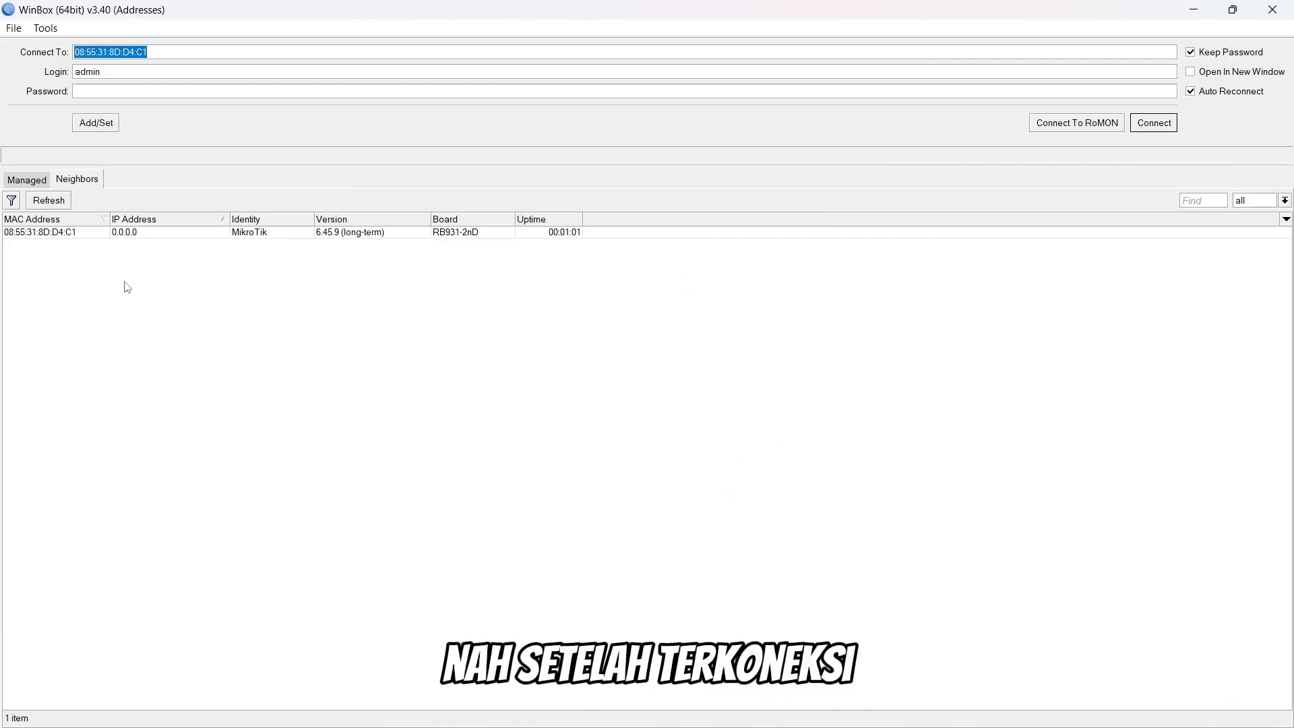
Step: Log into the hAP mini from the neighbour list as admin
click(30, 233)
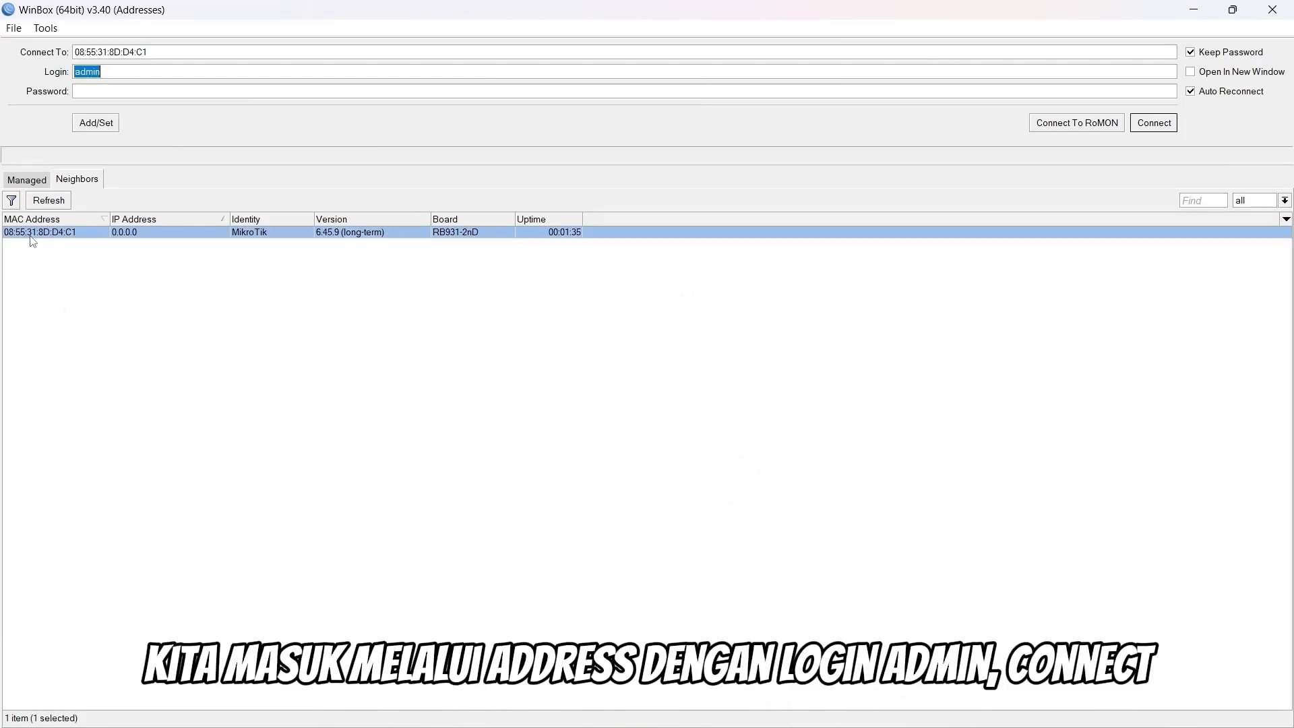
click(246, 74)
click(1168, 127)
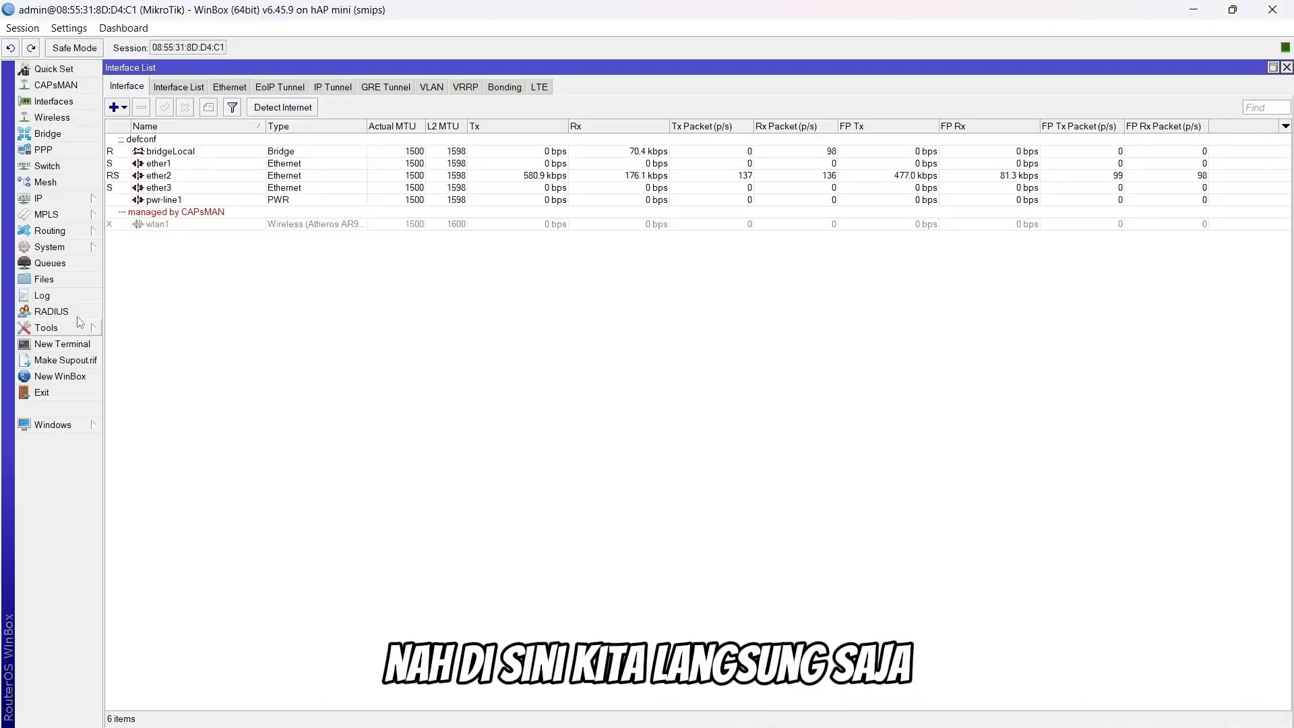
Step: Reset the router's configuration with Do Not Backup ticked and confirm the reboot
click(61, 248)
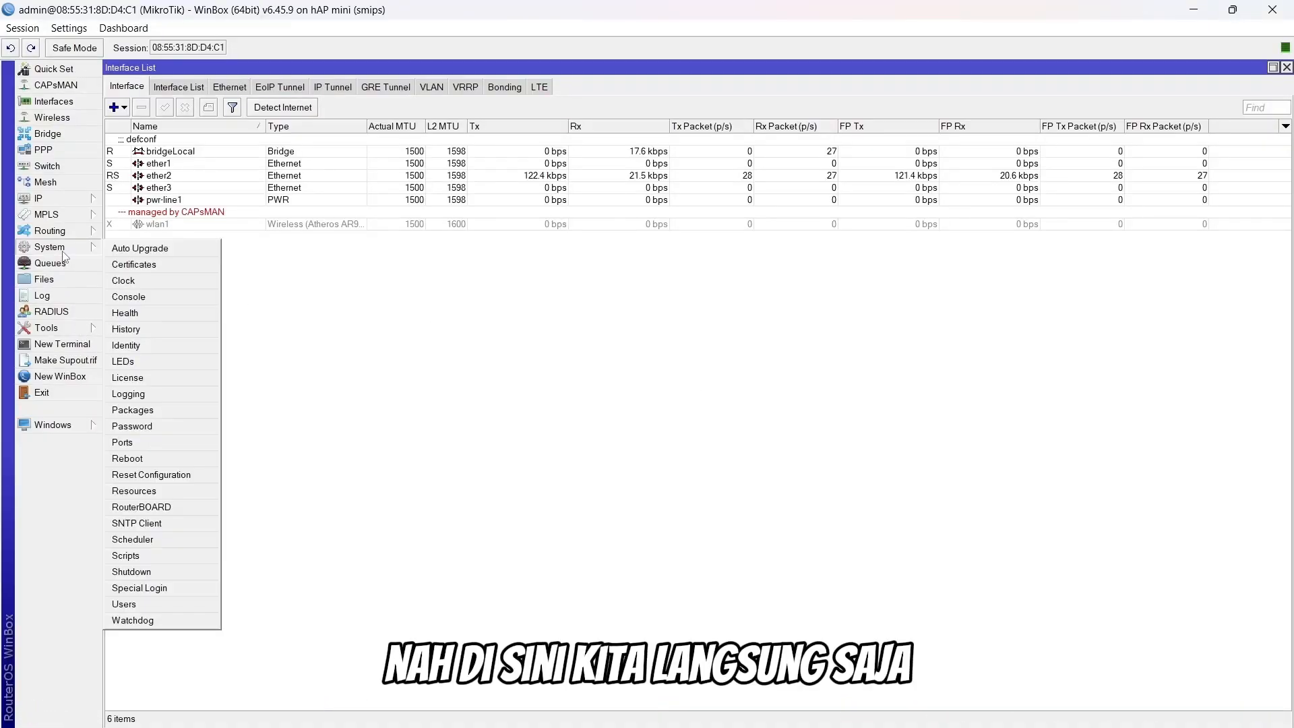
click(169, 478)
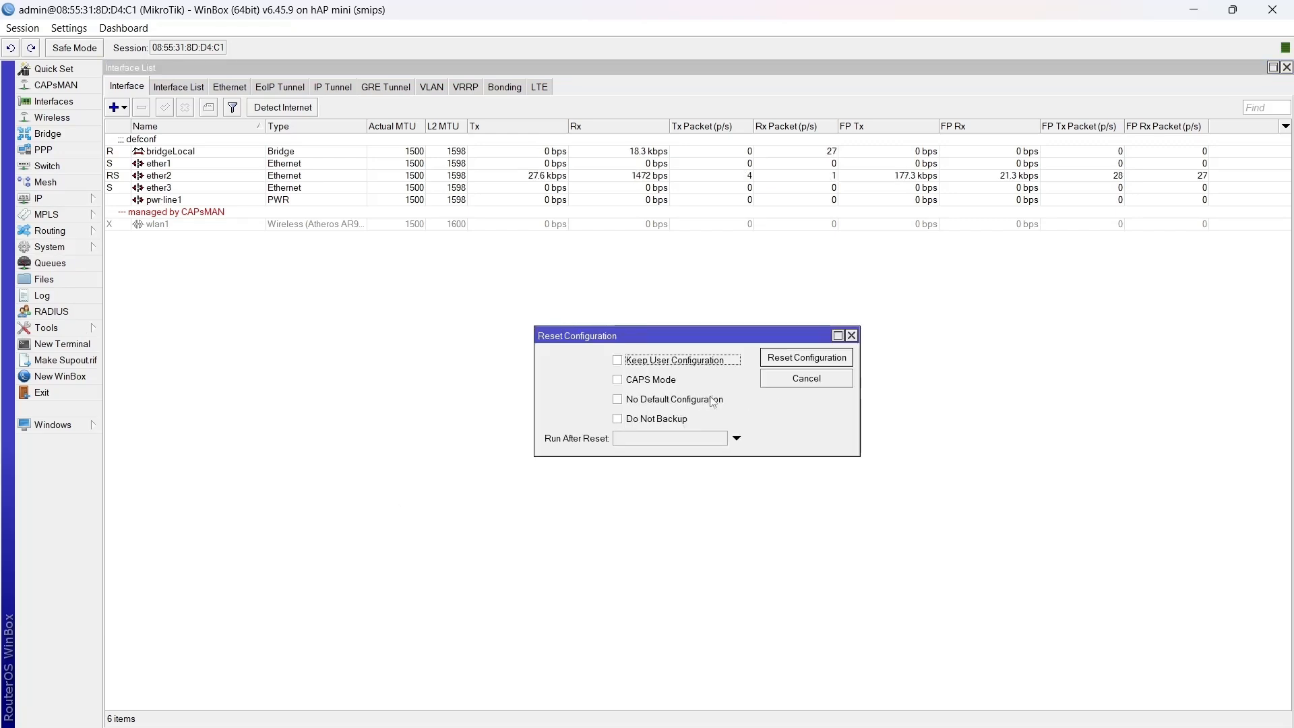
click(617, 419)
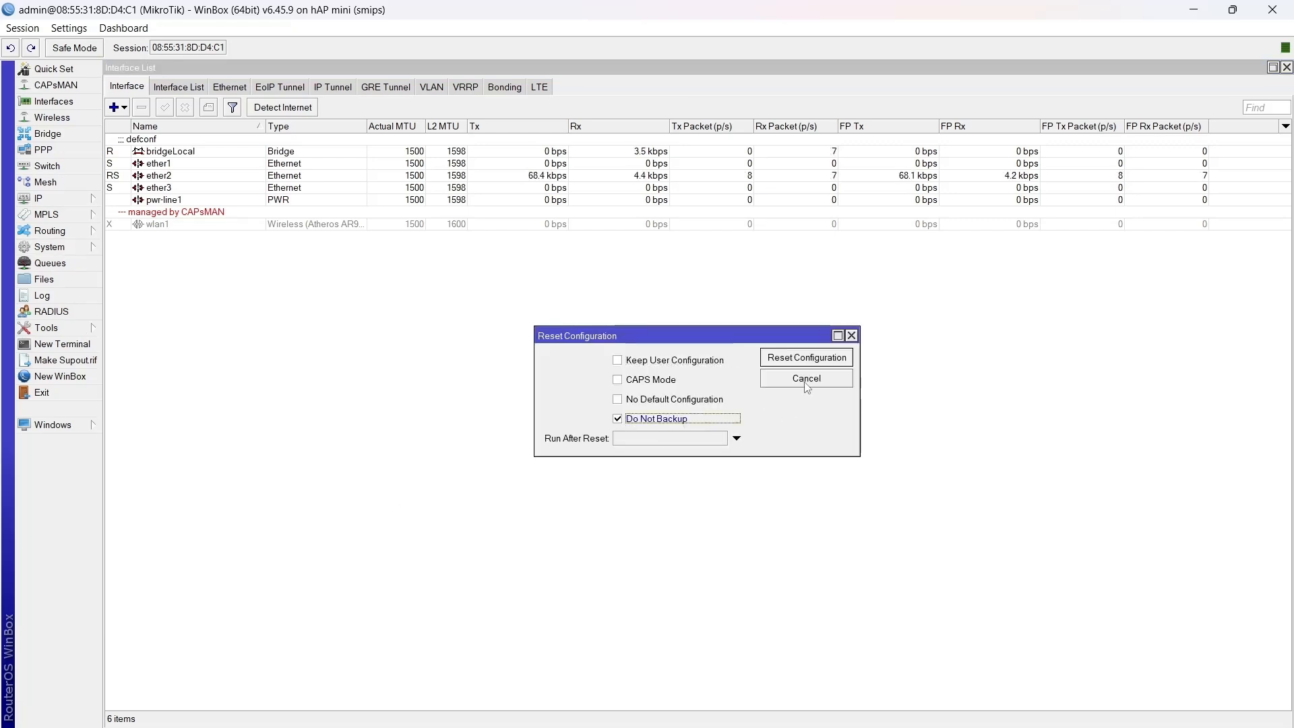
click(819, 366)
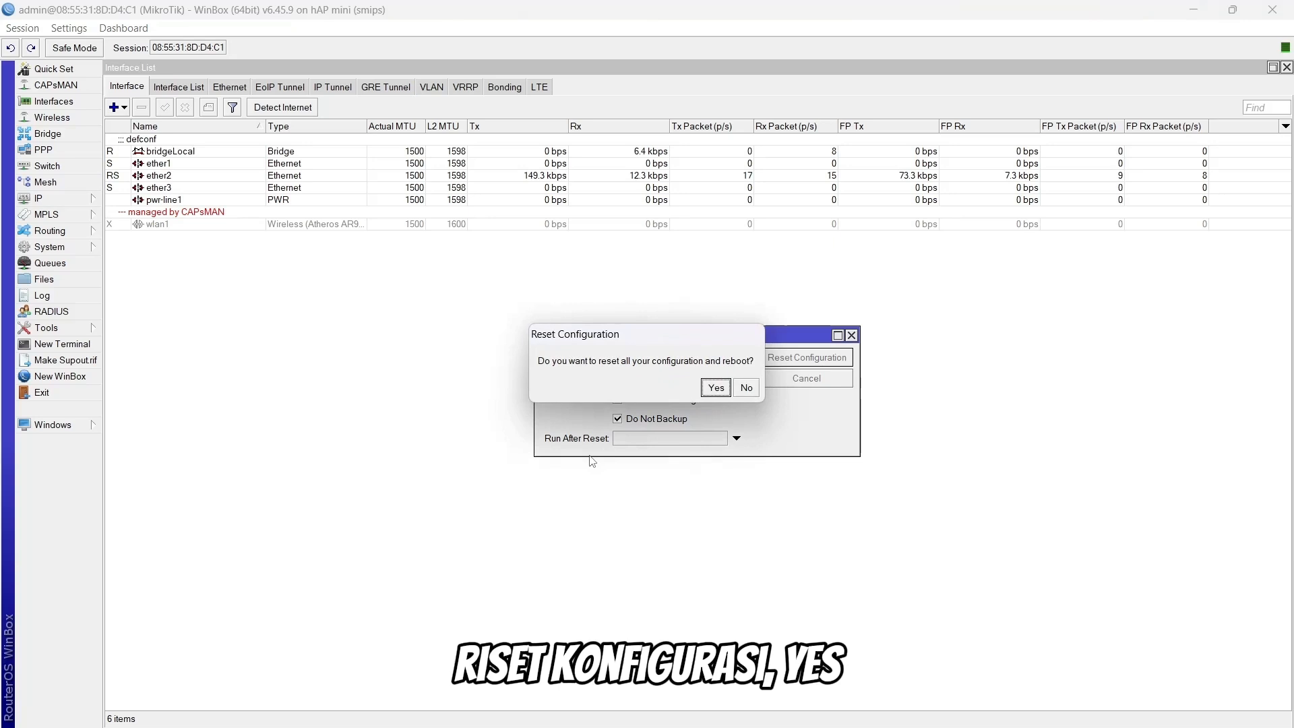
click(717, 387)
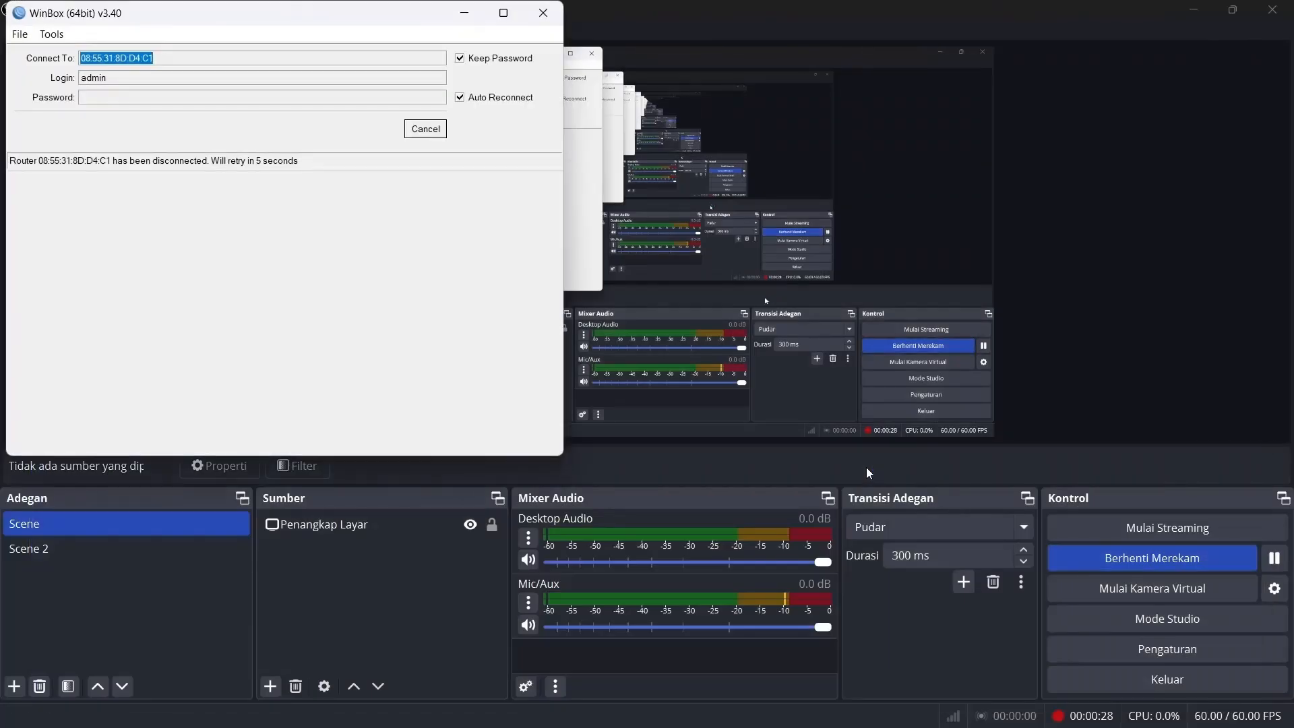
Step: Cancel the reconnect and refresh Neighbors until the router reappears at 192.168.88.1
click(516, 20)
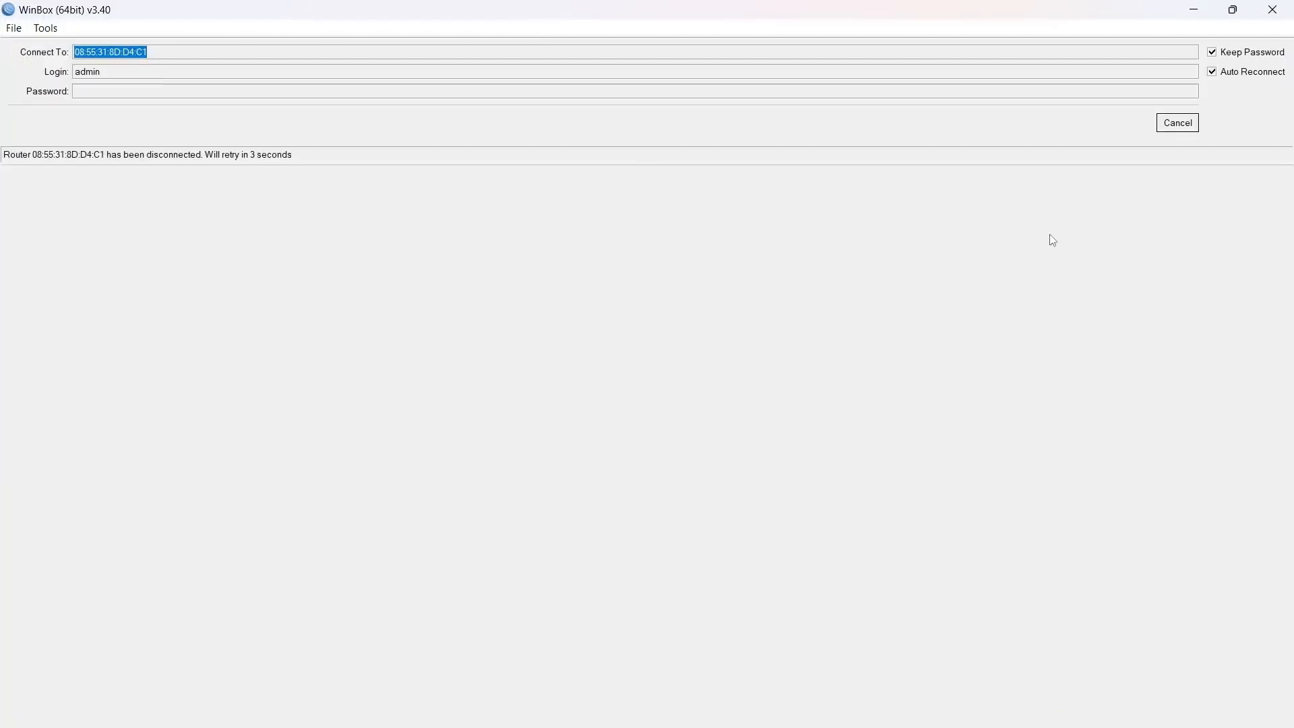
click(1181, 131)
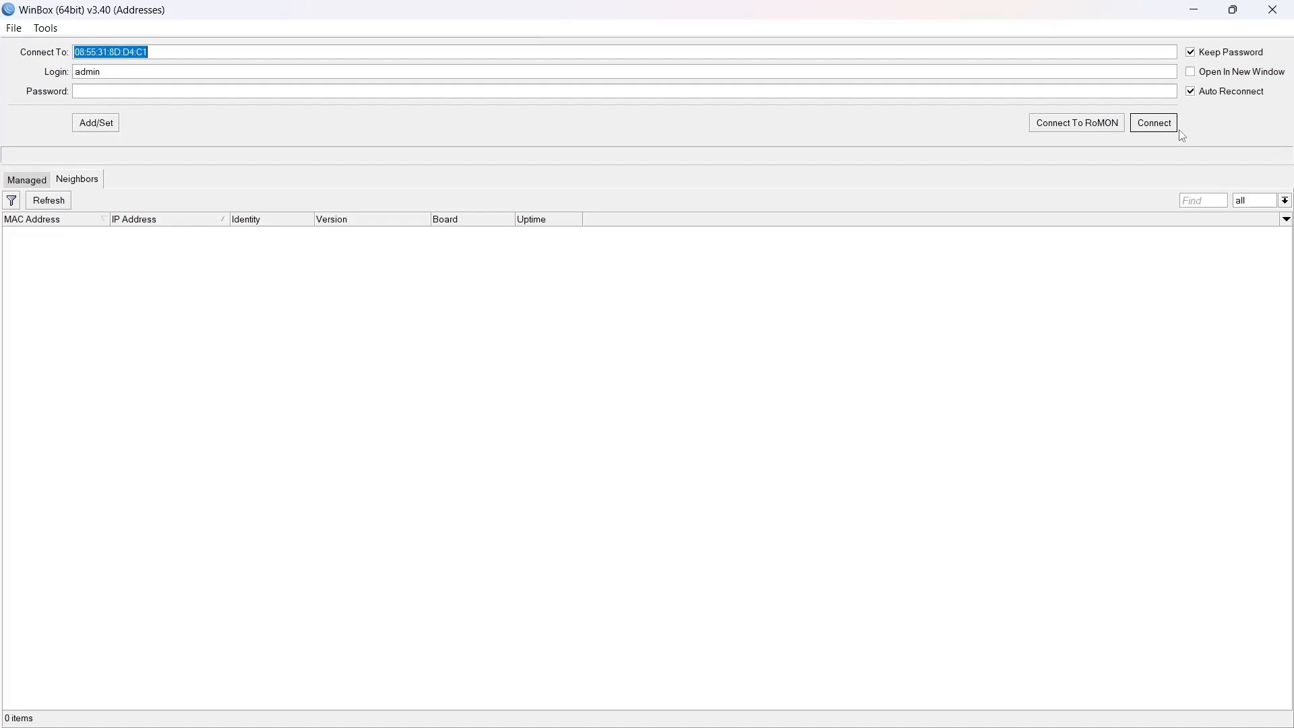
click(48, 202)
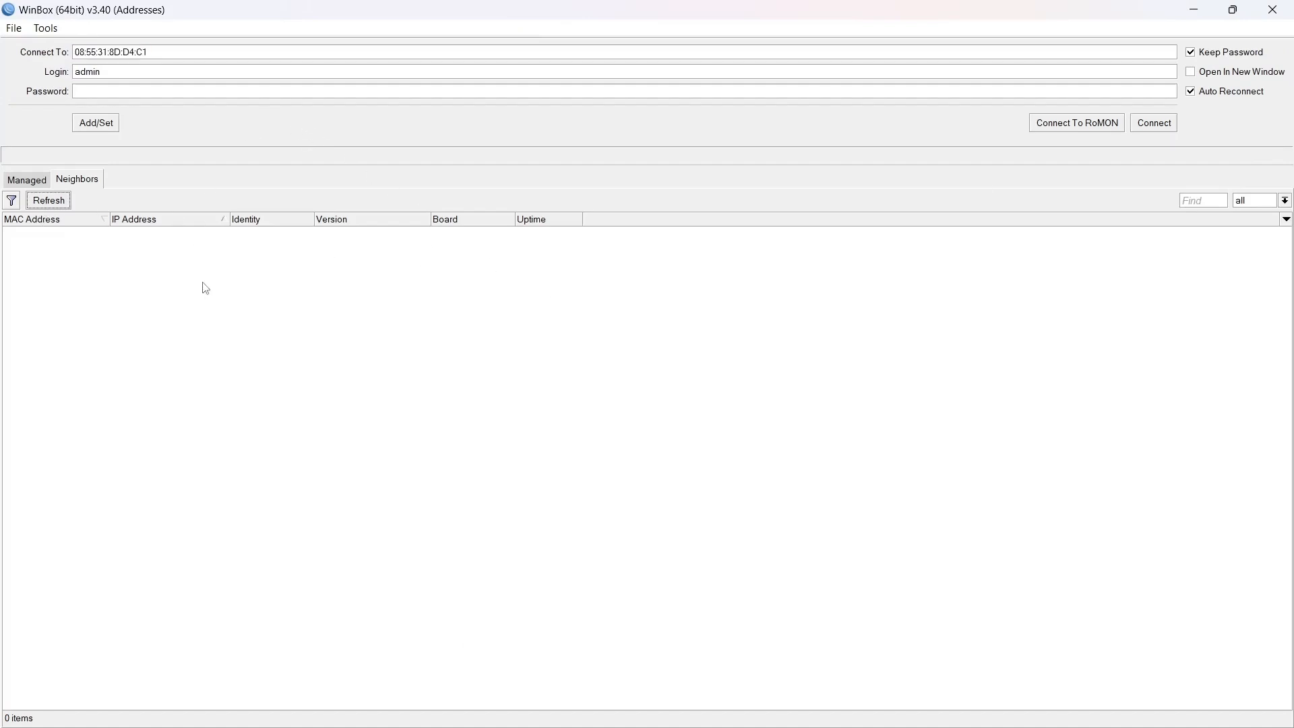
click(38, 204)
click(60, 205)
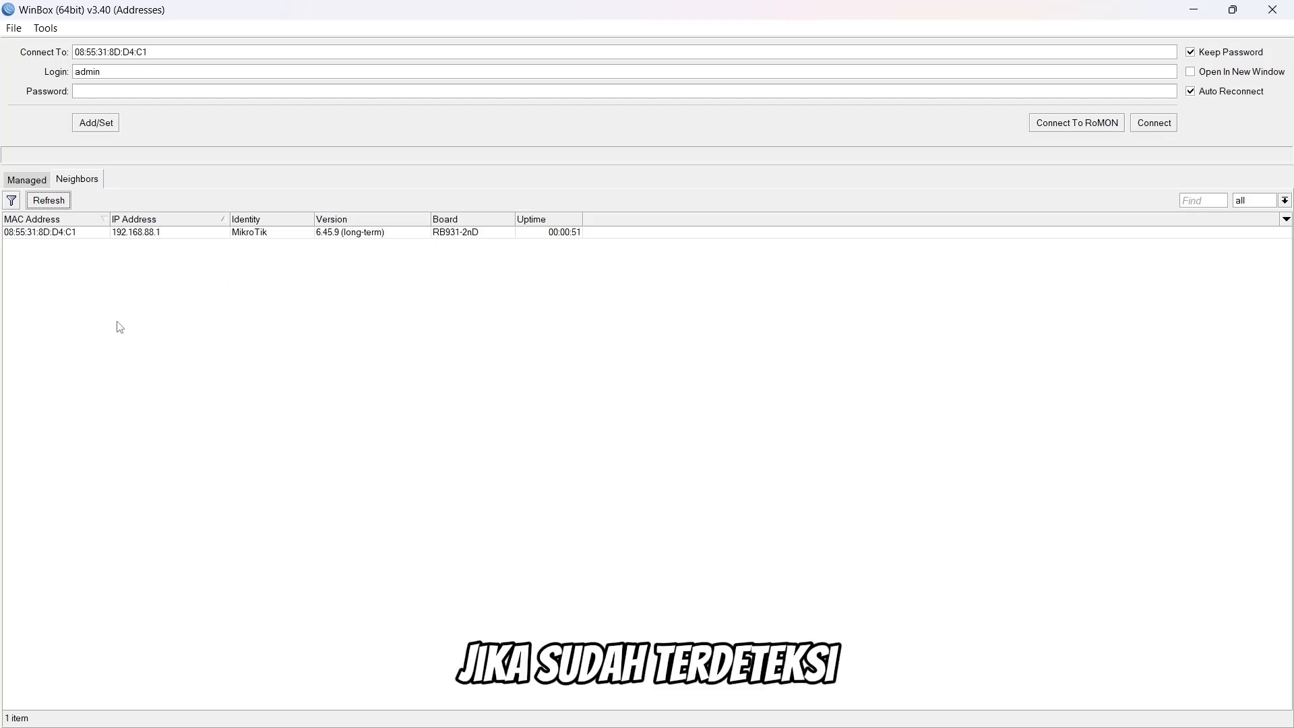
Step: Log back into the router by its MAC address as admin
click(54, 232)
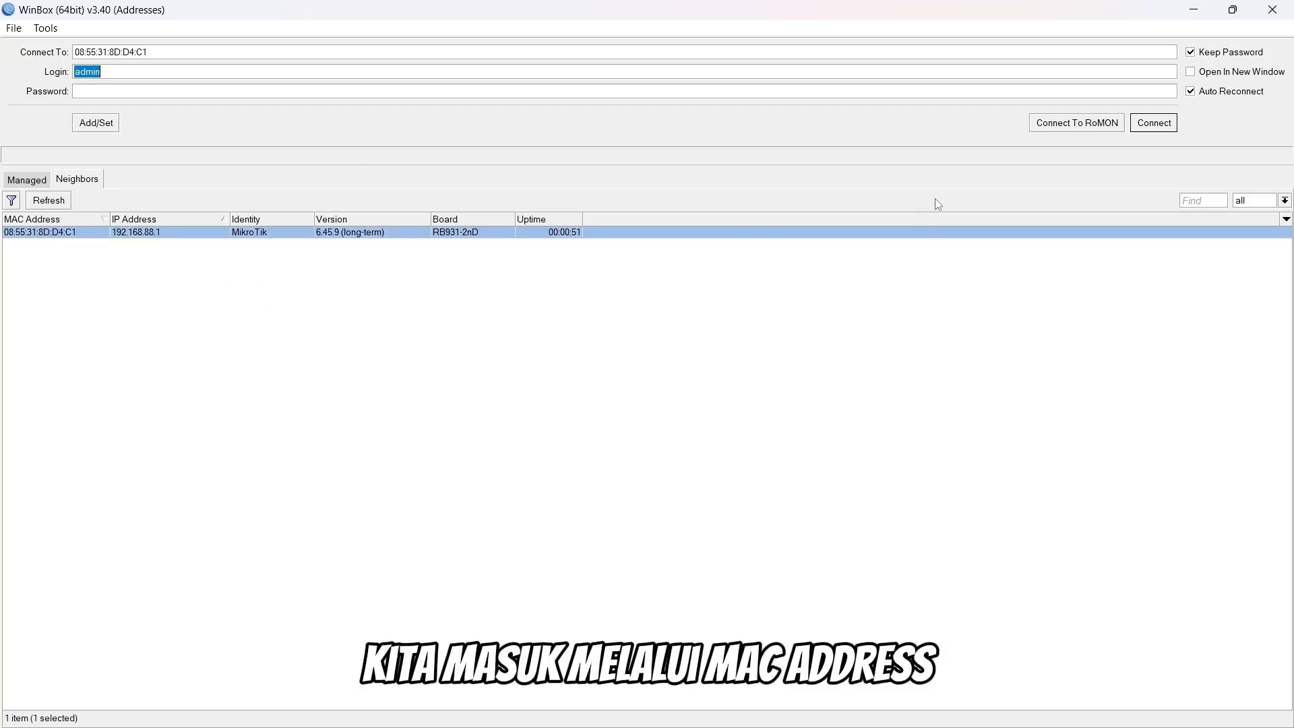
click(158, 74)
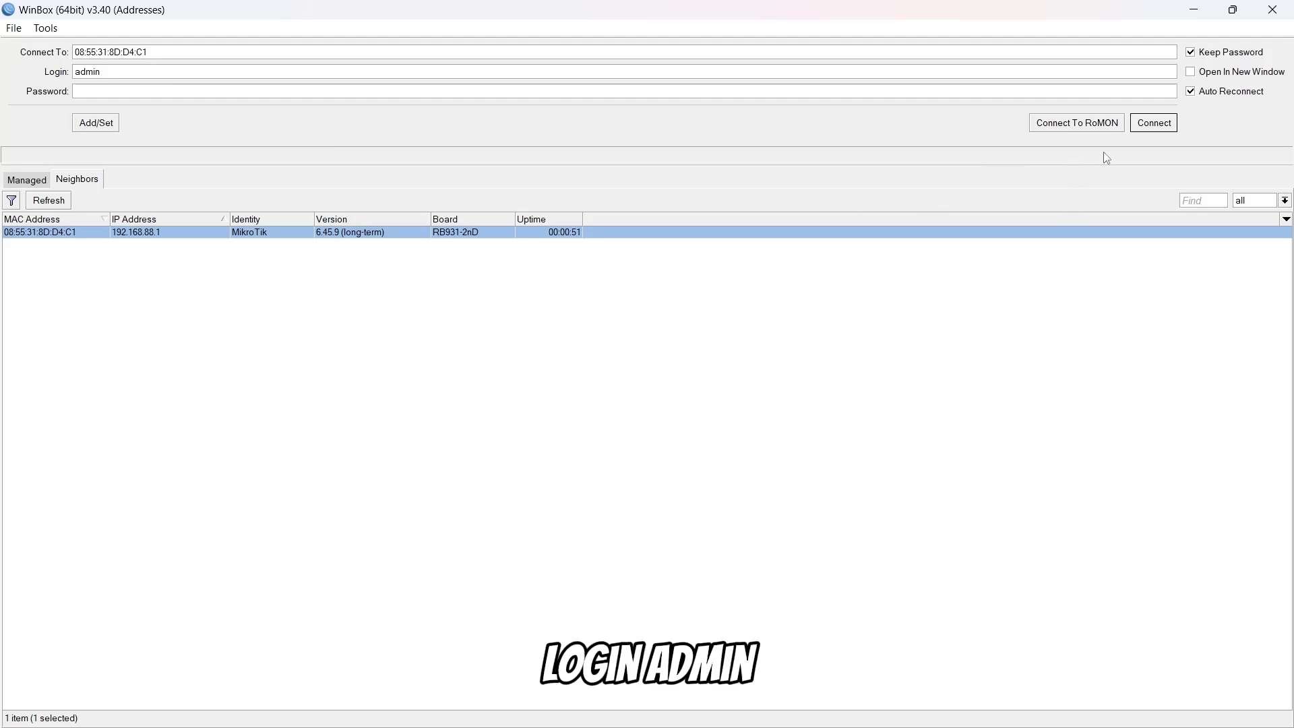
click(1153, 122)
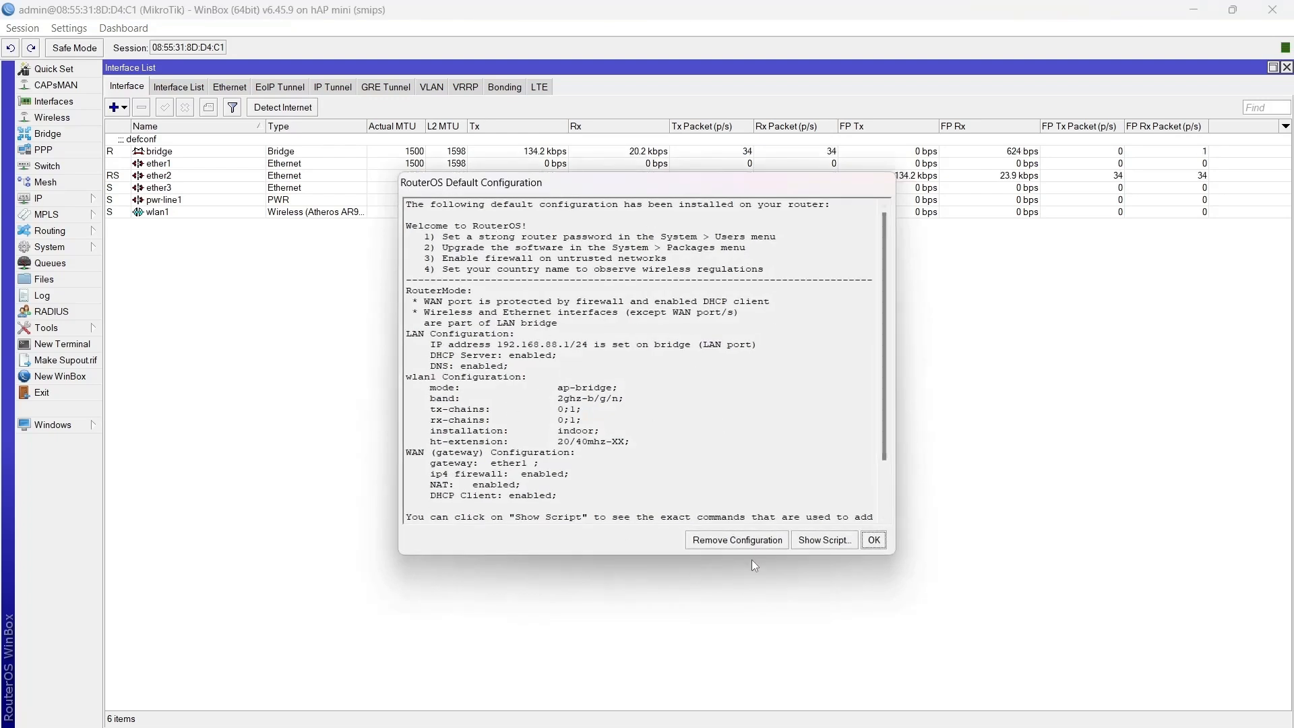
Step: Remove the RouterOS default configuration, leaving WinBox retrying the connection
drag(667, 188, 553, 160)
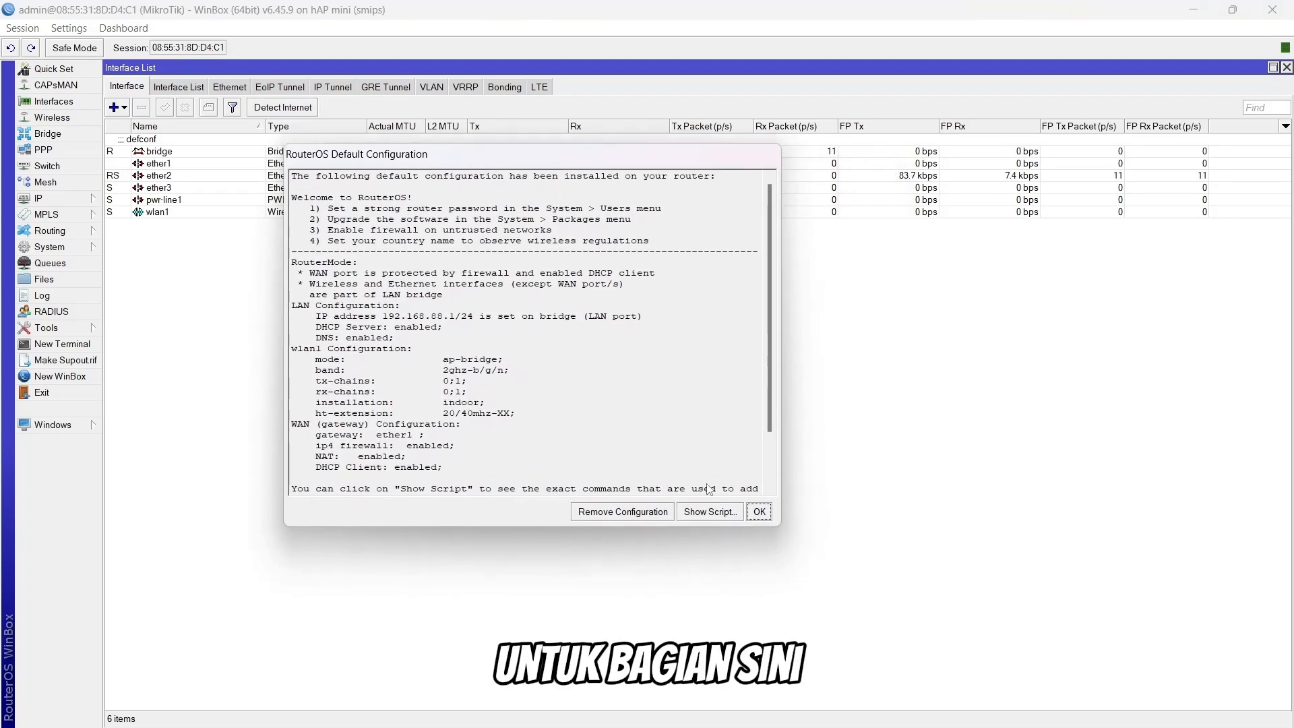
click(611, 512)
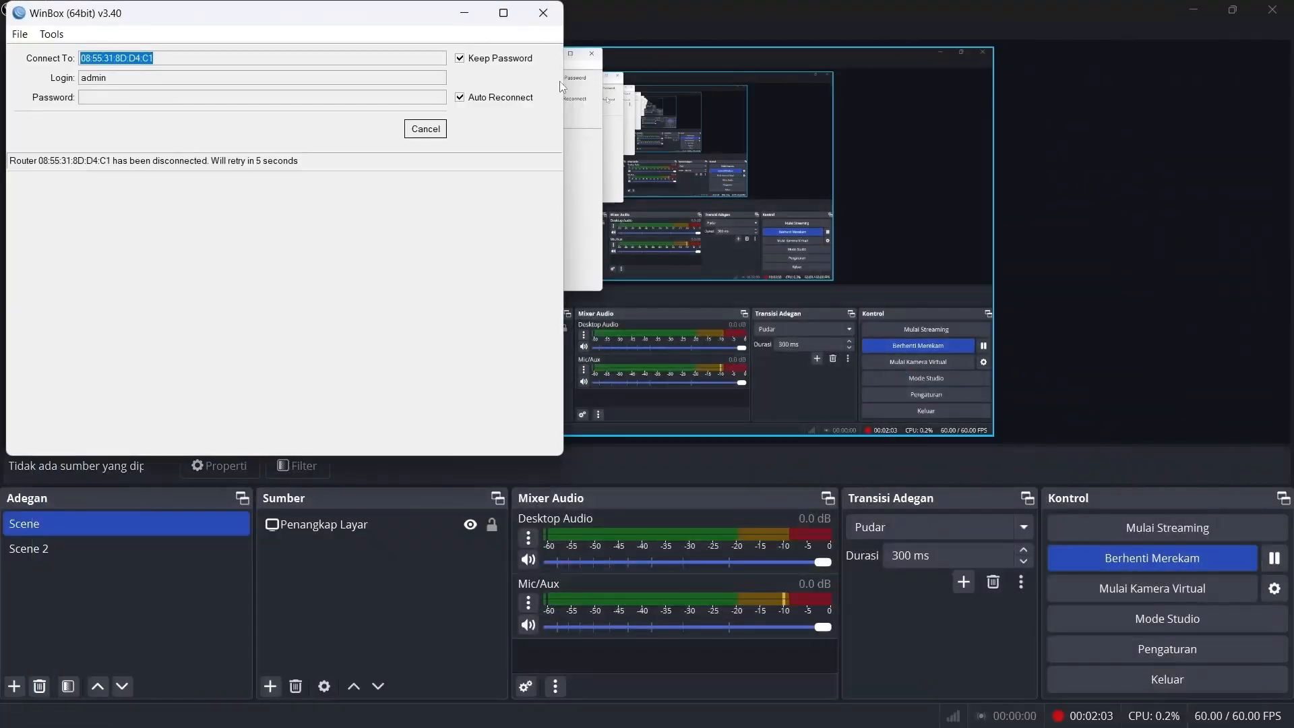
click(501, 15)
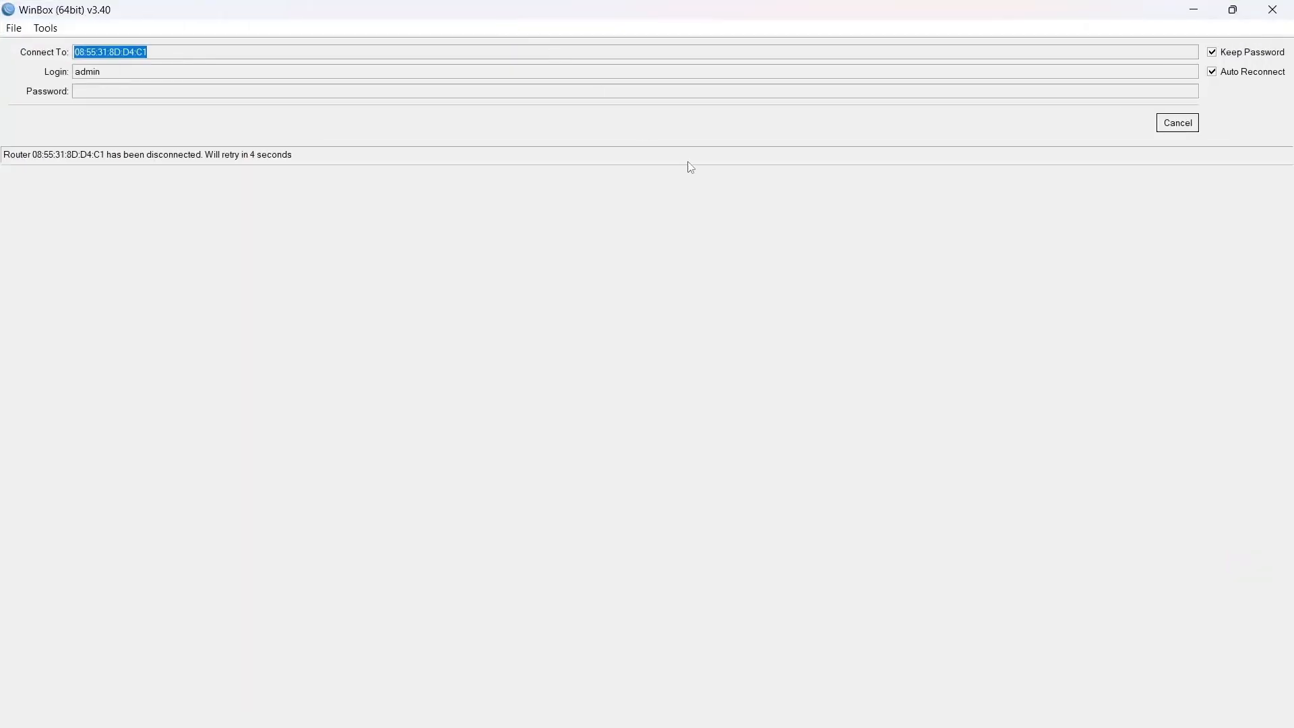
Step: Cancel the reconnect, refresh Neighbors, and log into the cleared router by MAC as admin
click(1178, 125)
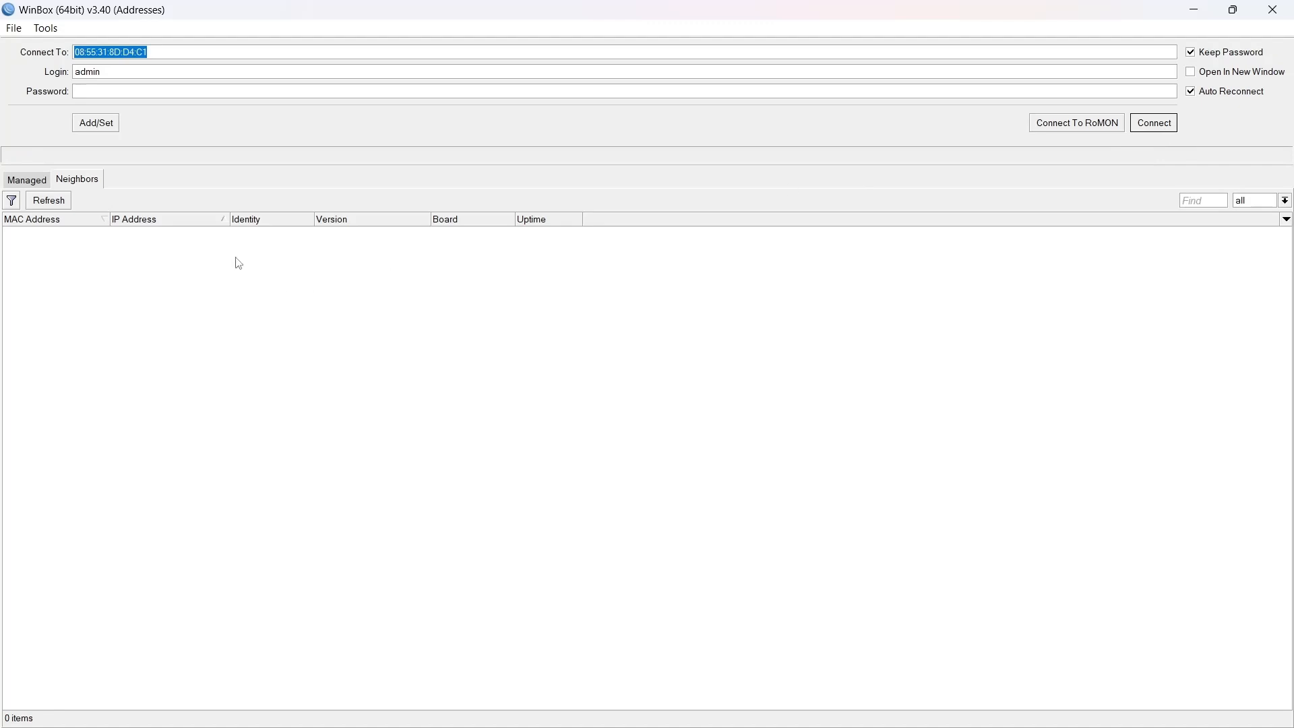
click(38, 204)
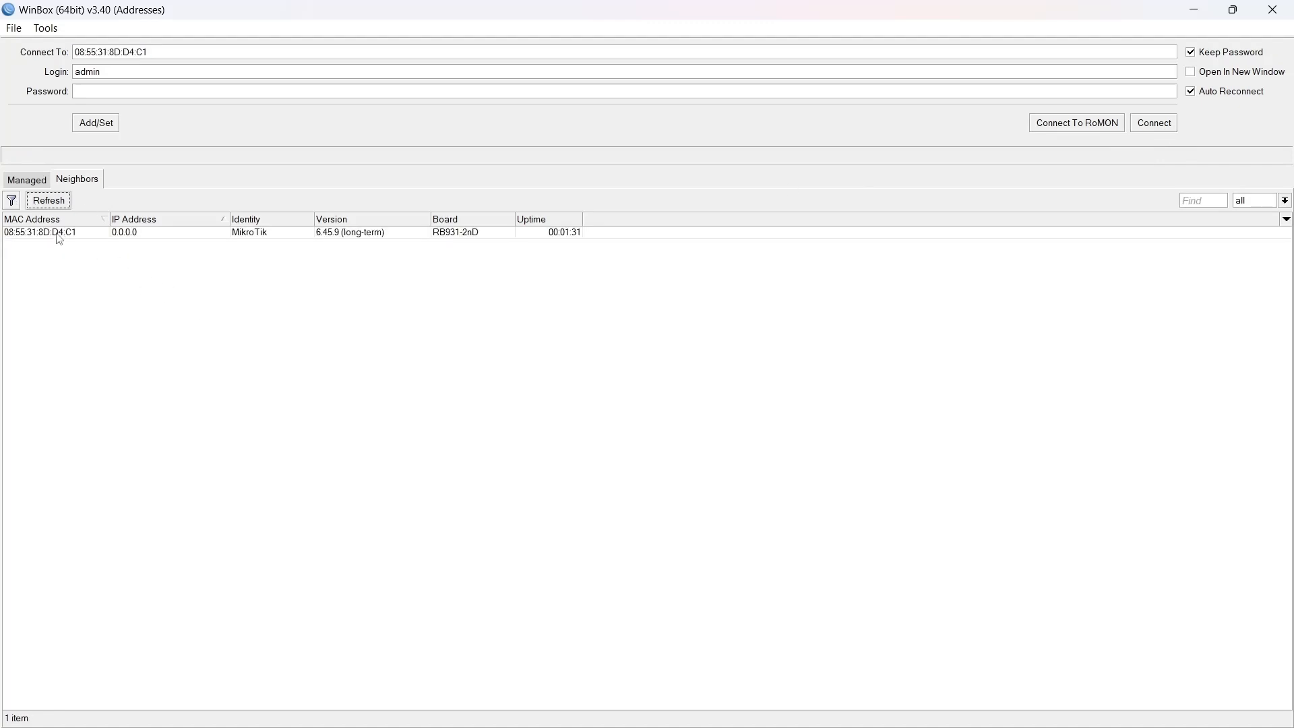
click(60, 239)
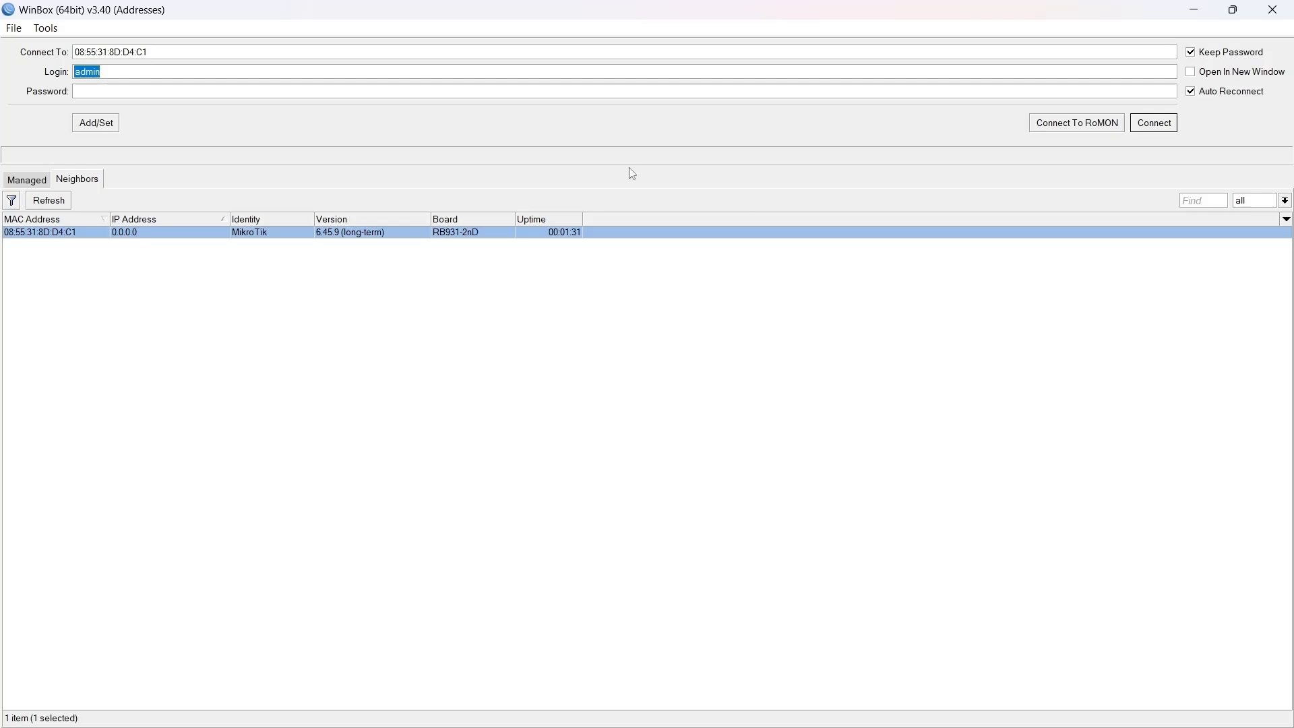
click(276, 71)
click(1149, 124)
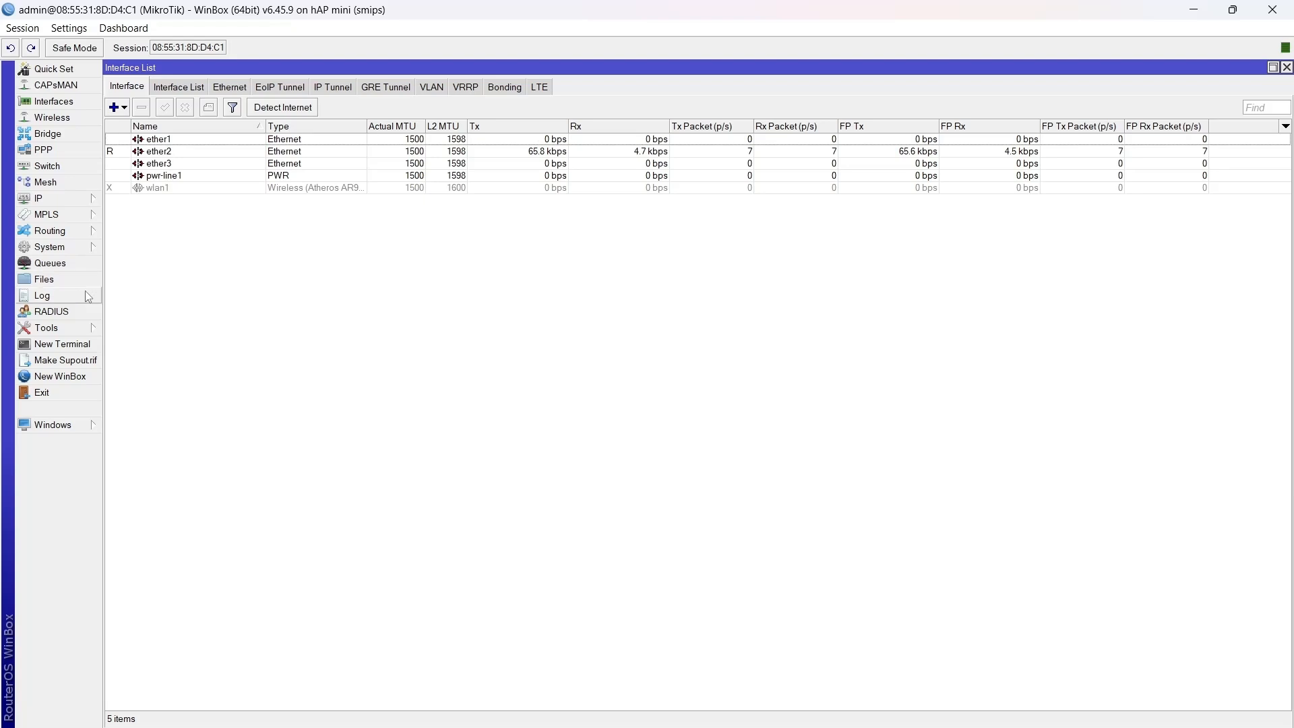
Step: Set and confirm a new password for the admin user in System > Users, then close the User List
click(76, 252)
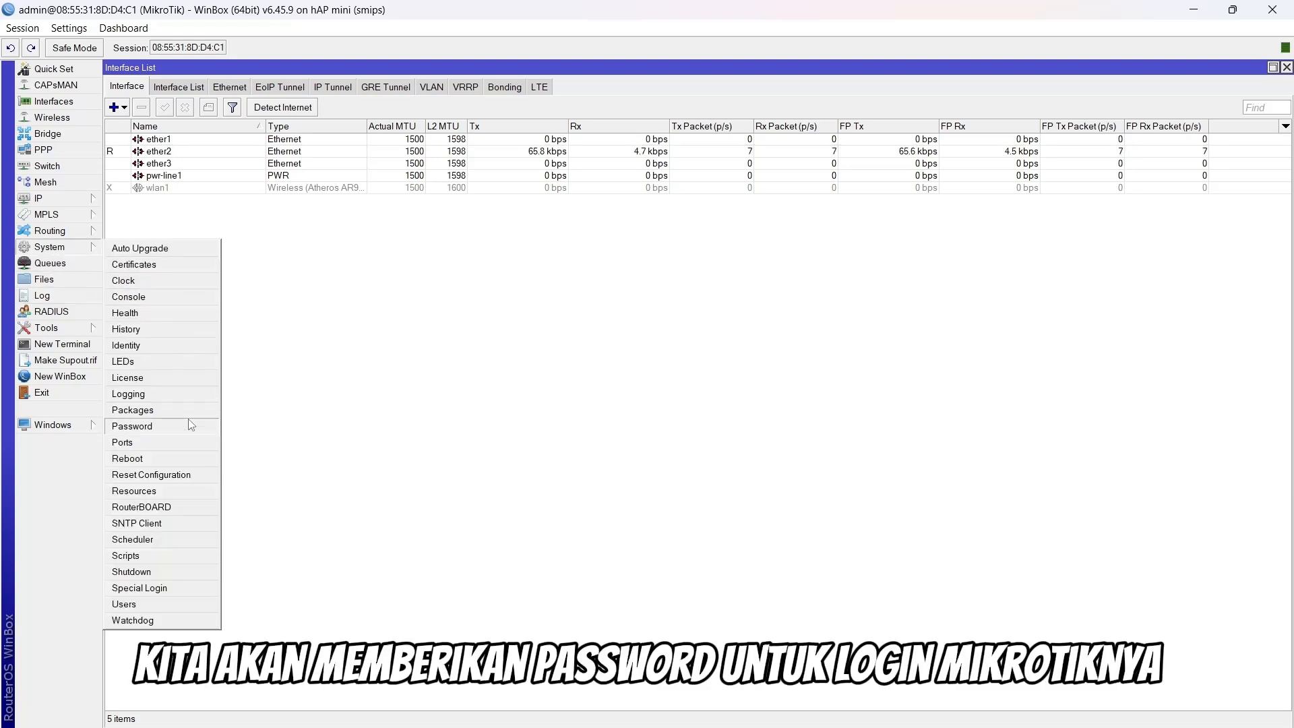
click(322, 304)
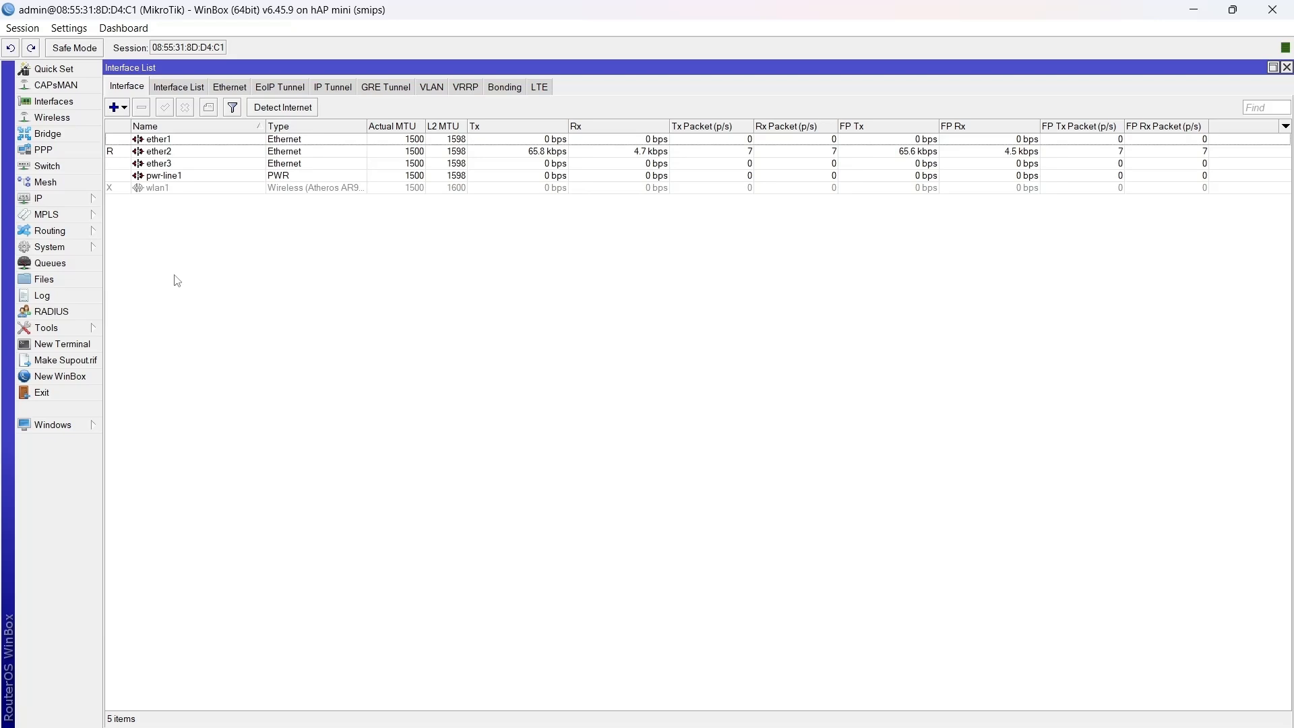
click(81, 247)
click(137, 606)
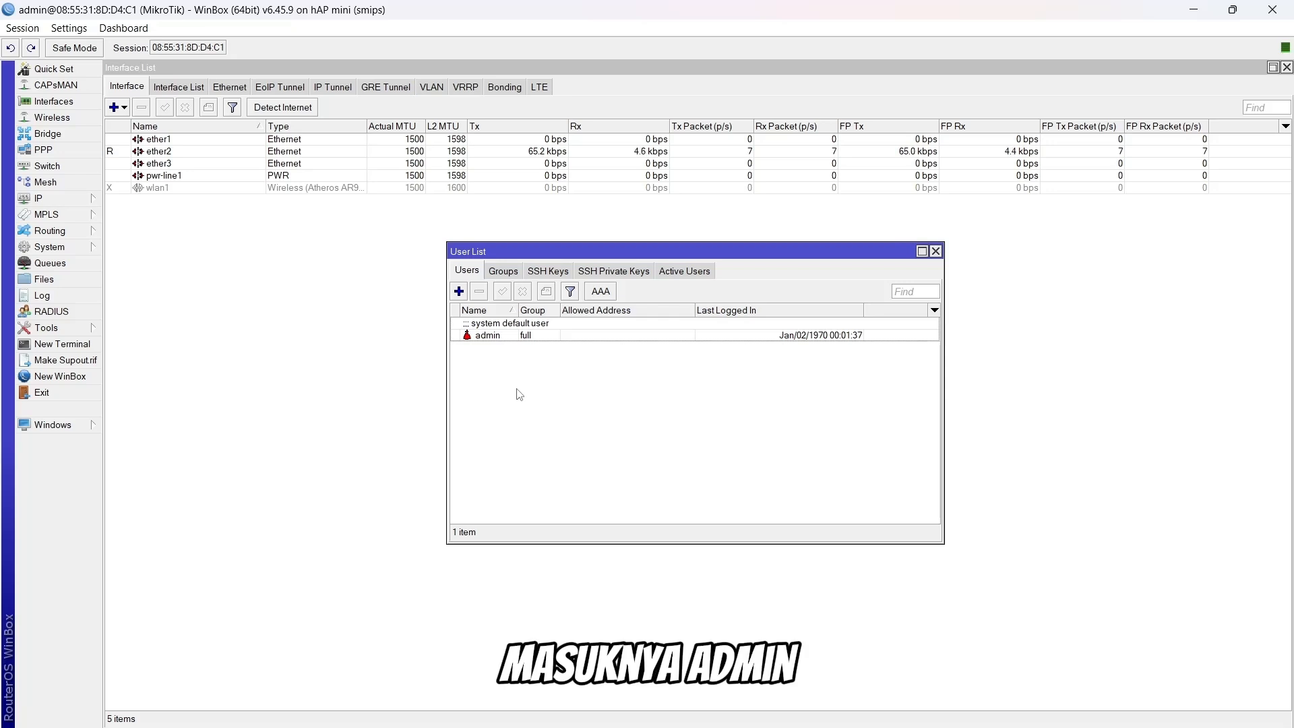
double_click(488, 337)
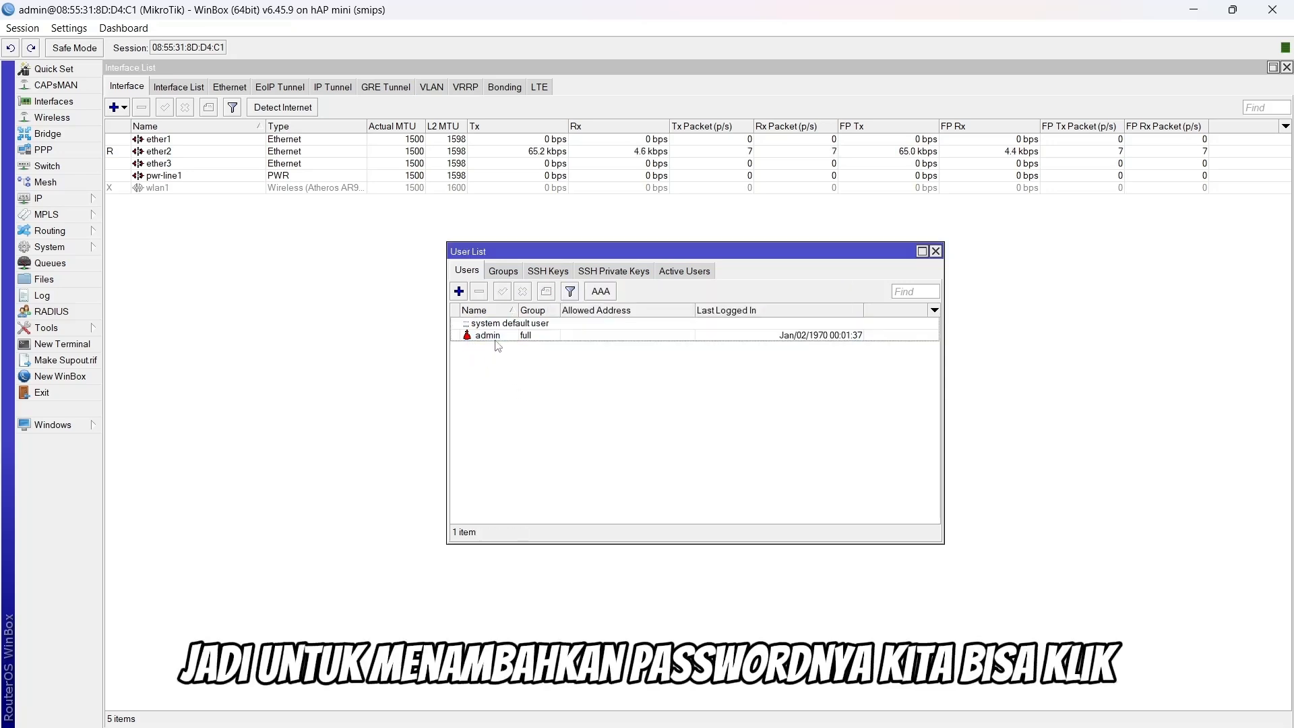
double_click(496, 337)
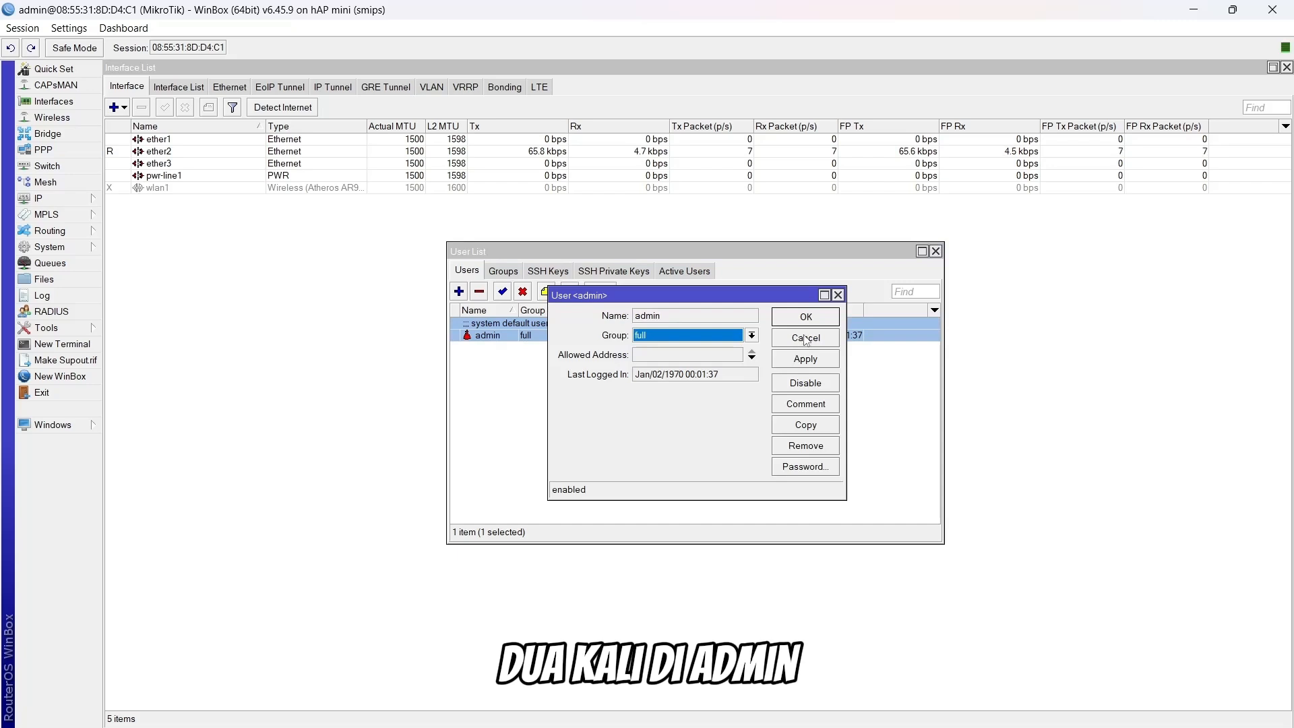
click(811, 471)
text(*)
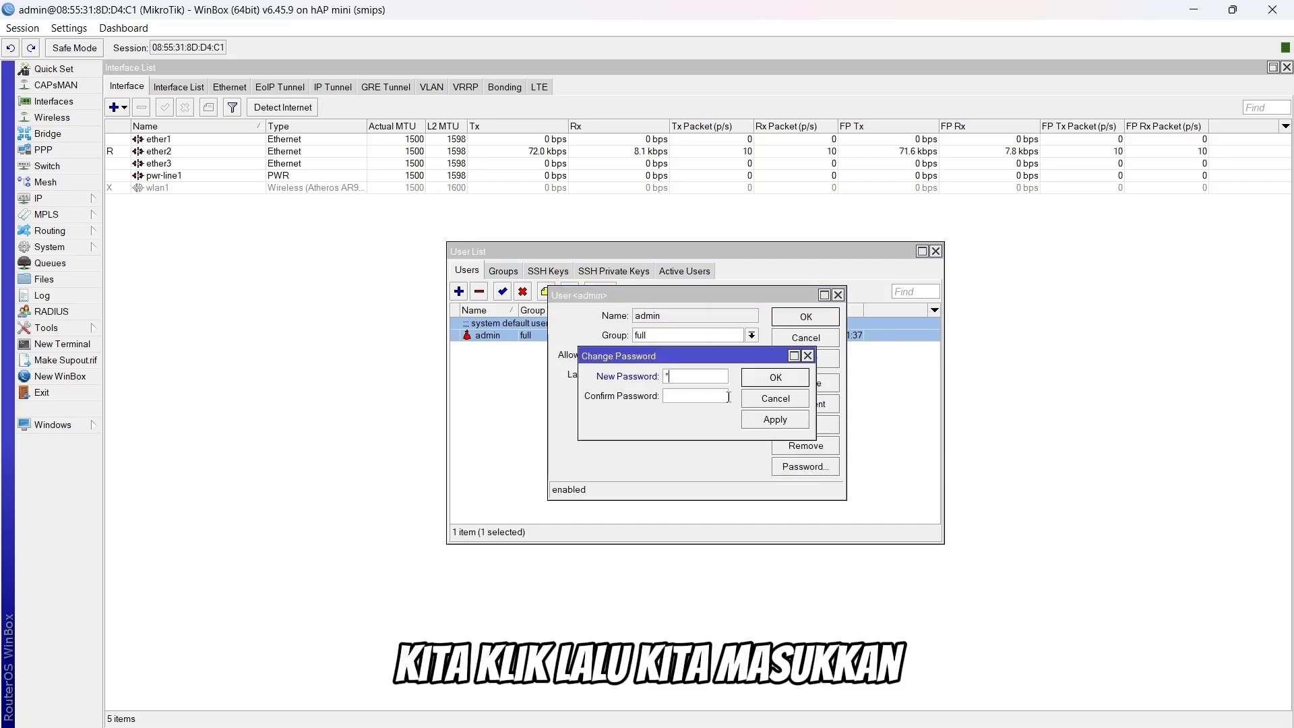
text(*****)
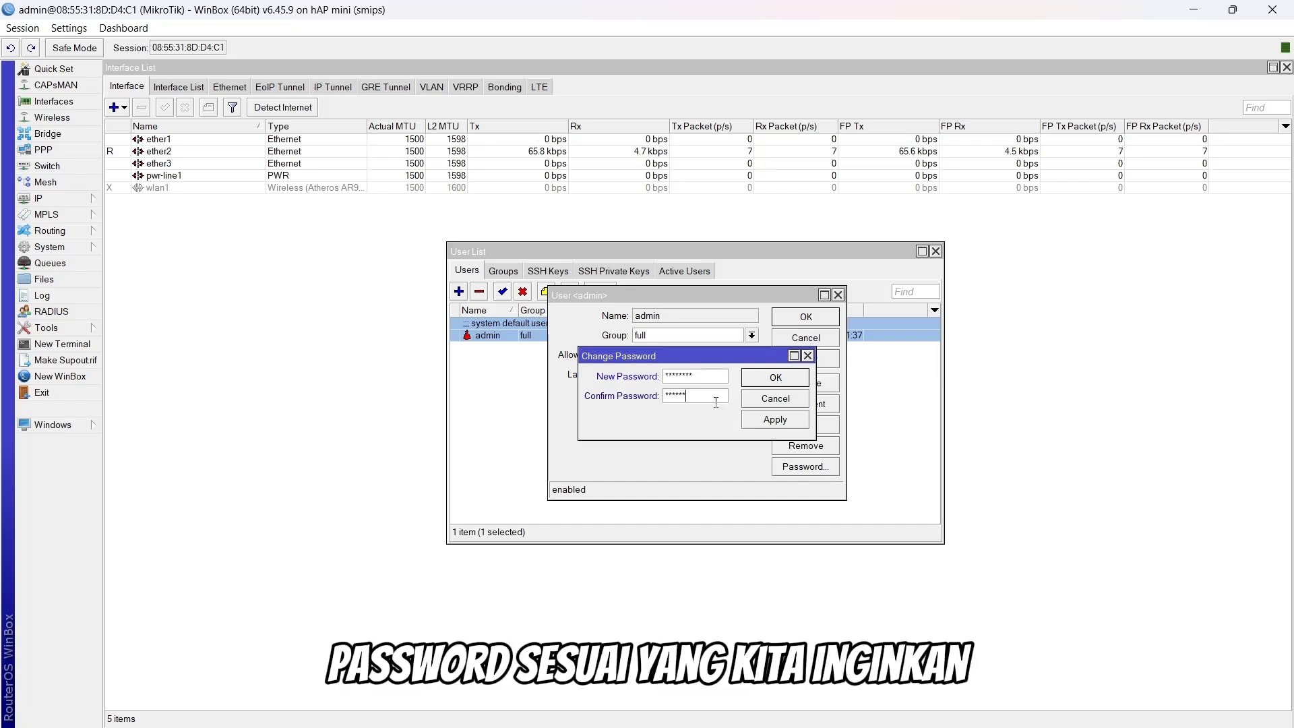
text(**)
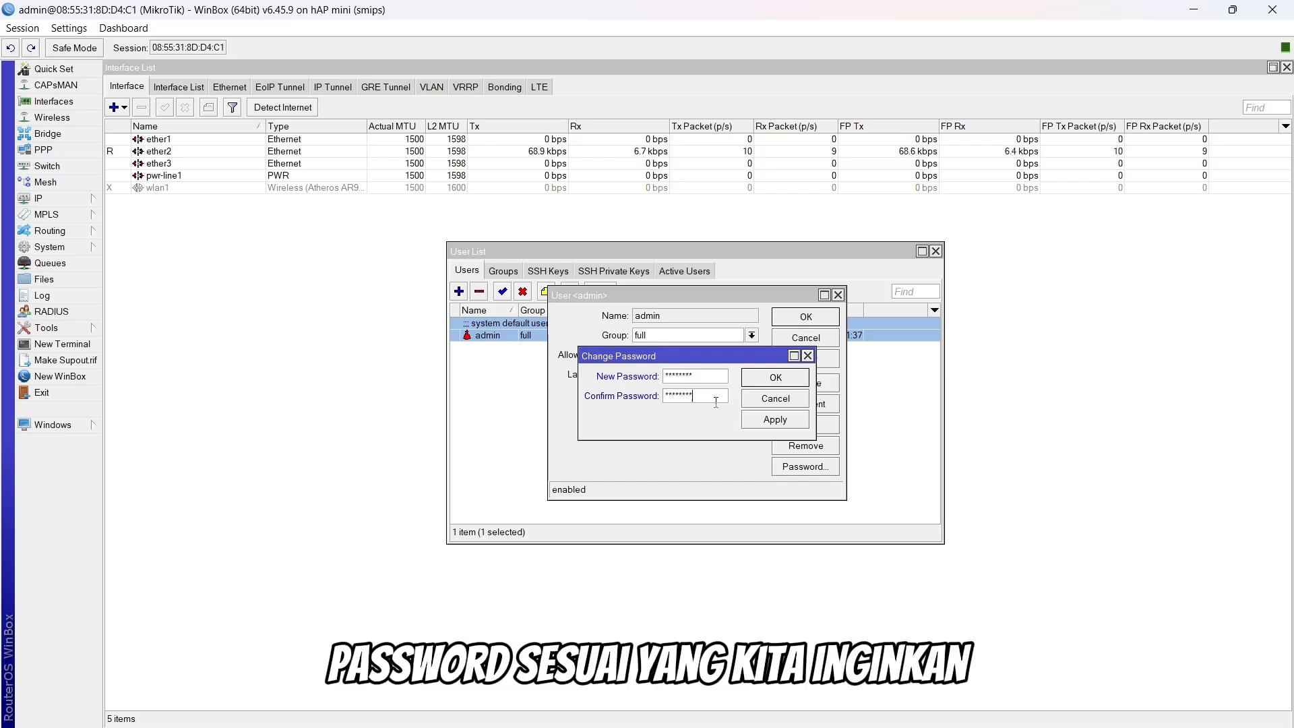
click(785, 428)
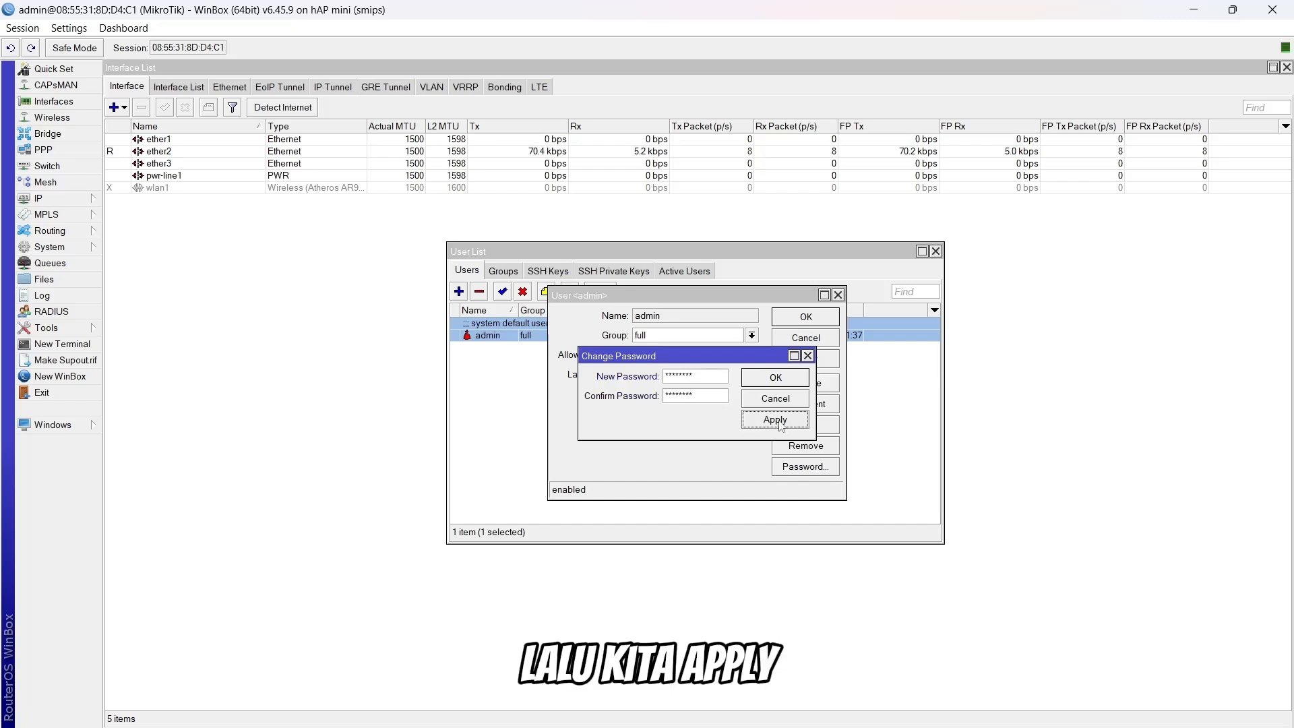
click(776, 377)
click(808, 317)
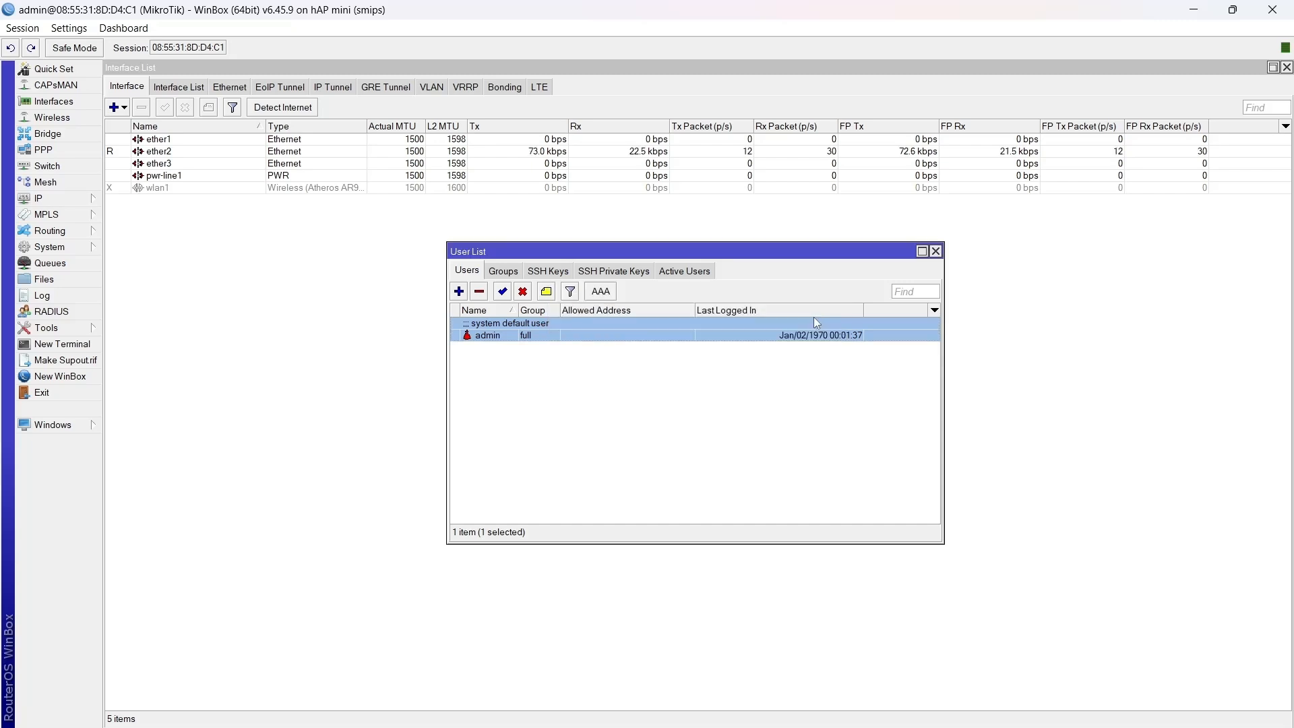
click(935, 251)
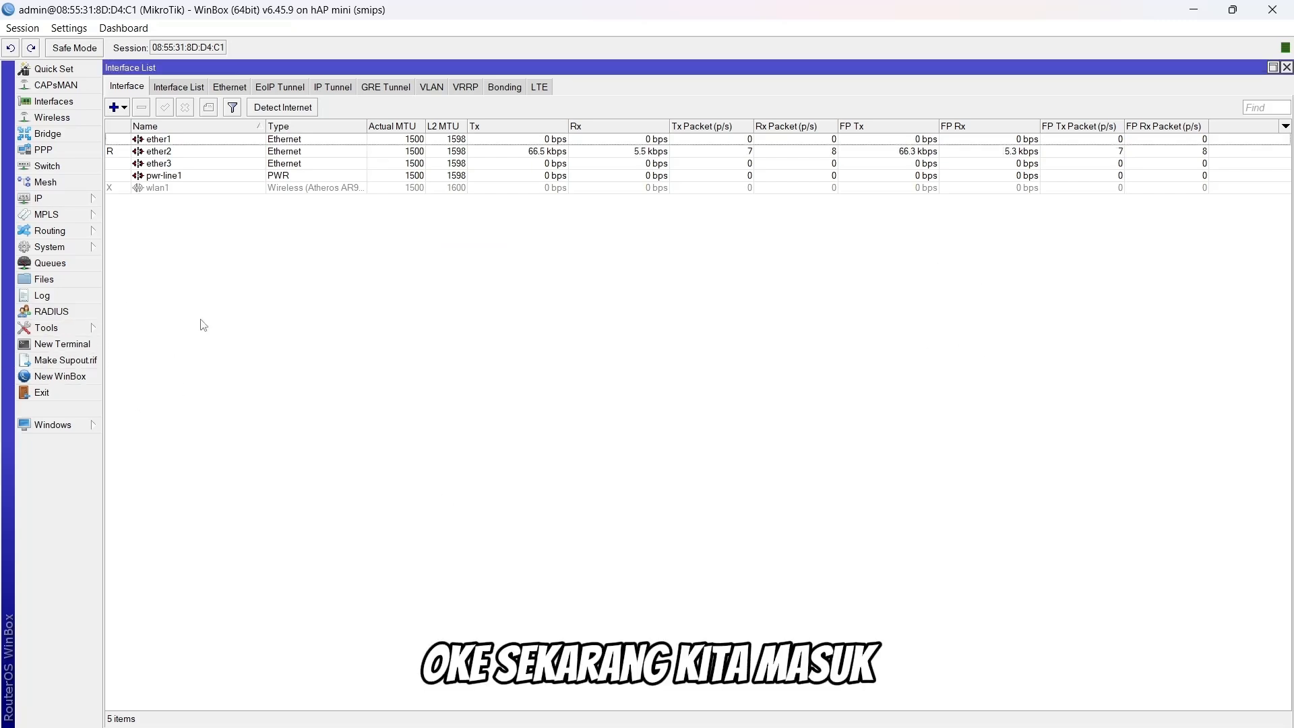
Step: Open a fresh login window, clear the saved password and cancel the attempt to 192.168.100.1
click(60, 376)
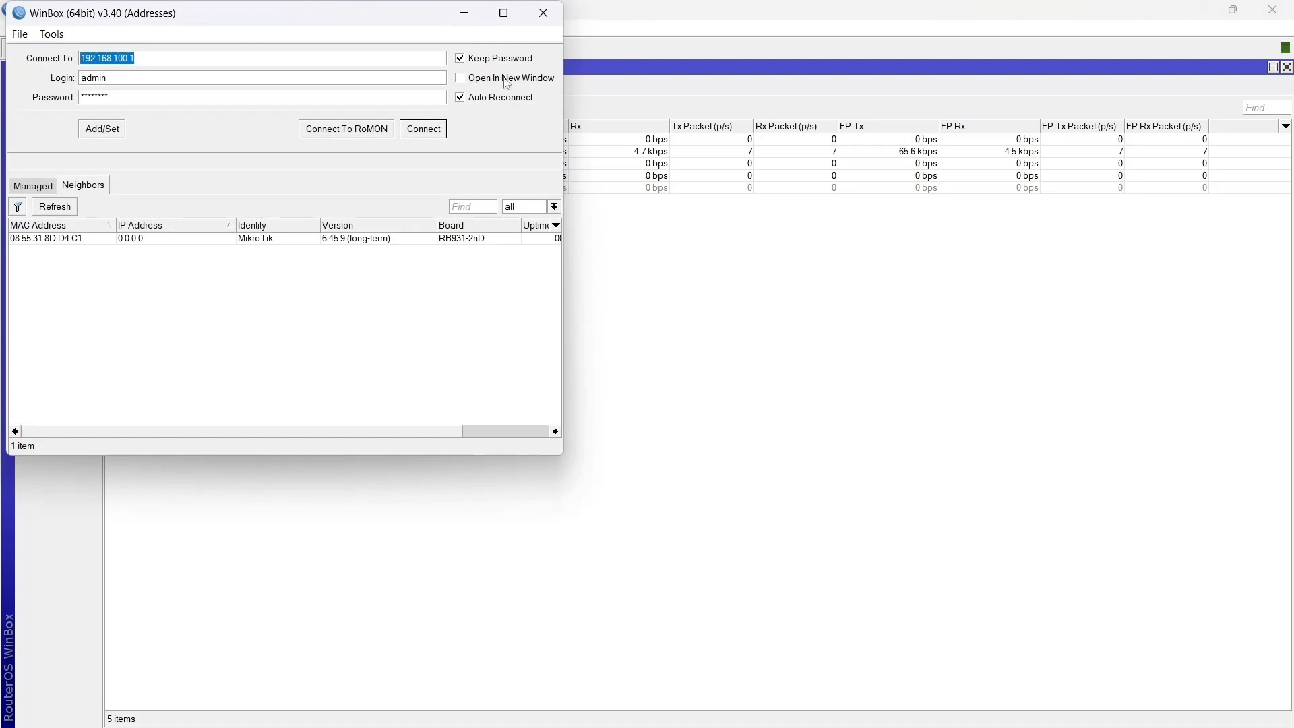
click(502, 13)
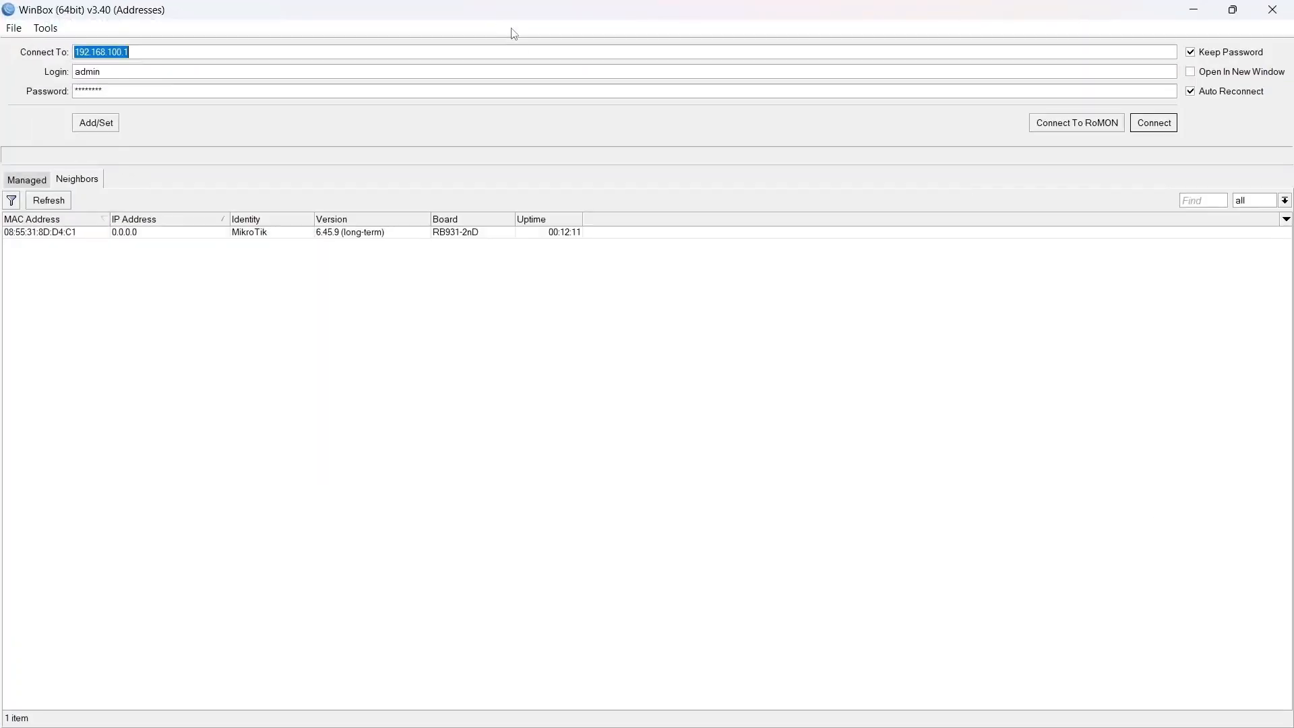
click(169, 90)
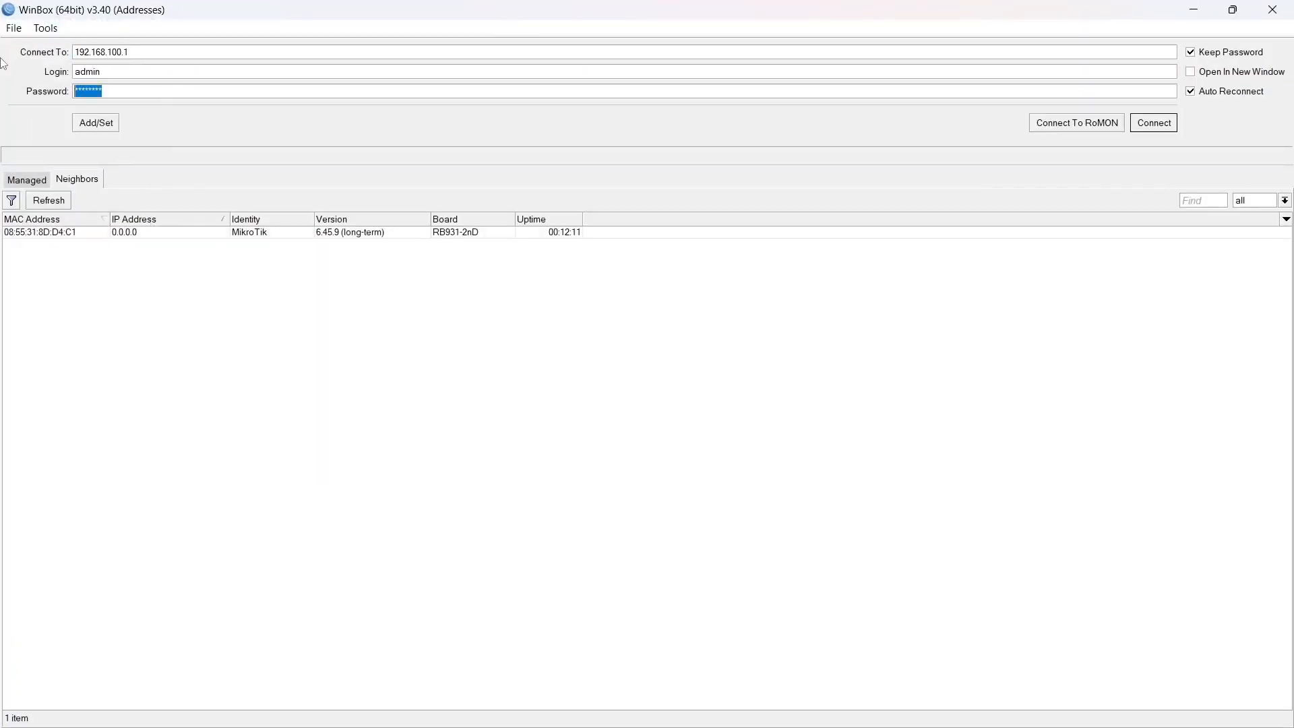
key(BackSpace)
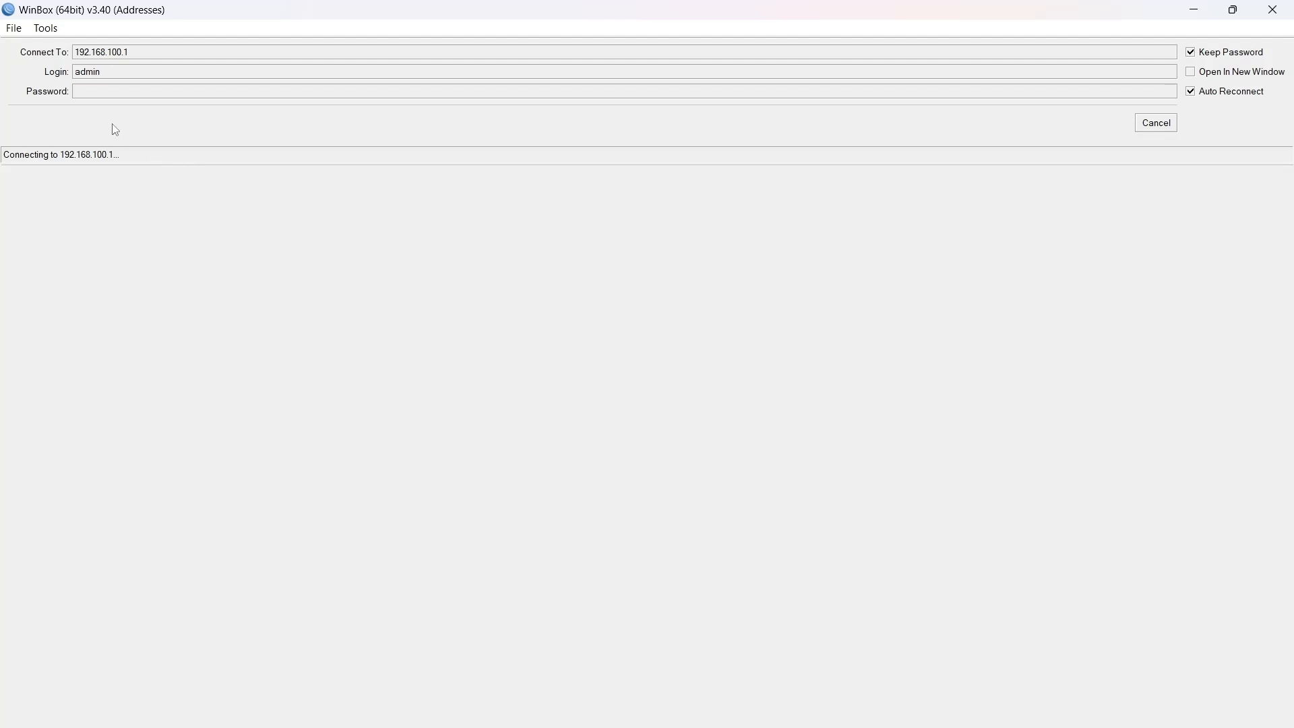
click(1157, 126)
Step: Connect to the router by MAC address as admin with the new password
click(116, 238)
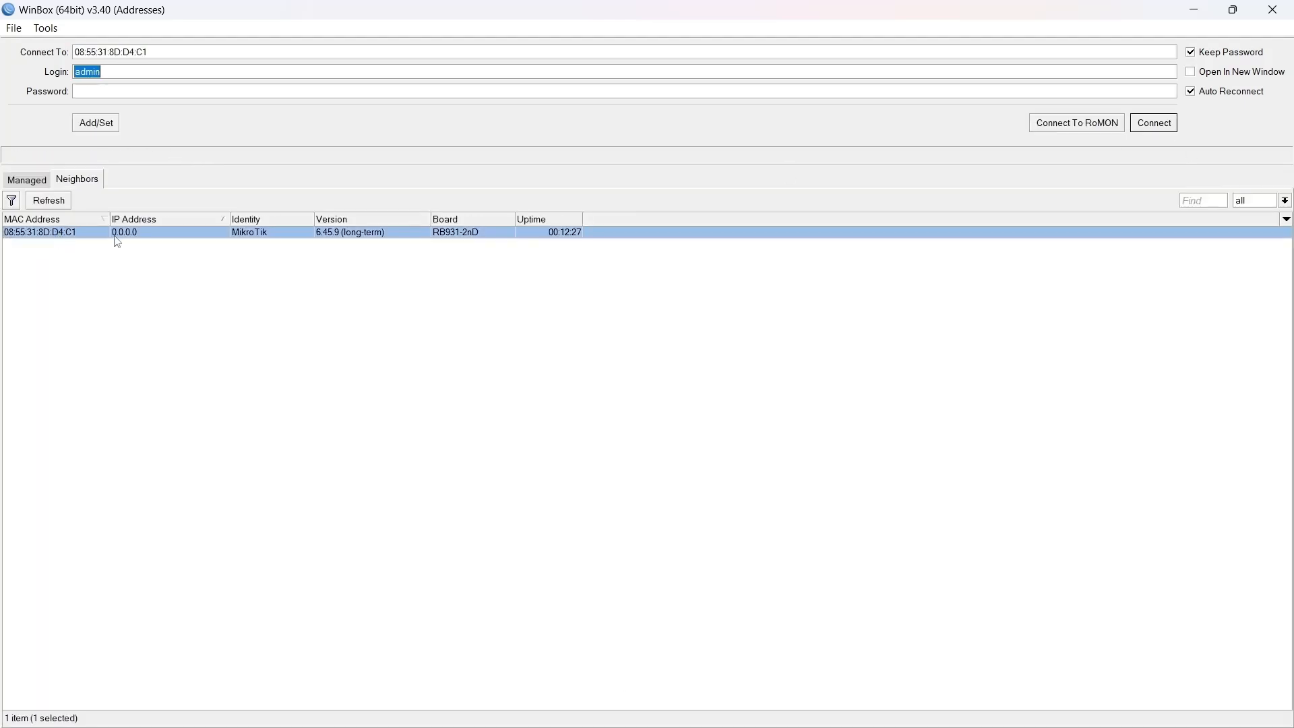
click(1160, 125)
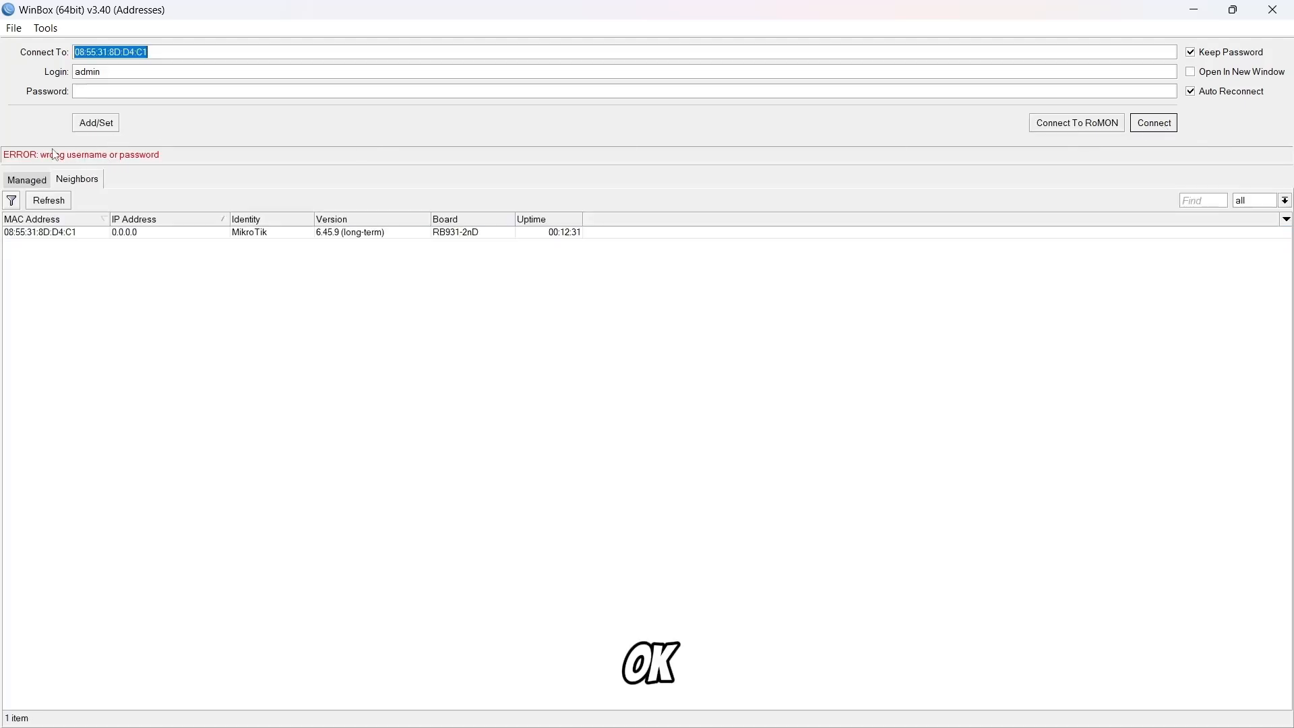
click(169, 92)
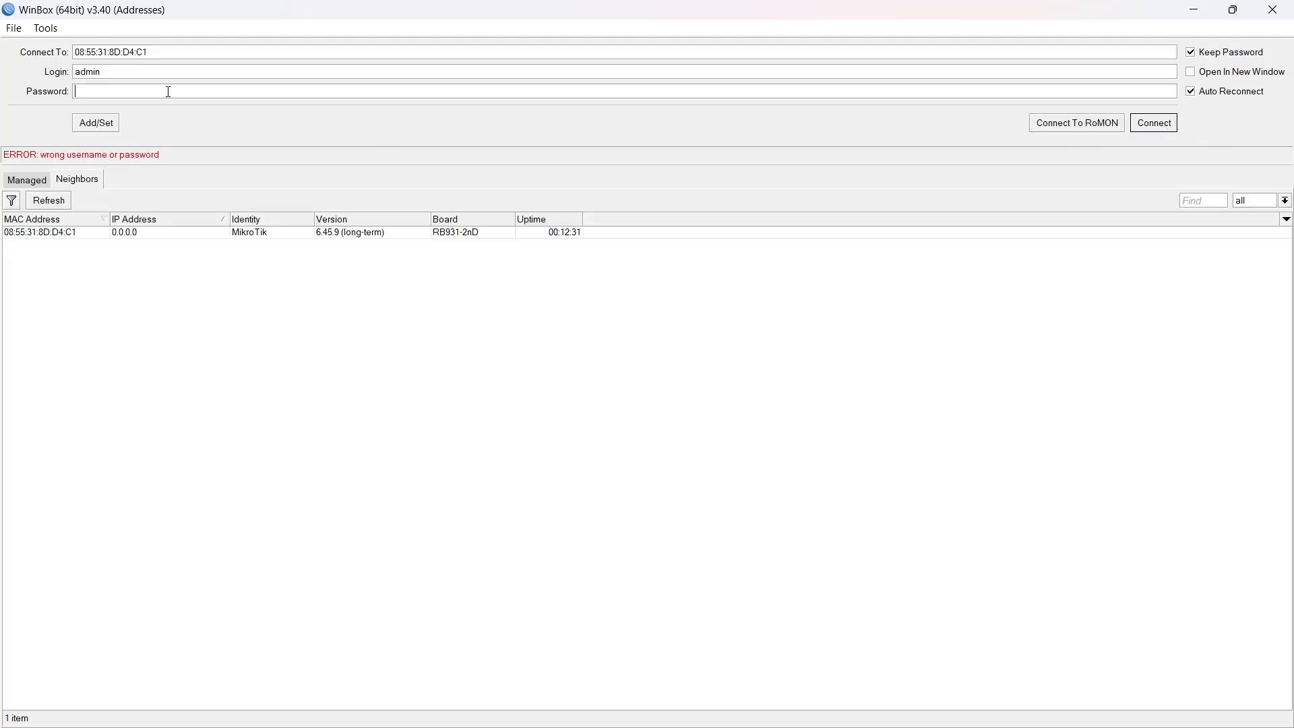
text(****)
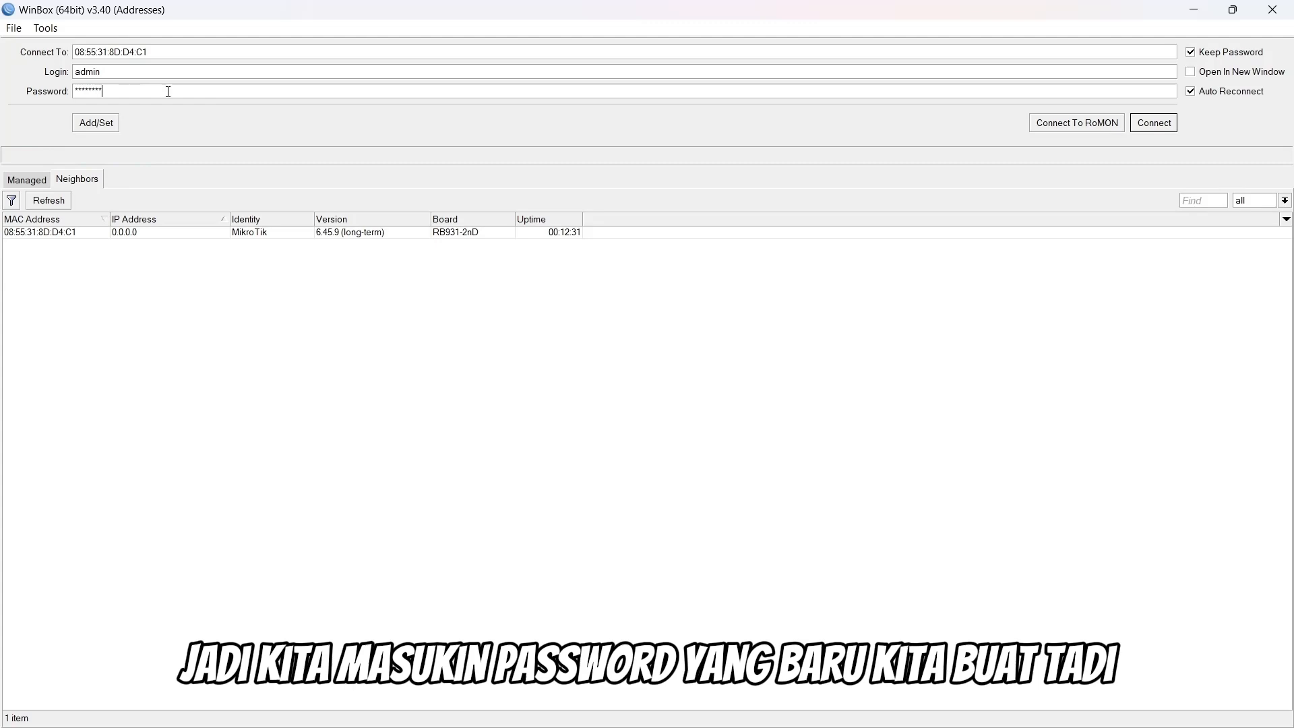
click(1154, 128)
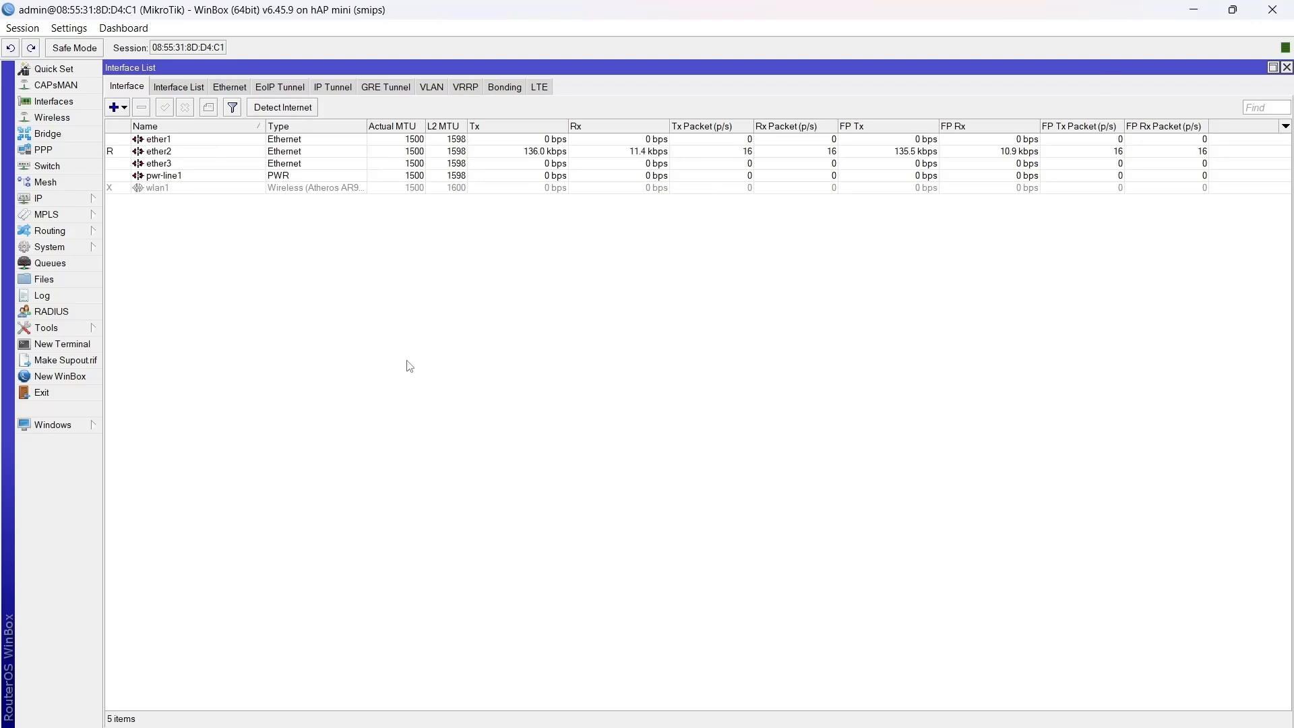
Step: Rename ether1 to ether1-INTERNET
click(185, 141)
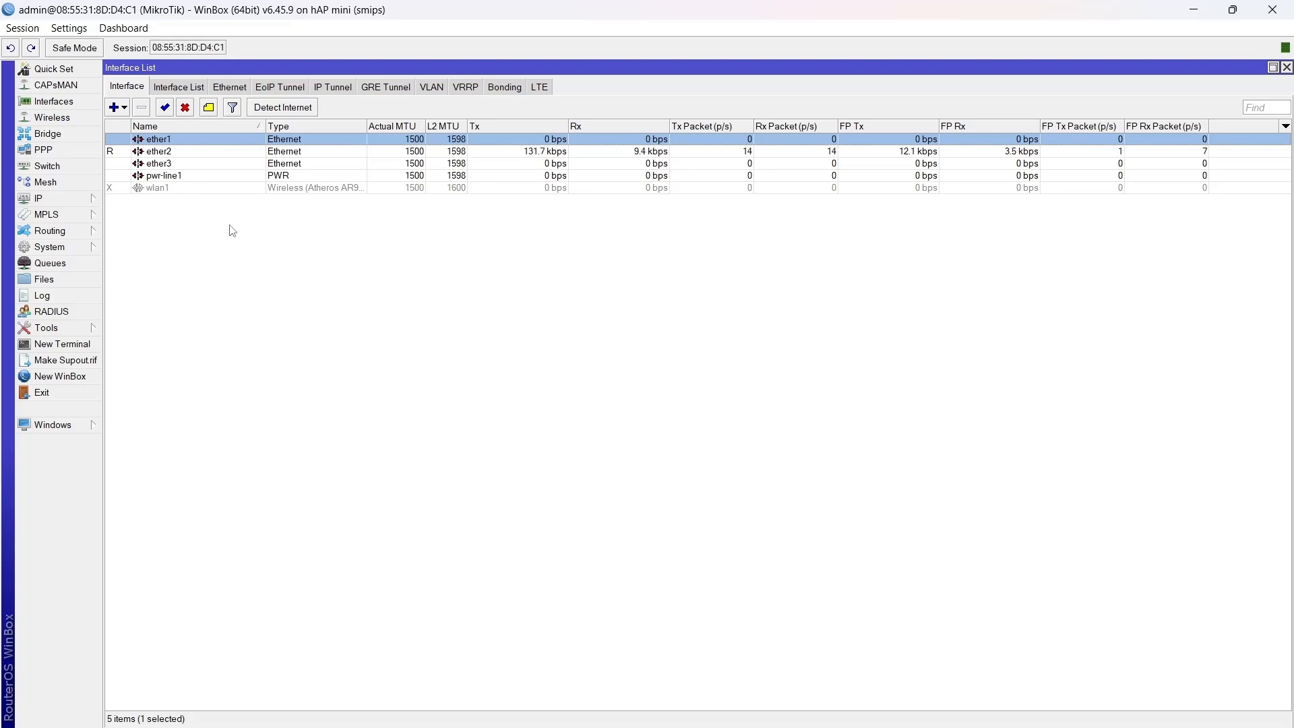
double_click(175, 141)
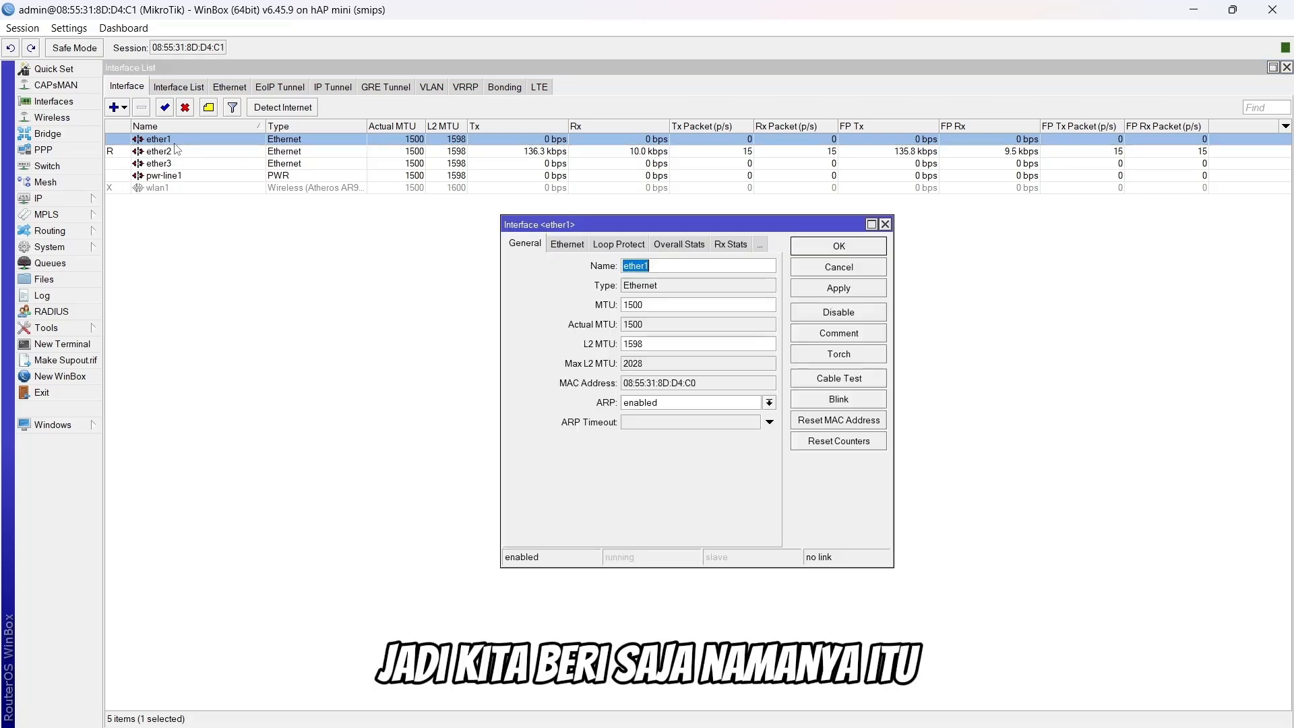
click(671, 267)
text(-)
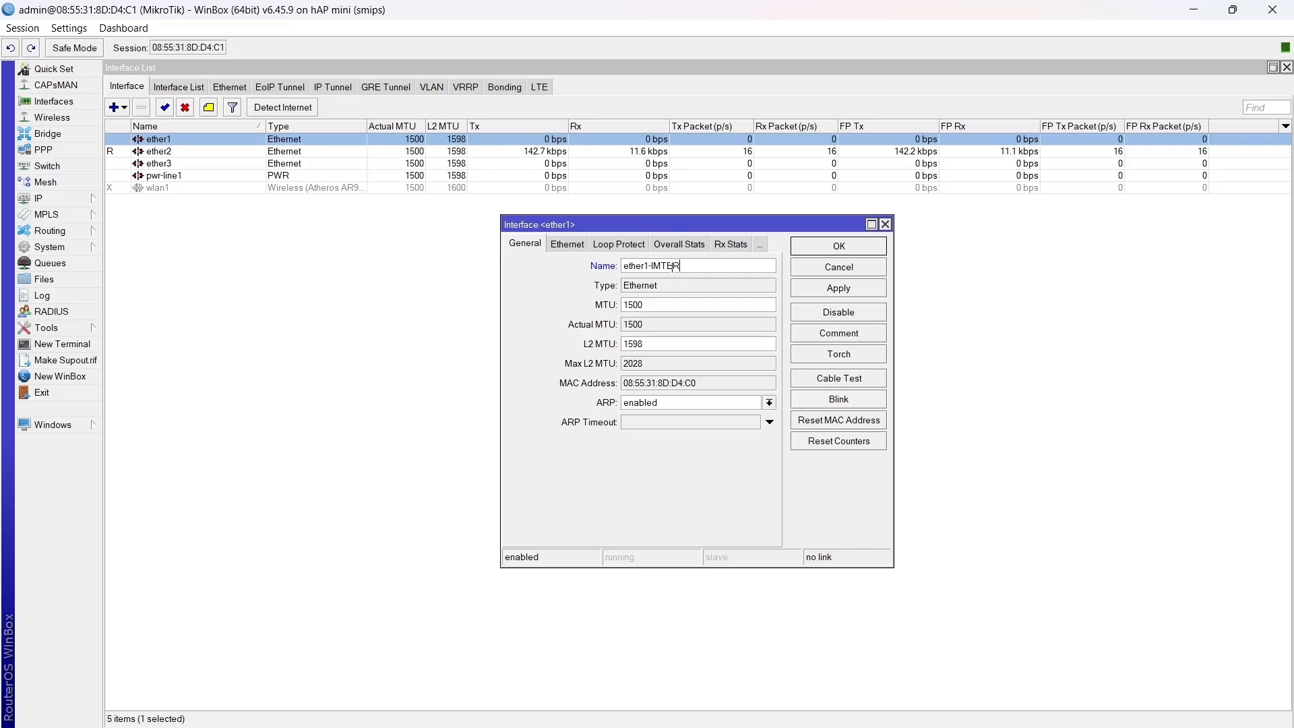
text(IM)
key(BackSpace)
text(NTERNET)
click(836, 290)
click(838, 247)
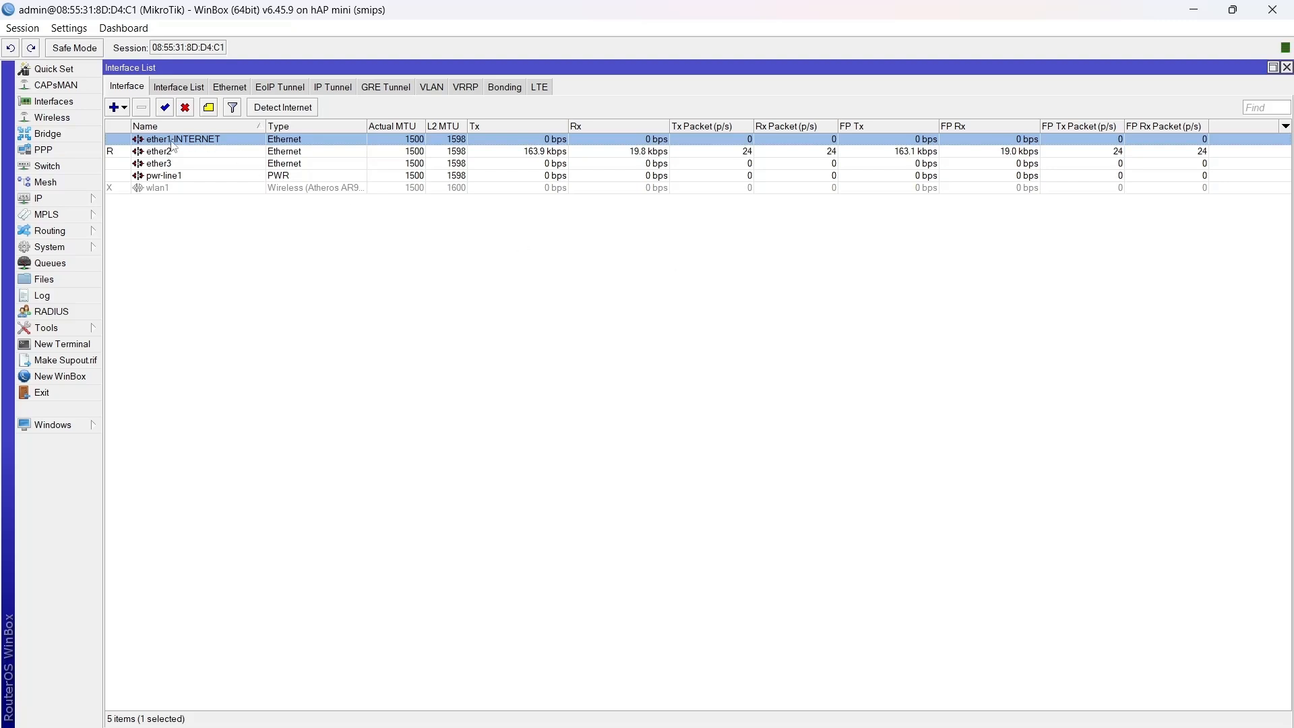
Step: Append -LAPTOP to ether2's name
double_click(162, 153)
click(684, 265)
text(-)
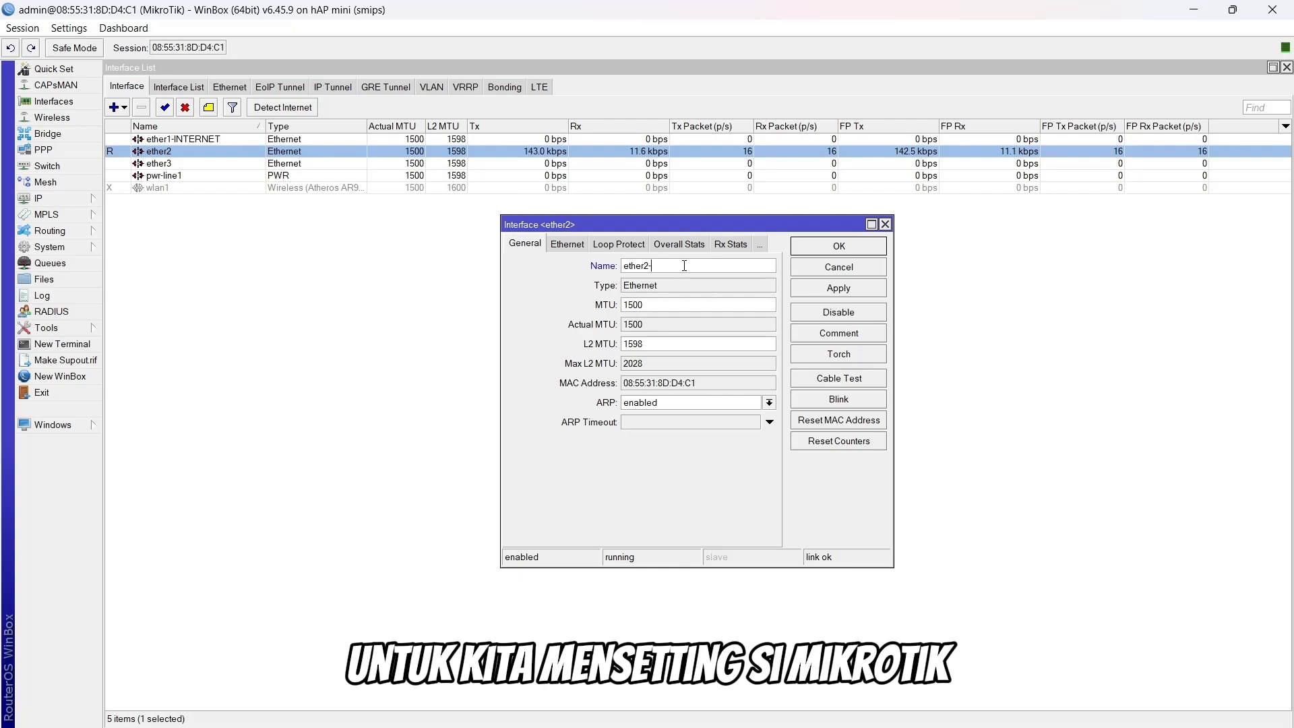
text(LAP)
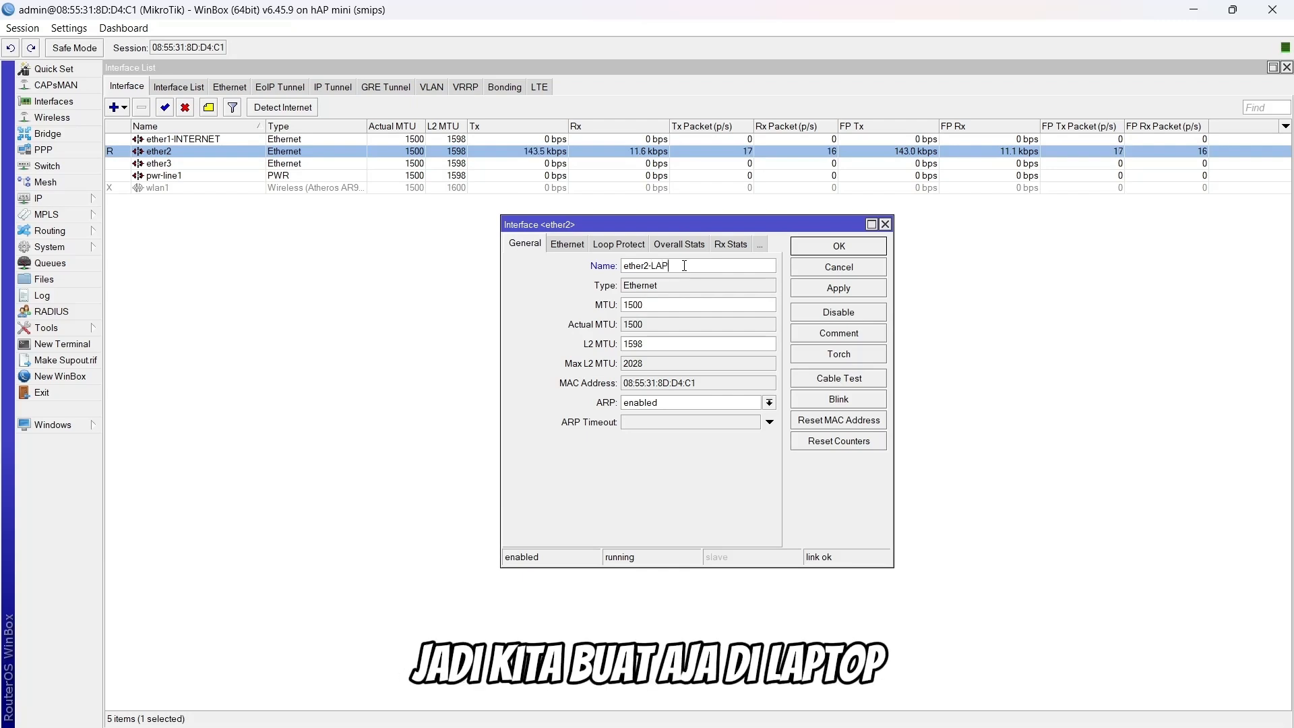
text(TOP)
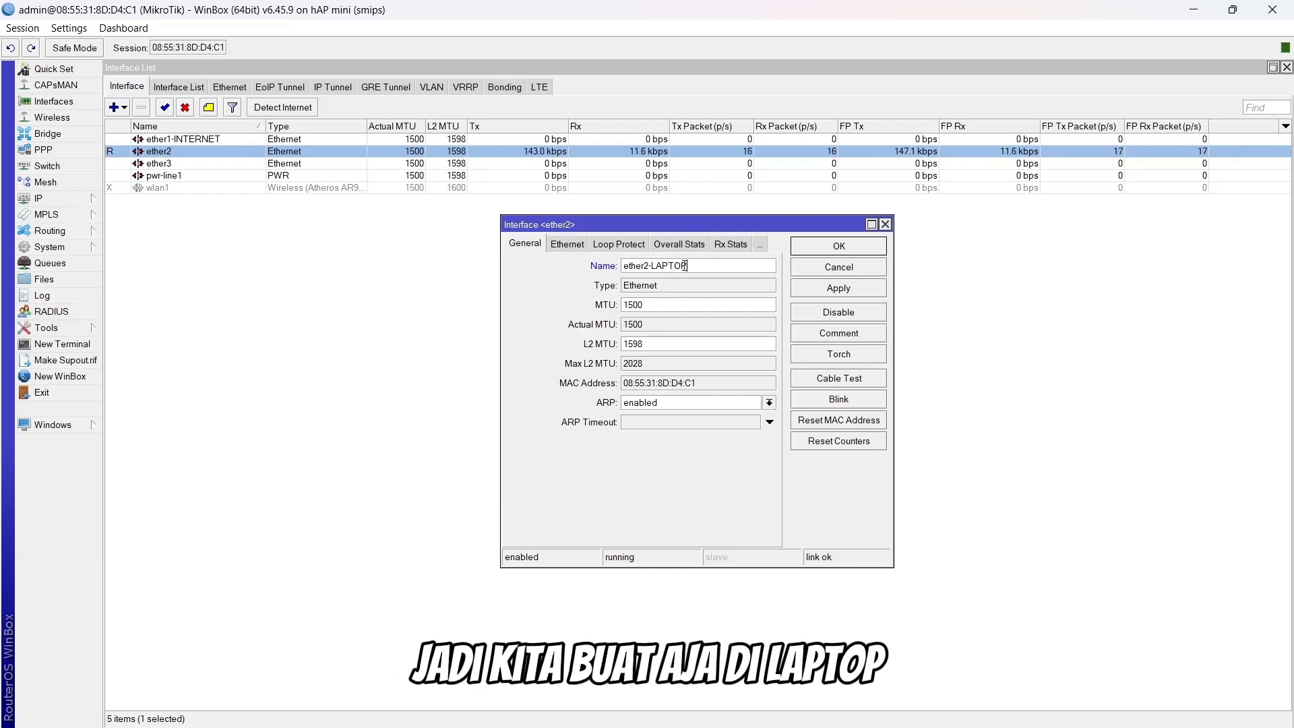
Step: Apply the ether2-LAPTOP name and rename ether3 to ether3-HOTSPOT
click(839, 288)
click(839, 246)
double_click(161, 164)
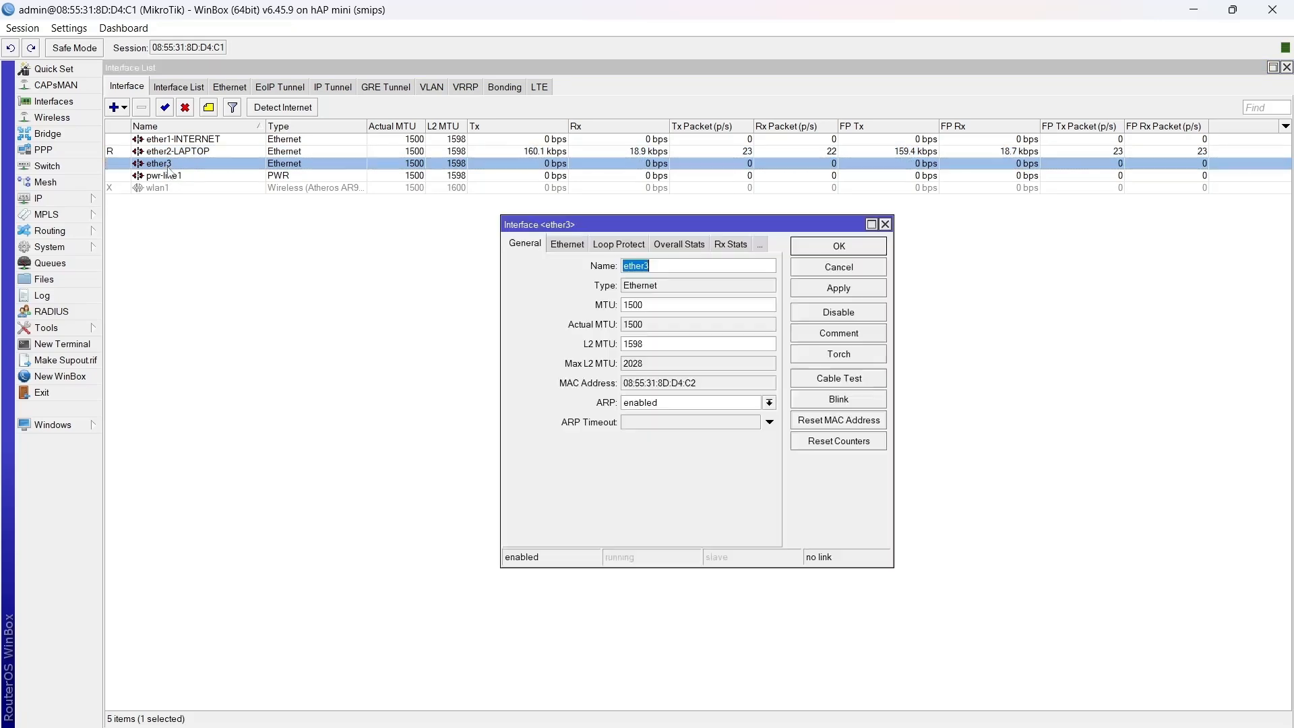
click(675, 265)
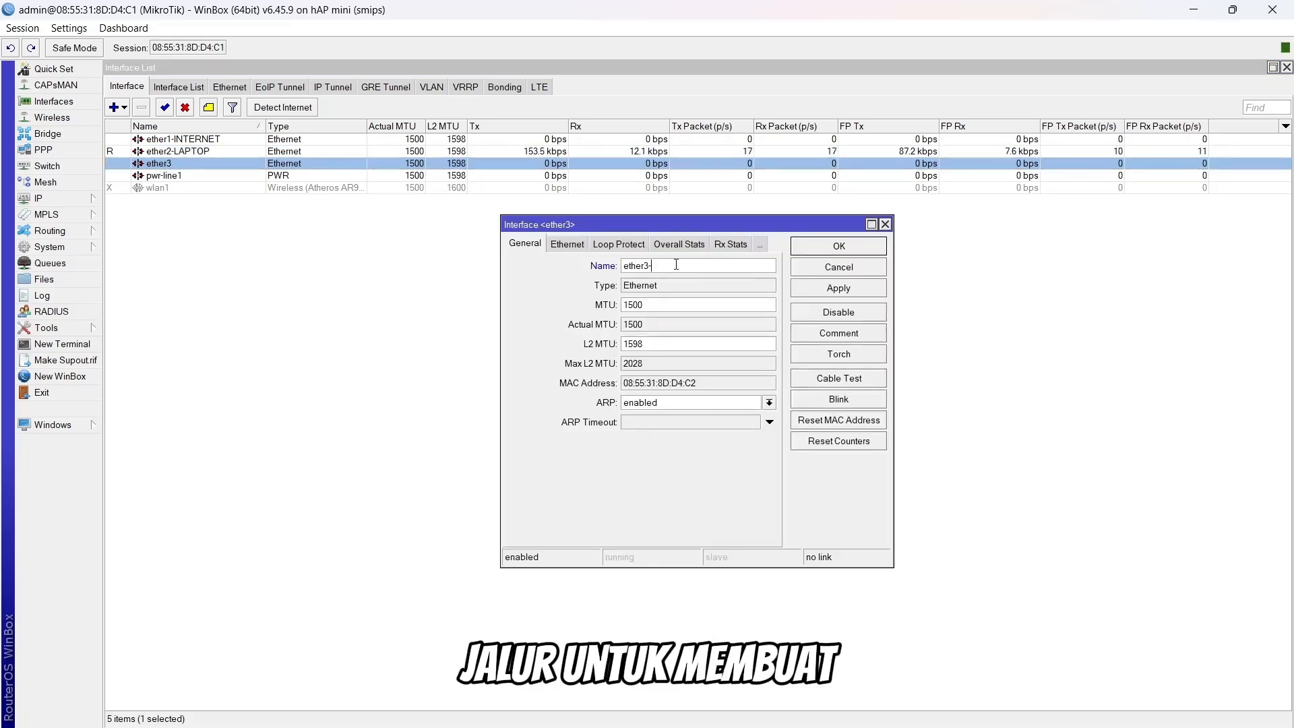
text(-)
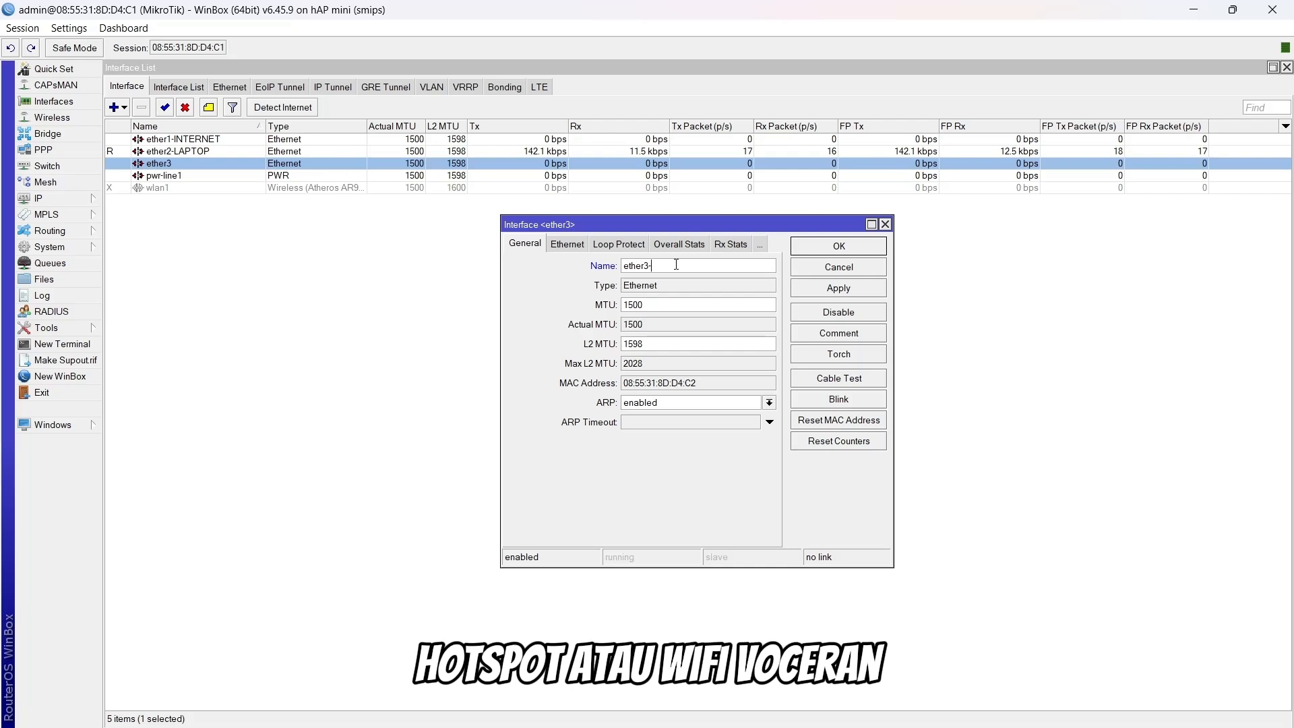
text(HOT)
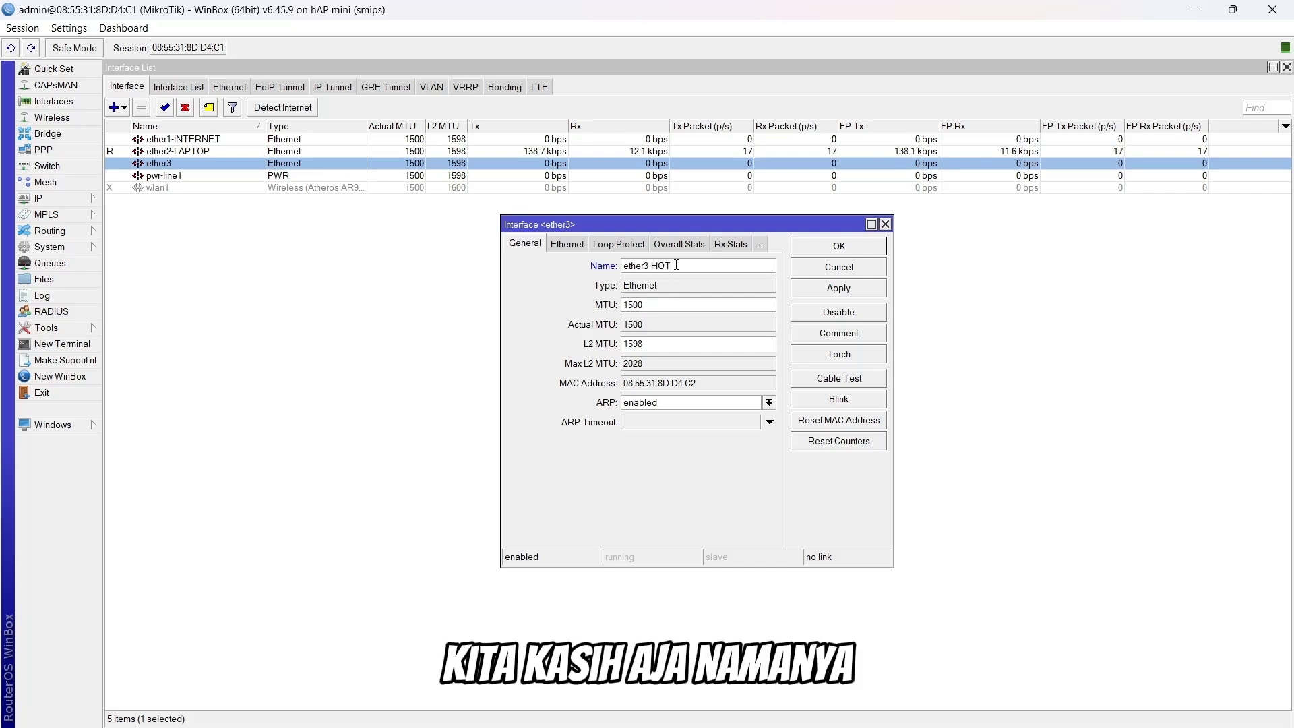
text(SPOT)
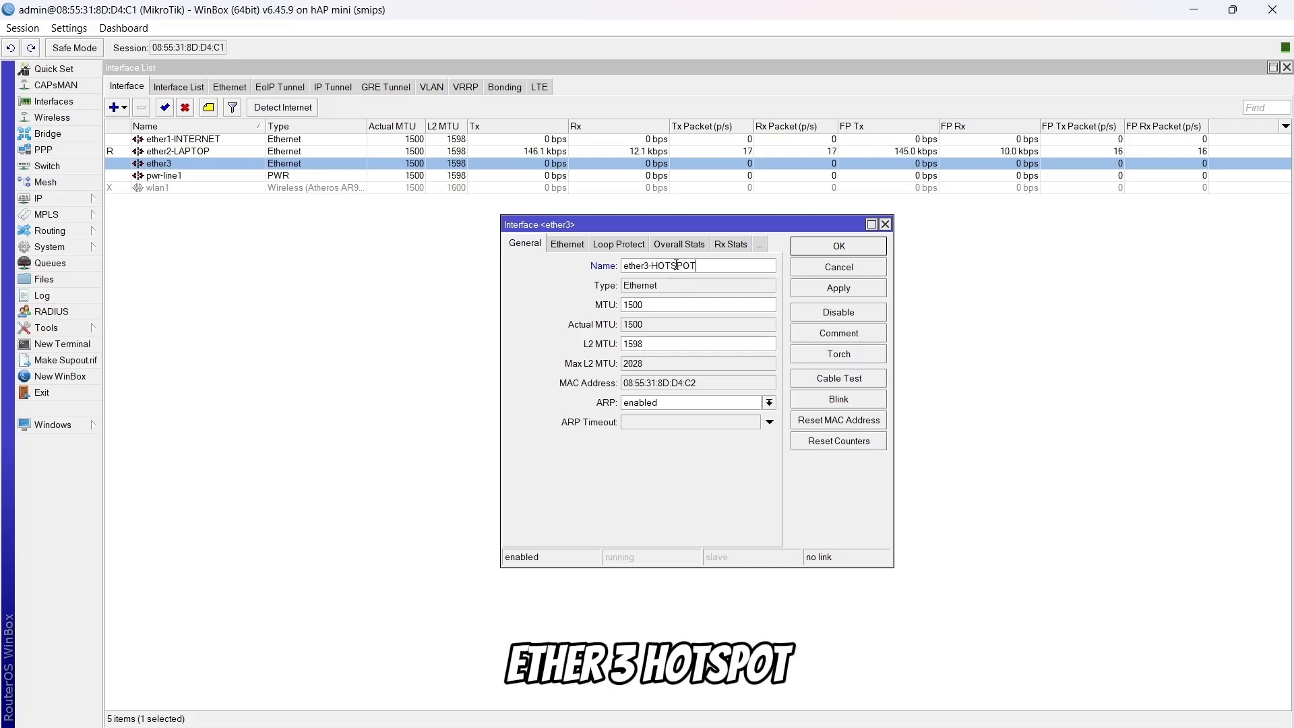
click(841, 290)
click(834, 250)
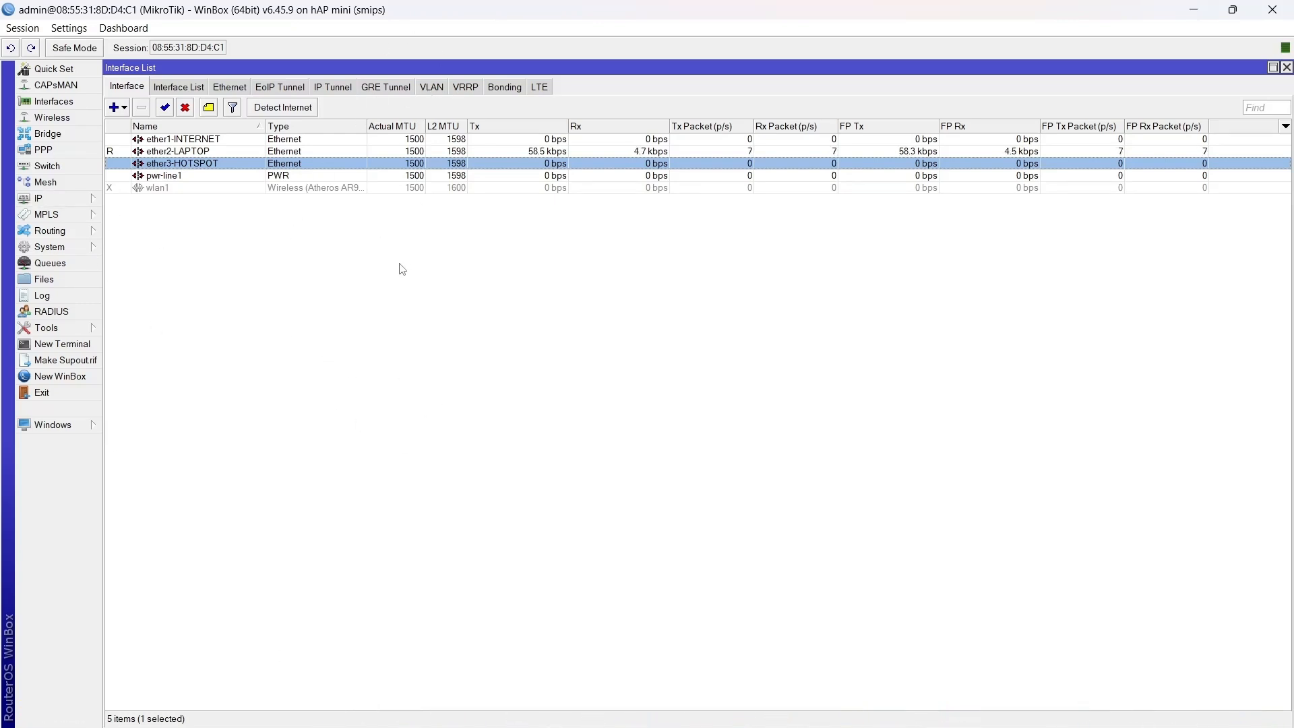
Step: Select the wlan1 and pwr-line1 rows, then show the empty VLAN list
click(168, 188)
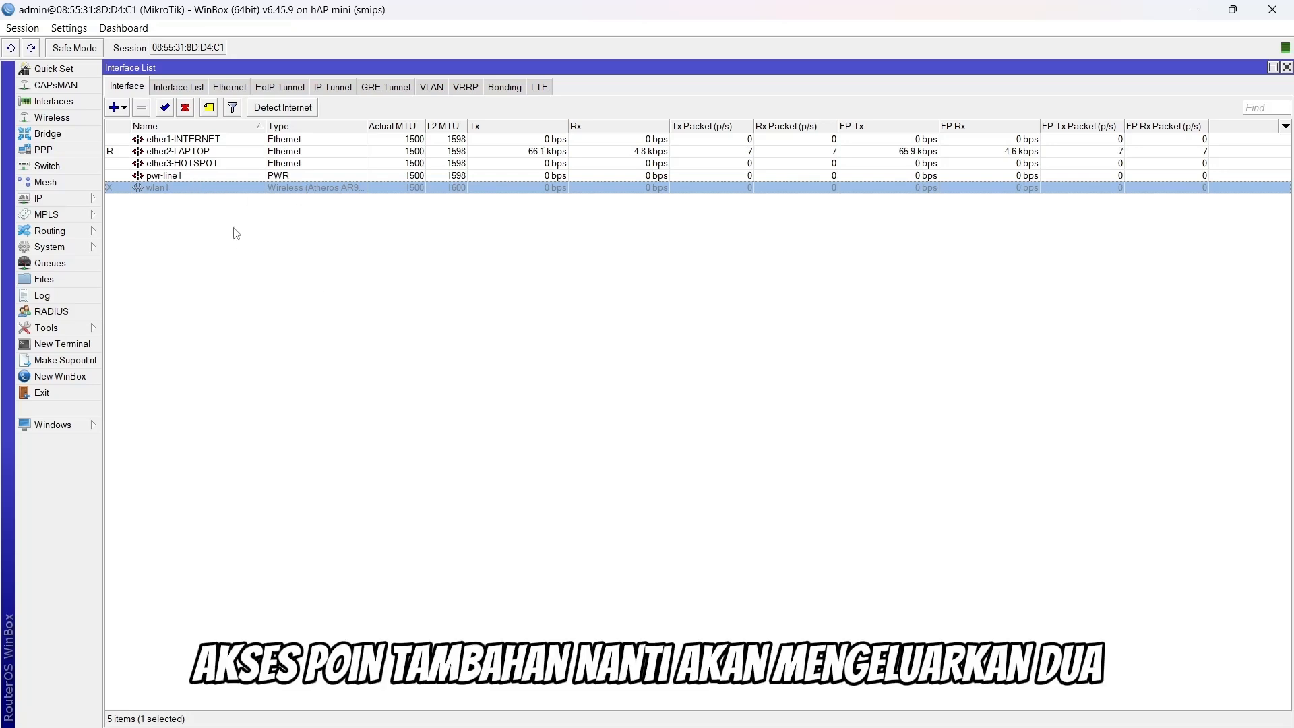
click(200, 175)
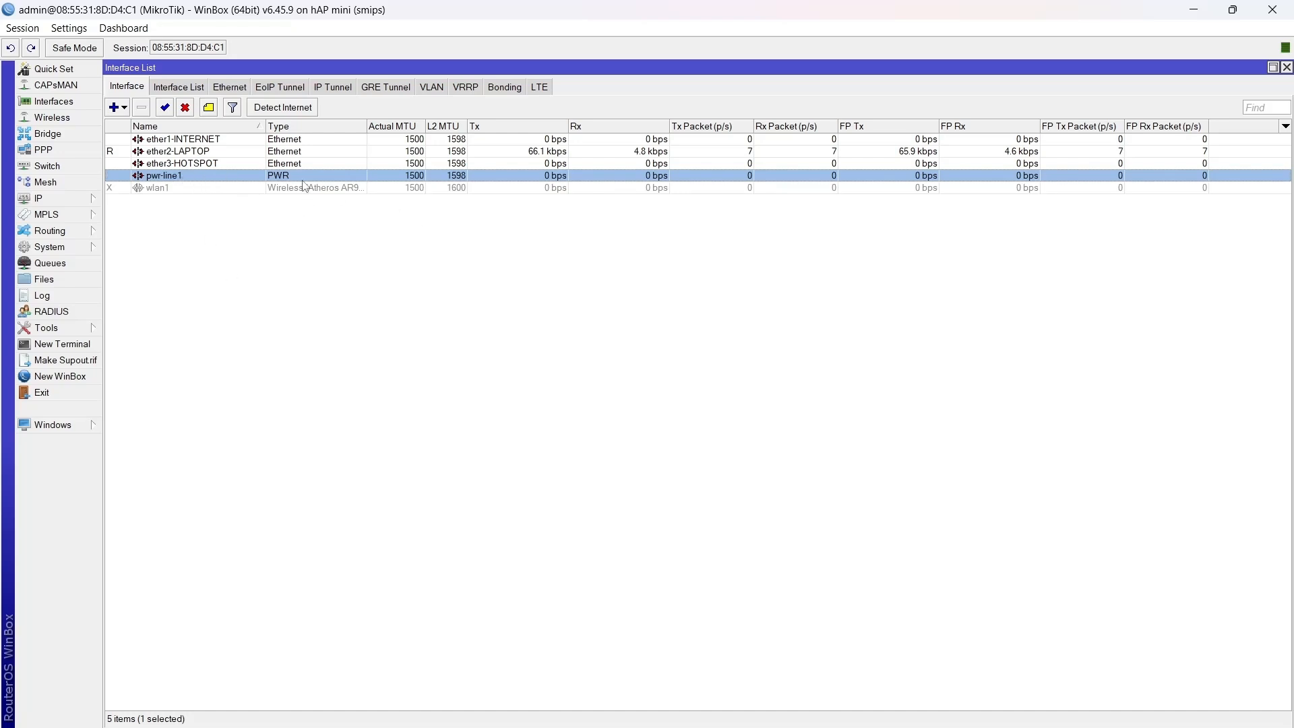
click(434, 92)
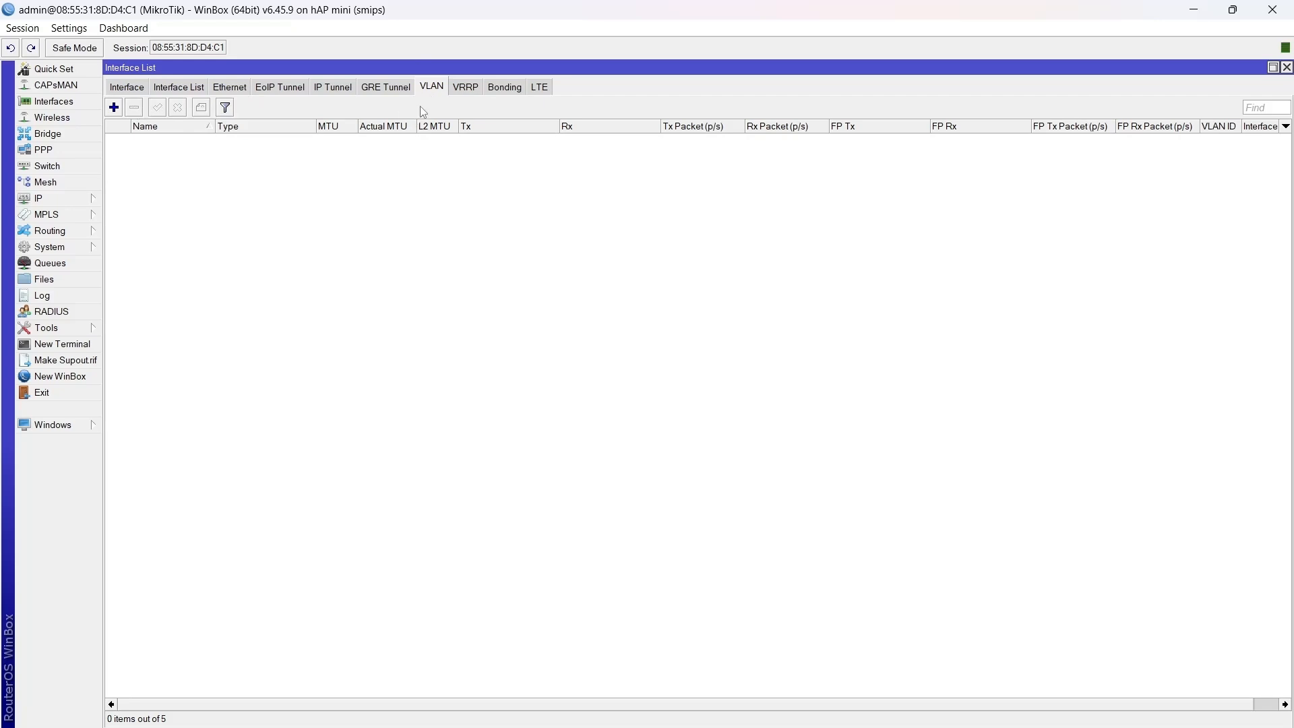
Step: Add VLAN Rumah with ID 10 on ether3-HOTSPOT, then return to the full interface list
click(114, 108)
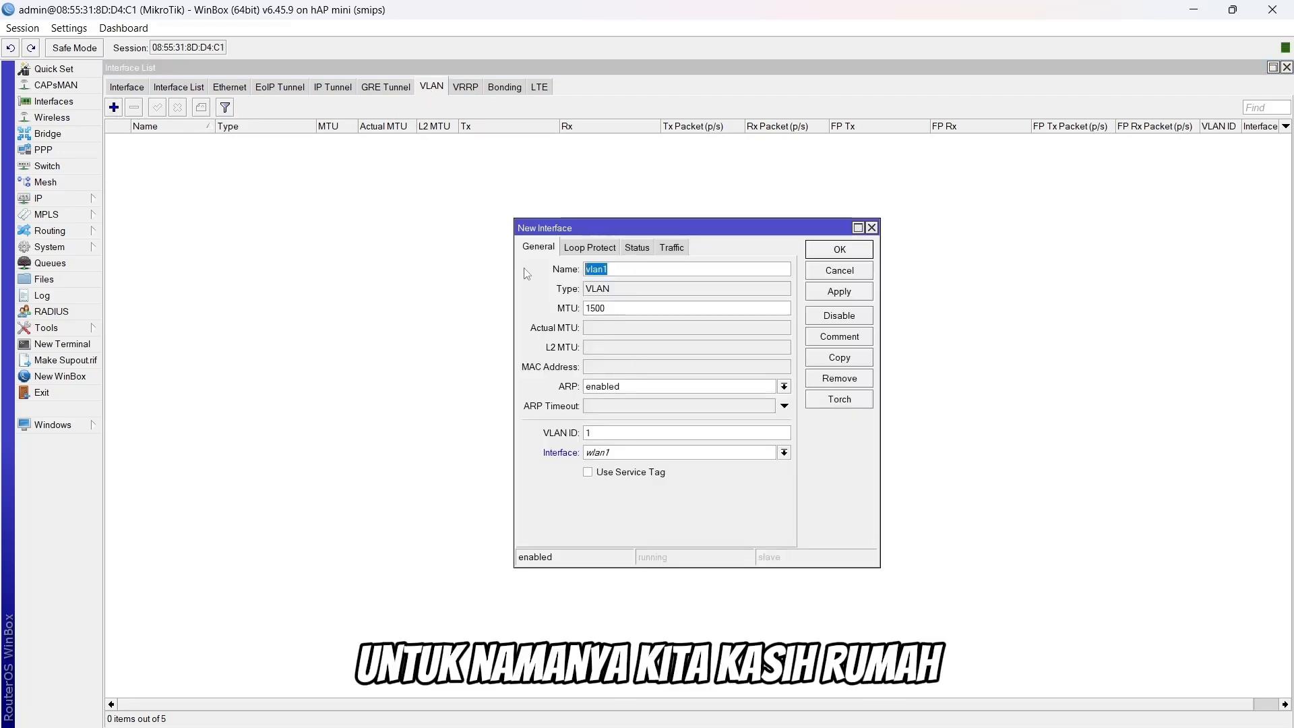
key(BackSpace)
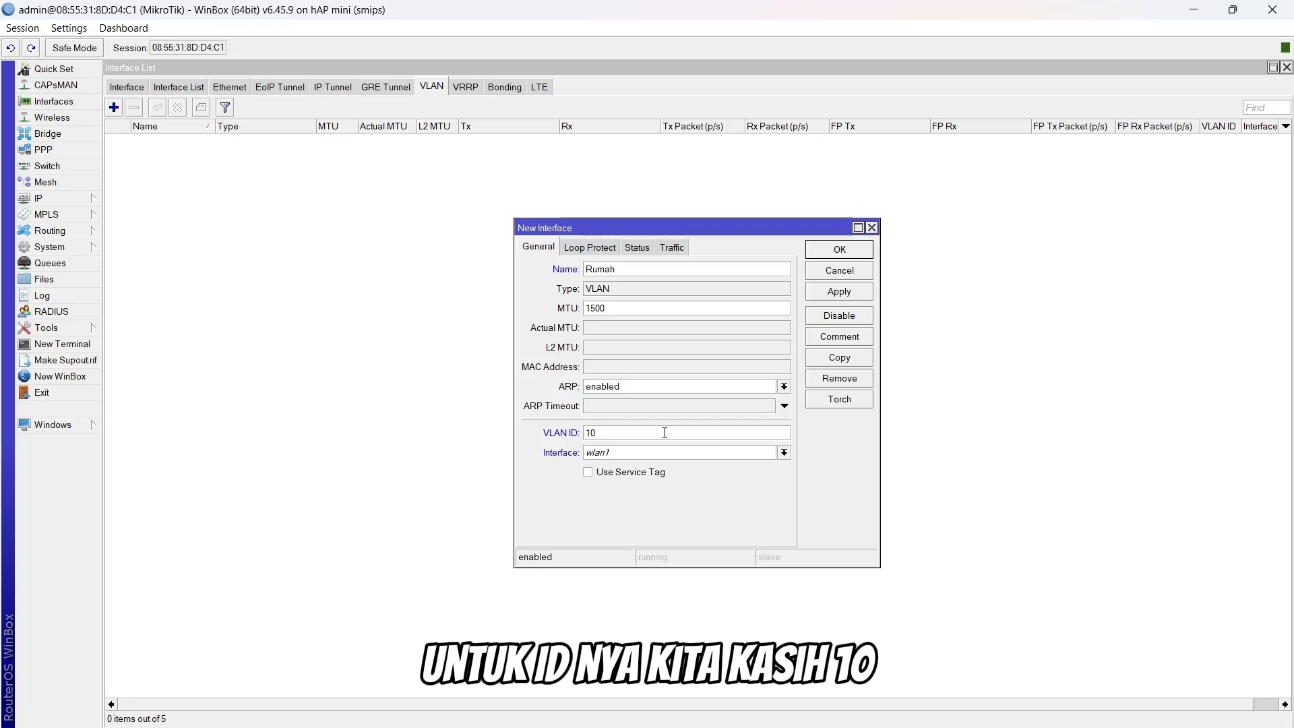
click(784, 452)
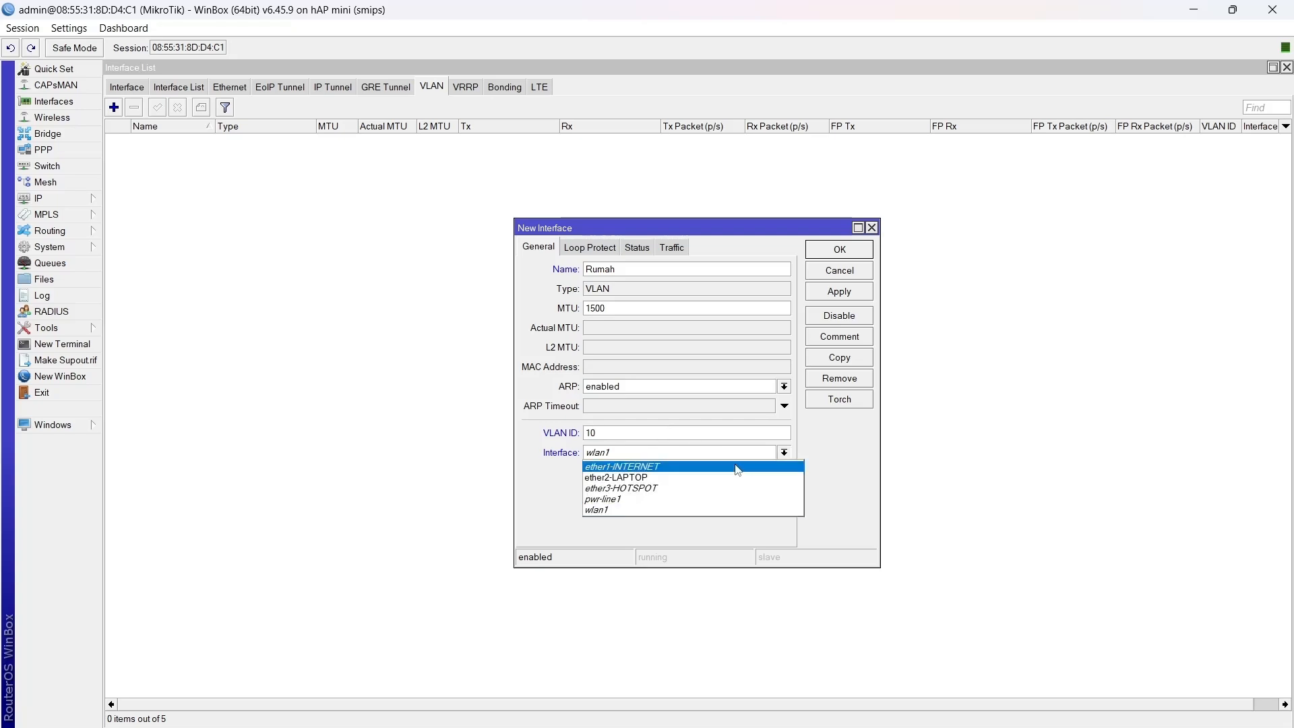
click(662, 490)
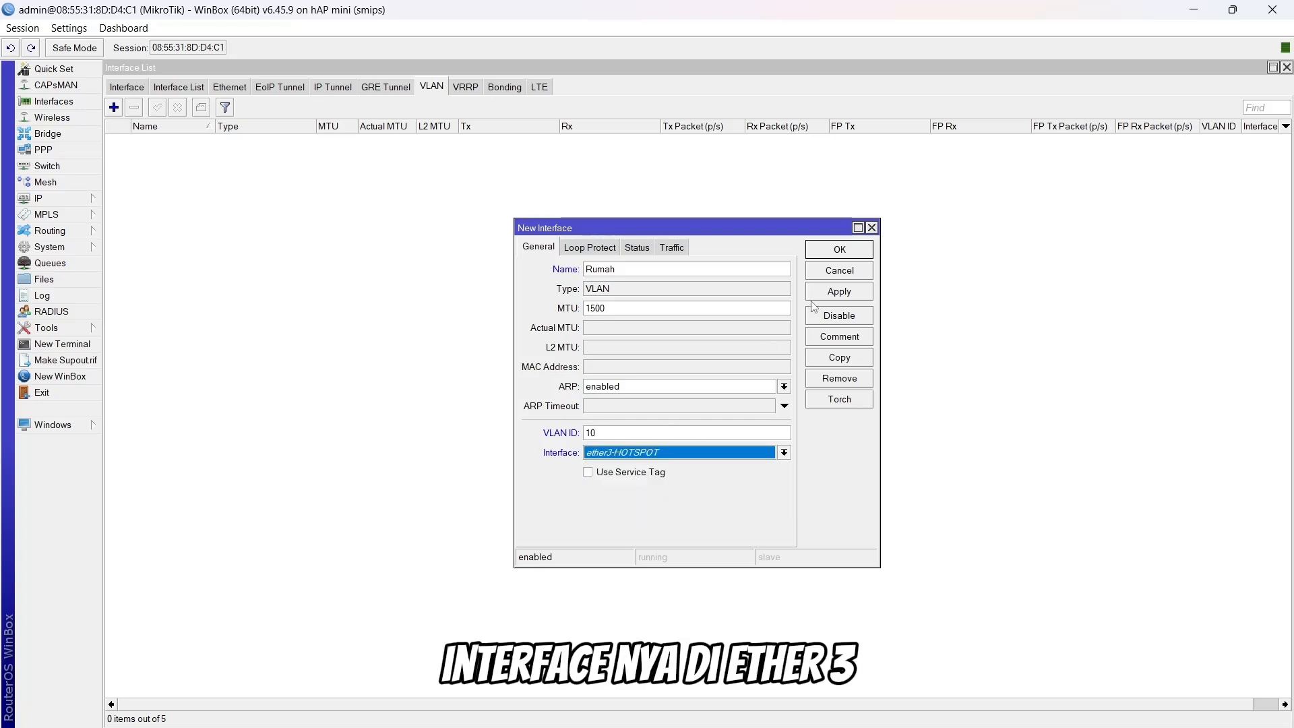
click(829, 291)
click(829, 250)
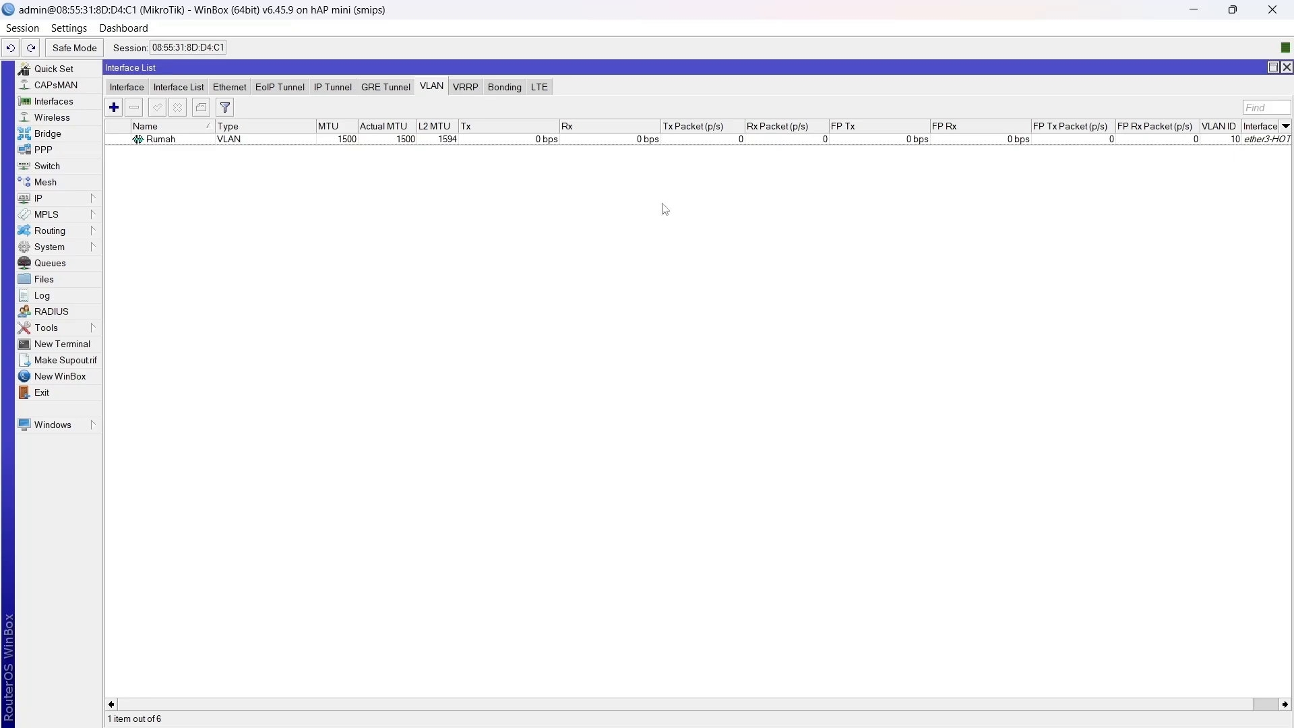
click(115, 89)
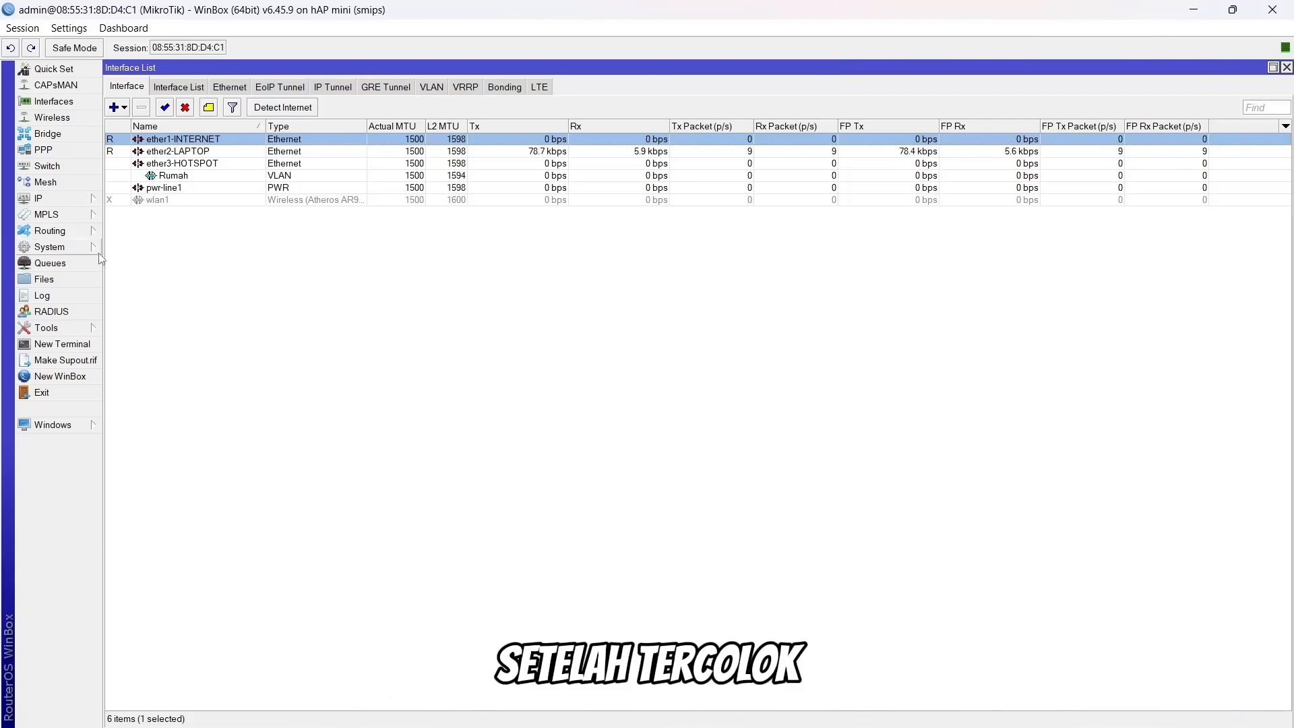
click(77, 195)
click(301, 331)
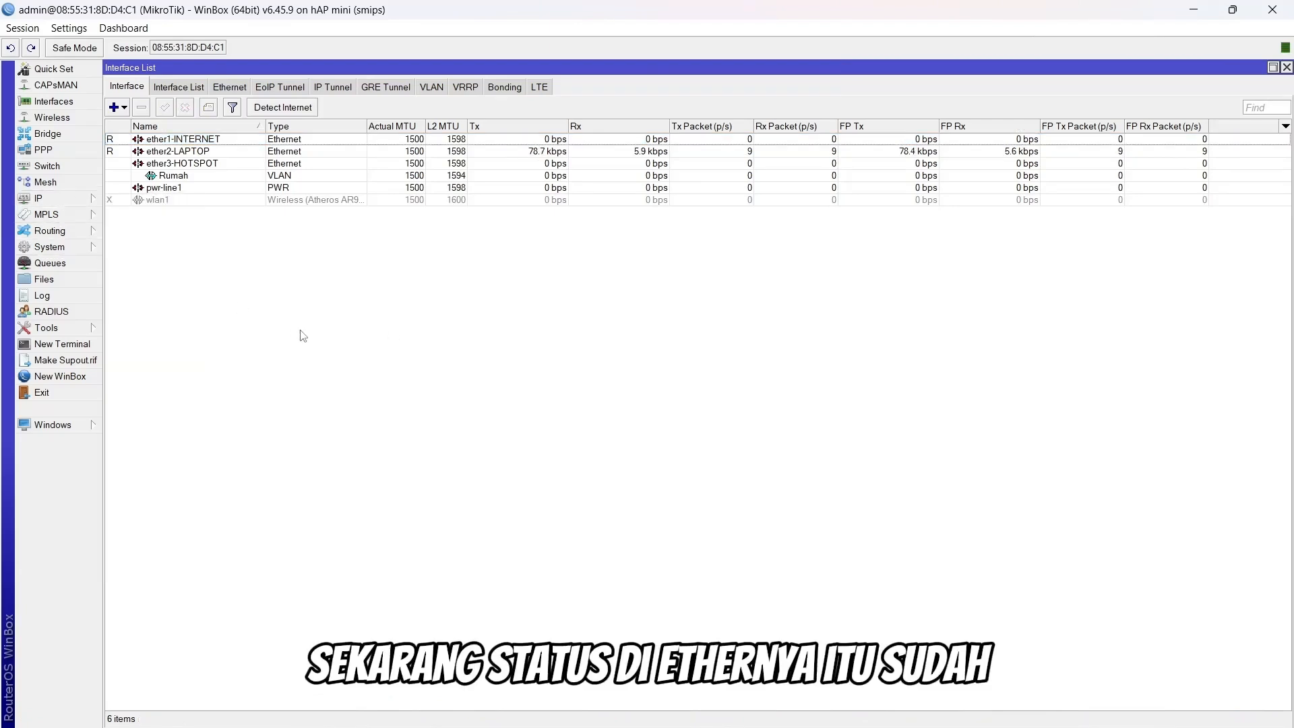
click(144, 141)
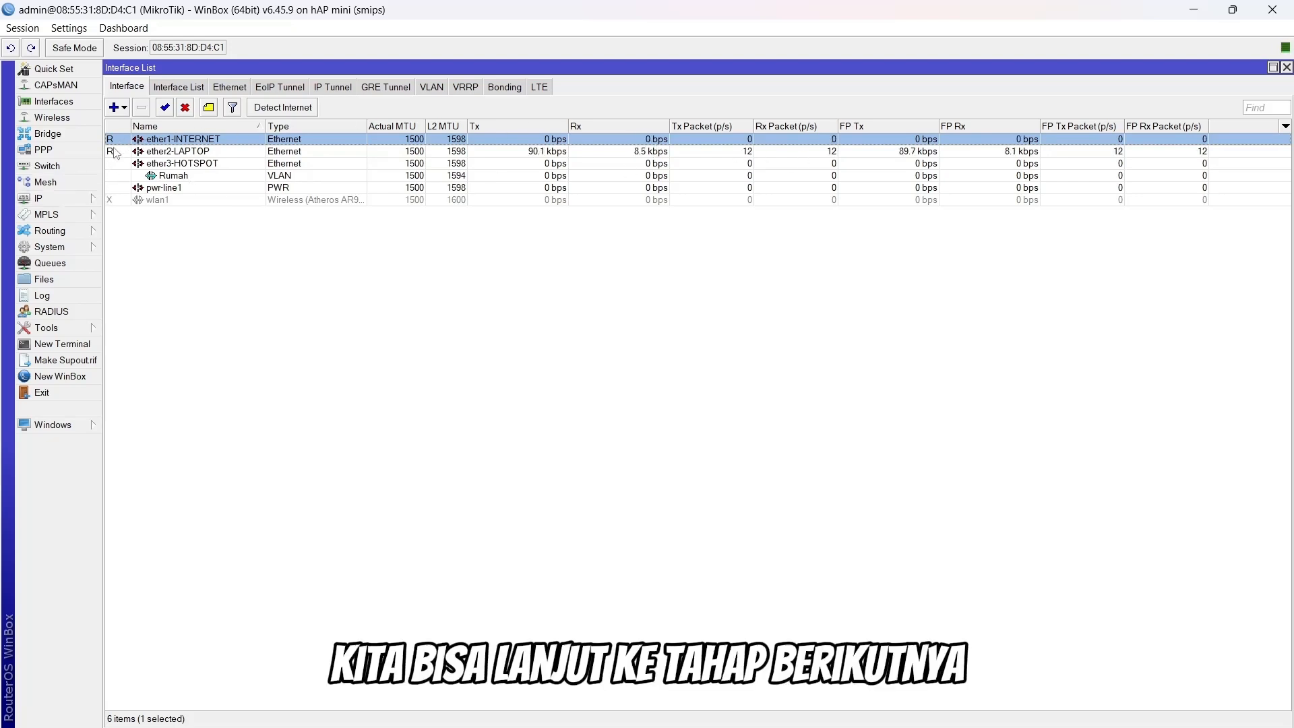
click(82, 203)
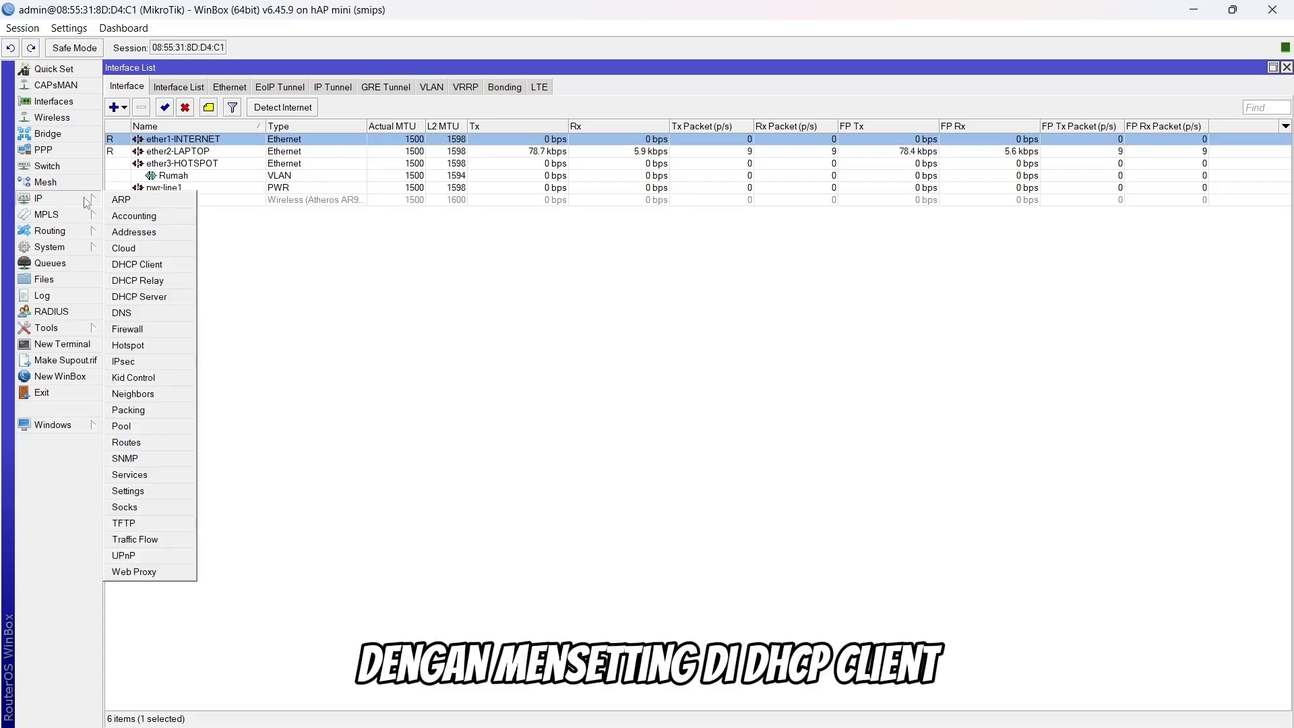
click(279, 290)
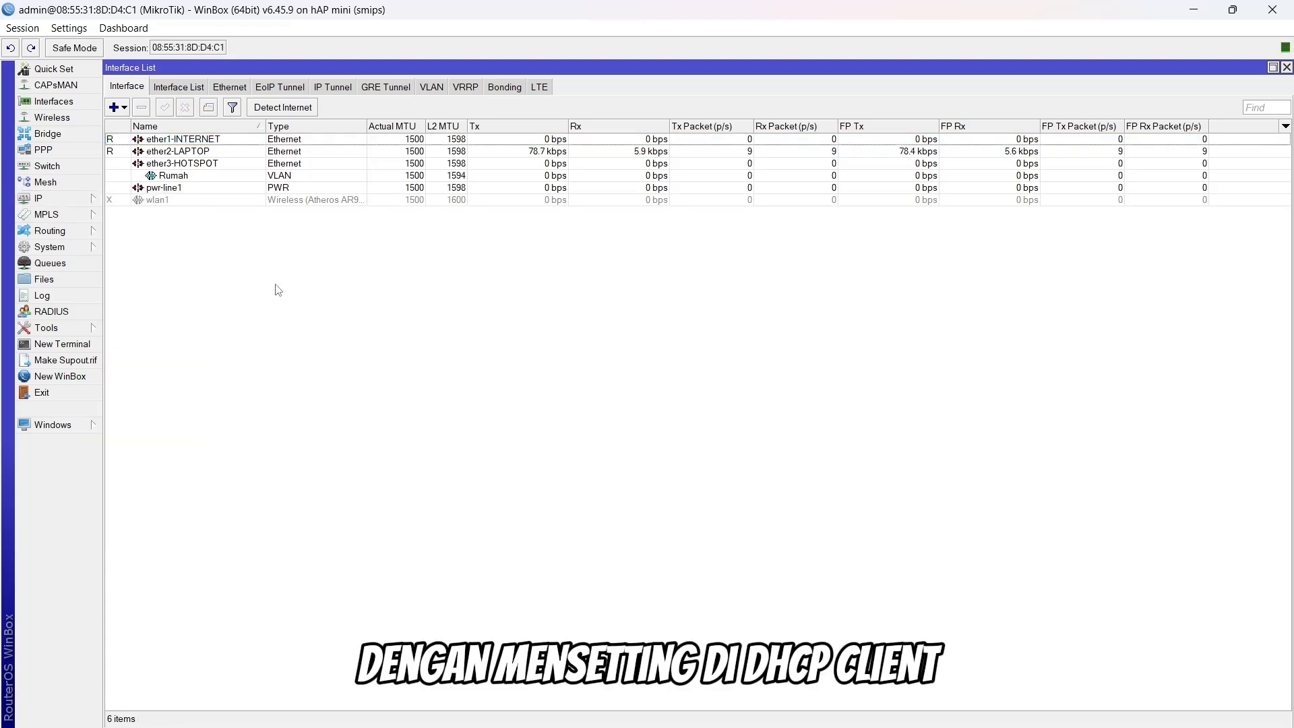
click(185, 144)
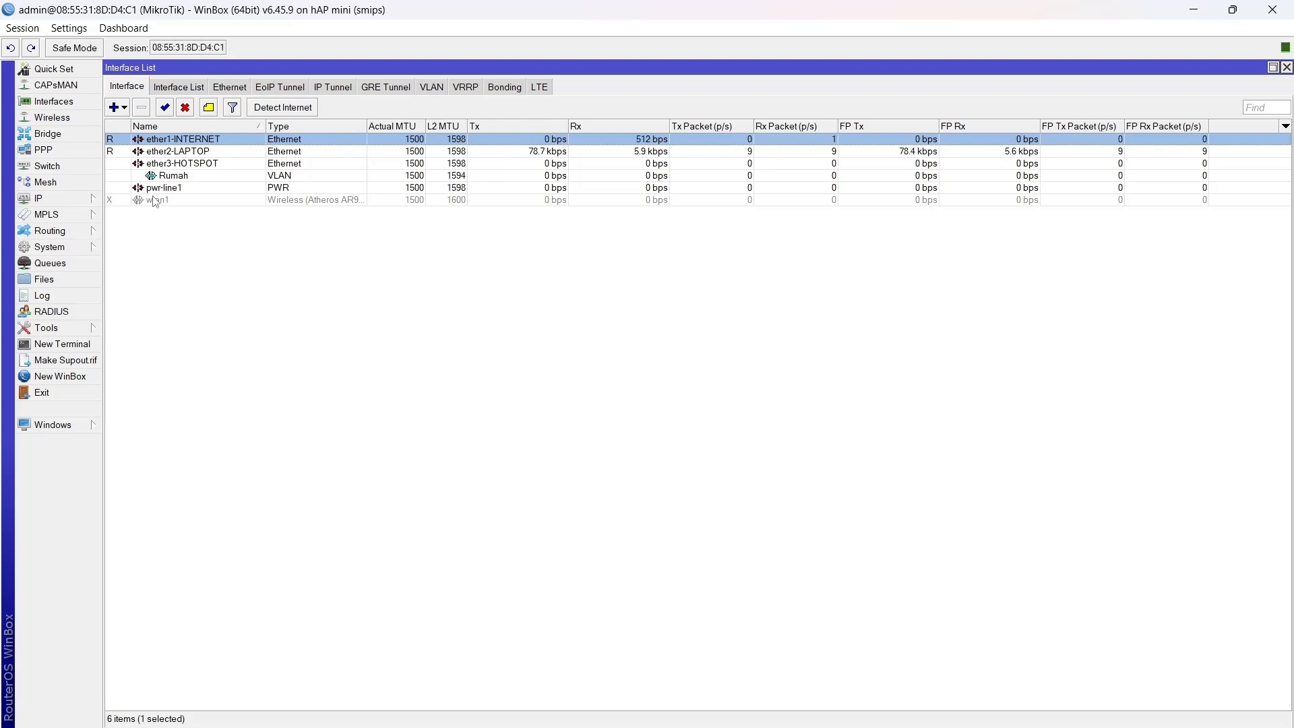
click(71, 344)
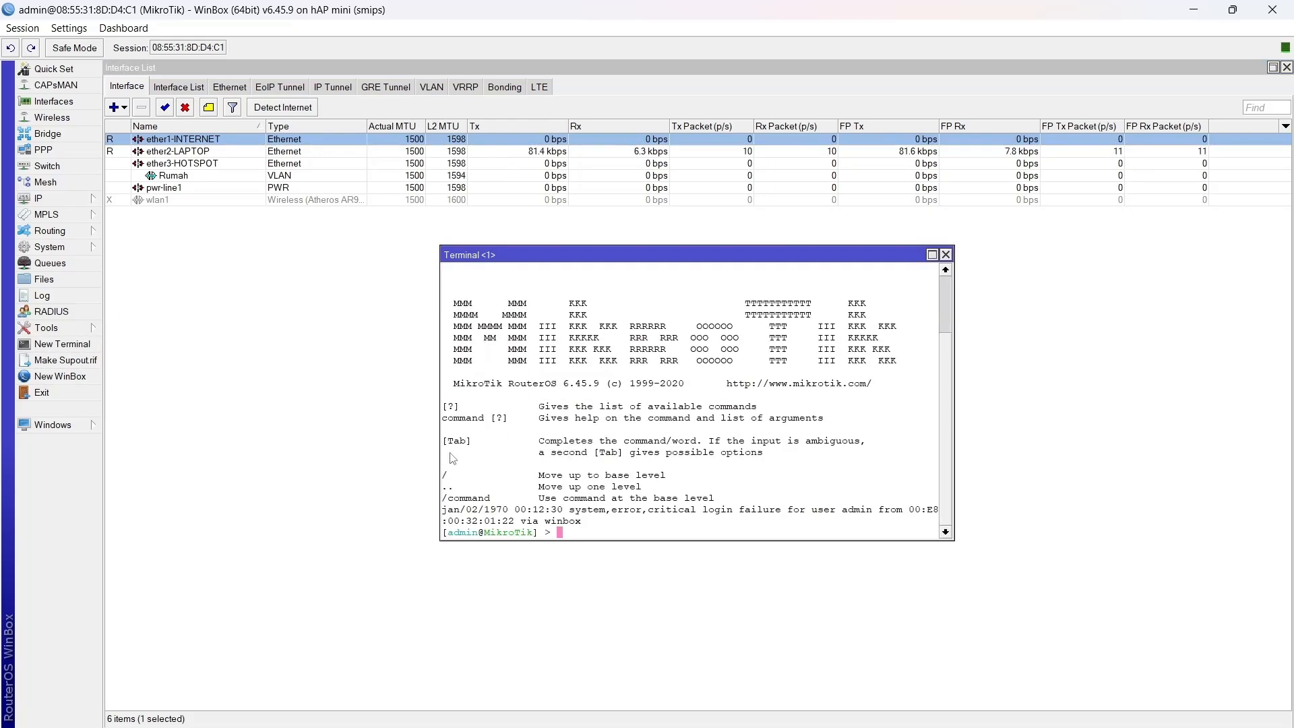
text(ping google)
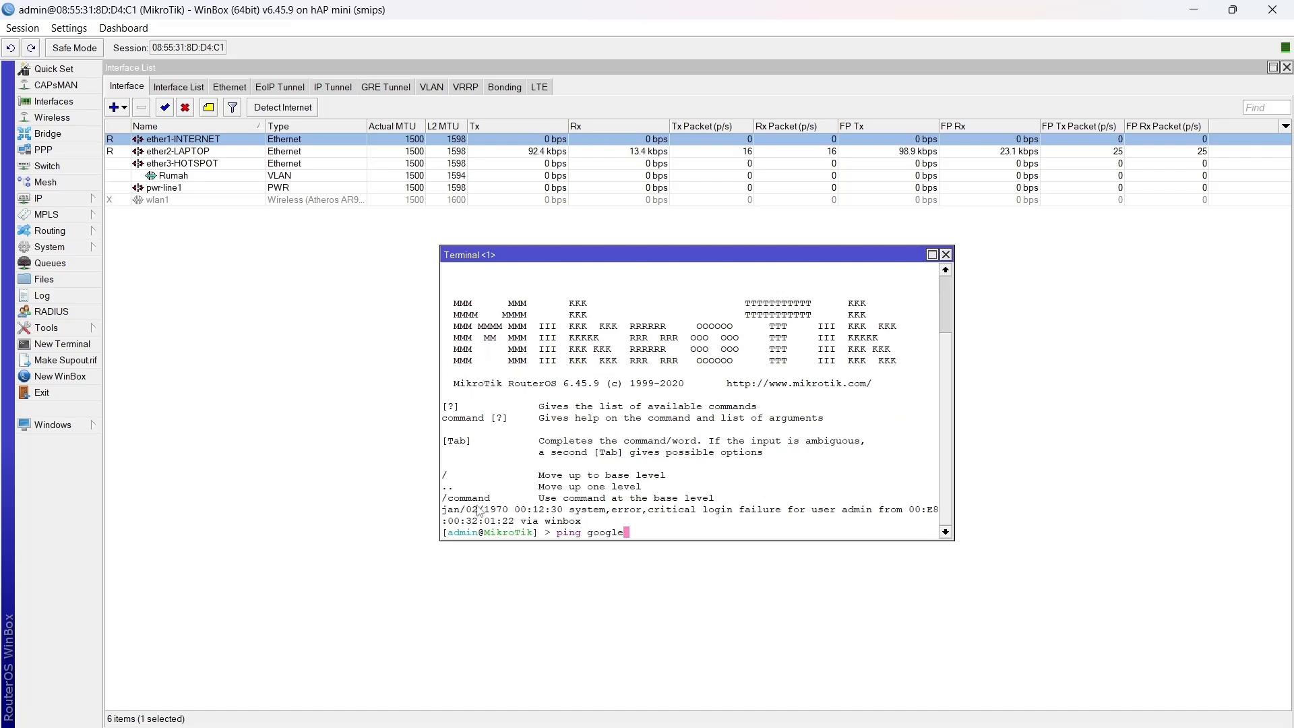
text(.com)
key(Return)
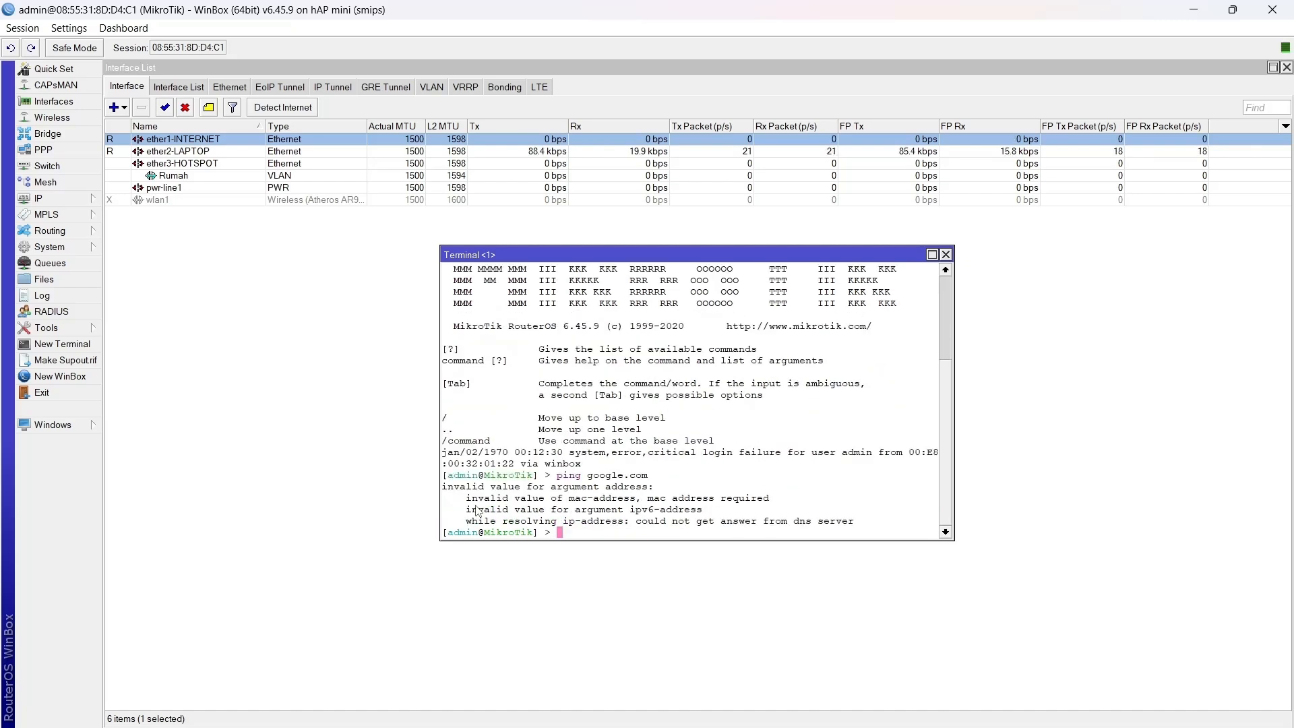
click(945, 255)
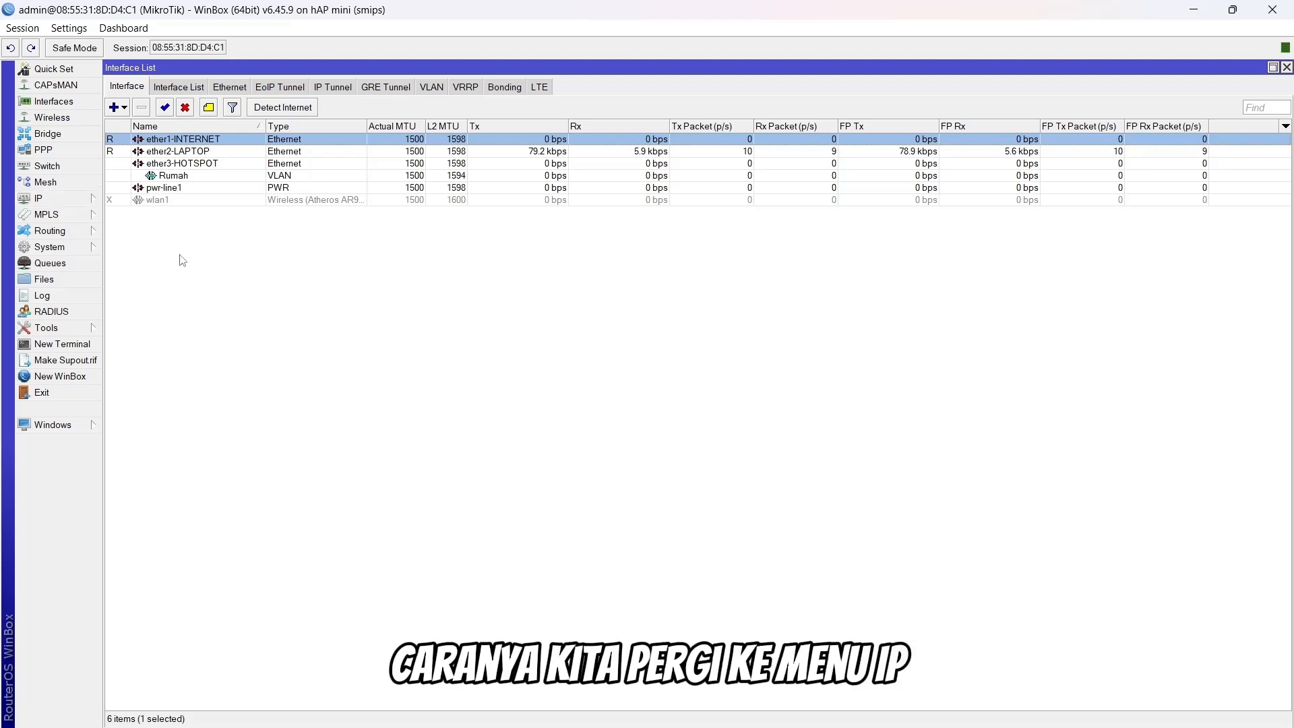
Step: Add a DHCP client on ether1-INTERNET, confirm it binds 192.168.1.8/24, and close the list
click(73, 202)
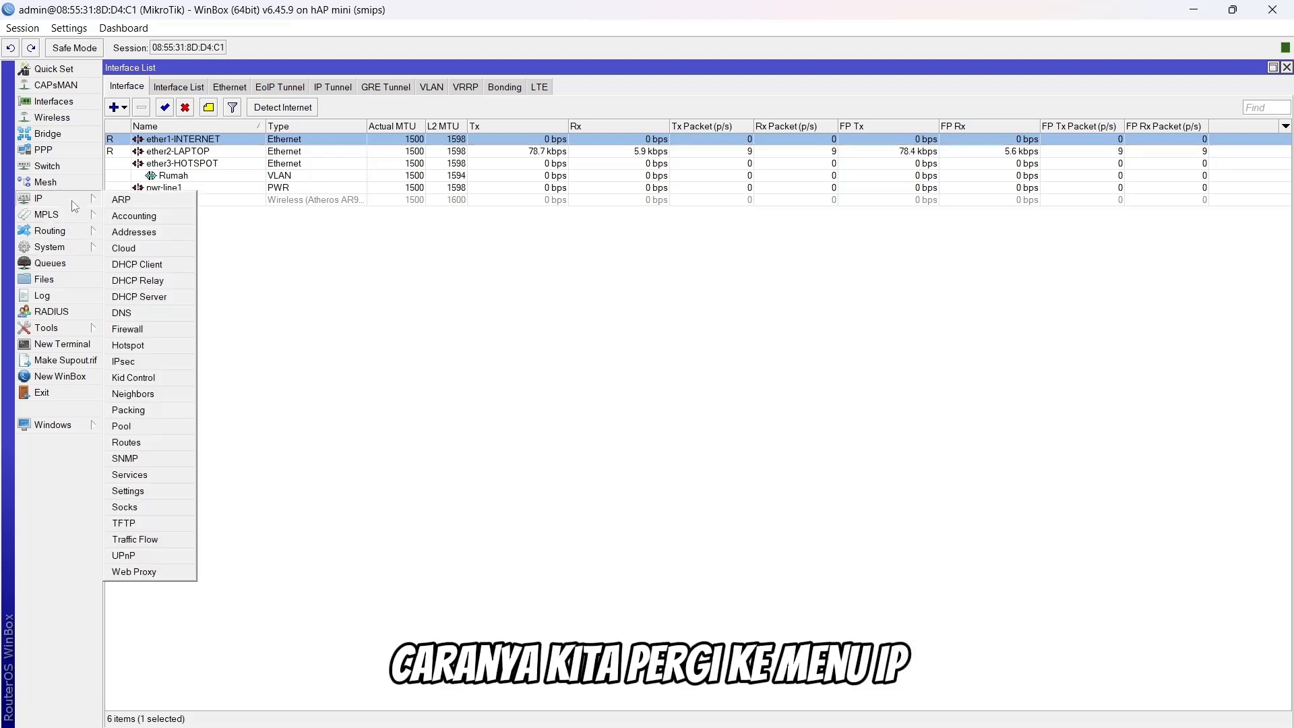
click(149, 267)
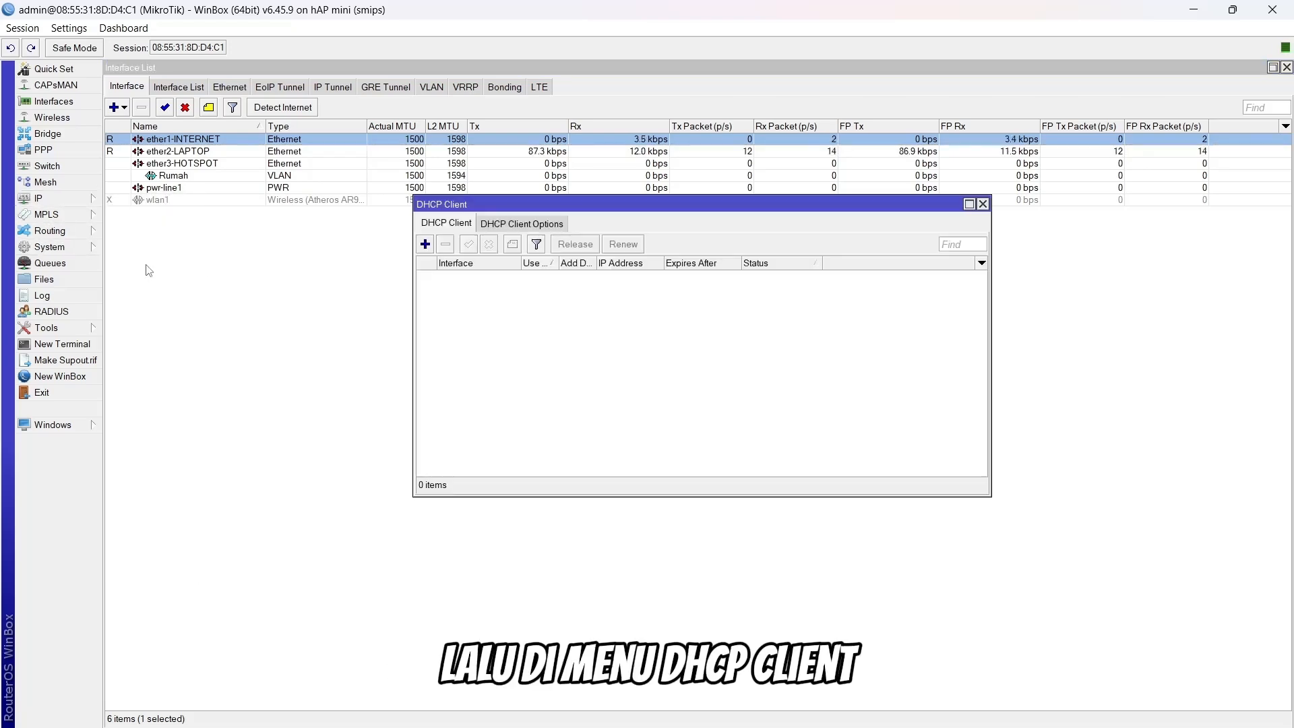
click(425, 245)
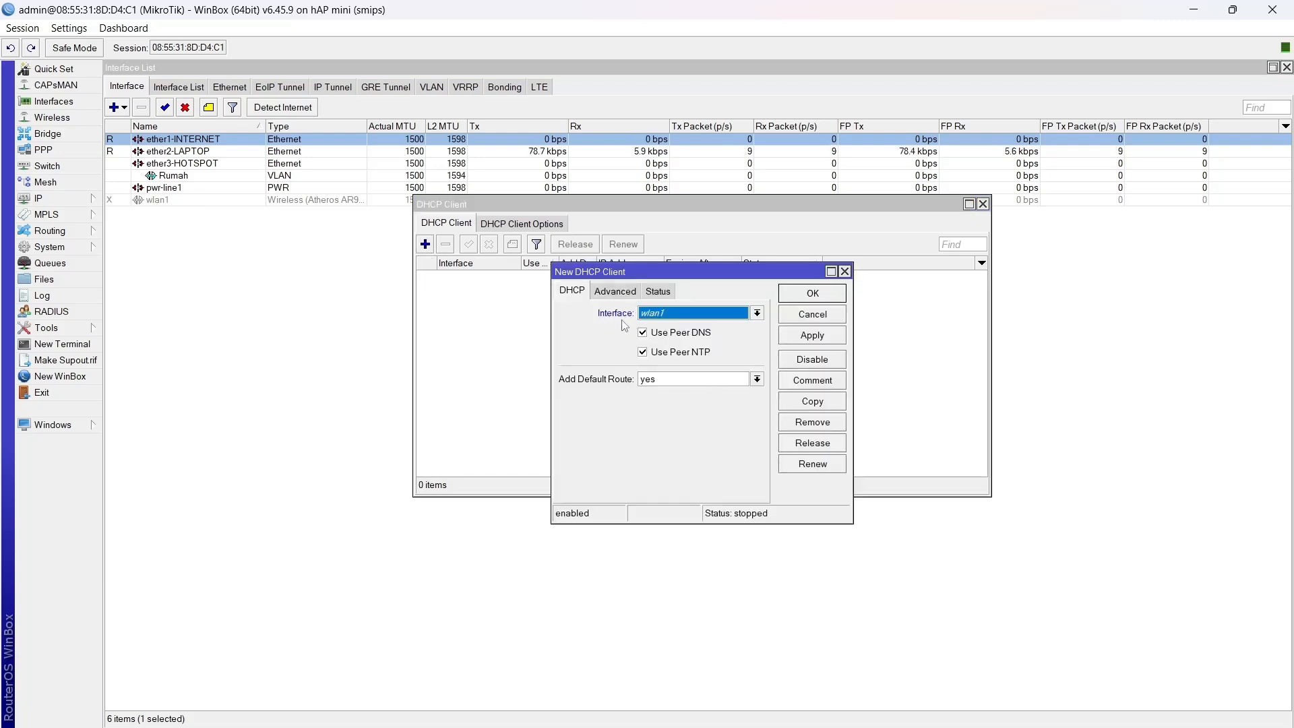
click(758, 313)
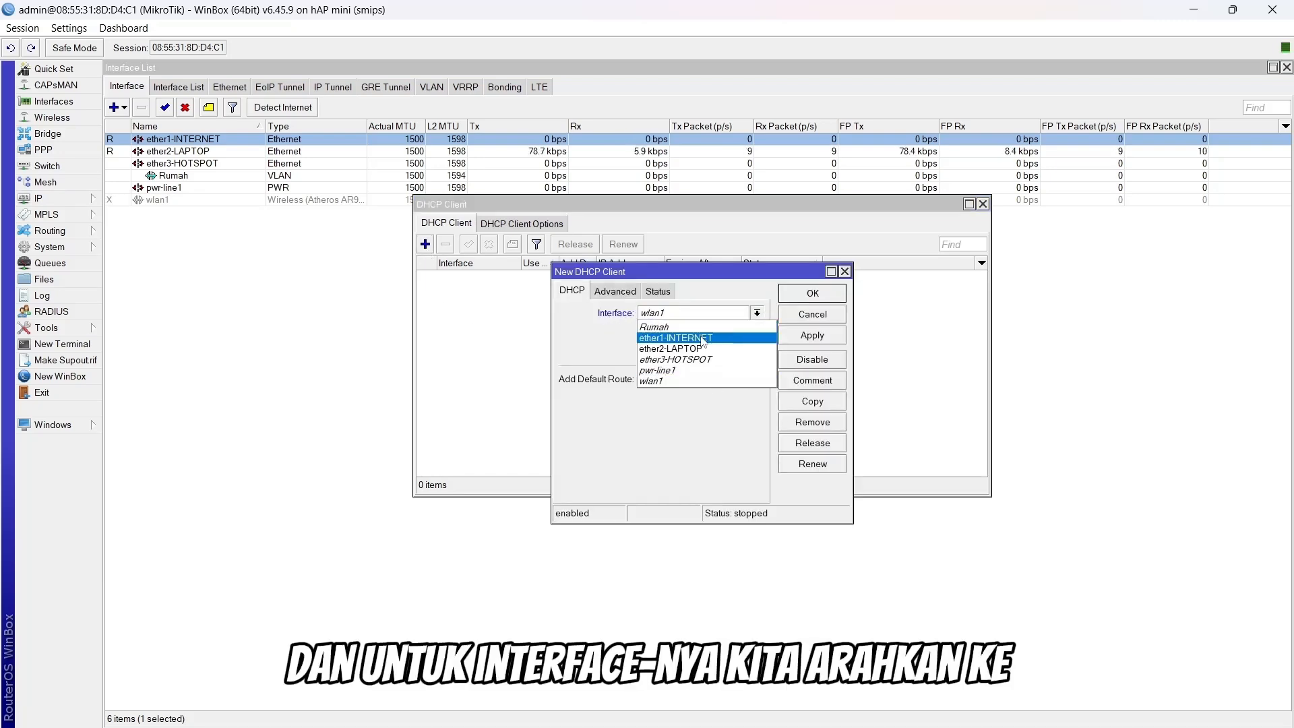
click(703, 338)
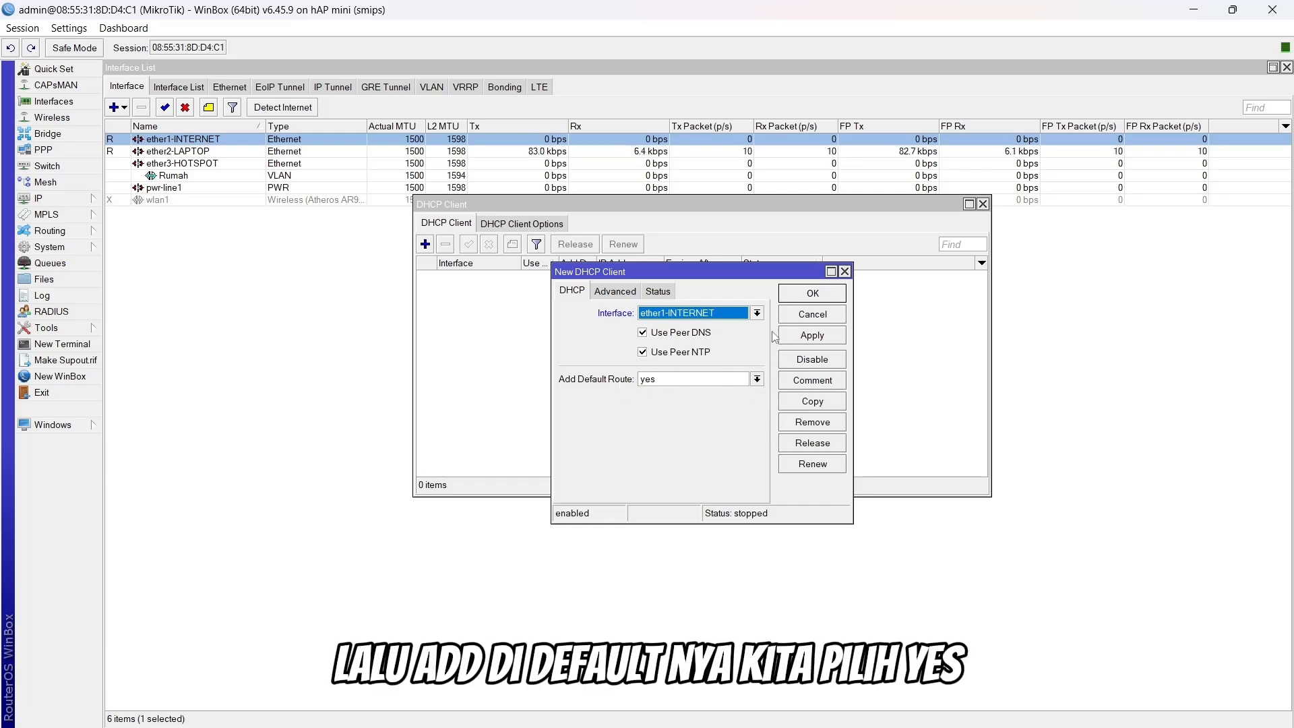
click(802, 335)
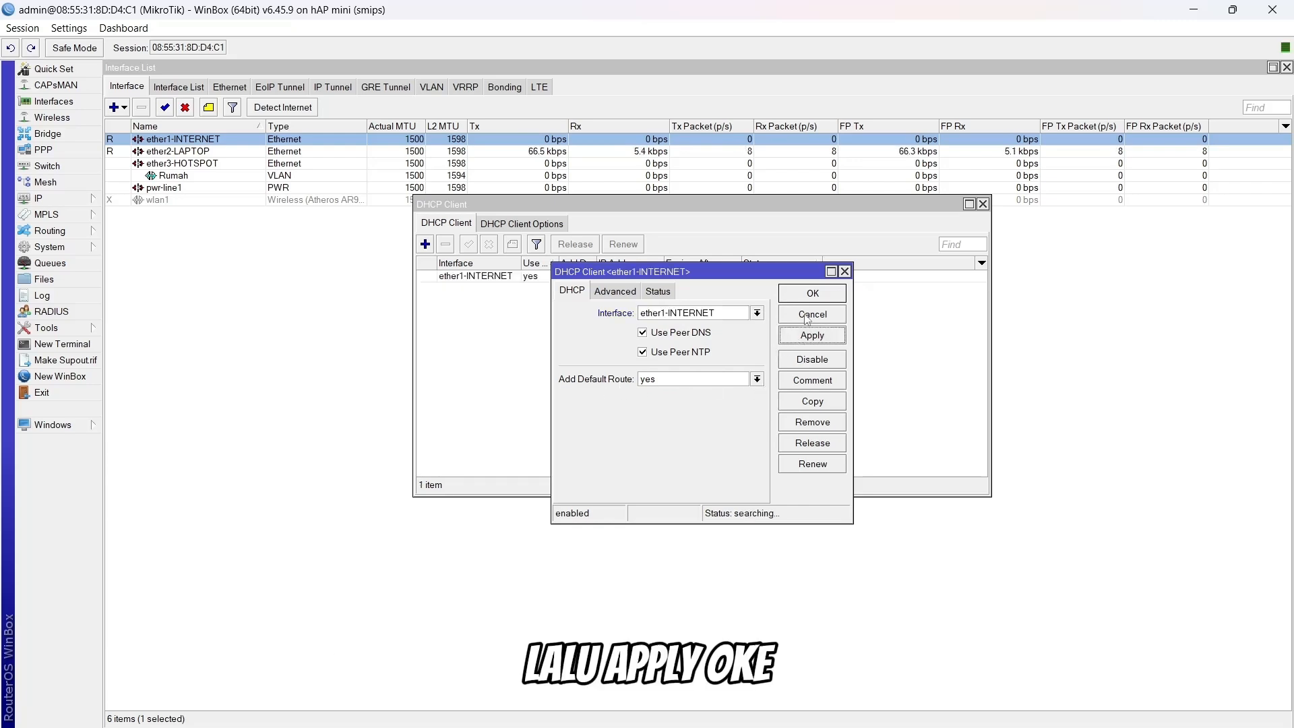
click(810, 294)
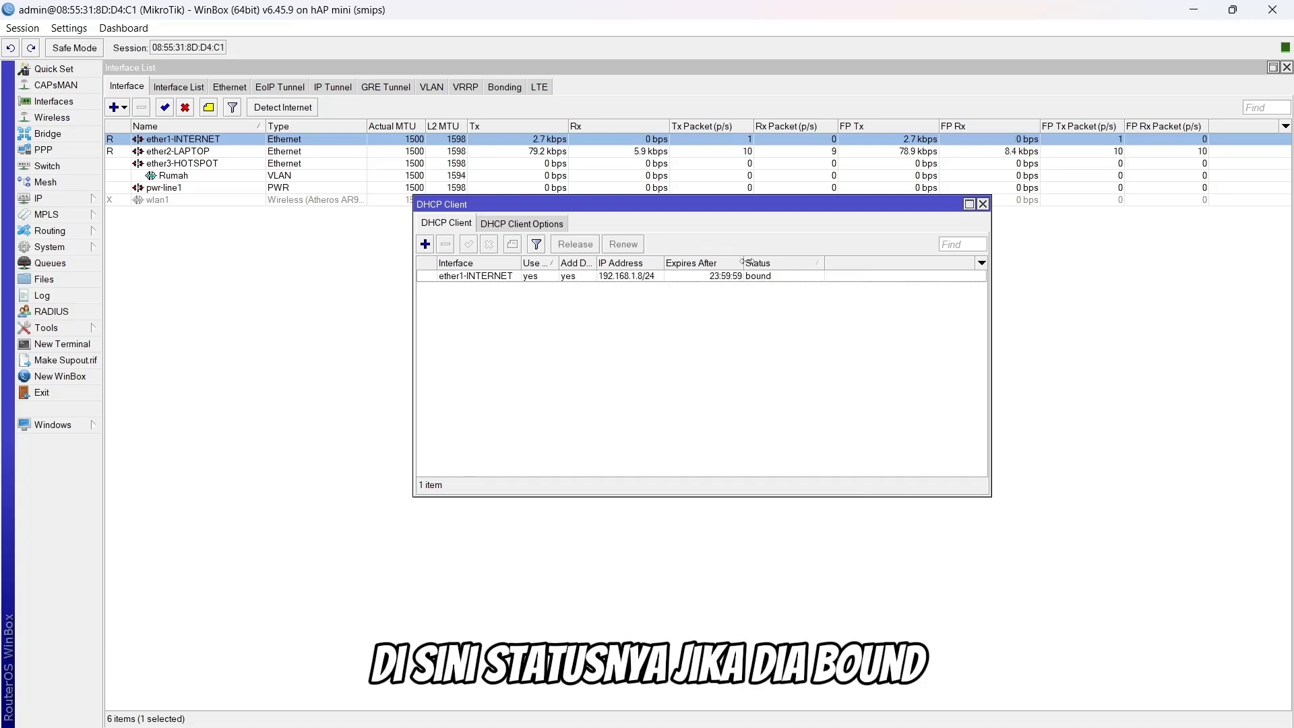
drag(744, 262, 754, 263)
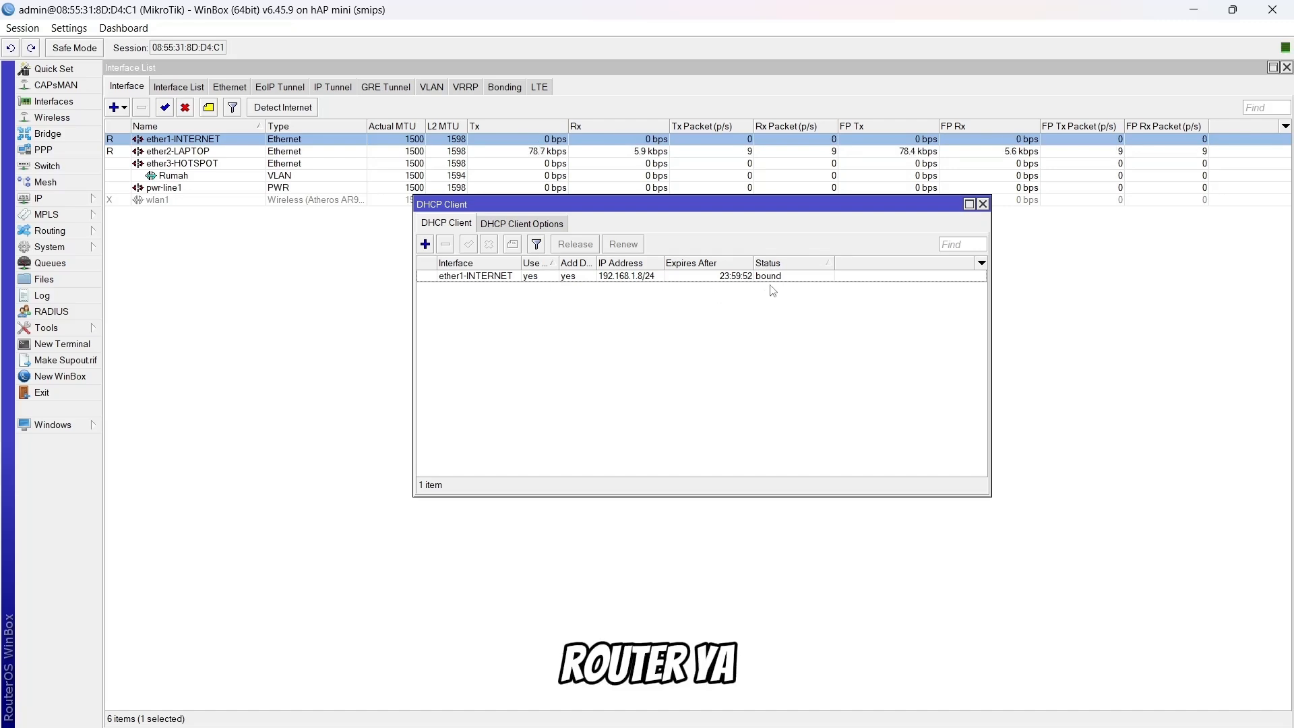
click(983, 204)
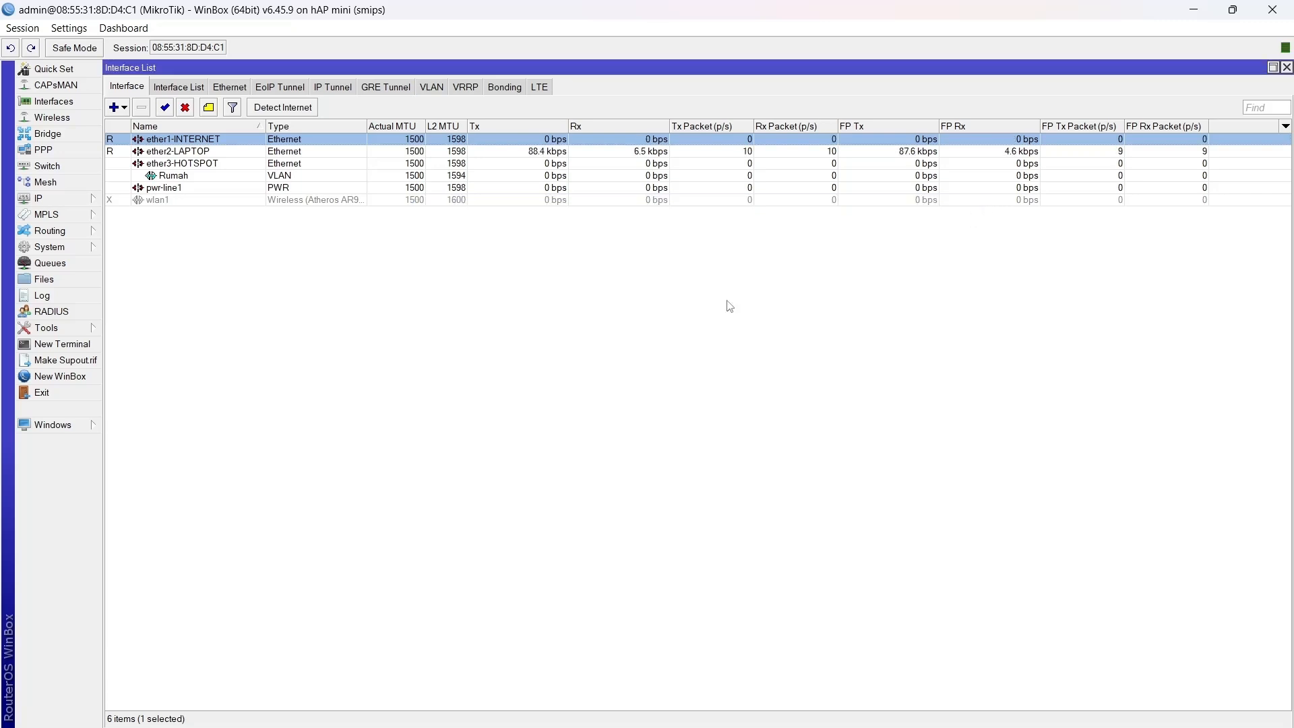
click(67, 344)
text(ping google.com)
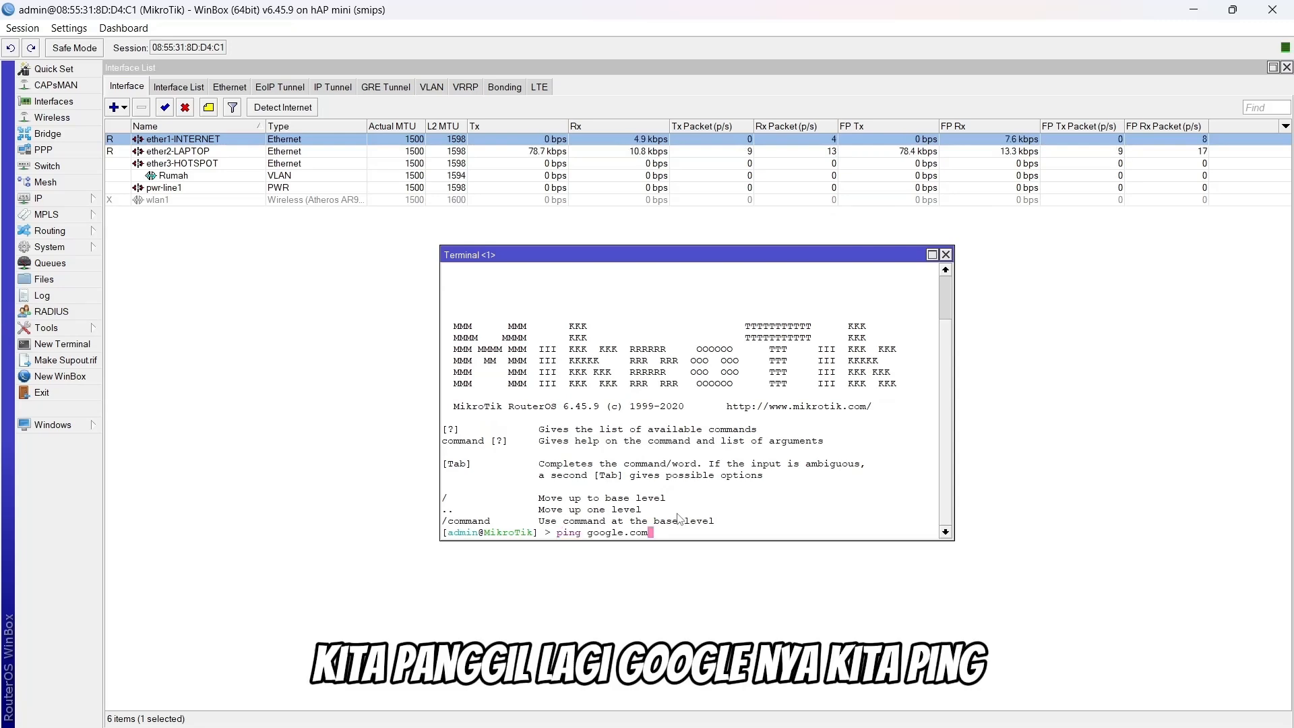
key(Return)
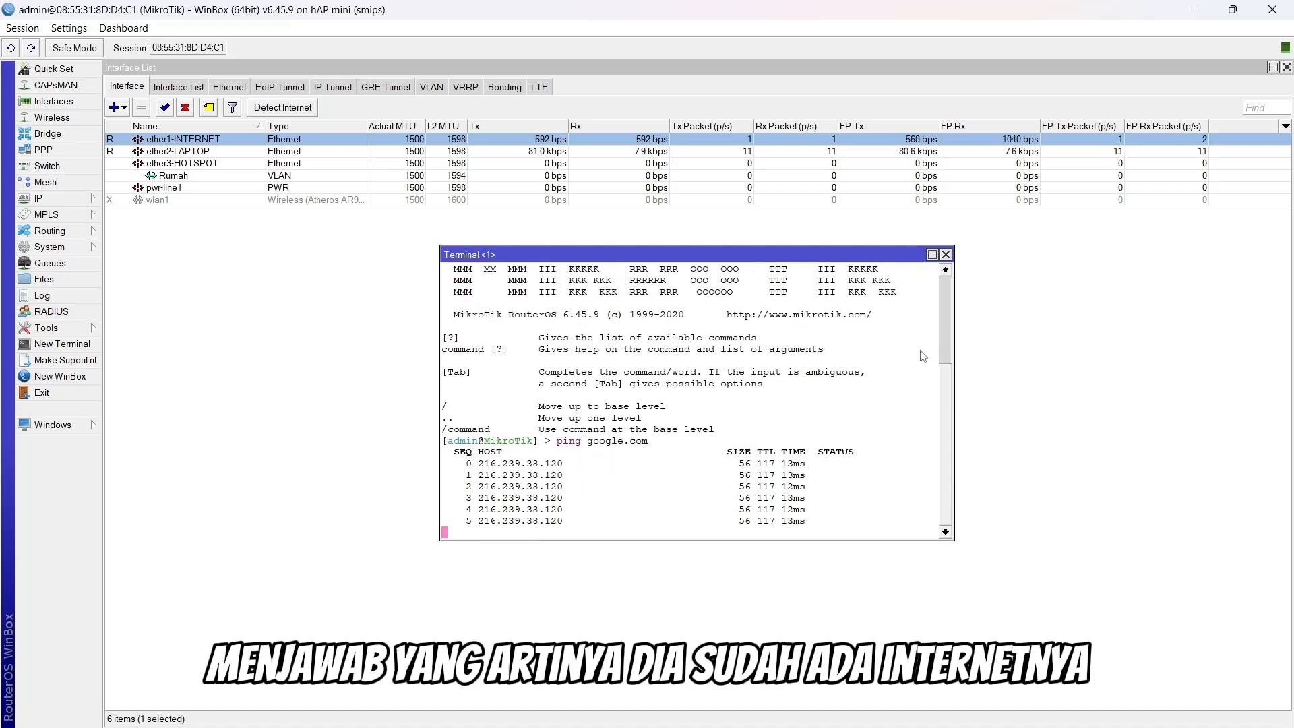
click(945, 256)
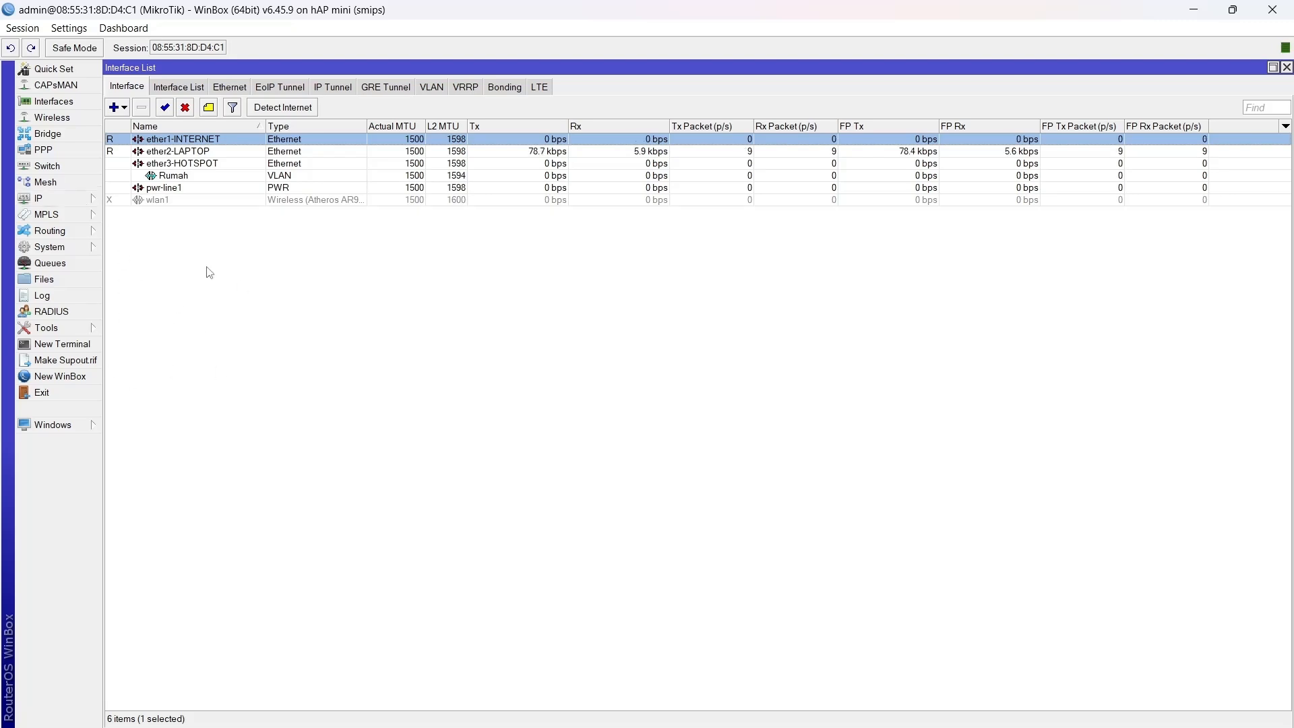
Step: In Firewall NAT, disable and delete the existing srcnat masquerade rule
click(76, 200)
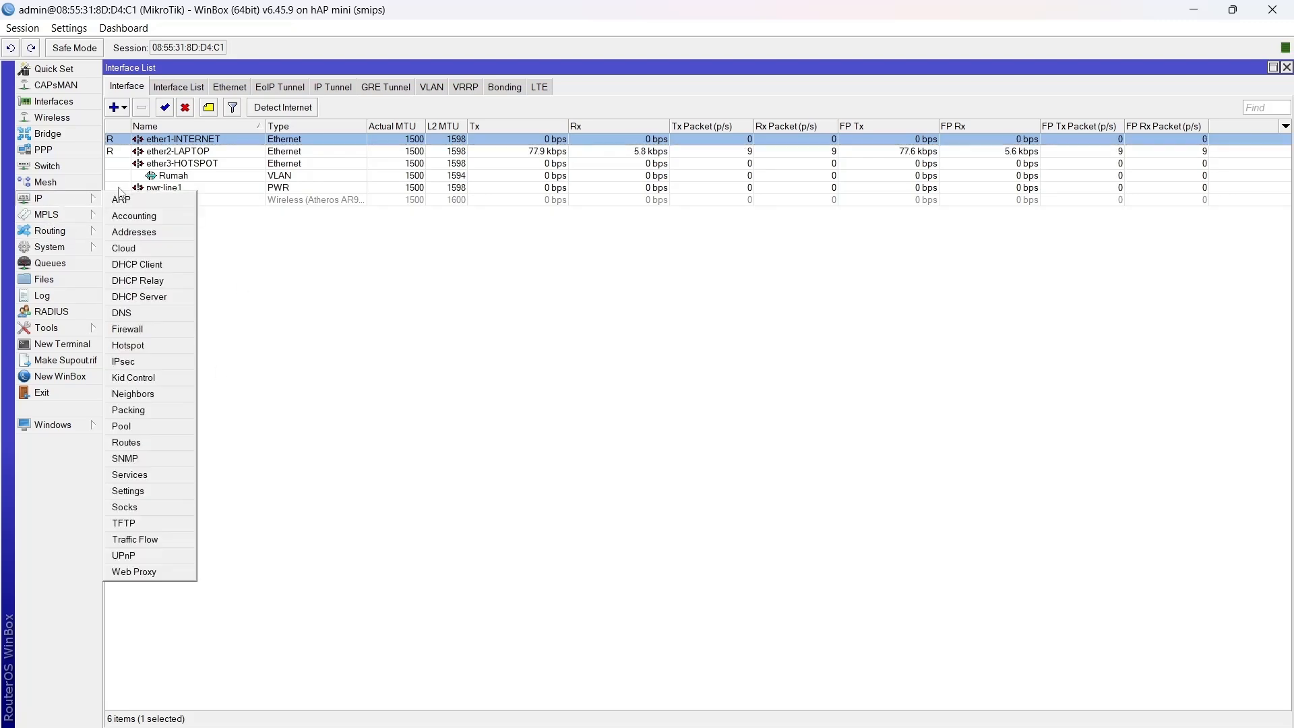
click(131, 330)
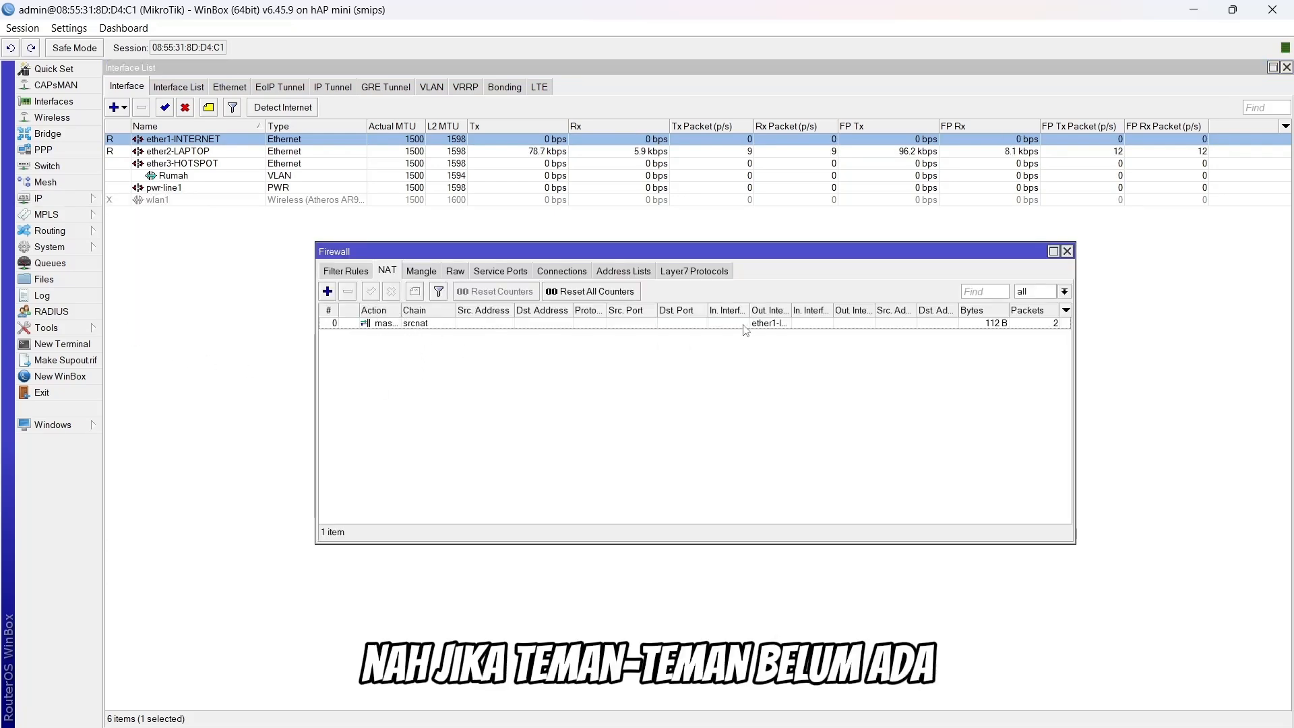
drag(748, 314, 762, 313)
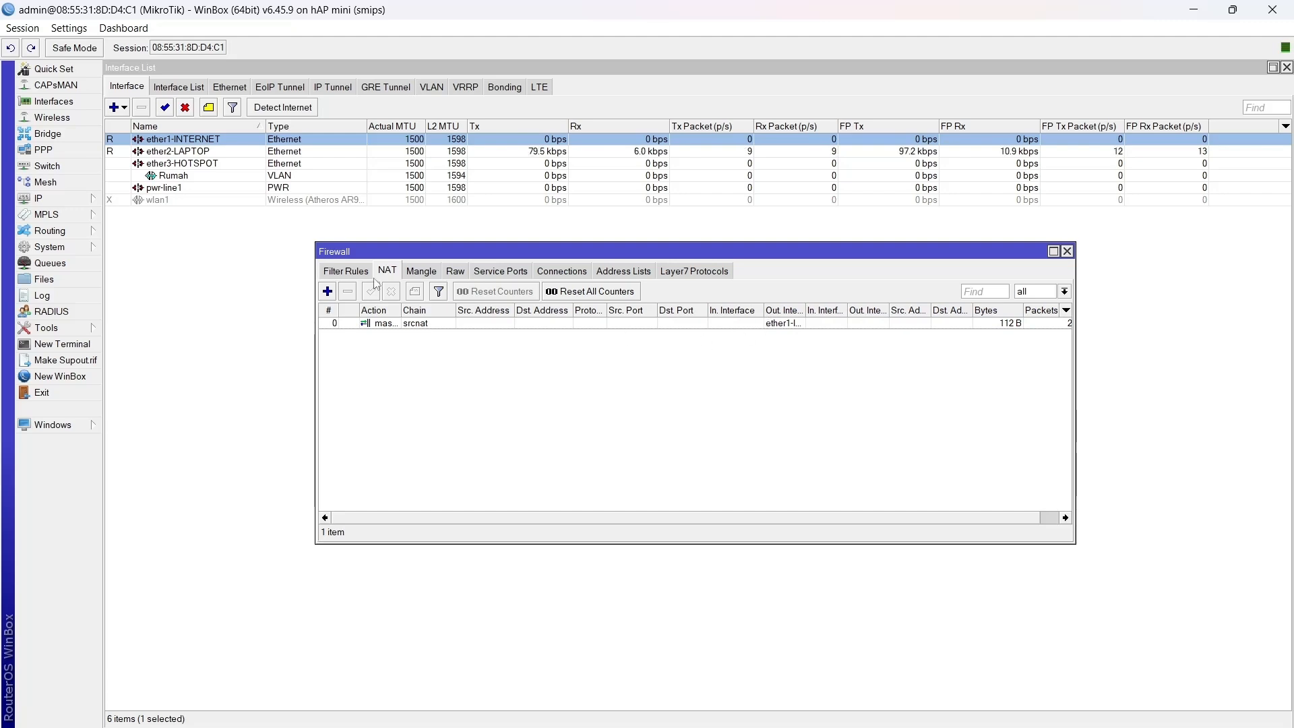
click(413, 325)
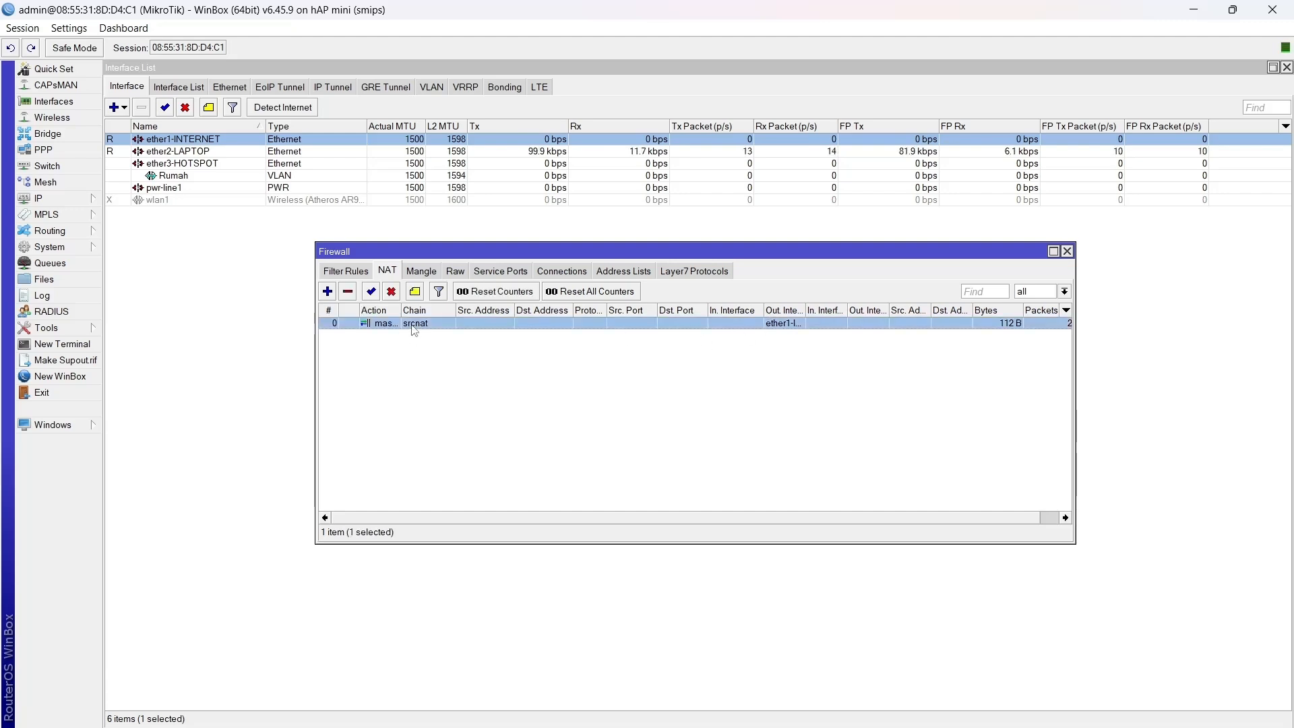
click(390, 291)
click(348, 291)
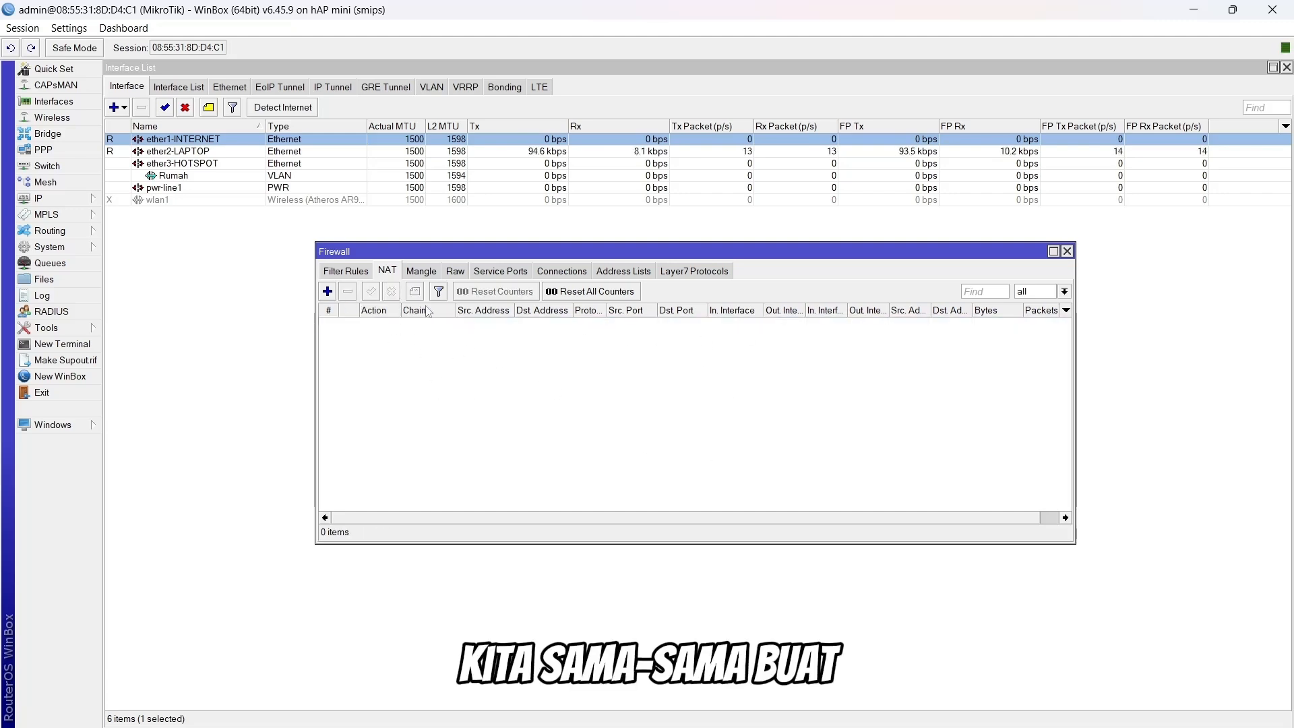
Step: Start a new NAT rule with chain srcnat and Out. Interface ether1-INTERNET
click(327, 292)
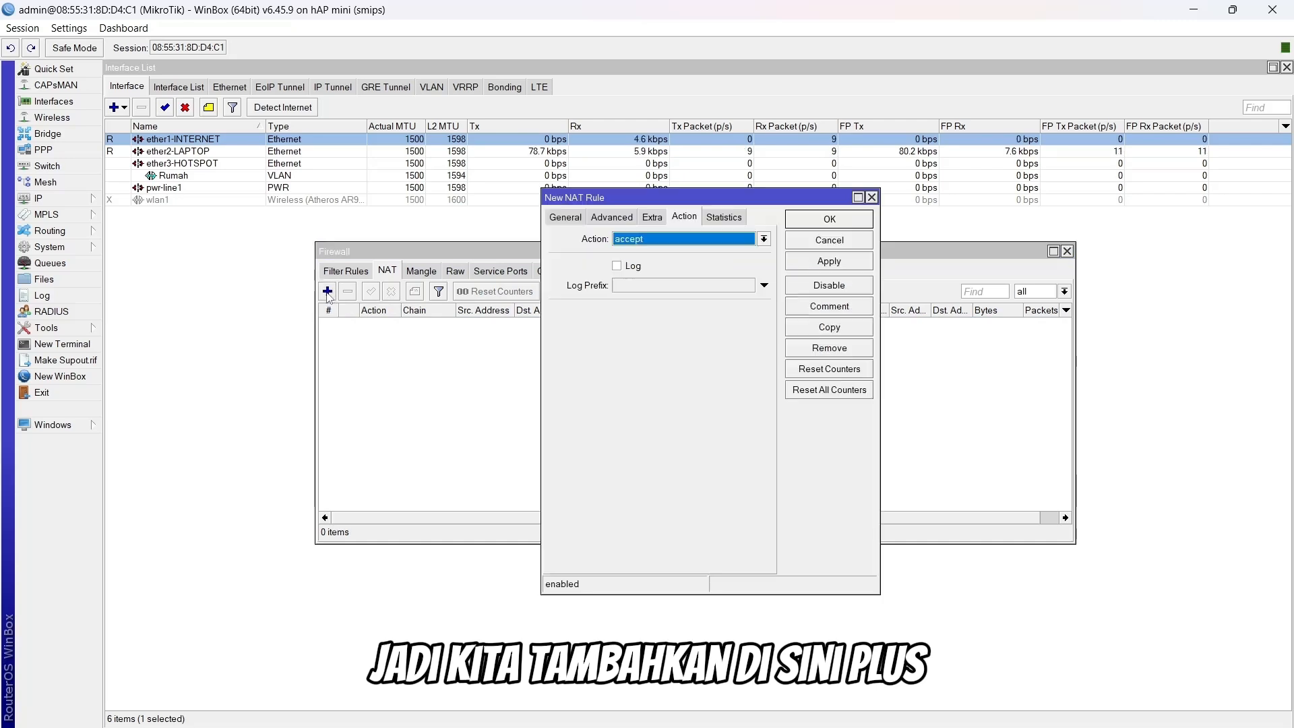
click(566, 217)
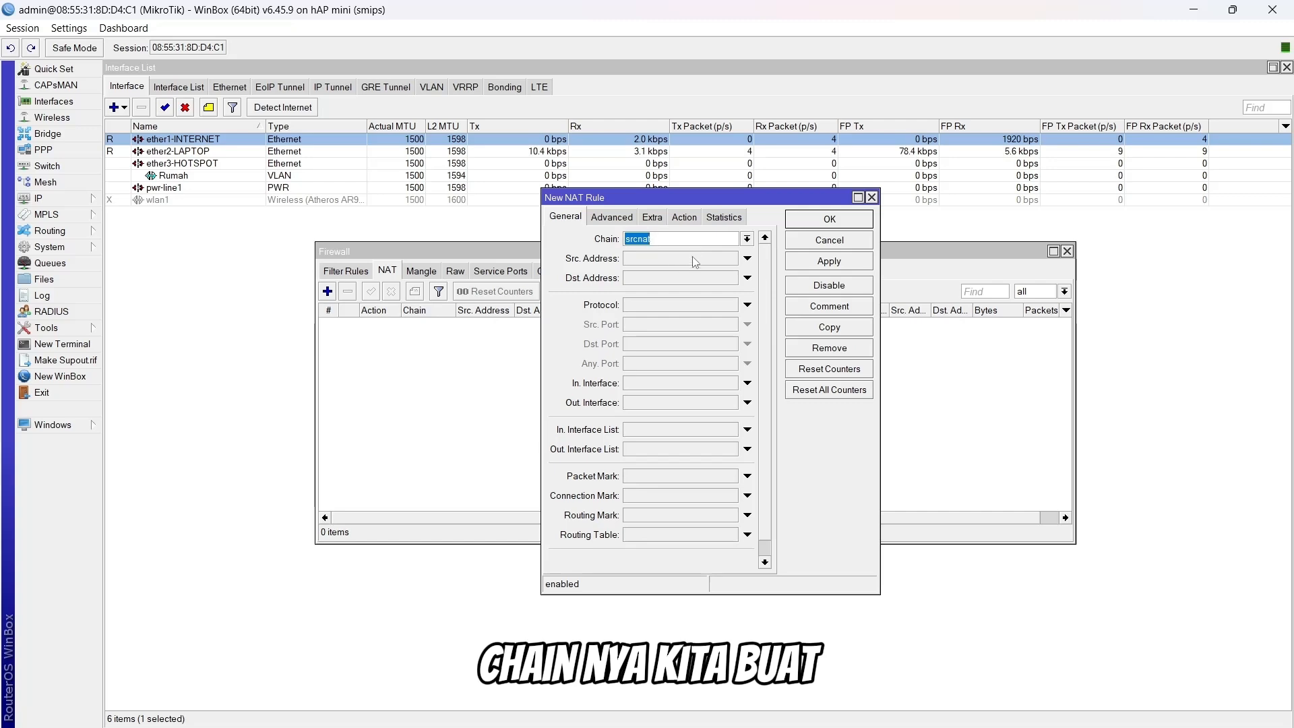
click(747, 239)
click(748, 239)
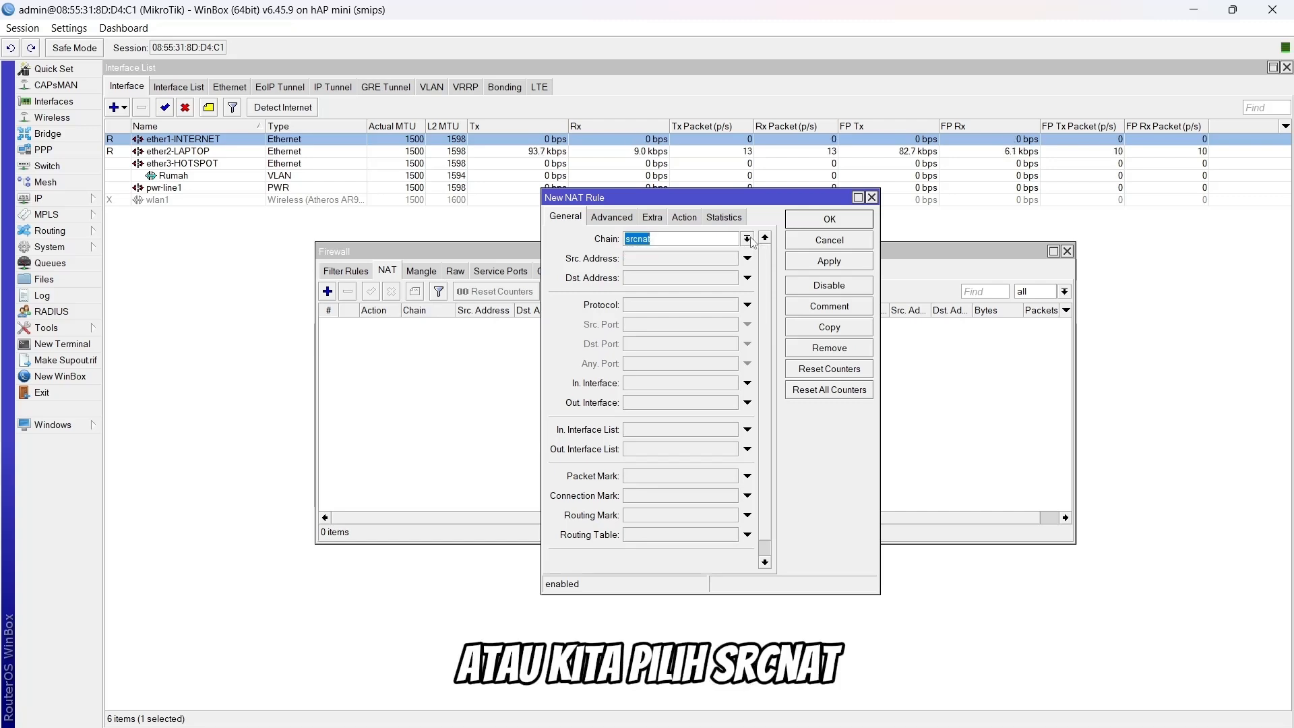
click(748, 239)
click(747, 239)
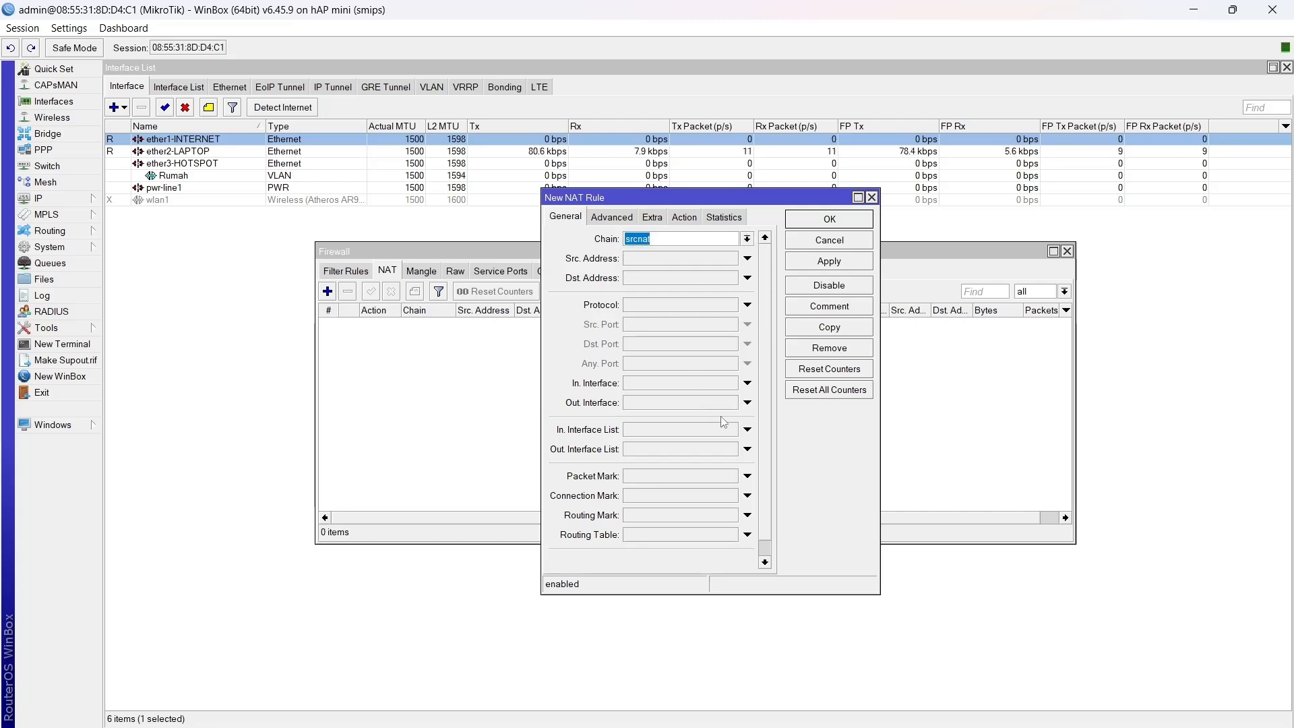
click(747, 403)
click(731, 402)
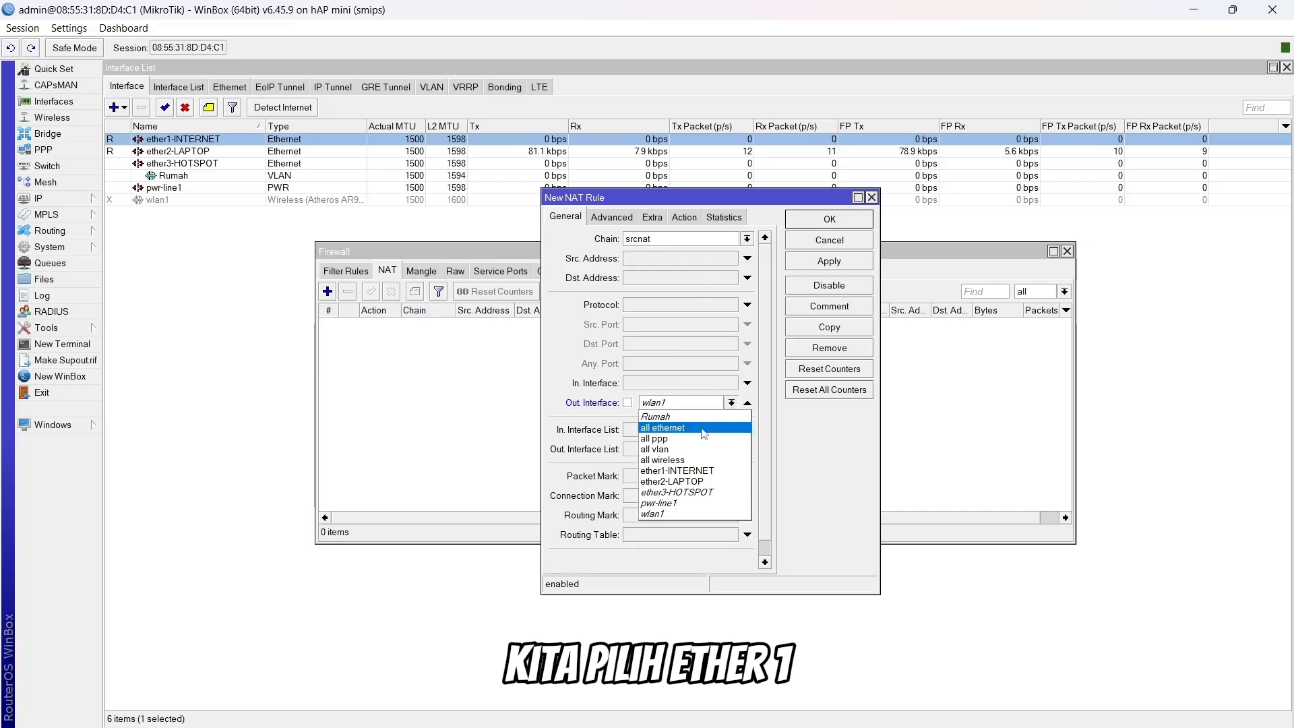
click(676, 470)
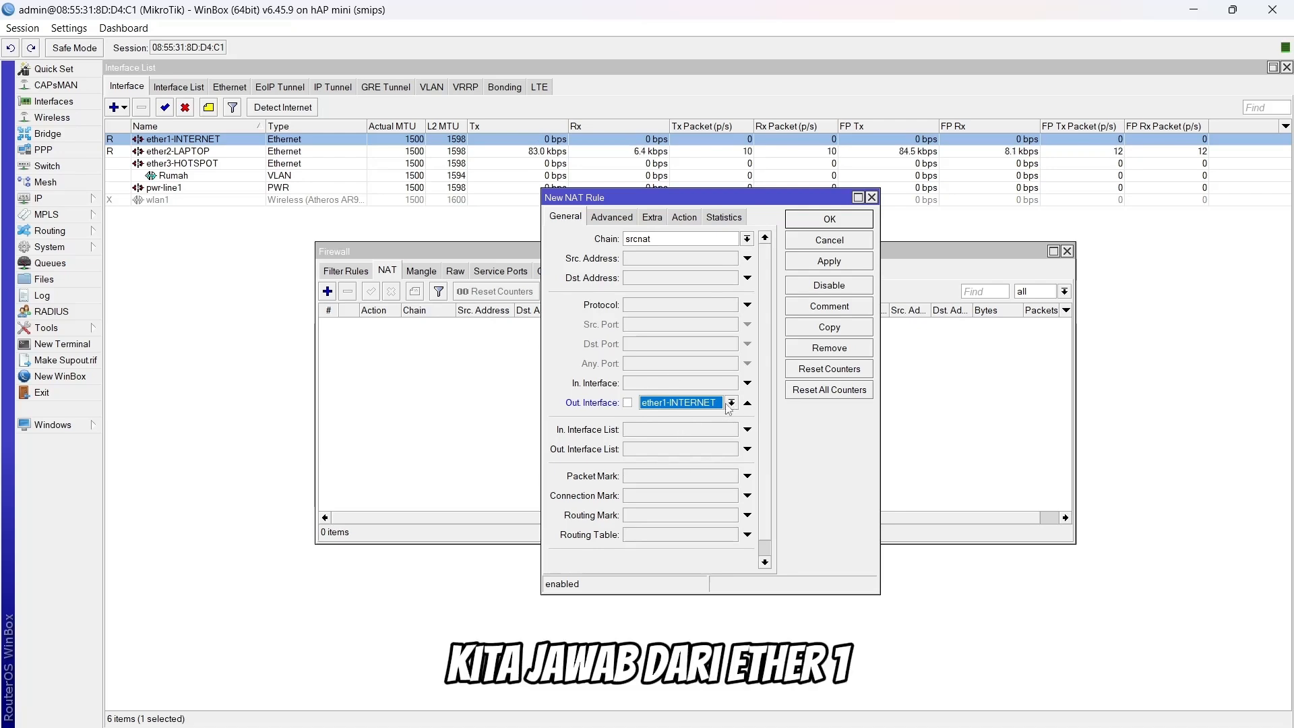
Step: Set the rule's action to masquerade, save it, and close the Firewall window
click(684, 217)
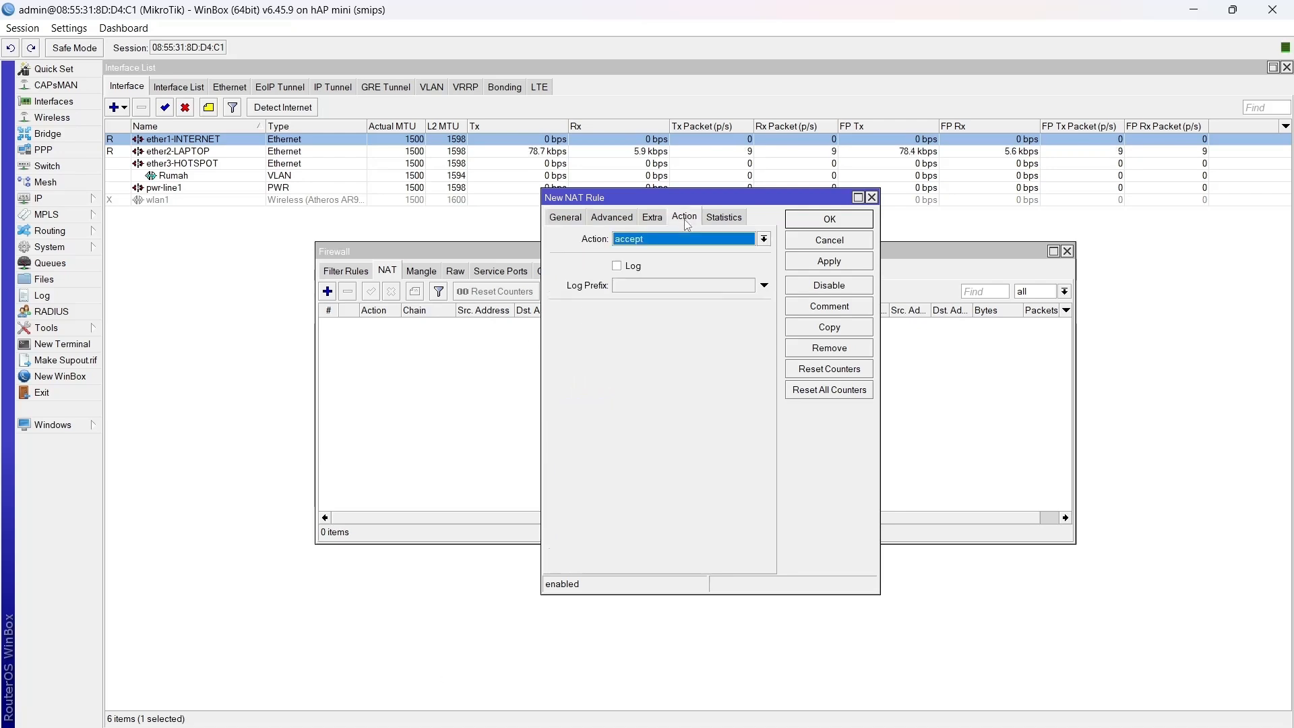
click(763, 240)
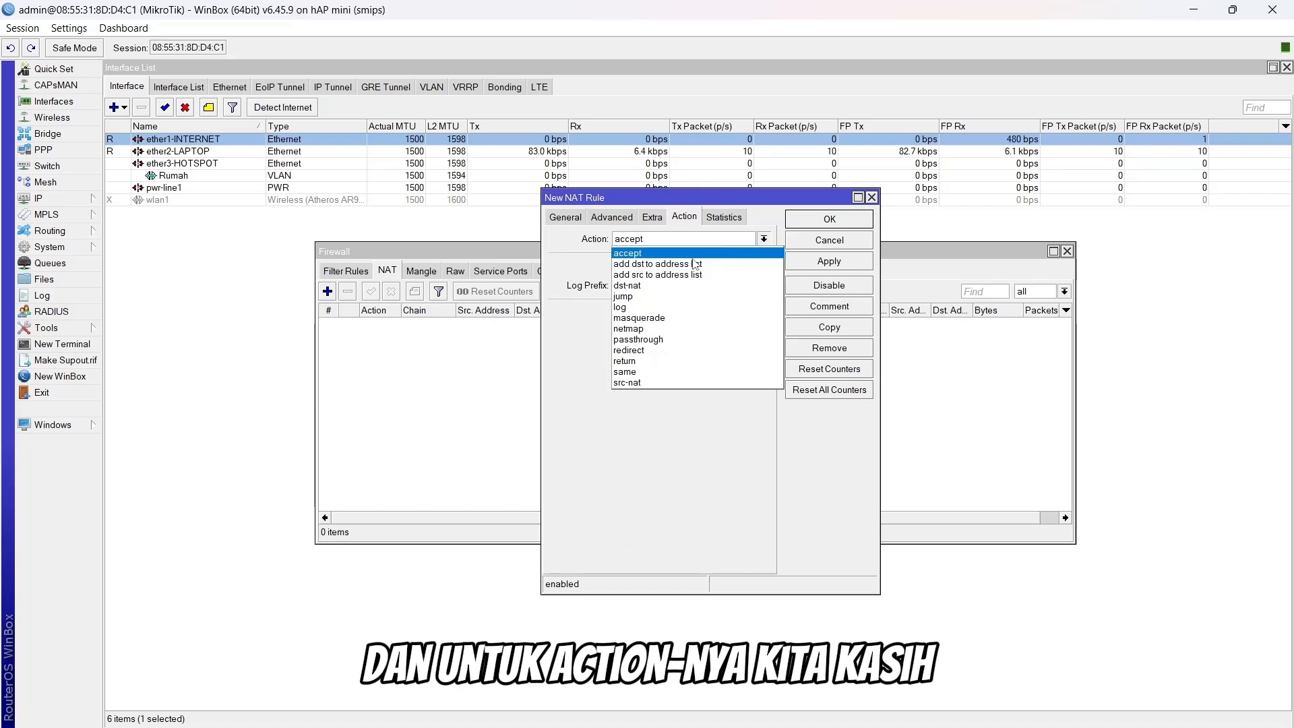
click(649, 317)
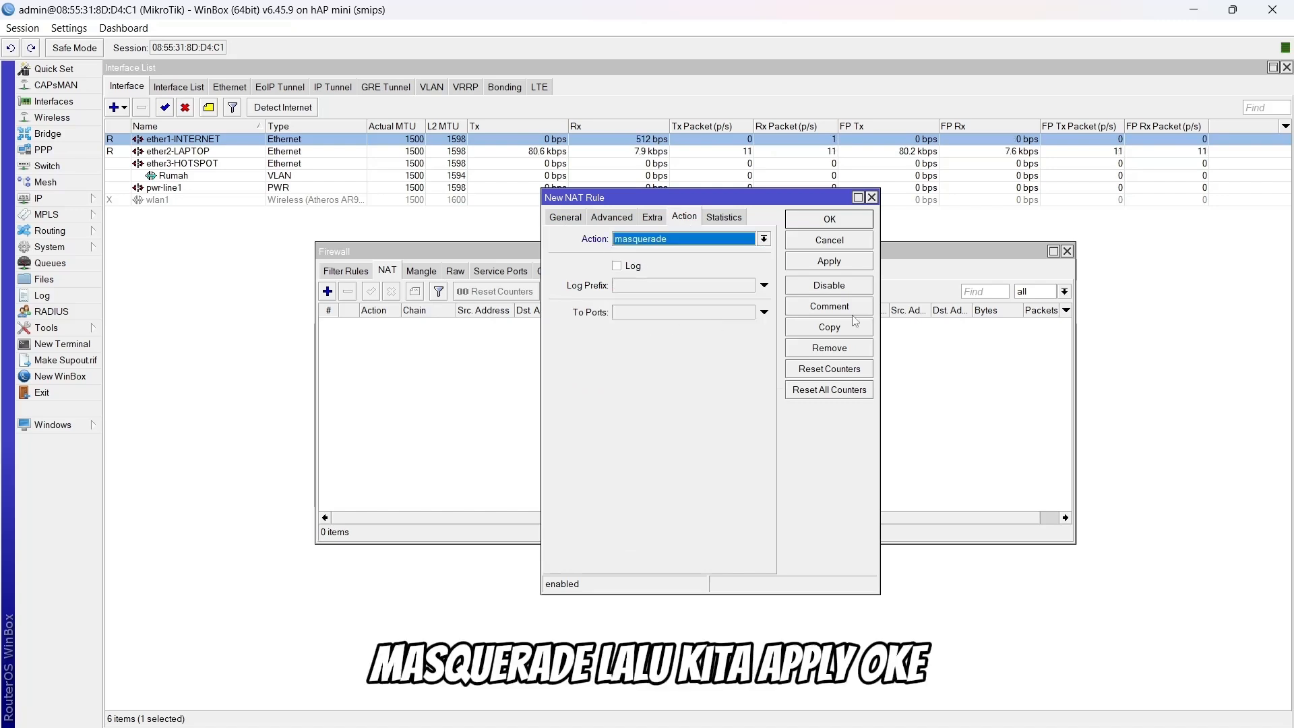
click(832, 263)
click(829, 219)
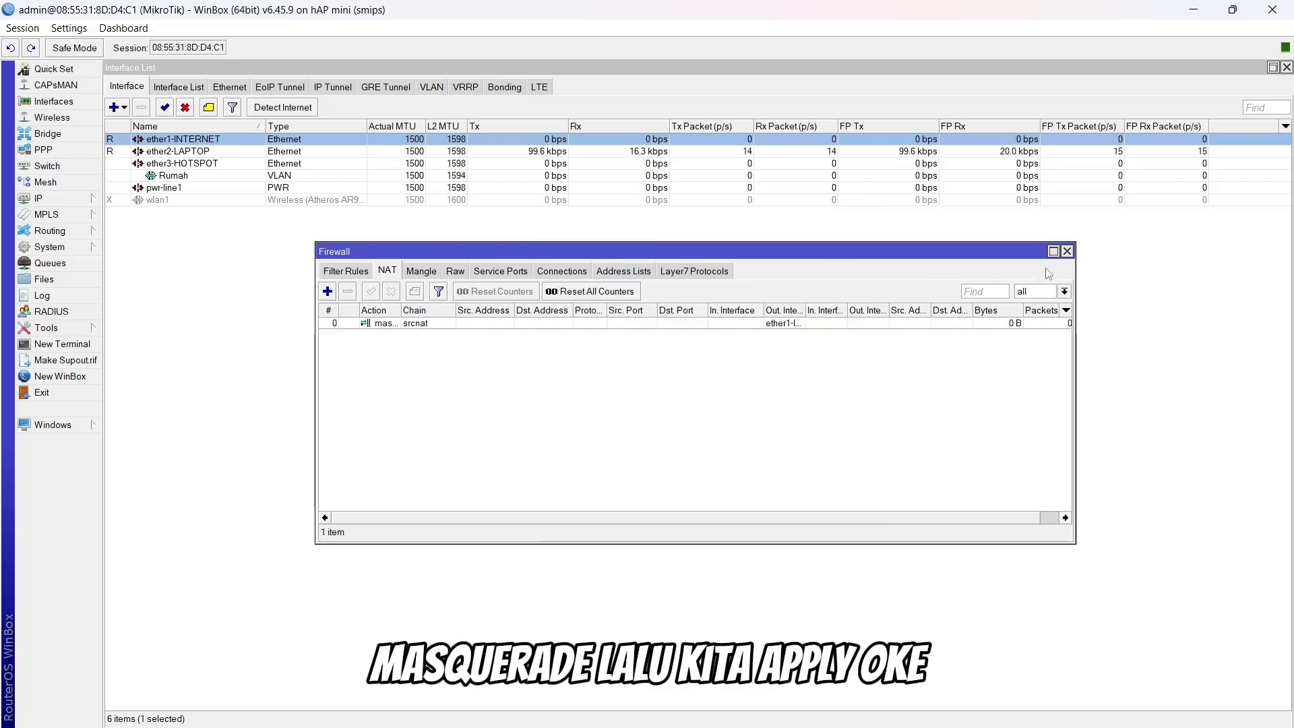
click(1066, 251)
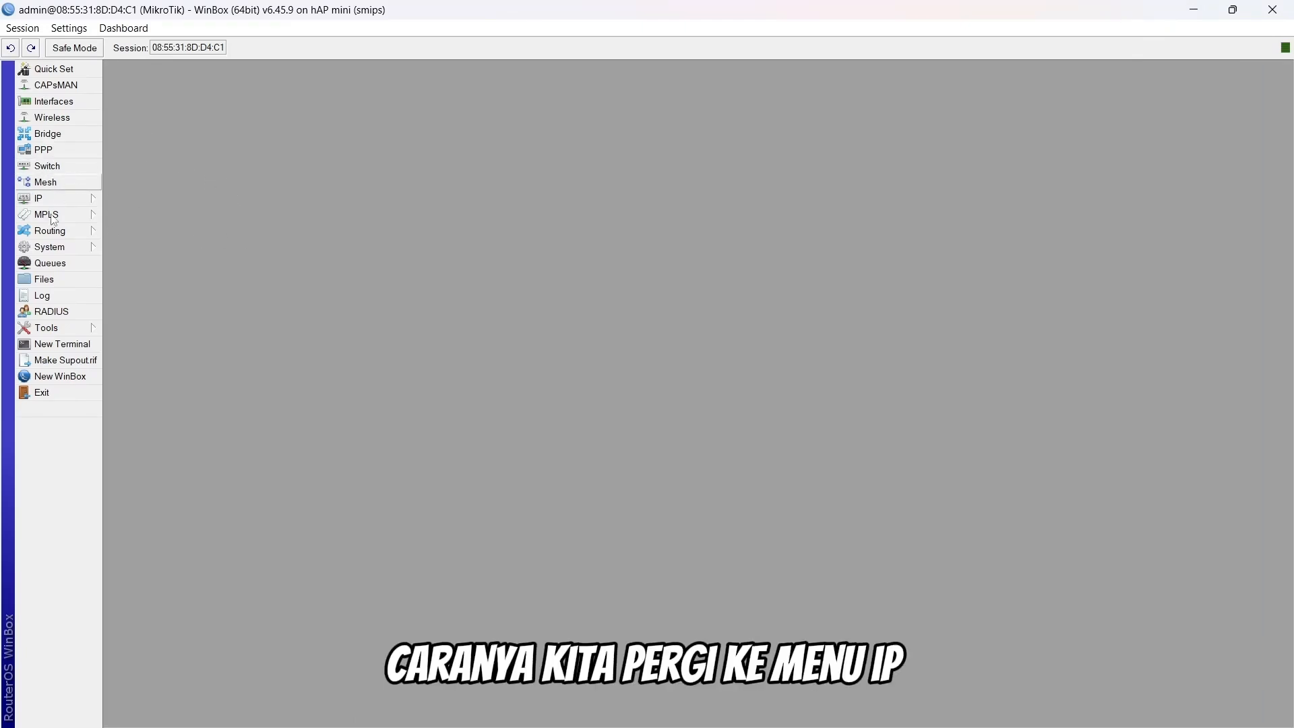
Step: In IP > DNS, enter servers 8.8.8.8 and 8.8.4.4, tick Allow Remote Requests, and apply
click(80, 197)
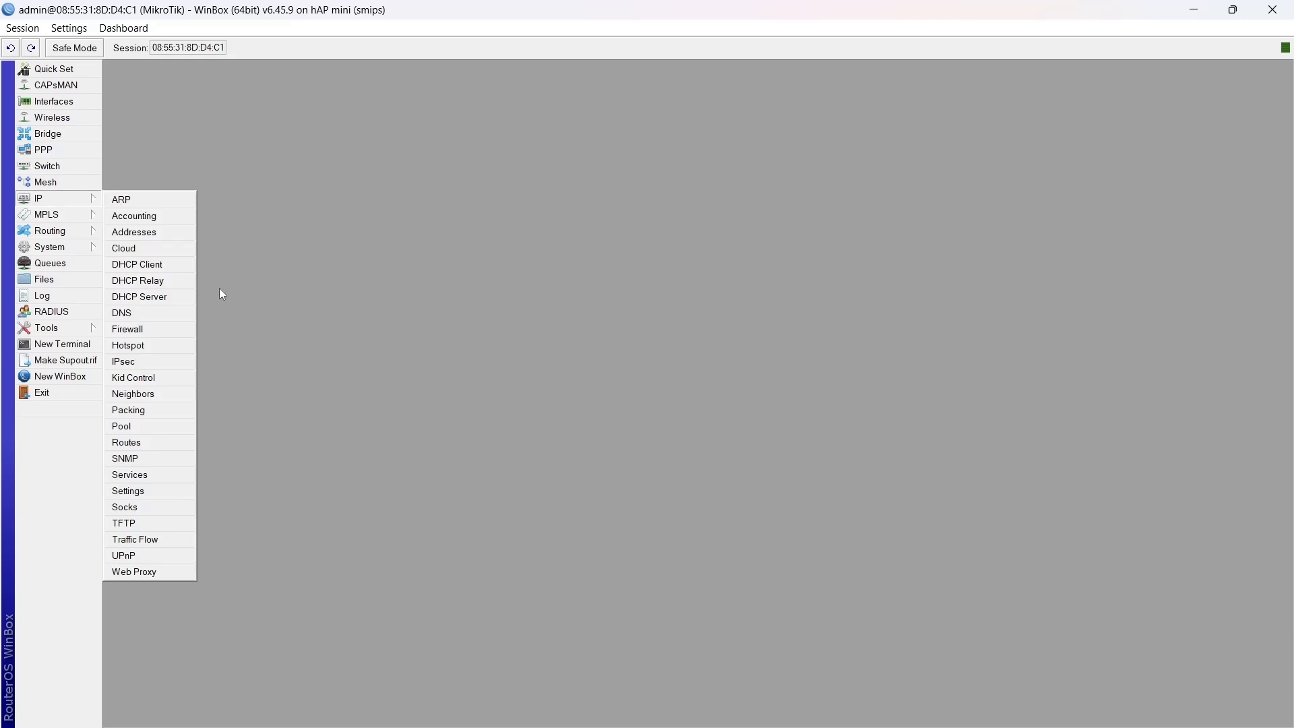
click(124, 314)
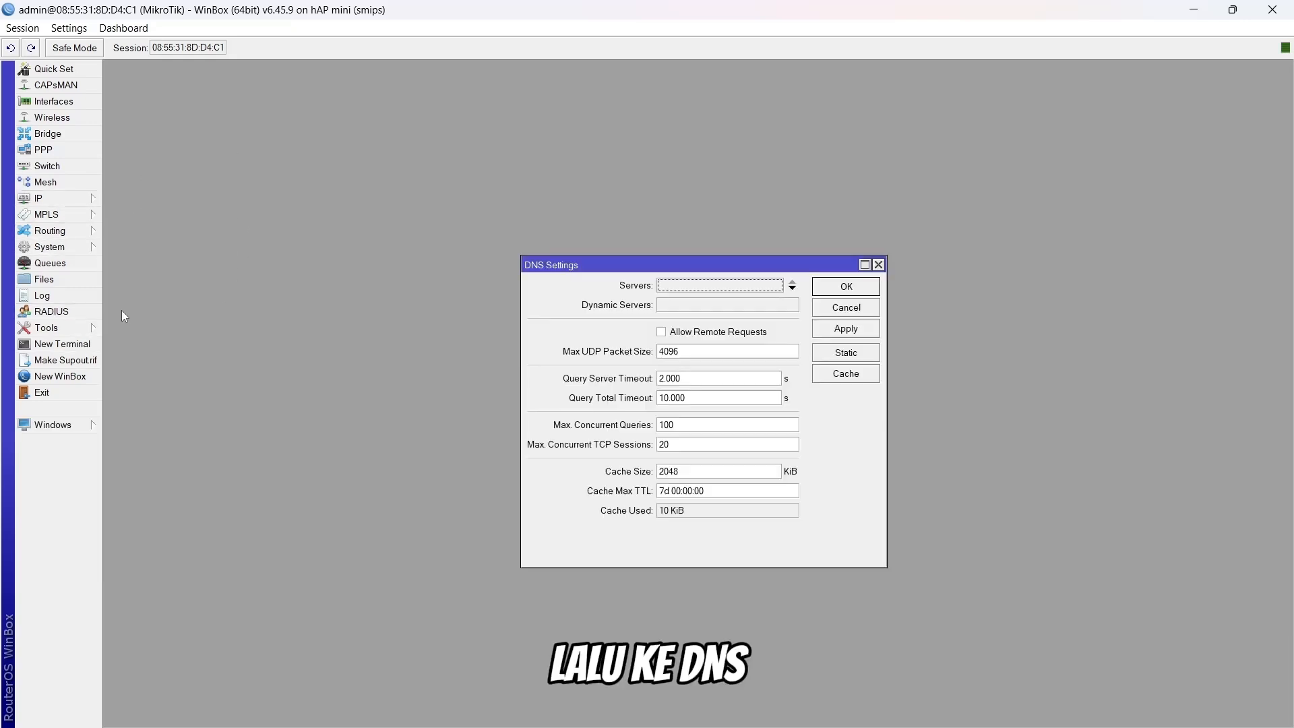
click(682, 291)
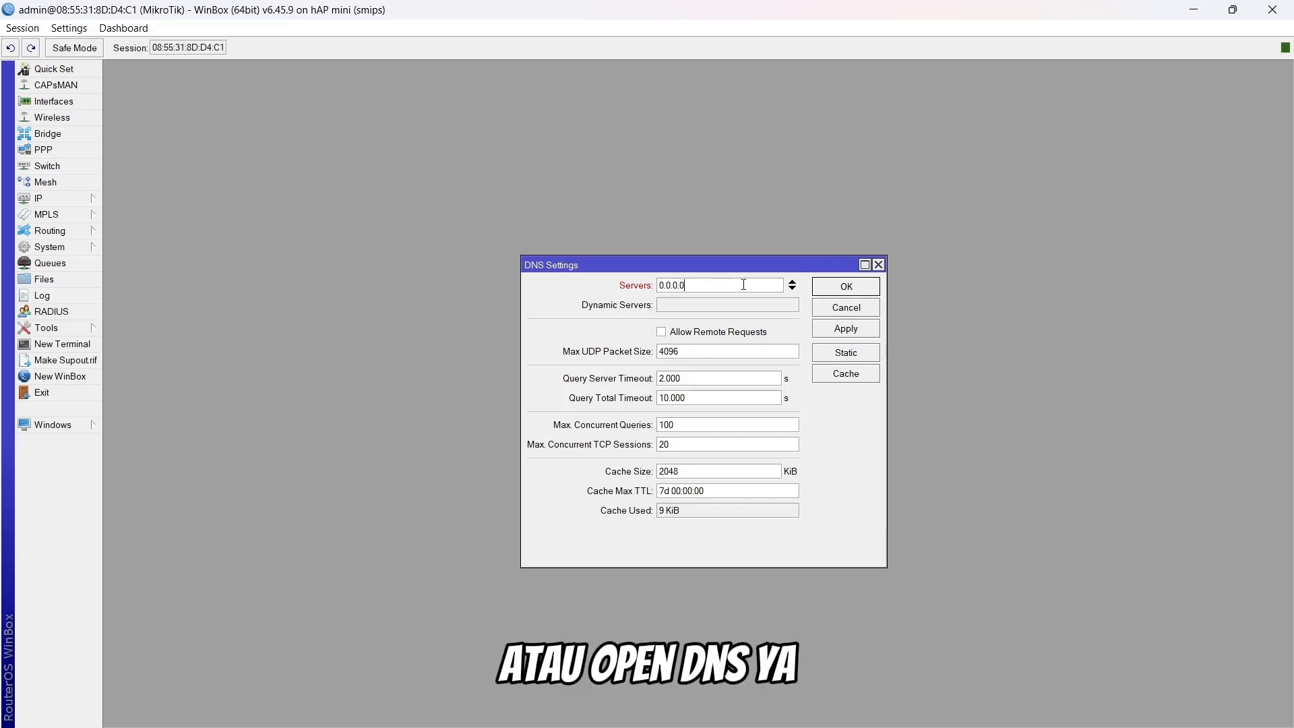
key(ctrl+a)
text(8)
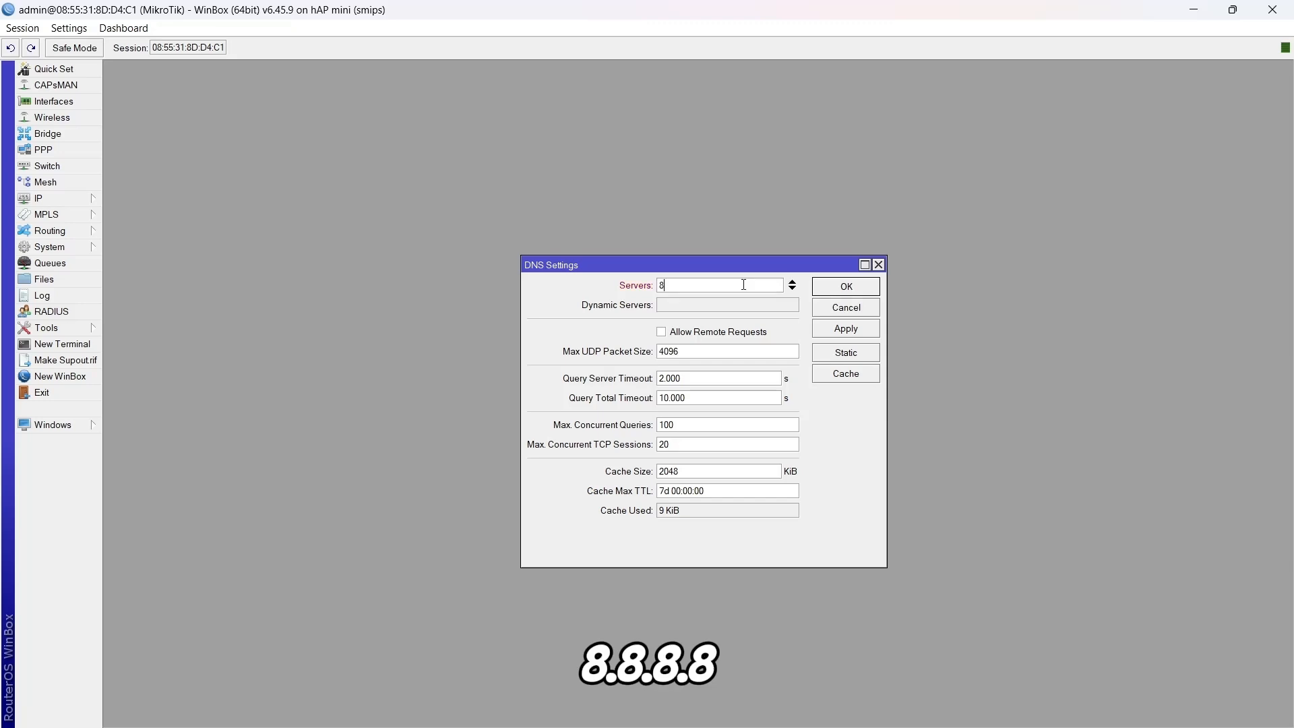
text(.8.8.8)
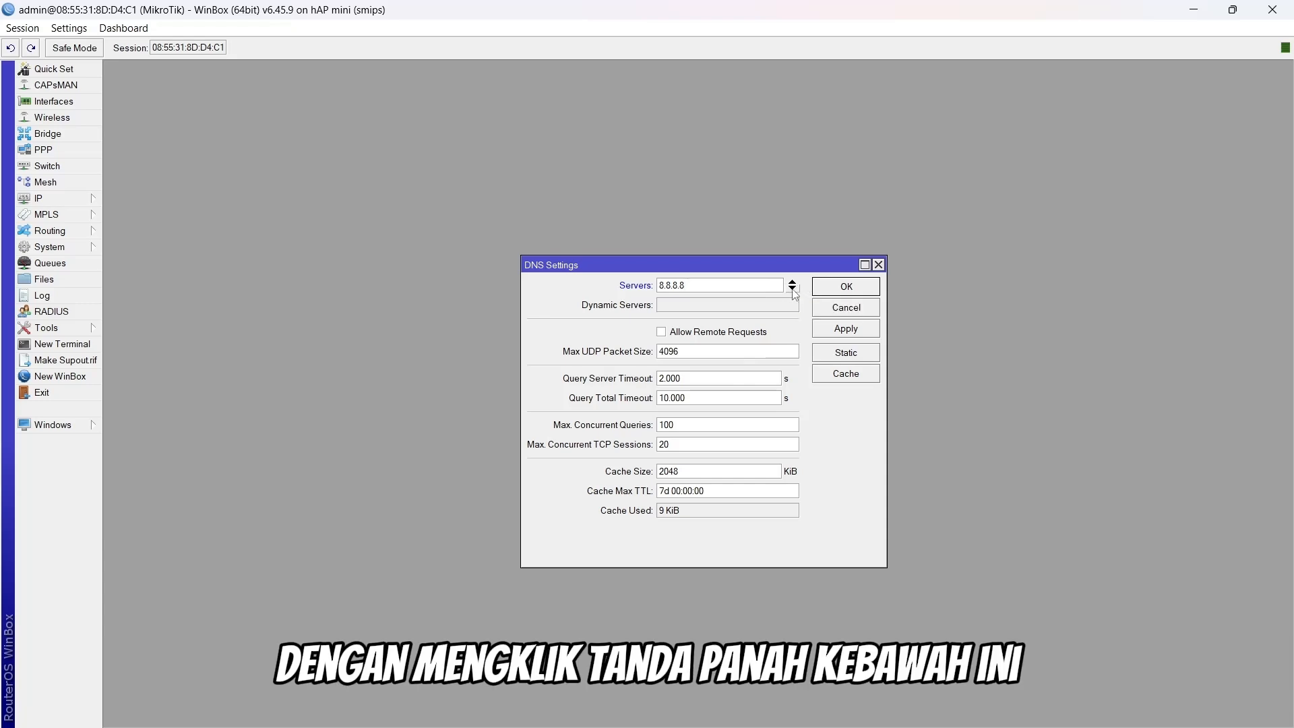
click(793, 288)
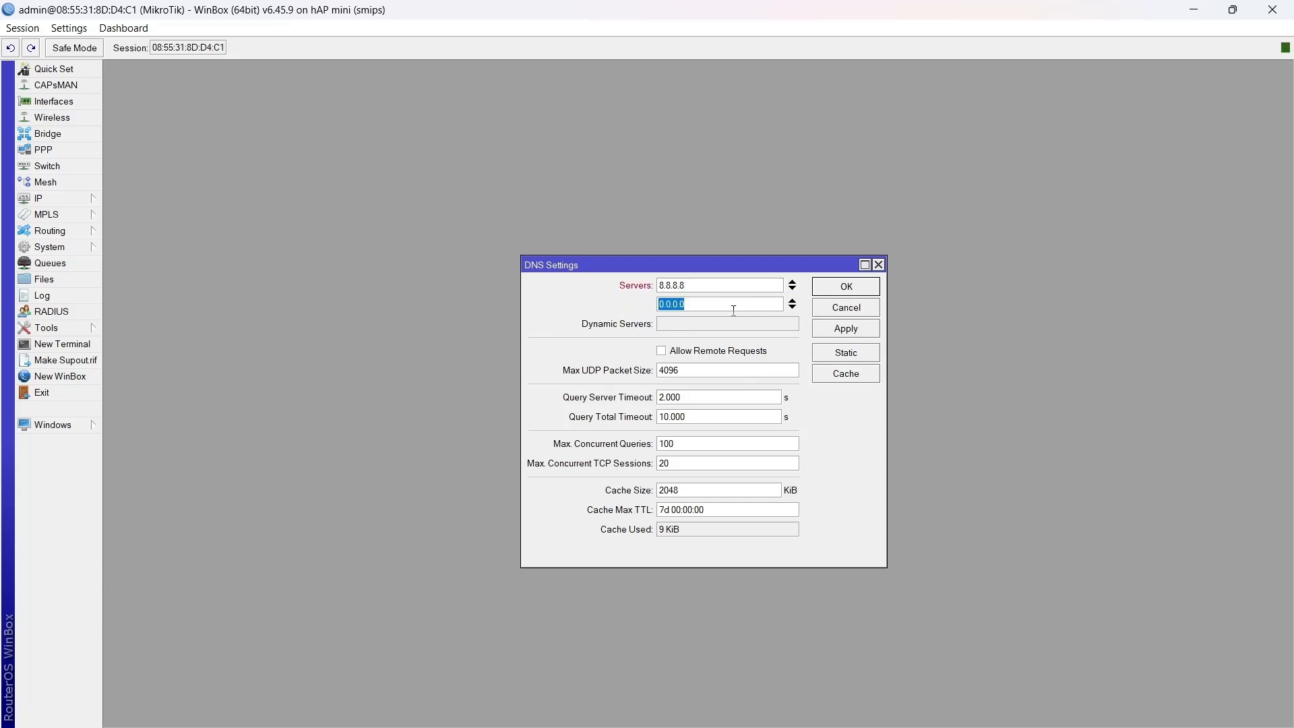
text(8.)
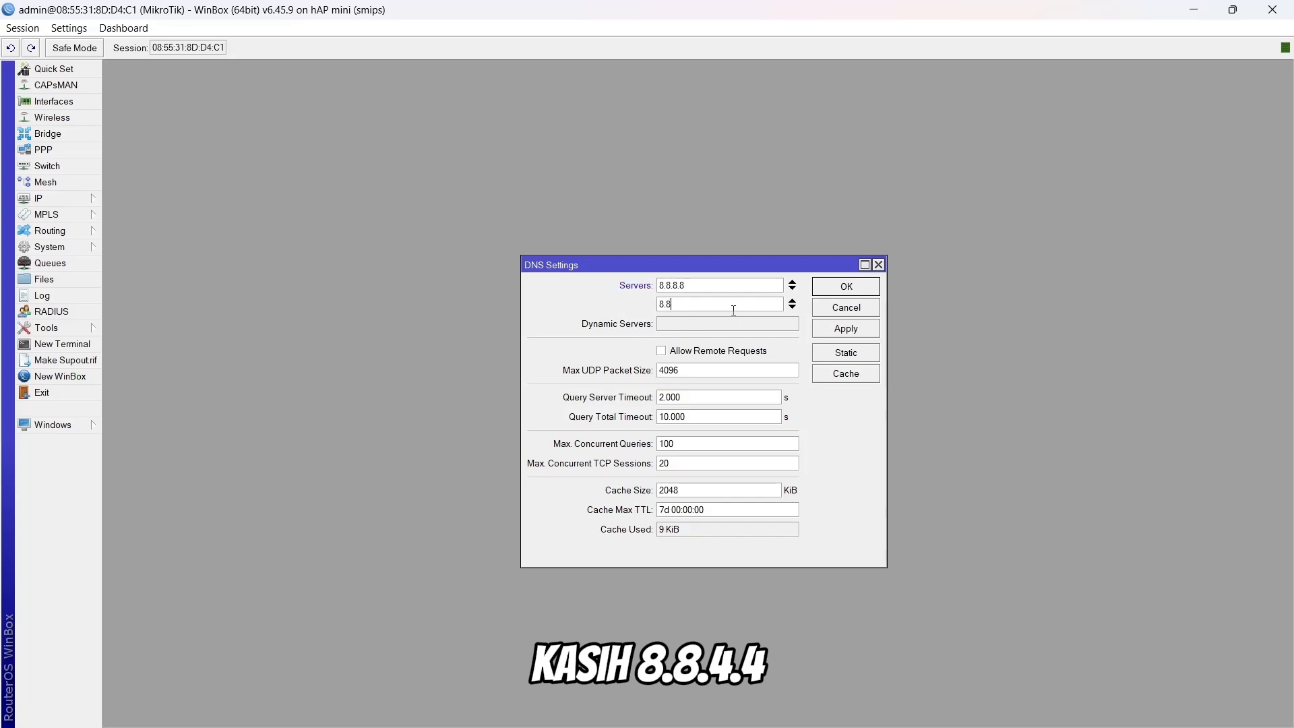
text(8.4.4)
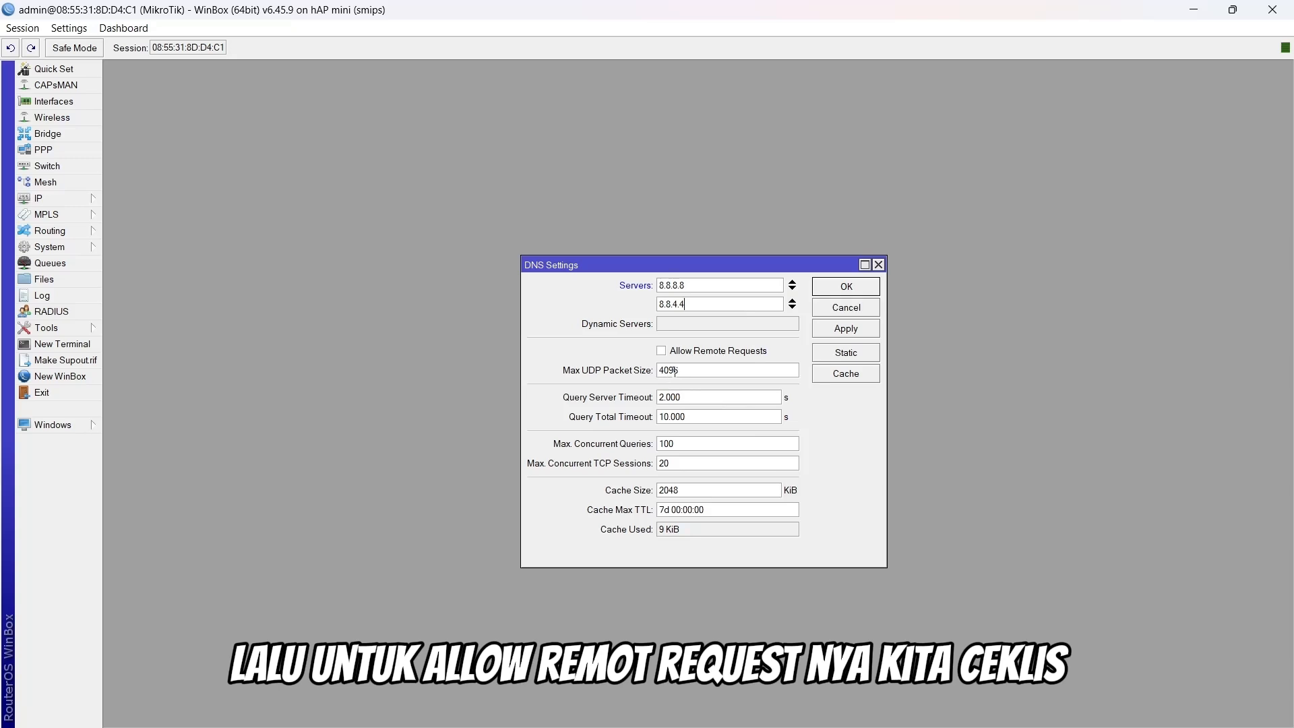
click(662, 351)
click(857, 329)
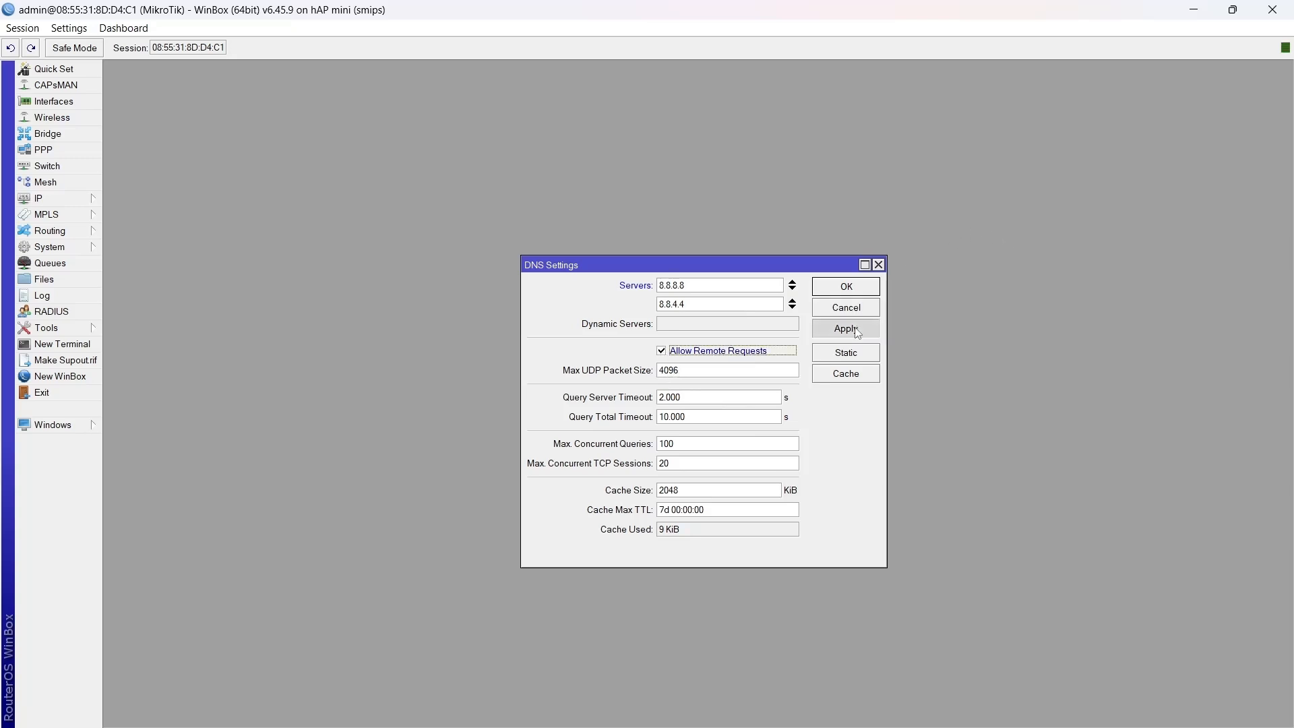
click(873, 291)
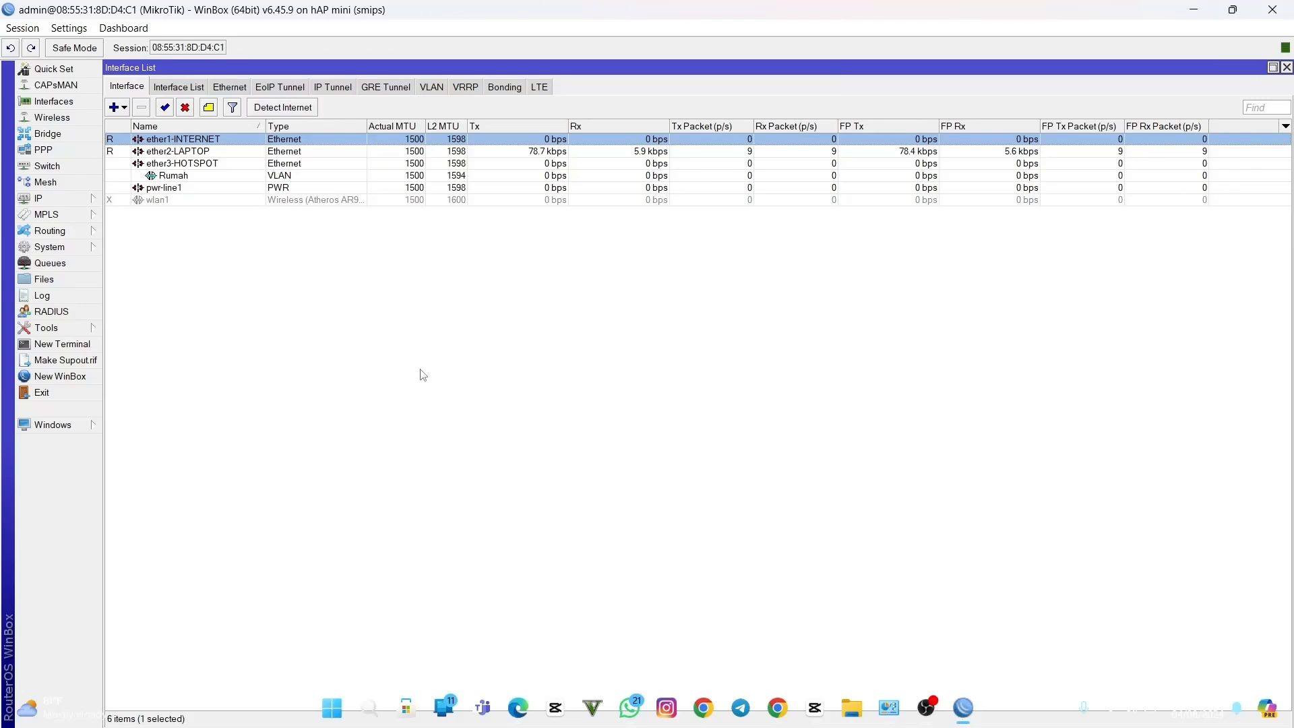
click(175, 151)
click(179, 164)
click(184, 141)
click(180, 163)
click(181, 152)
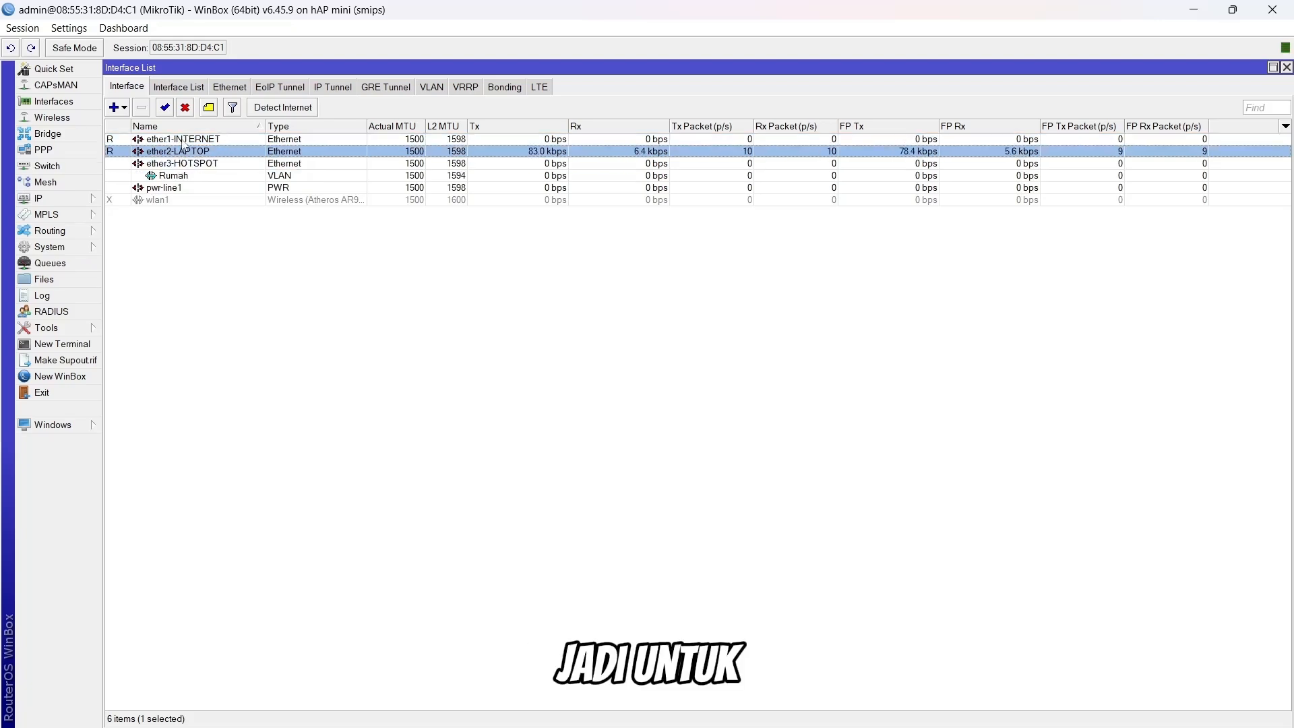
click(182, 142)
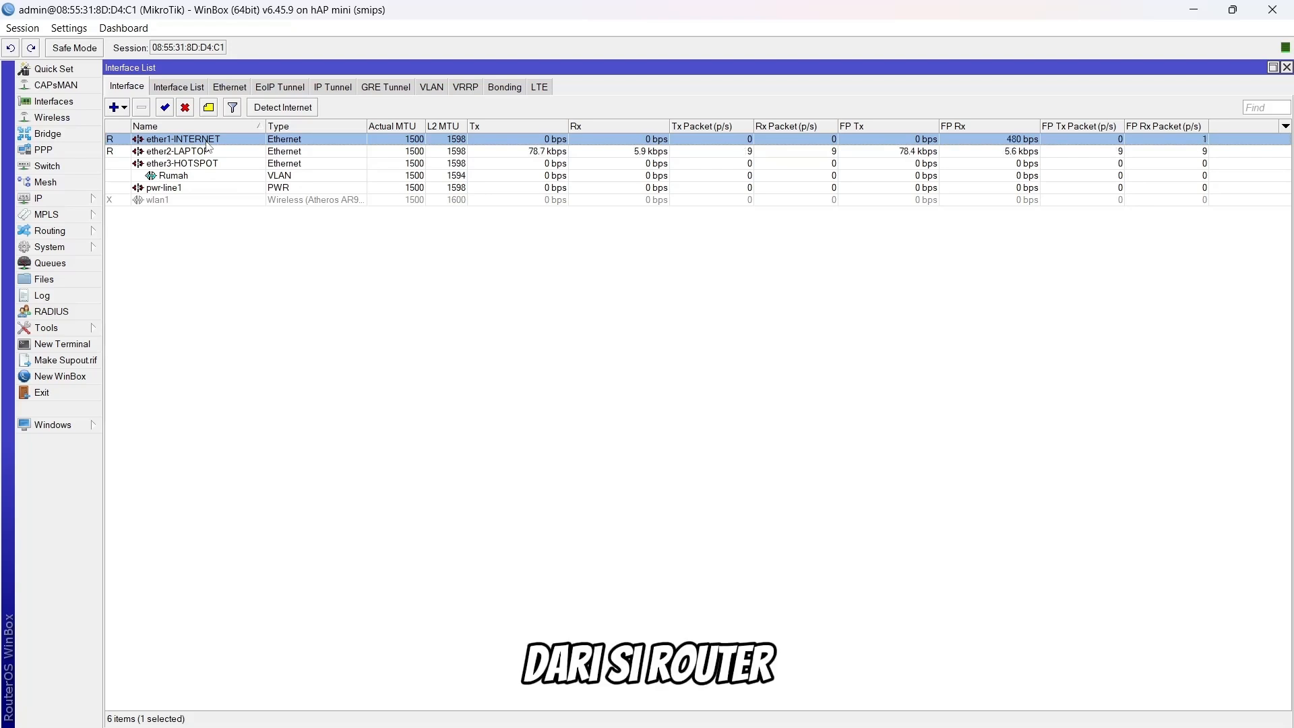
click(200, 154)
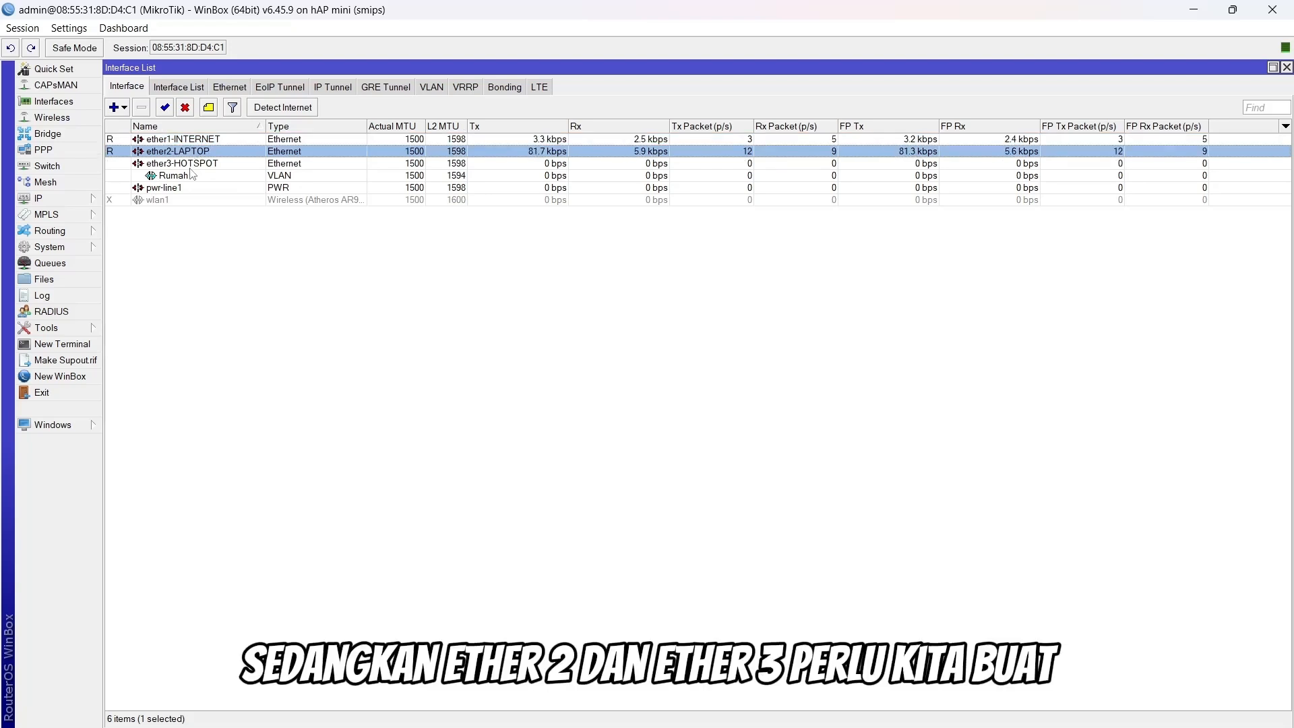
click(188, 168)
click(186, 155)
click(187, 163)
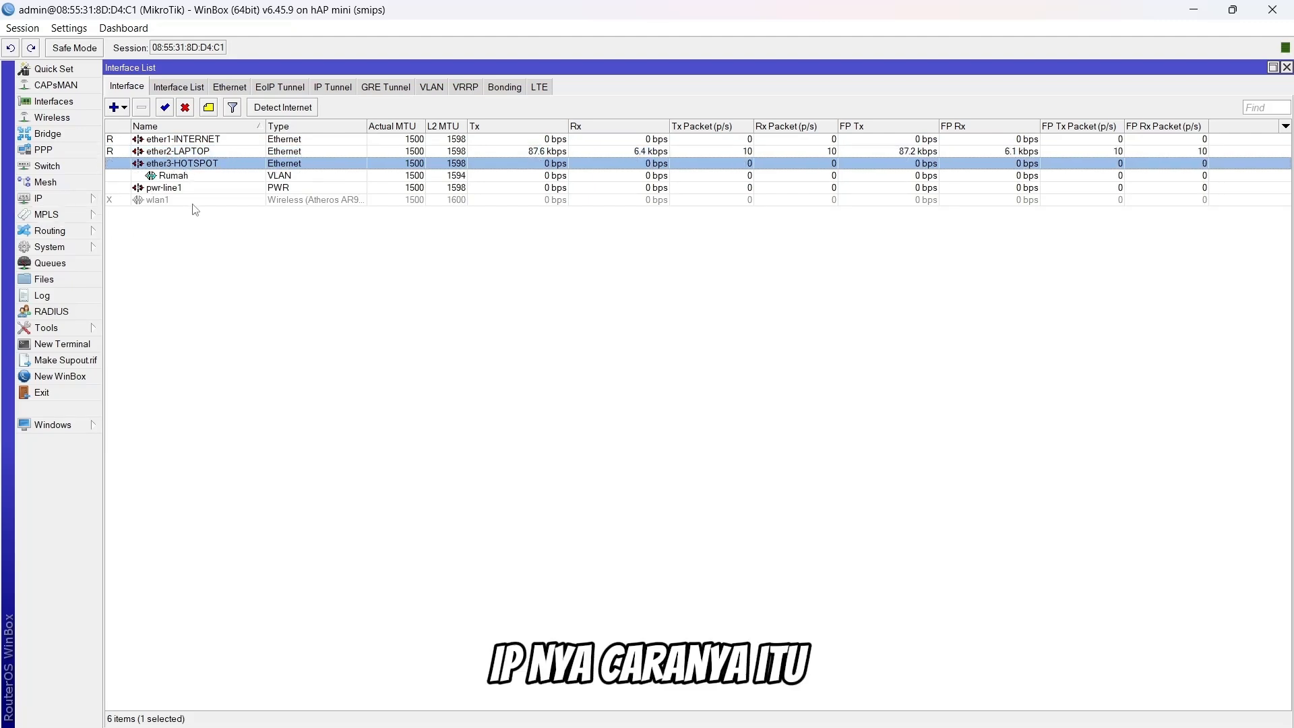
click(86, 200)
Step: Add the address 192.168.100.1/24 on ether2-LAPTOP
click(134, 232)
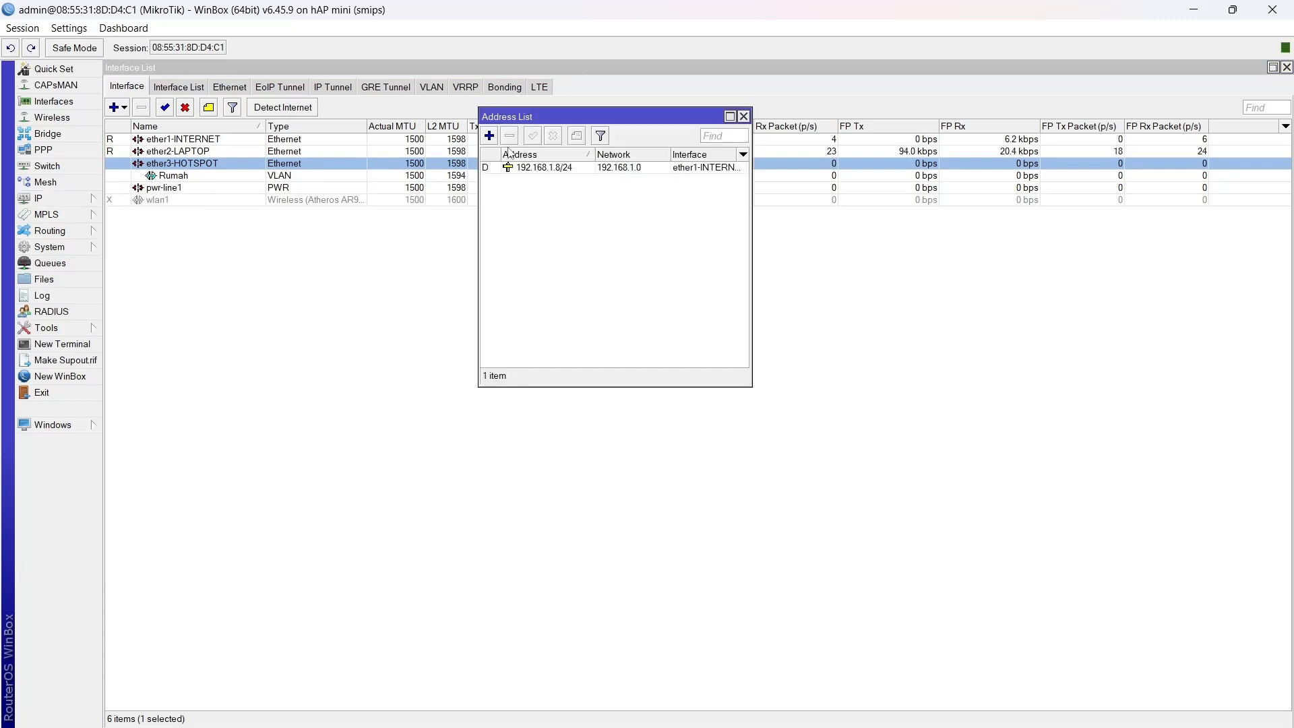
click(489, 135)
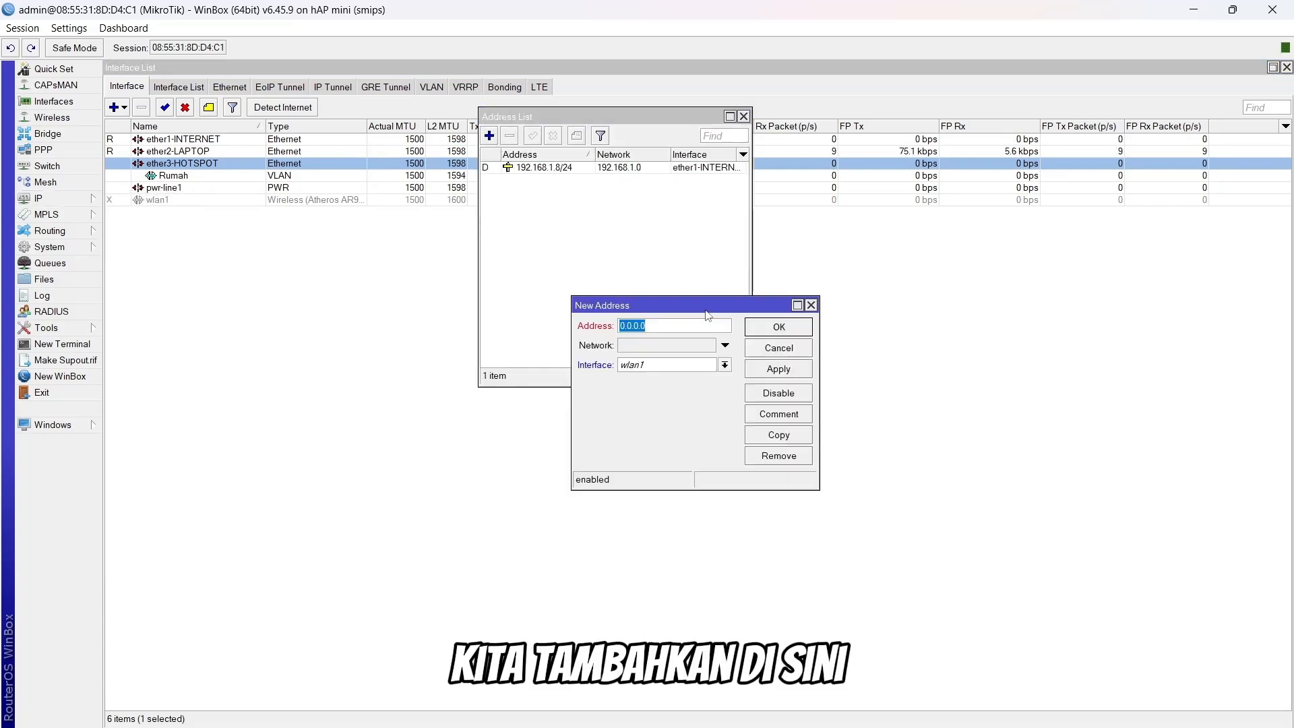
text(192.1)
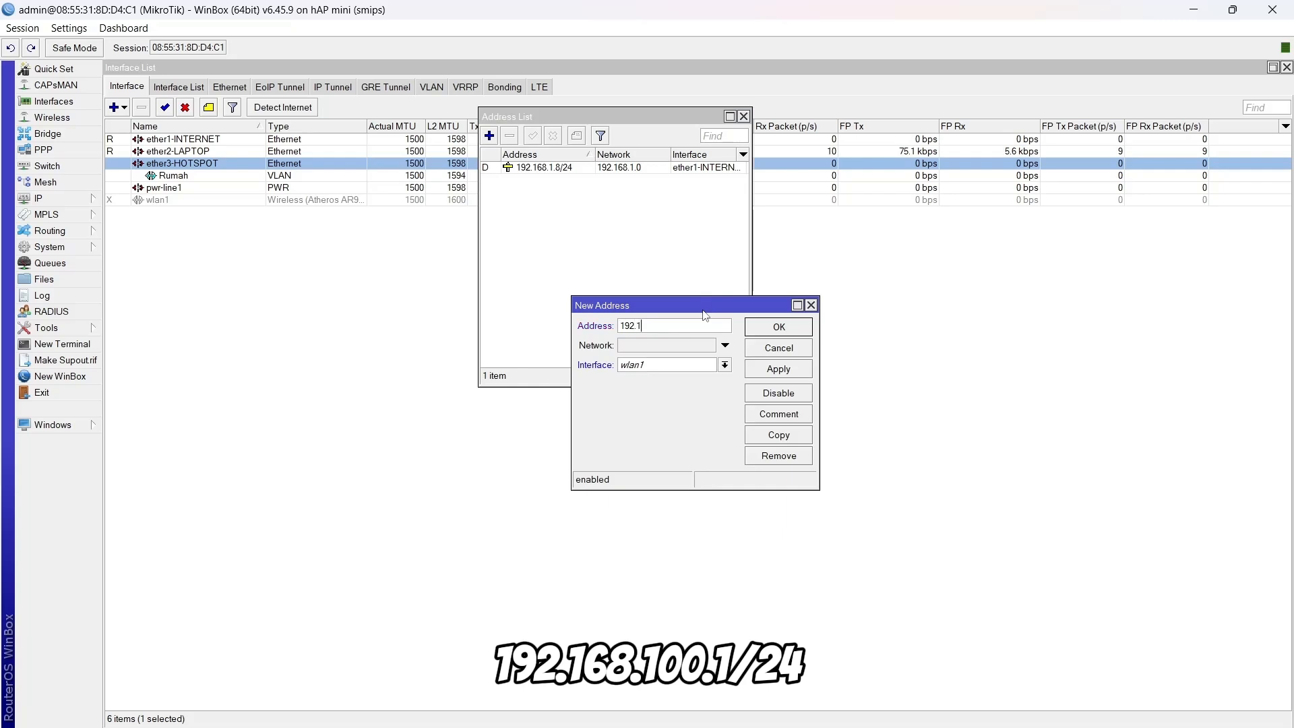
text(68.100.1/24)
drag(694, 326, 681, 326)
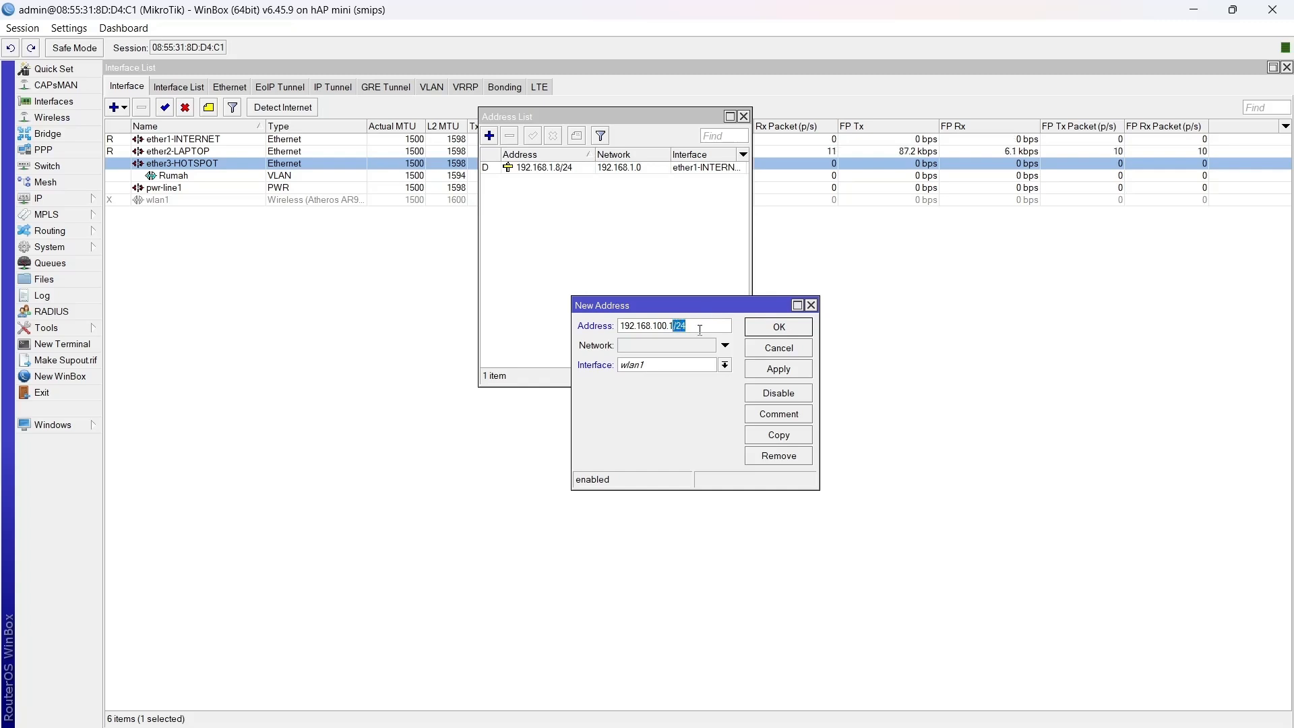
click(697, 326)
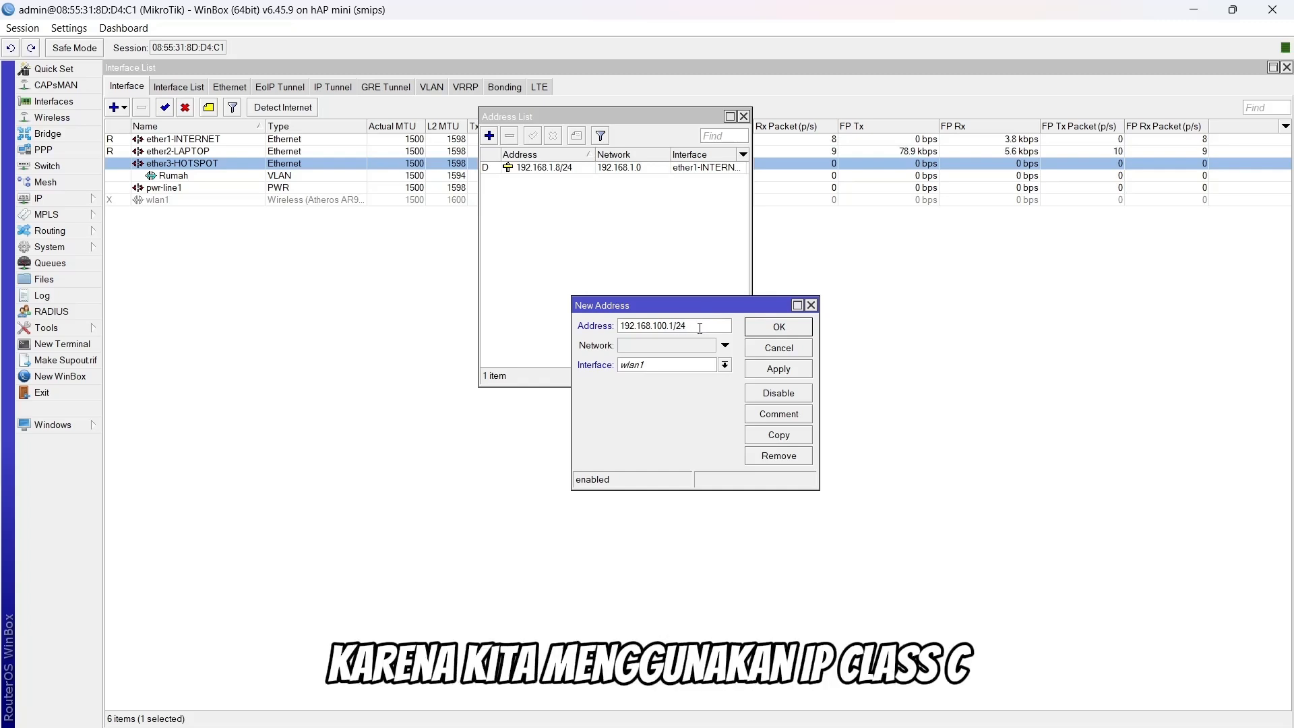
click(724, 365)
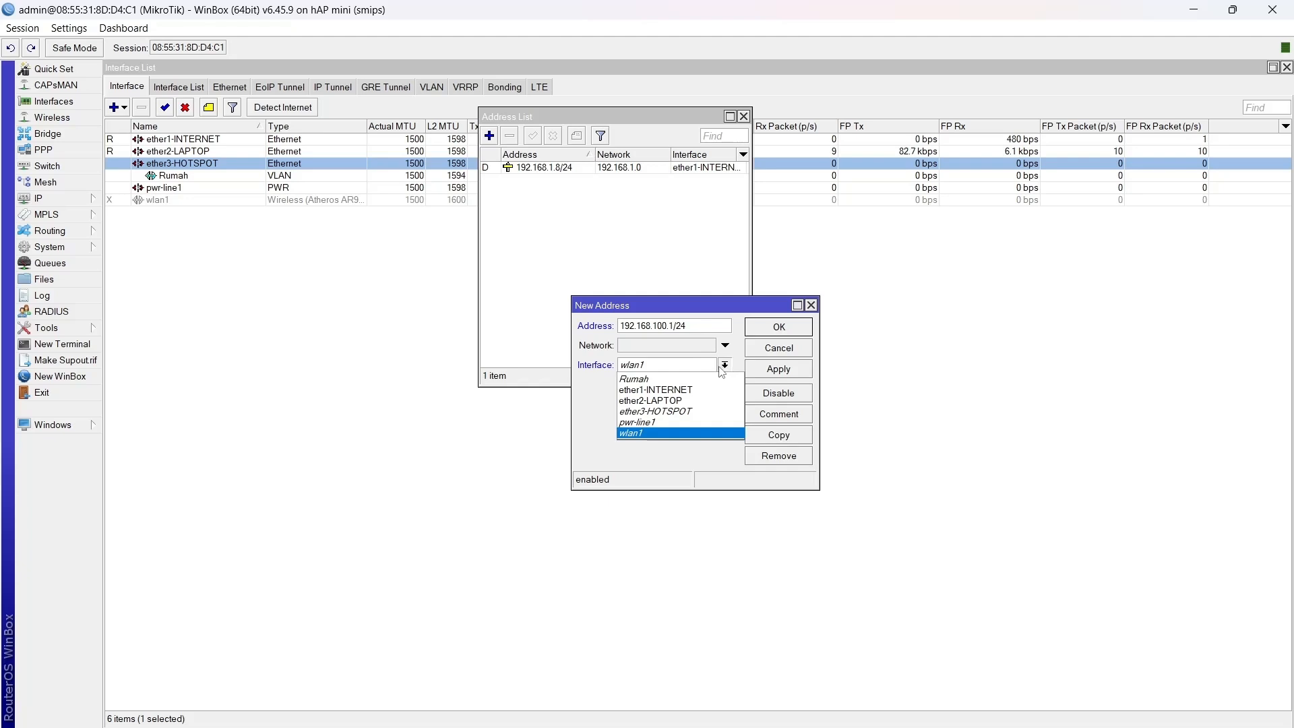
click(672, 401)
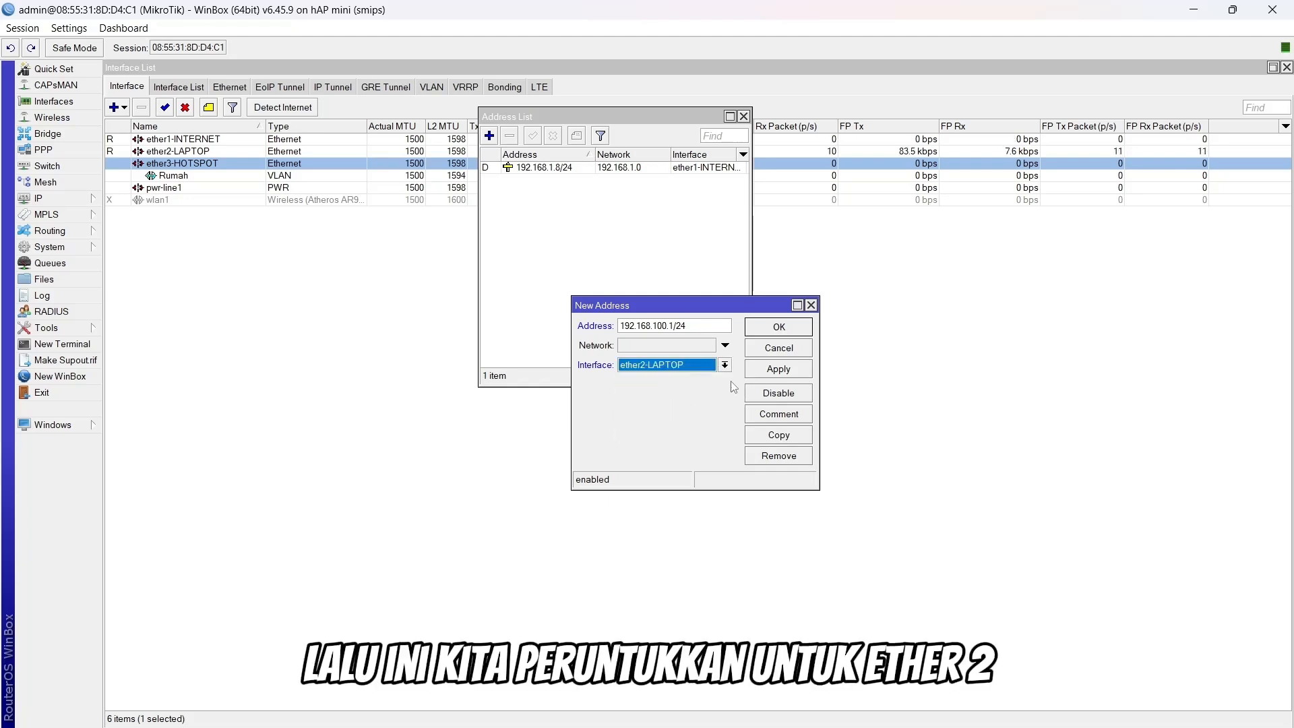
click(801, 372)
click(786, 333)
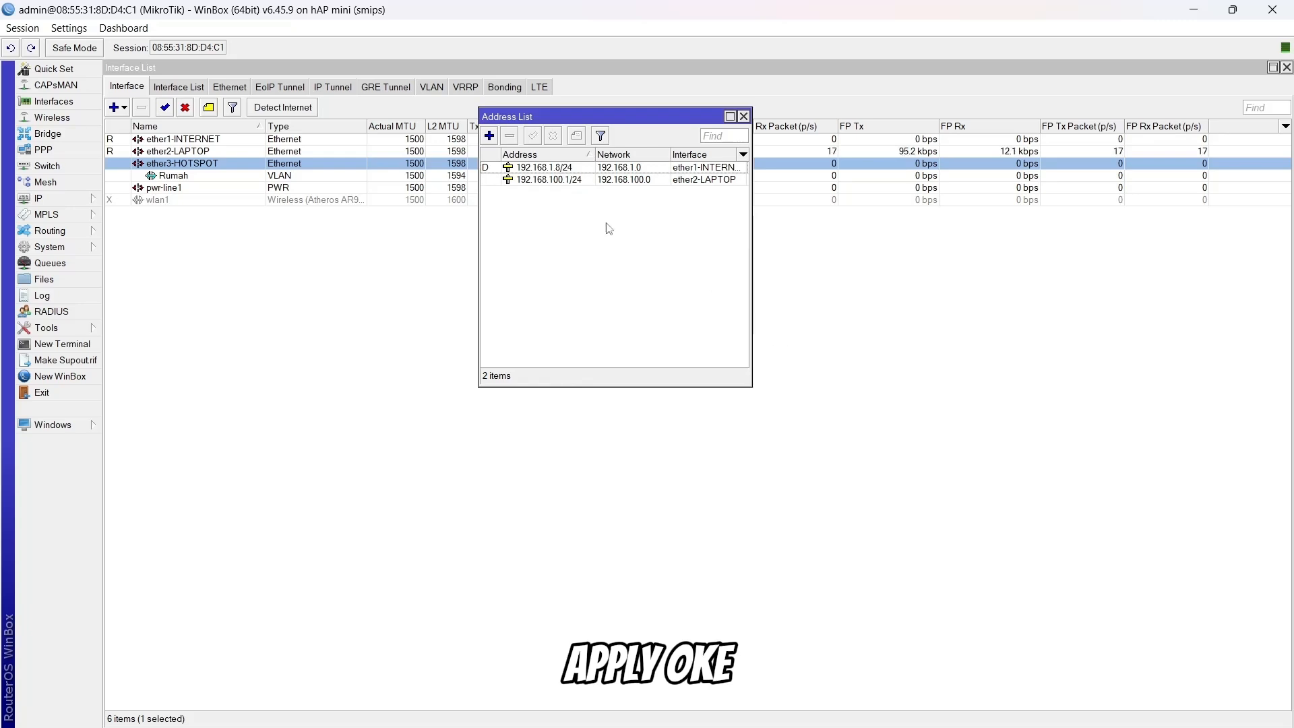
Step: Add the address 192.168.200.1/24 on ether3-HOTSPOT
click(490, 137)
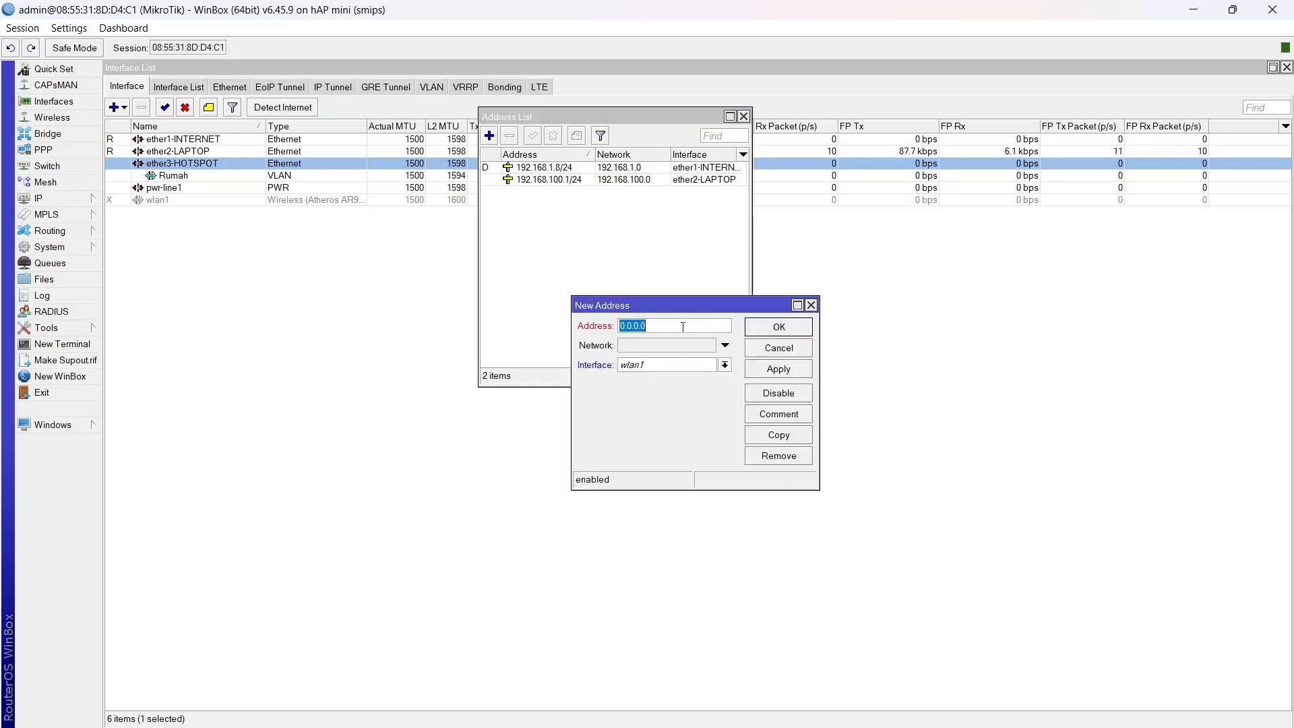
text(192)
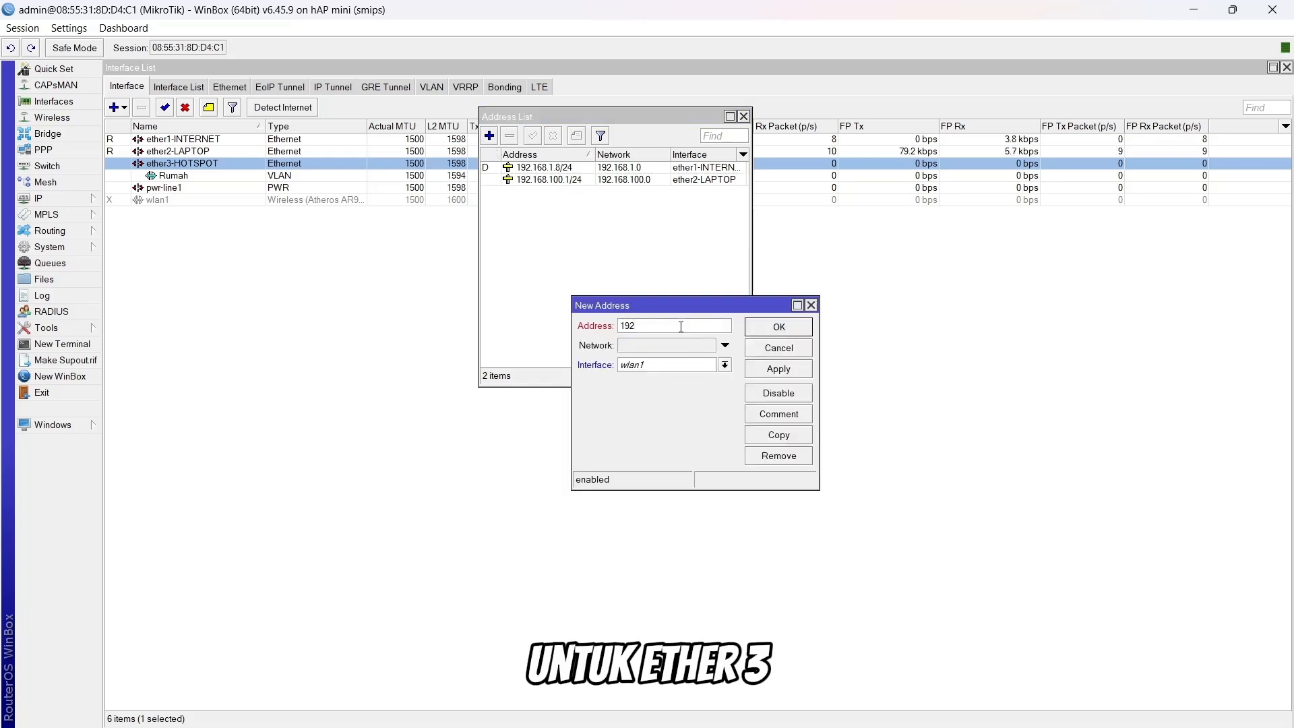
text(.1)
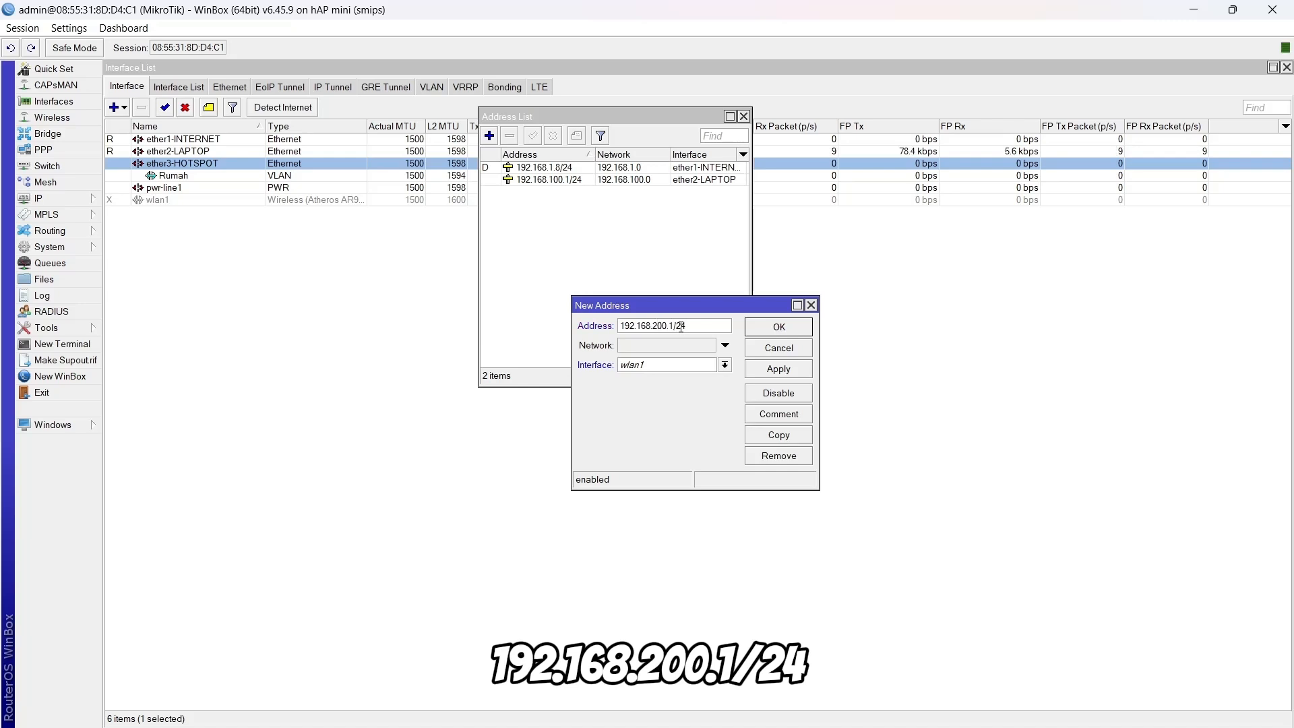
text(68.200.1/24)
click(725, 365)
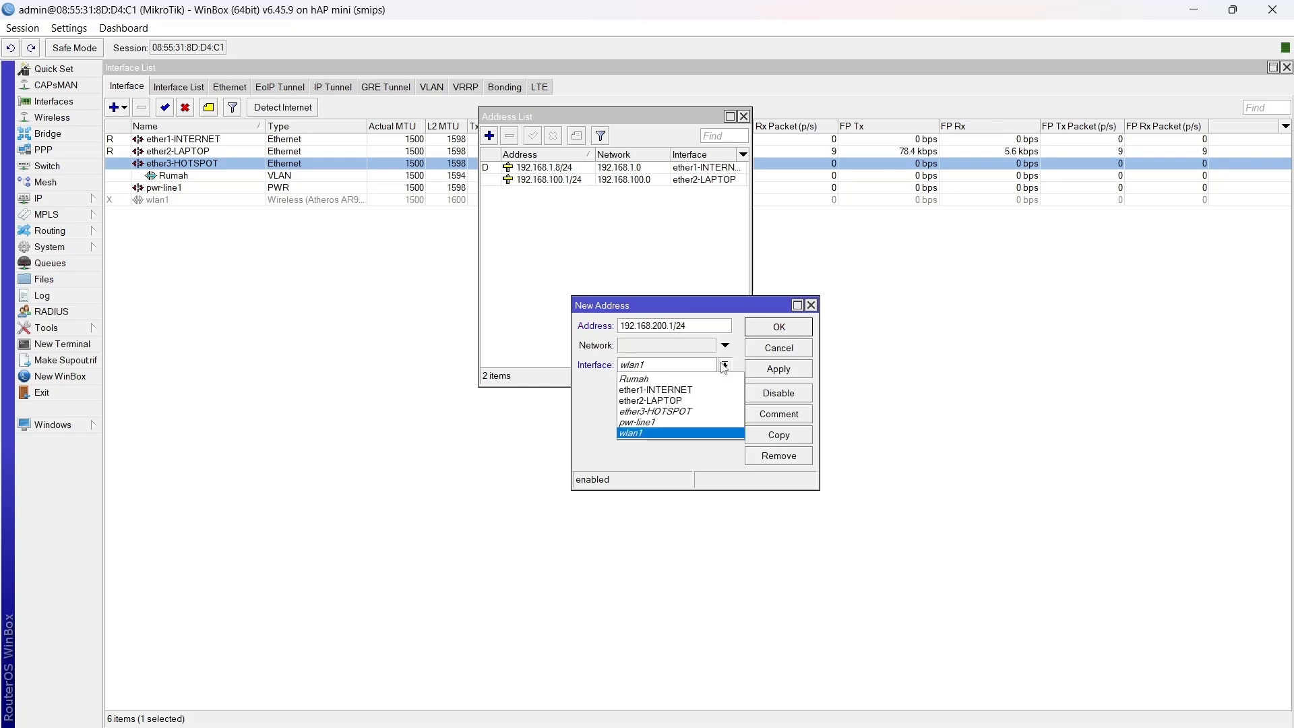
click(657, 413)
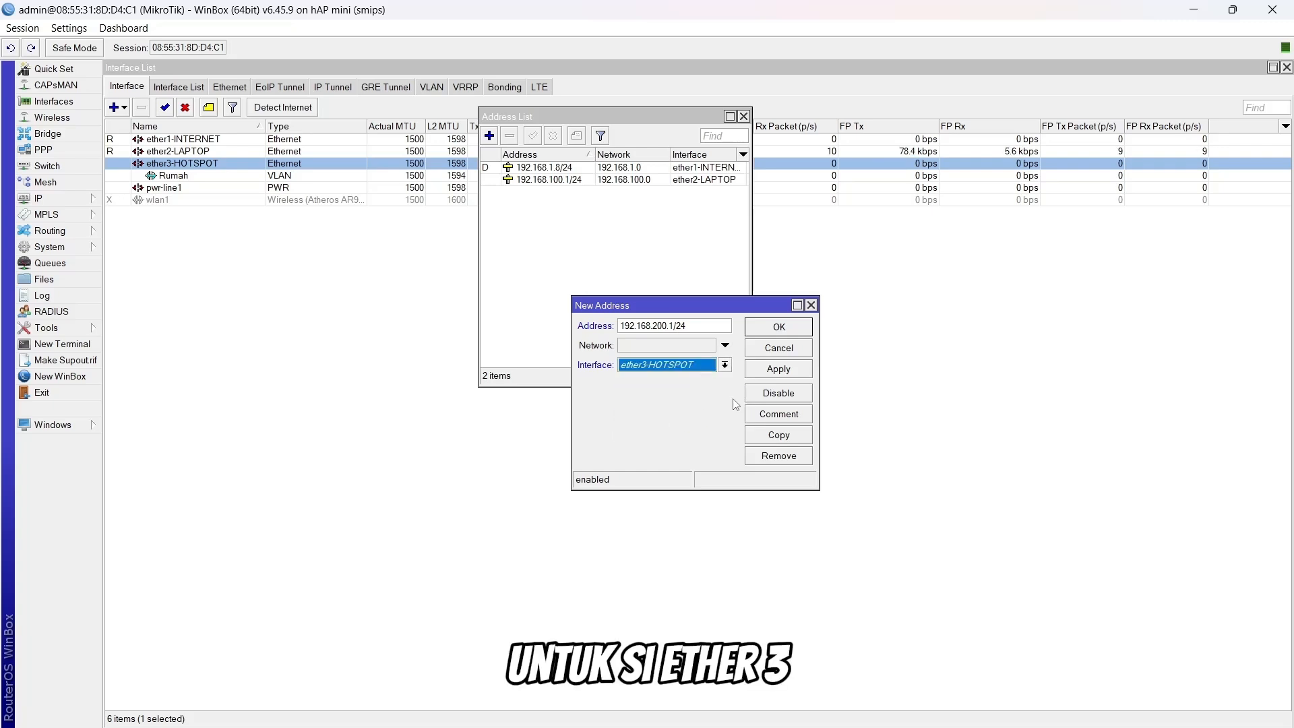
click(776, 369)
click(779, 328)
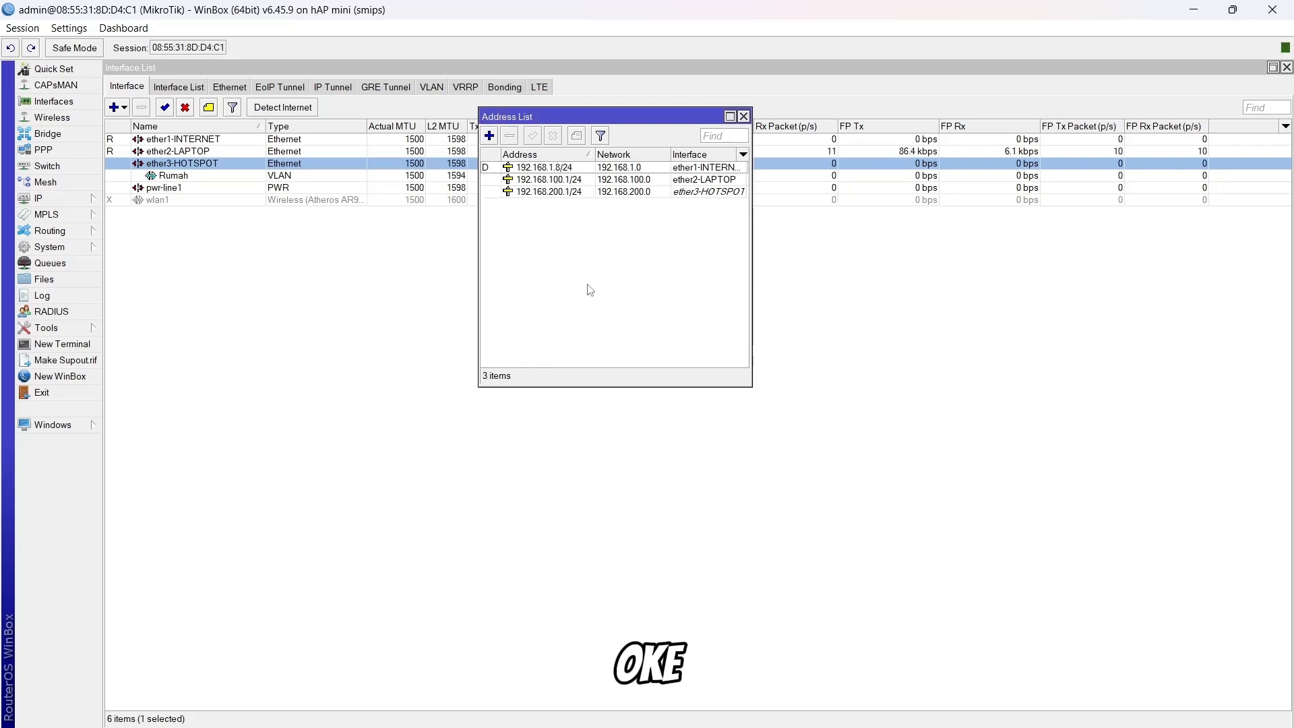
Step: Add 192.168.10.1/24 on the Rumah VLAN interface, then close the Address List
click(489, 136)
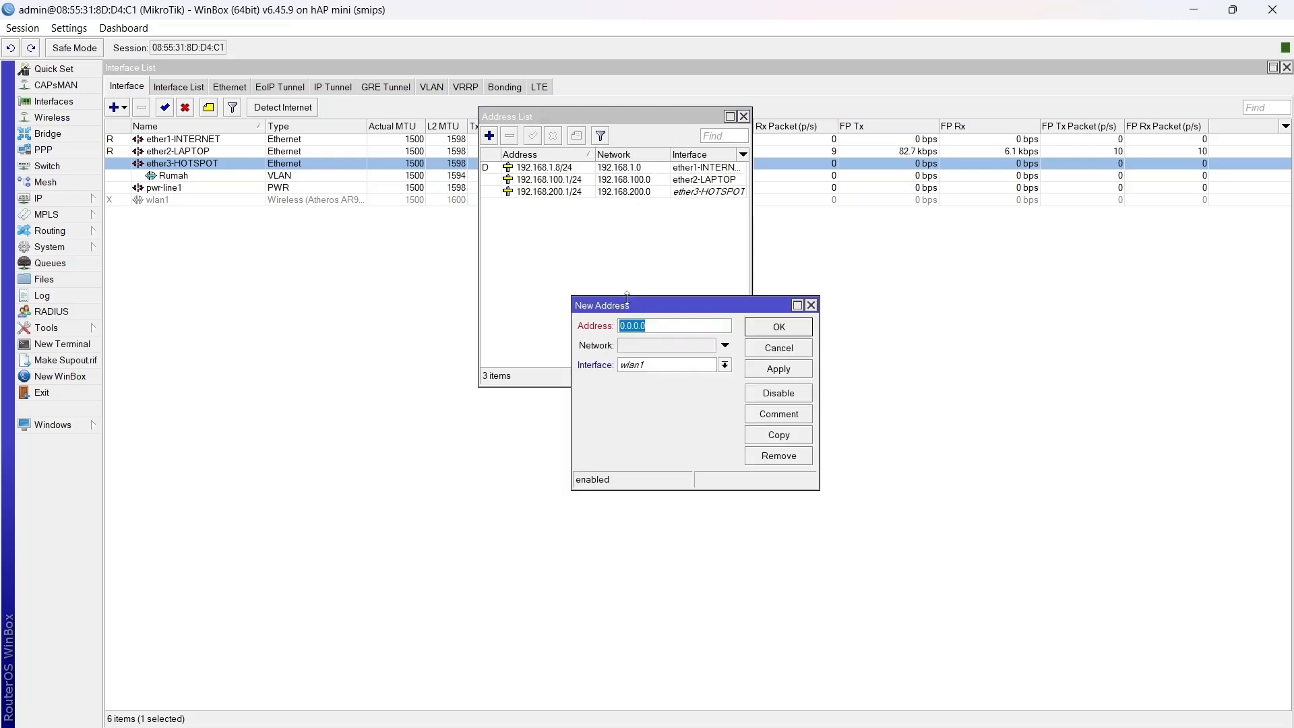
text(19)
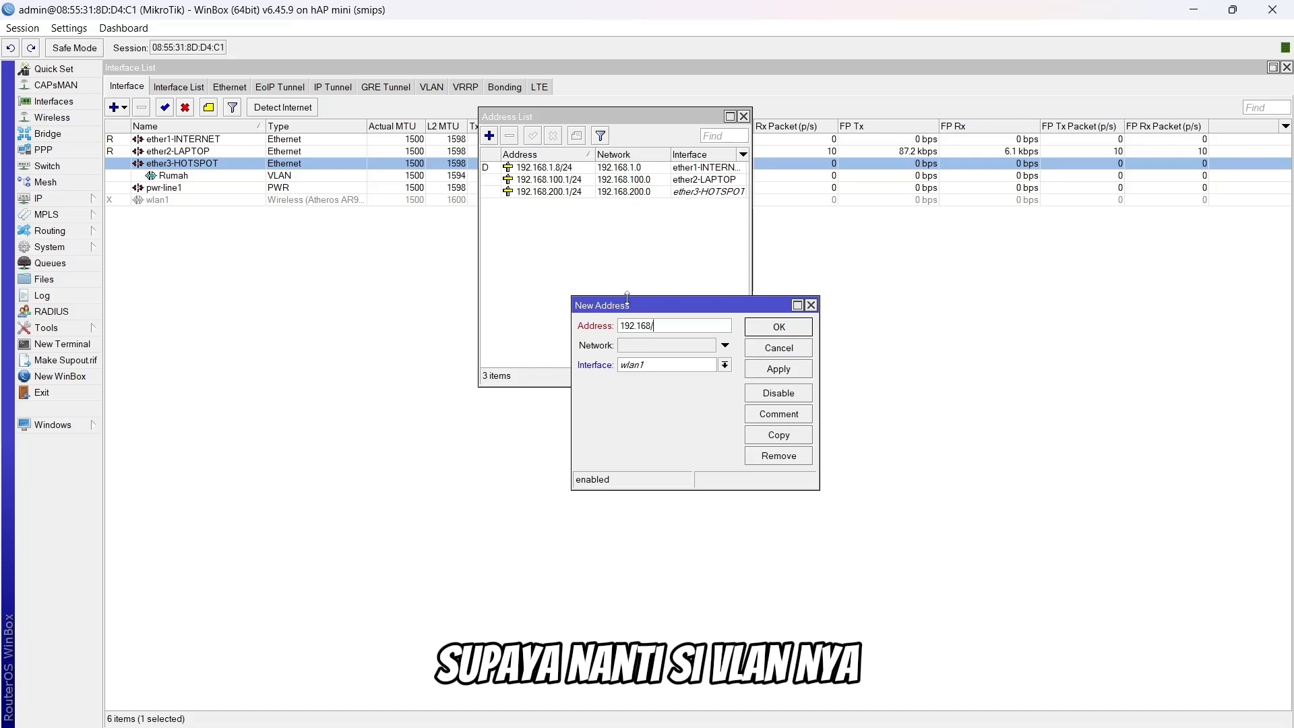
text(2.168.)
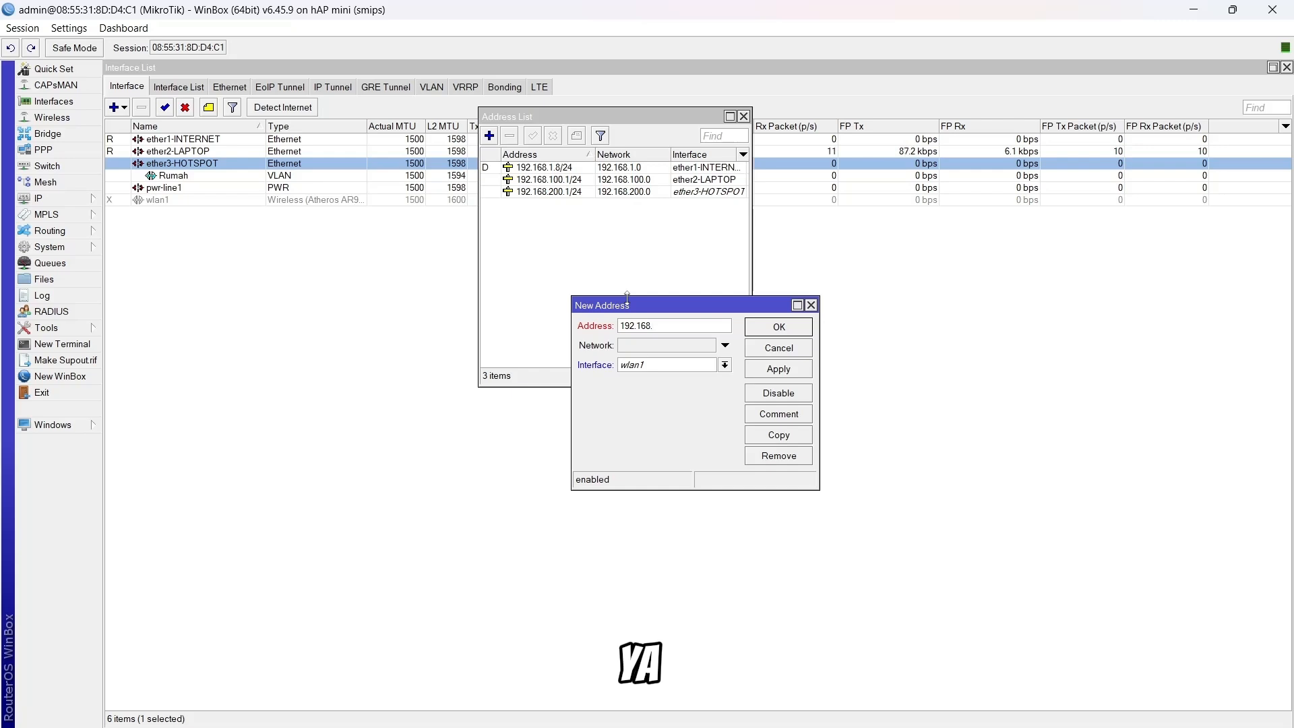
text(10)
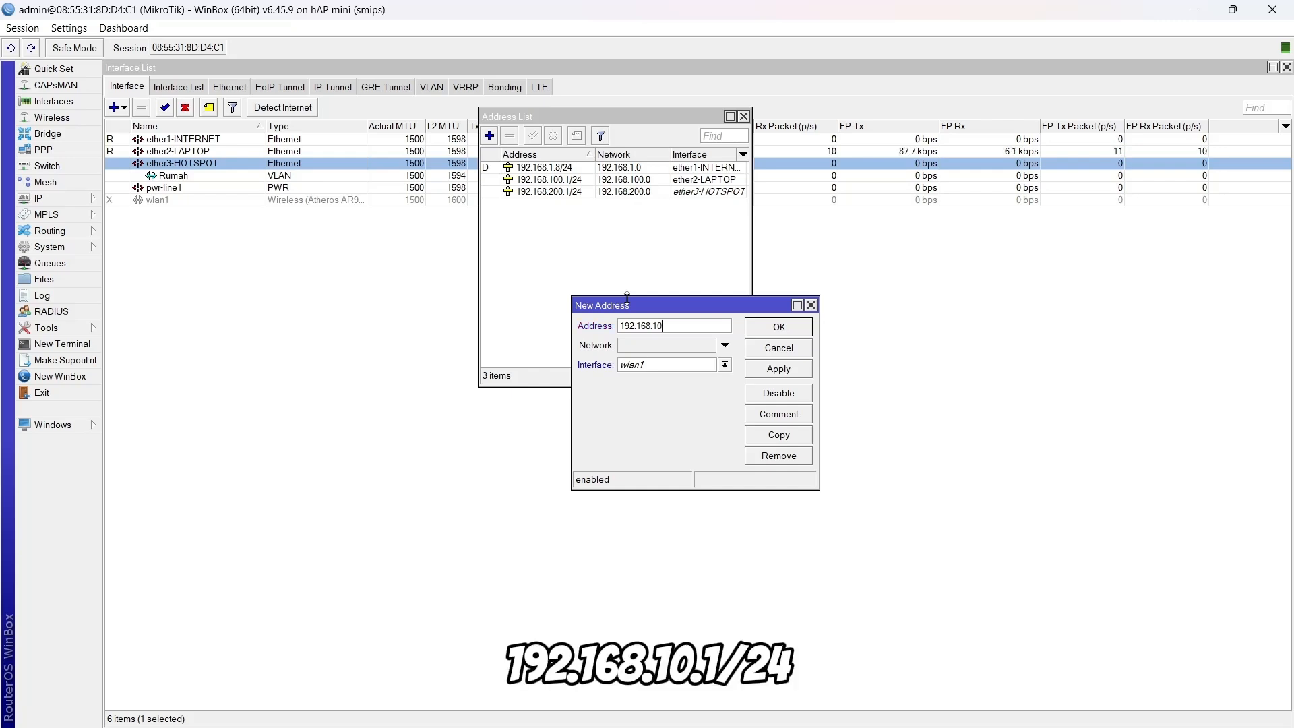
text(.1/24)
click(725, 365)
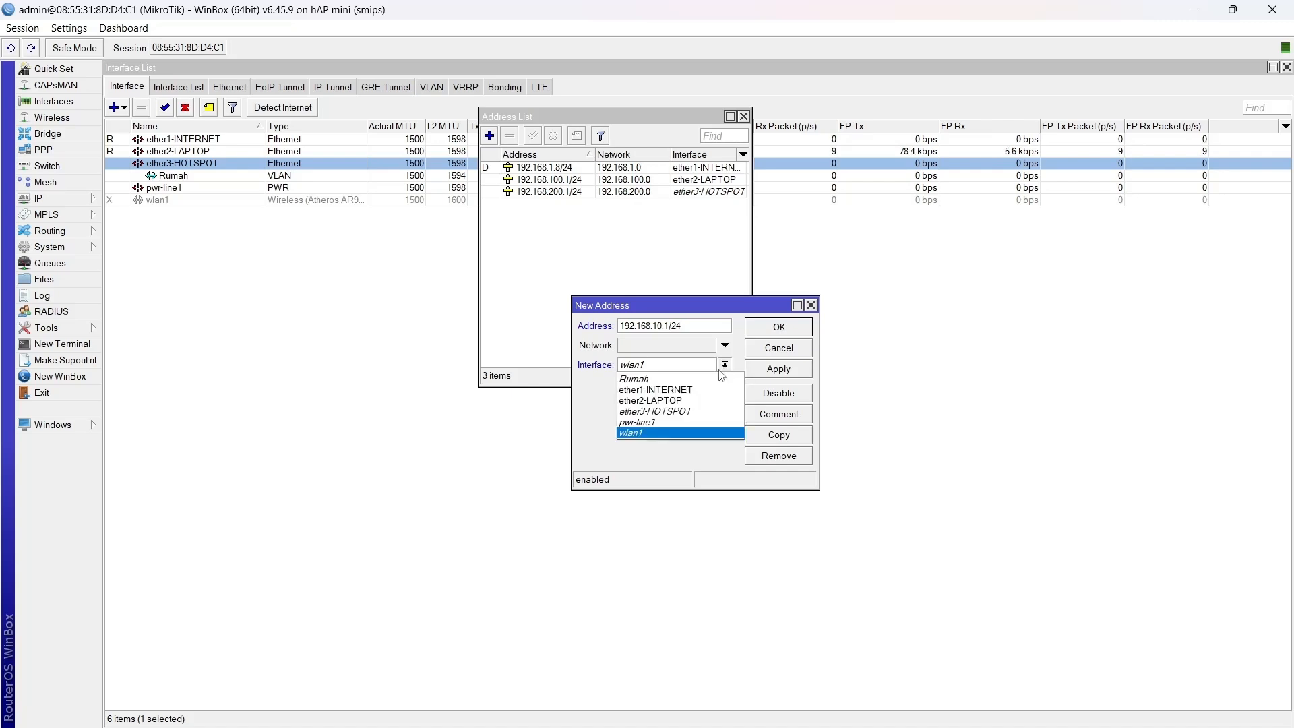
click(659, 381)
click(765, 373)
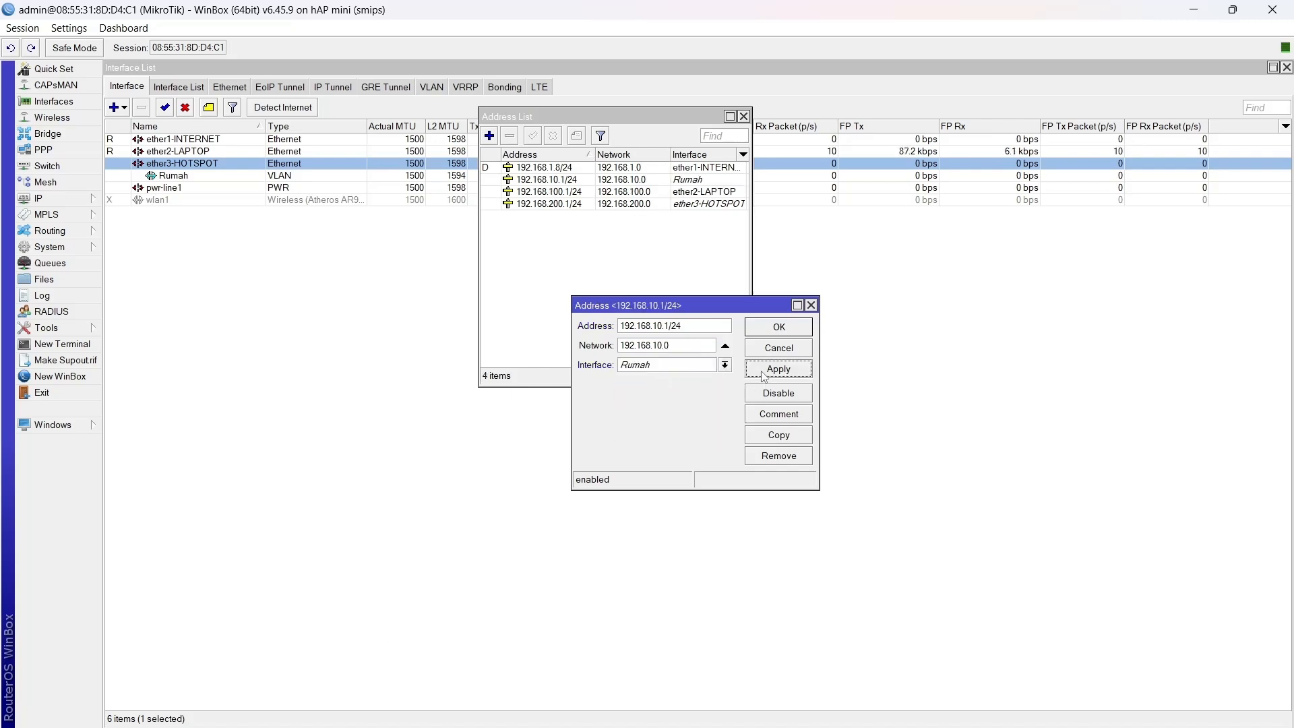
click(780, 327)
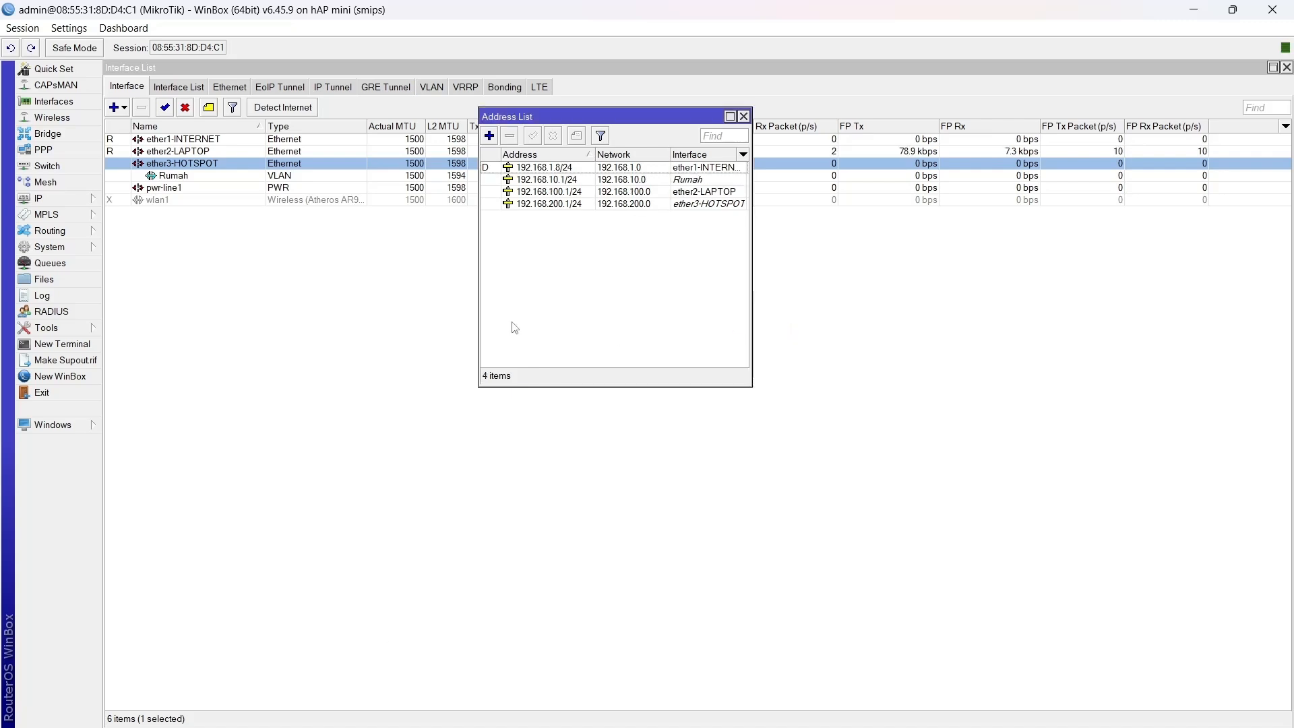
click(743, 116)
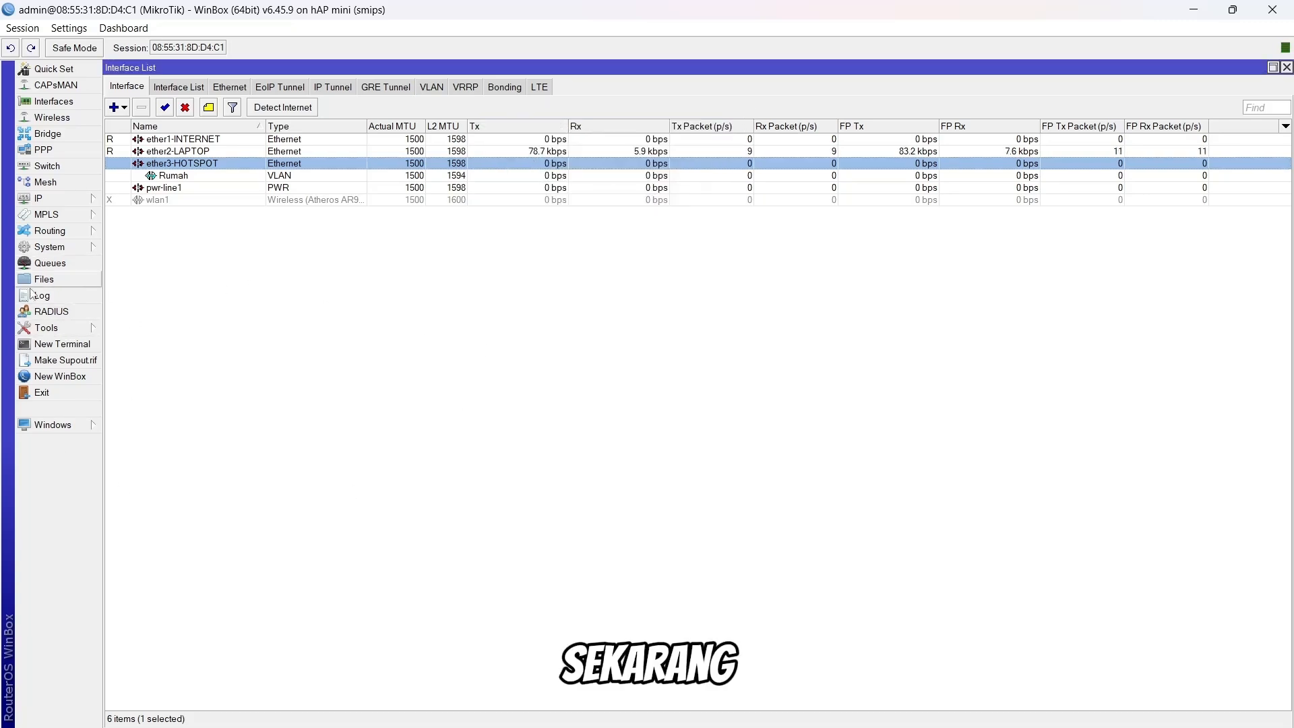
click(184, 155)
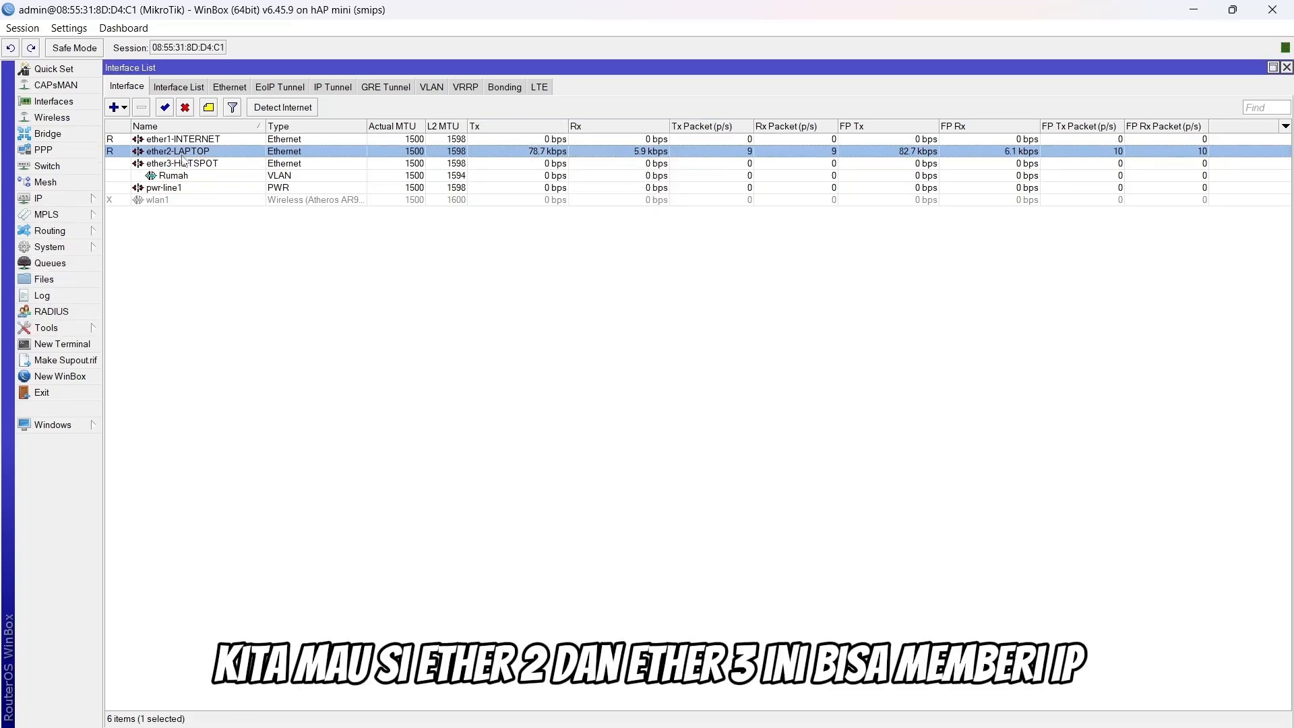
click(182, 163)
click(182, 153)
click(182, 163)
click(184, 155)
click(186, 164)
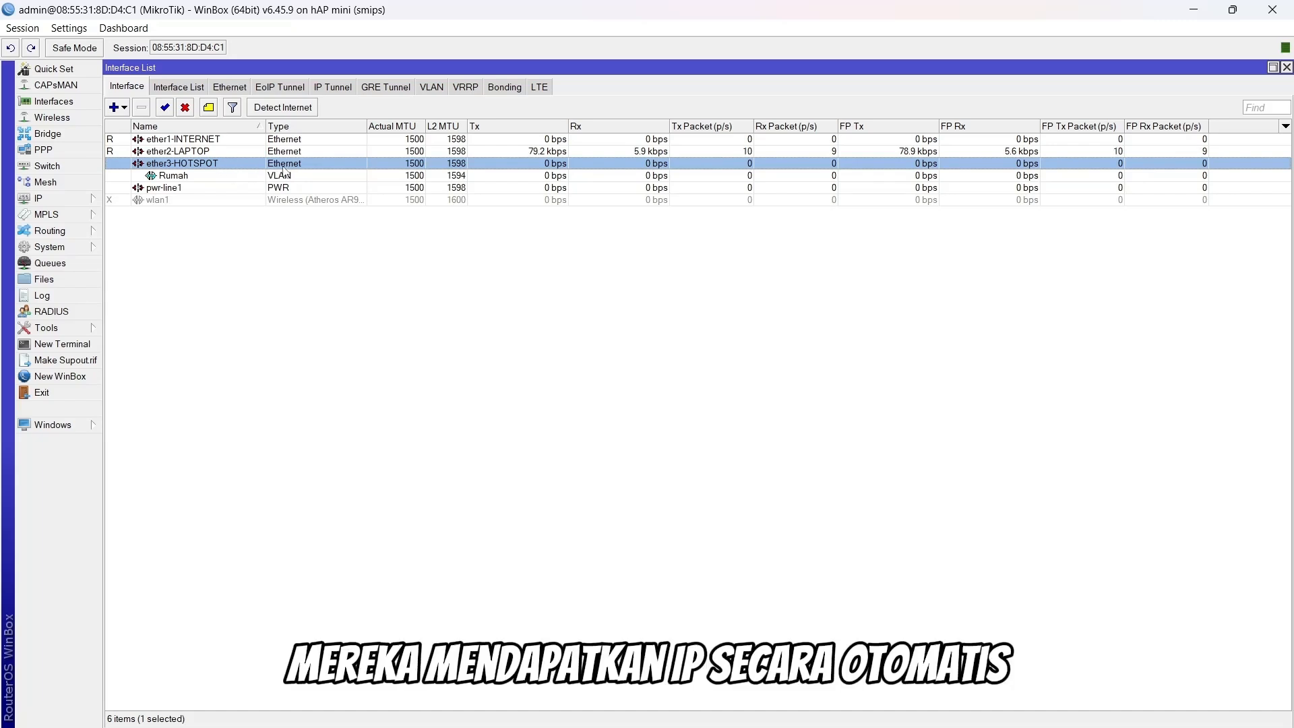
click(224, 151)
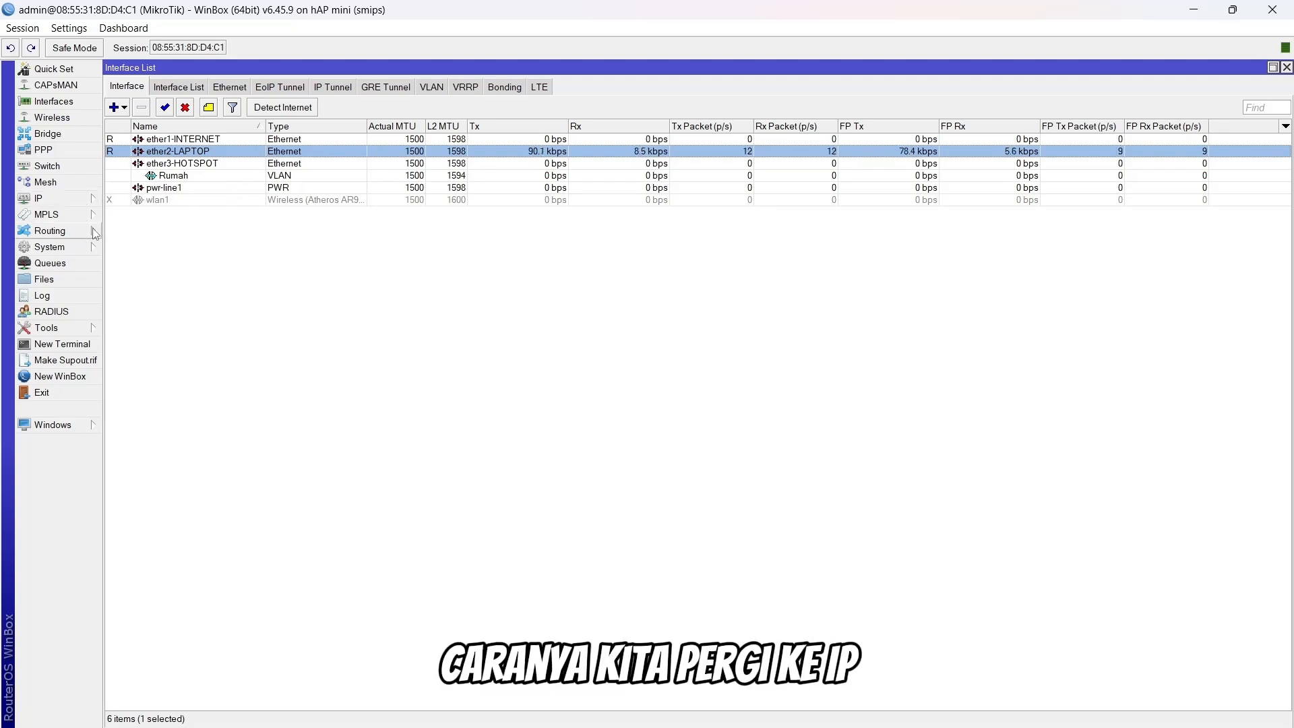
Step: Run DHCP Setup on ether2-LAPTOP, accepting 192.168.100.0/24, gateway 192.168.100.1, and the default pool, DNS and lease
click(41, 198)
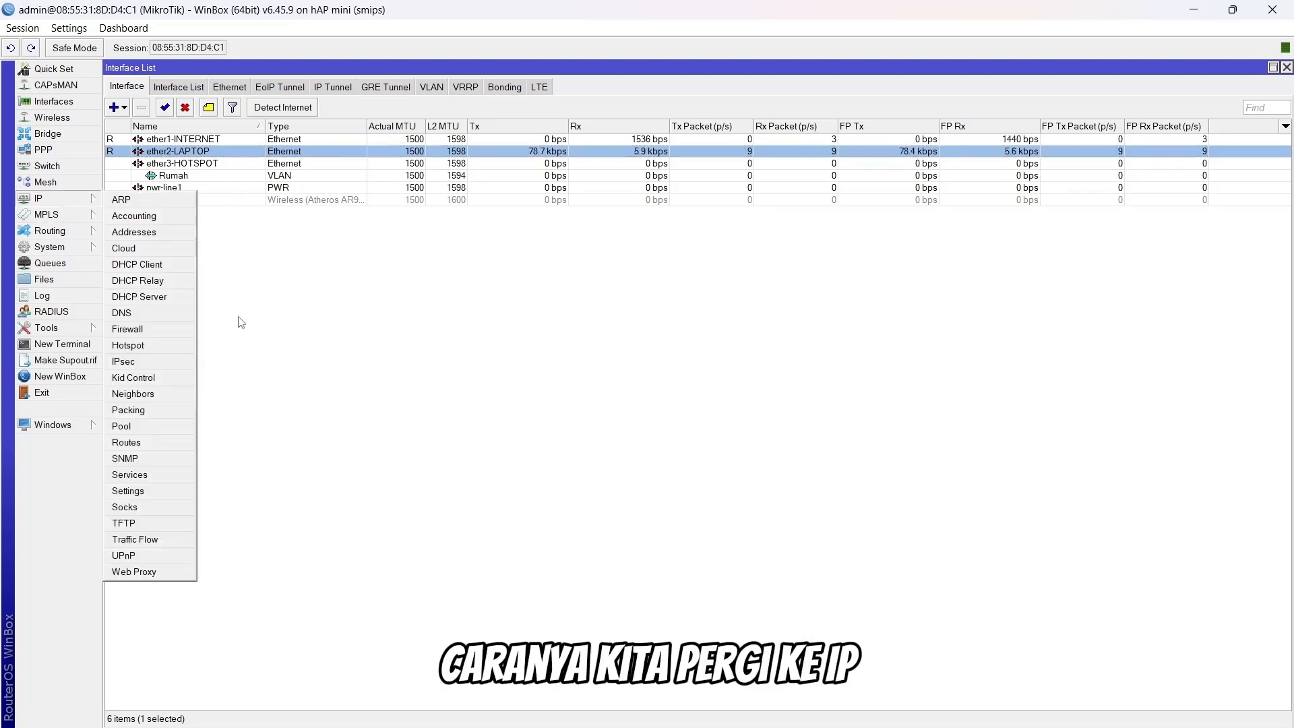
click(166, 300)
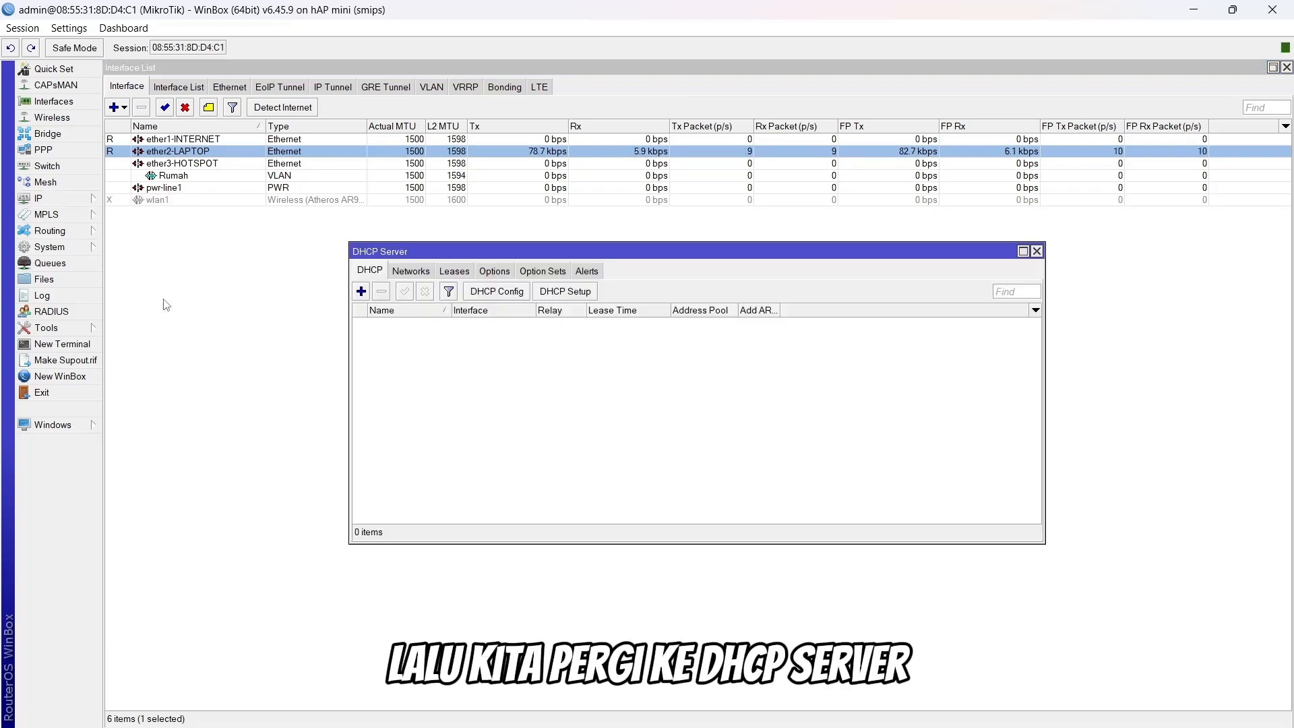
click(564, 292)
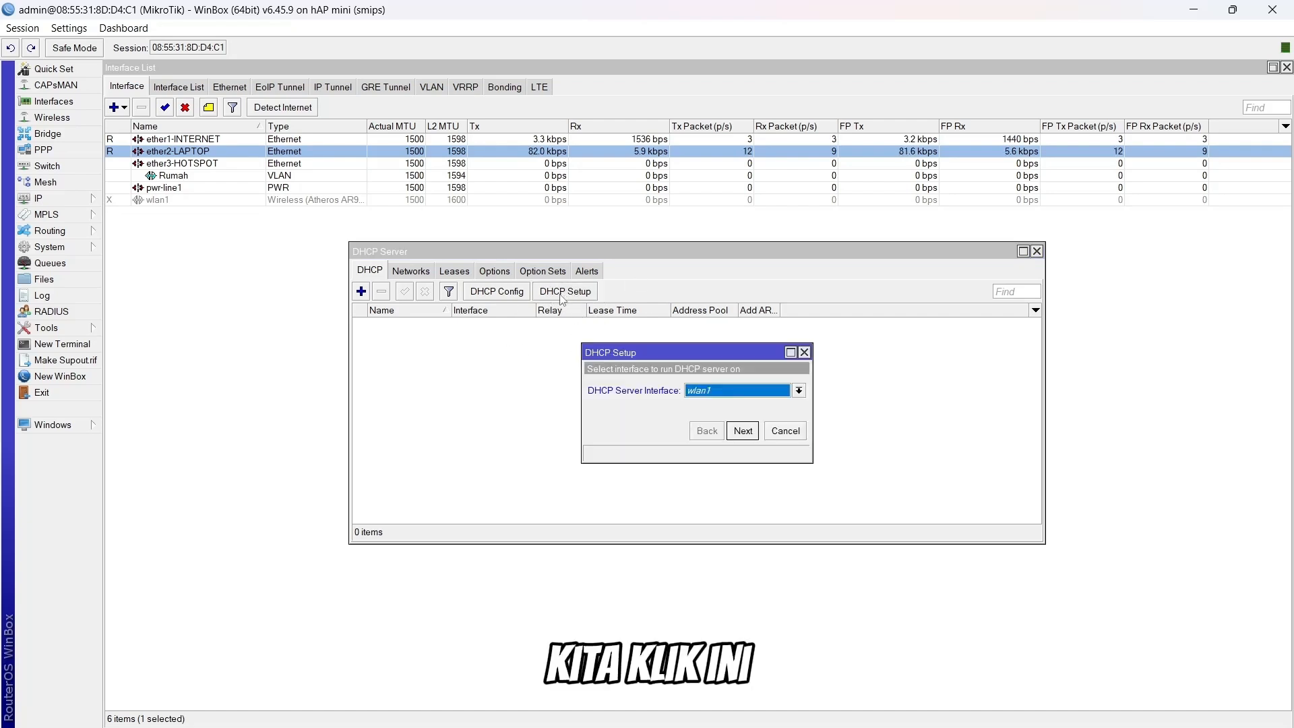
click(797, 391)
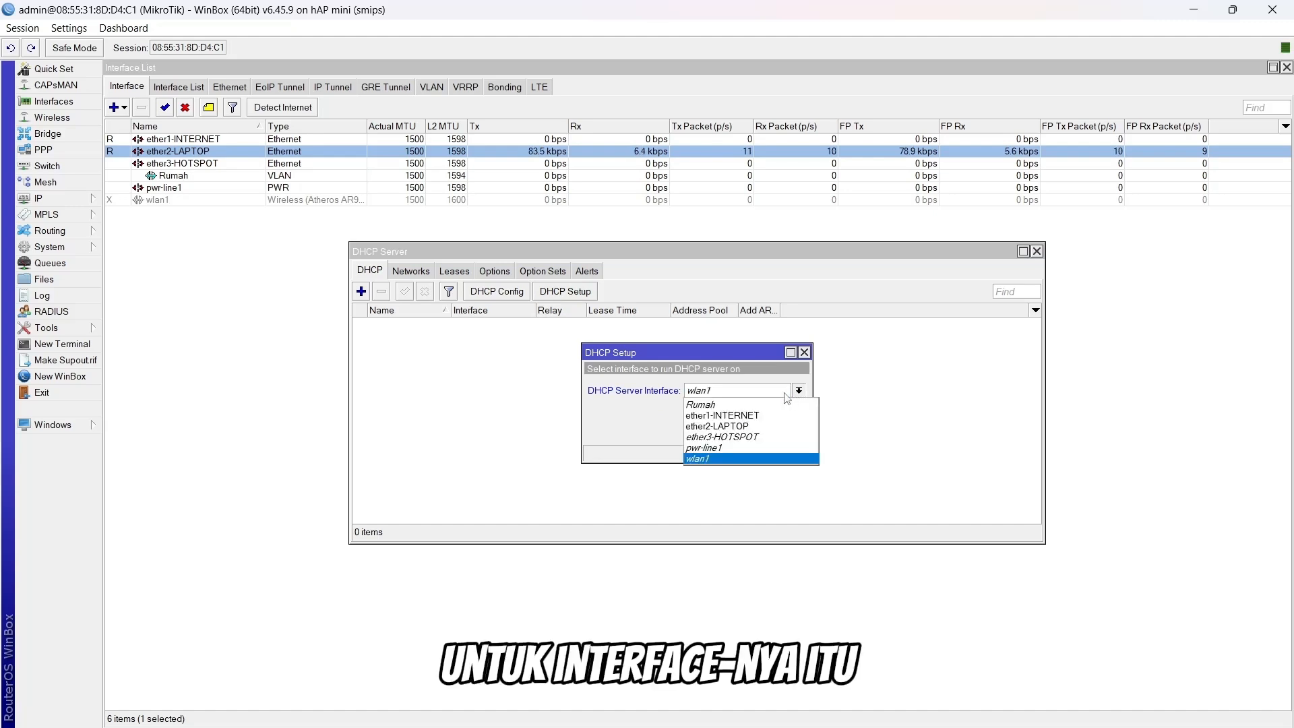
click(701, 426)
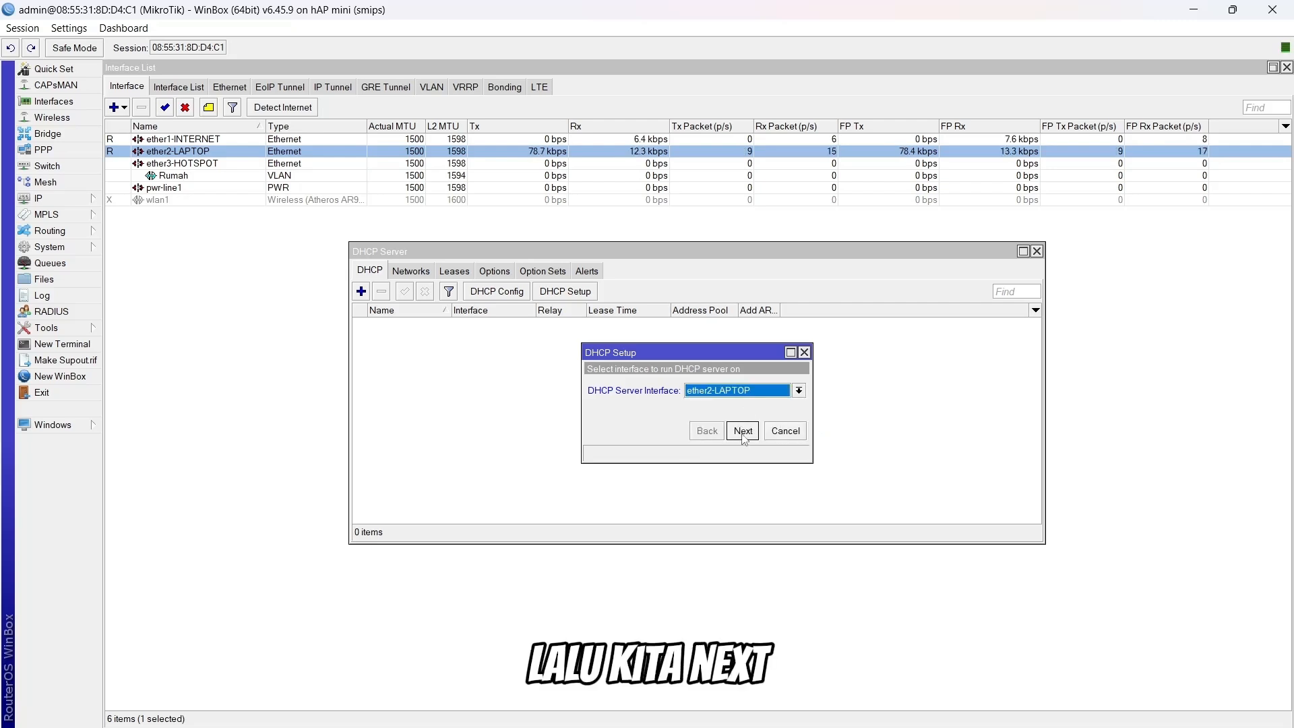
click(743, 432)
click(751, 438)
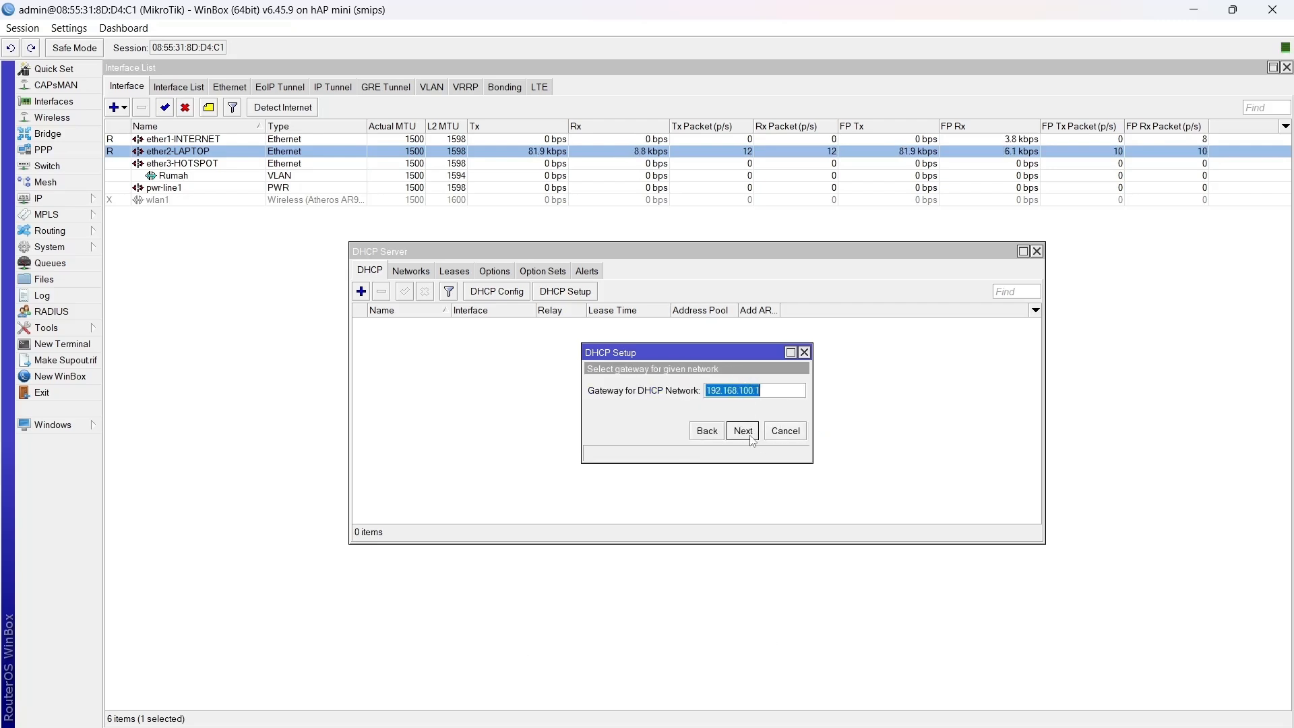
click(749, 436)
click(749, 436)
click(749, 435)
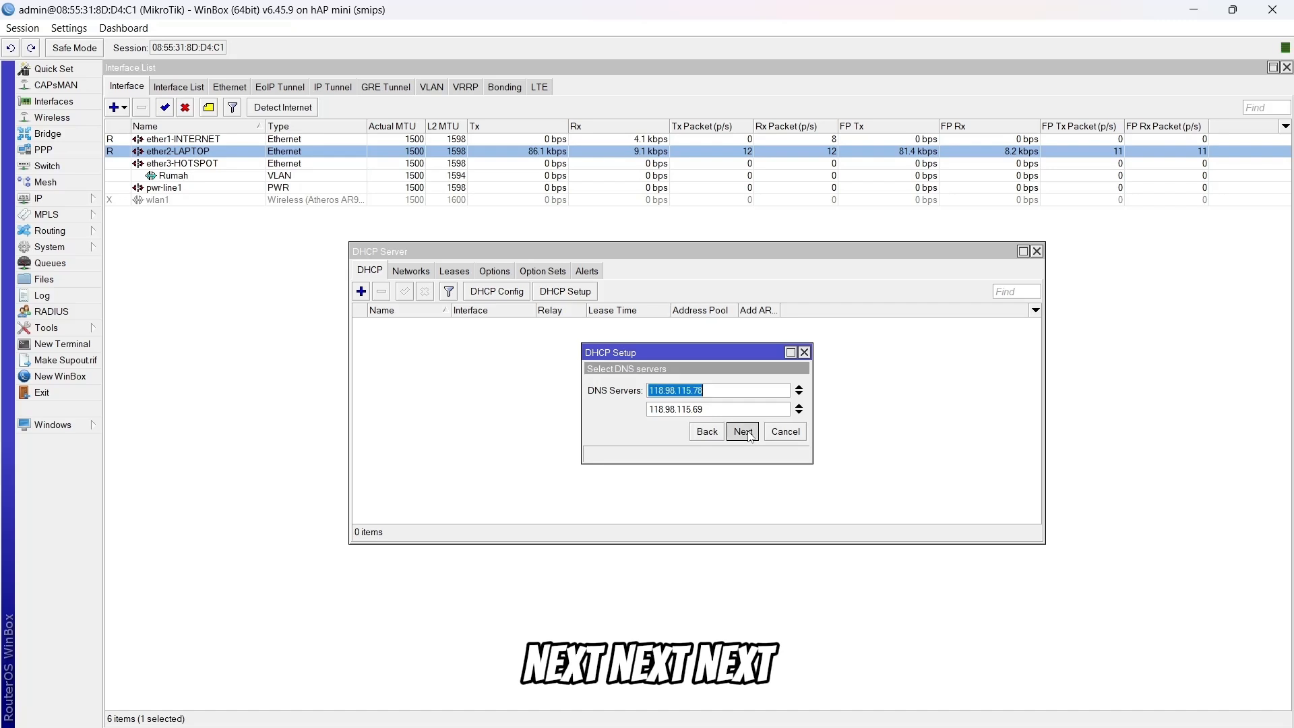
click(748, 435)
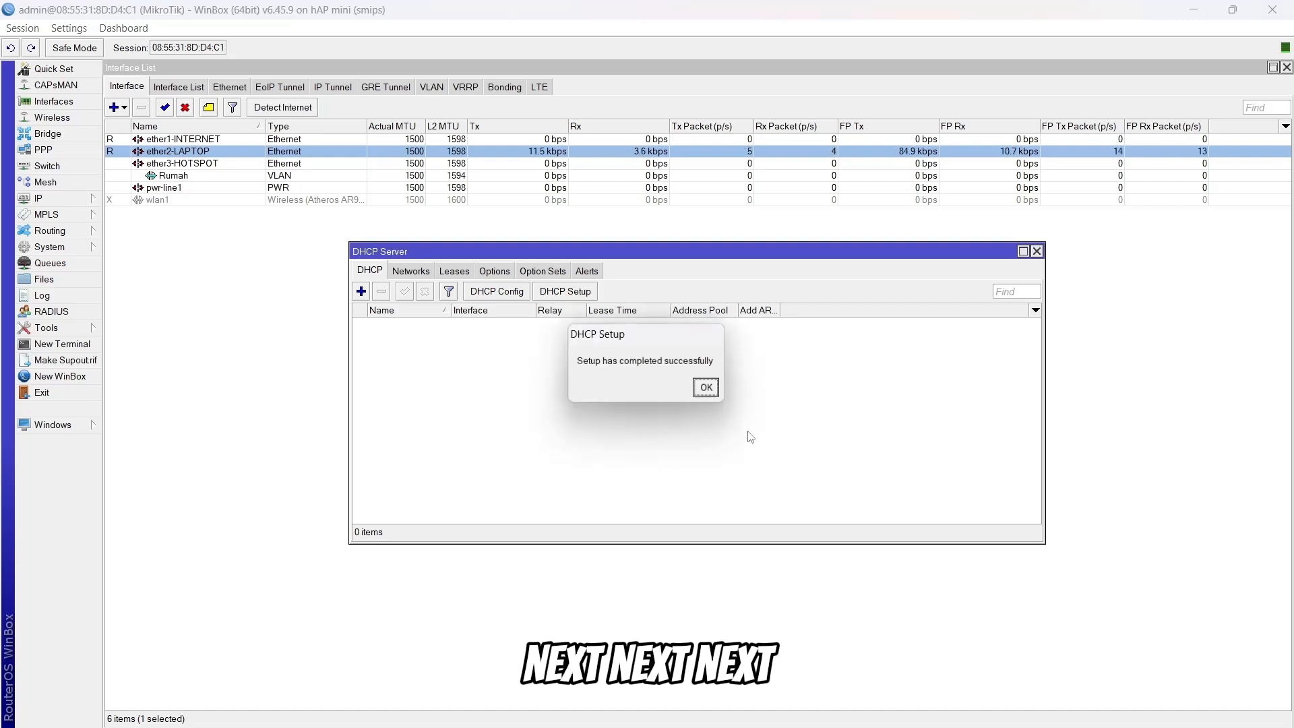
click(706, 388)
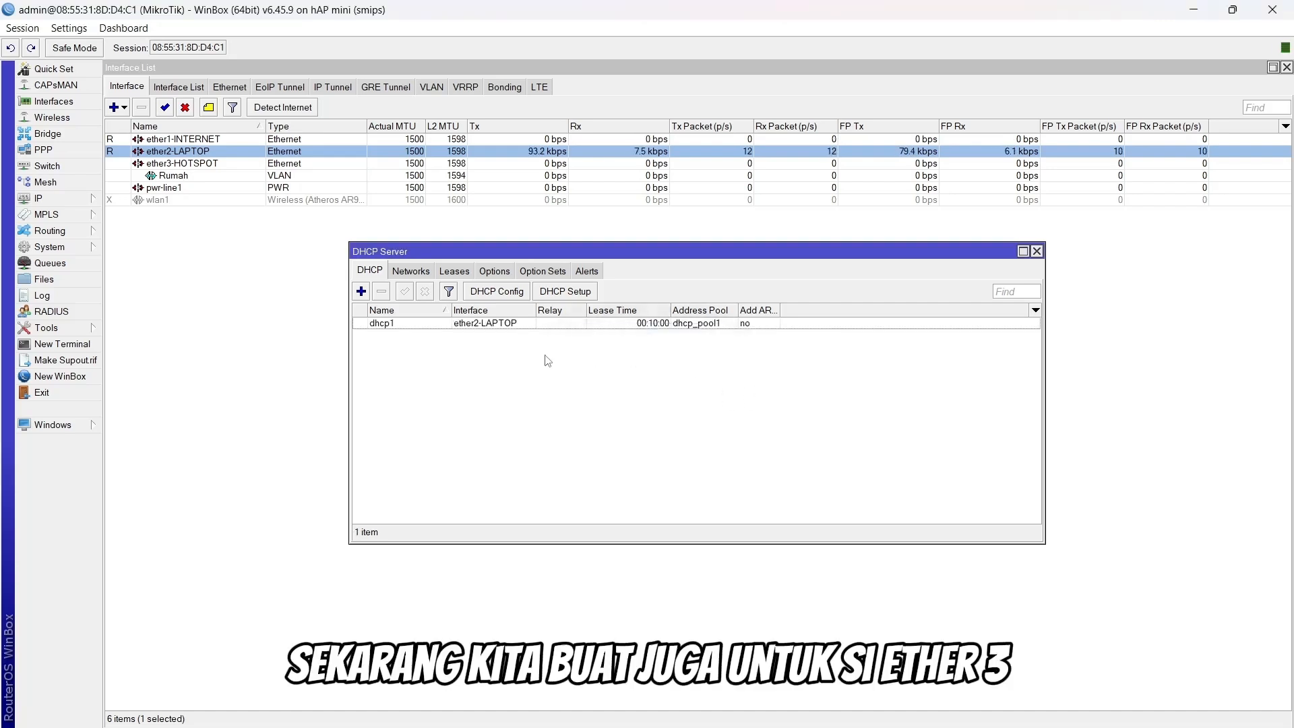
Step: Discard a stray new-server entry, then run DHCP Setup on ether3-HOTSPOT with gateway 192.168.200.1 and defaults
click(361, 291)
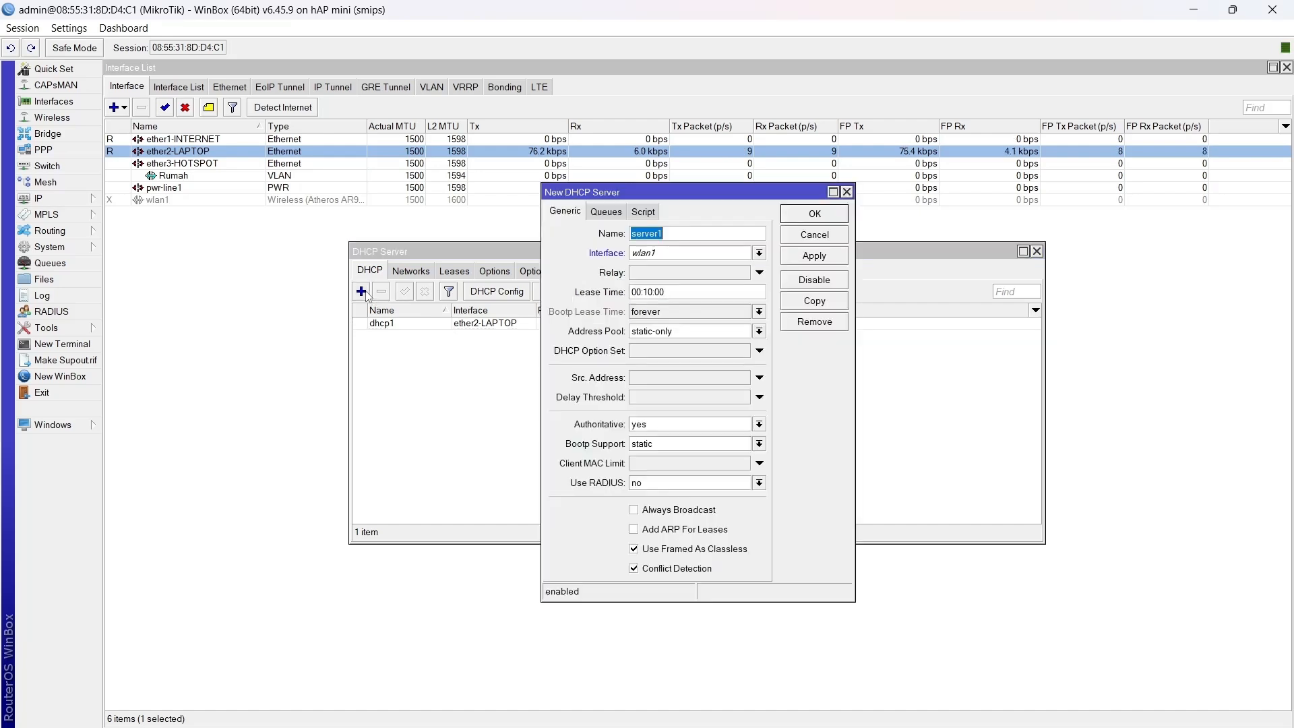
click(846, 193)
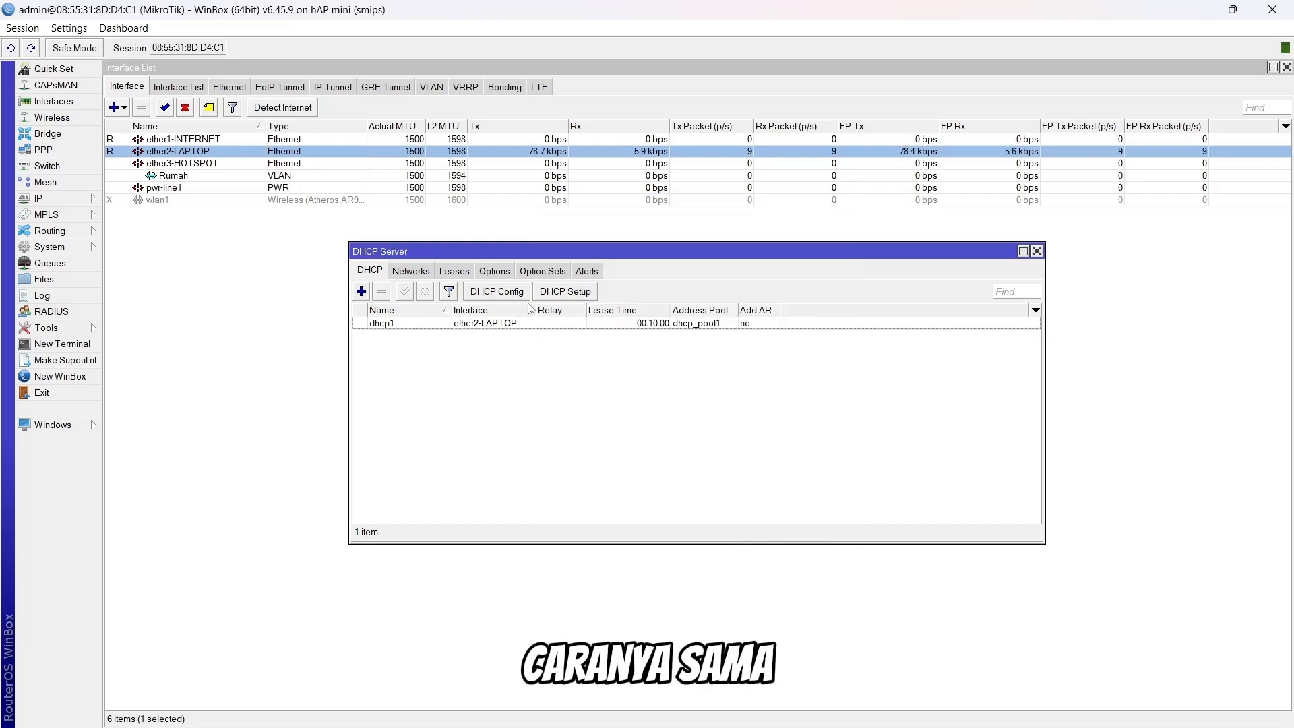
click(561, 291)
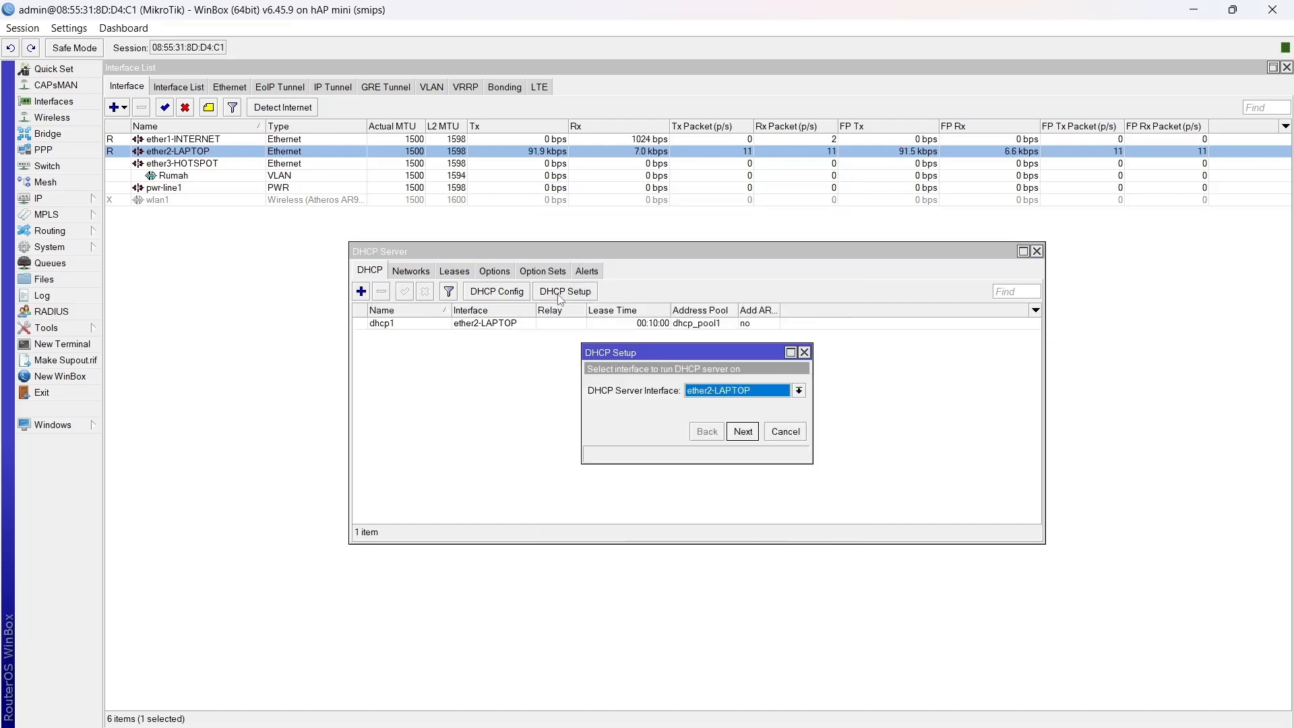
click(799, 391)
click(740, 437)
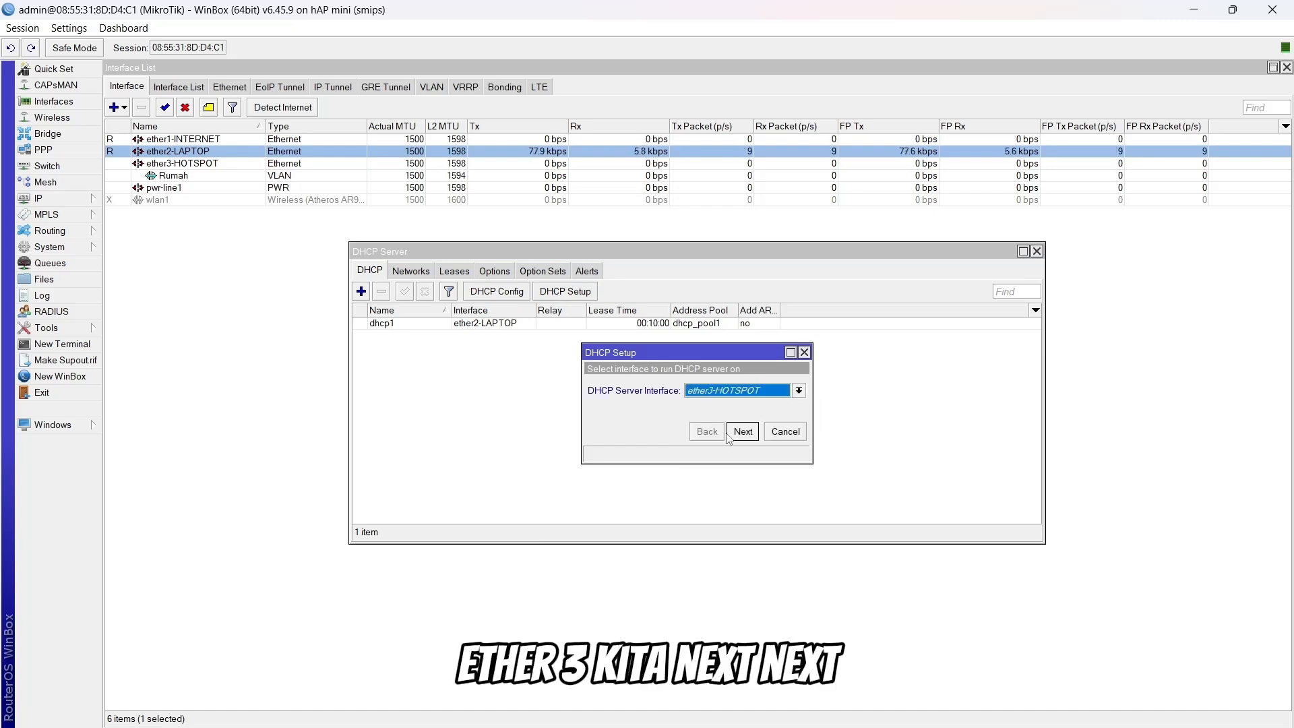
click(743, 431)
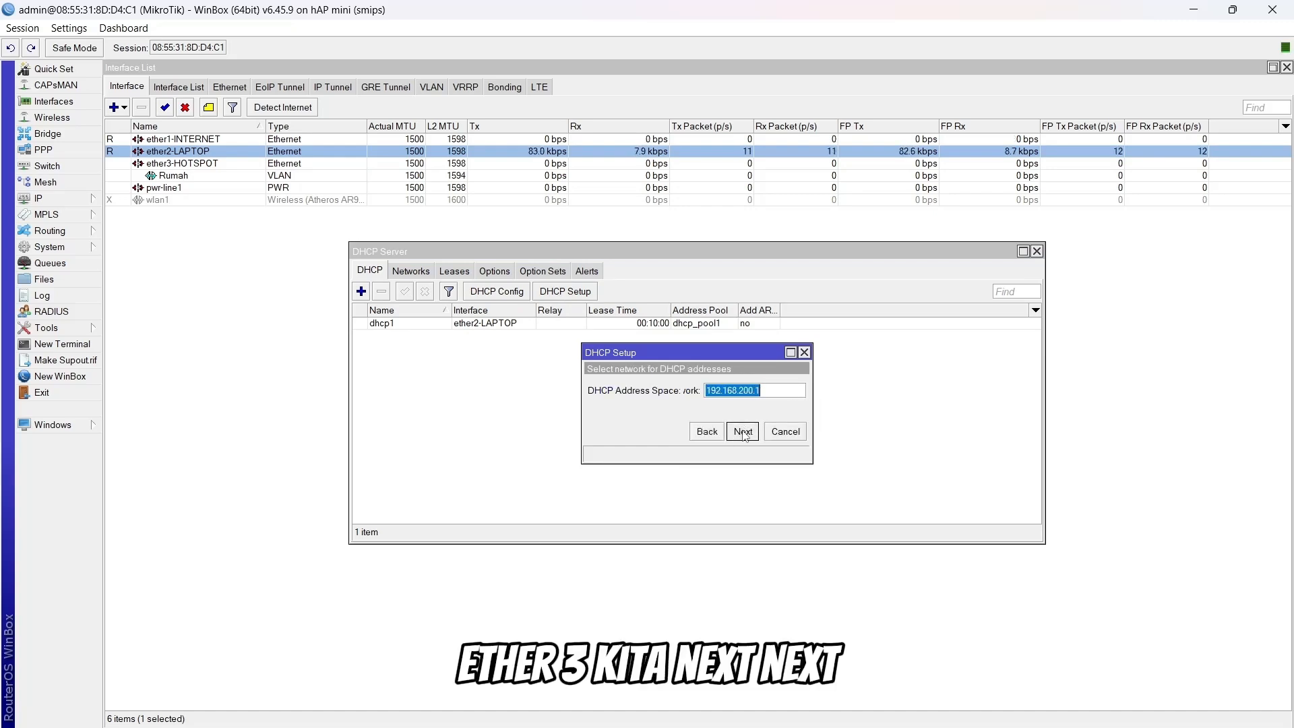
click(743, 432)
click(742, 432)
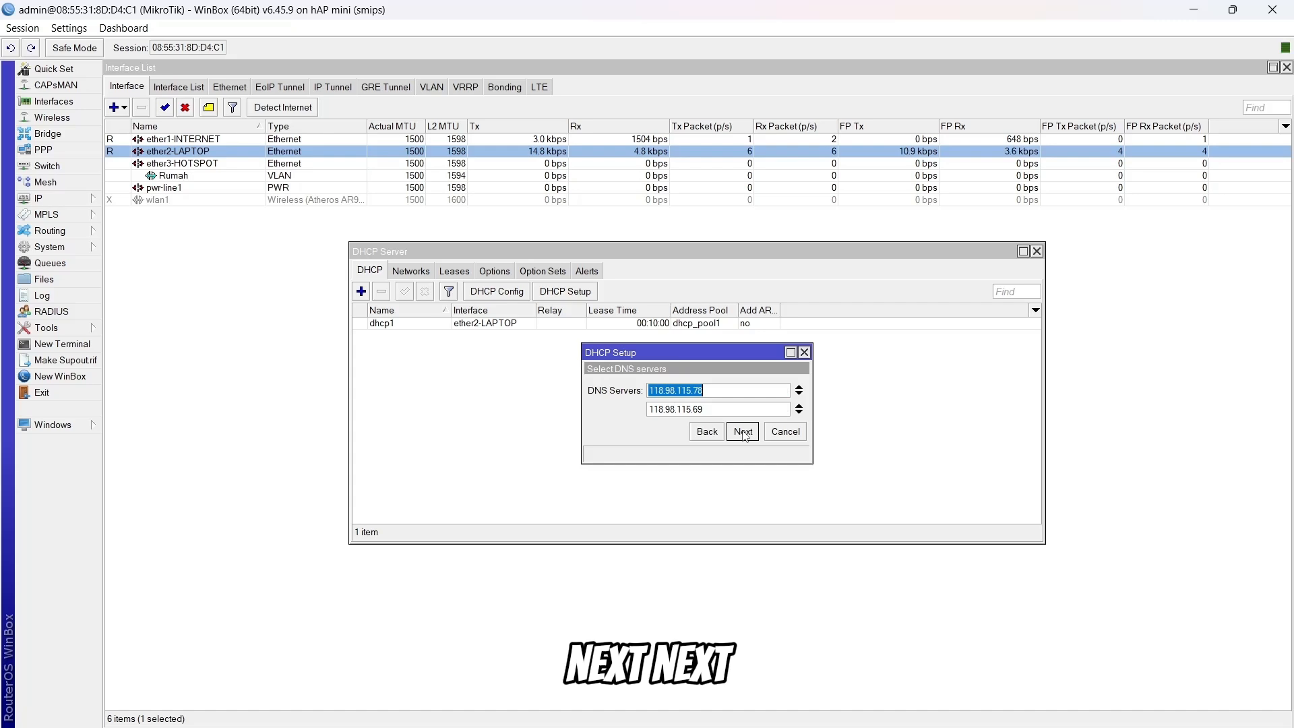
click(742, 431)
click(743, 431)
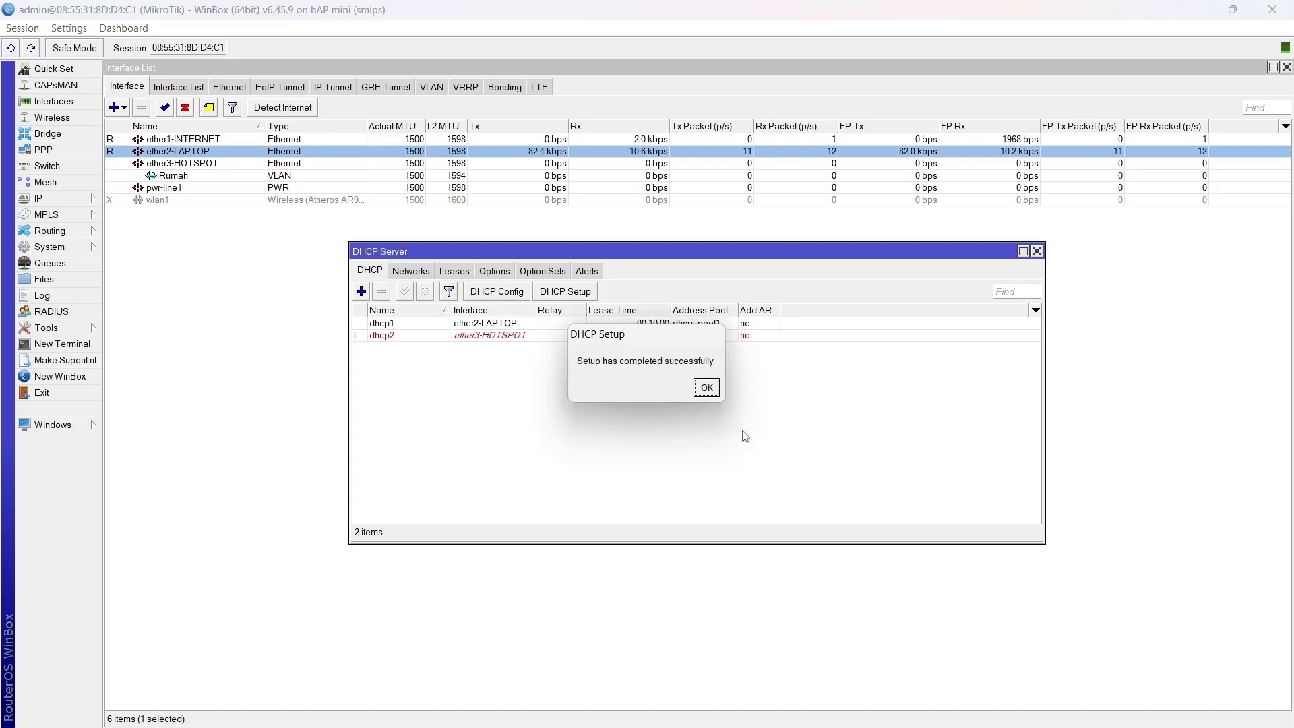
click(707, 389)
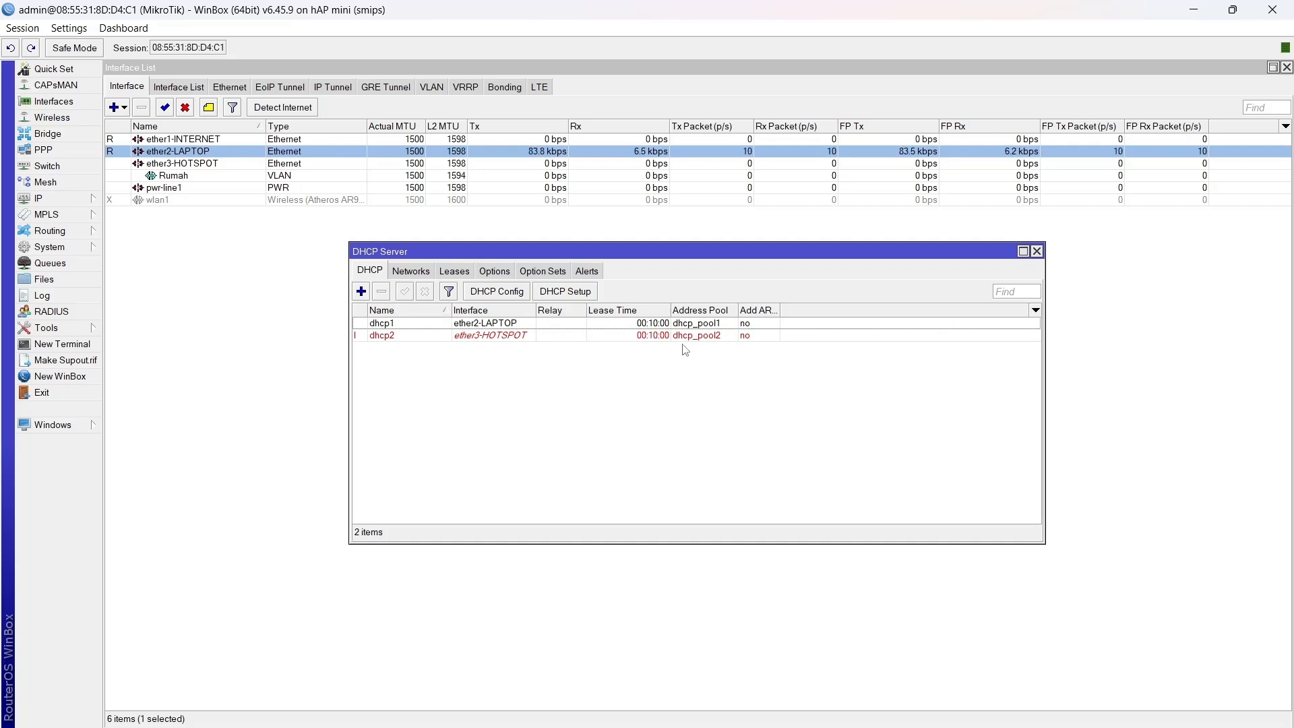
Step: Run DHCP Setup on the Rumah VLAN with gateway 192.168.10.1 and defaults, then close the DHCP Server list
click(565, 291)
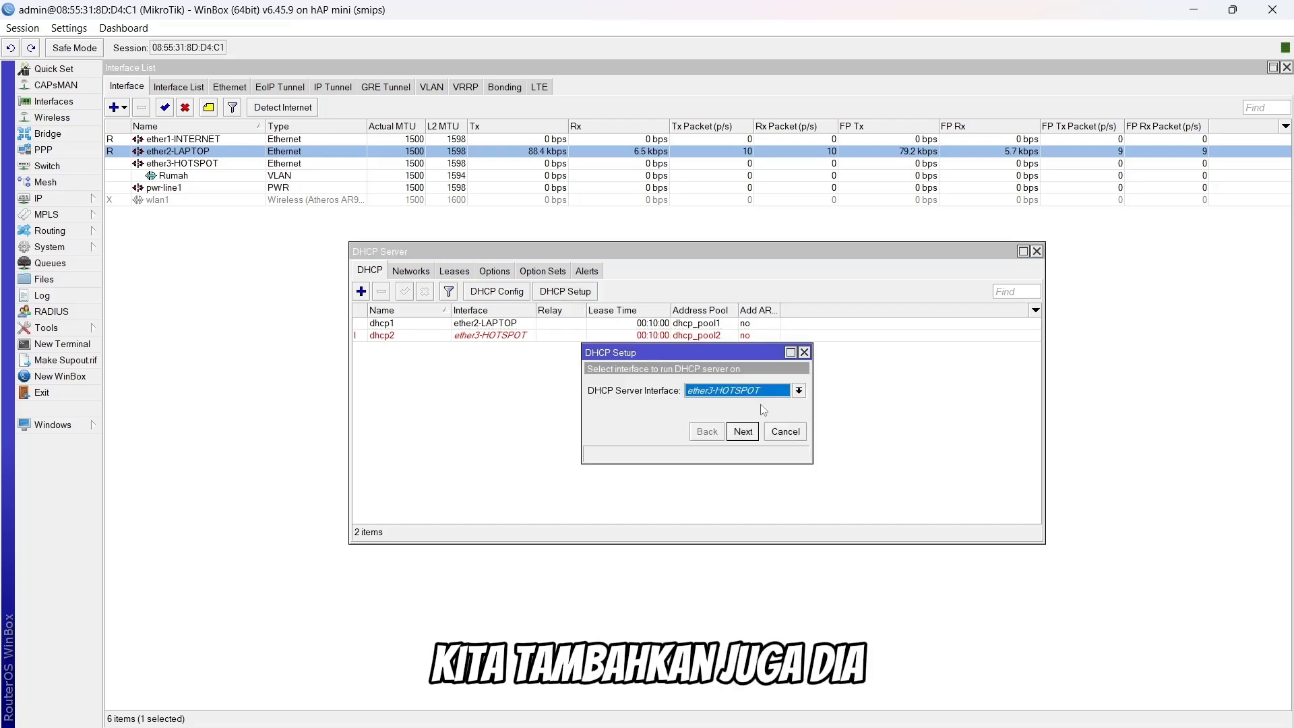
click(798, 391)
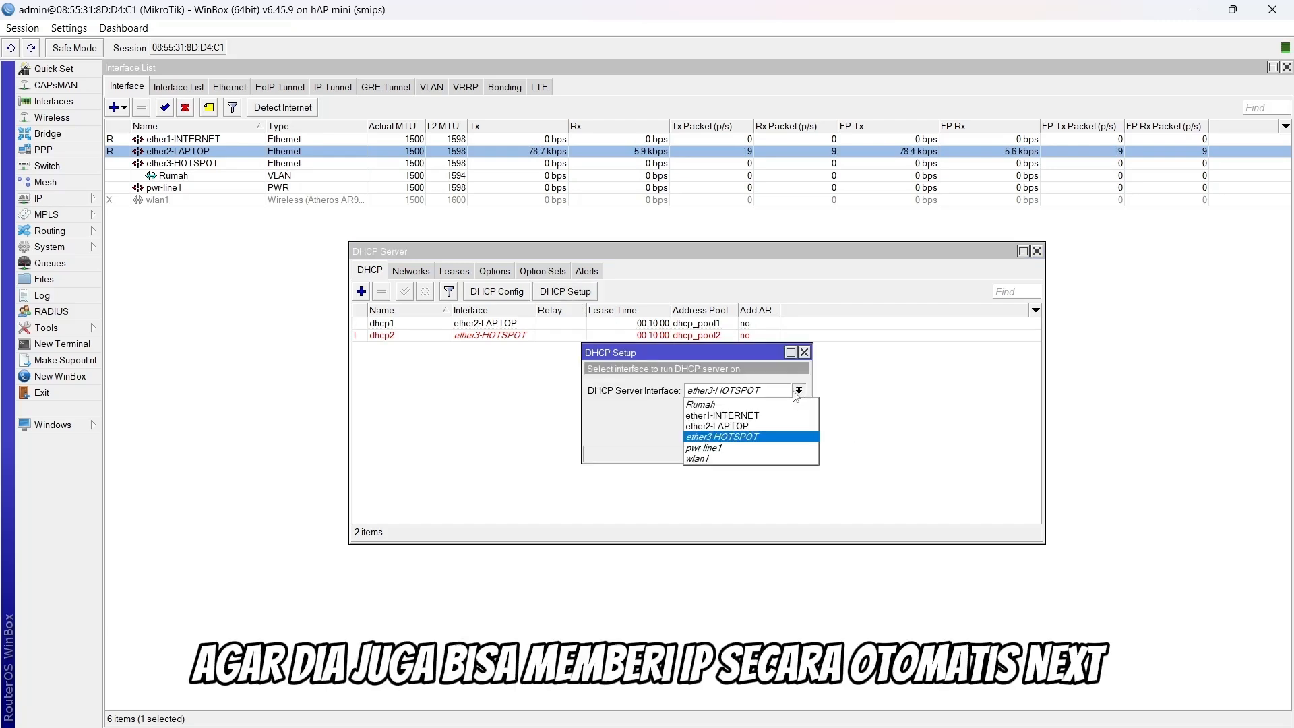
click(734, 404)
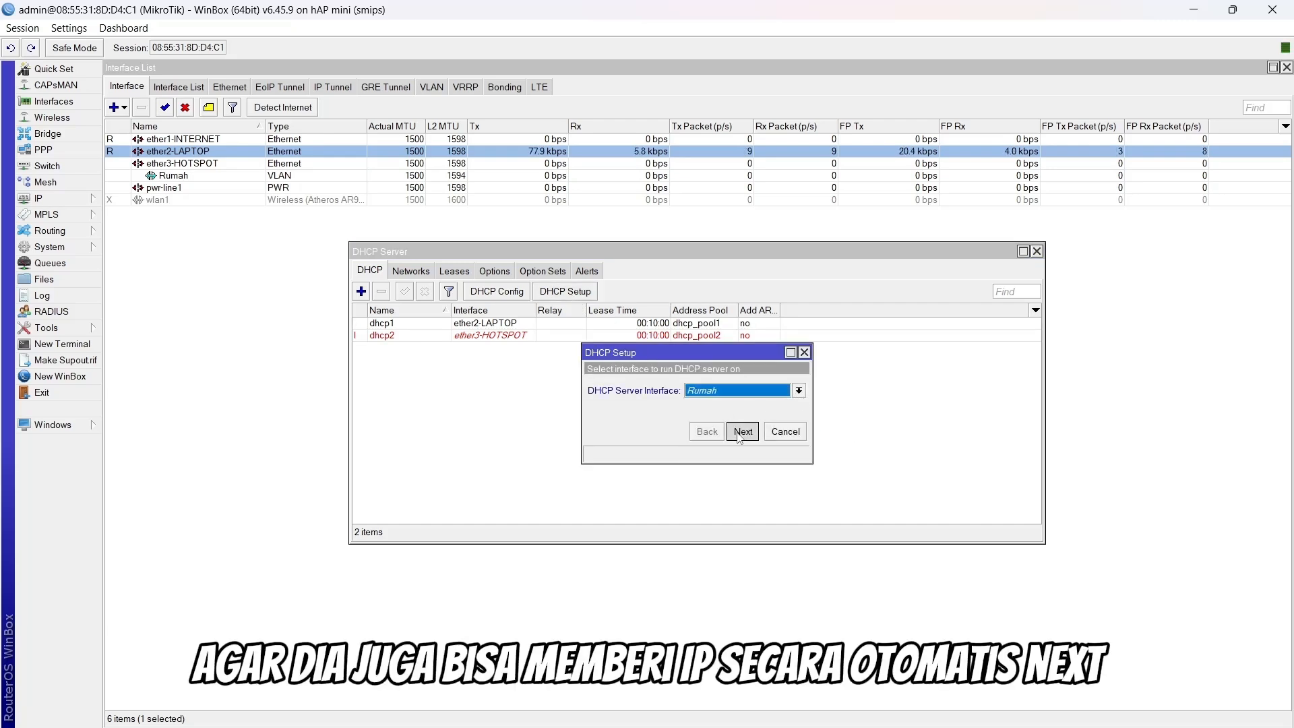
click(742, 432)
click(740, 435)
click(741, 433)
click(741, 433)
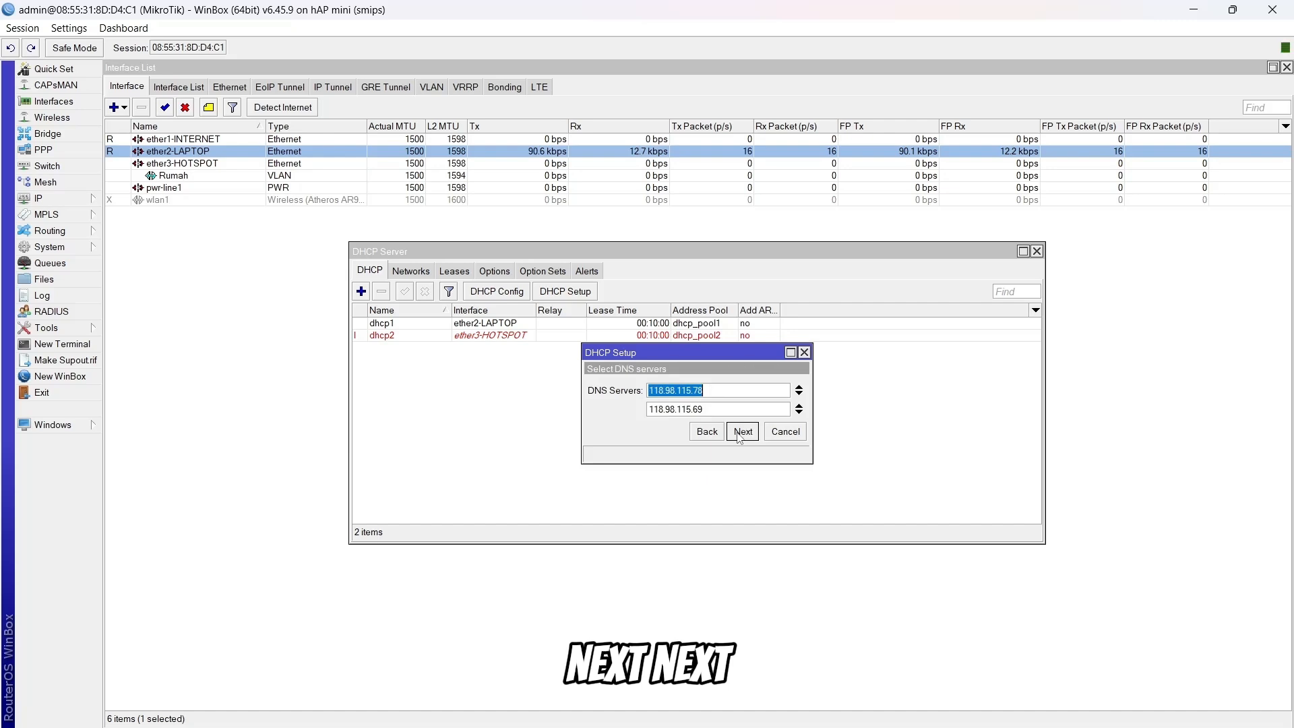
click(741, 434)
click(741, 433)
click(703, 389)
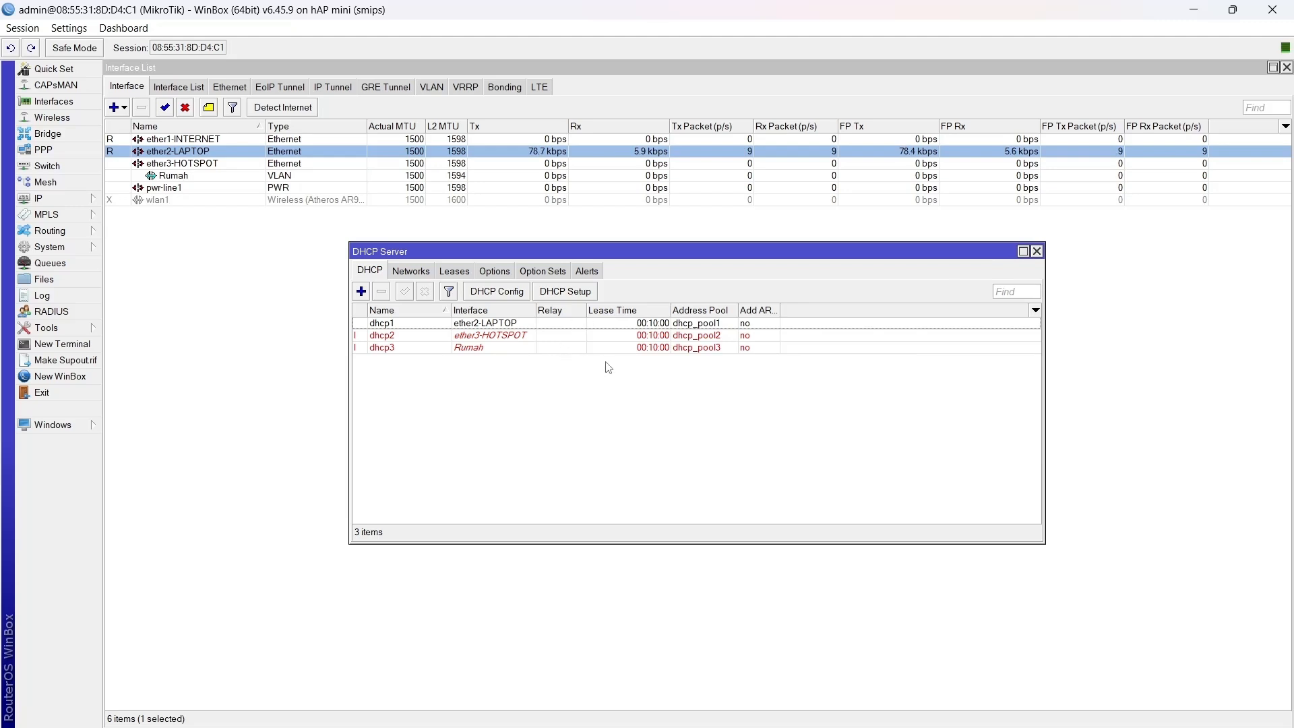
click(1037, 251)
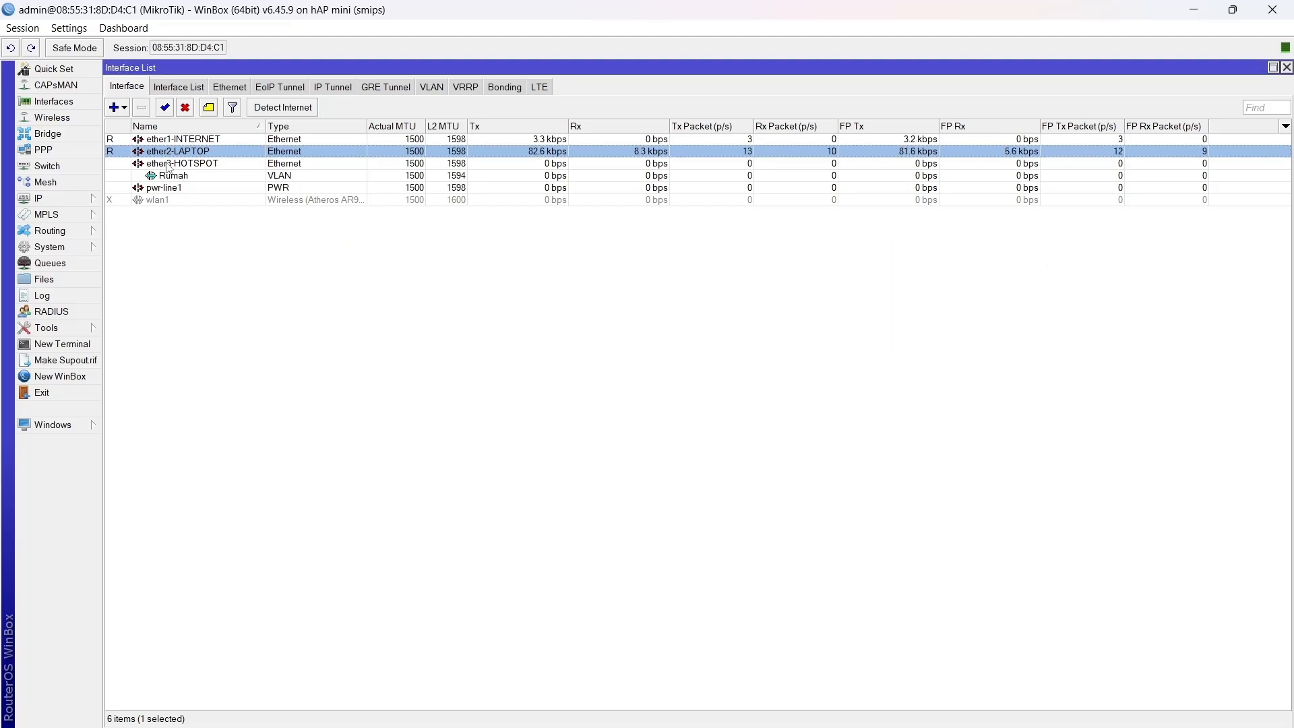
click(173, 140)
click(176, 164)
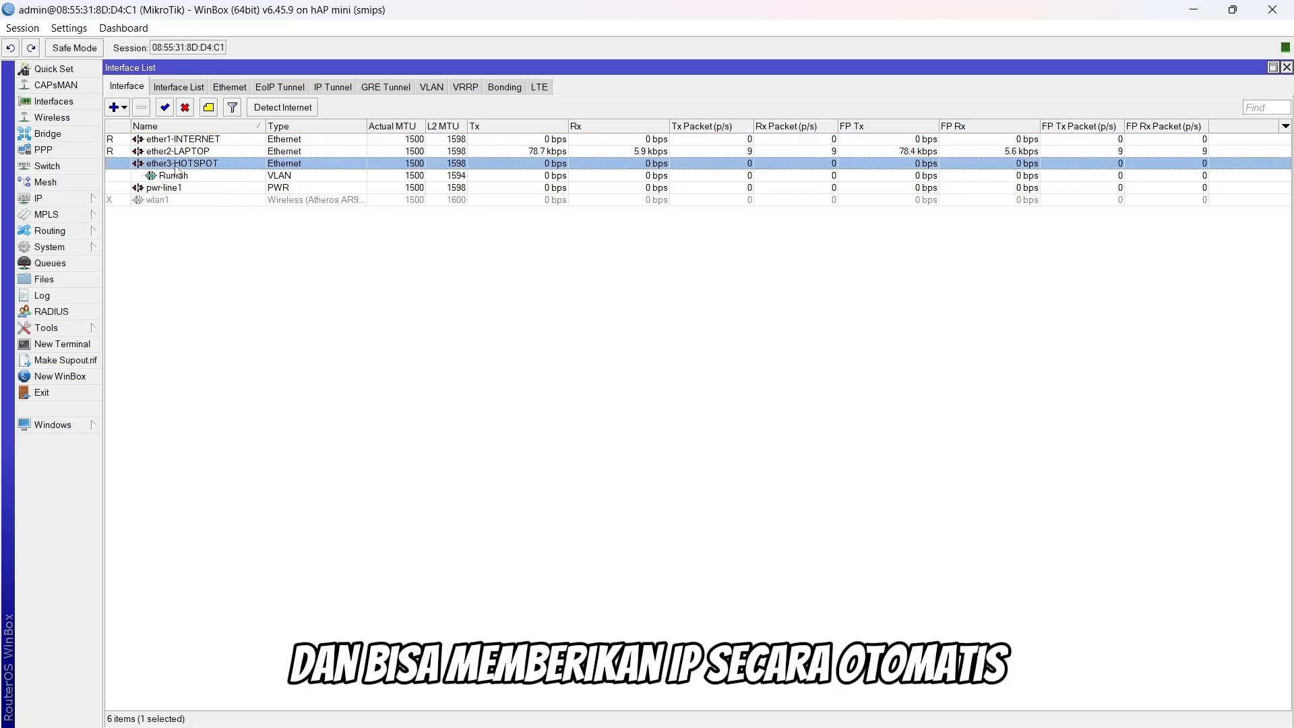
click(177, 139)
click(176, 152)
click(177, 176)
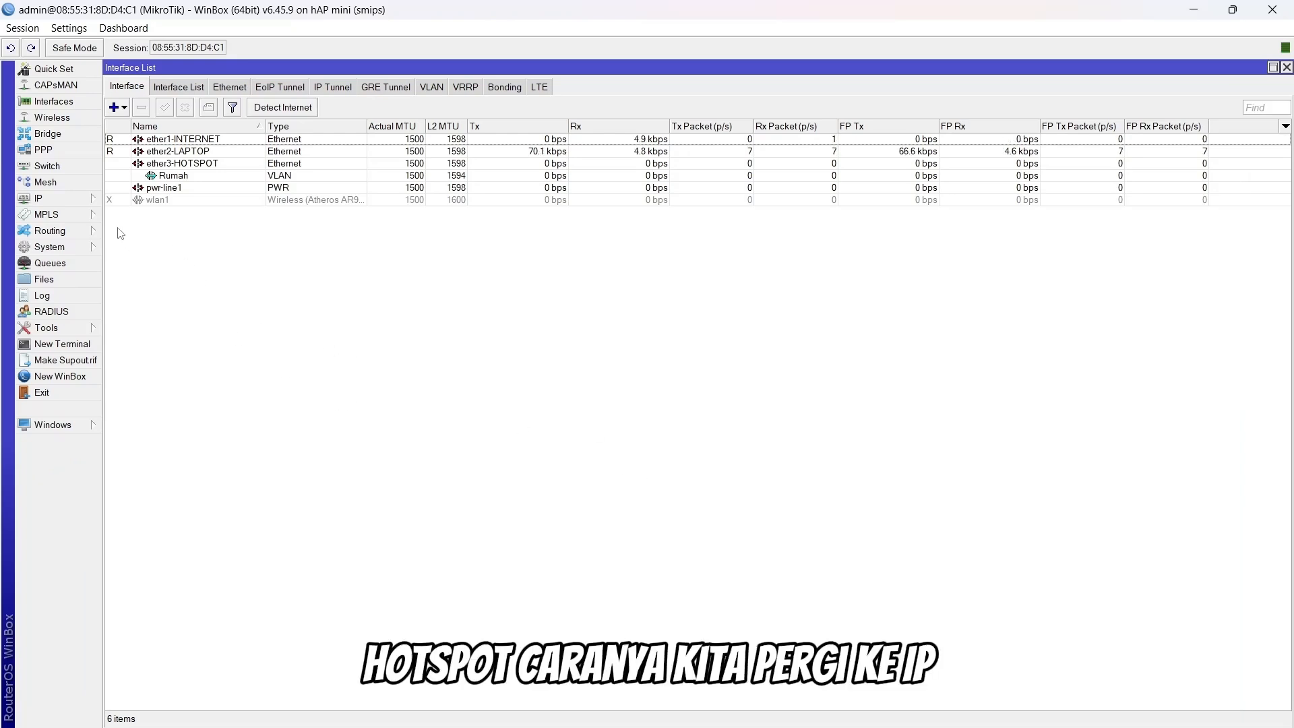
Step: Start Hotspot Setup on ether3-HOTSPOT: 192.168.200.1/24 with masquerade, default pool, no certificate, no SMTP
click(85, 199)
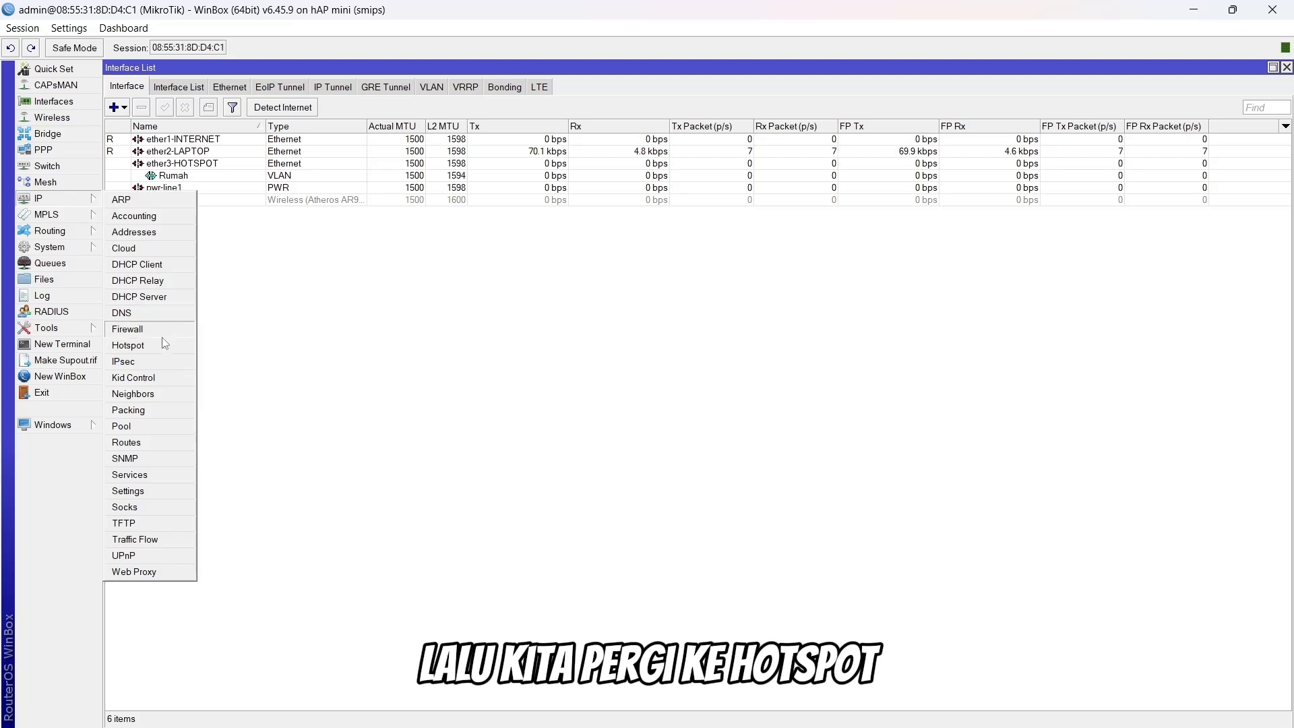
click(144, 346)
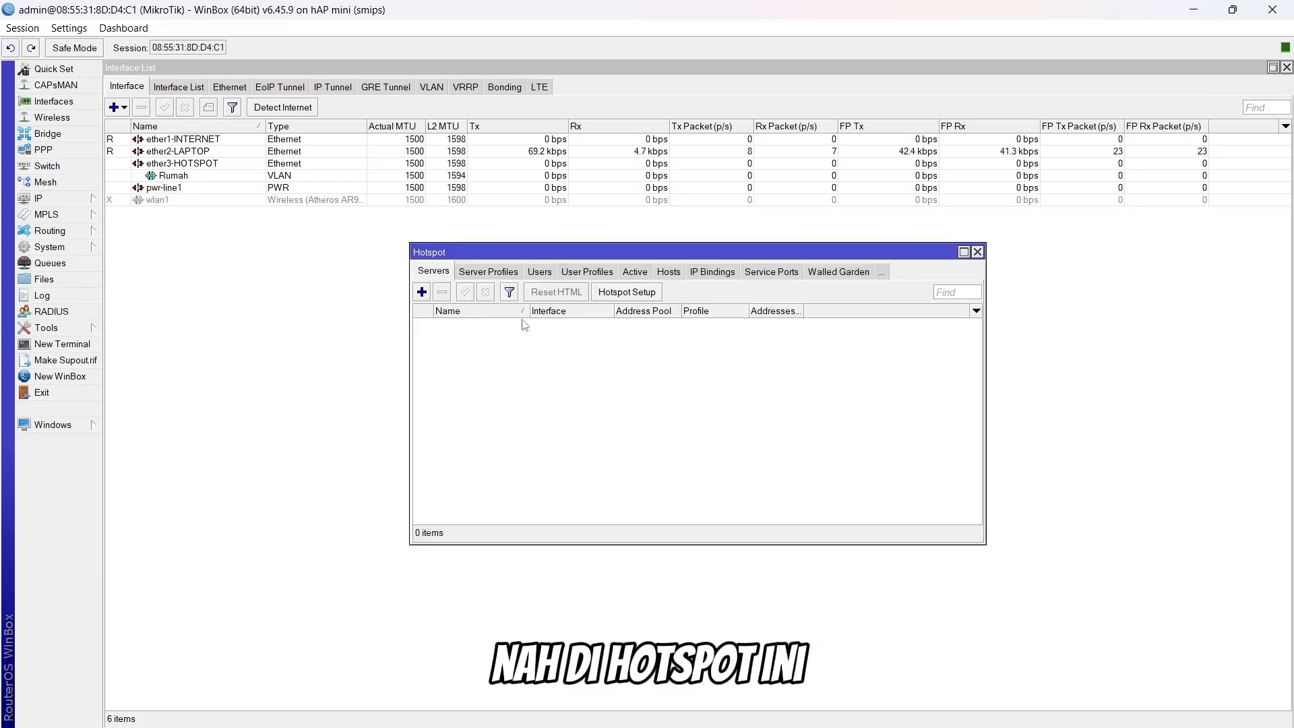
click(622, 297)
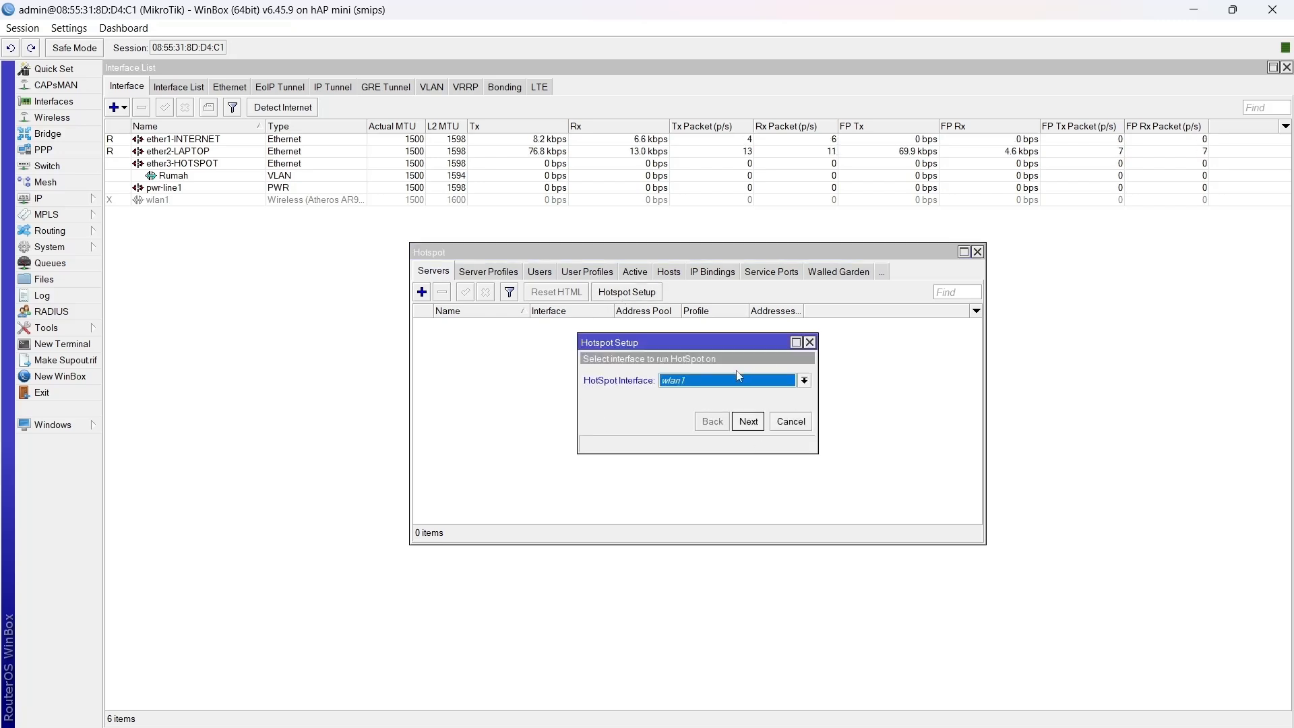
click(803, 381)
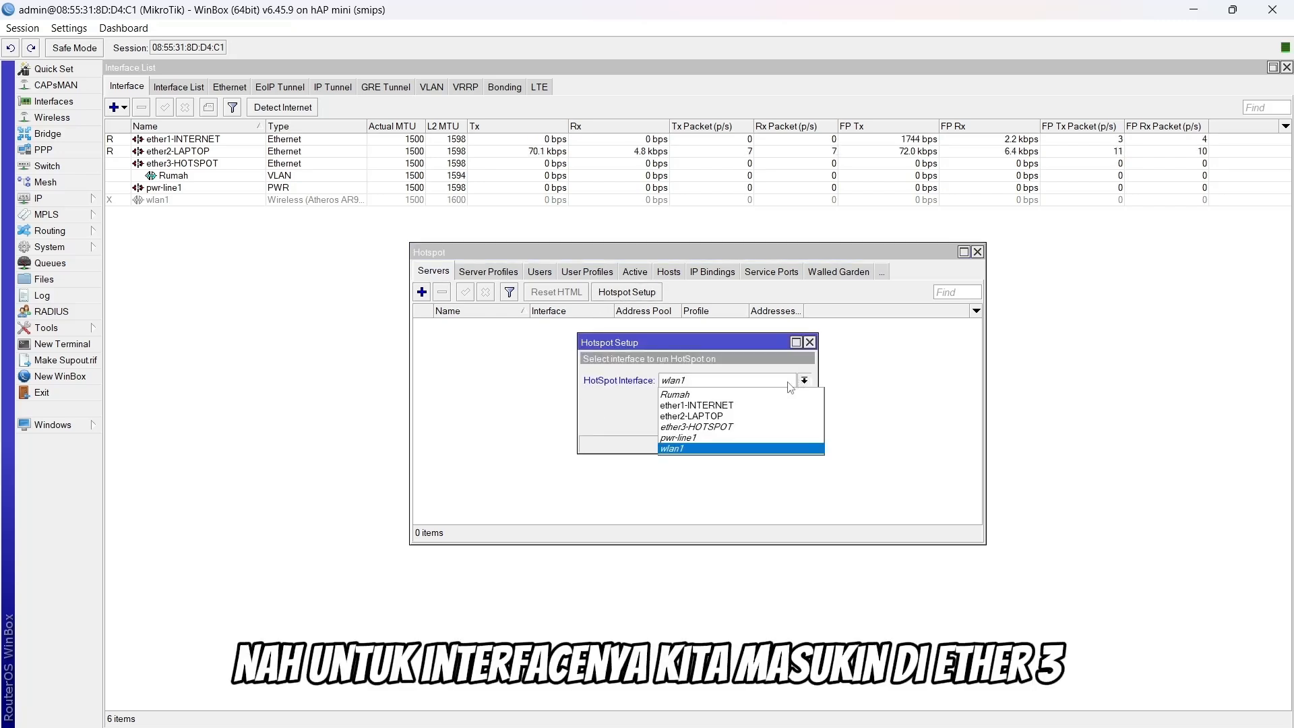
click(715, 426)
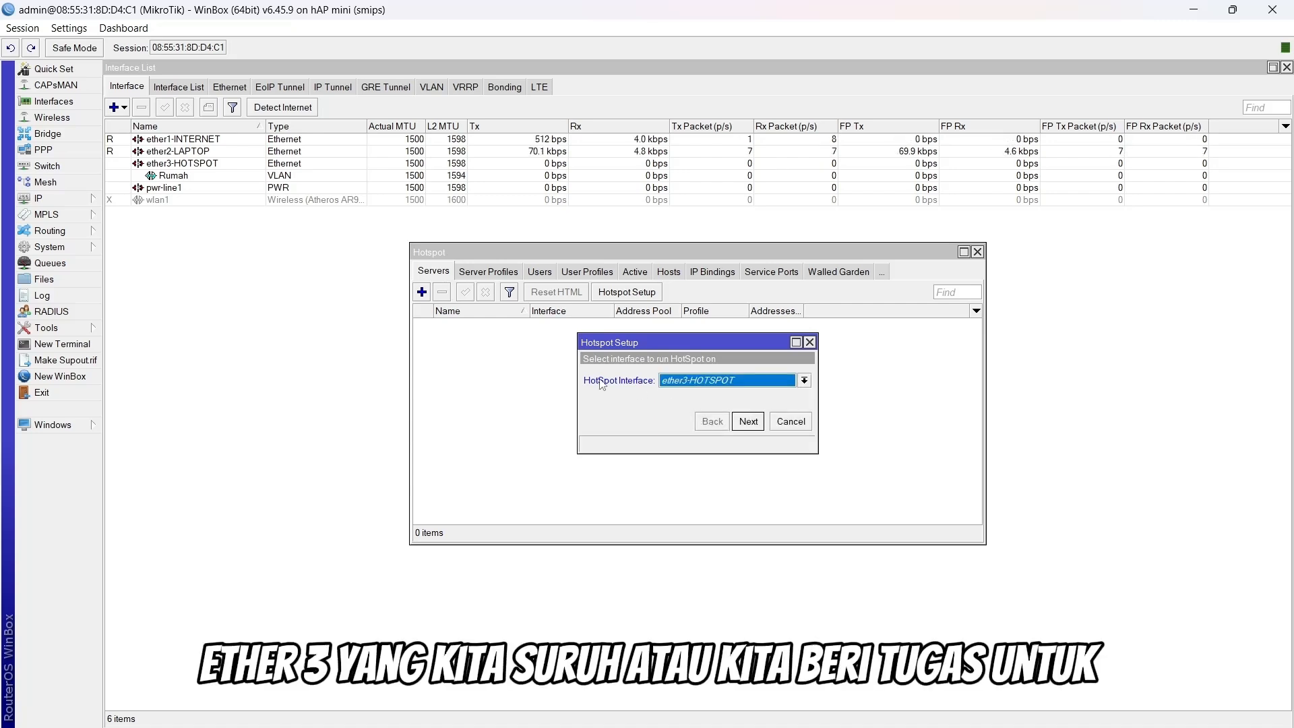
click(748, 422)
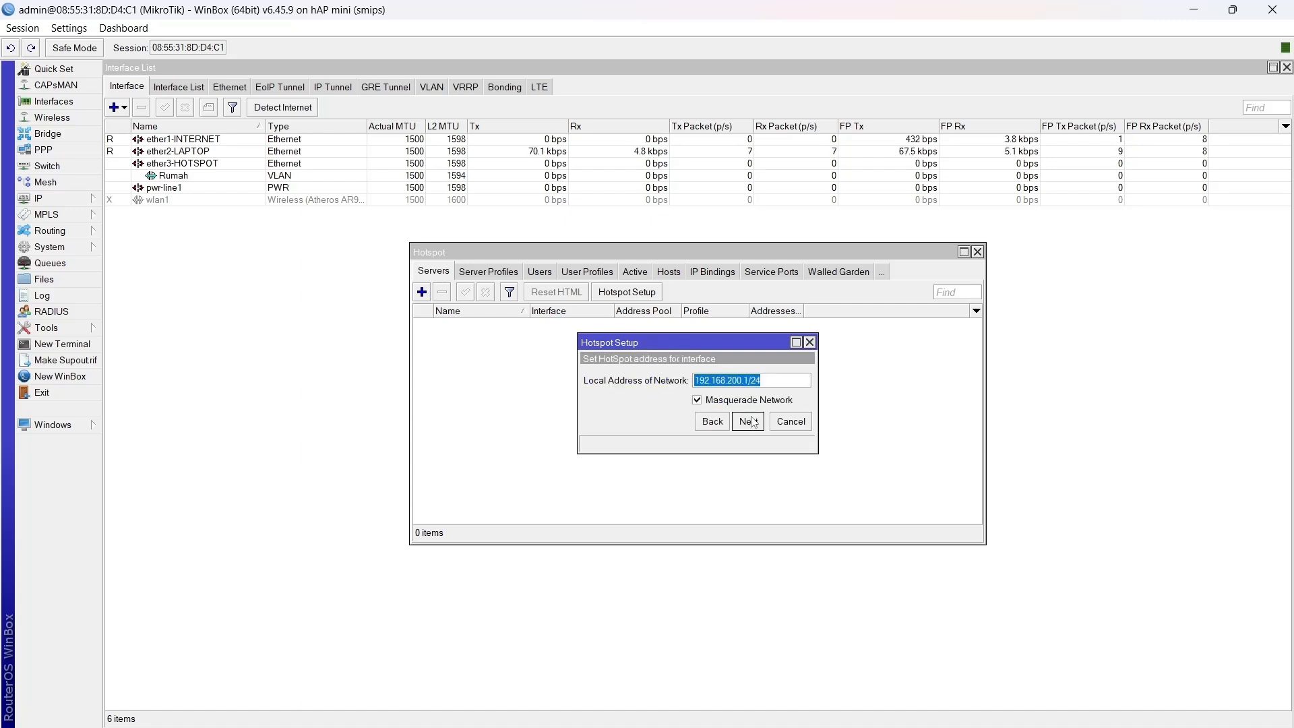
click(749, 422)
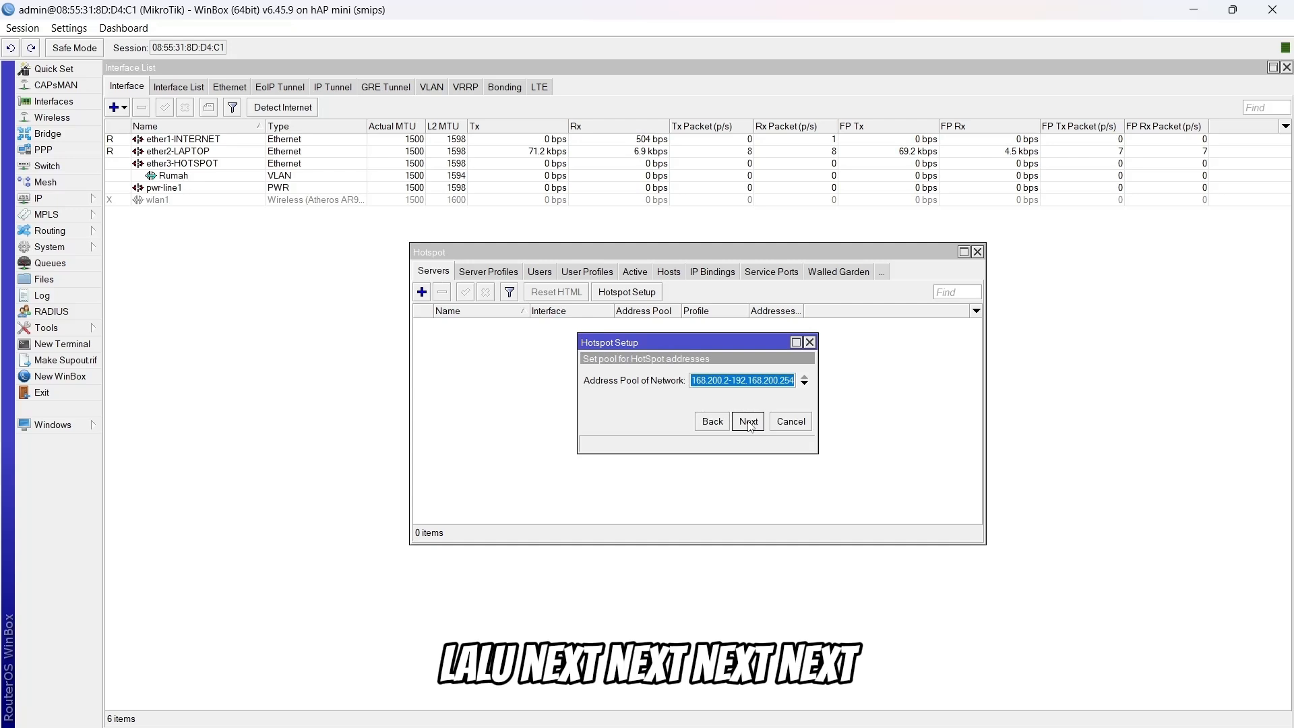
click(749, 422)
click(749, 422)
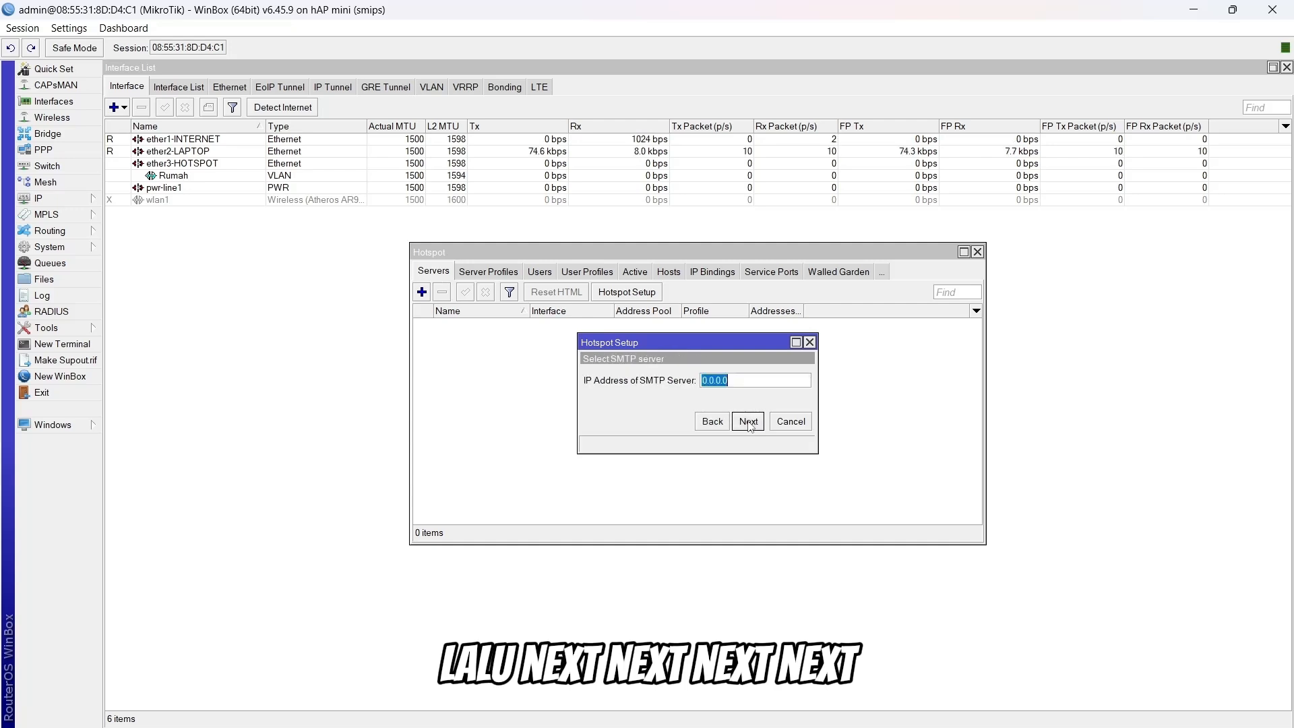
click(749, 422)
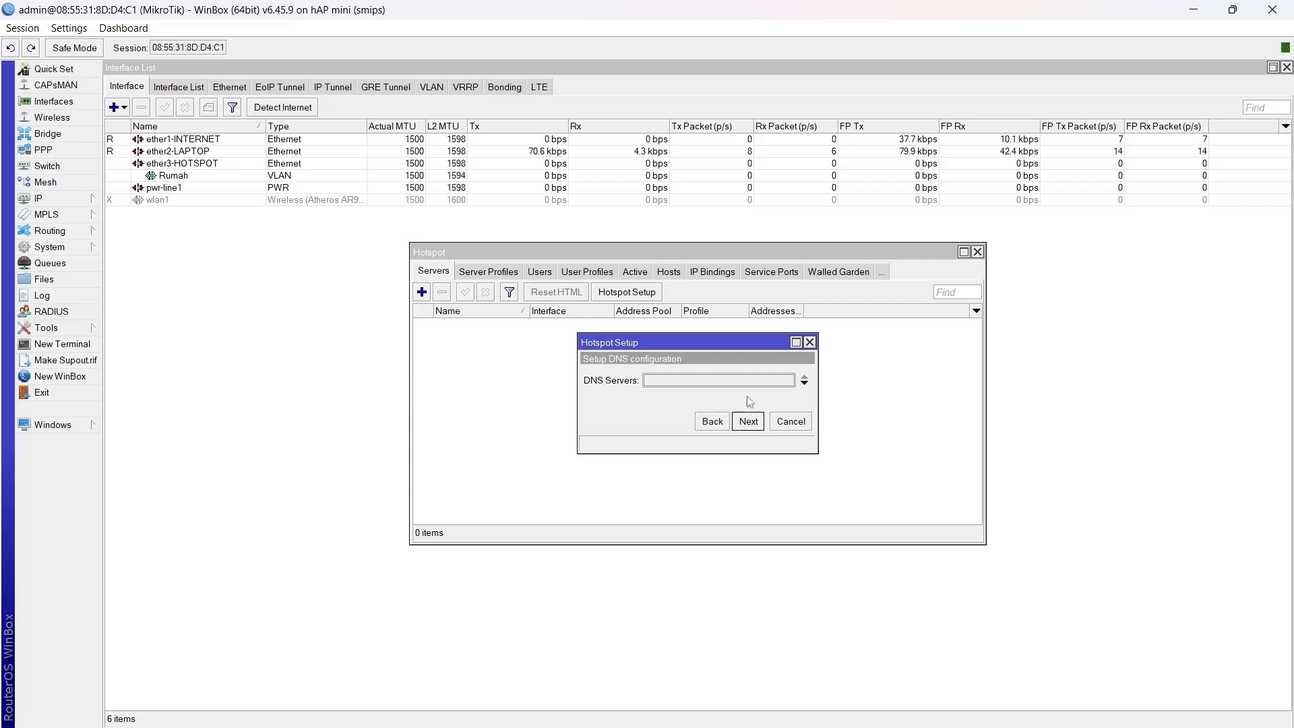
Step: Replace the 0.0.0.0 placeholder with 8.8.8.8, add 8.8.4.4 as the second server, and continue
click(804, 383)
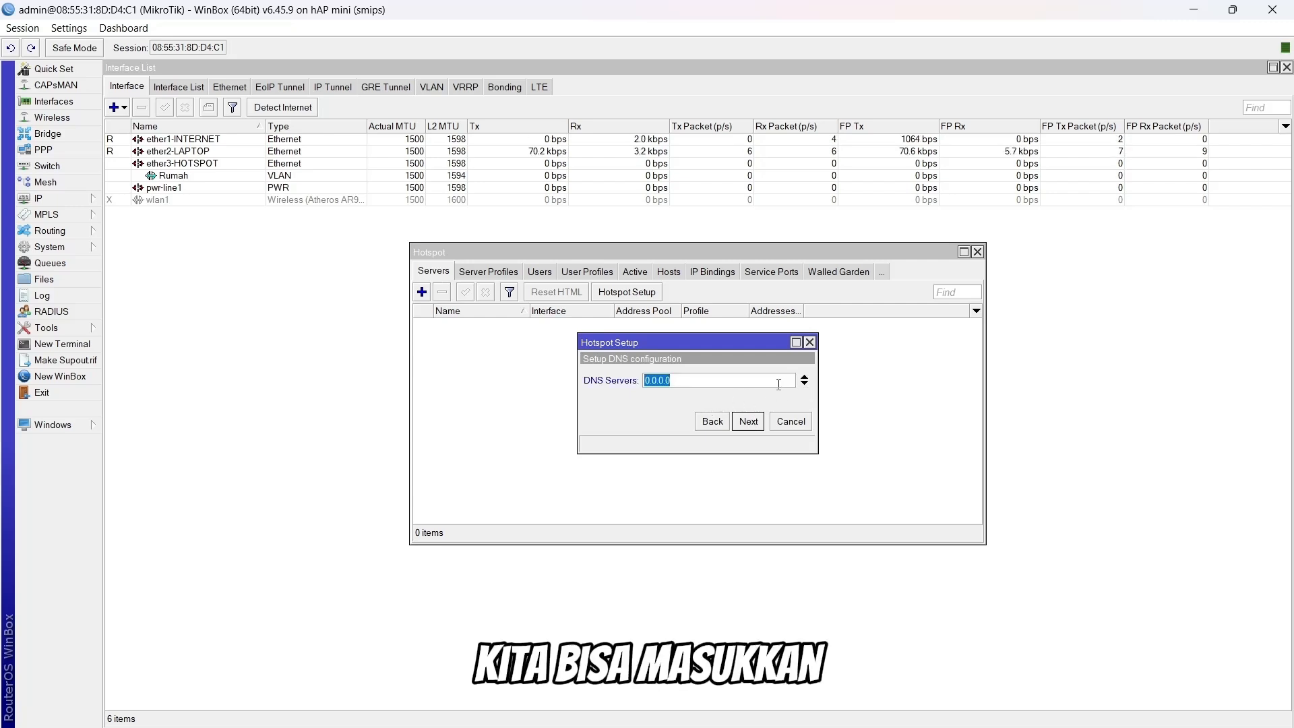
click(704, 380)
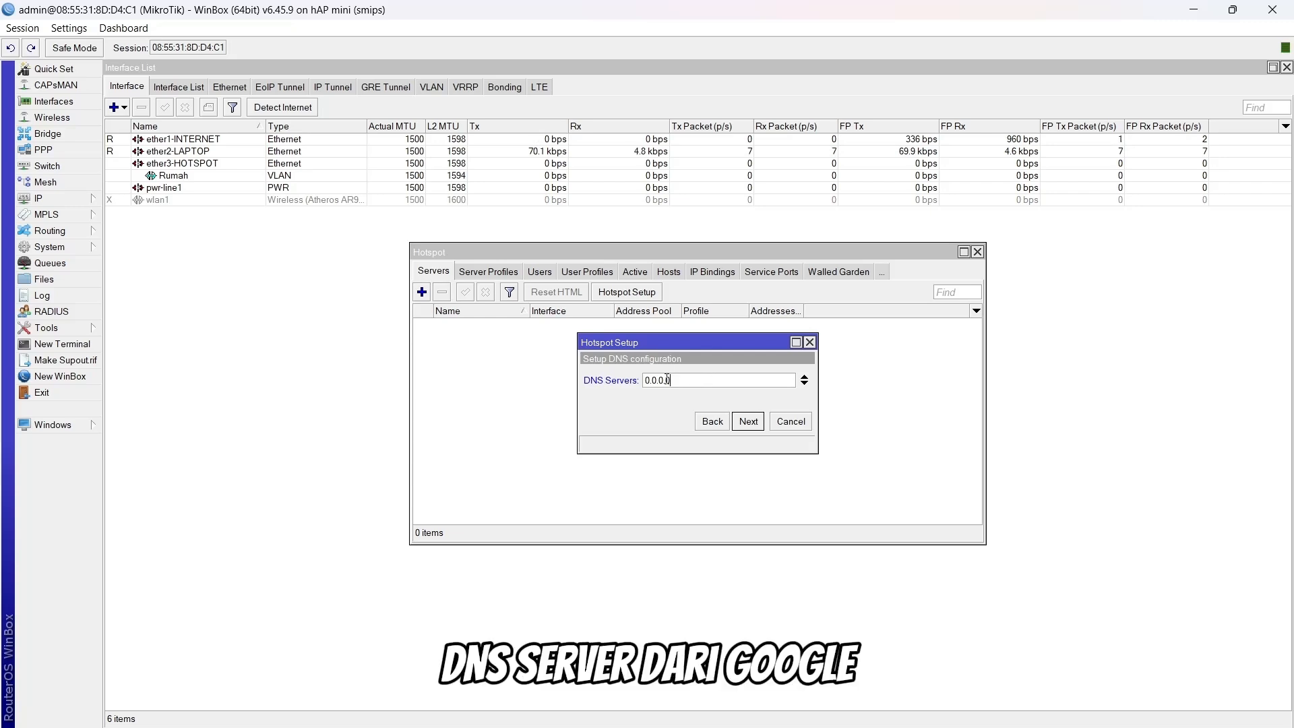
drag(667, 379, 631, 385)
key(BackSpace)
text(8.8)
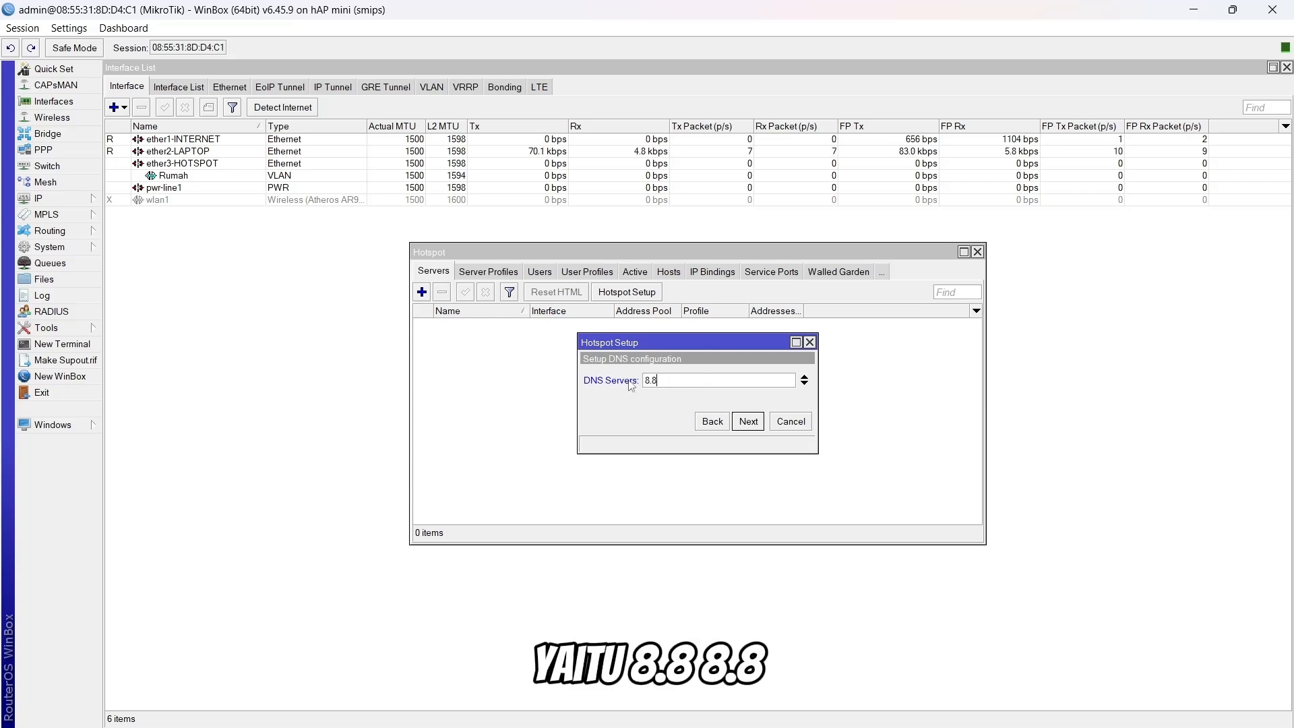
text(.8.)
click(804, 384)
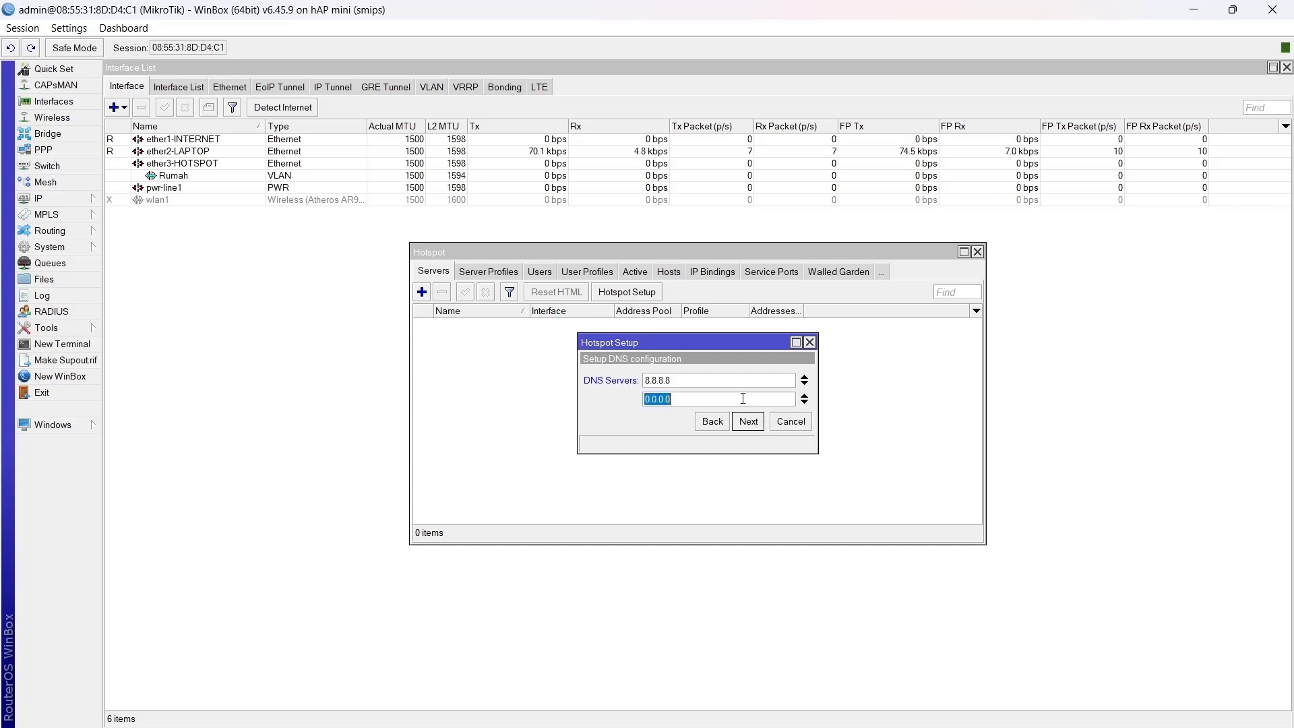
text(8.8.)
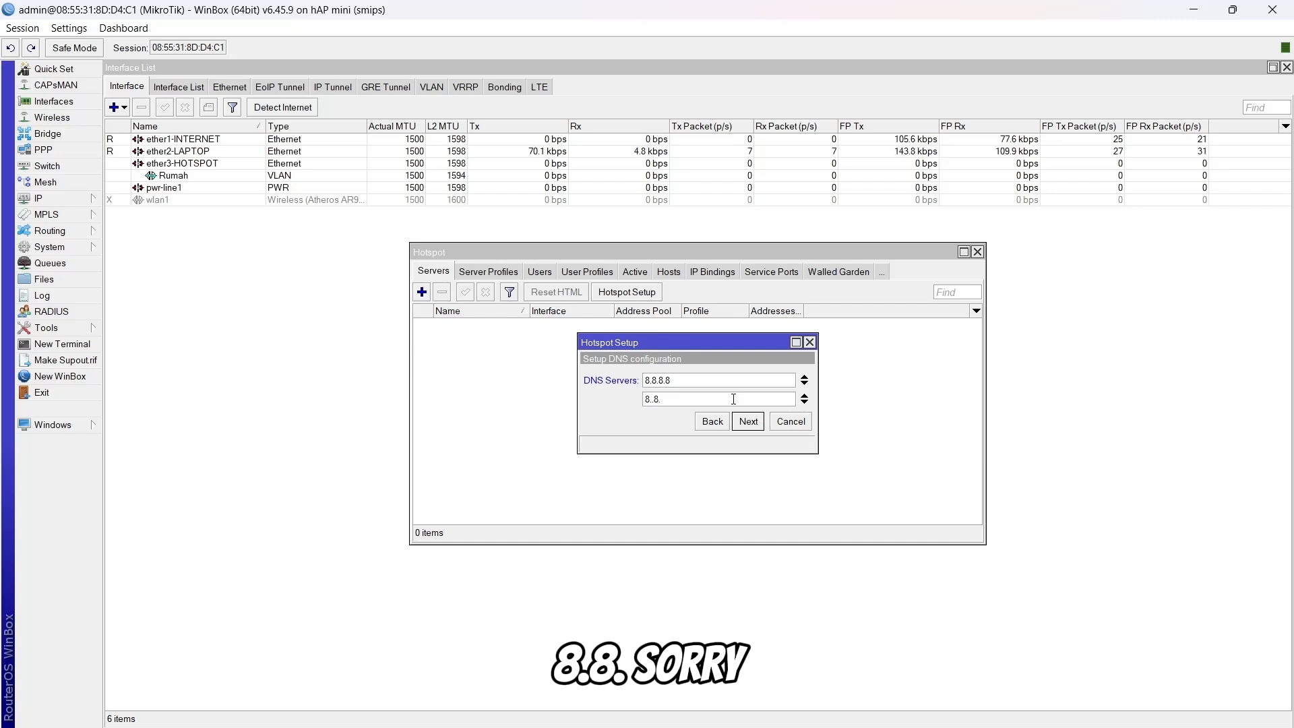
key(BackSpace)
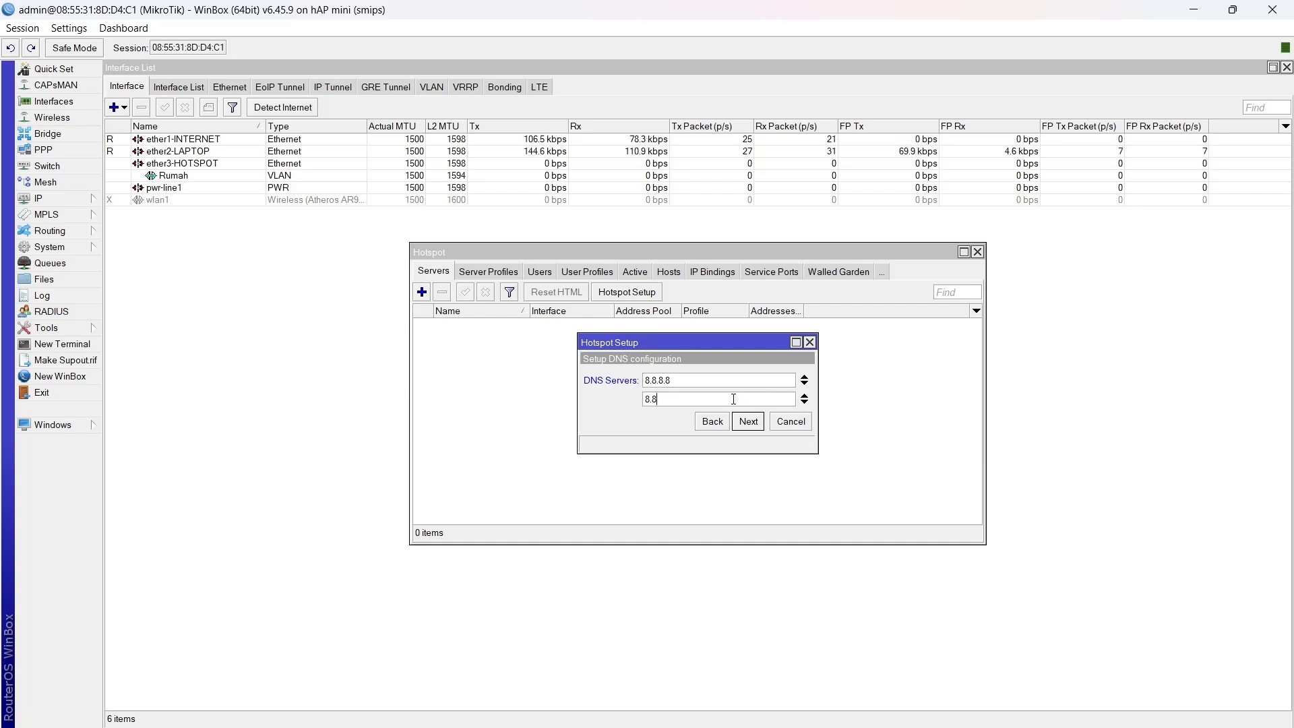
key(BackSpace)
text(.4)
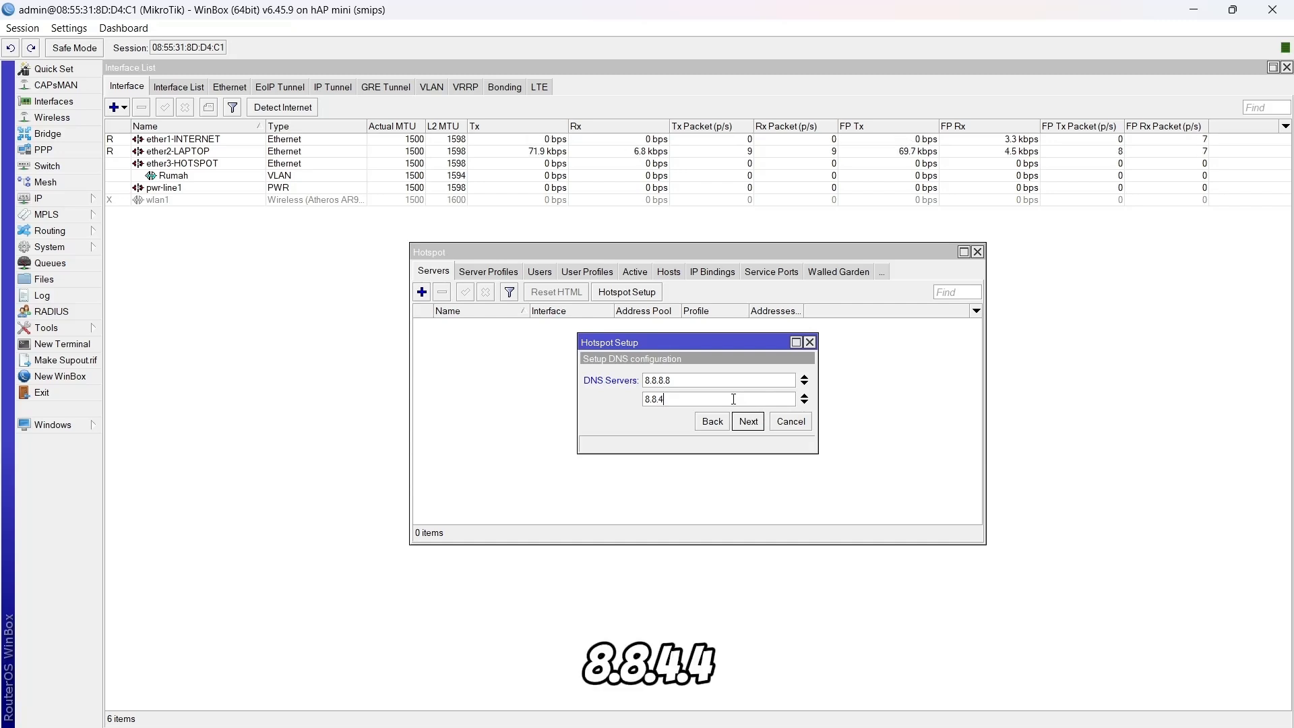
text(.4)
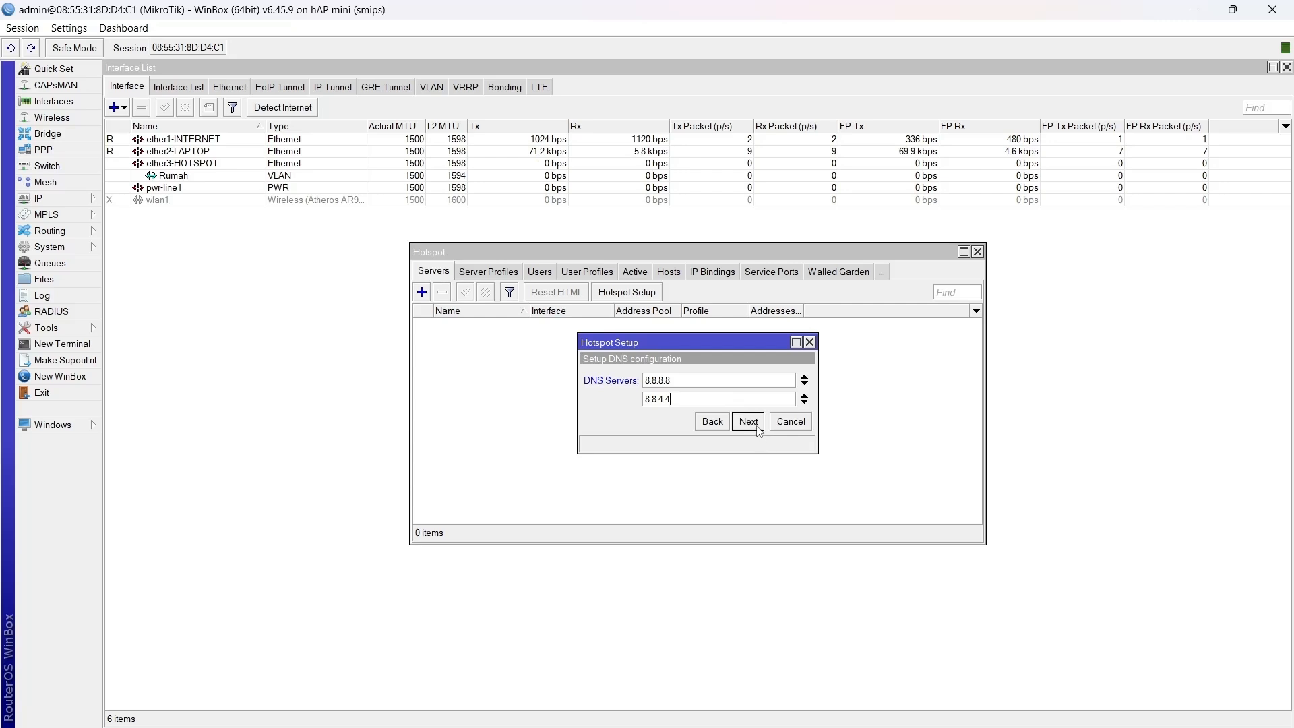
click(756, 427)
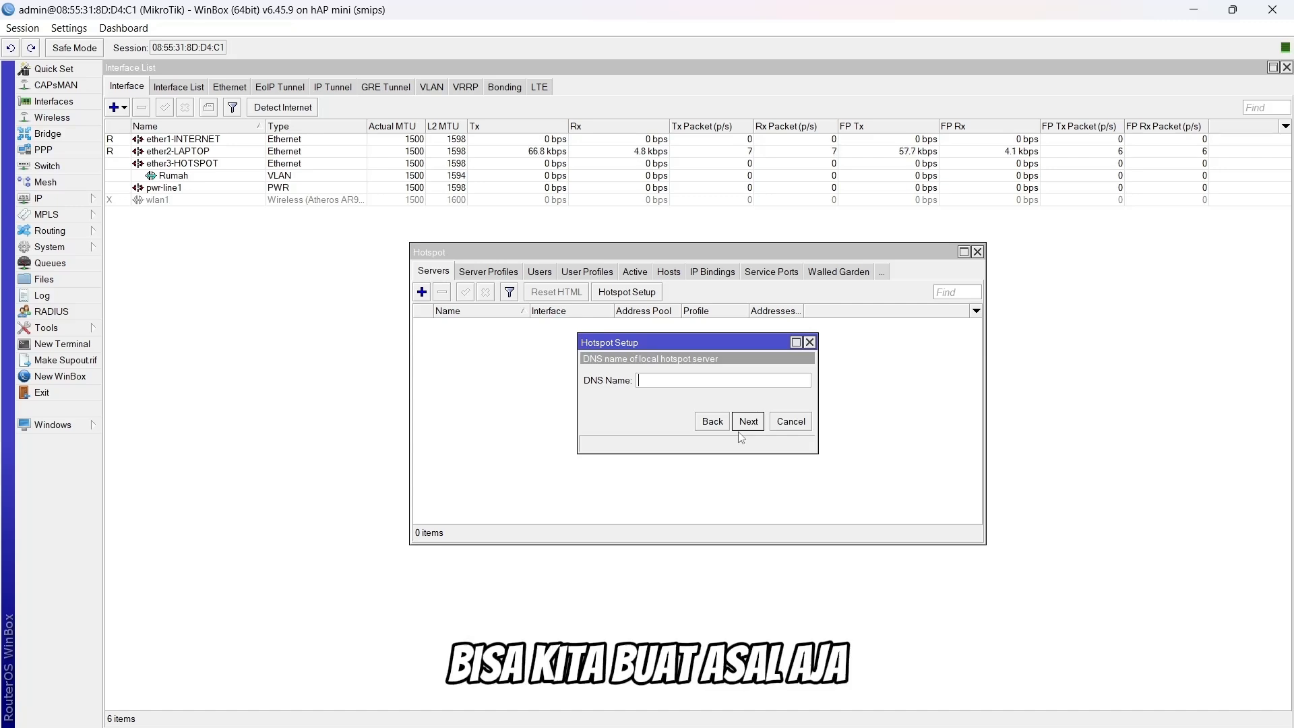
Step: Enter Mikhen.net as the hotspot DNS name and continue
text(M)
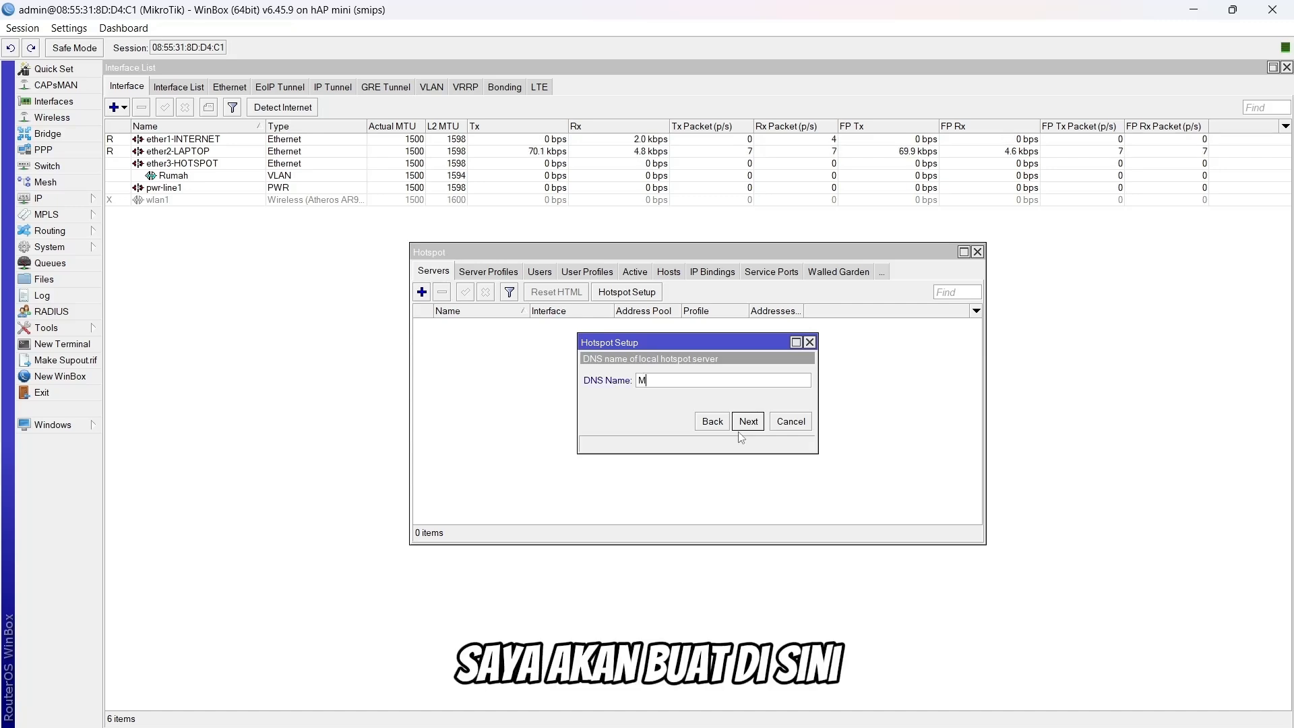
text(ikhen)
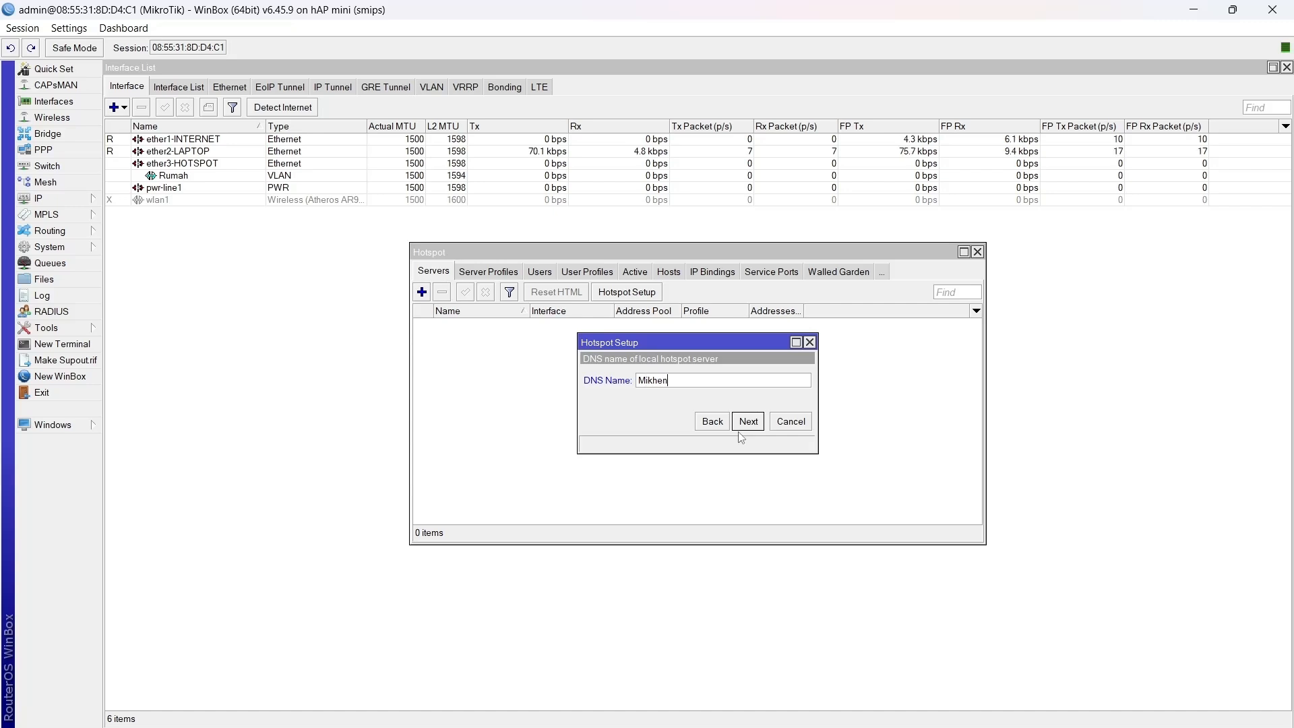
text(.net)
key(ctrl+a)
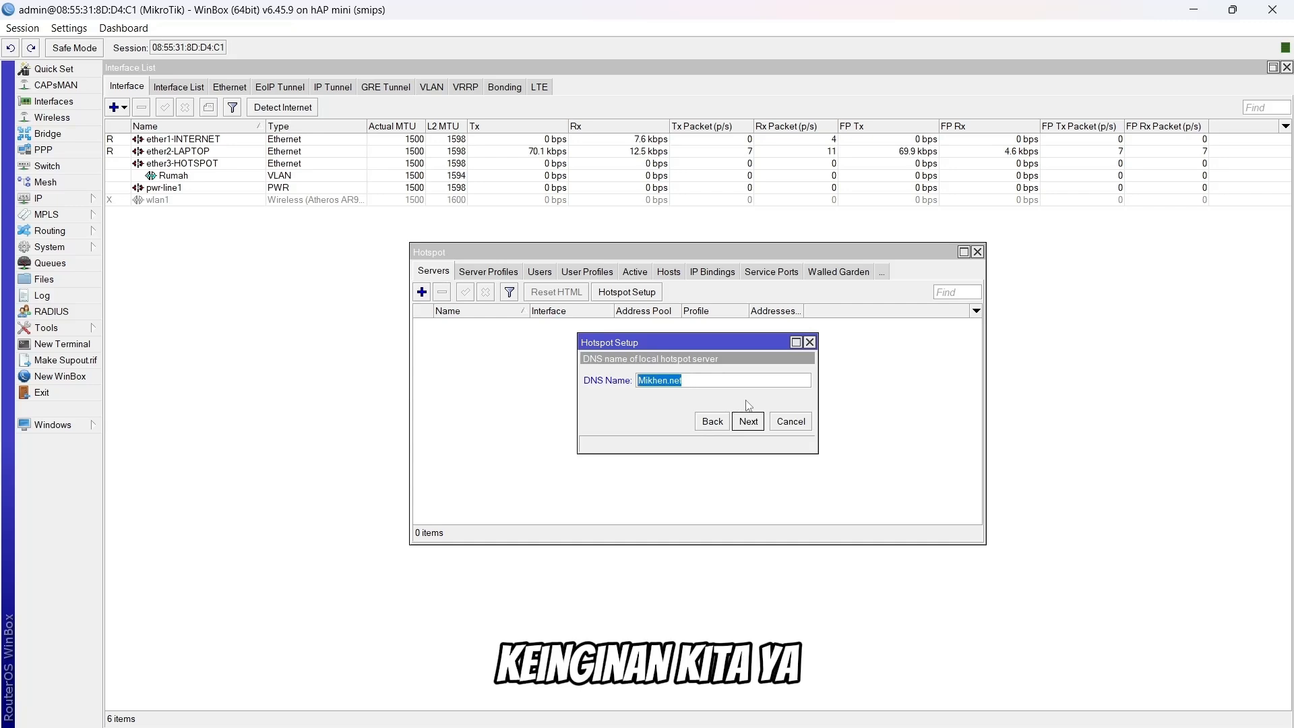
click(713, 383)
key(ctrl+a)
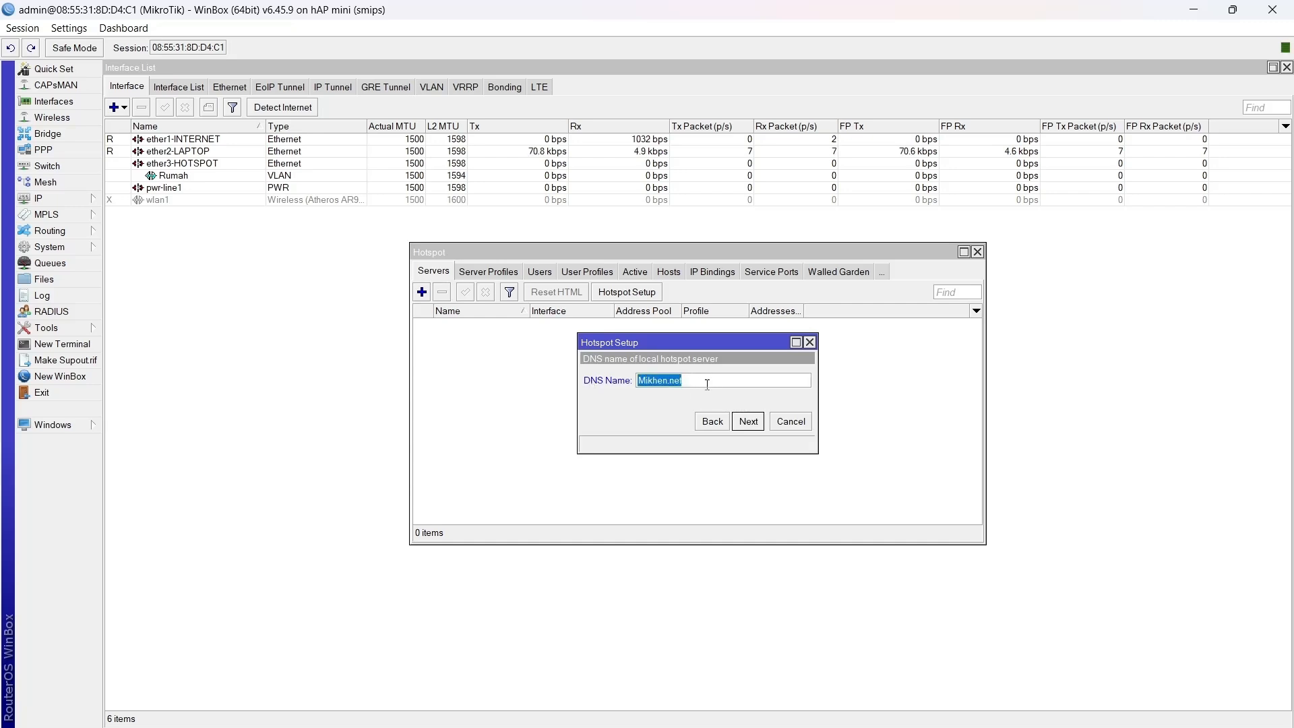
click(707, 382)
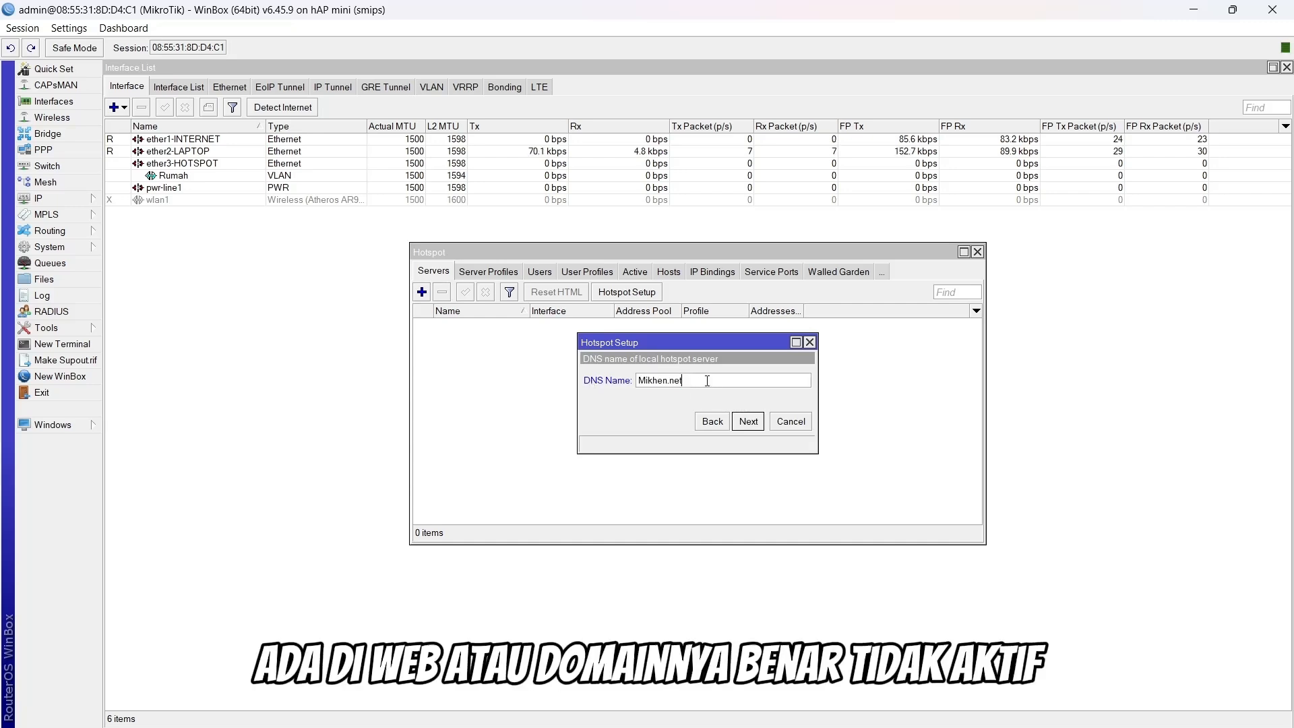
drag(707, 381, 586, 383)
click(739, 384)
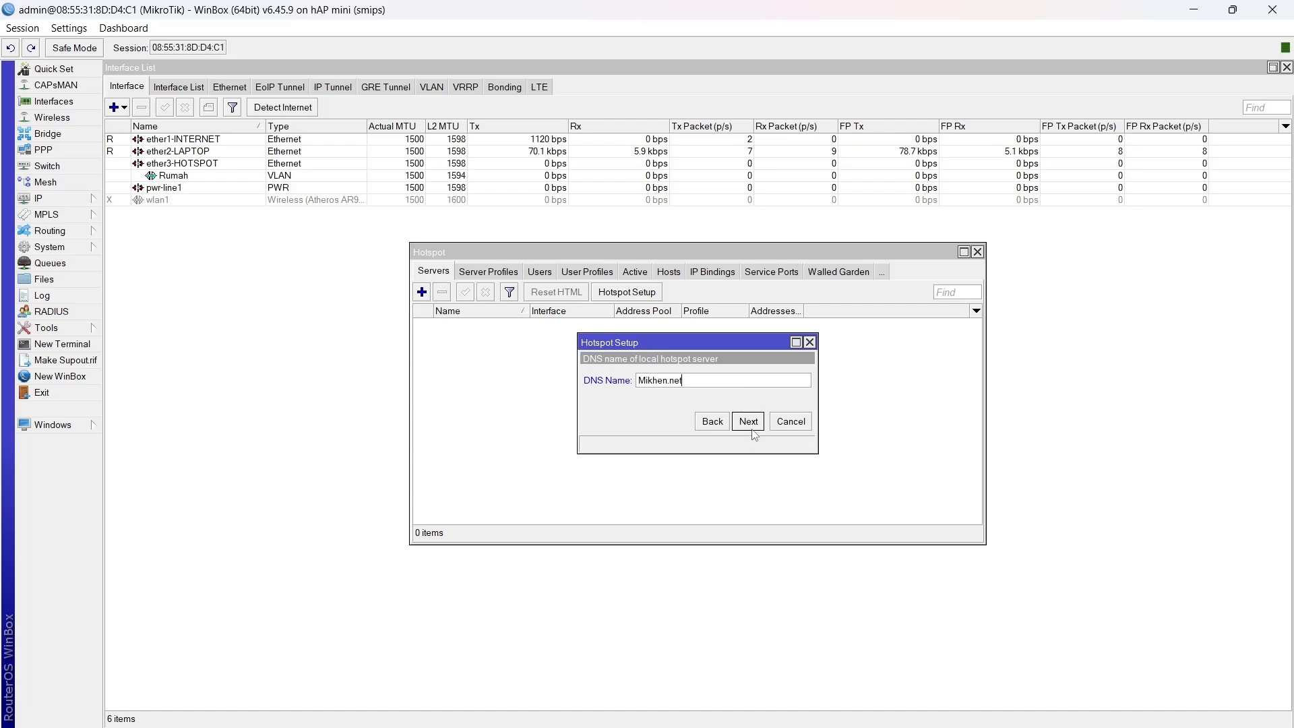
click(748, 423)
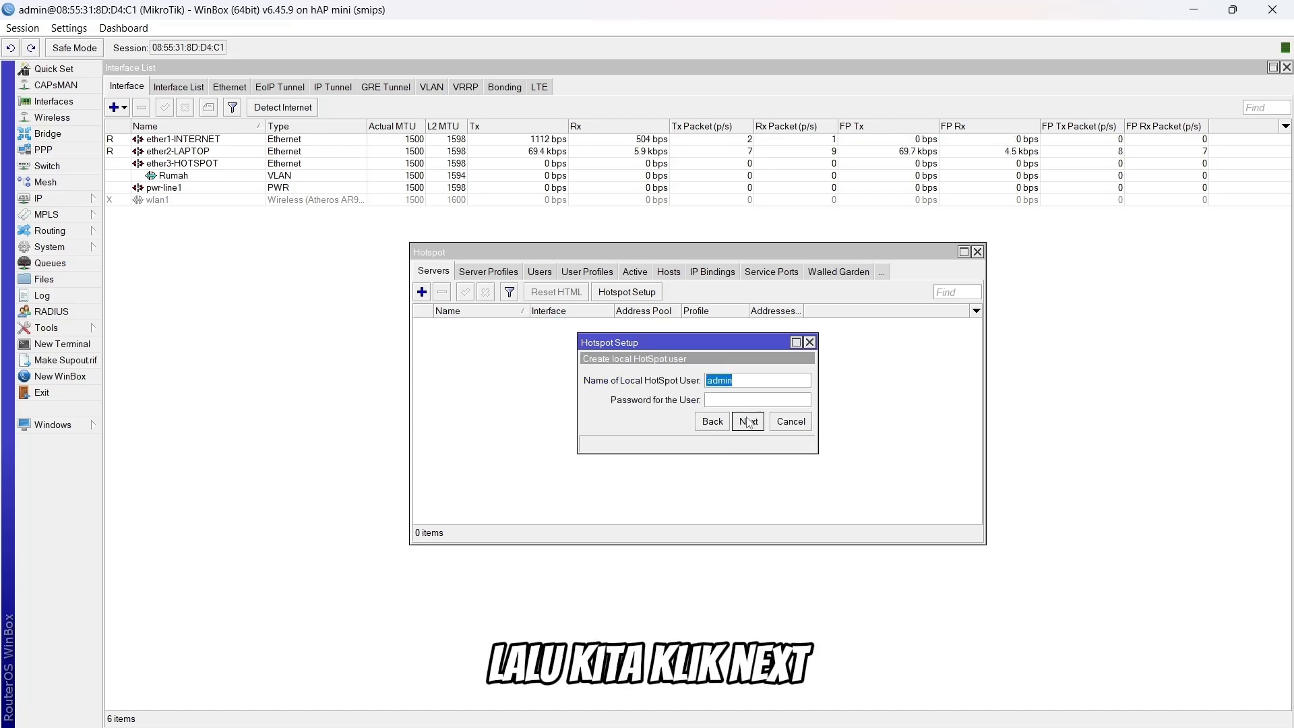
Step: Keep admin as the local hotspot user with a password, finish setup, and close the Hotspot window
click(754, 380)
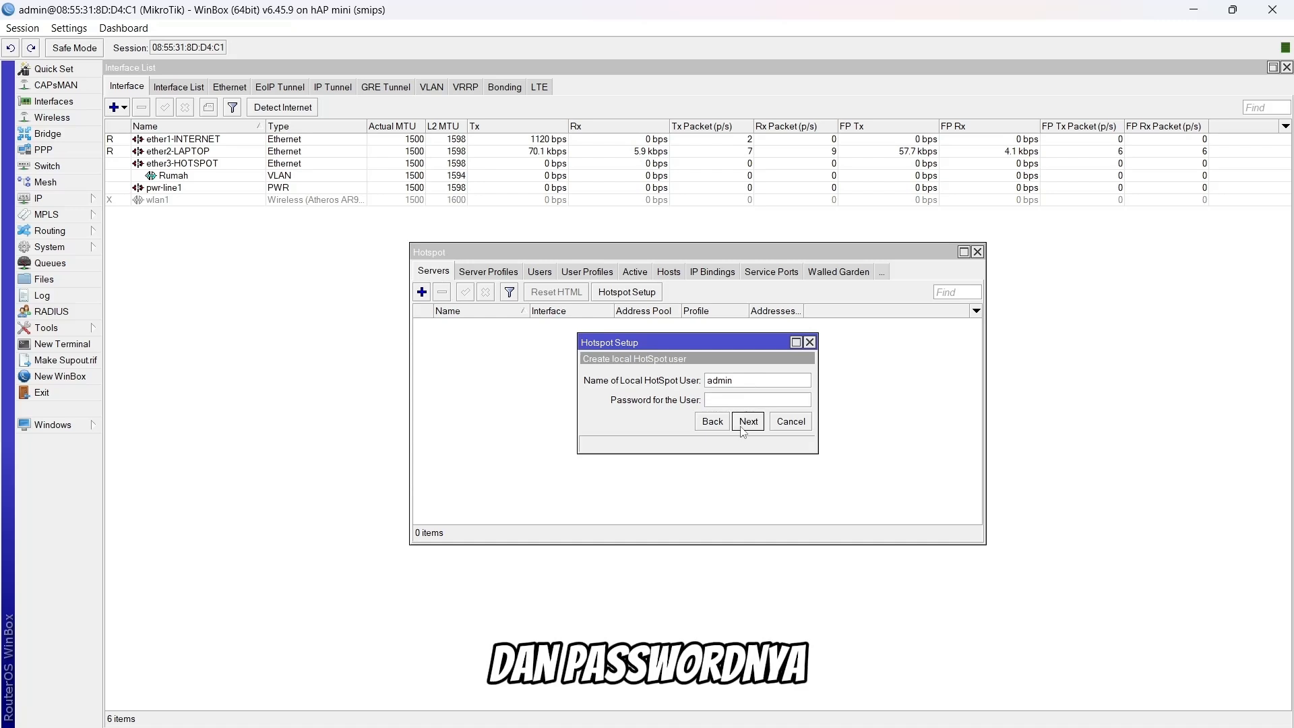
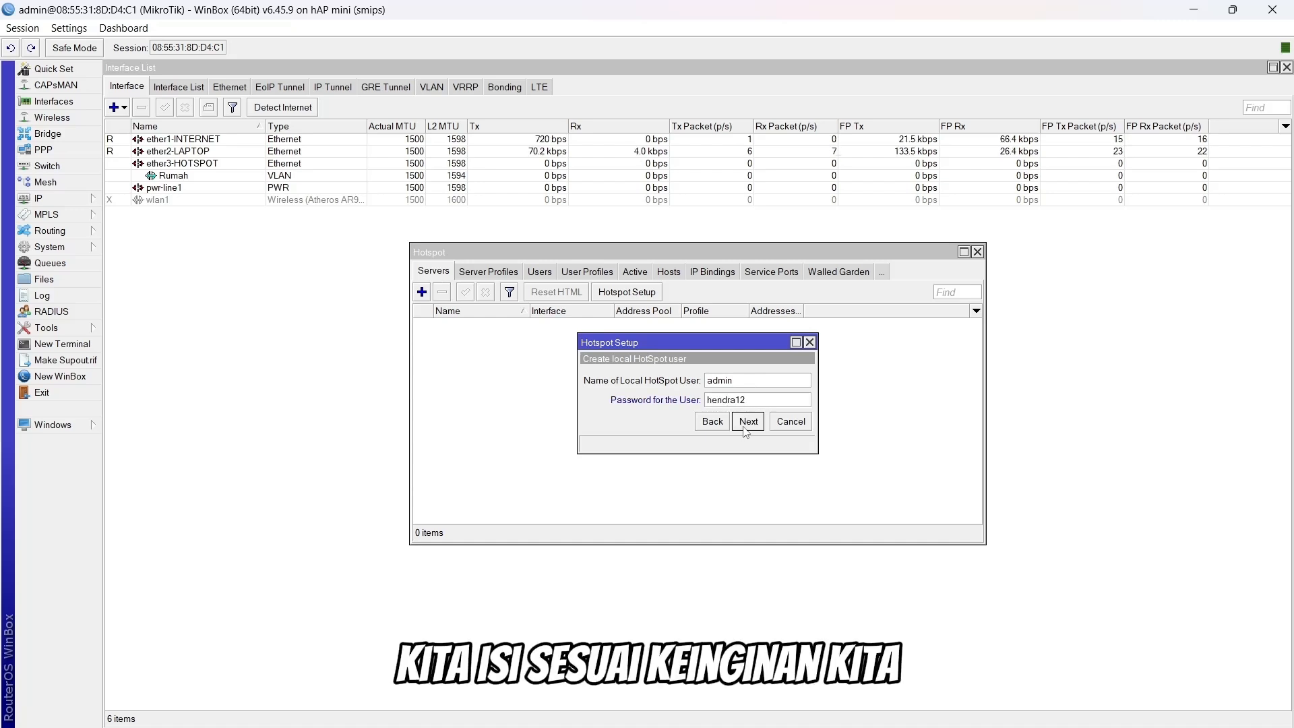
click(747, 422)
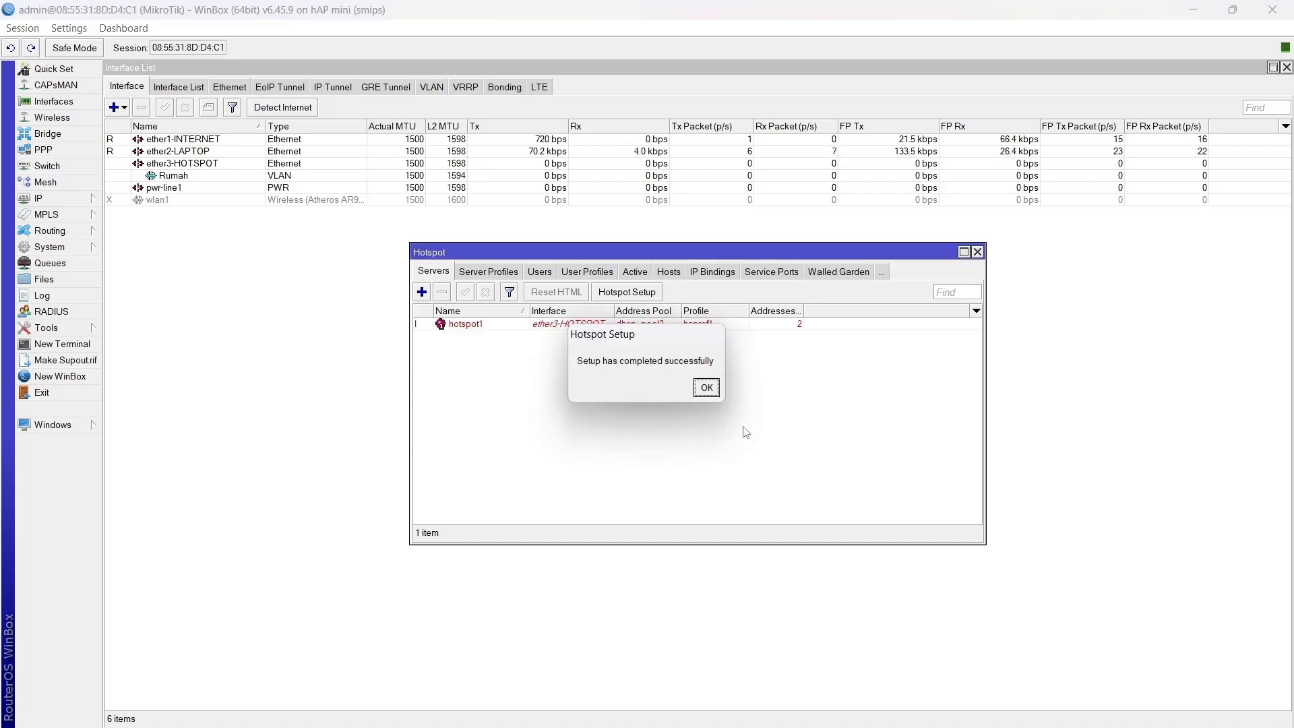
click(705, 389)
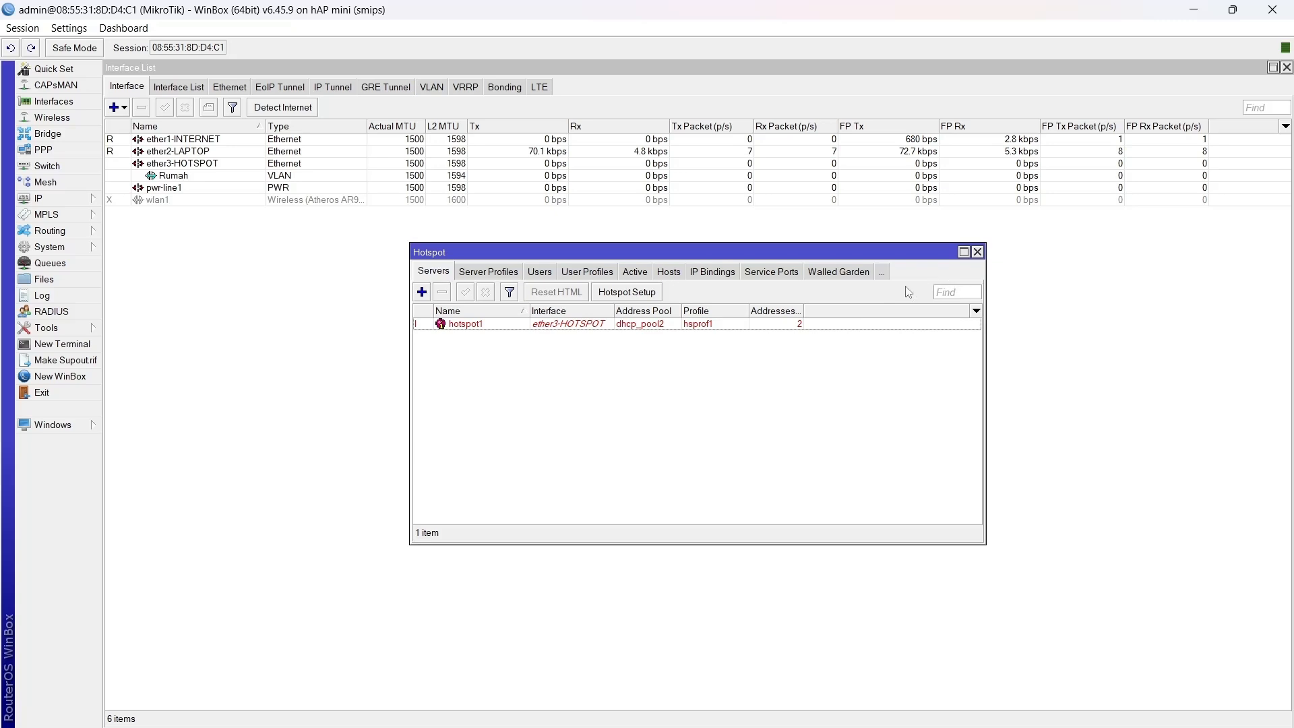
drag(680, 311, 702, 311)
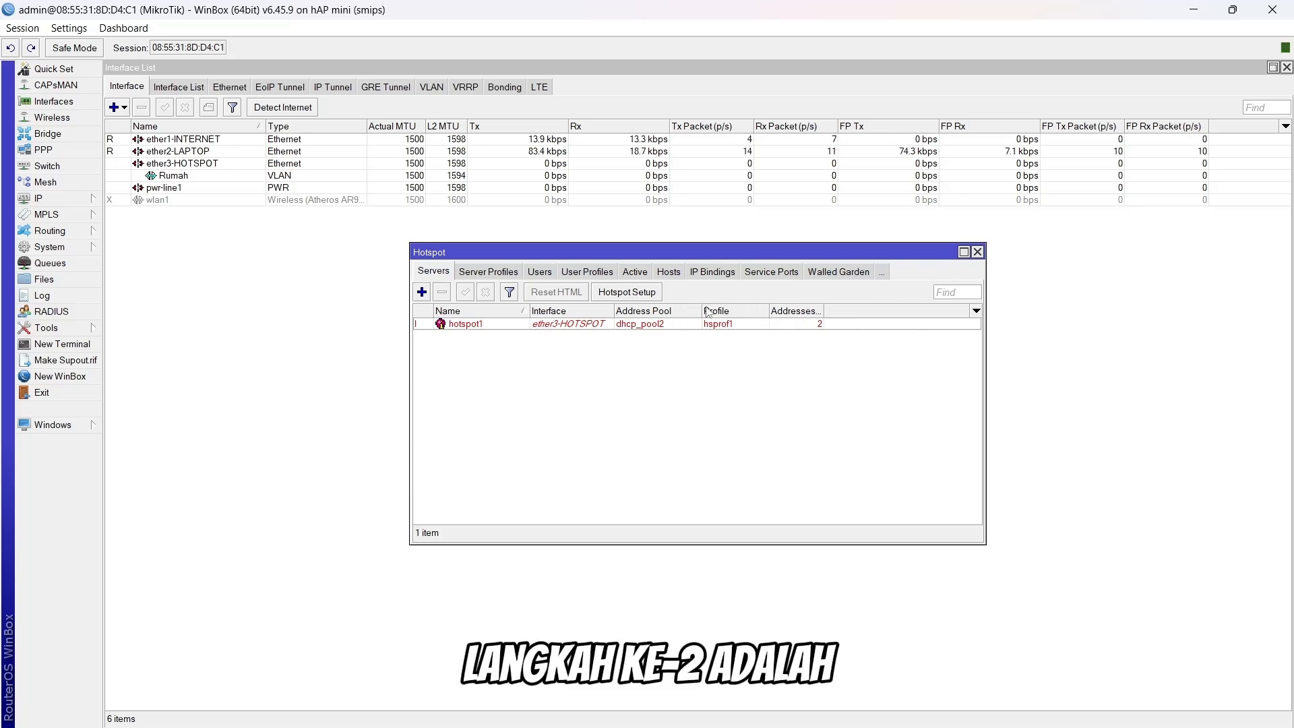
click(977, 251)
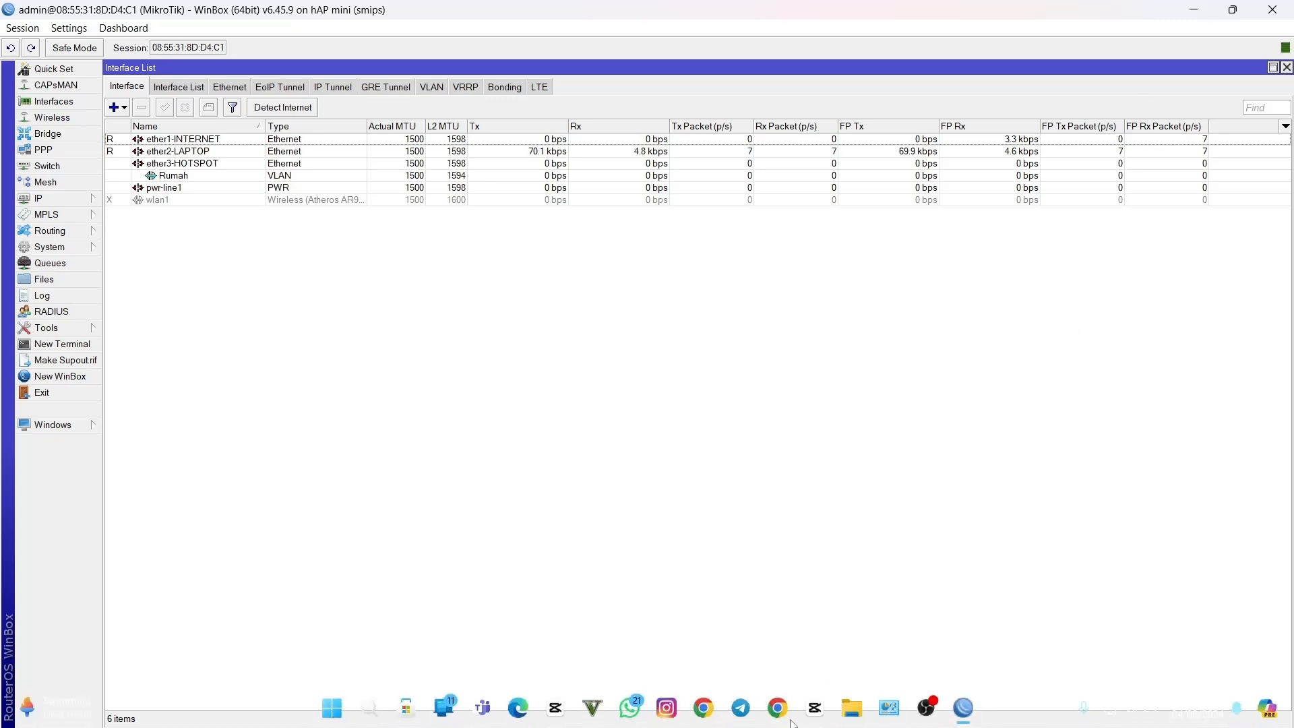
Step: Open the extracted mikhmon folder in Downloads
mouse_move(851, 706)
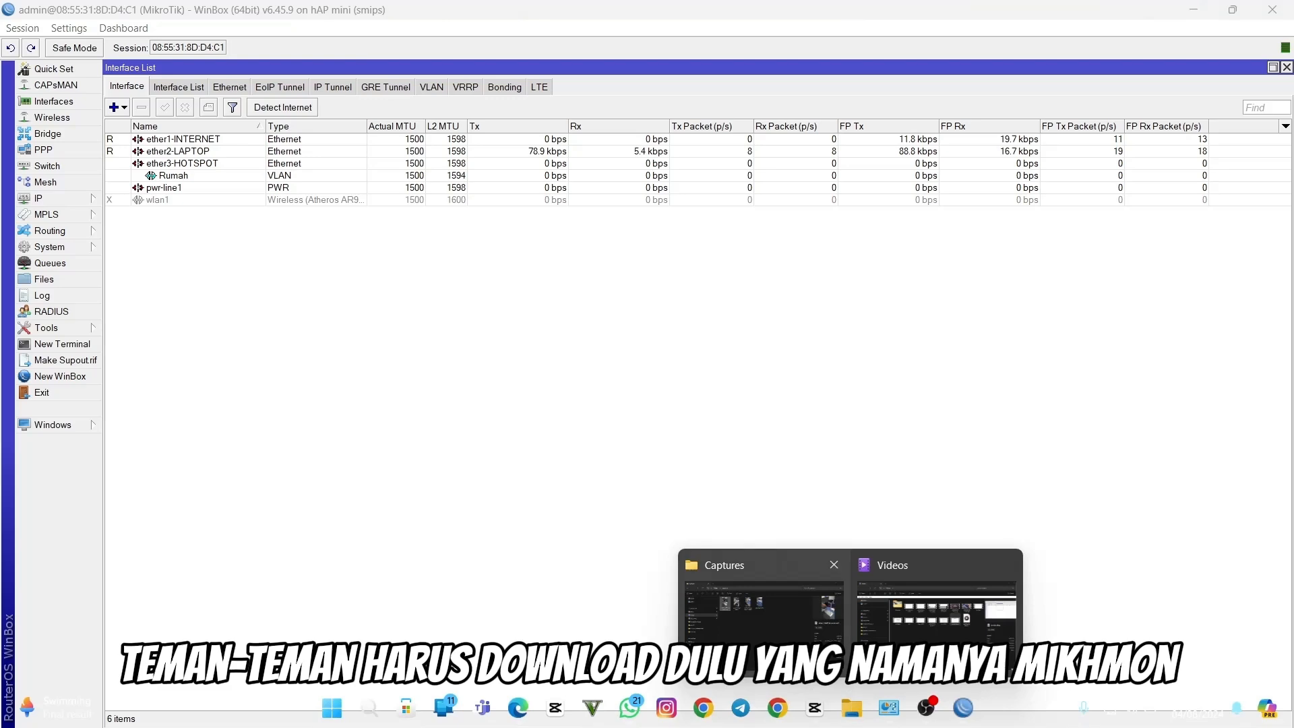
click(764, 610)
scroll(142, 337, down, 1)
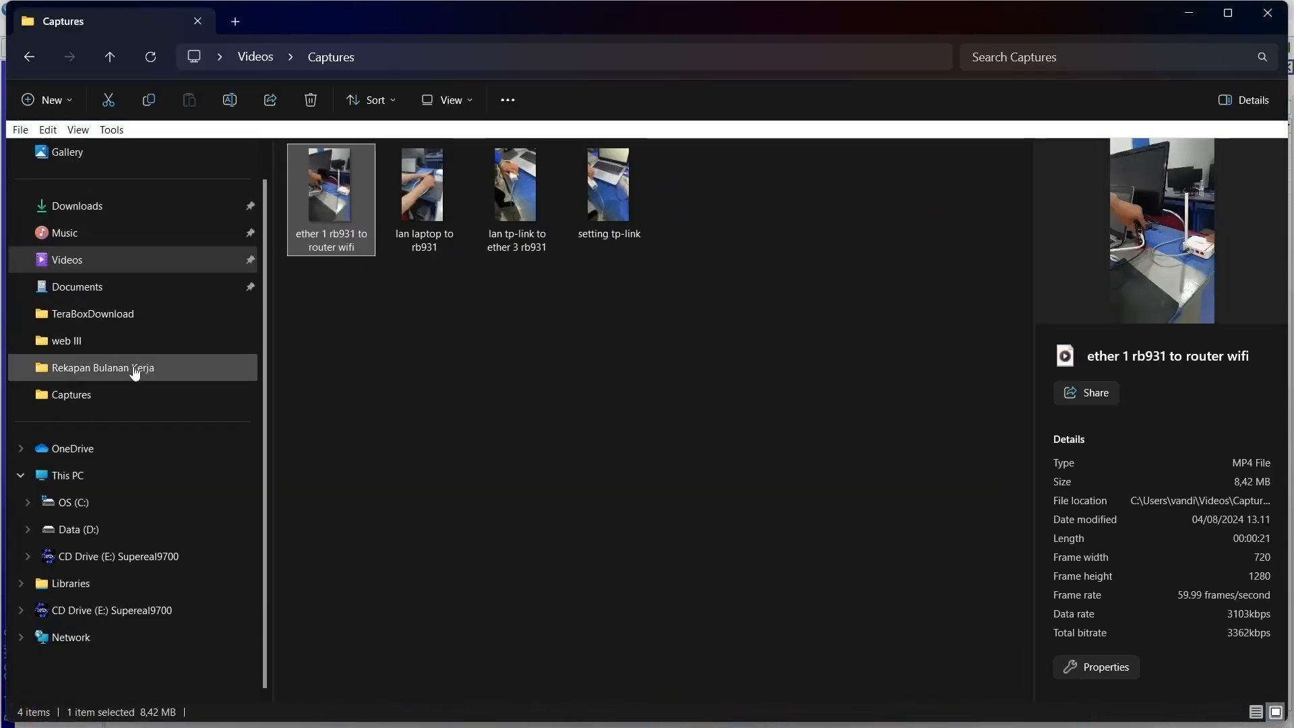
click(78, 209)
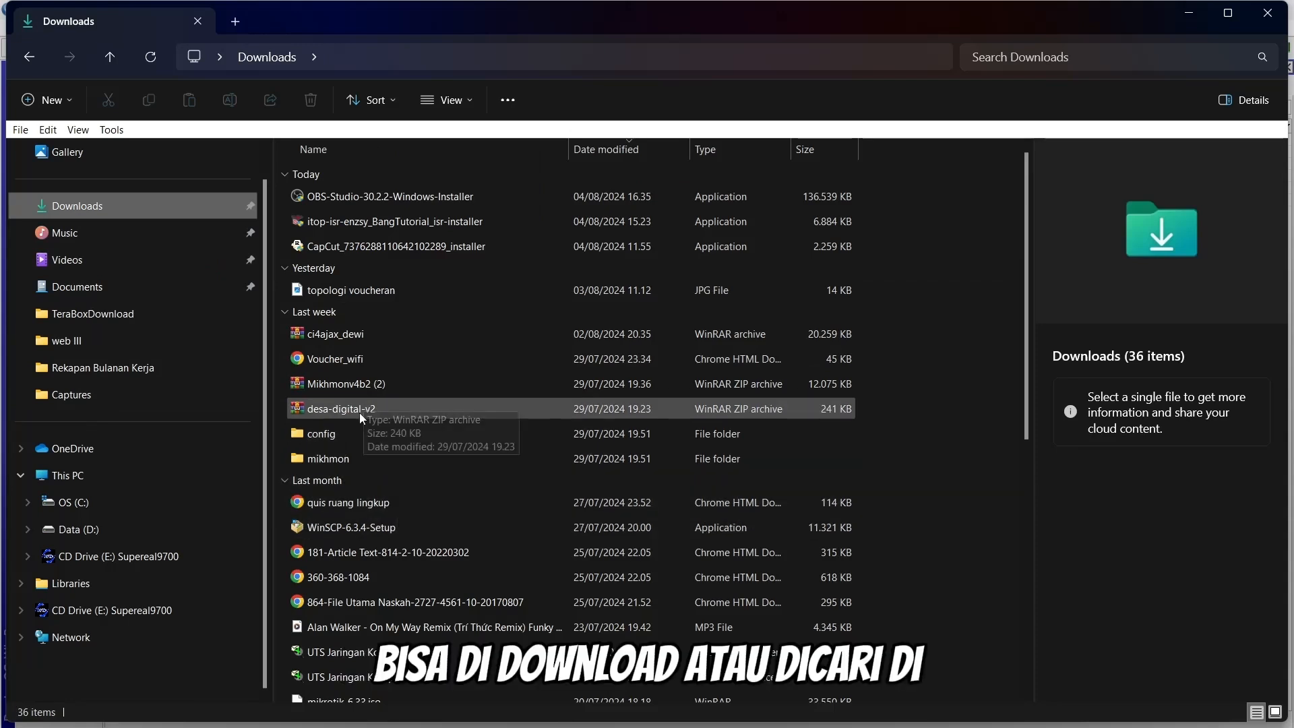
double_click(328, 460)
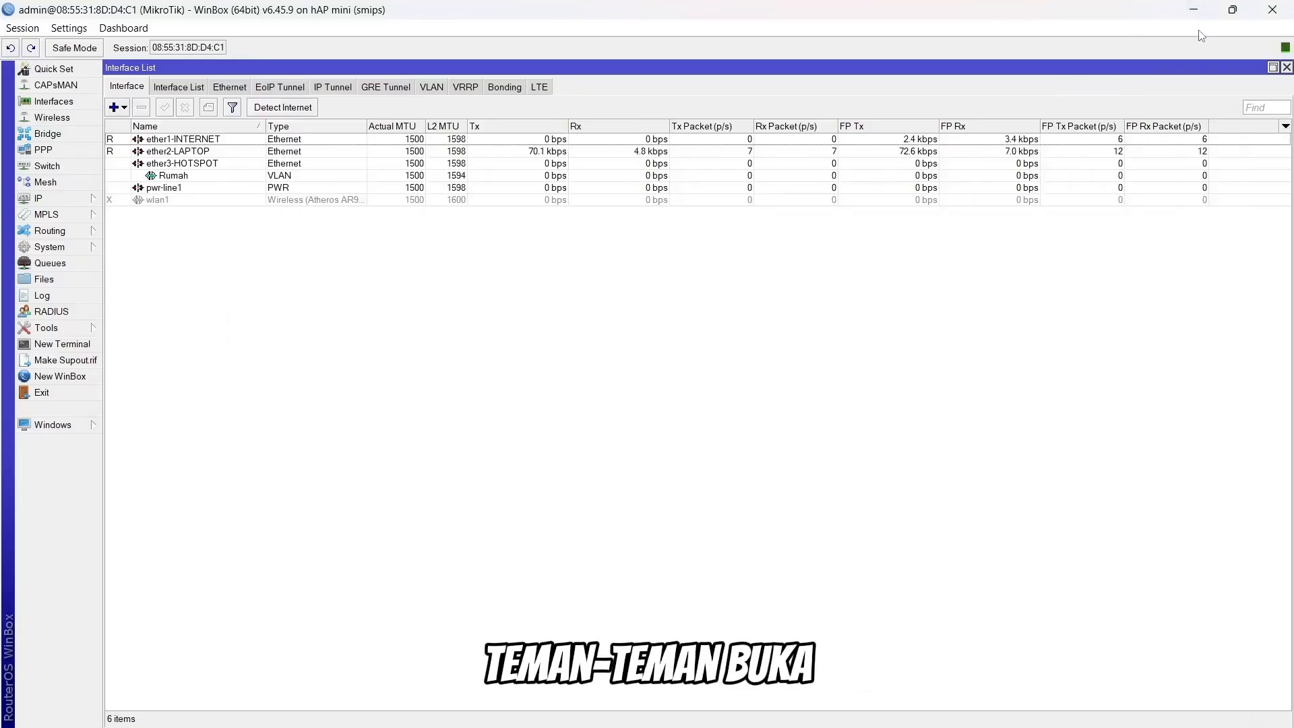
Step: Minimize the CapCut and File Explorer windows to reveal the desktop
click(1207, 8)
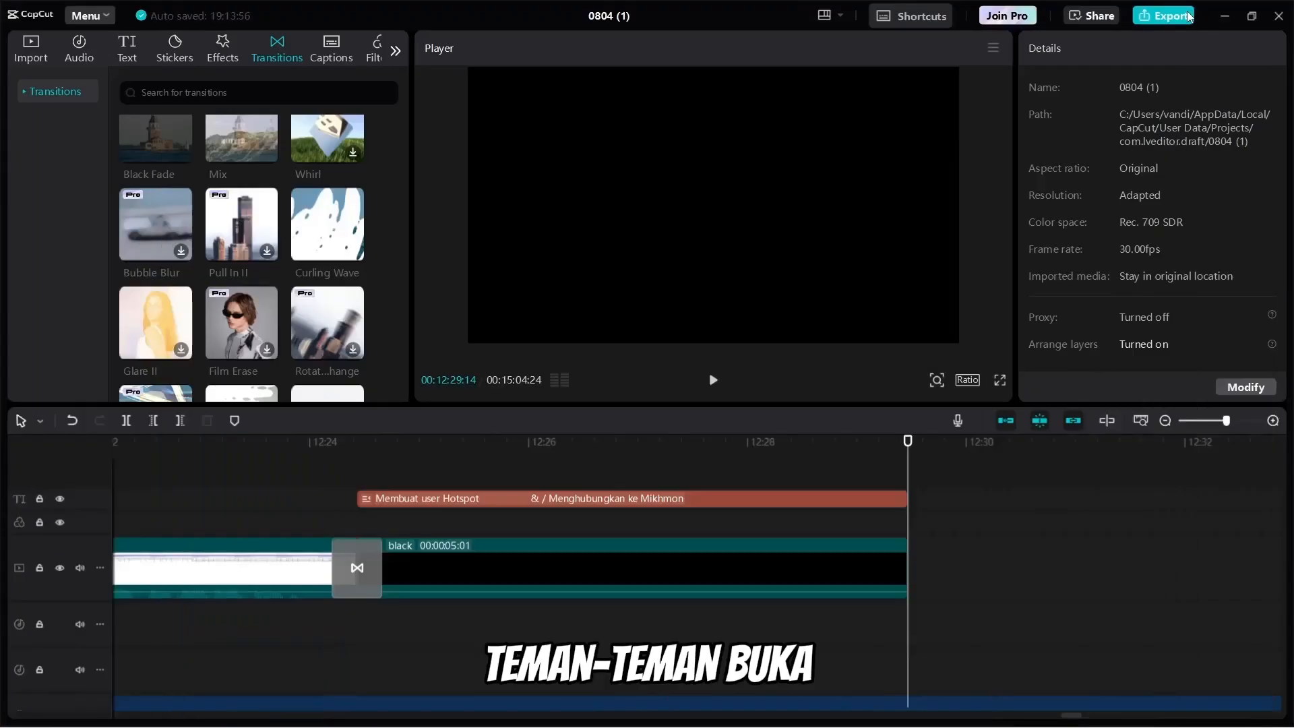
click(1226, 13)
click(1201, 11)
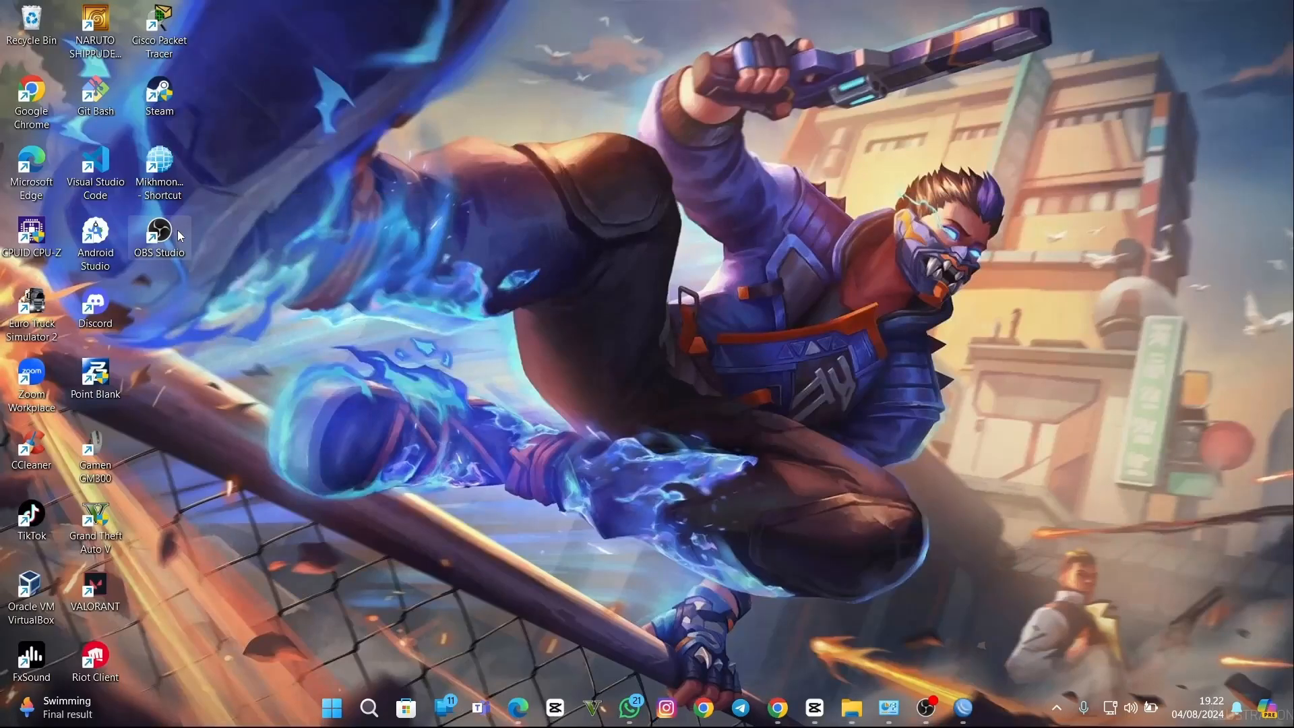
double_click(160, 168)
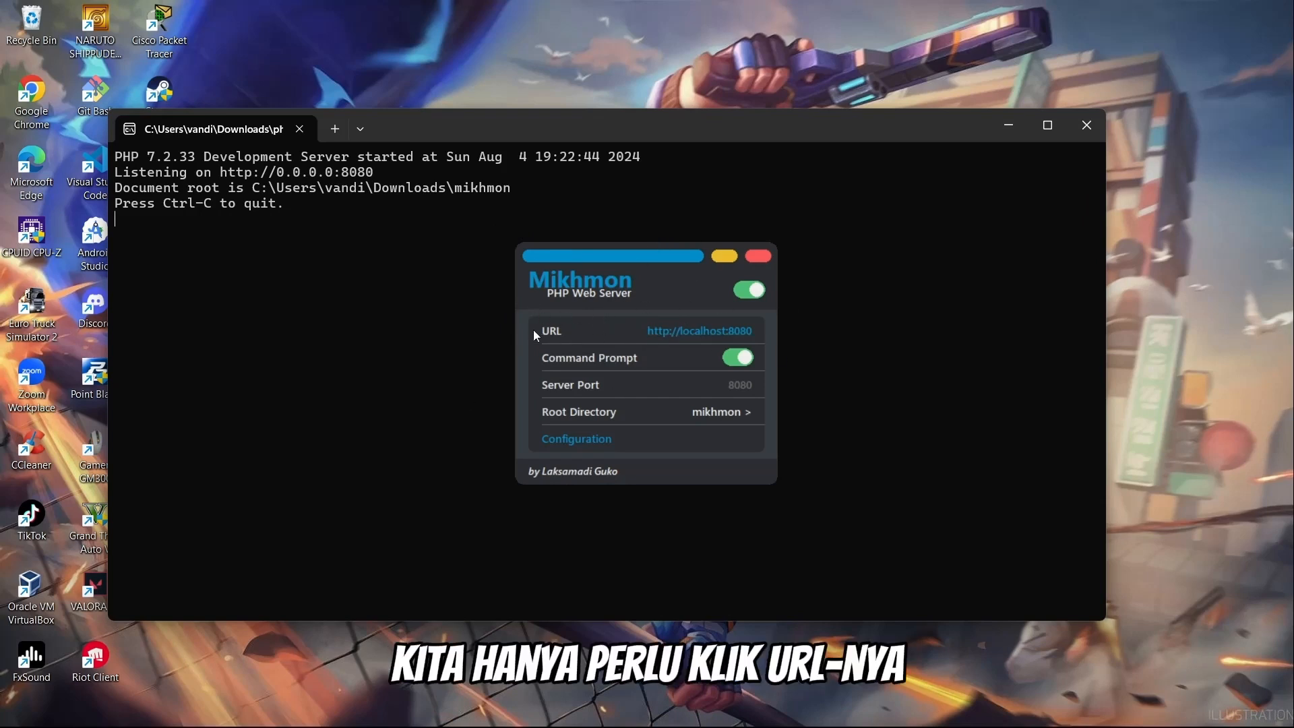
click(700, 335)
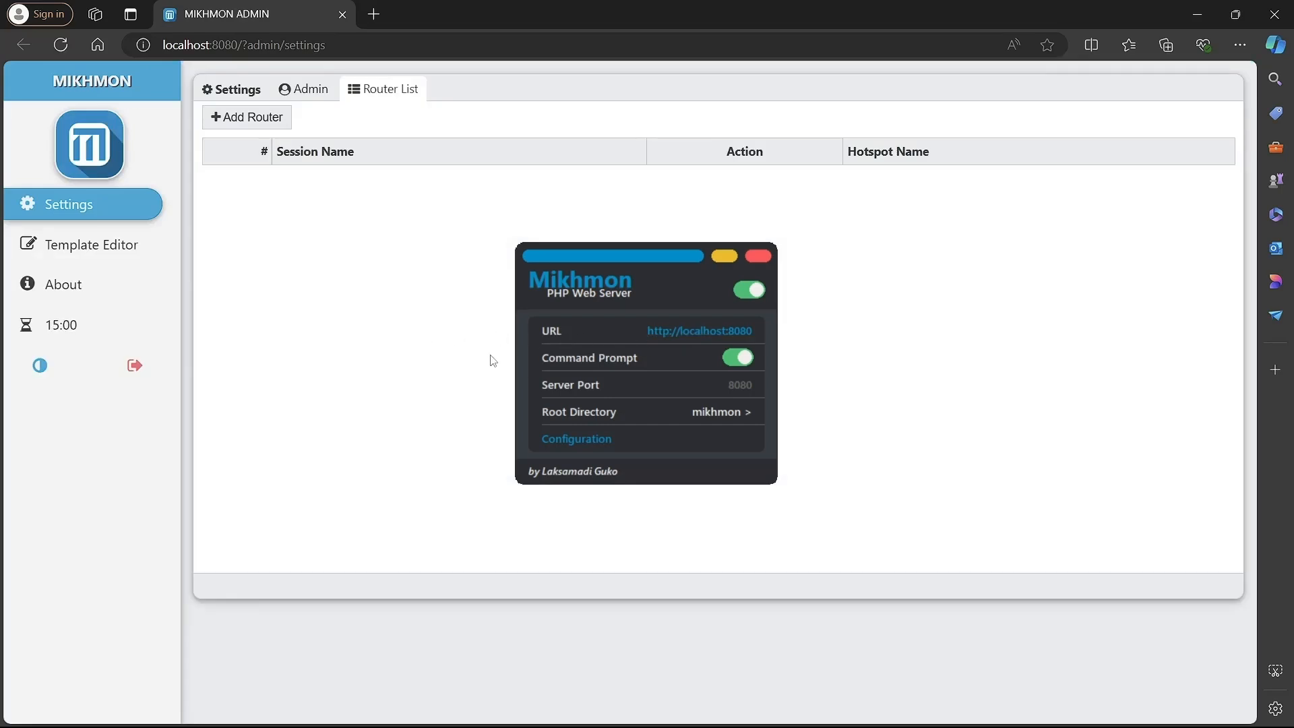
Step: Log out and log back in to Mikhmon admin with its username and password, declining password saving
click(724, 257)
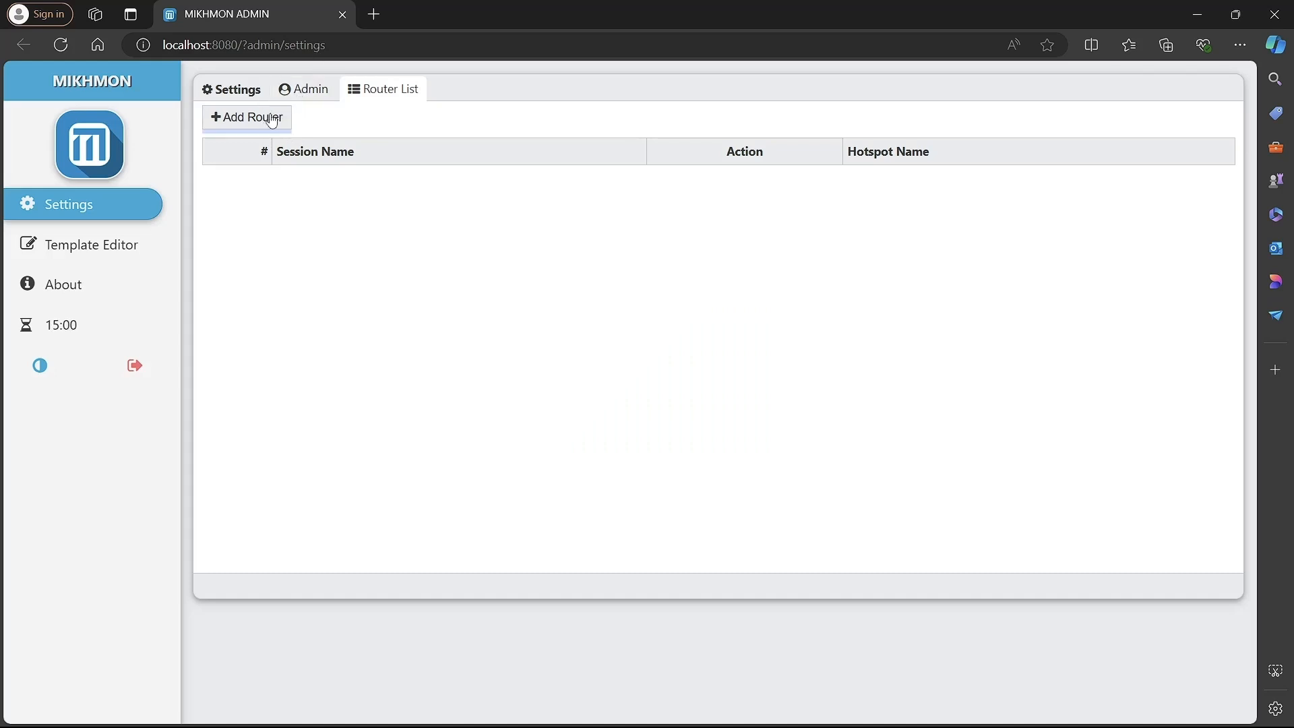
click(125, 373)
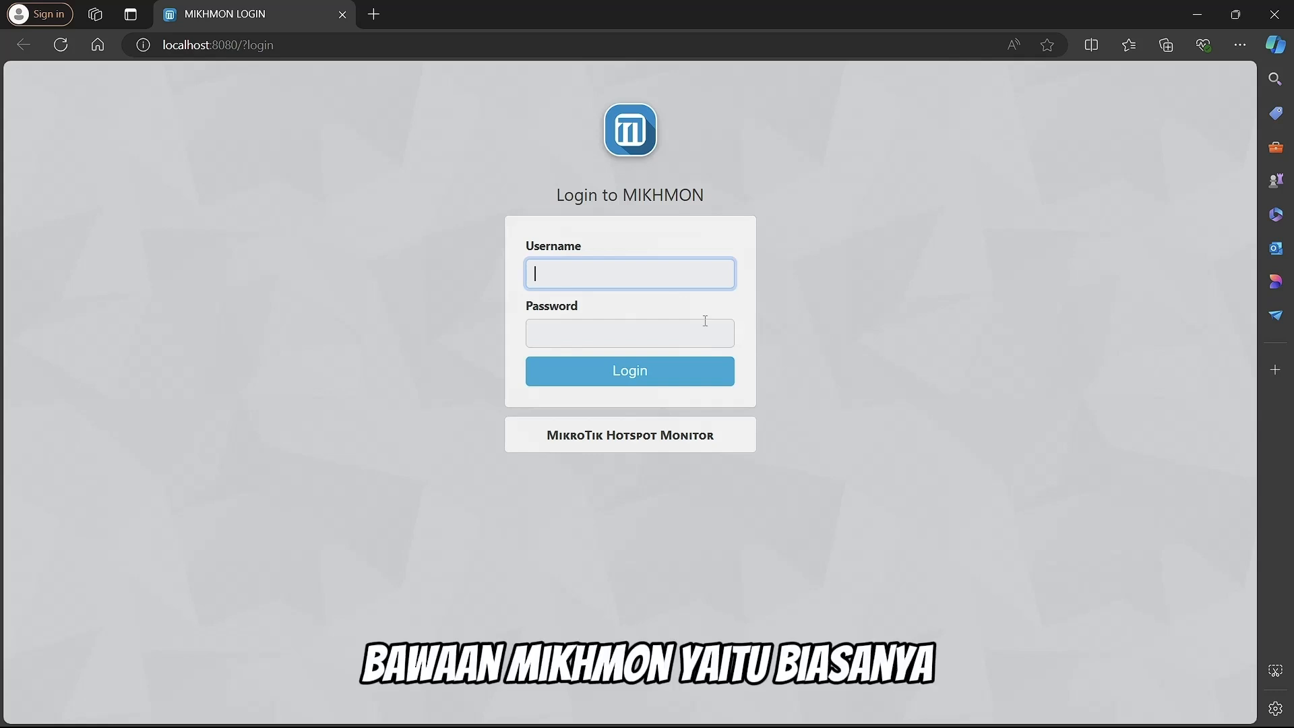
text(khmon)
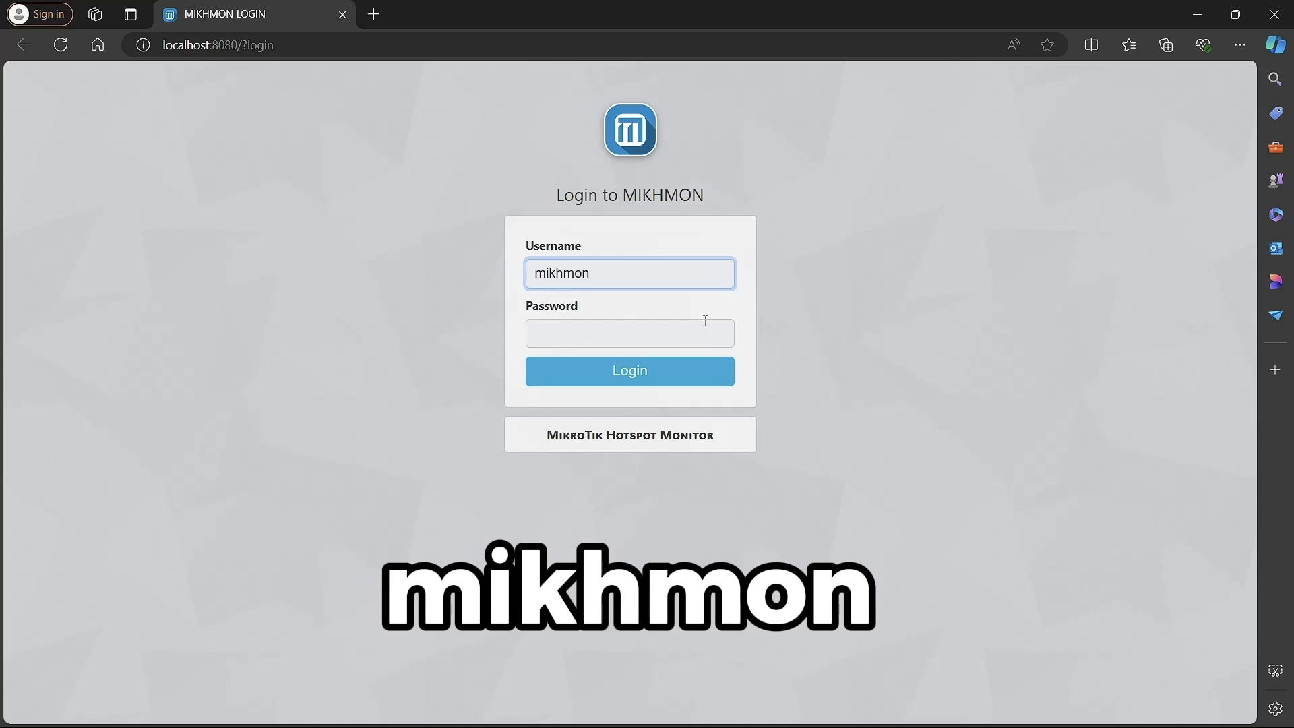
click(705, 320)
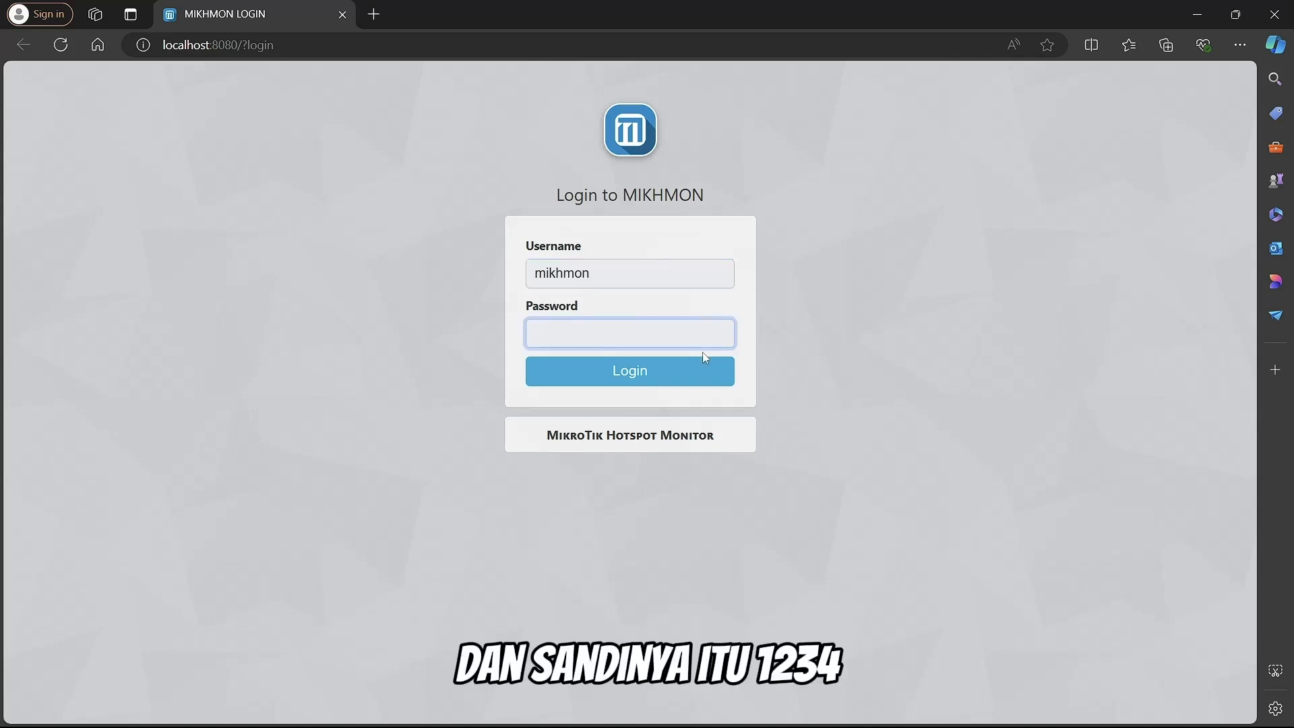
click(714, 333)
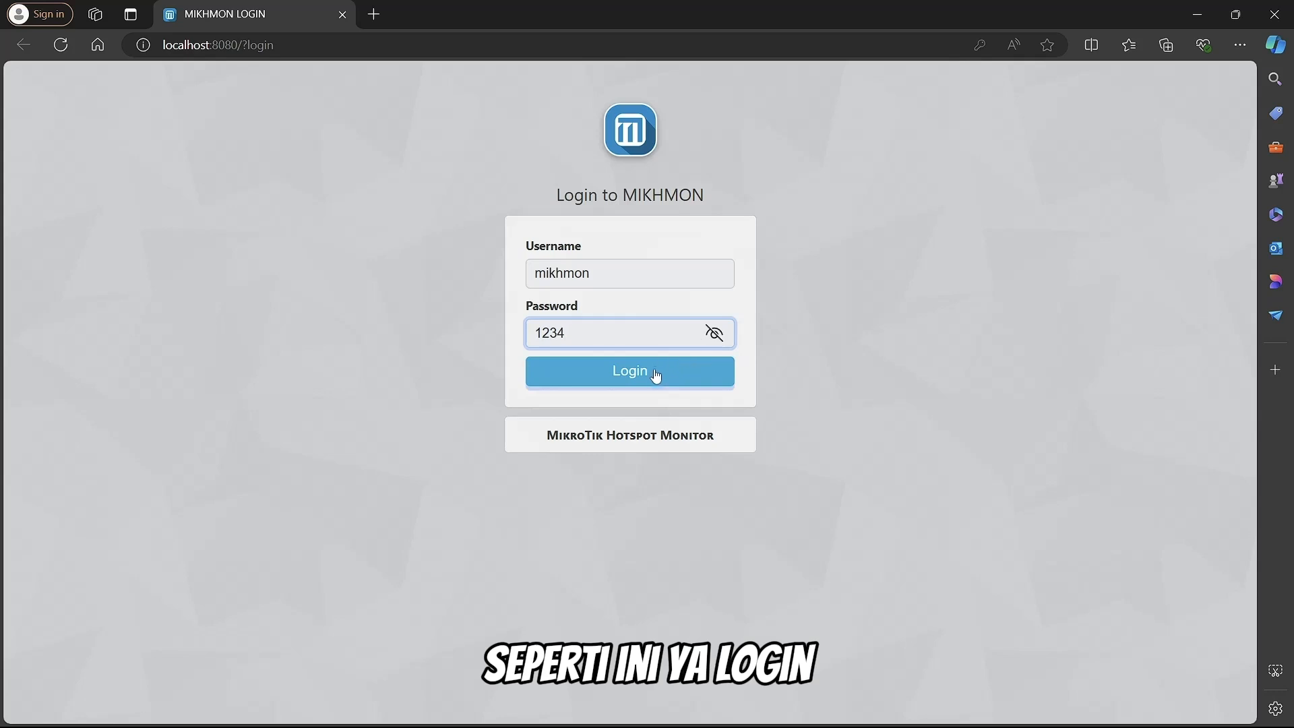
click(654, 379)
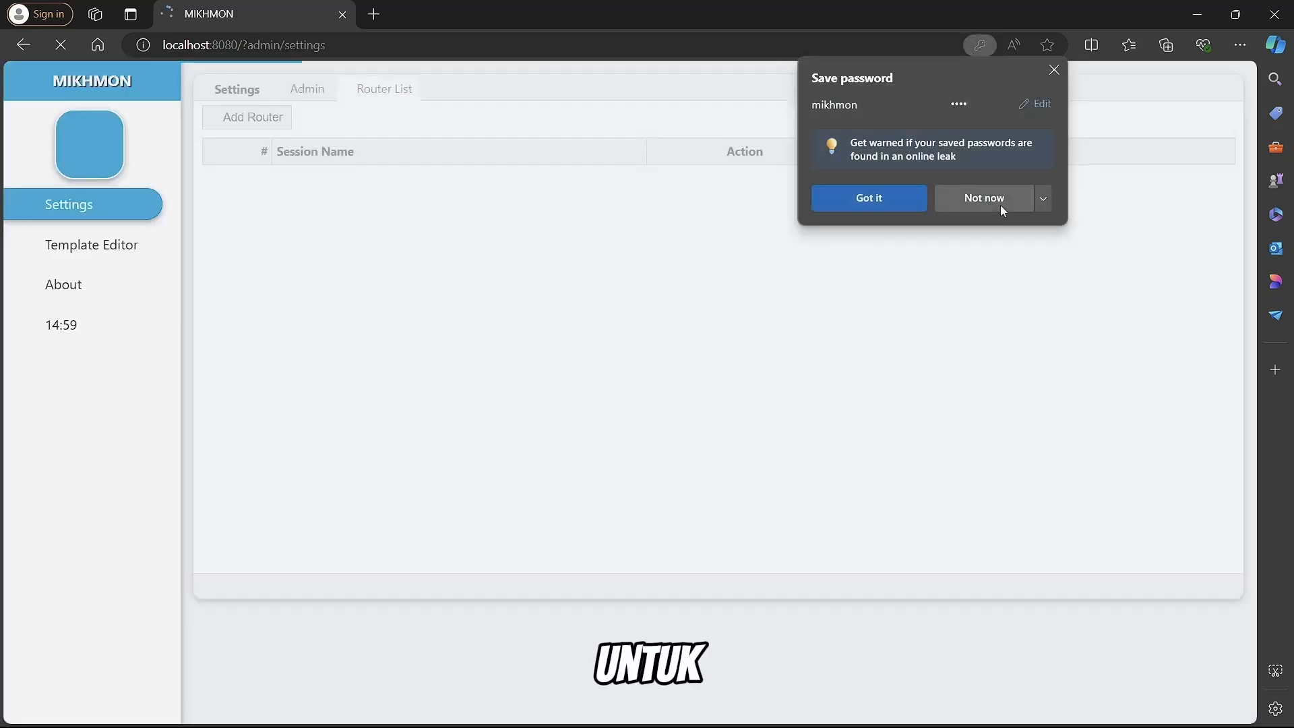
click(1000, 204)
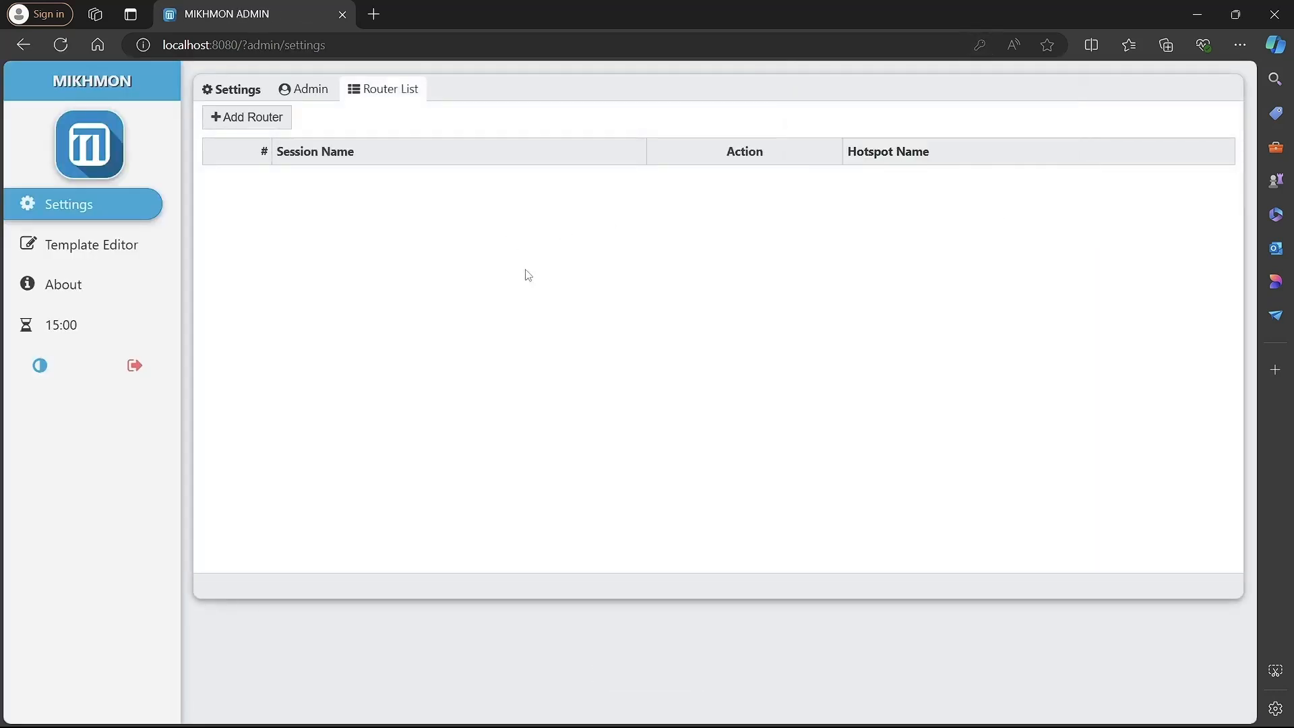
click(322, 104)
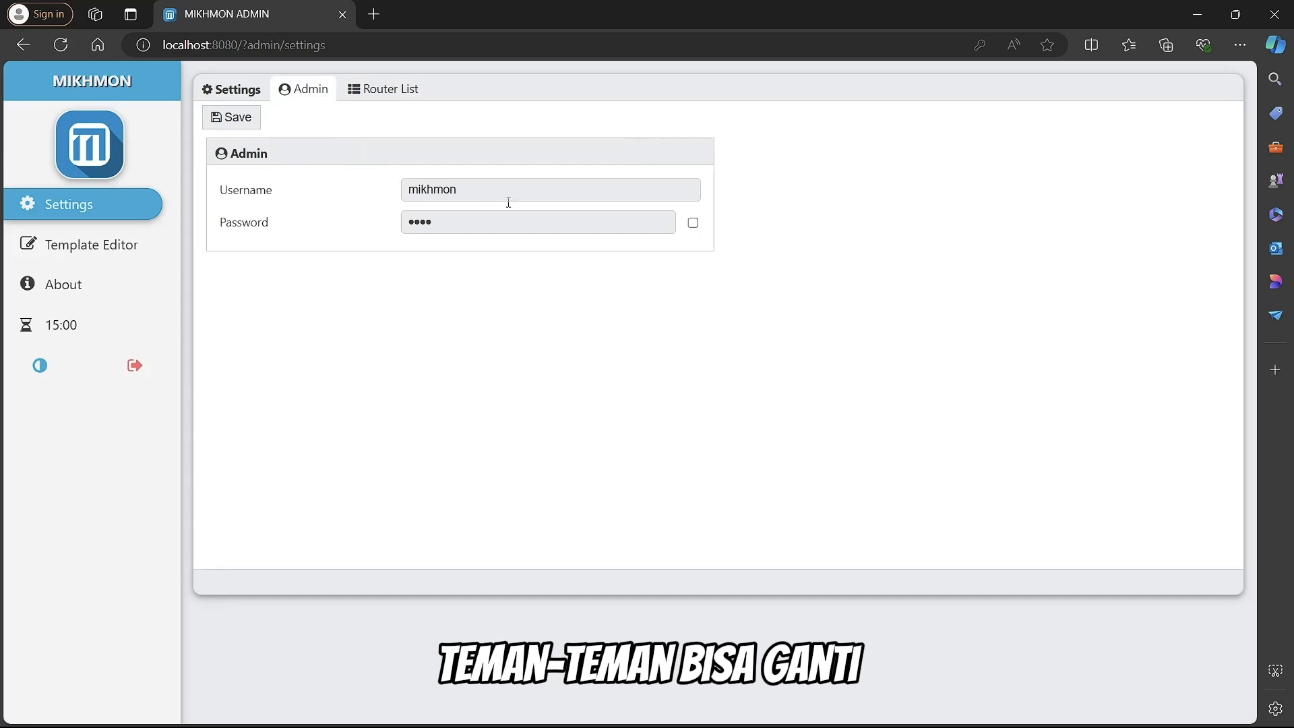
click(695, 228)
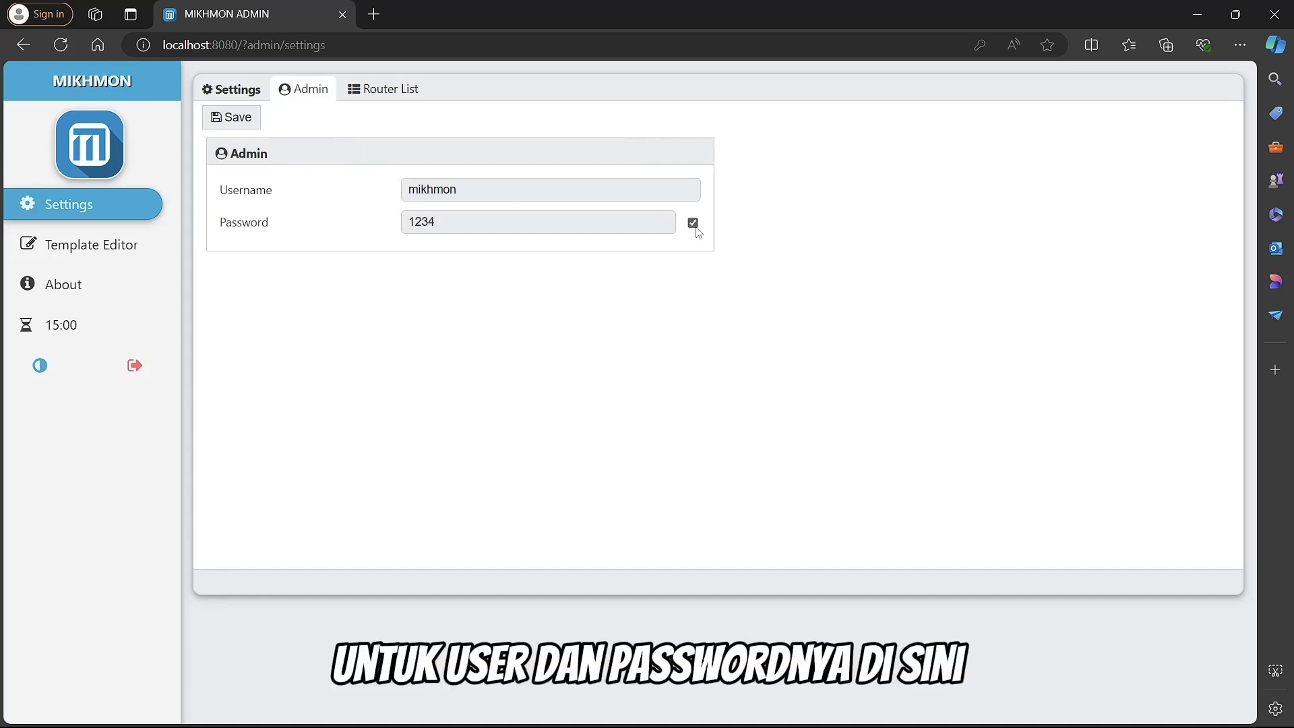
drag(589, 193, 148, 152)
drag(453, 221, 263, 199)
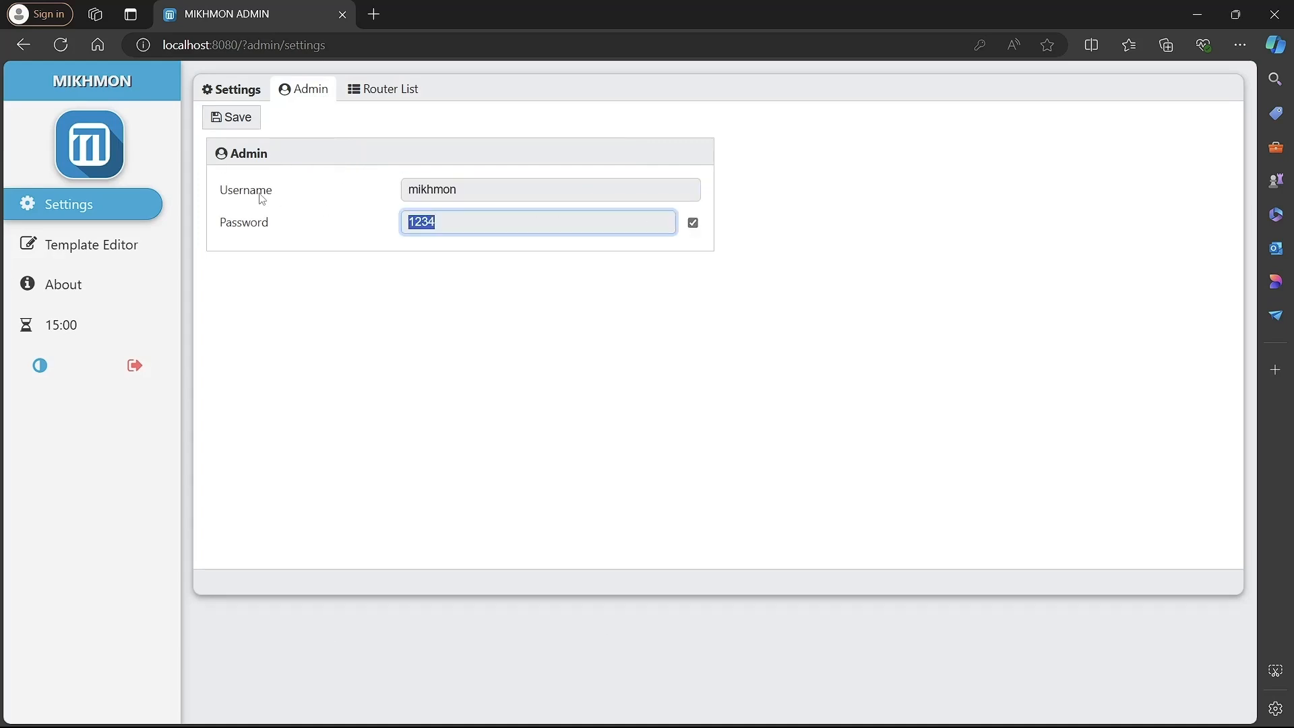
click(376, 97)
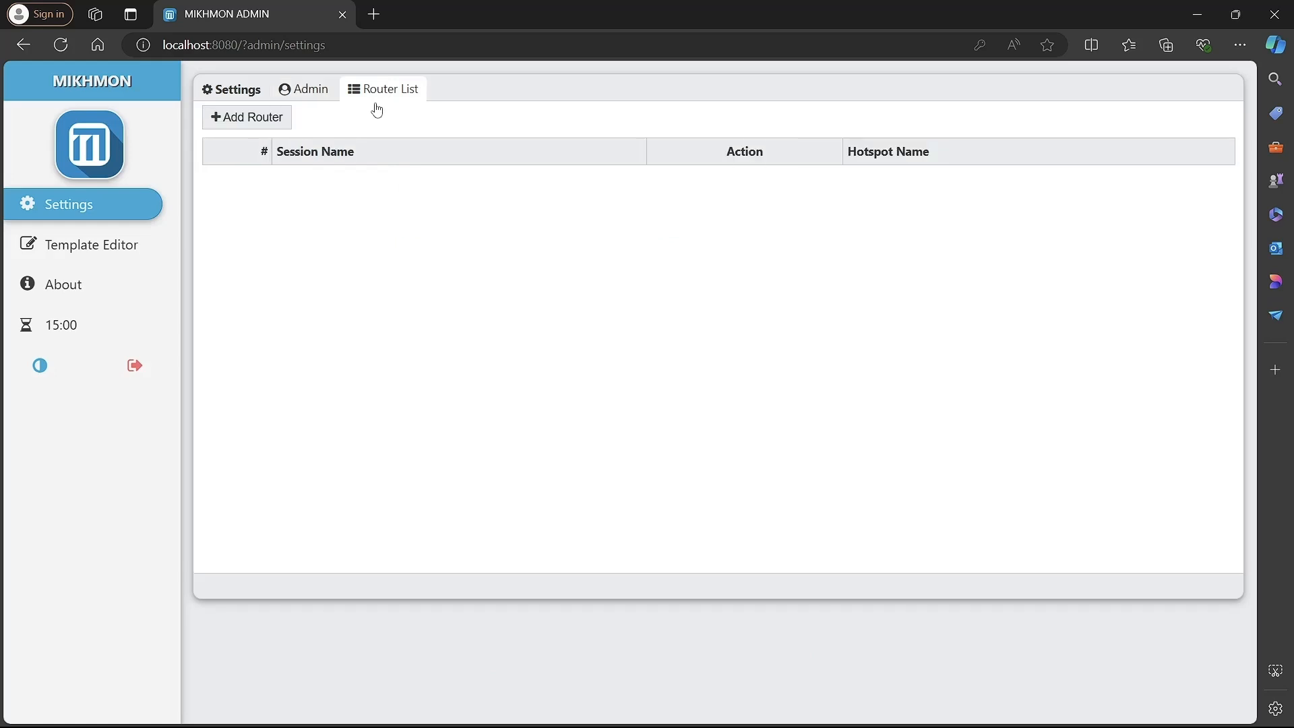
Step: Add a new router in Mikhmon and name its session 22mib
click(225, 126)
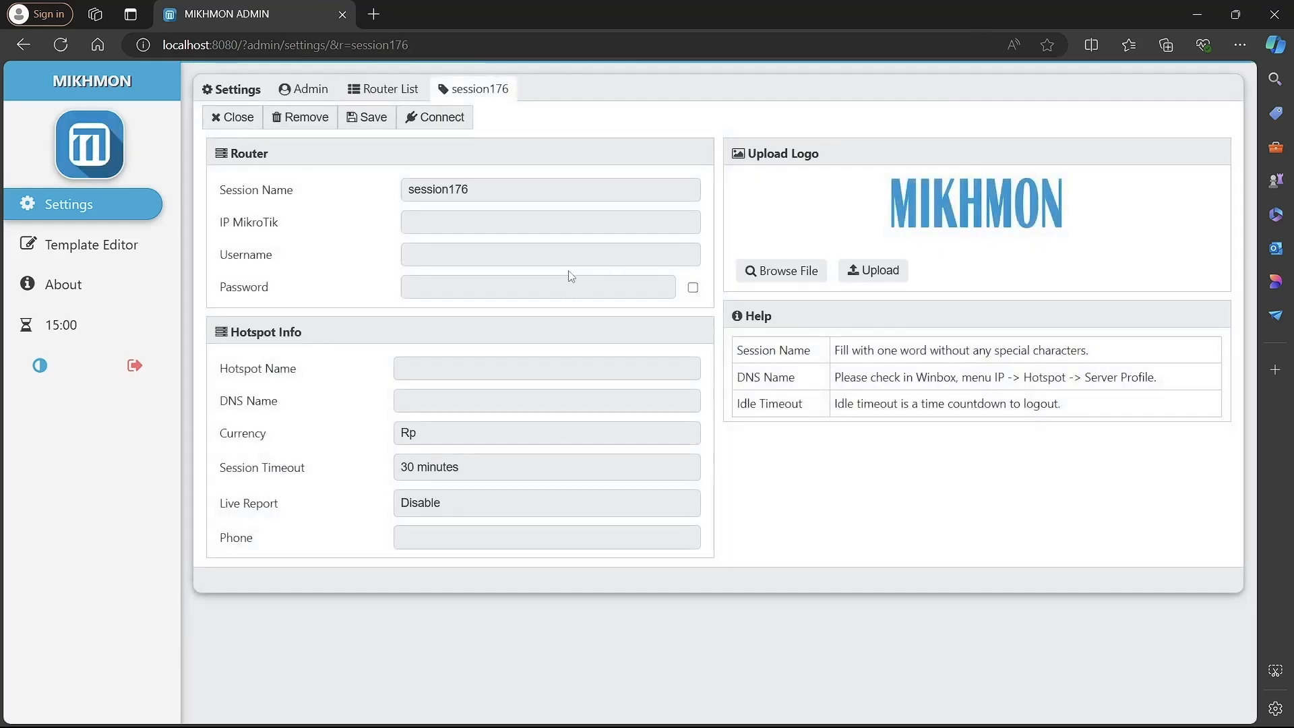
drag(544, 194, 319, 180)
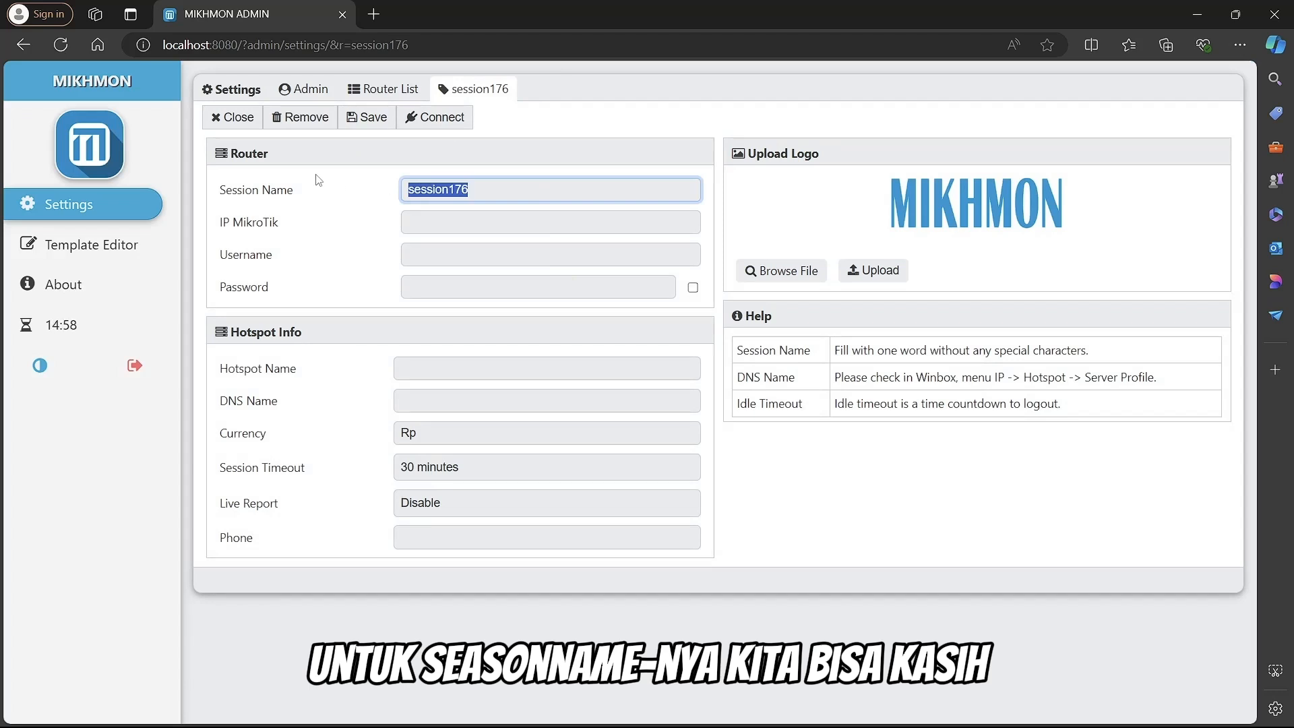
text(22mi)
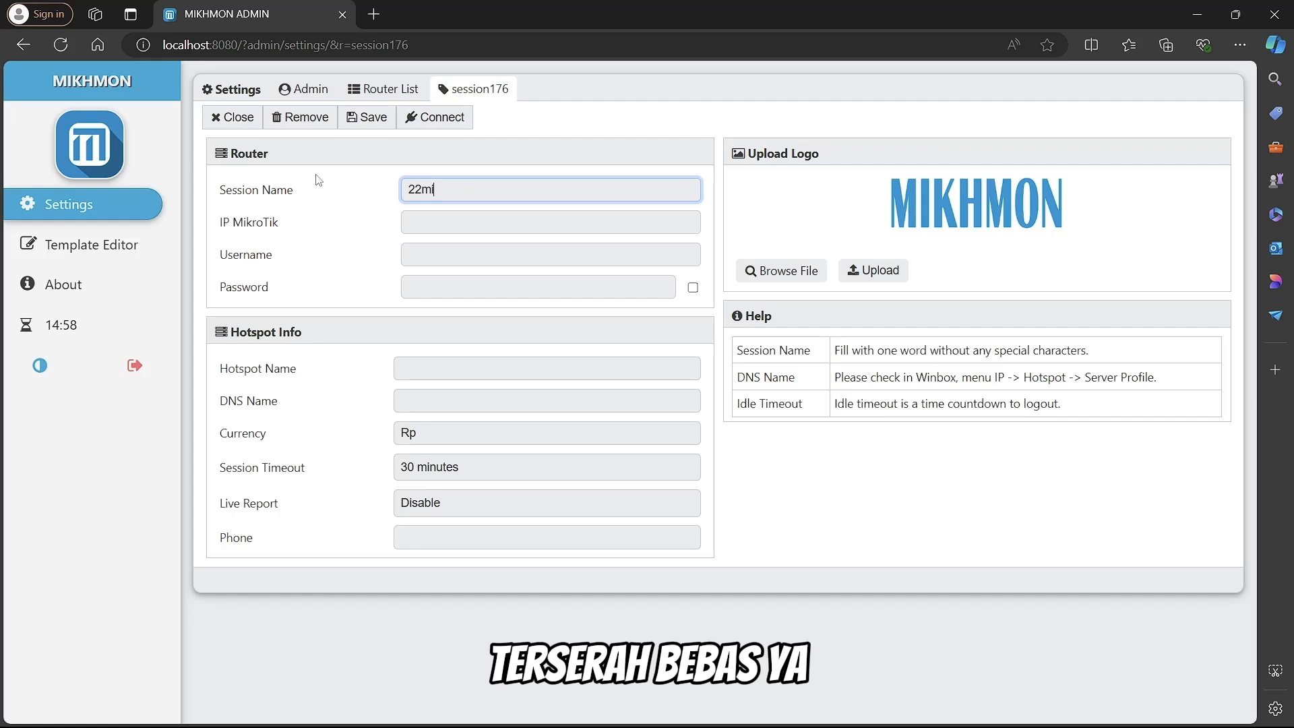
key(Return)
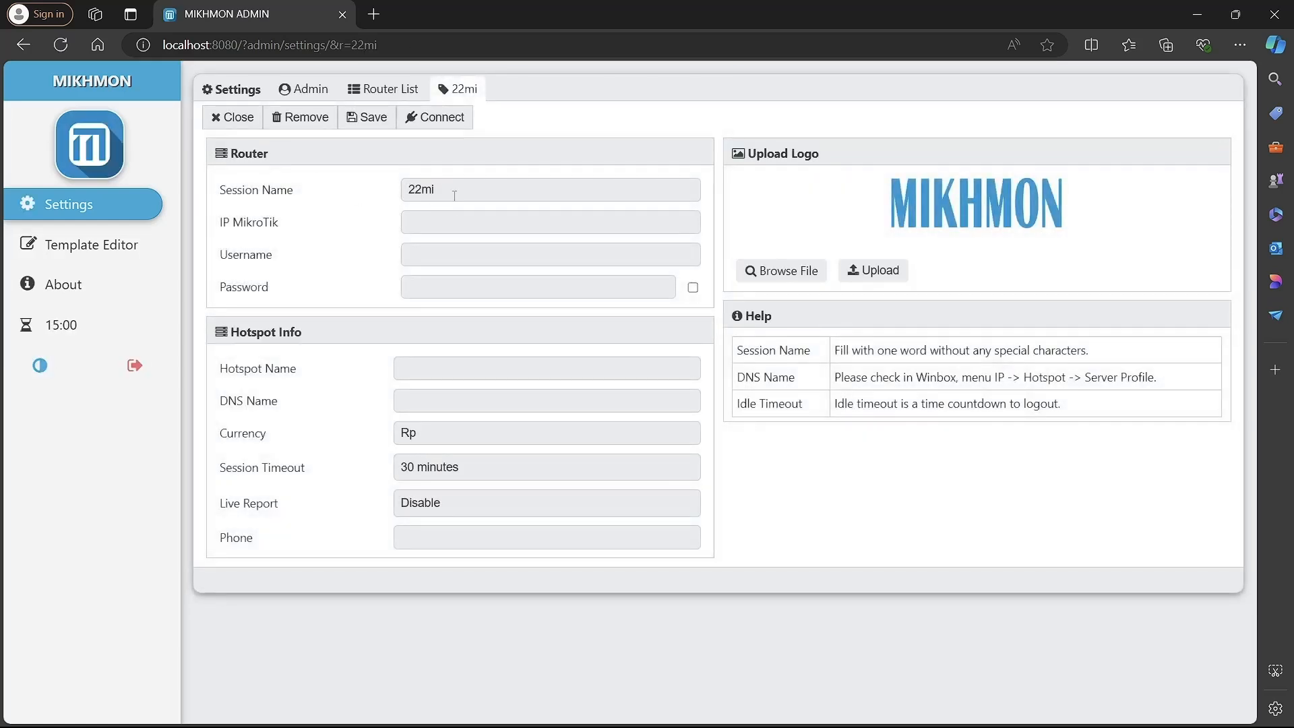
click(454, 196)
text(b)
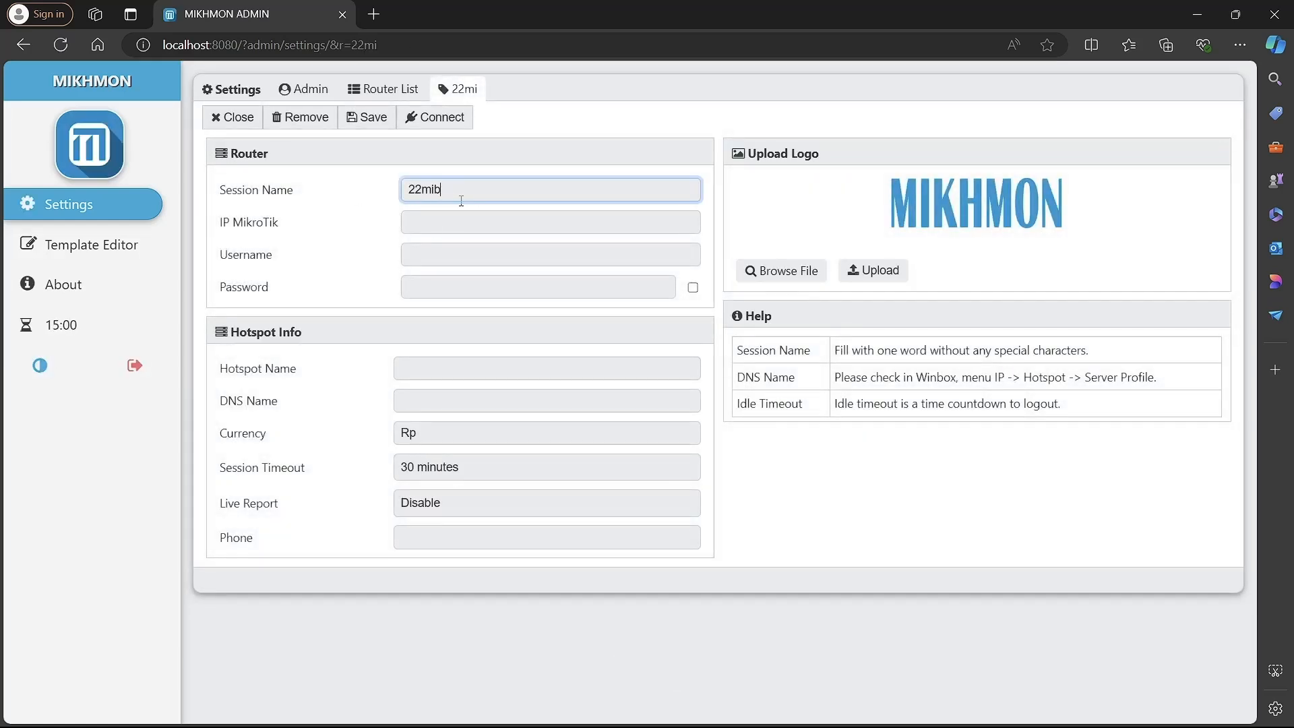
key(Return)
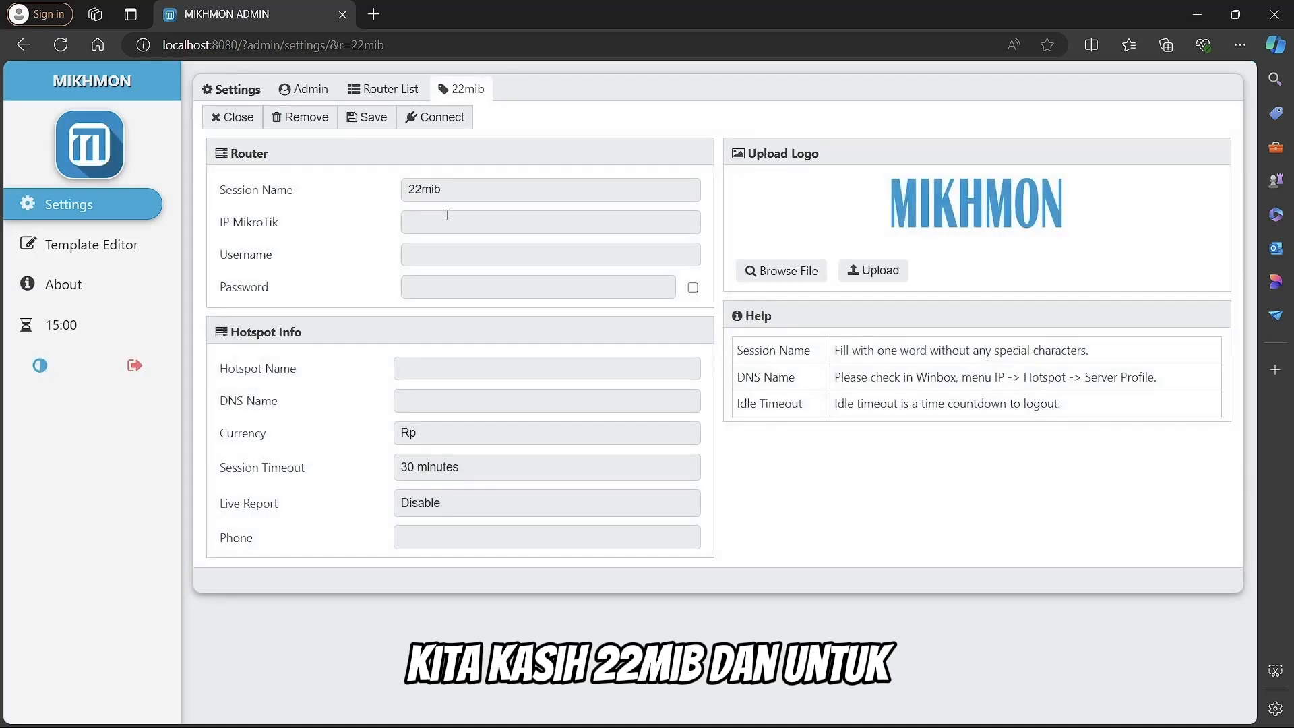
Step: Select the router IP field, then bring up WinBox's taskbar options
click(446, 217)
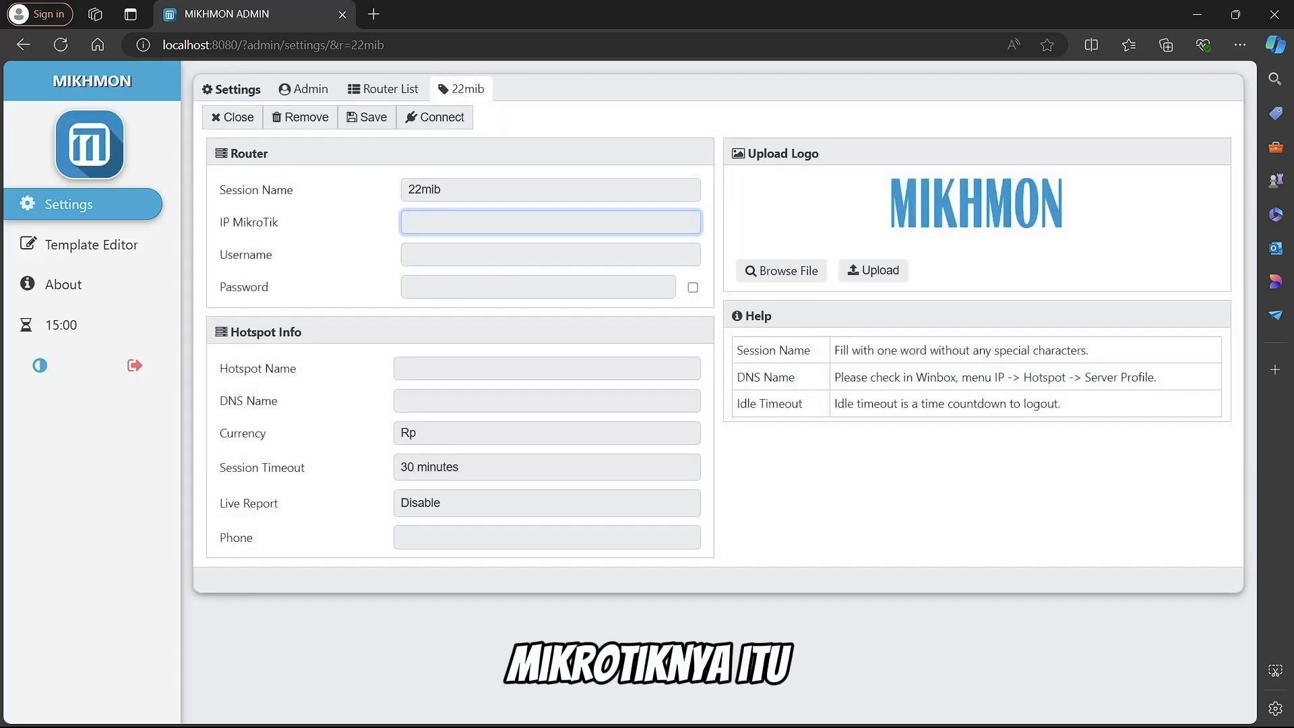
mouse_move(612, 717)
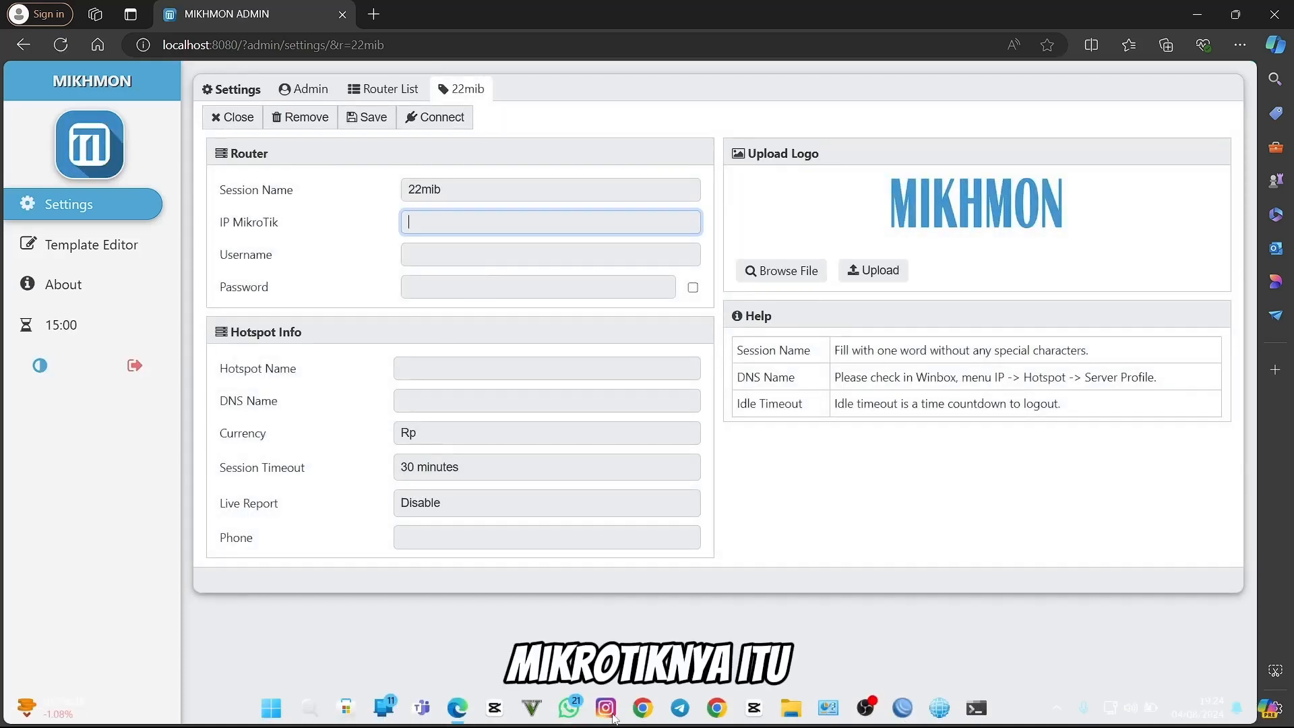
right_click(903, 709)
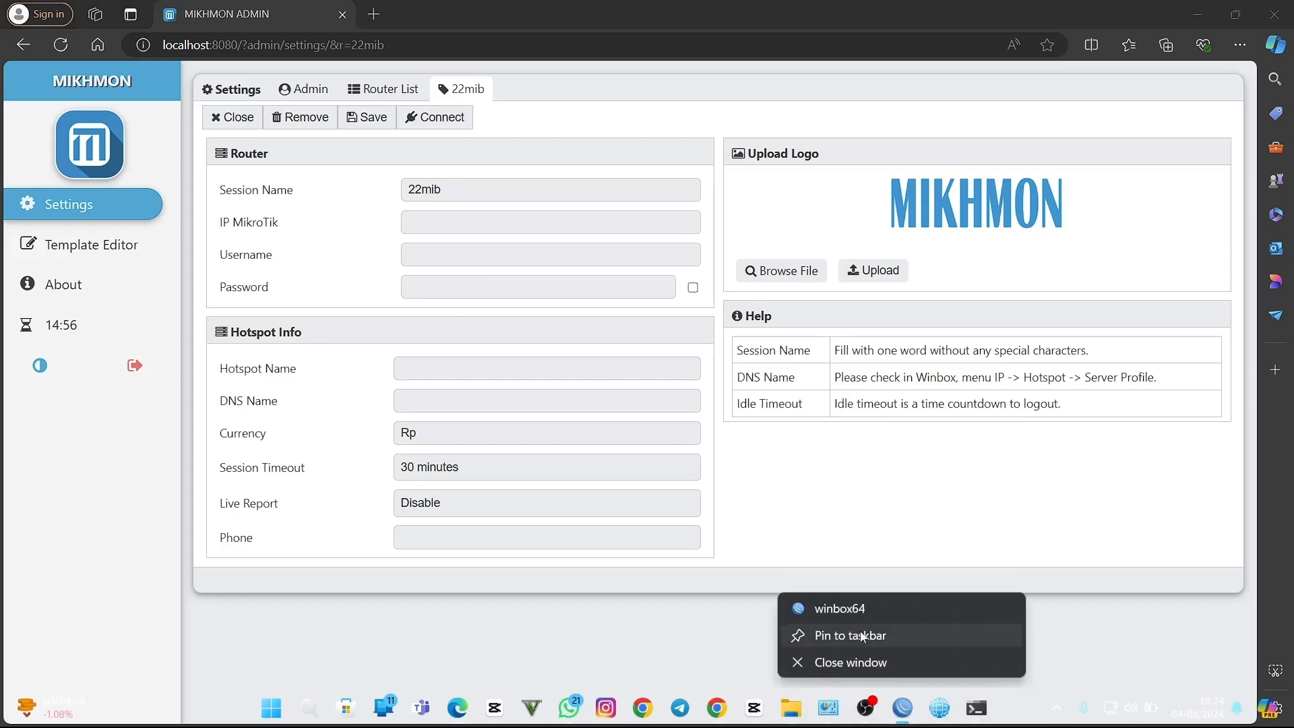
click(839, 633)
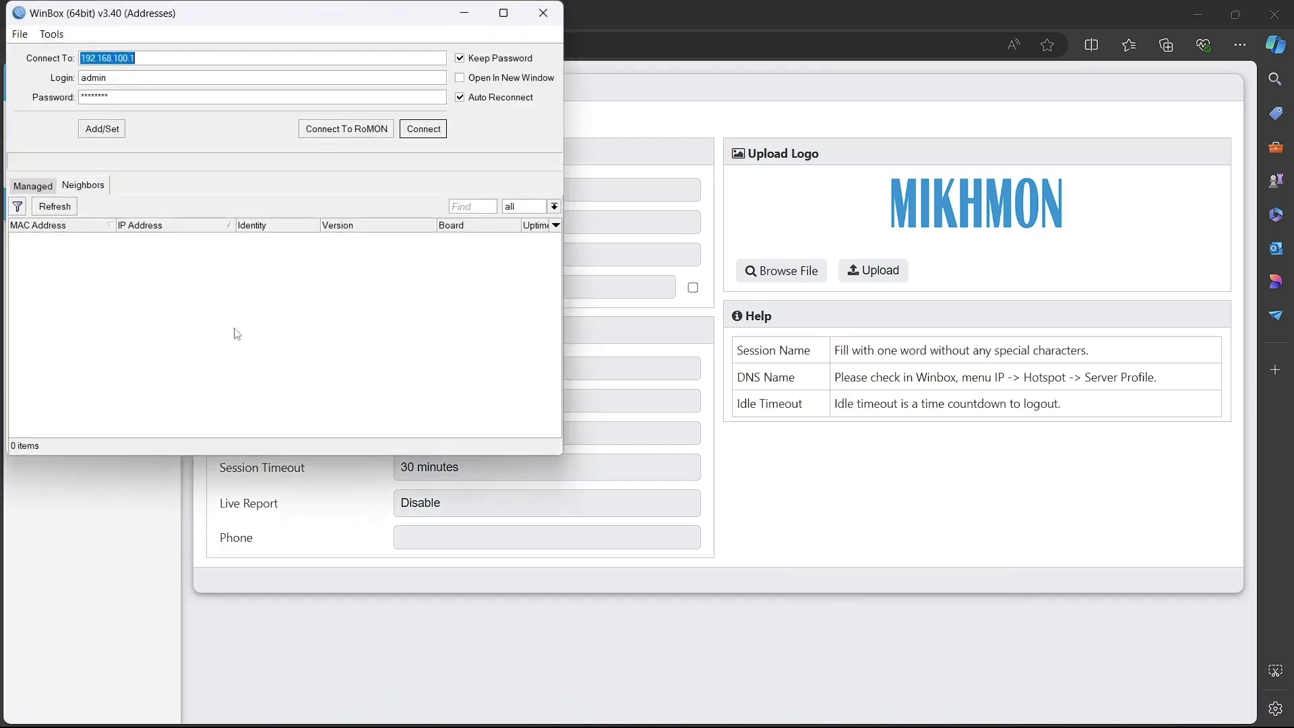
click(513, 11)
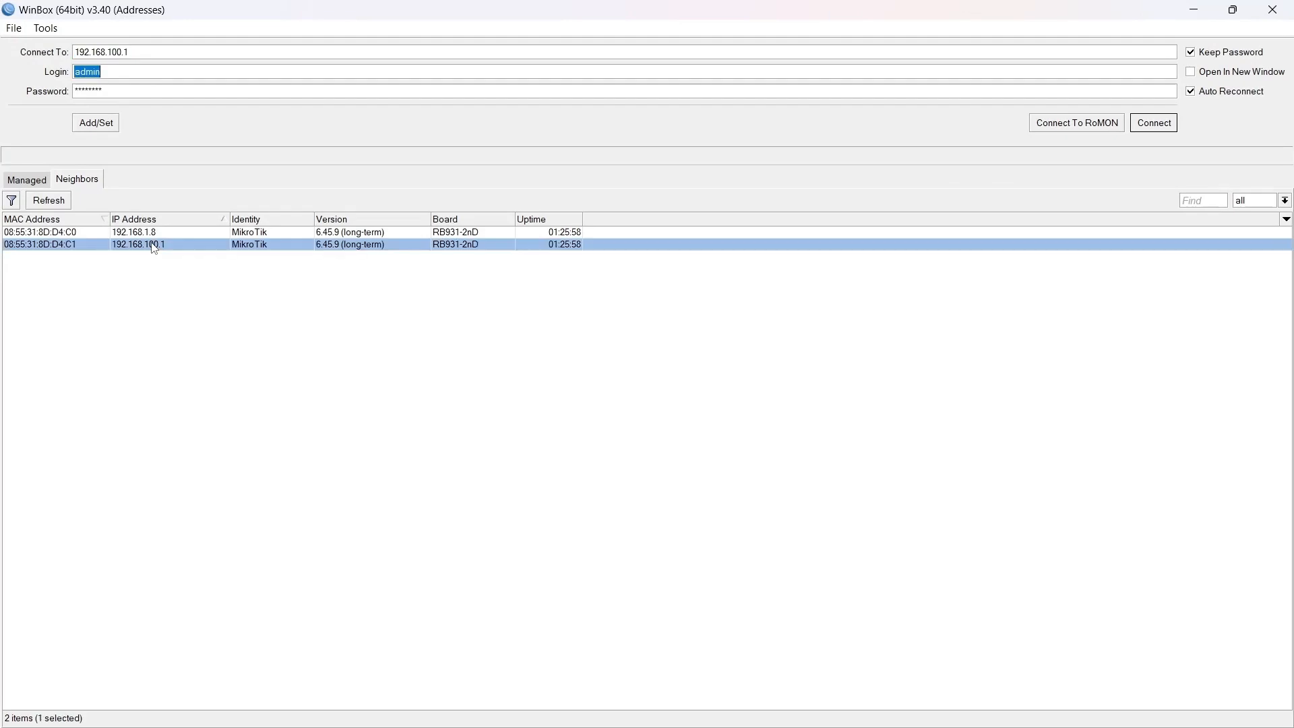
click(156, 244)
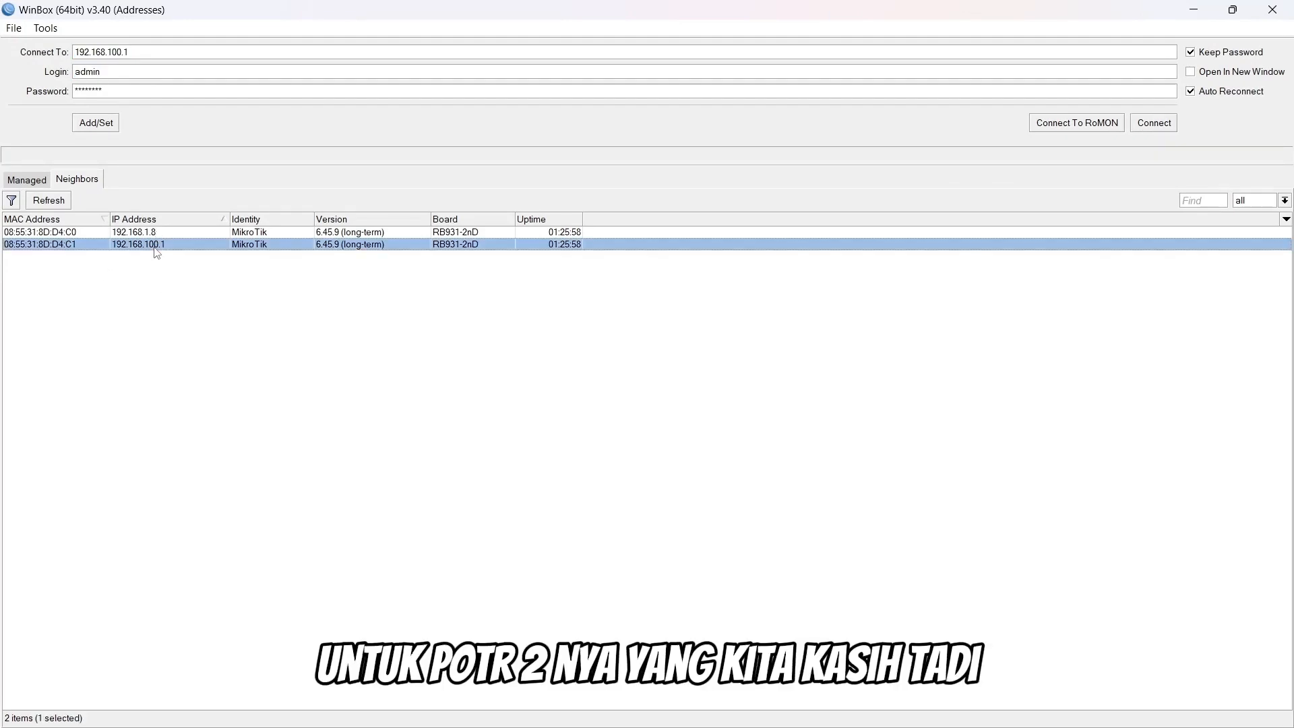
click(1193, 10)
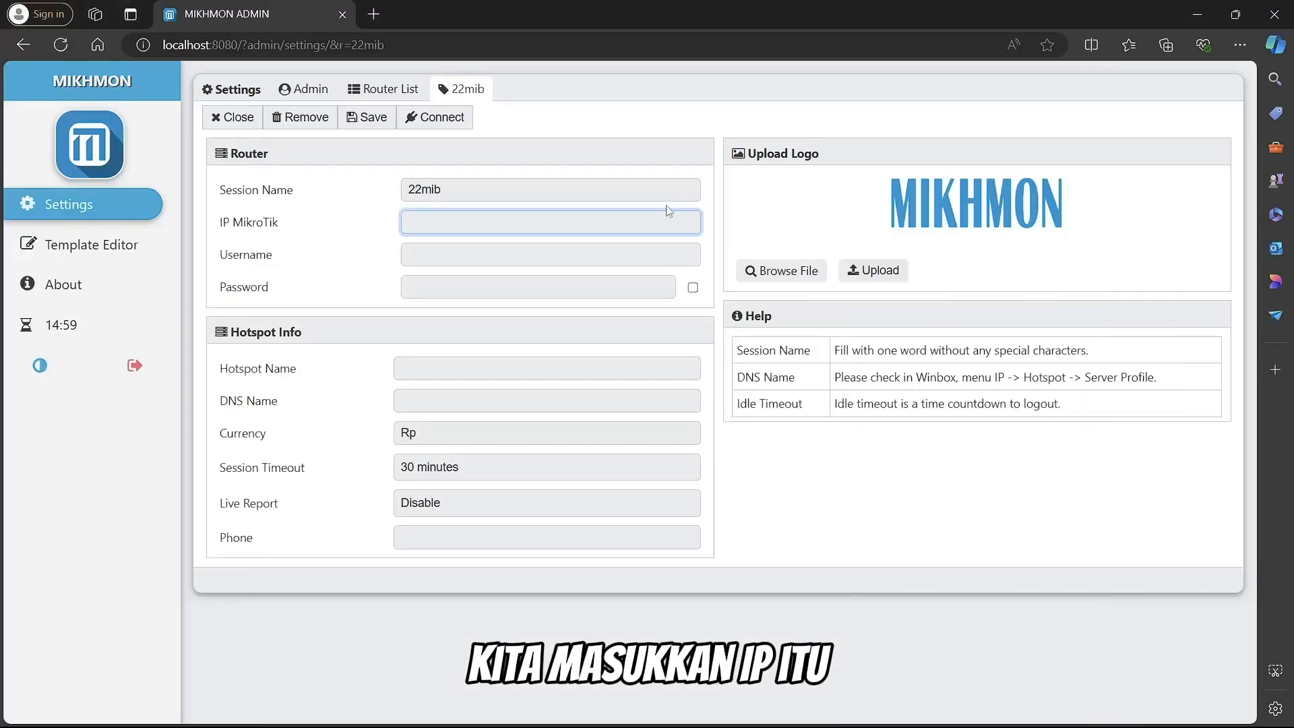
Step: Connect the 22mib session to 192.168.100.1 with username admin and the router's password
text(192.16)
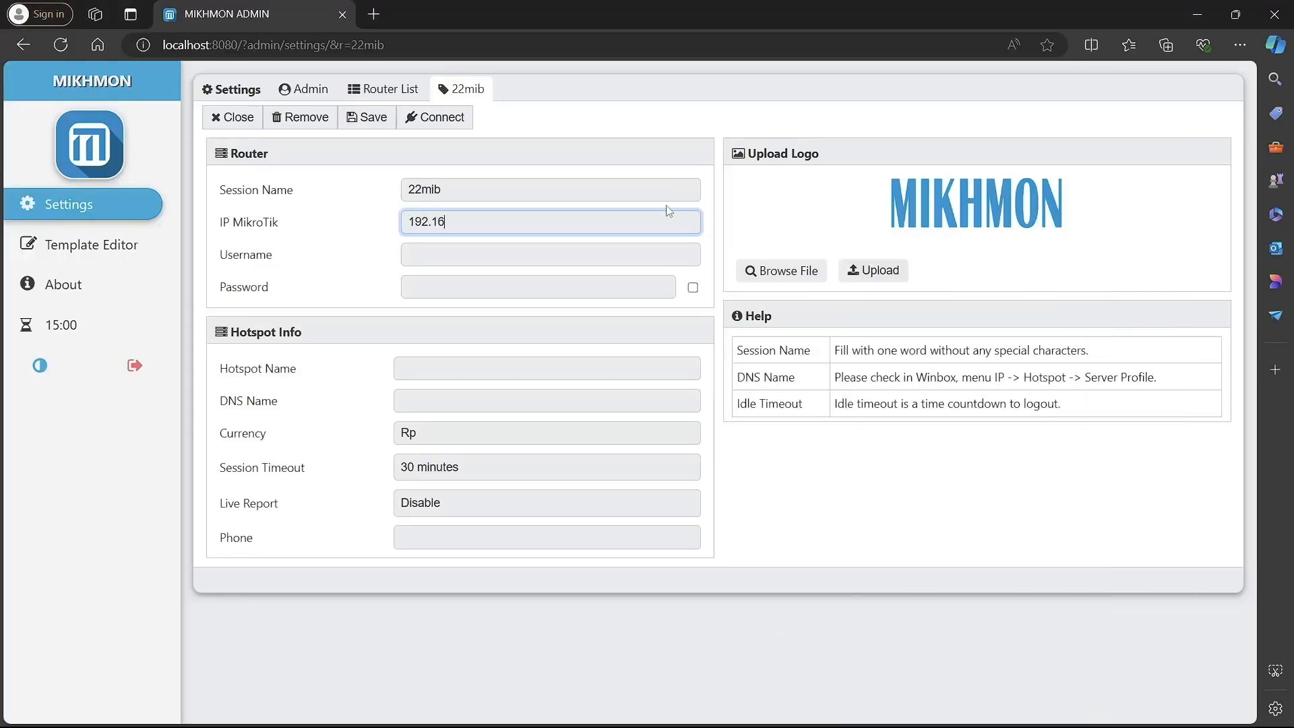
text(8.100.1)
click(628, 264)
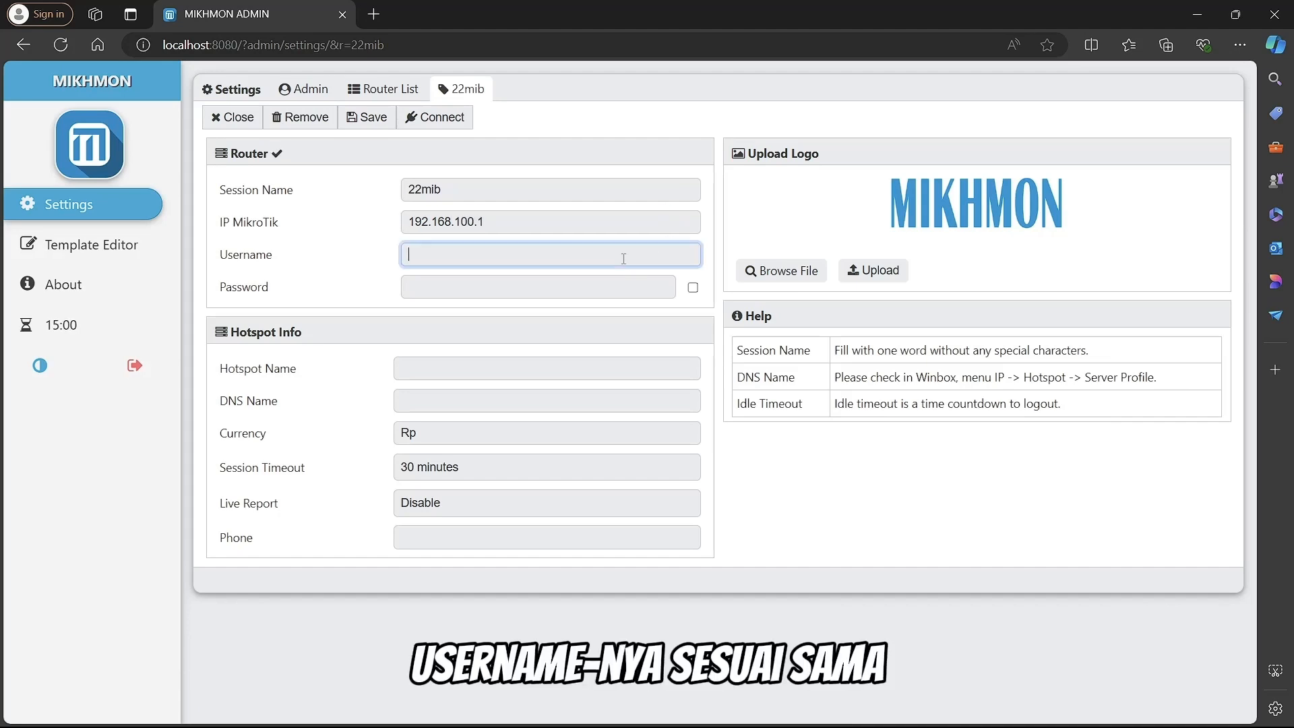
text(admin)
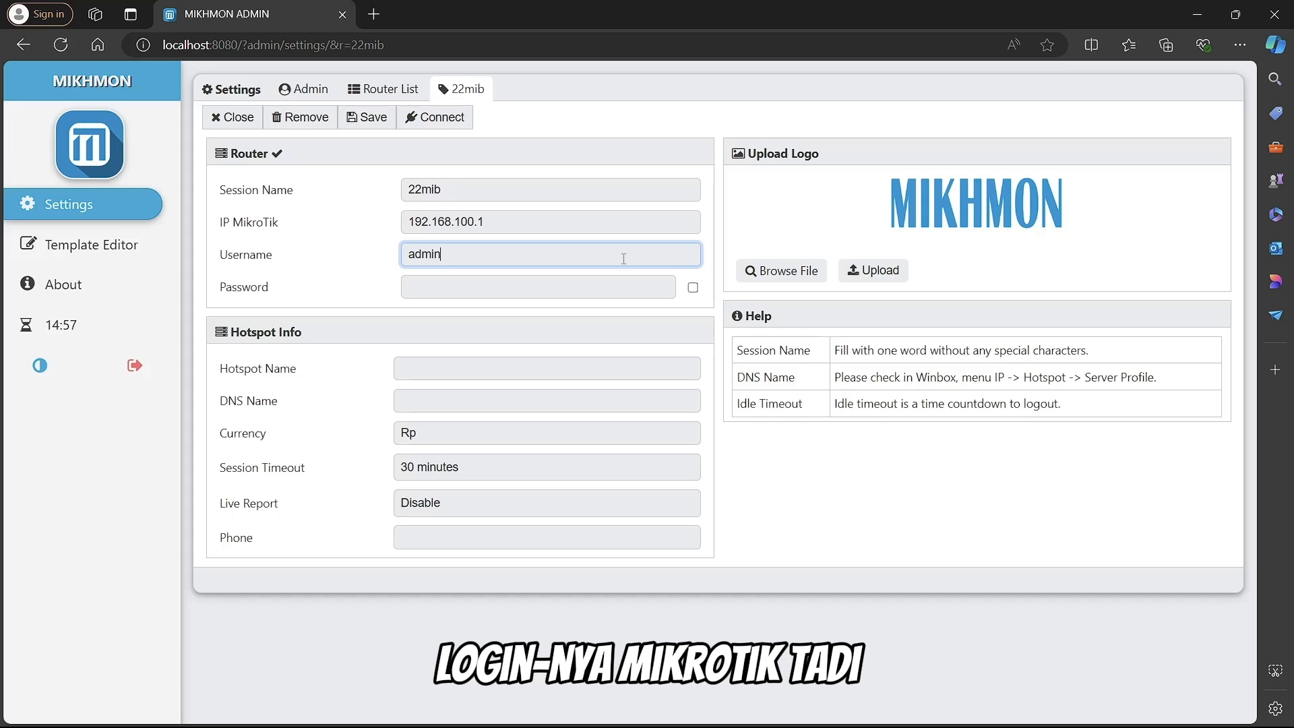
key(Tab)
text(••••••)
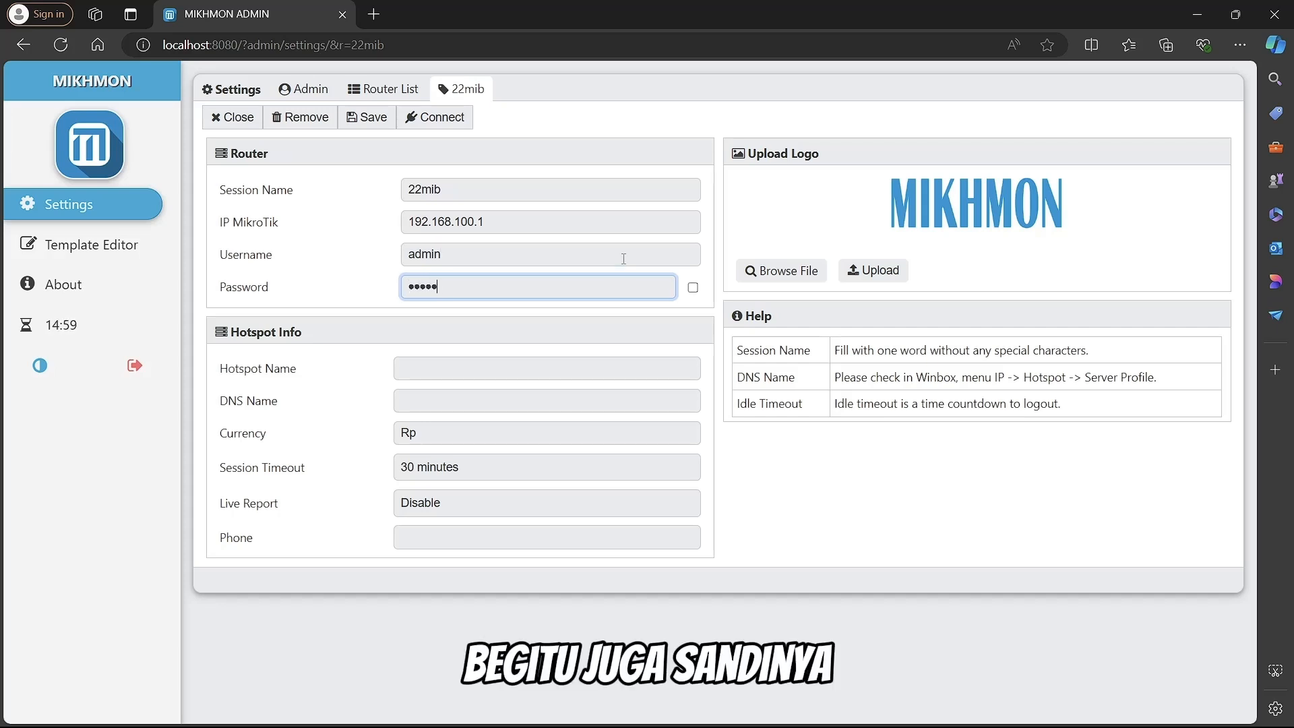
text(••)
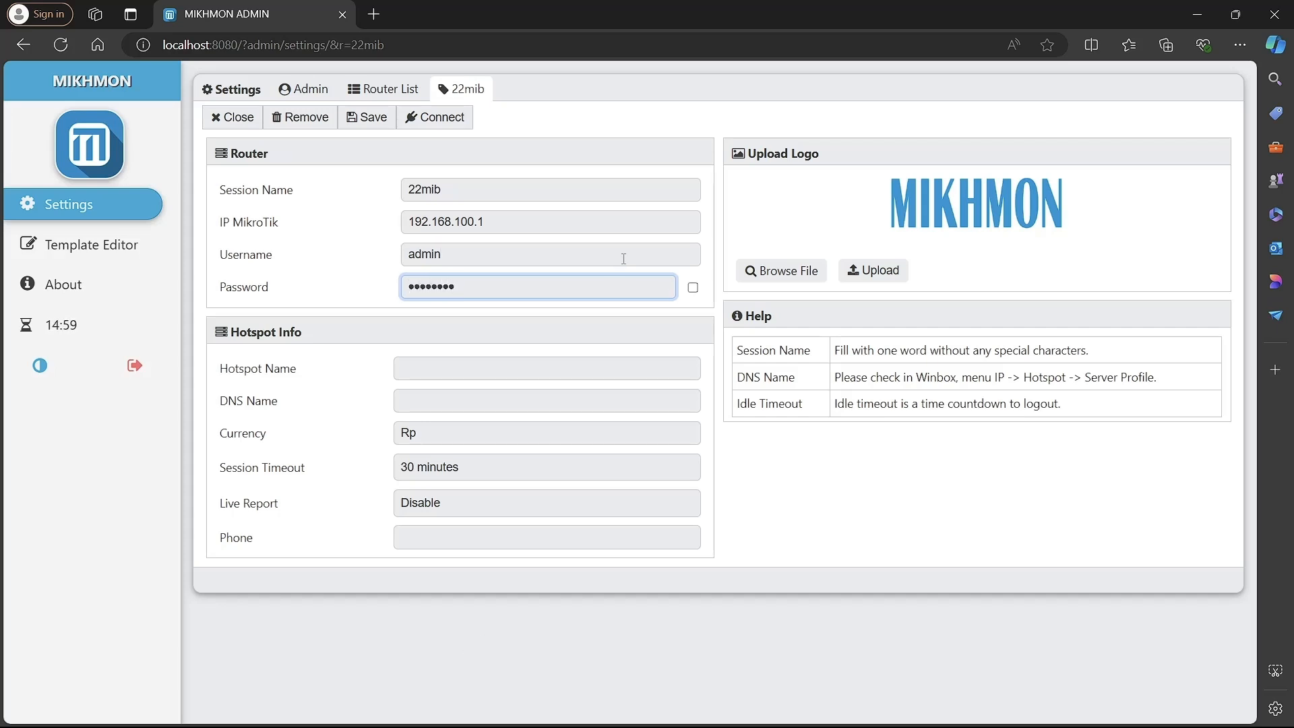
click(693, 288)
click(692, 289)
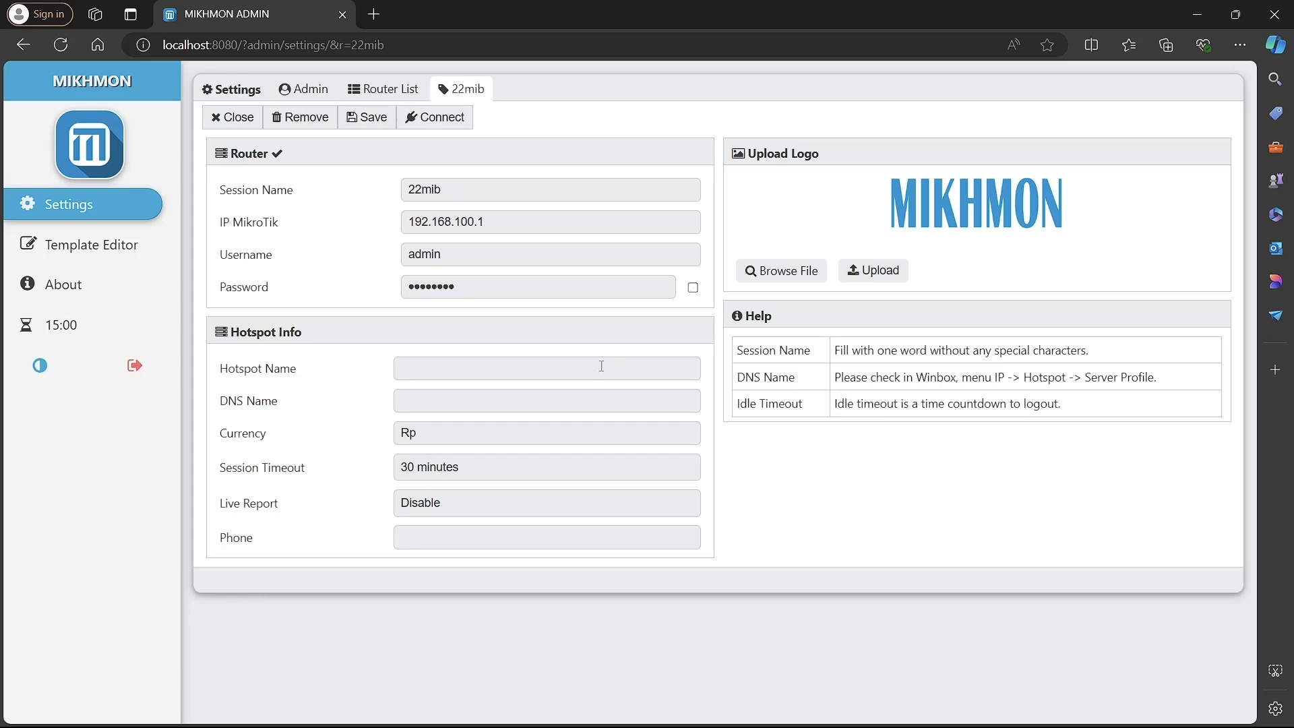
click(436, 119)
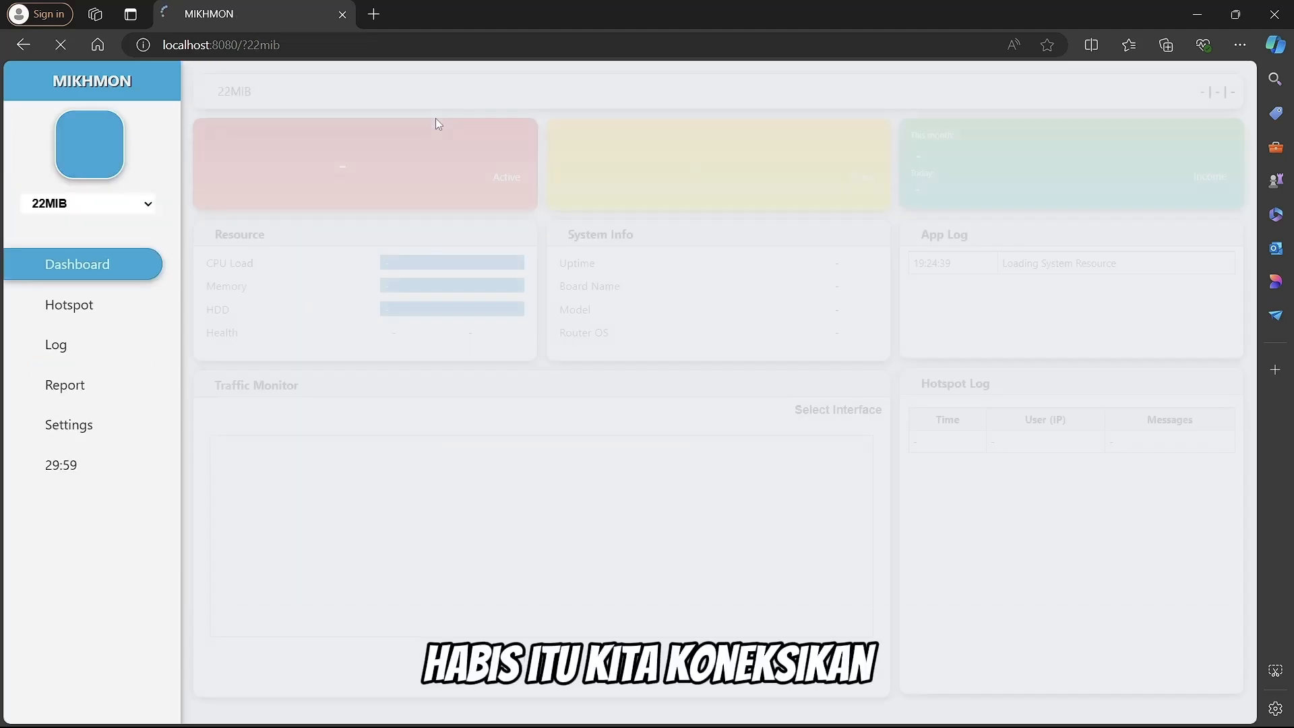
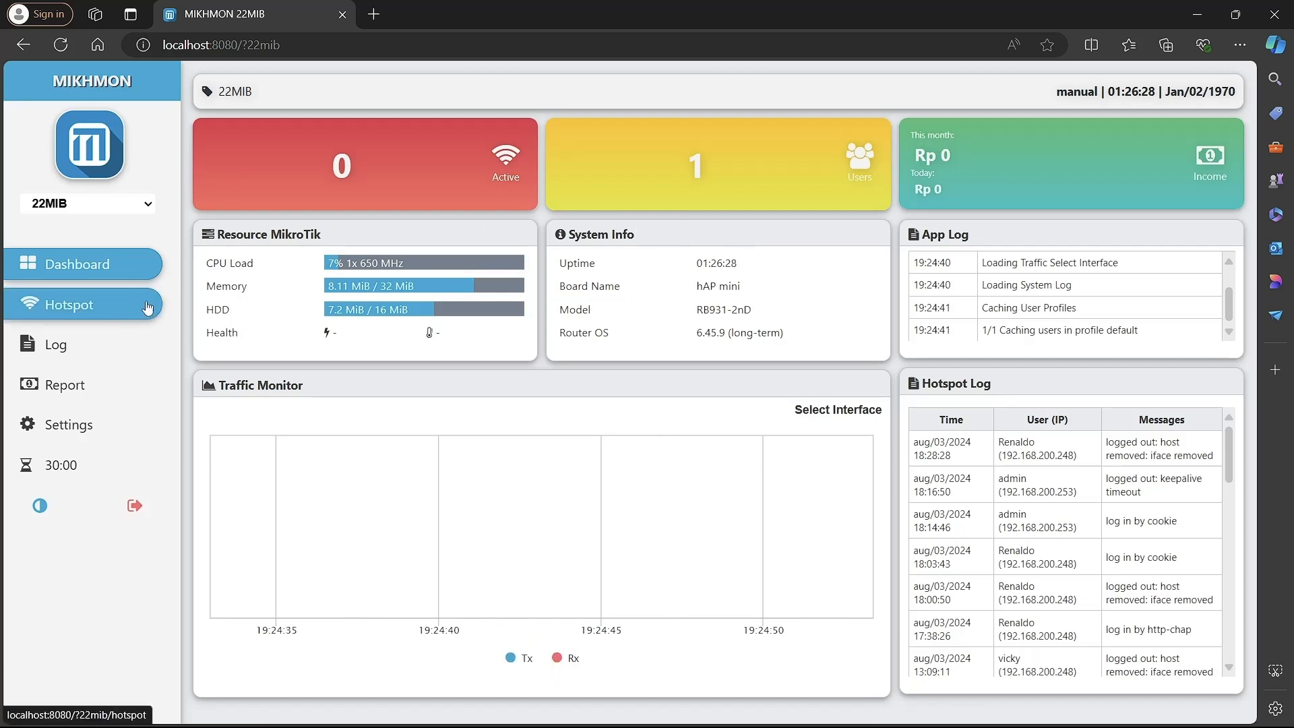
Step: Open Mikhmon's Hotspot User Profile list, which holds only the default profile
click(79, 312)
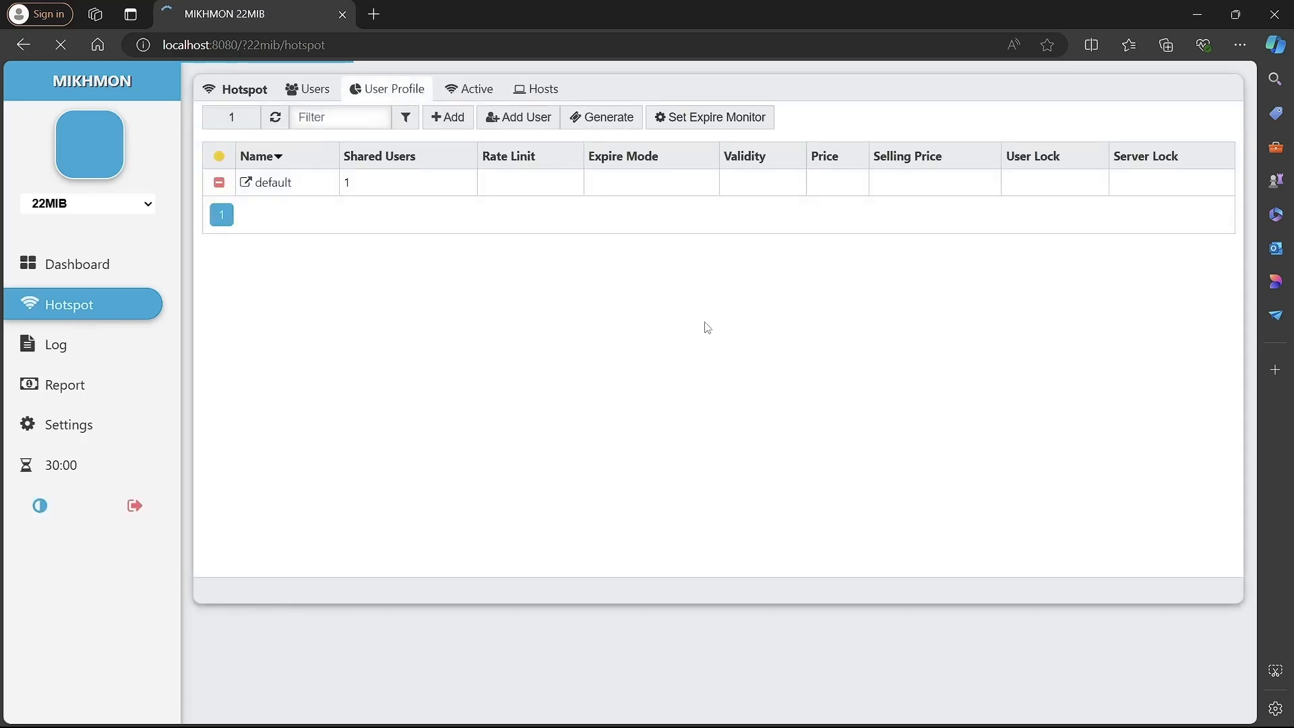
Step: Add a new user profile named '1 hari', leaving the address pool at none for now
click(451, 118)
click(644, 217)
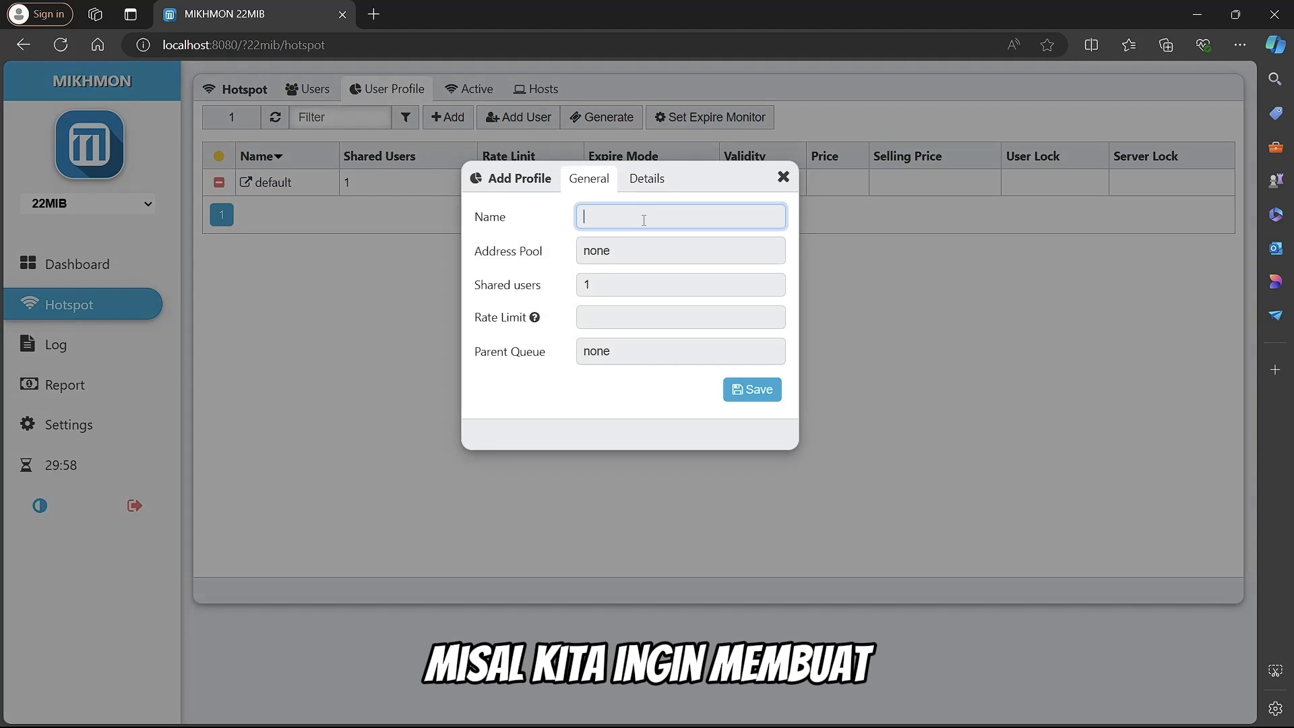
text(1)
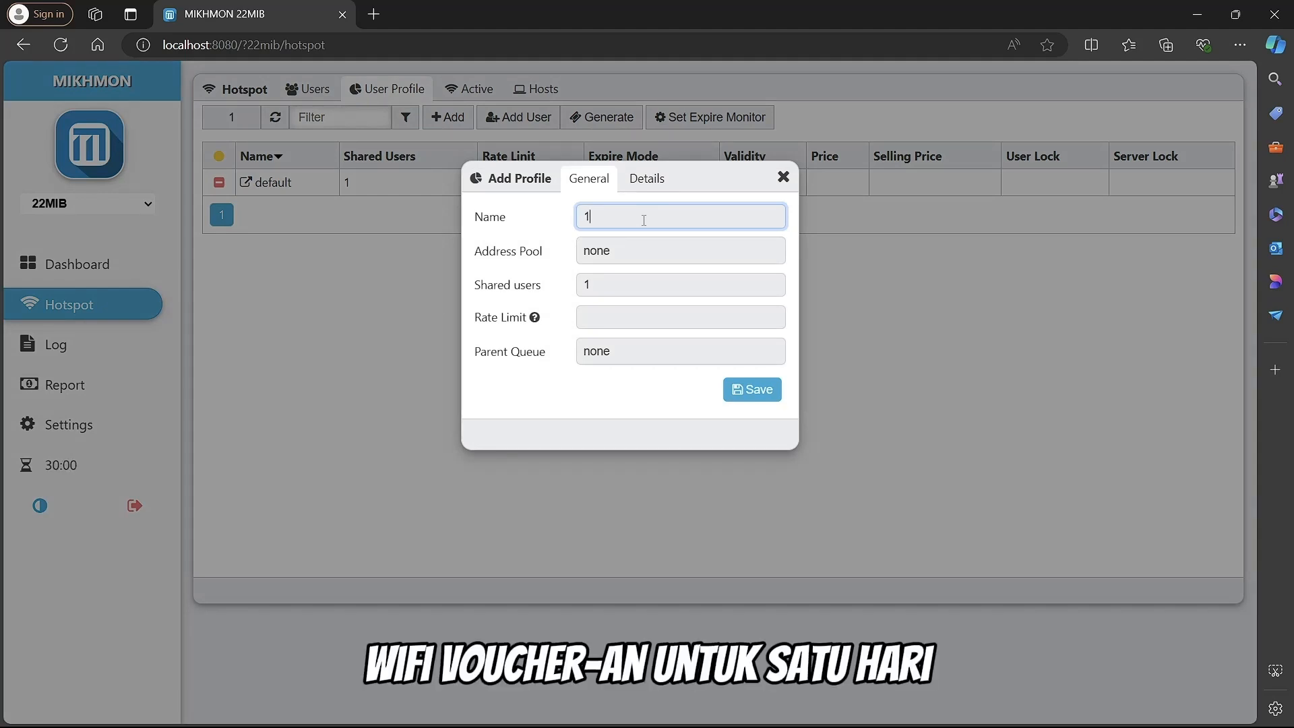
text( hari)
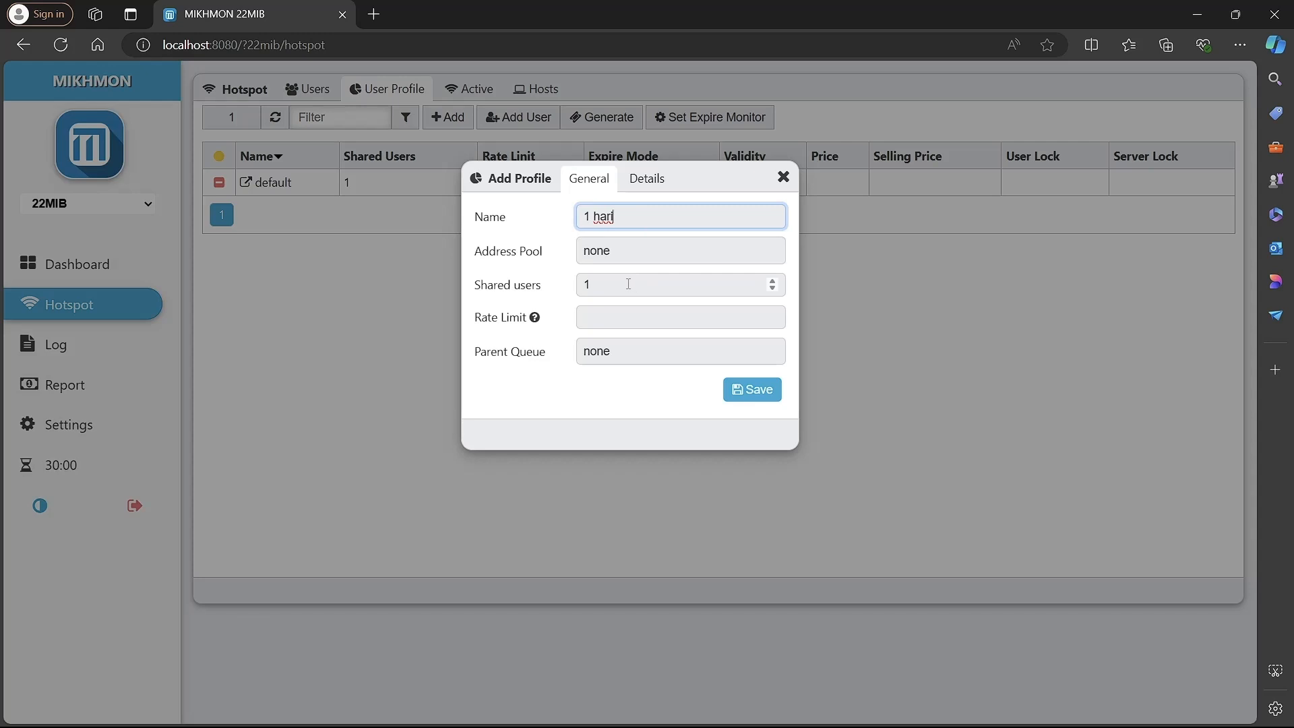
click(634, 260)
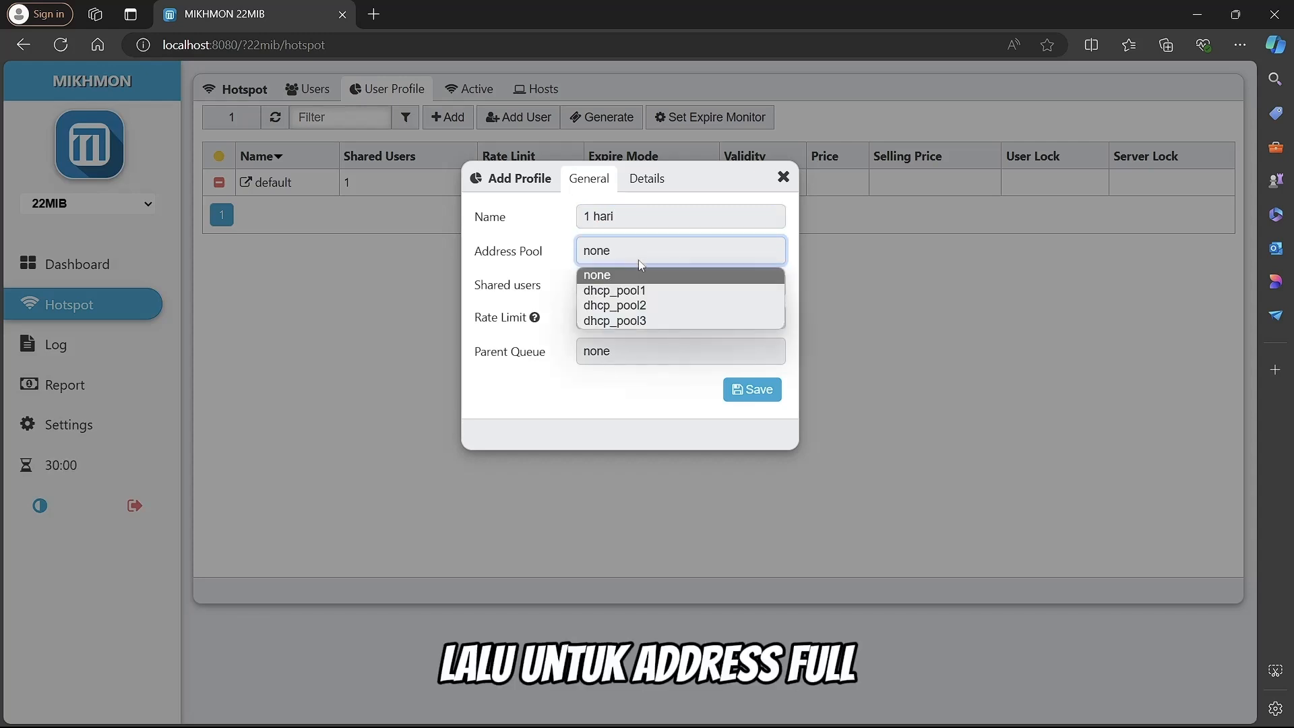
mouse_move(719, 717)
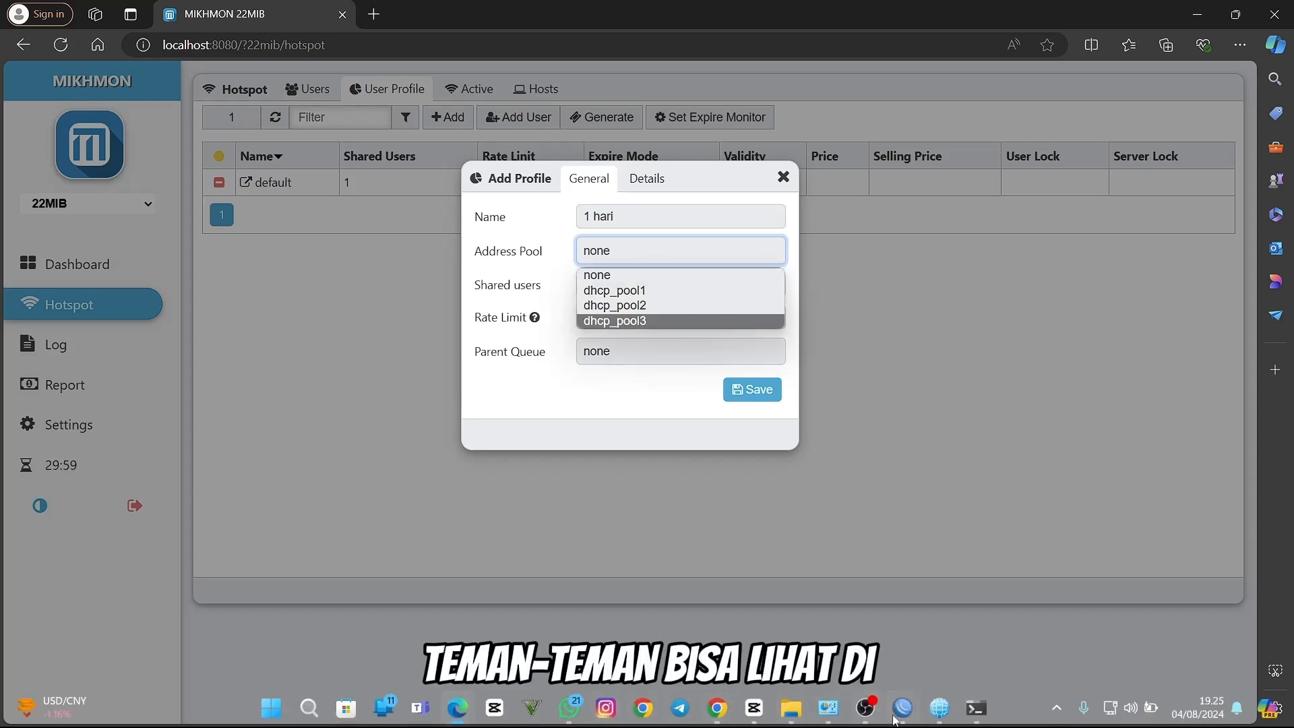
click(628, 333)
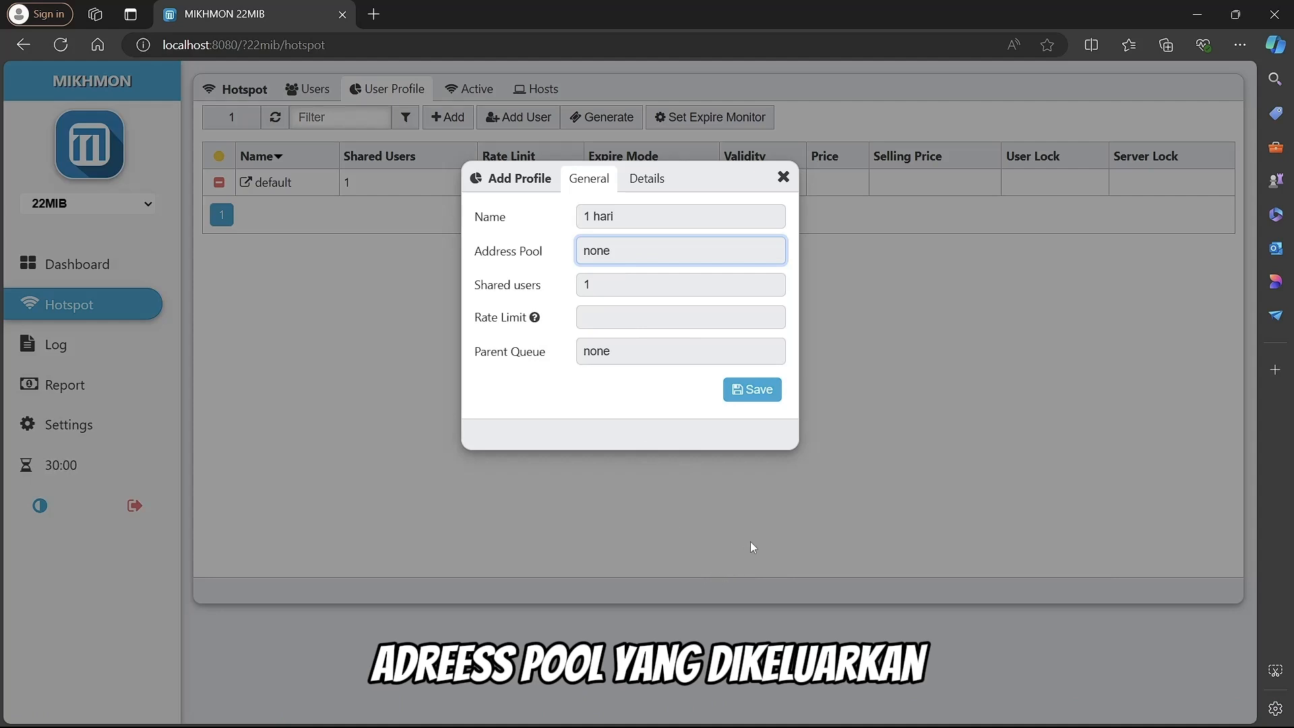
mouse_move(867, 714)
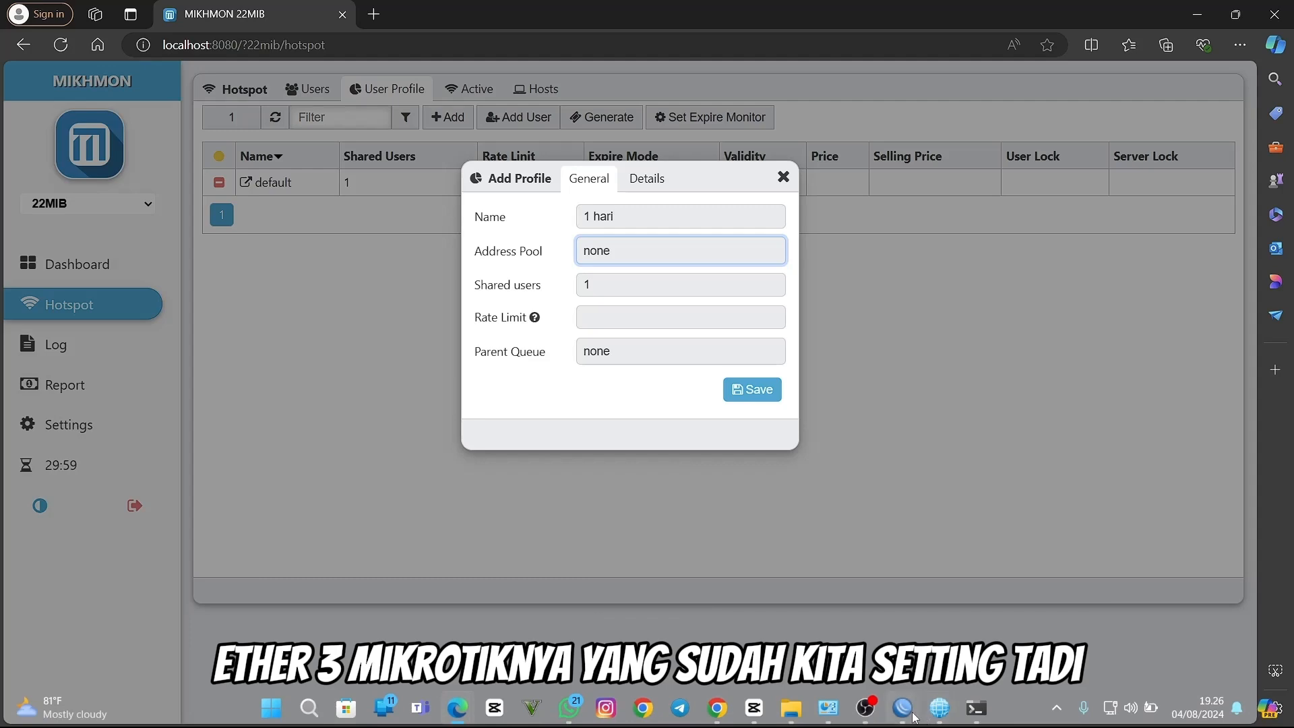
mouse_move(906, 713)
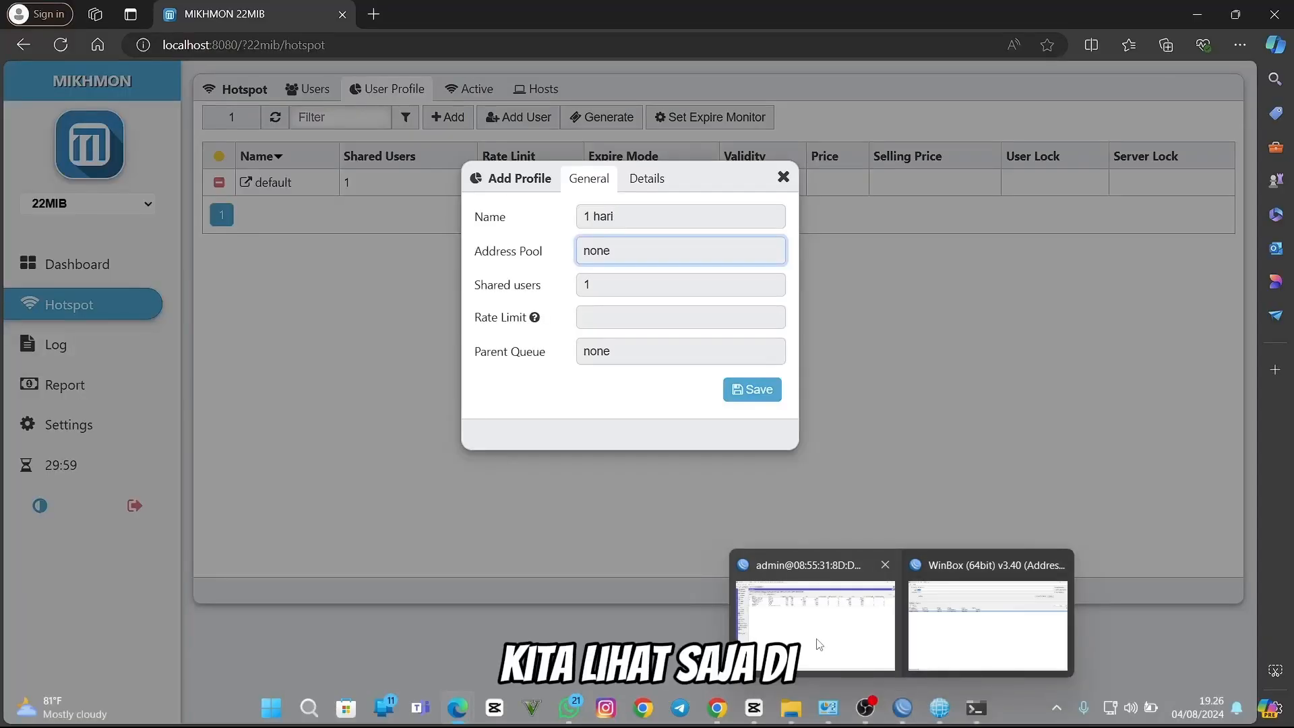
Step: In WinBox, open IP > Pool and select dhcp_pool2 (192.168.200.2–192.168.200.254)
click(819, 645)
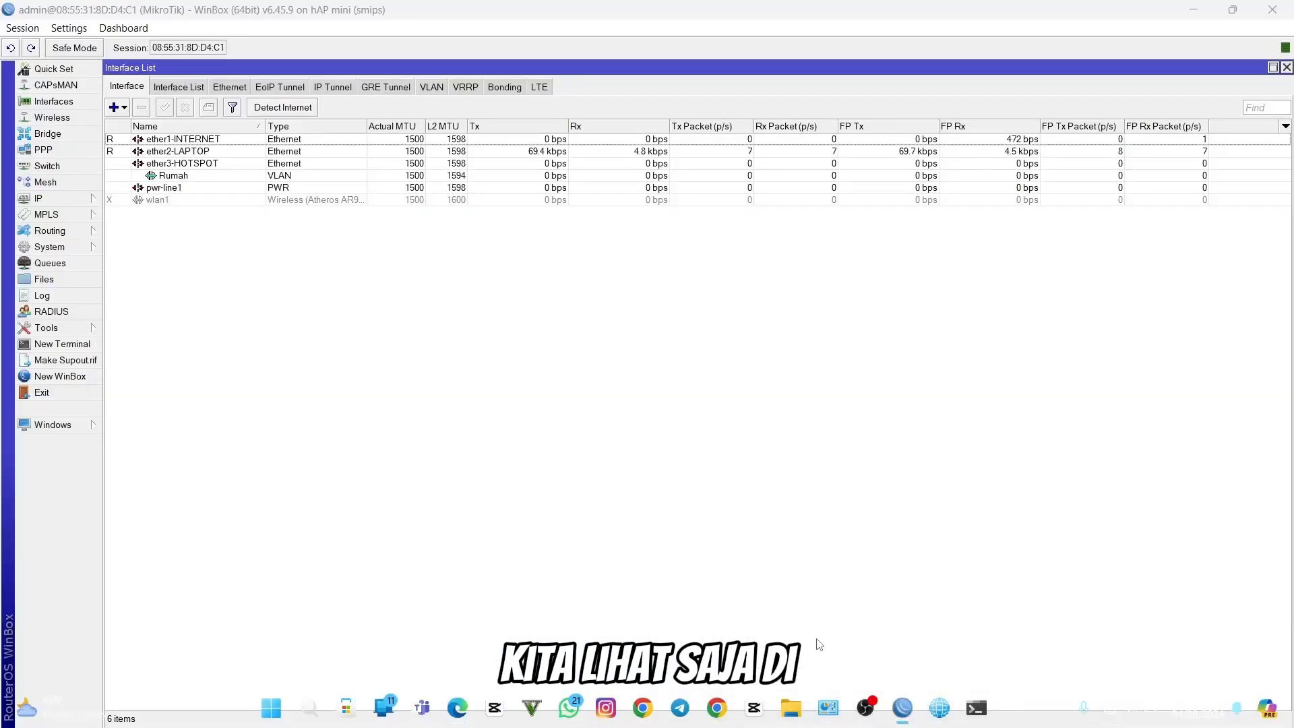
click(41, 198)
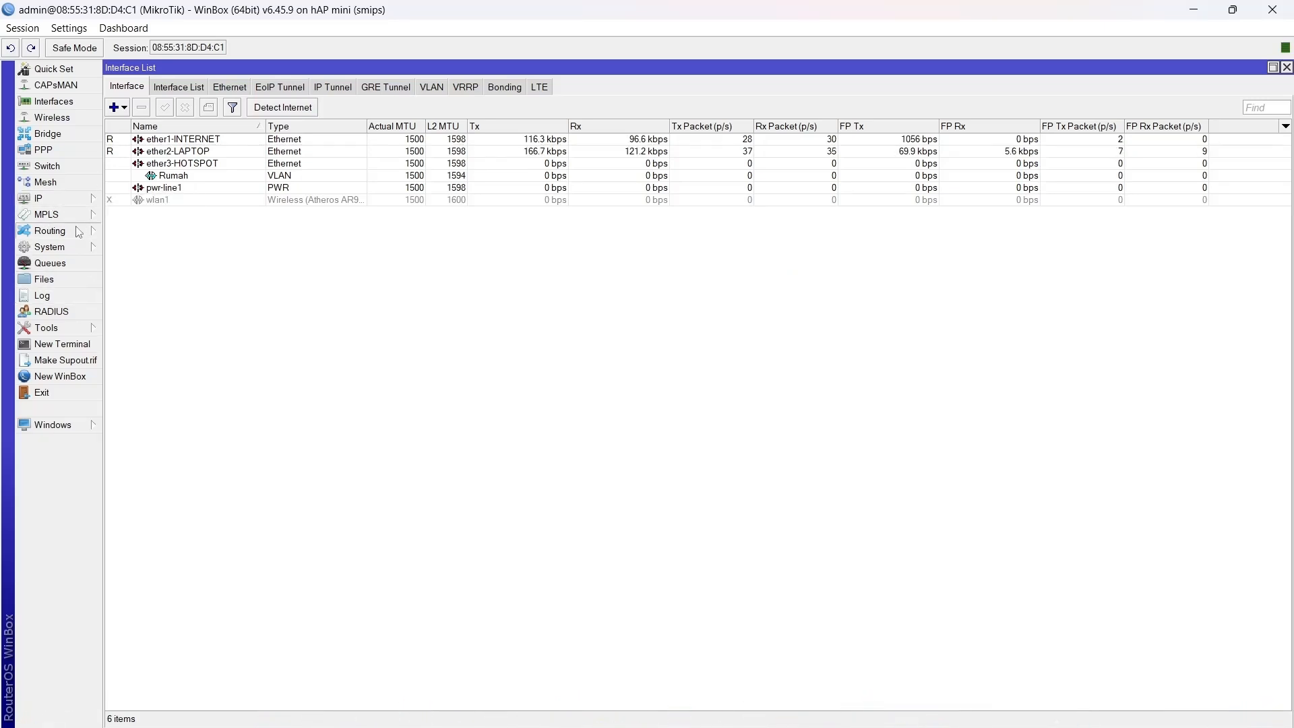
click(71, 202)
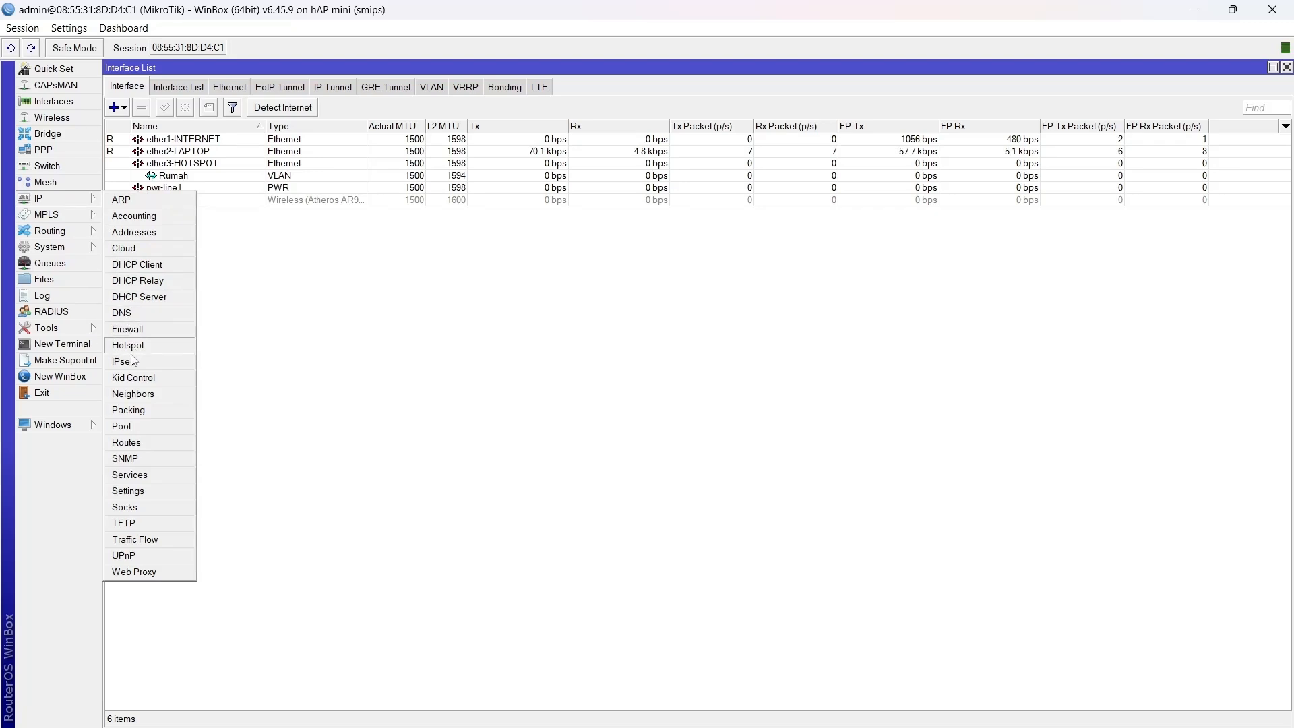
click(124, 426)
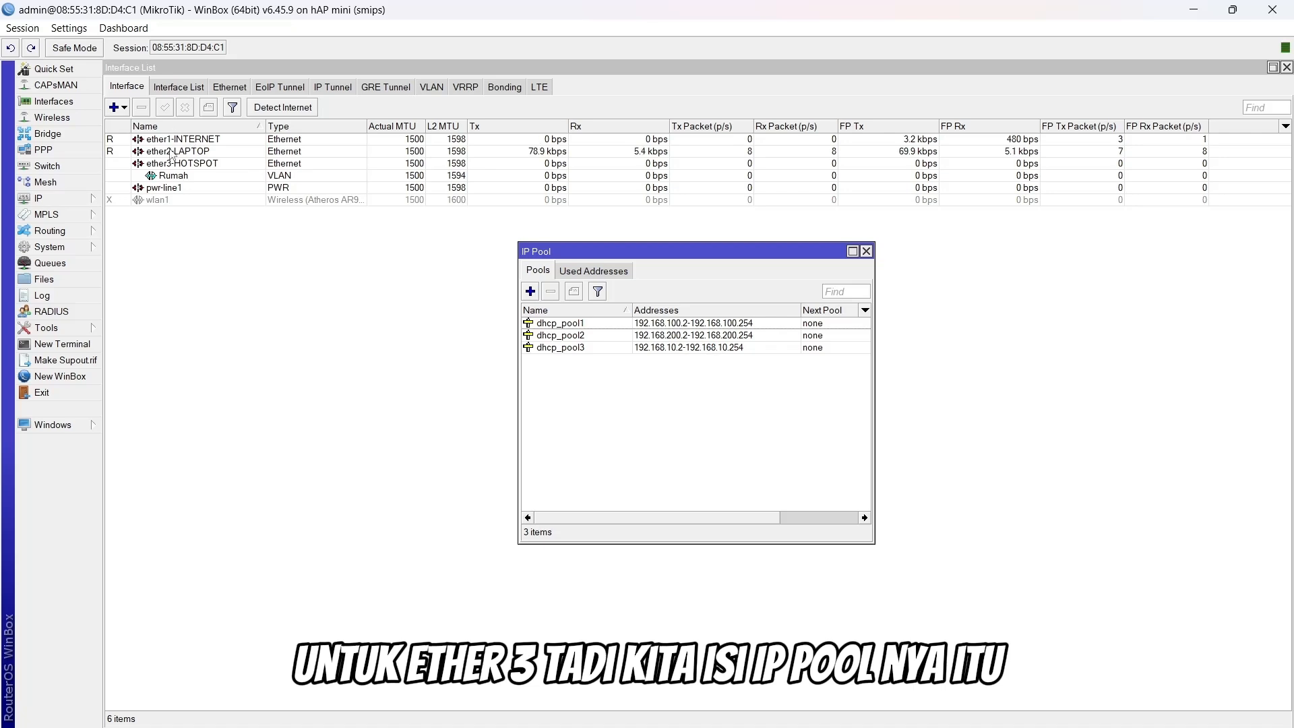
click(644, 337)
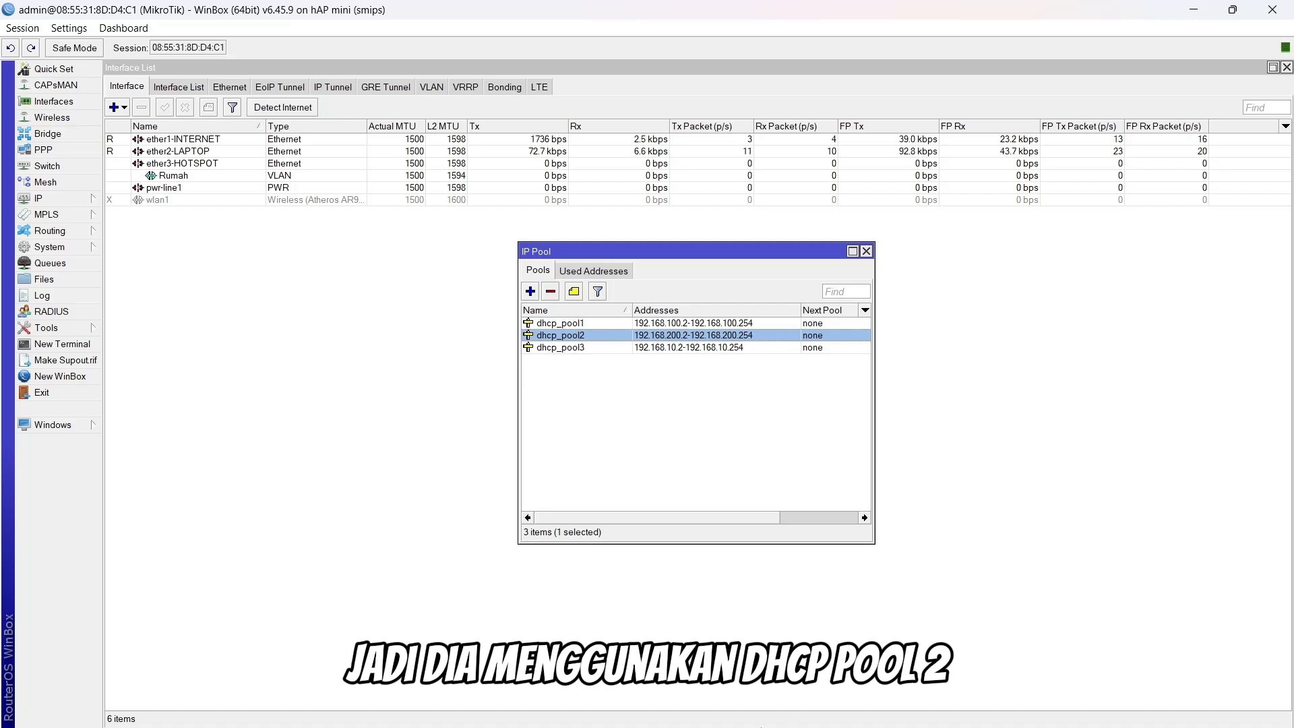
mouse_move(903, 713)
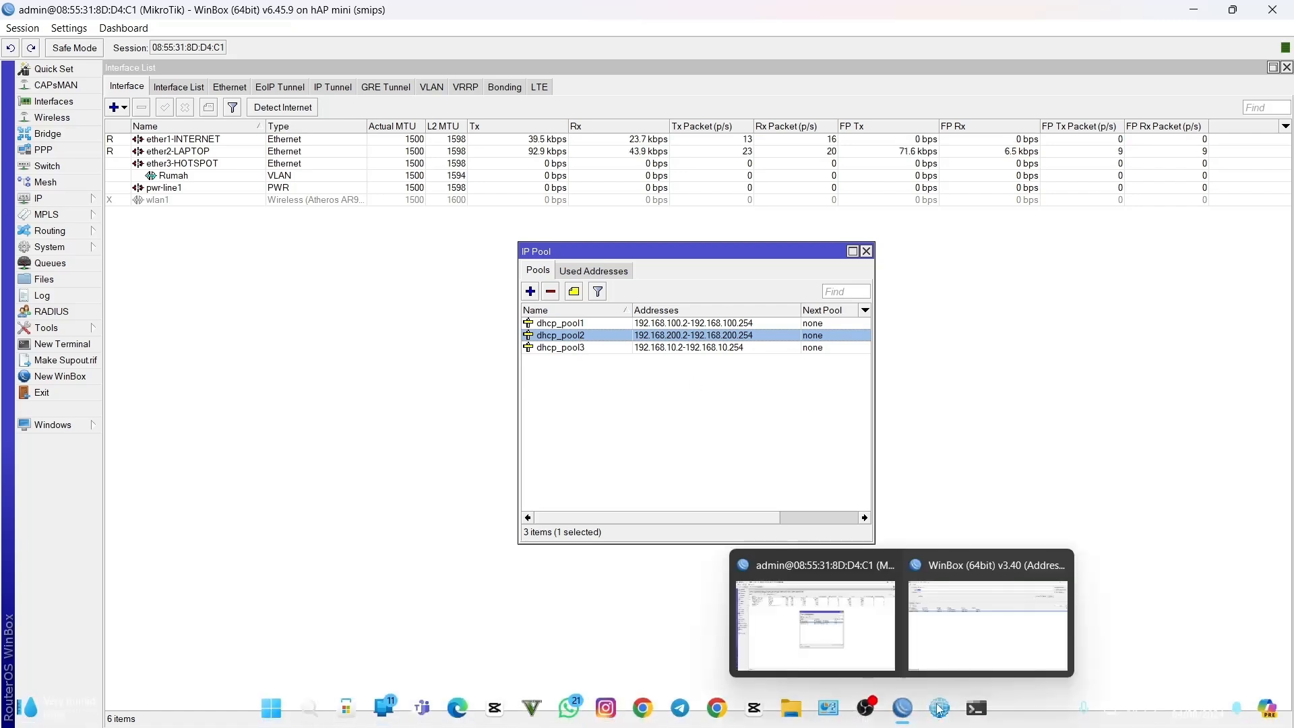
Step: Back in Mikhmon, set the '1 hari' profile's address pool to dhcp_pool2 with 1 shared user
mouse_move(470, 718)
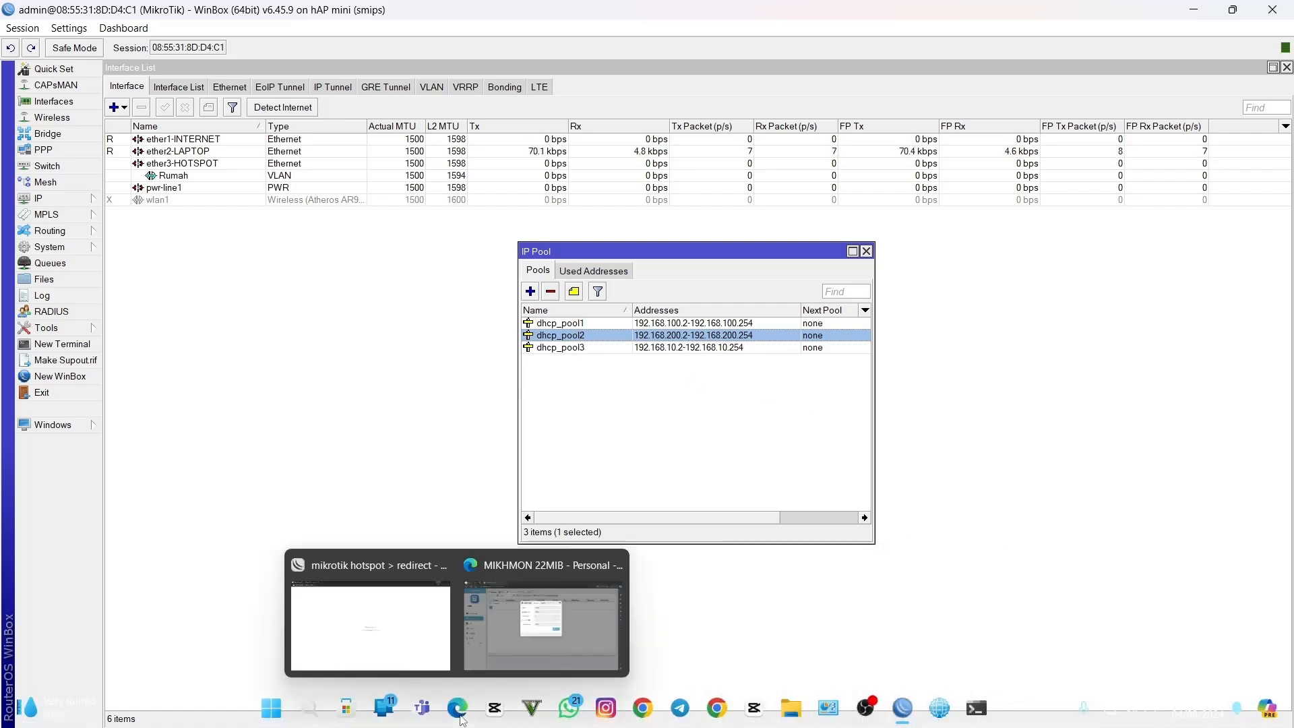
click(504, 640)
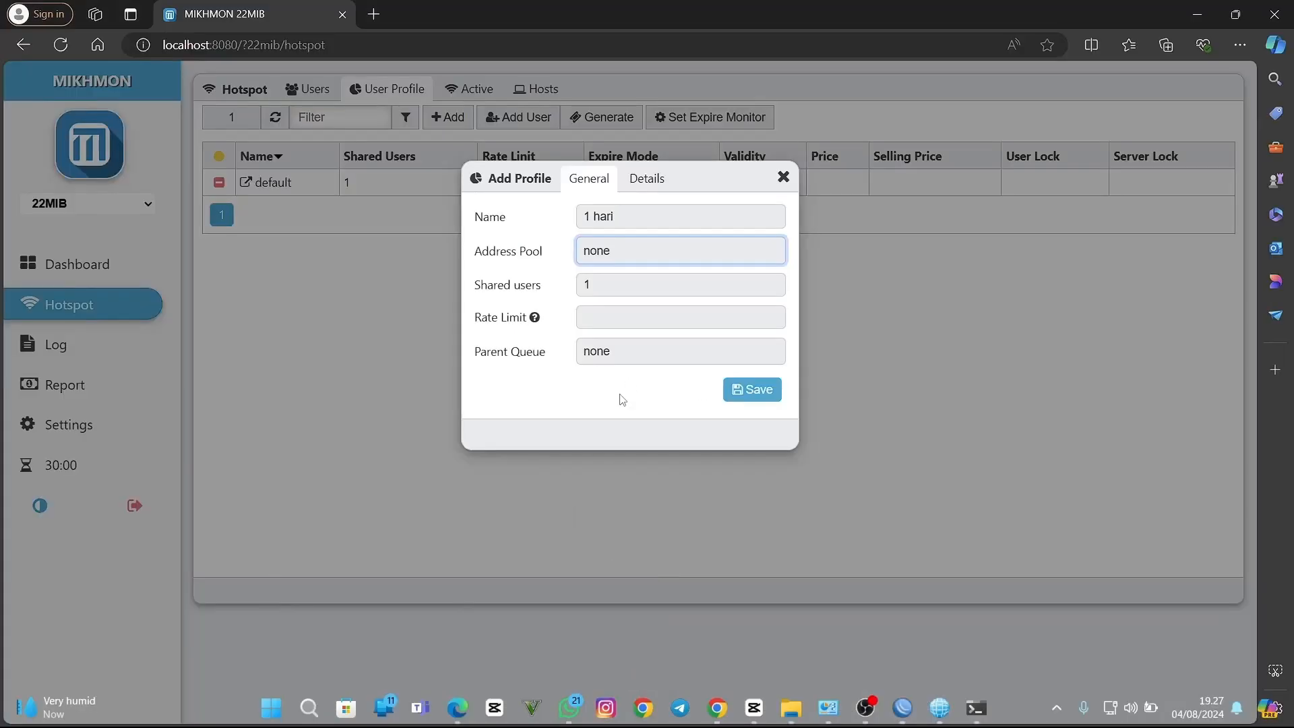
click(600, 255)
click(604, 306)
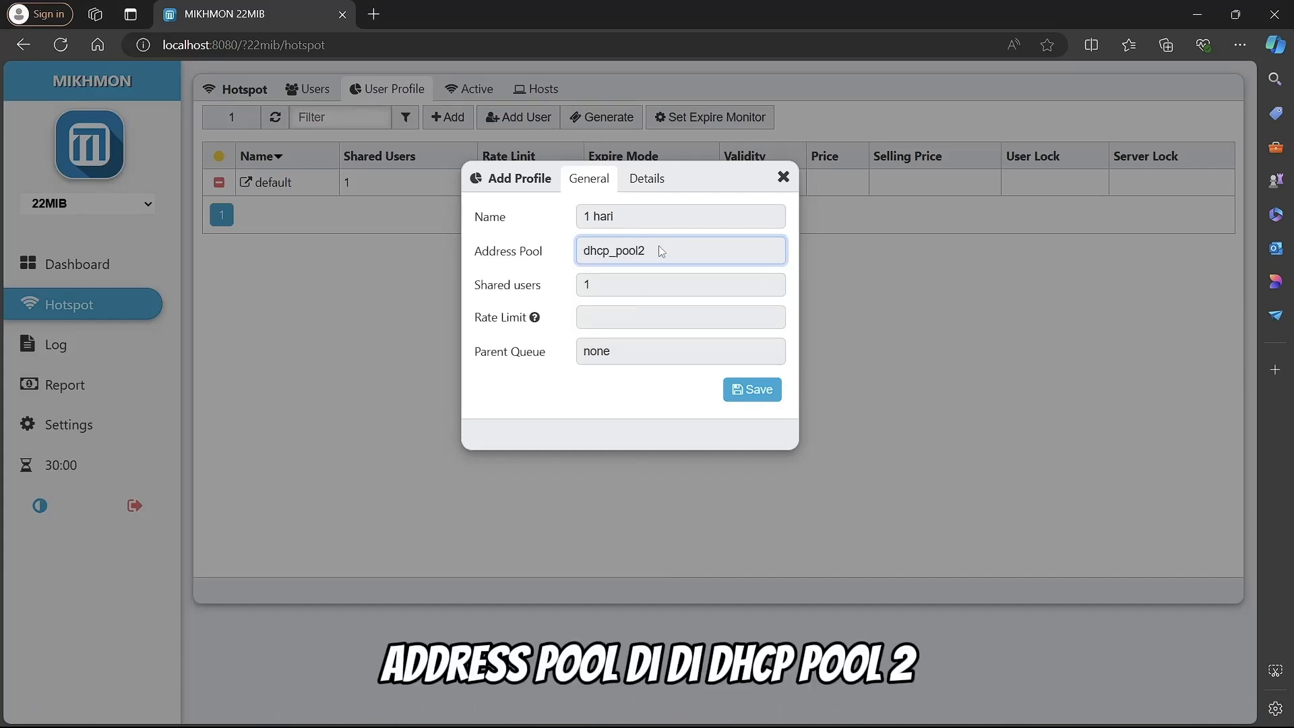
click(616, 287)
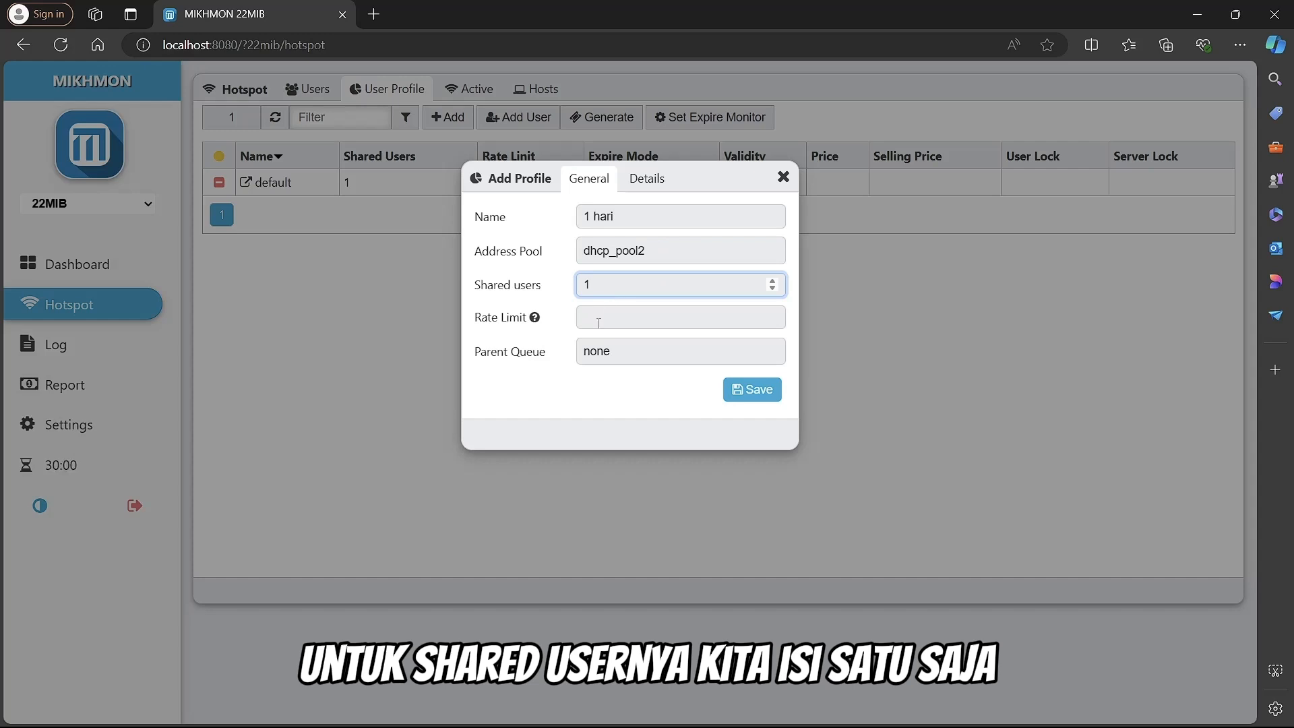
Step: Enter a 1M/1M rate limit and keep the parent queue at none
click(597, 324)
click(607, 290)
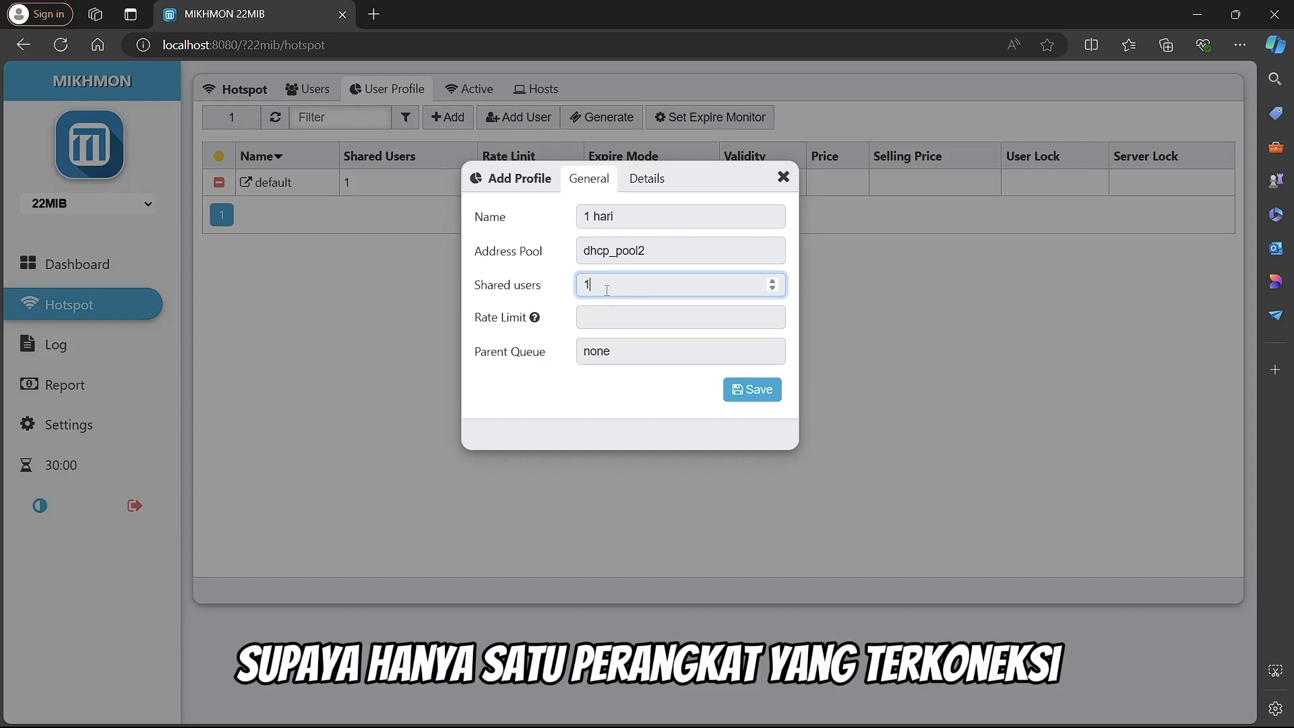
click(601, 311)
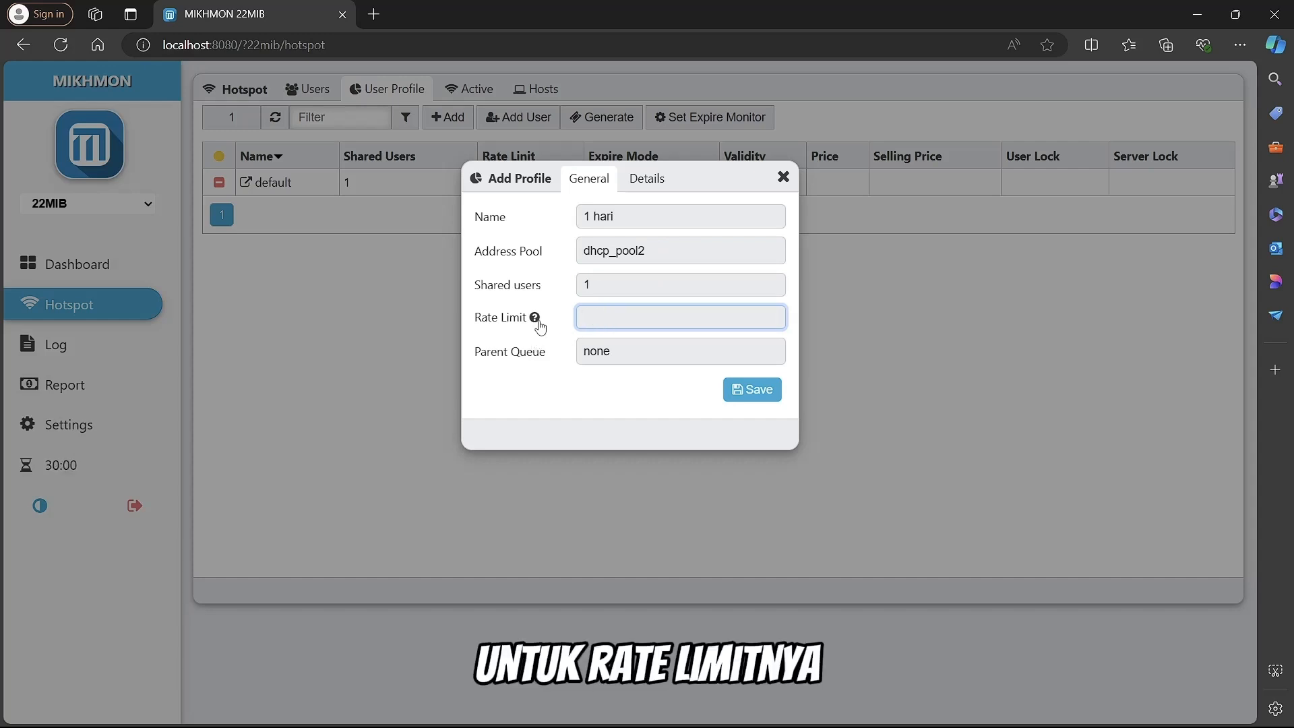
click(537, 321)
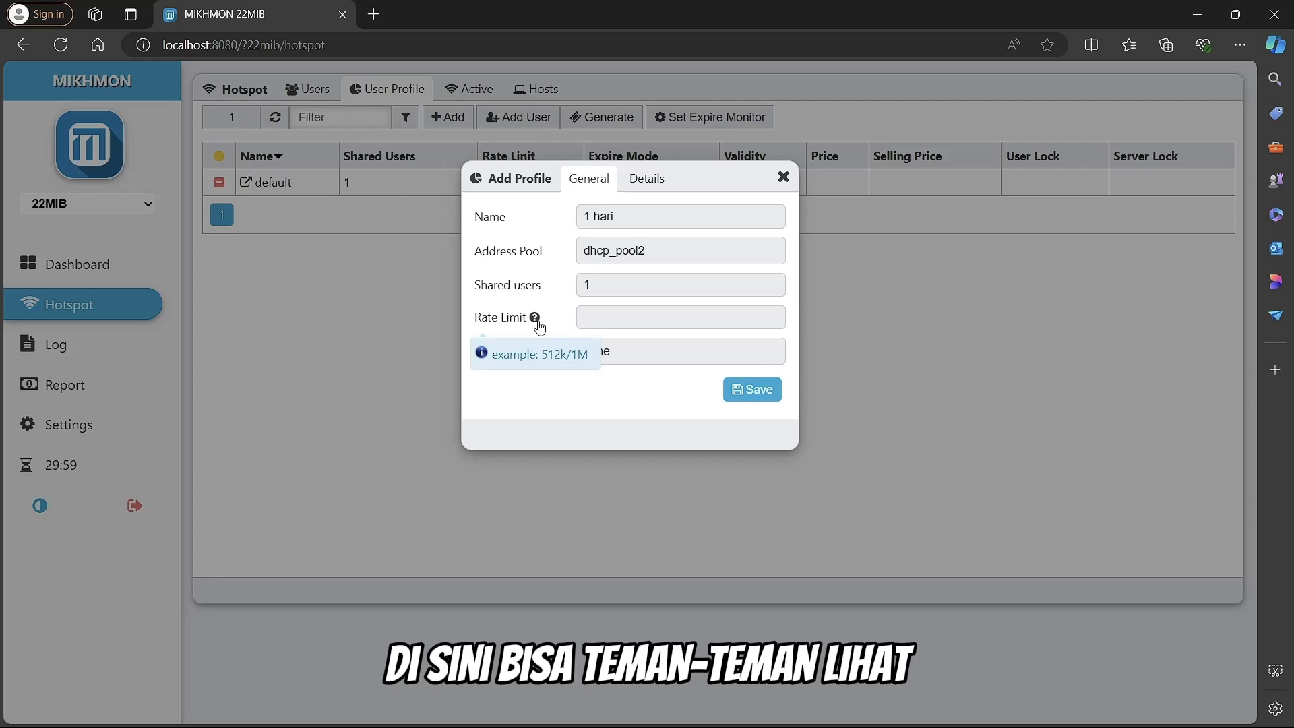
click(596, 318)
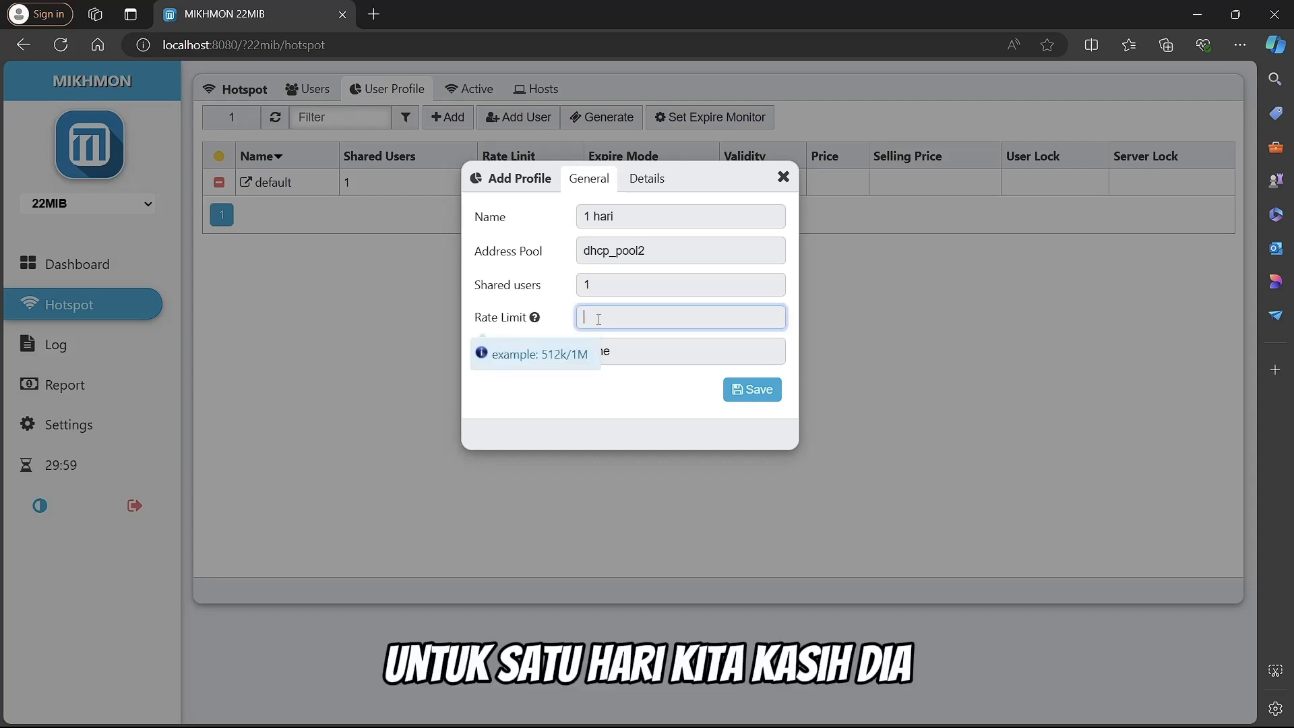
text(1)
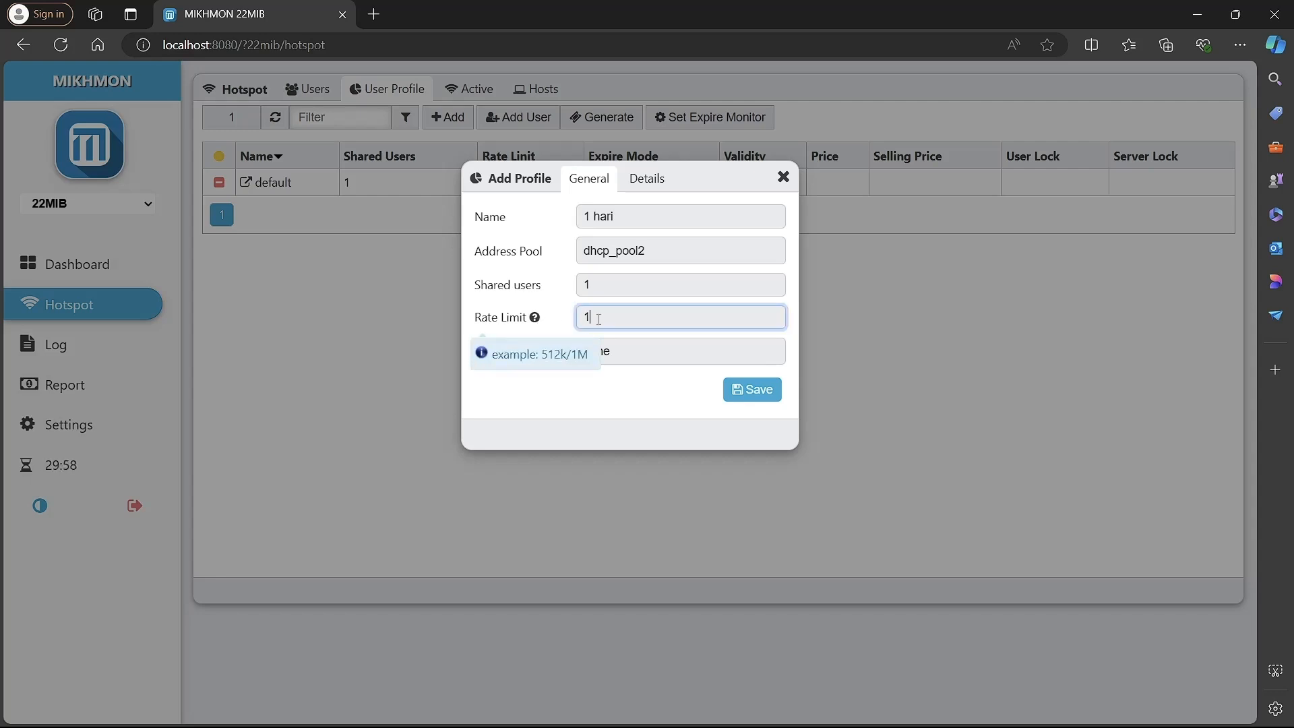
text(M)
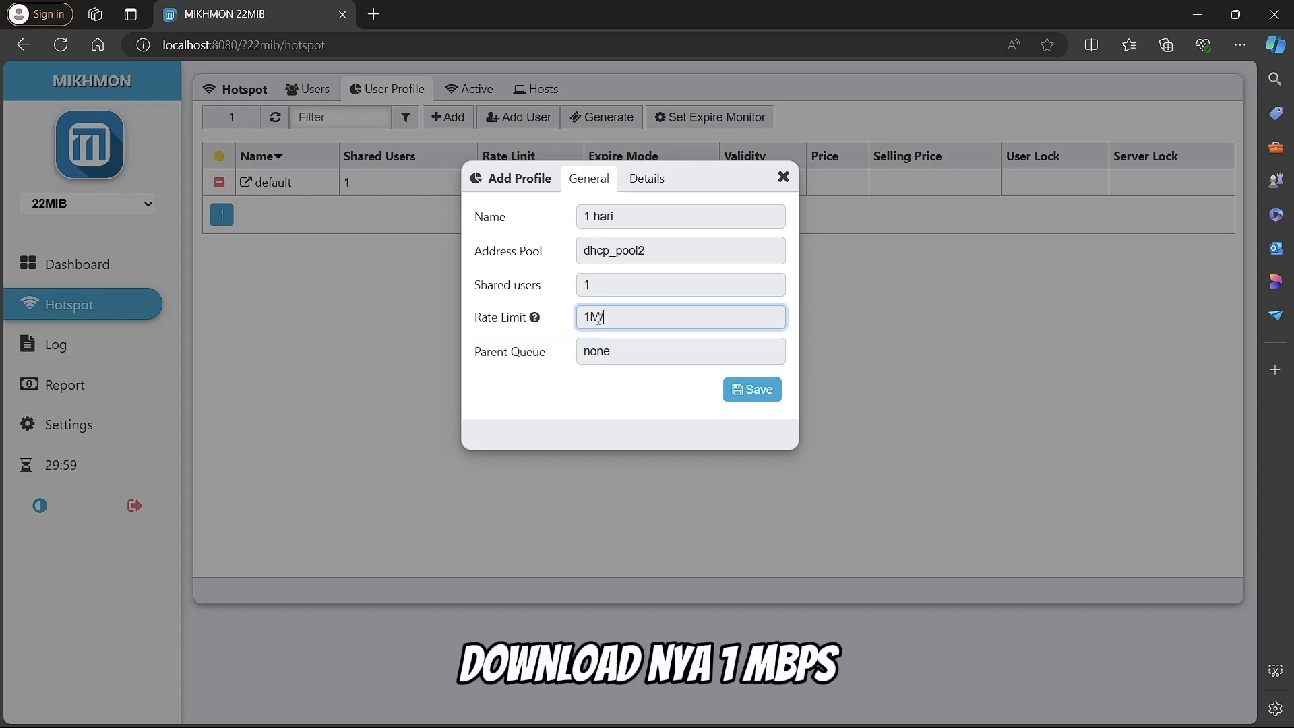
text(/)
text(2)
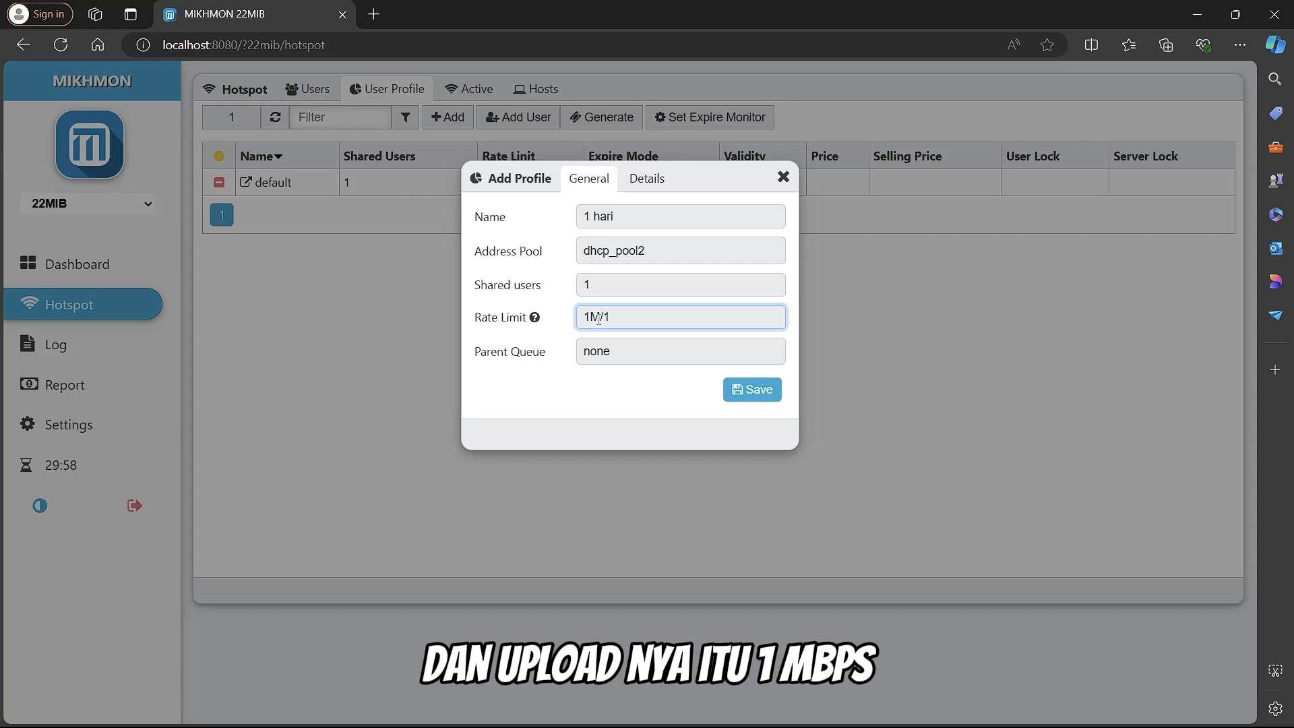
text(M)
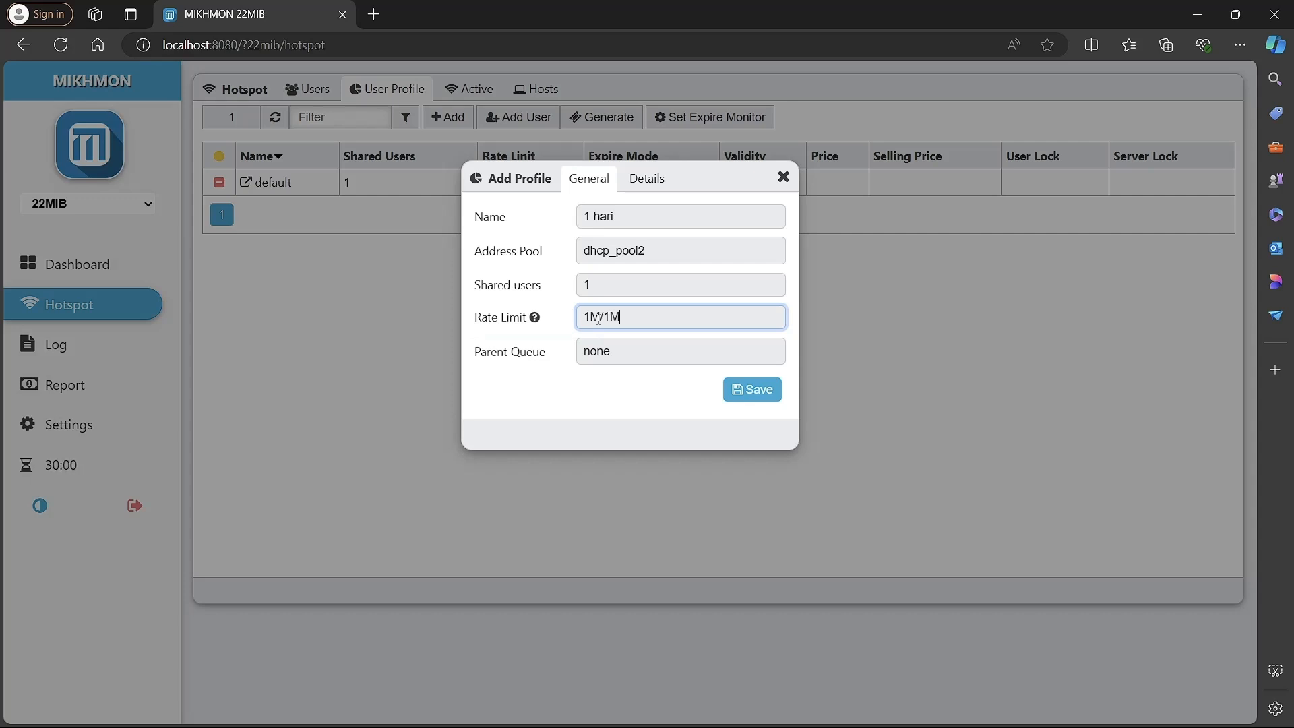
click(594, 361)
click(597, 375)
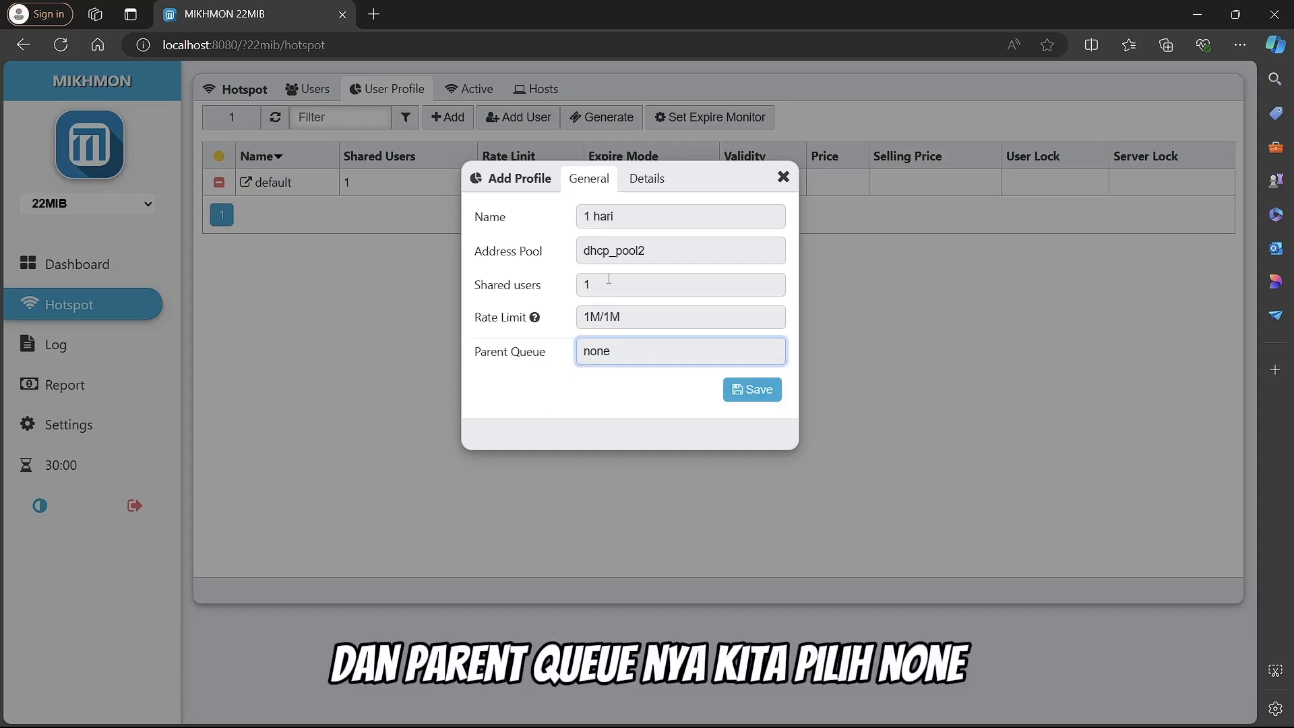
click(640, 188)
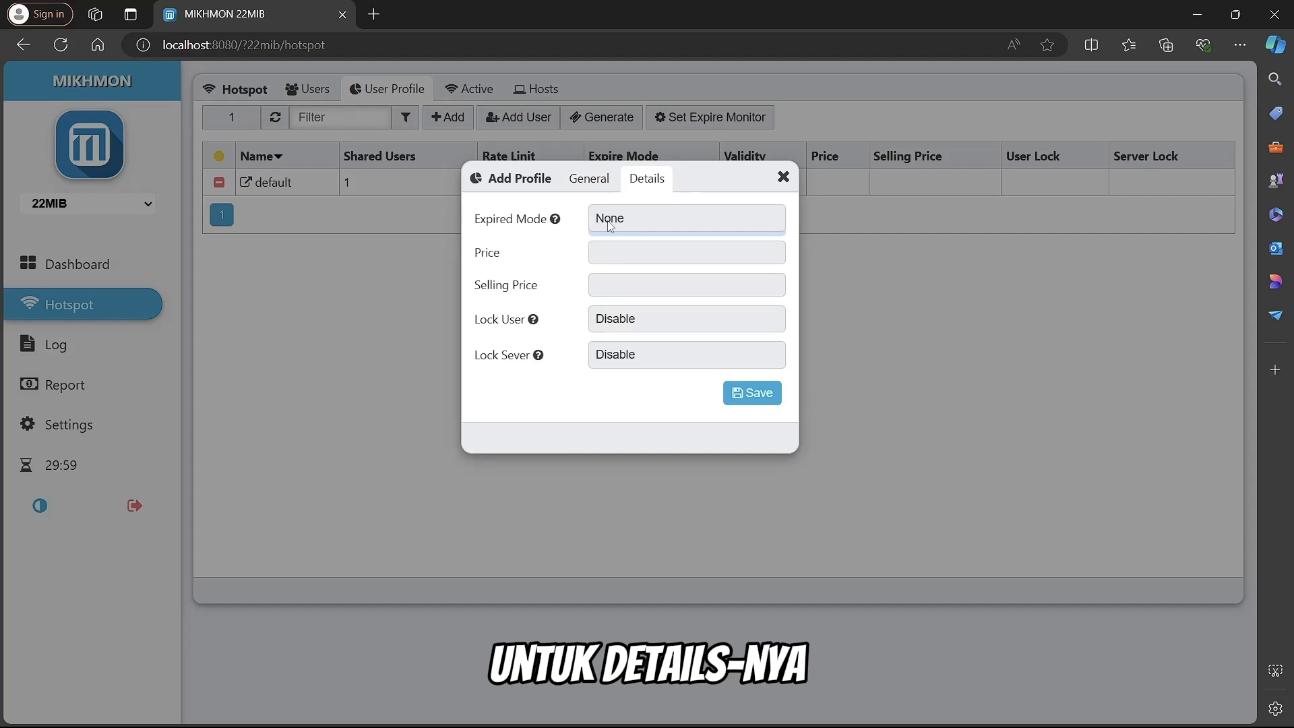
Step: Set the profile's expired mode to Remove & Record
click(610, 223)
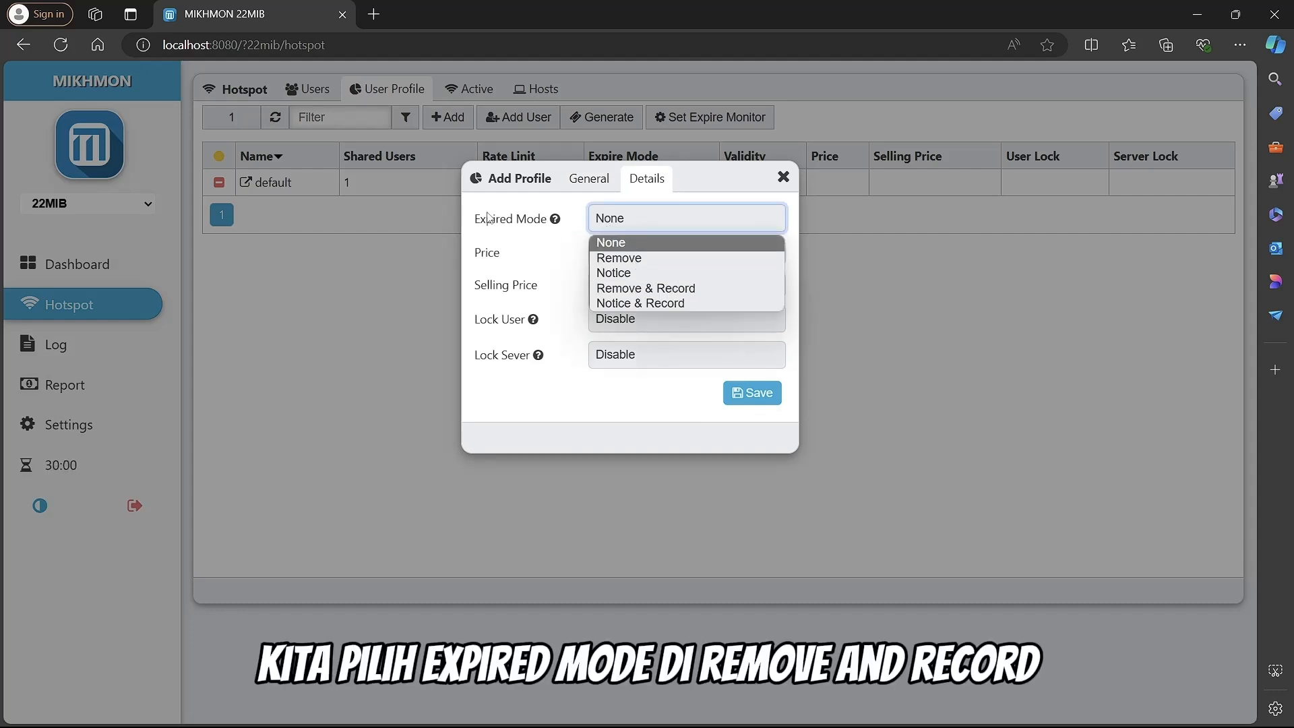
click(640, 289)
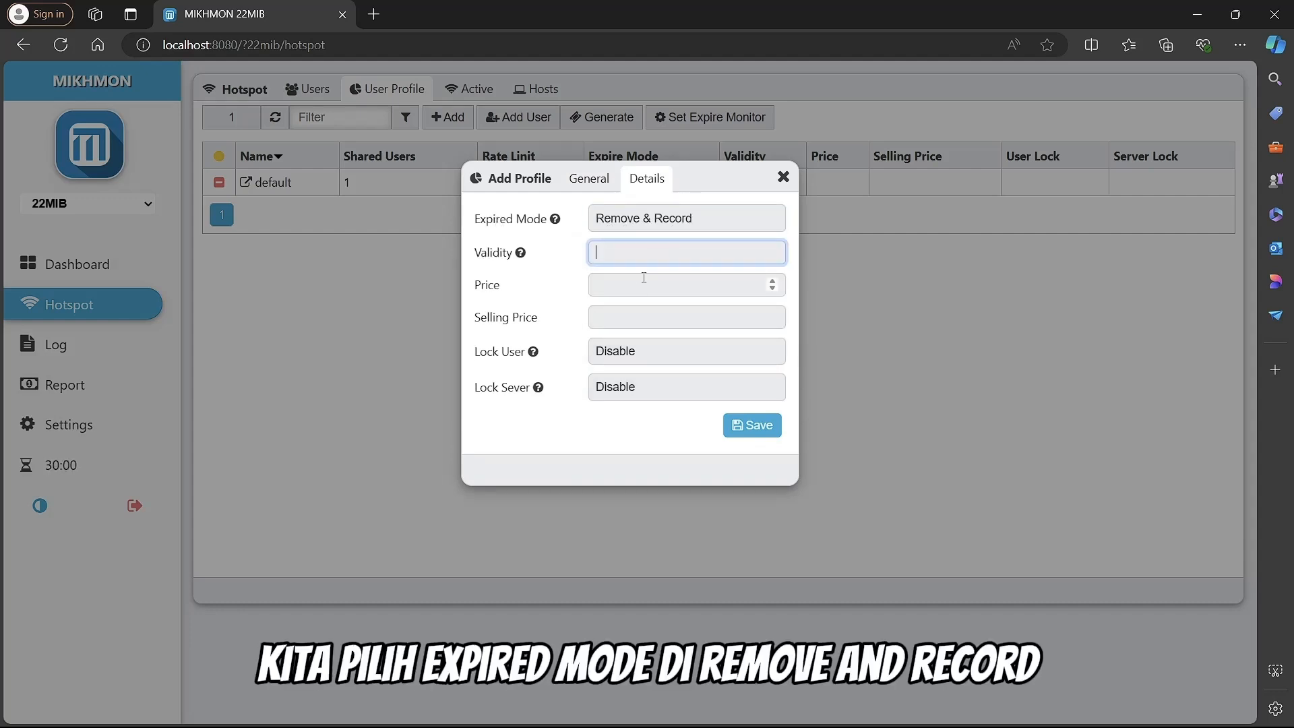
click(631, 222)
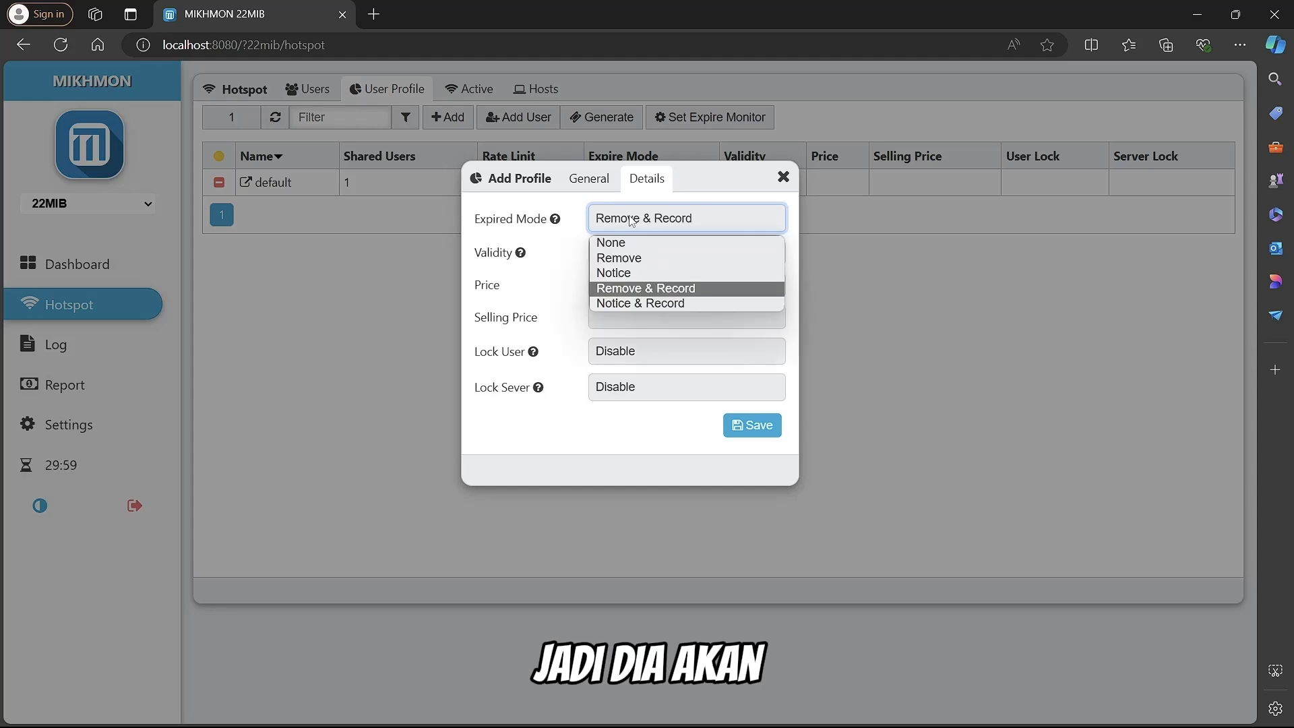
click(692, 220)
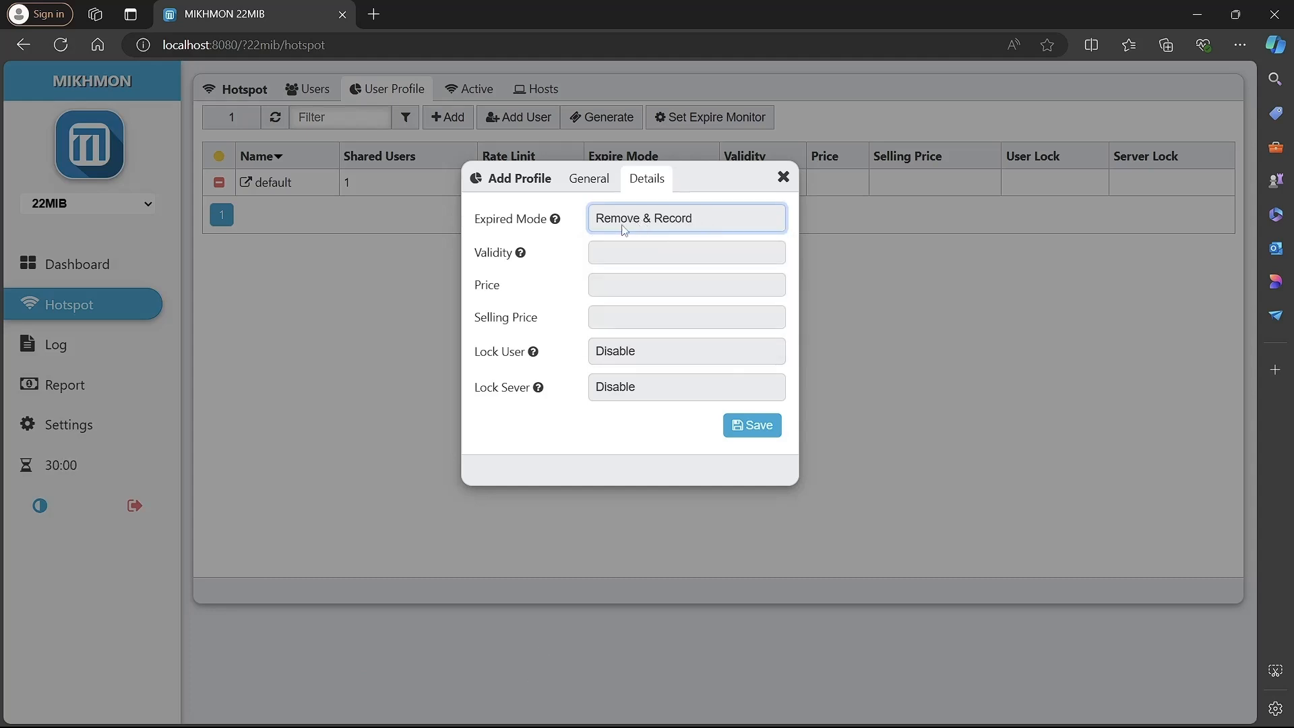
click(706, 222)
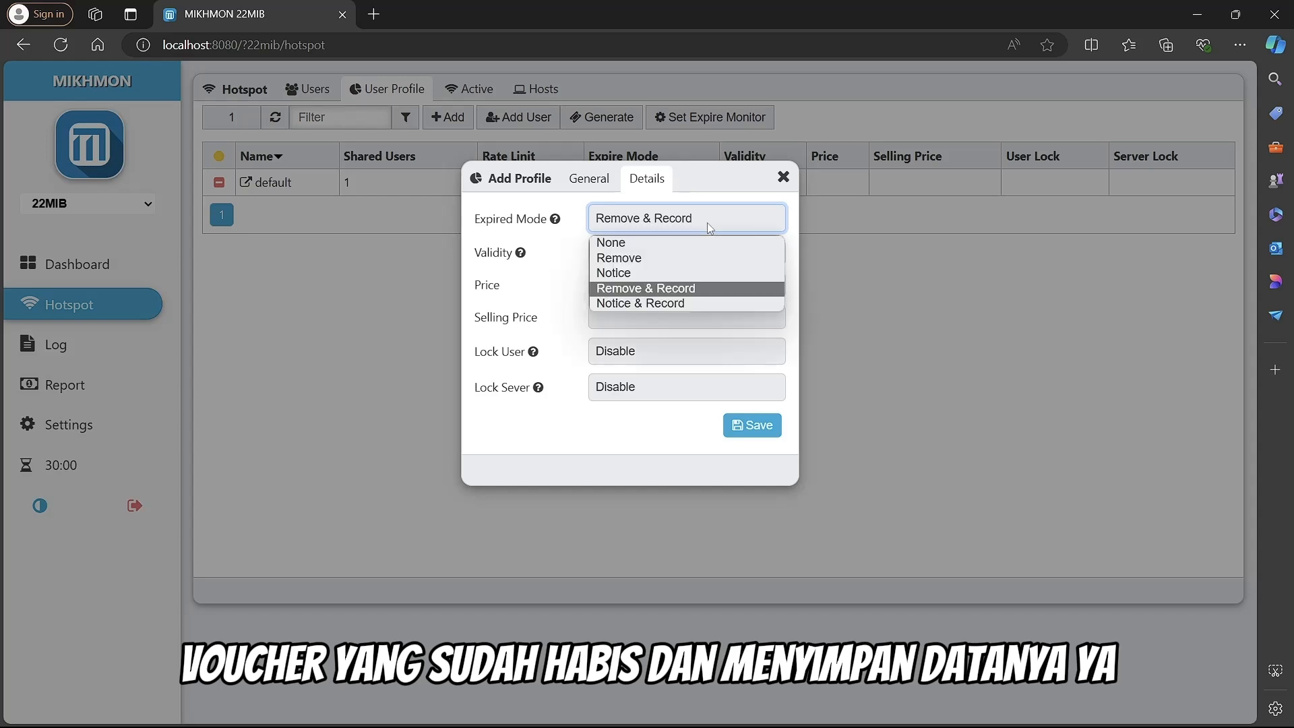
click(705, 222)
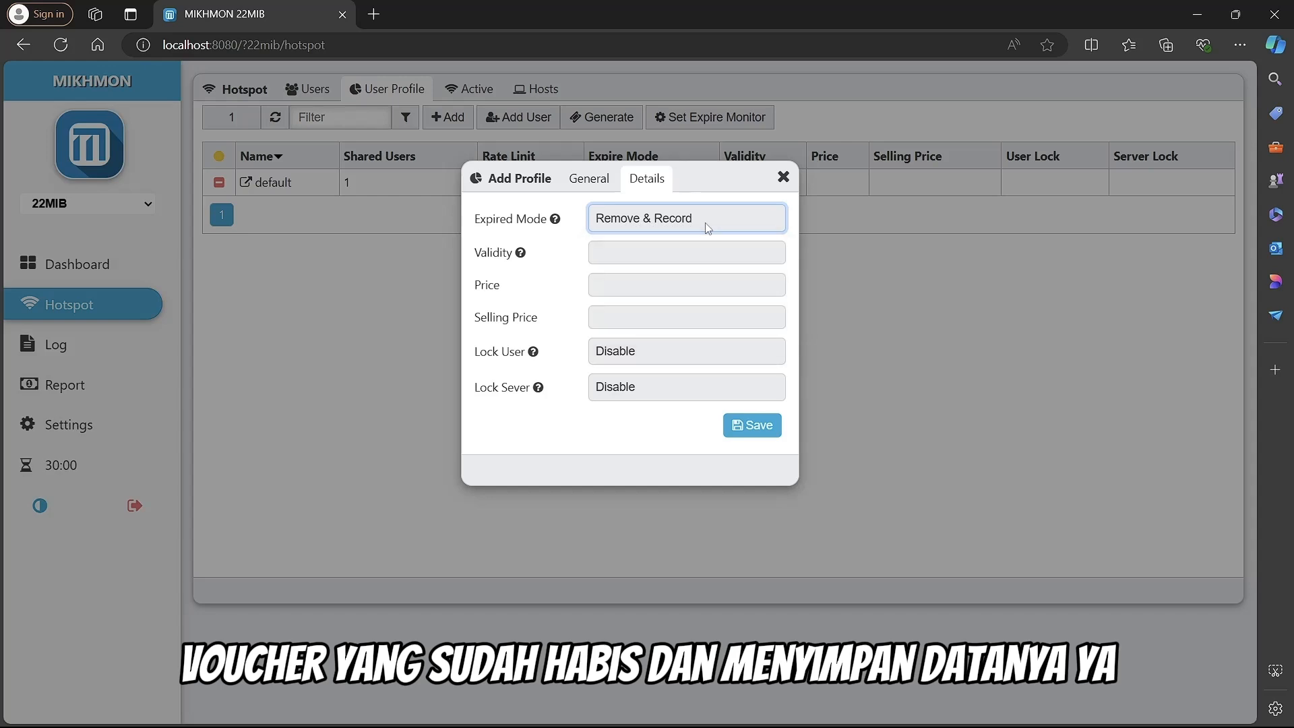
Step: Enter validity 1d, price 3000 and selling price 3000, then save the 1-hari profile
click(523, 257)
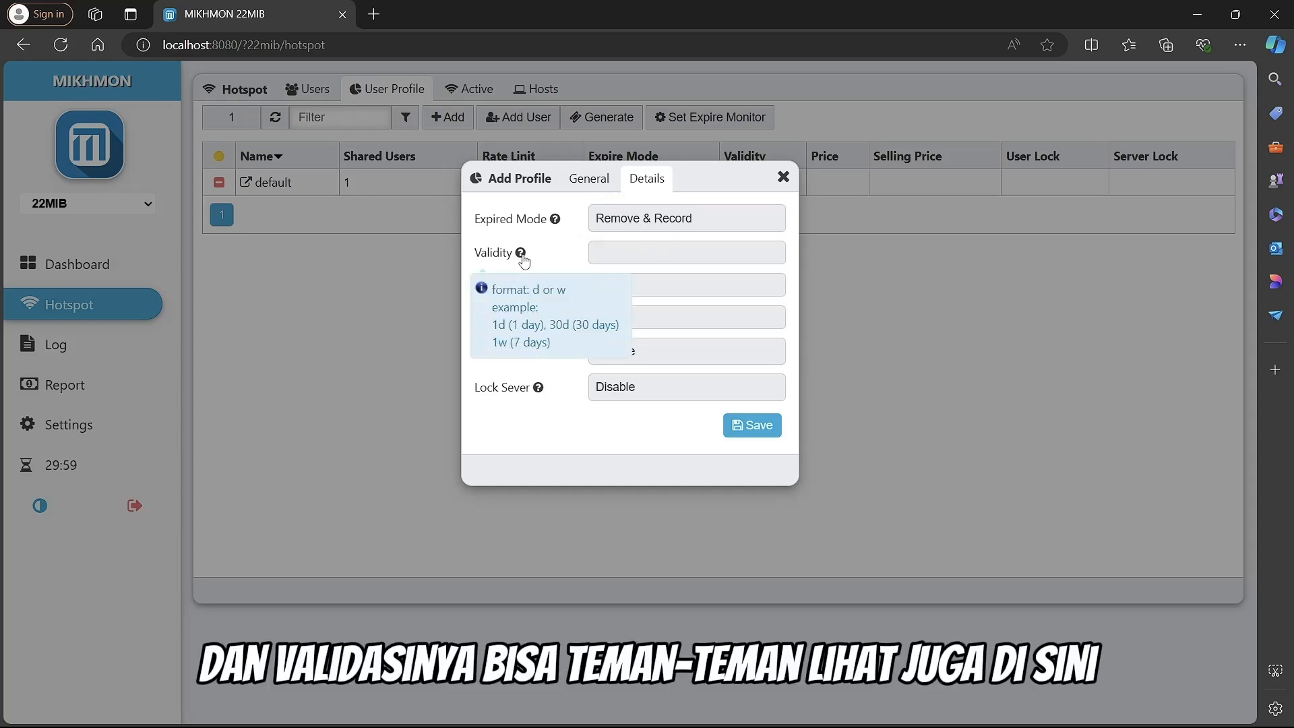
click(648, 251)
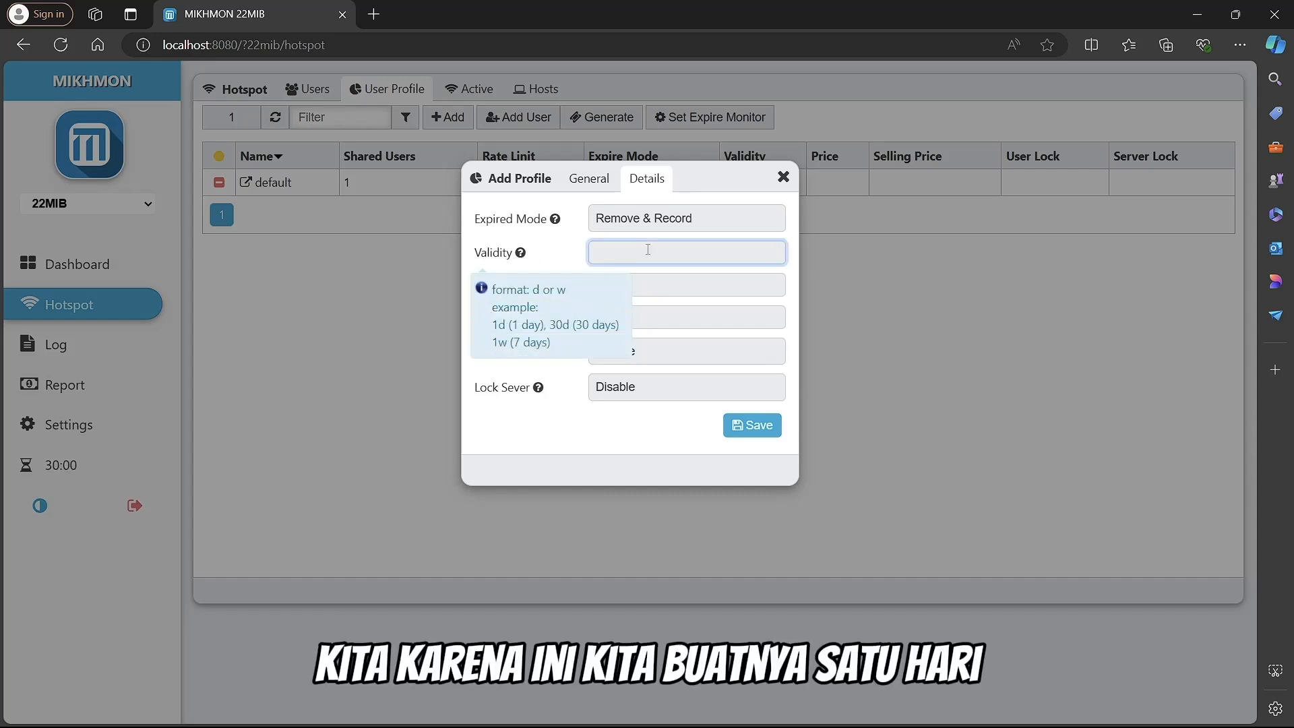
text(1d)
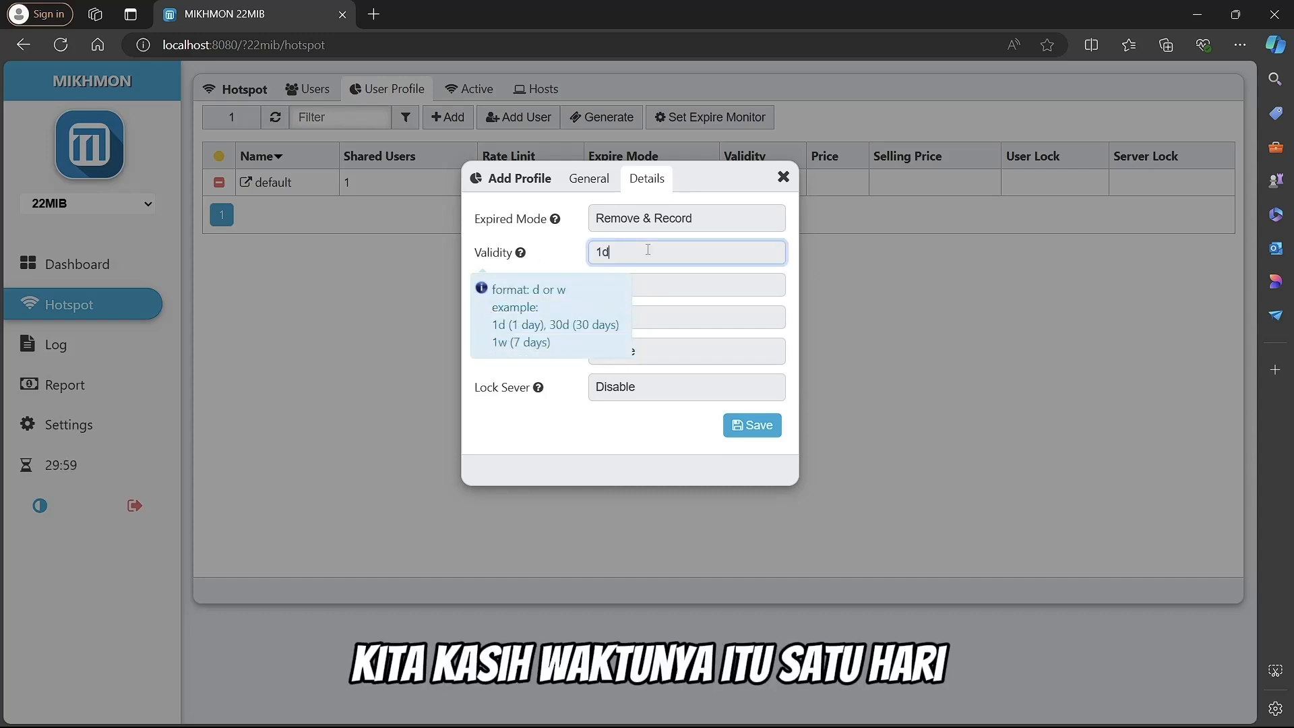
click(658, 286)
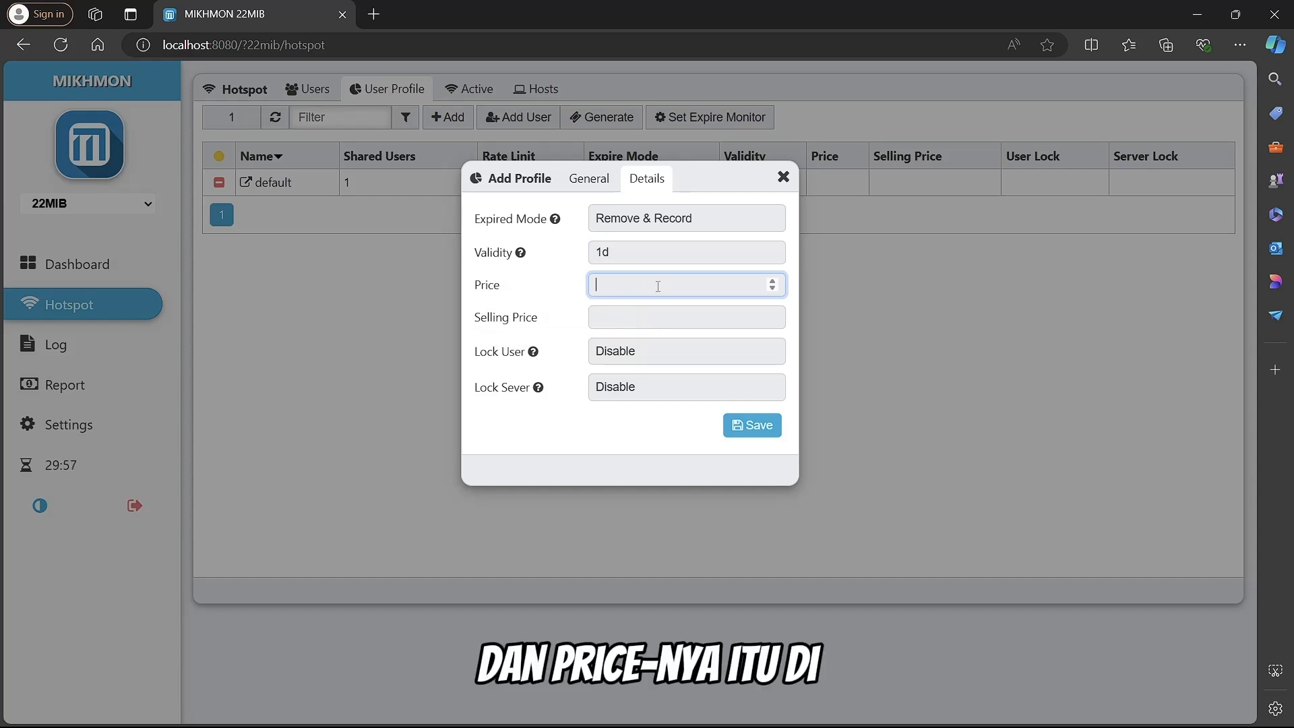
text(3000)
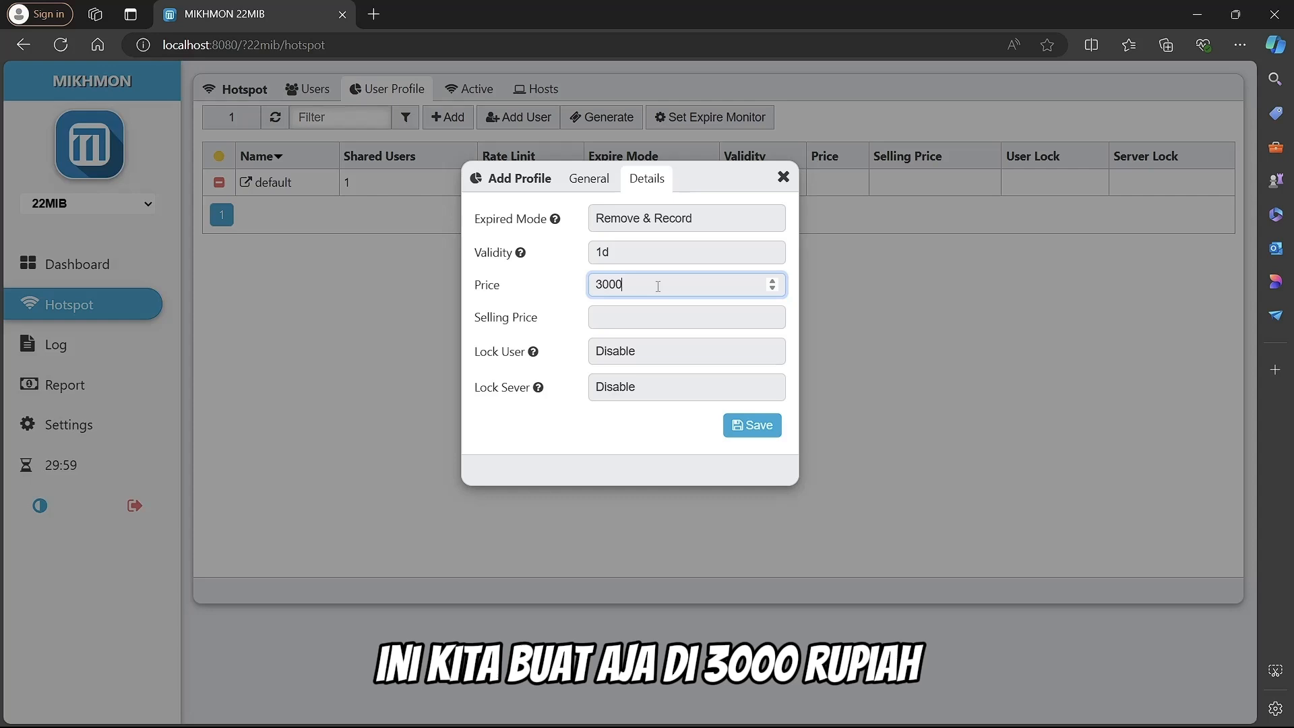
click(666, 315)
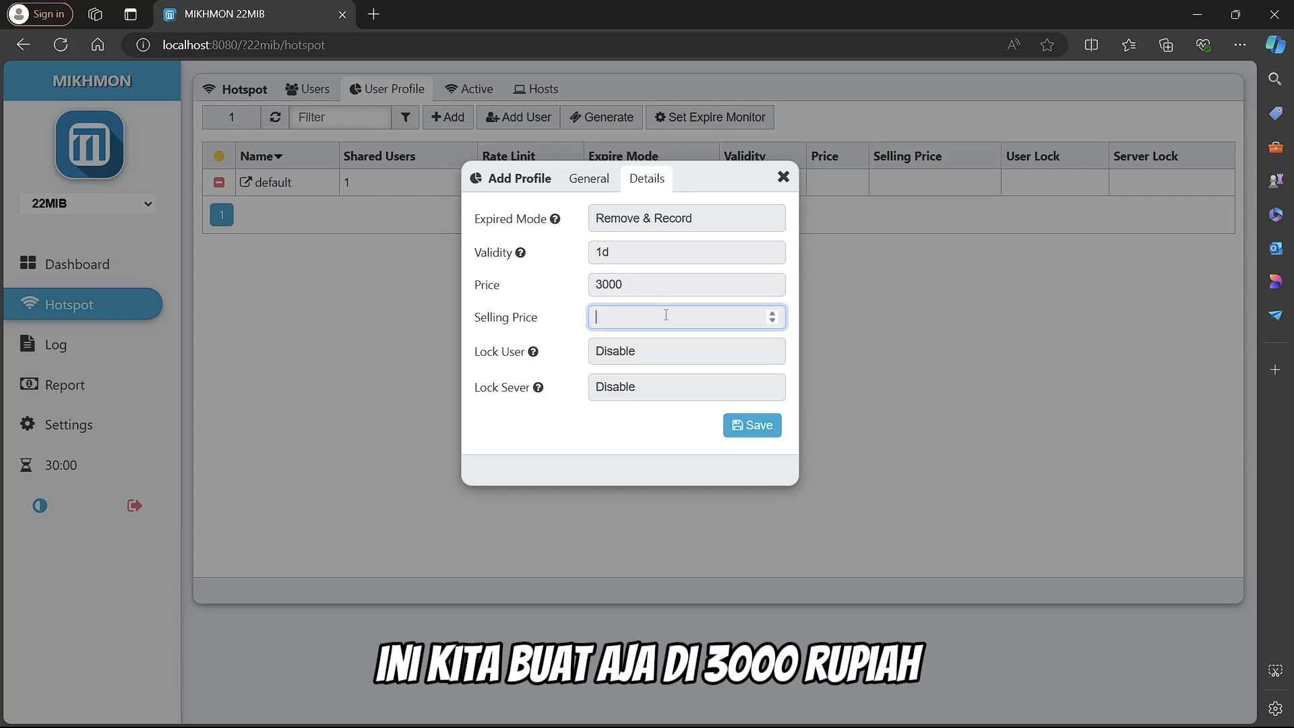
text(300)
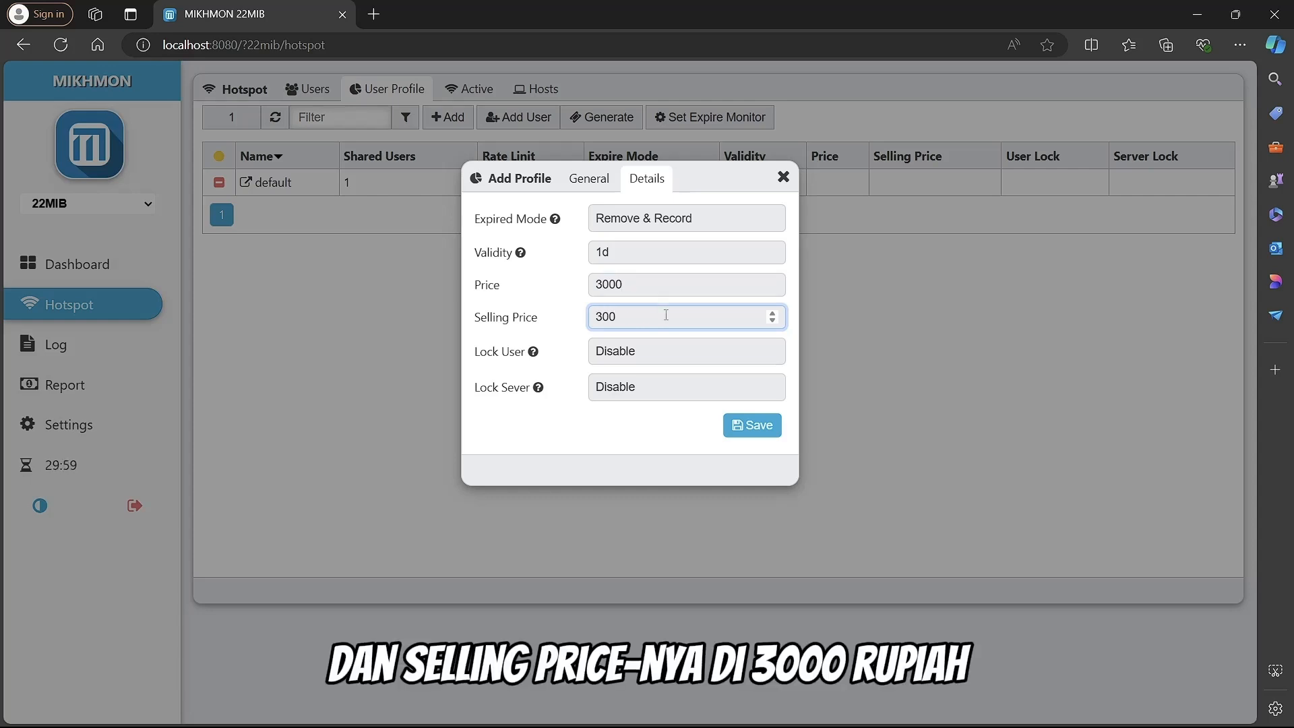
text(0)
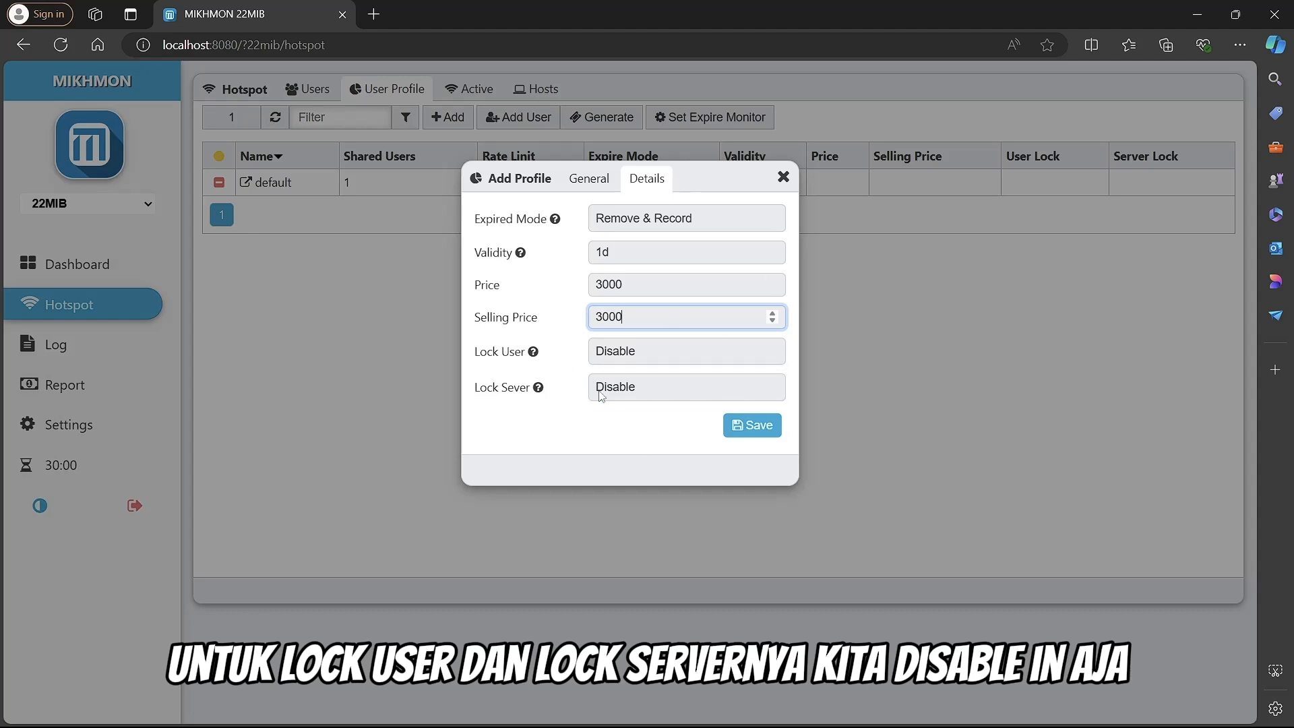
click(771, 434)
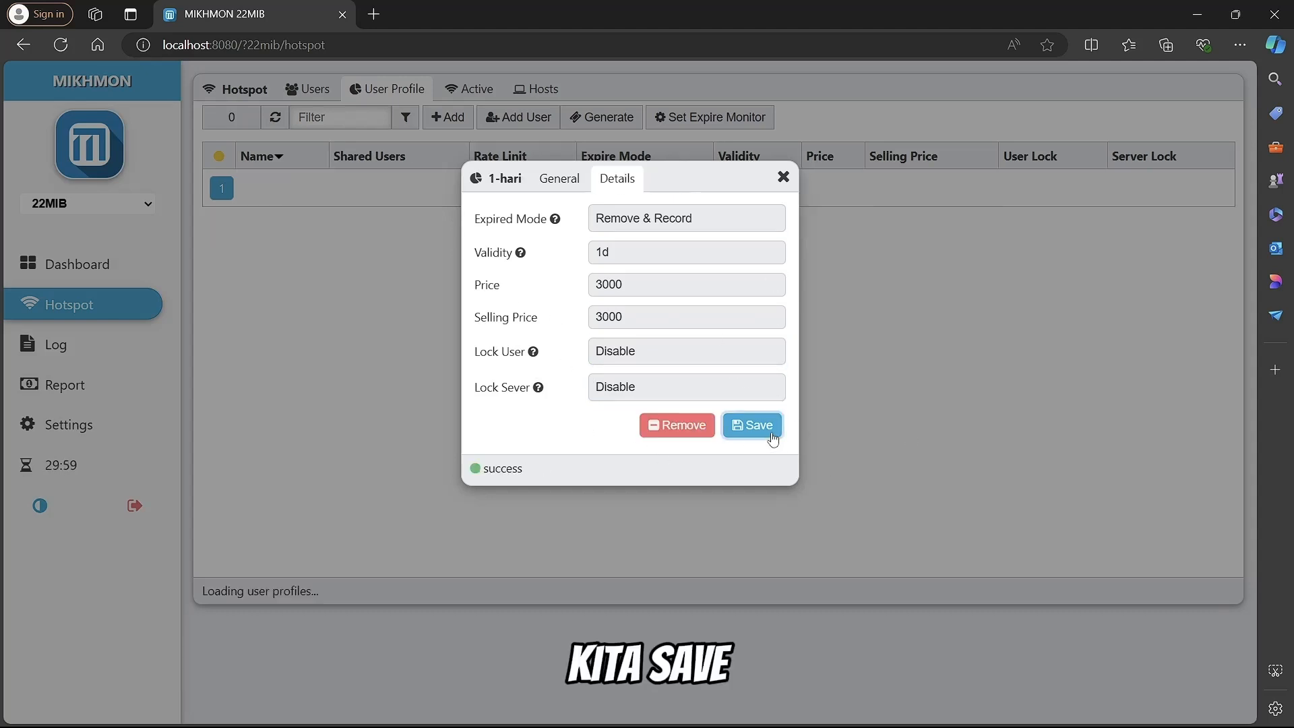
Step: Draft a new profile named '1 minggu' with 1 shared user and rate limit 2M/2M
click(783, 177)
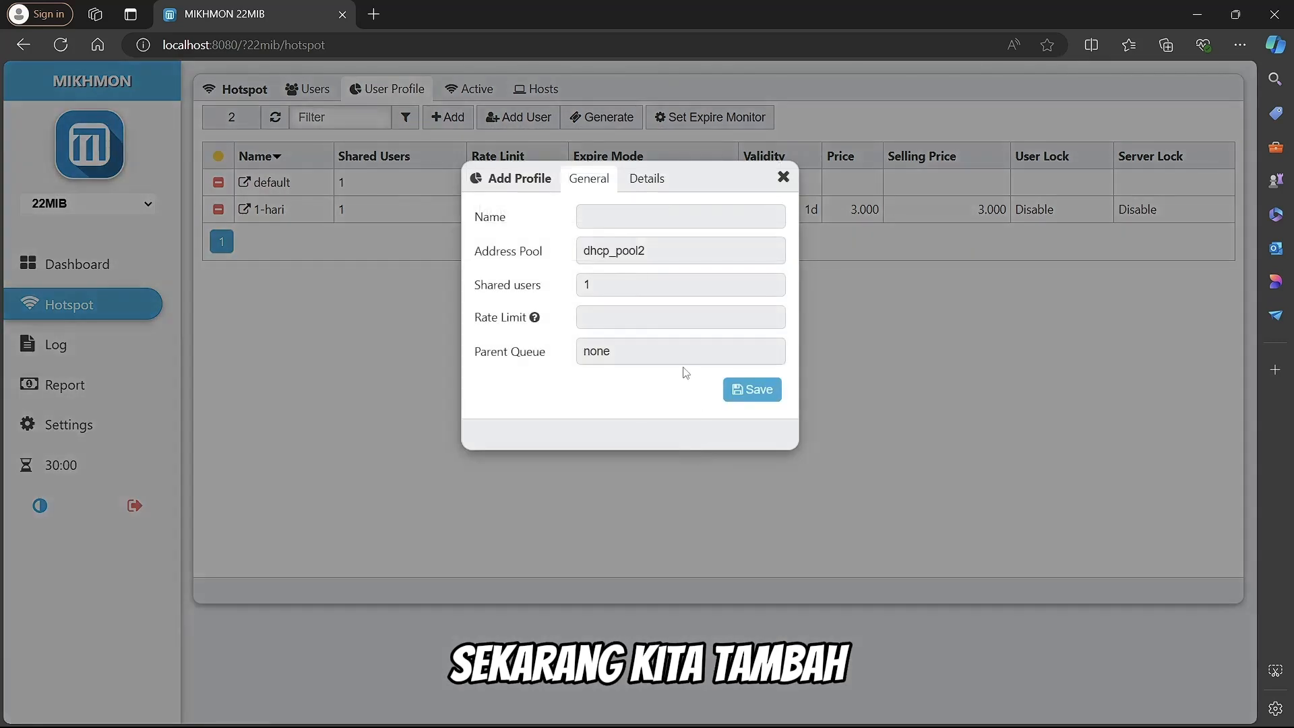
click(608, 215)
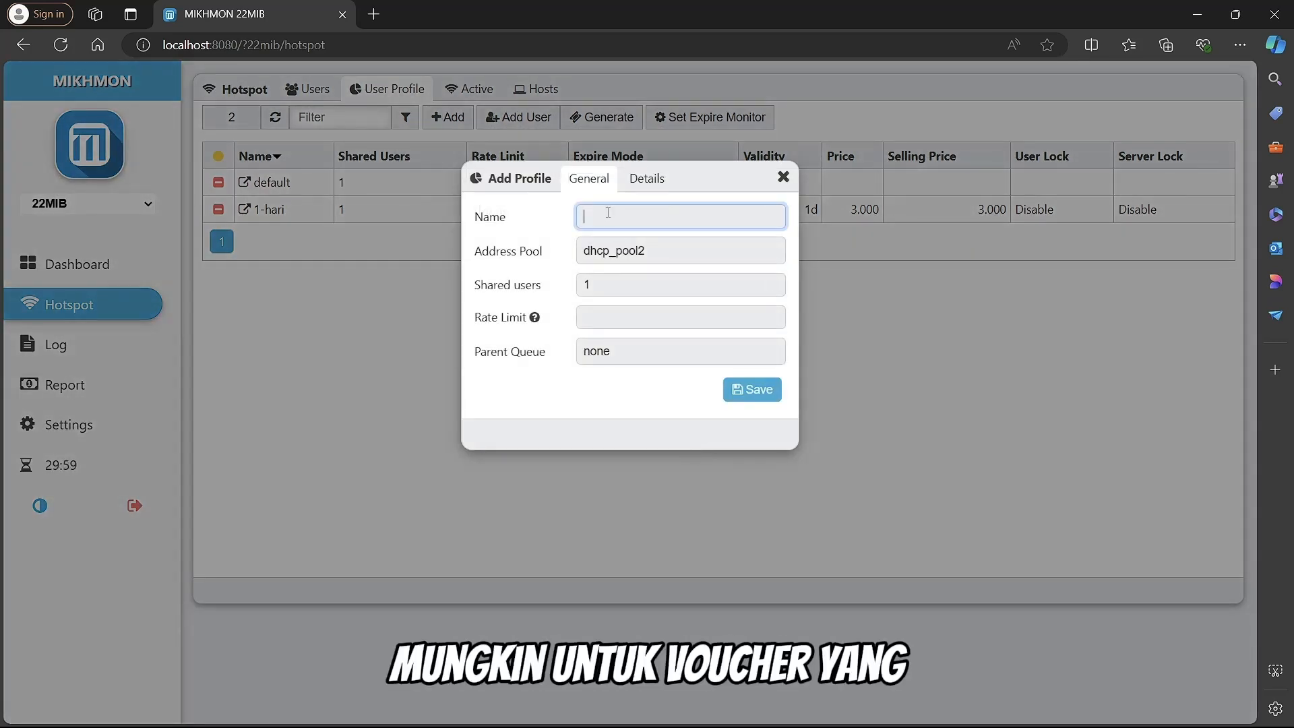
text(1 Mi)
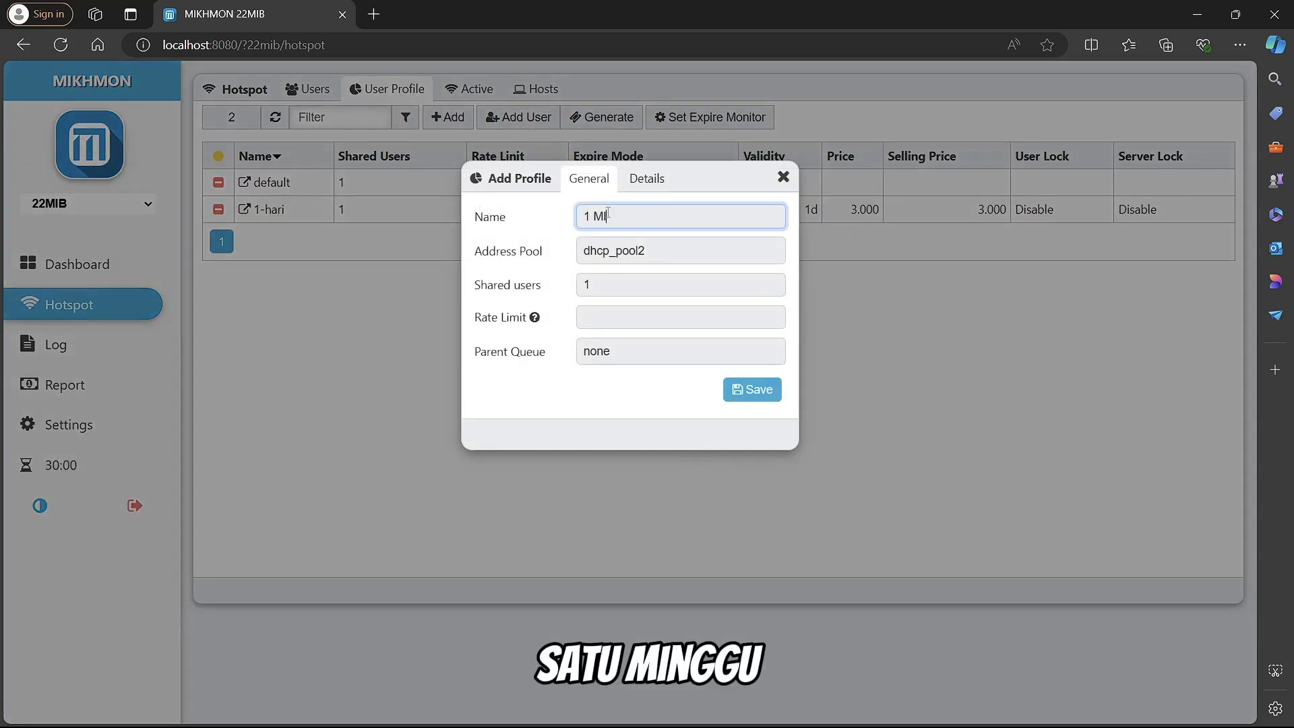
text(nggu)
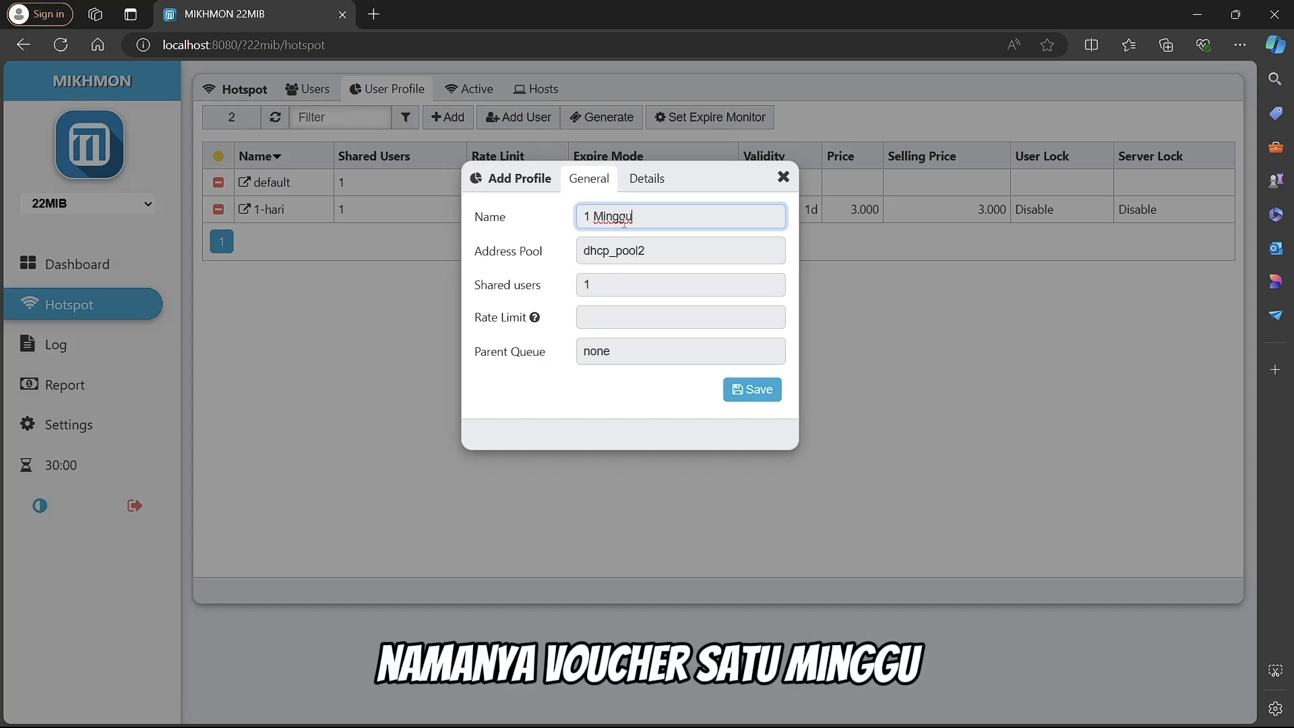
key(shift+Left)
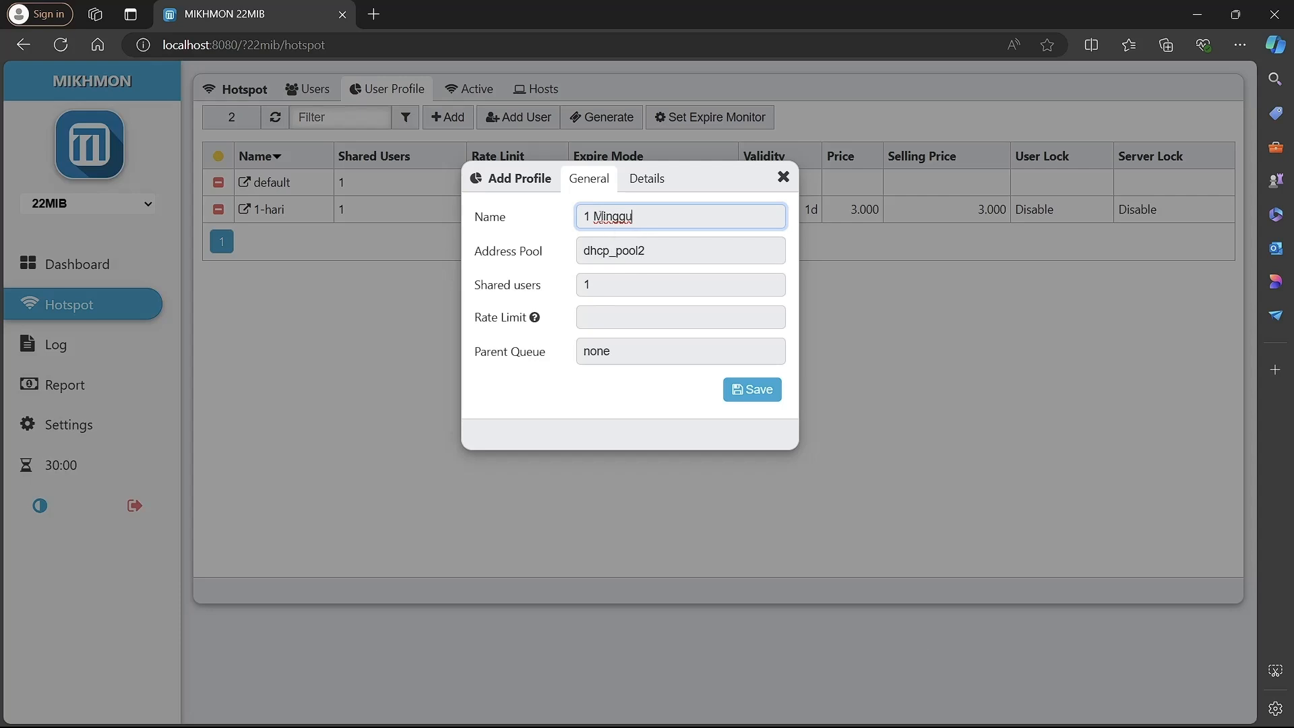
text(m)
click(628, 285)
click(621, 315)
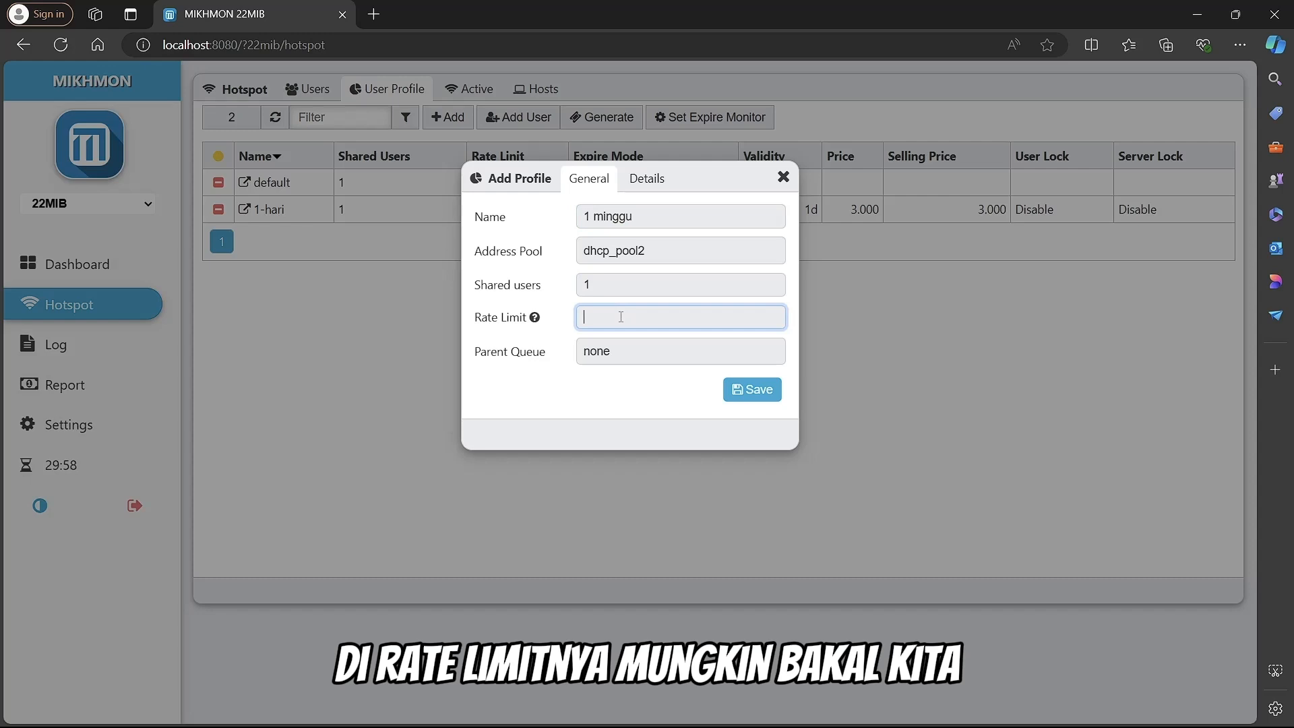
text(2)
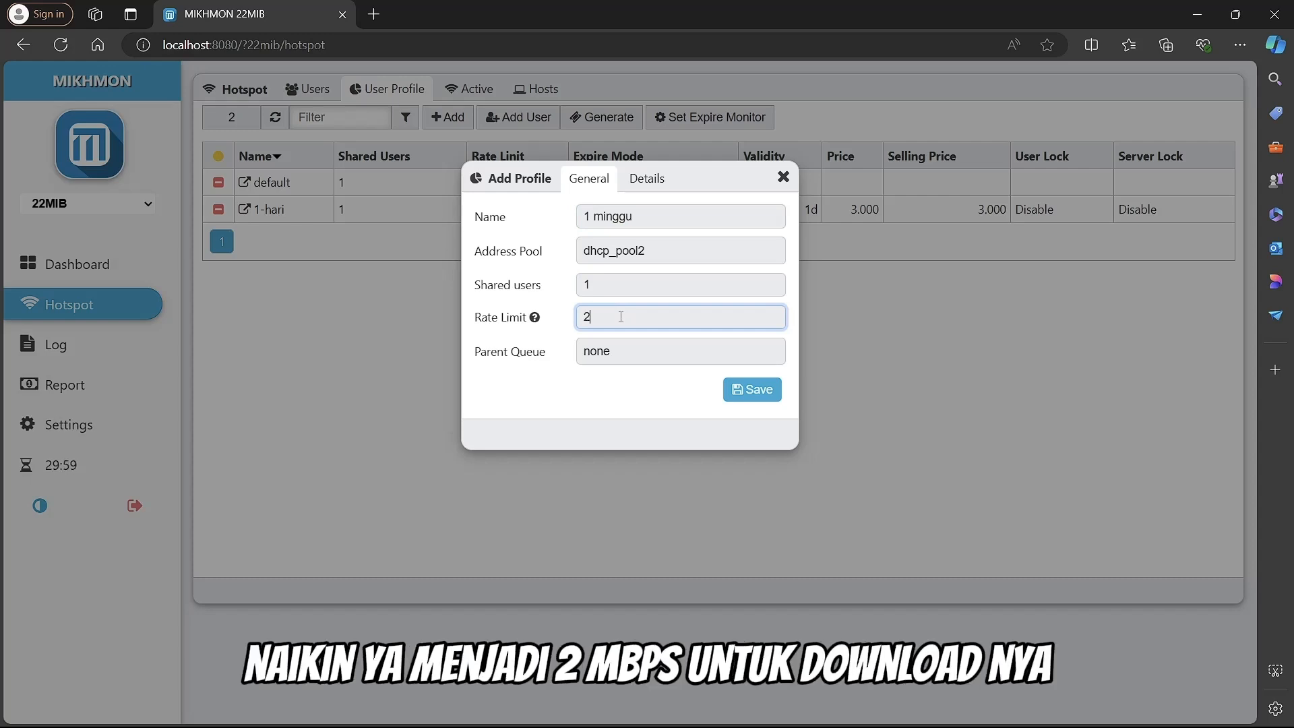
text(M/)
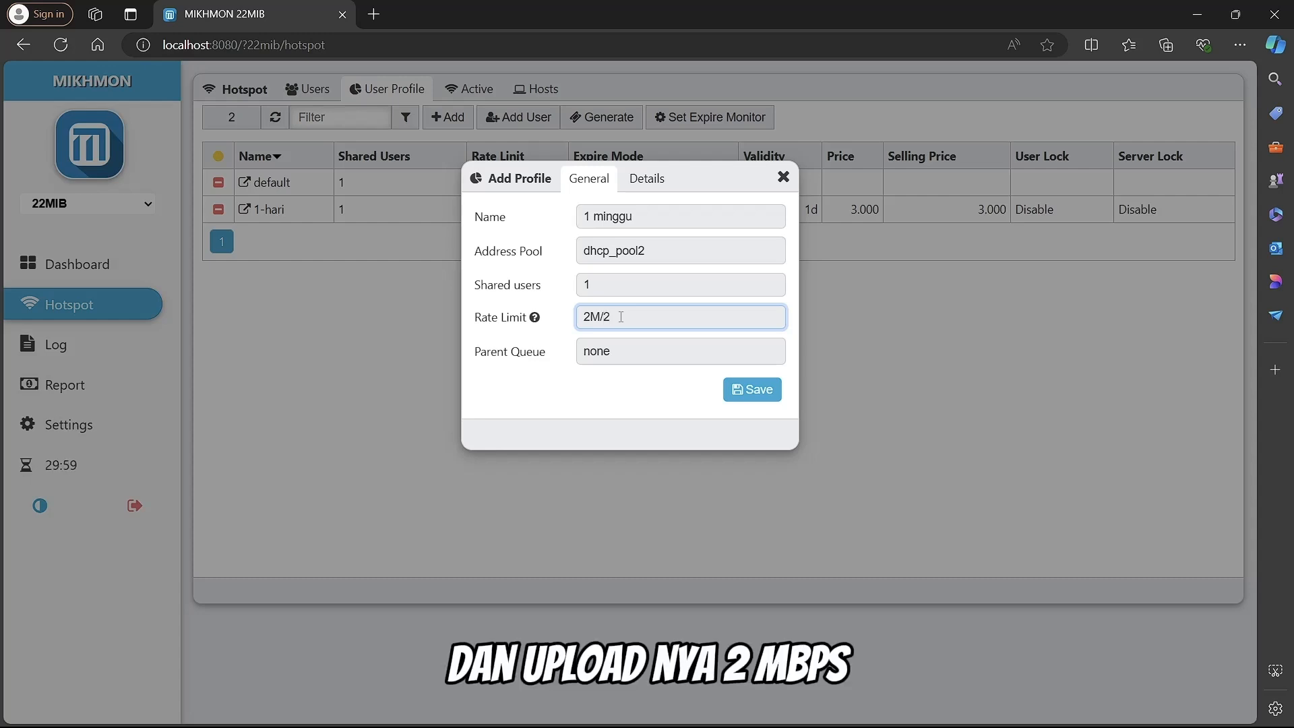
text(2M)
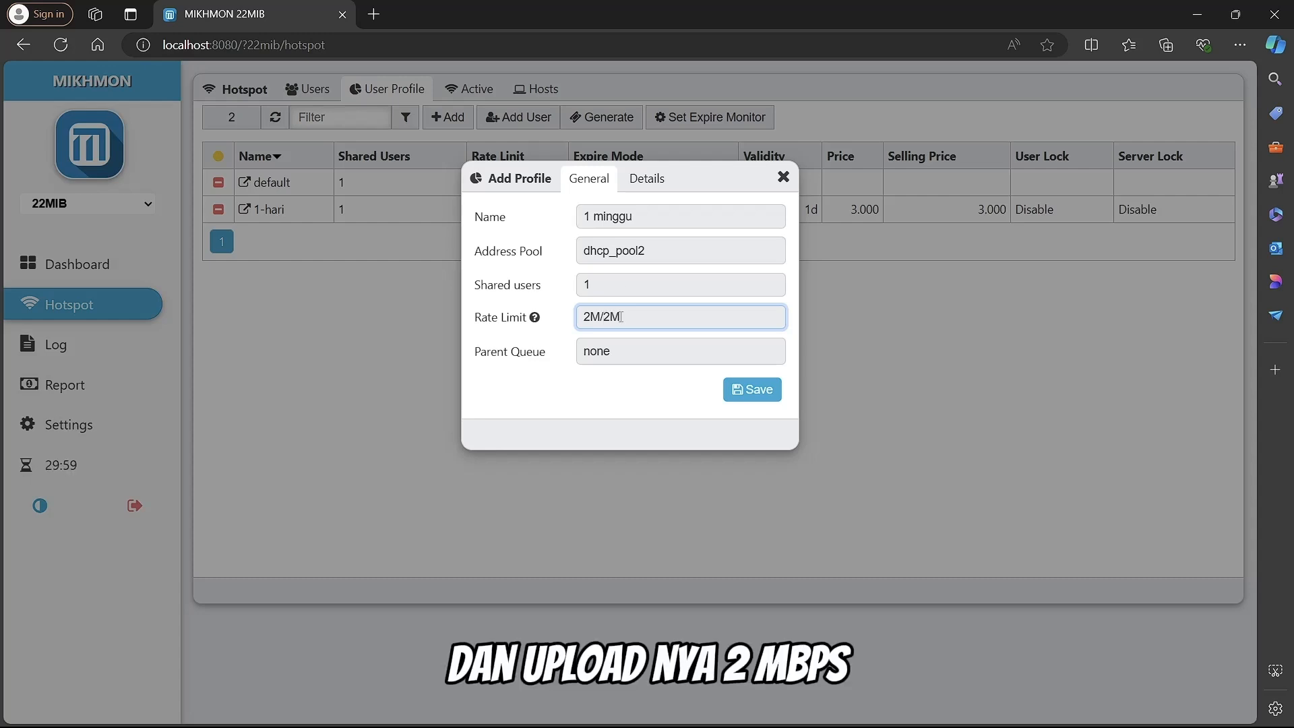
Step: Give 1-minggu the Remove & Record expired mode and a 7w validity
click(642, 192)
click(609, 227)
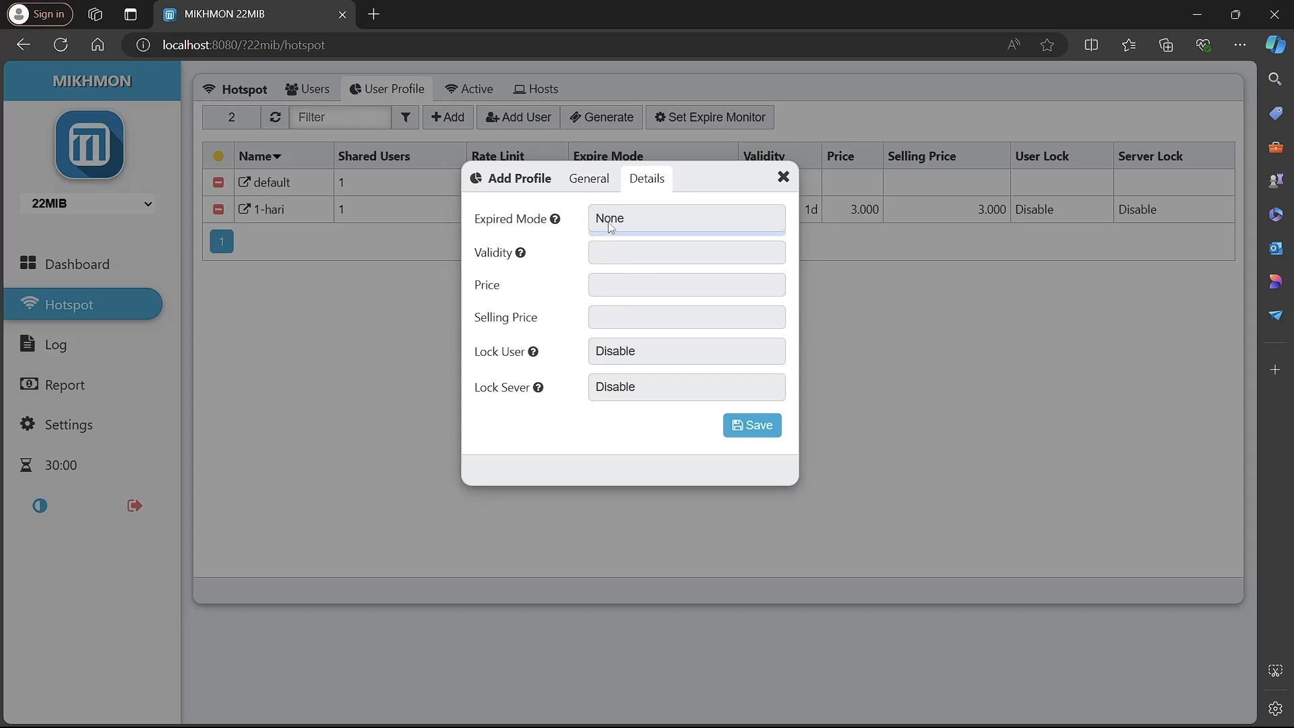
click(610, 227)
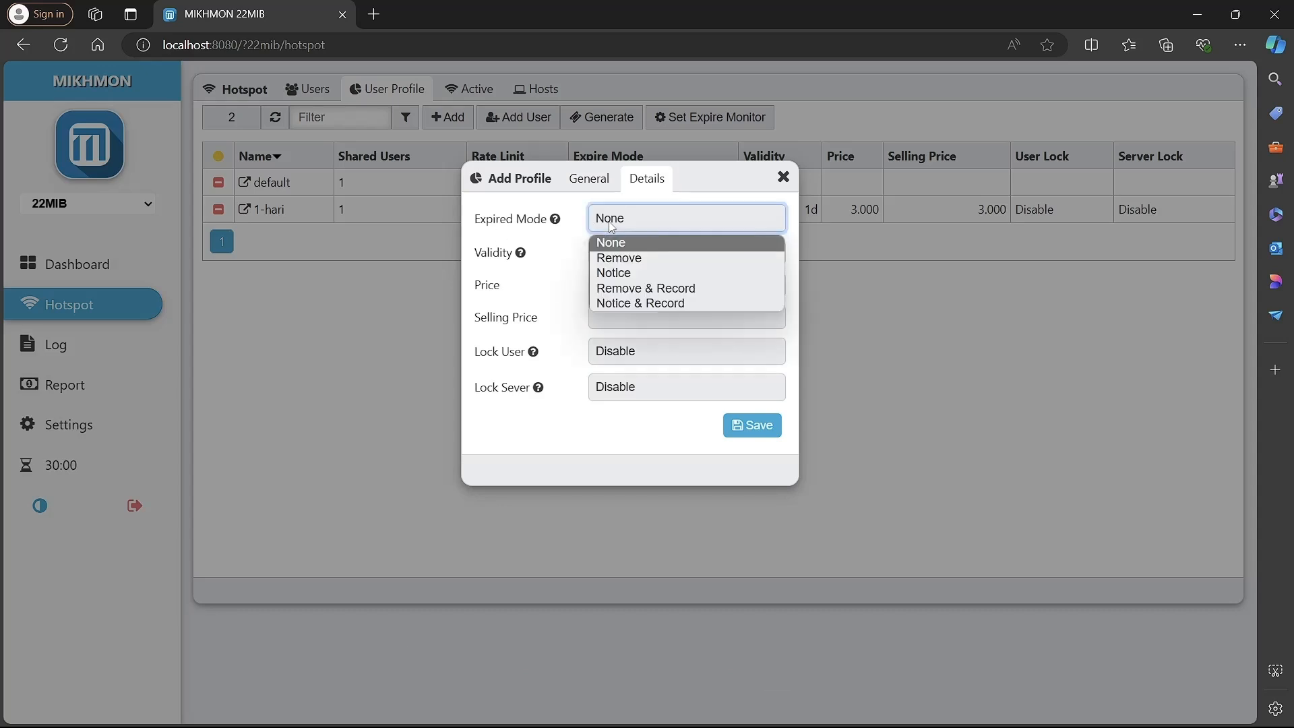
click(650, 286)
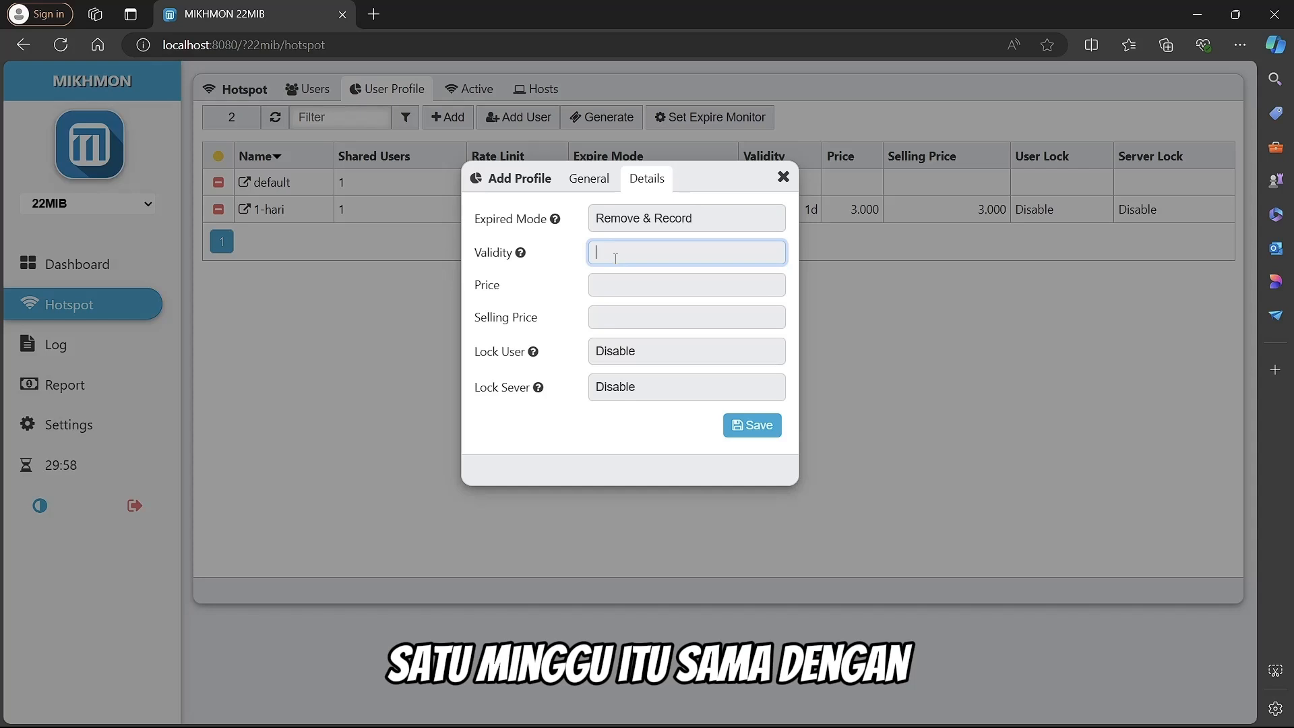
text(7d)
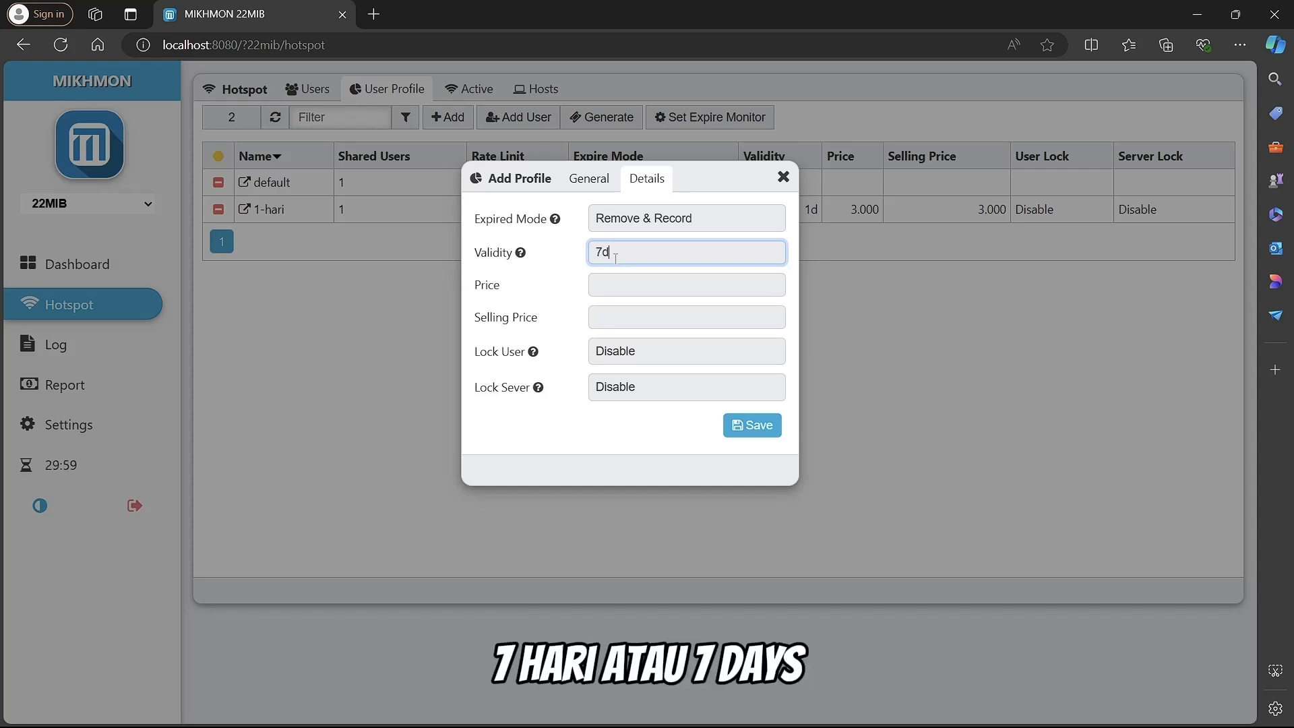
click(521, 255)
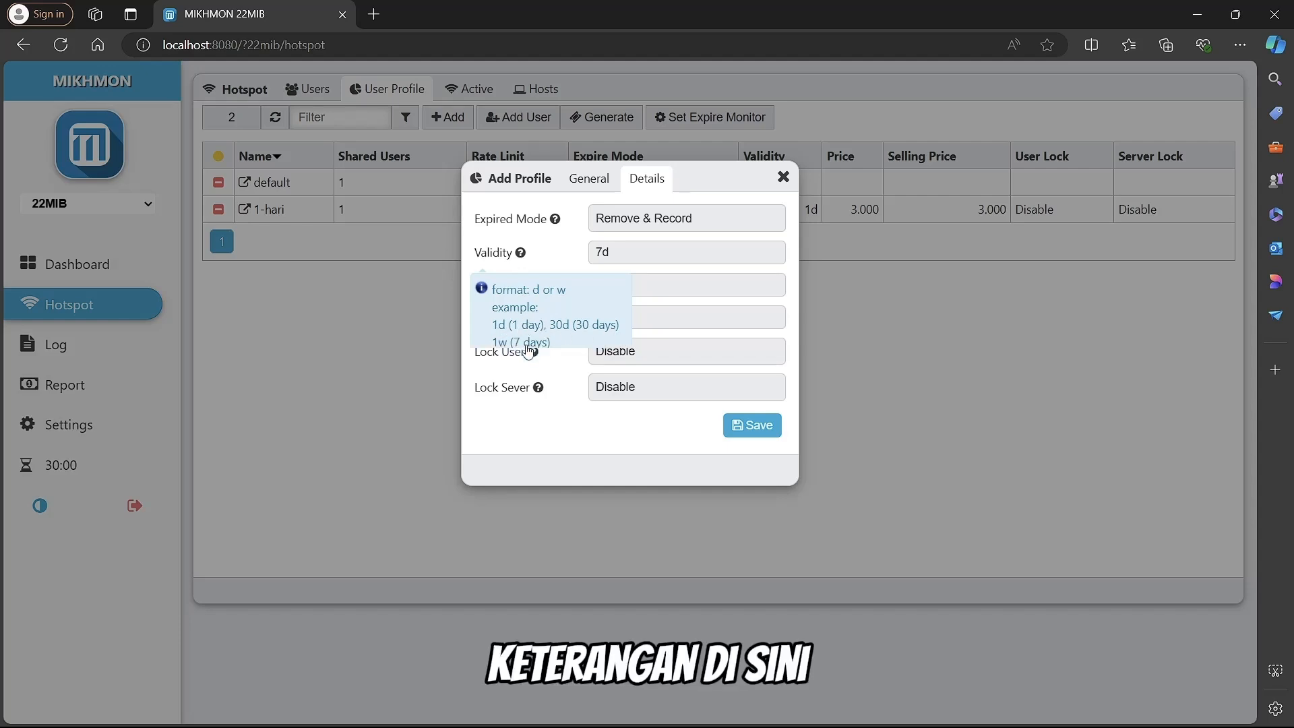
mouse_move(519, 253)
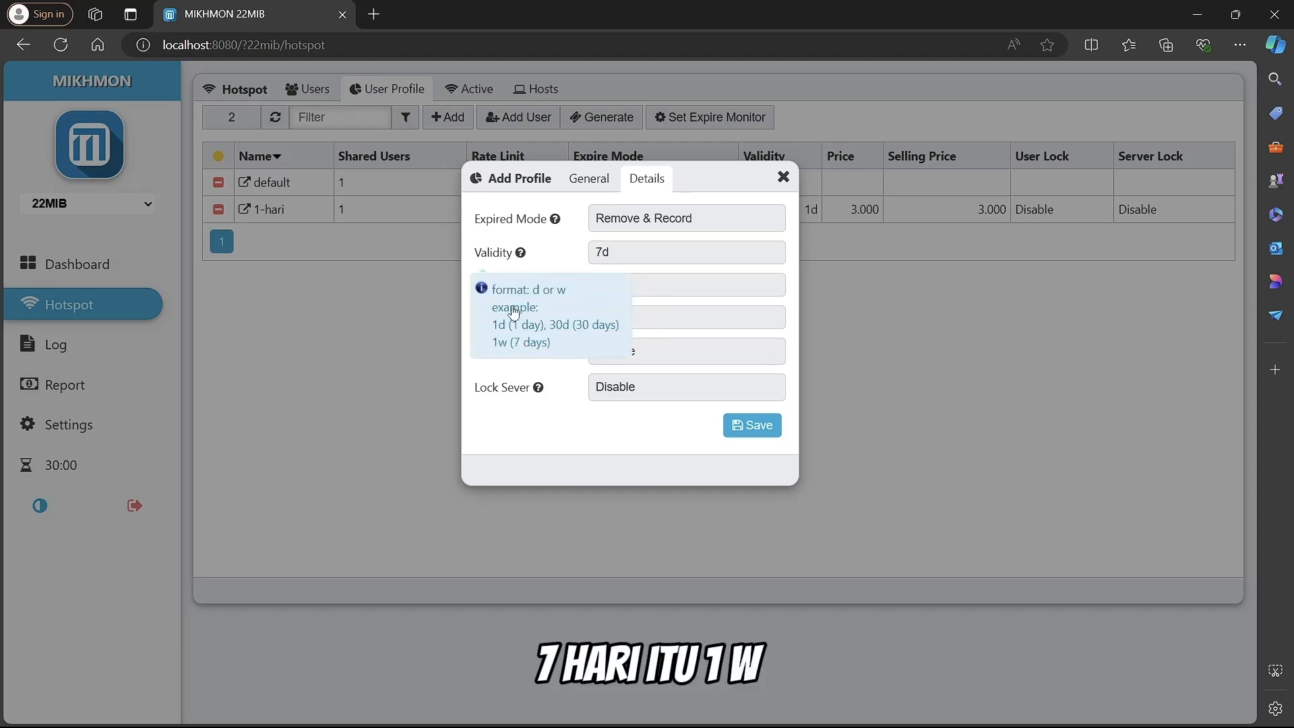
click(628, 252)
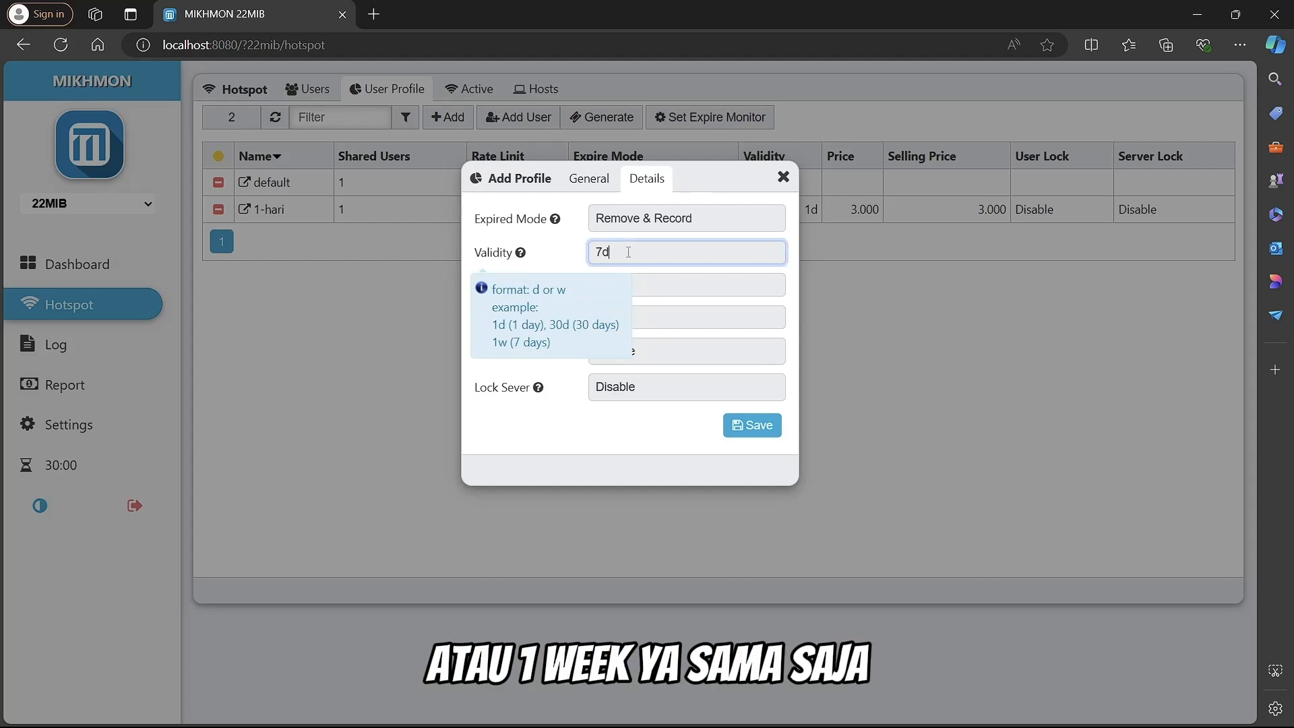
key(BackSpace)
text(w)
Step: Enter price 15000 and selling price 15000, then save the 1-minggu profile
click(613, 284)
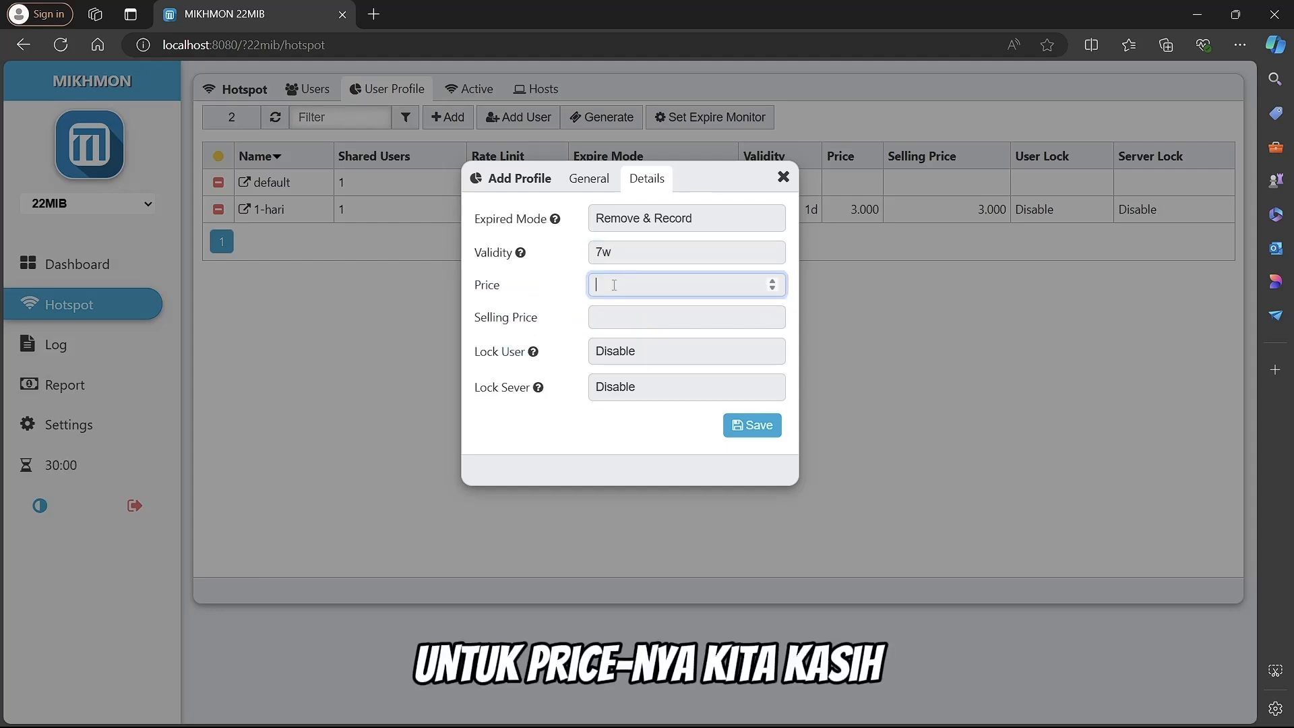
text(15000)
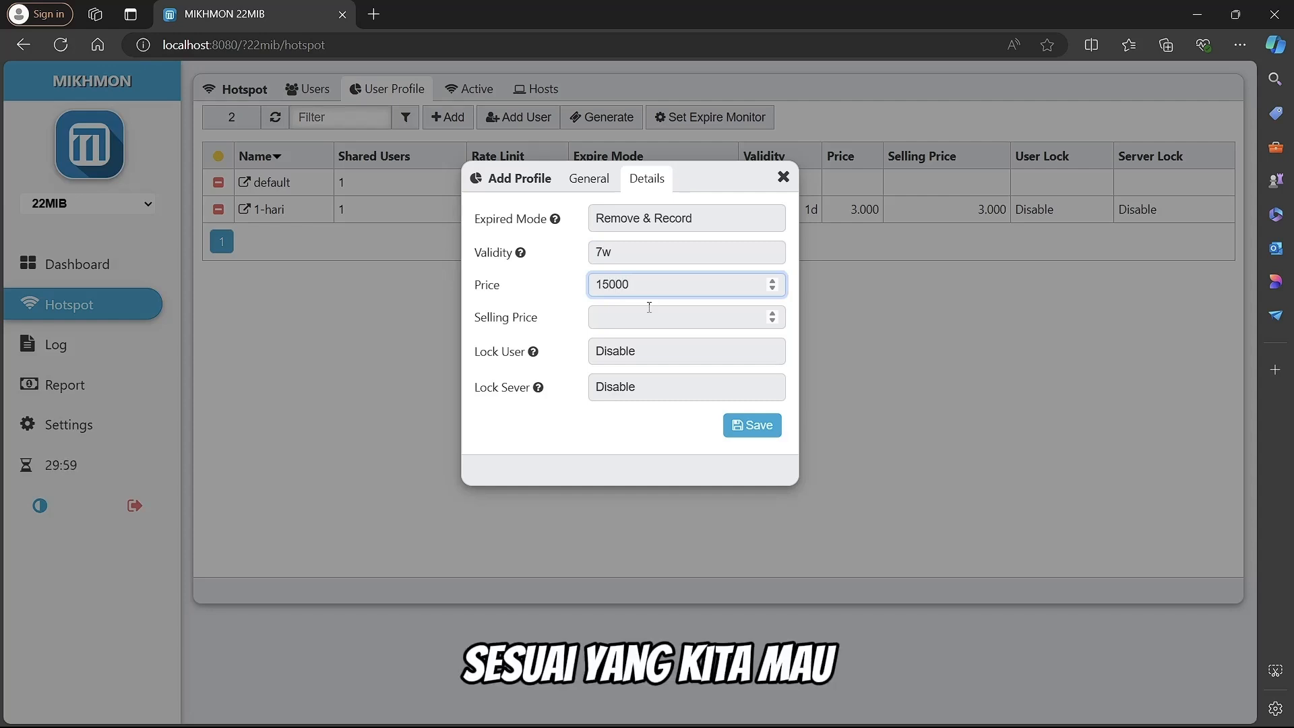
click(646, 316)
text(15)
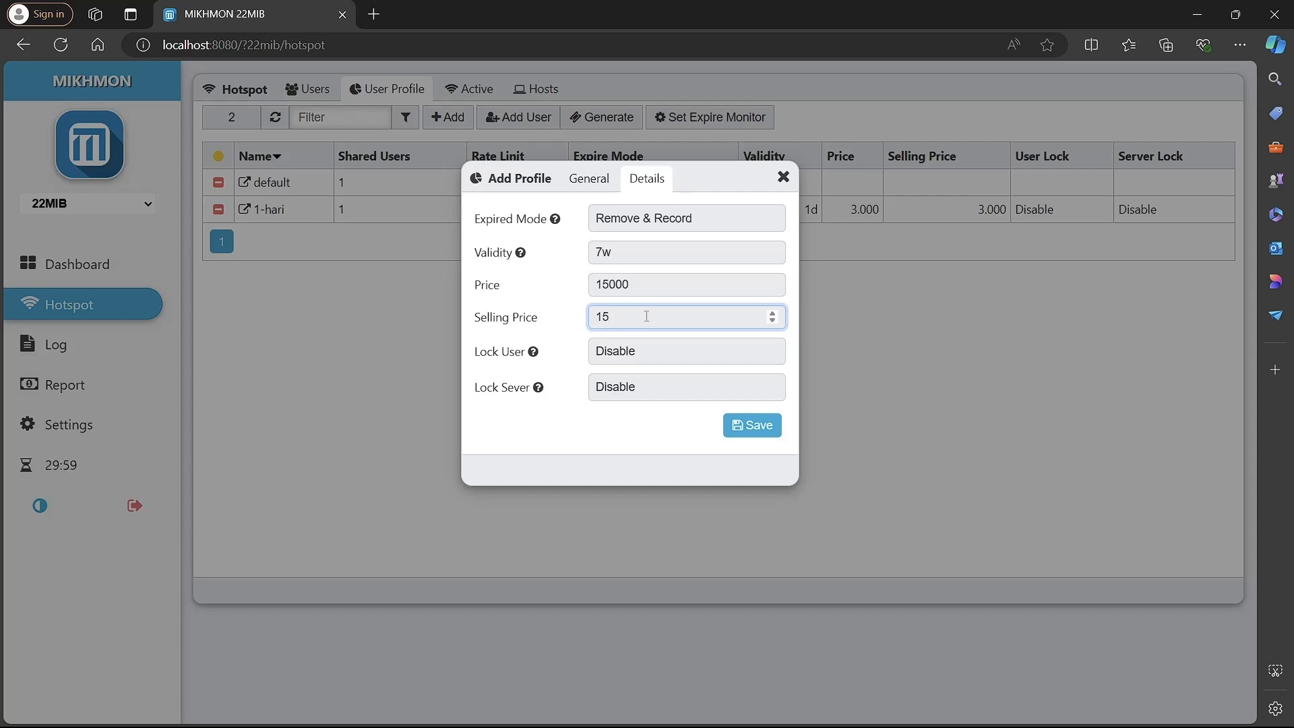
text(000)
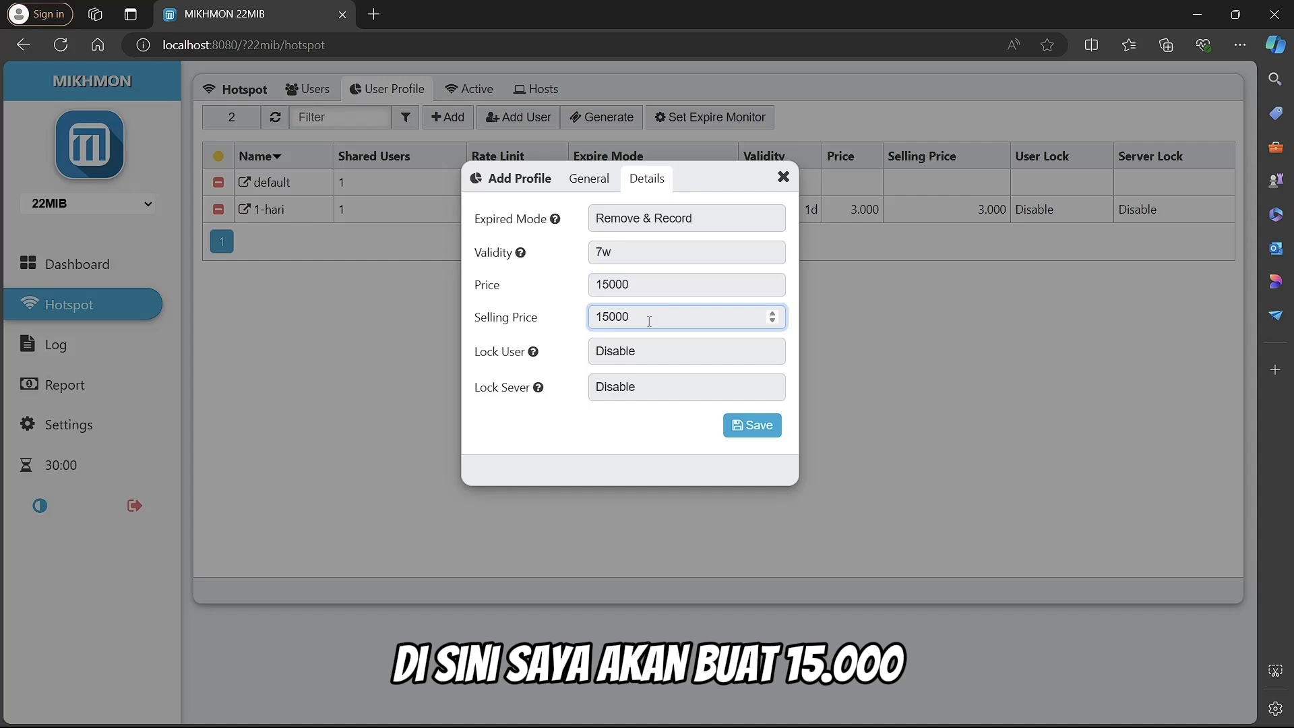
click(737, 426)
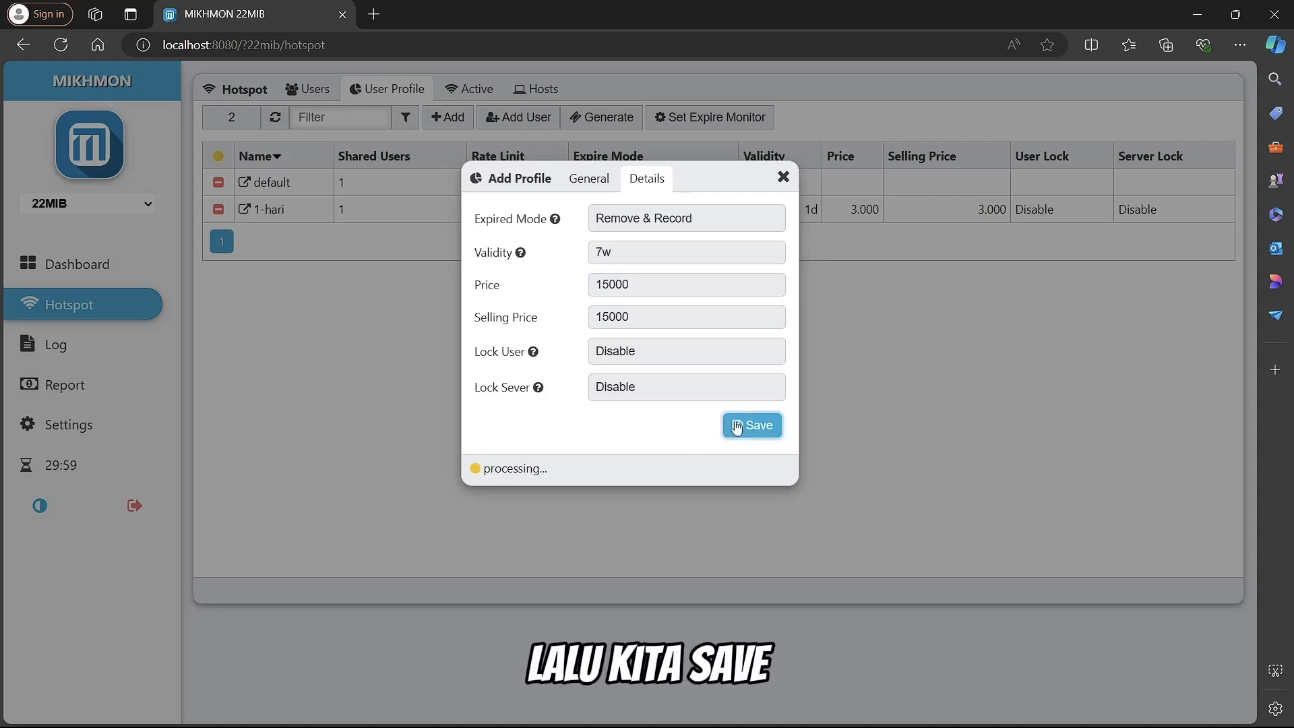
click(783, 176)
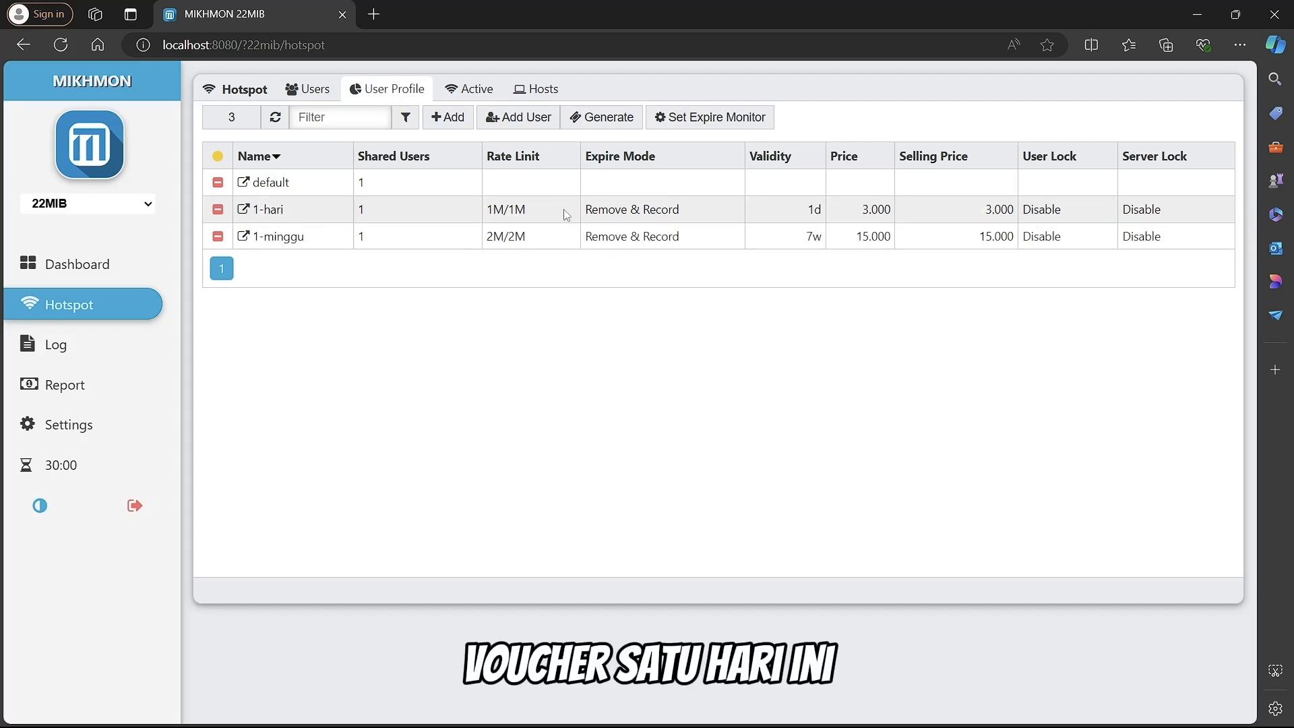
Step: Start voucher generation with quantity 10, server all and user mode Username = Password
click(596, 128)
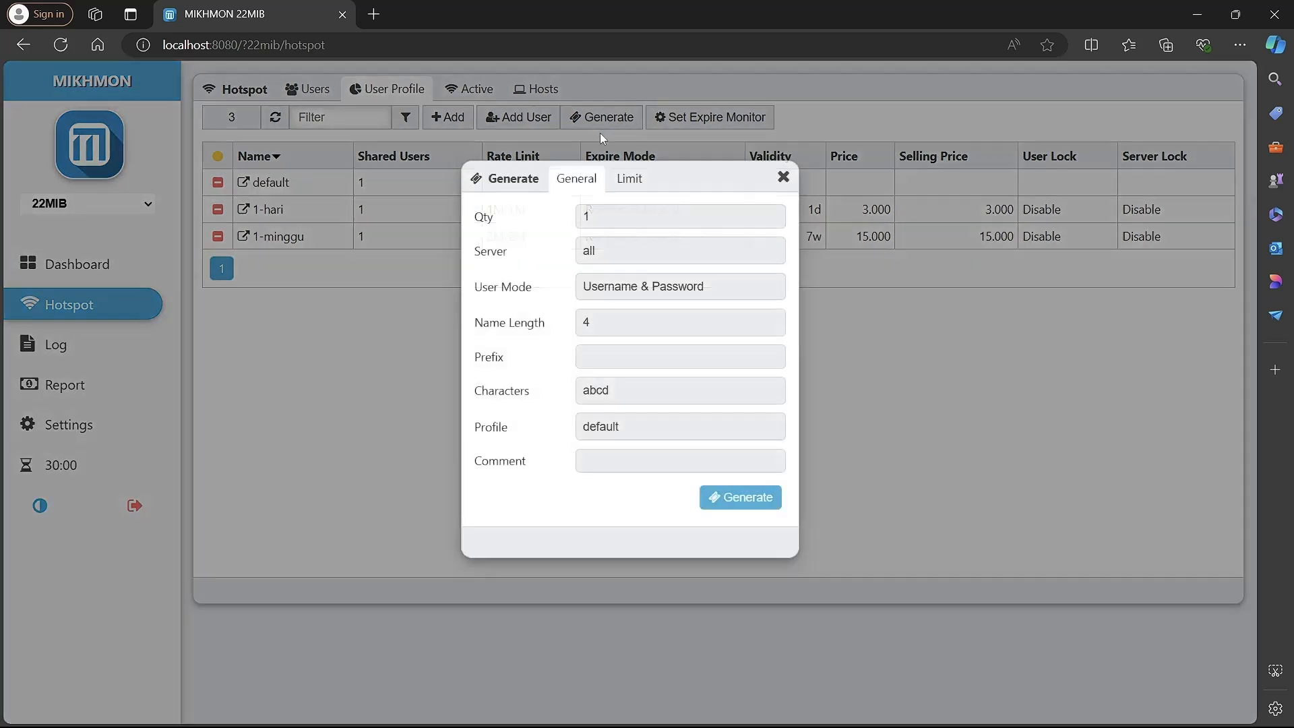
click(617, 226)
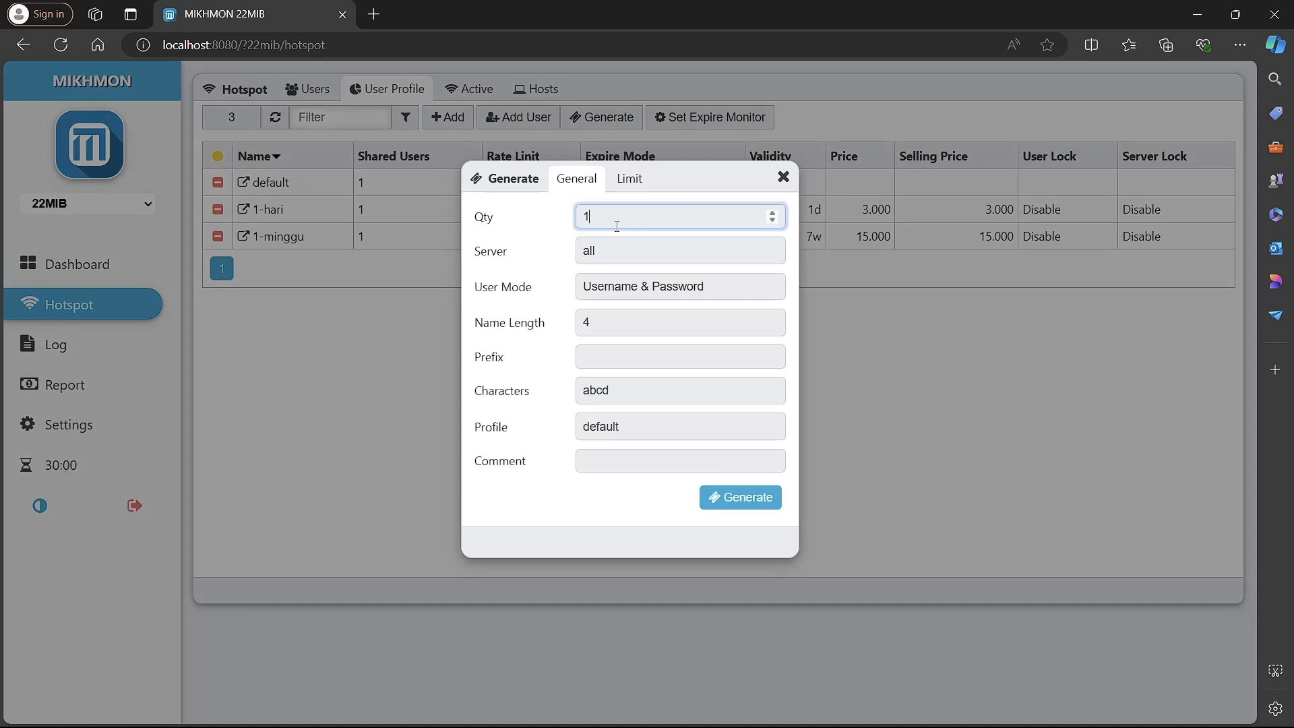
key(BackSpace)
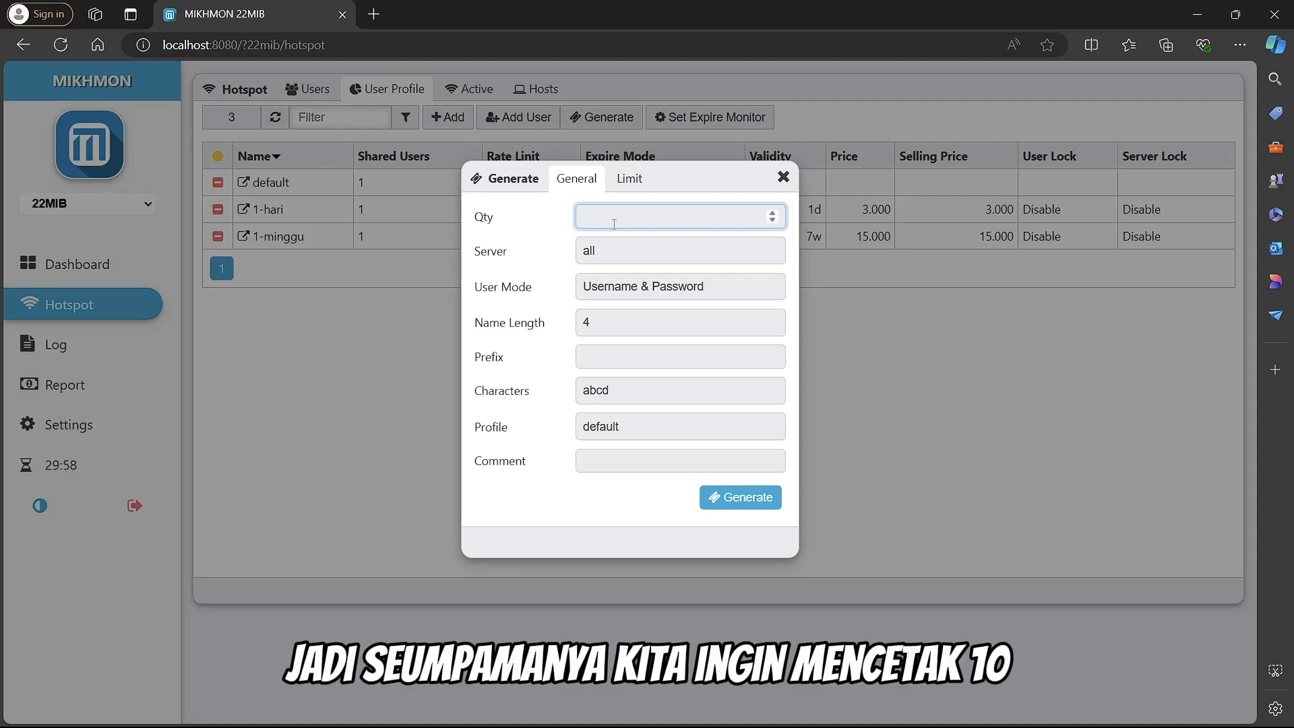
text(10)
click(627, 256)
click(624, 252)
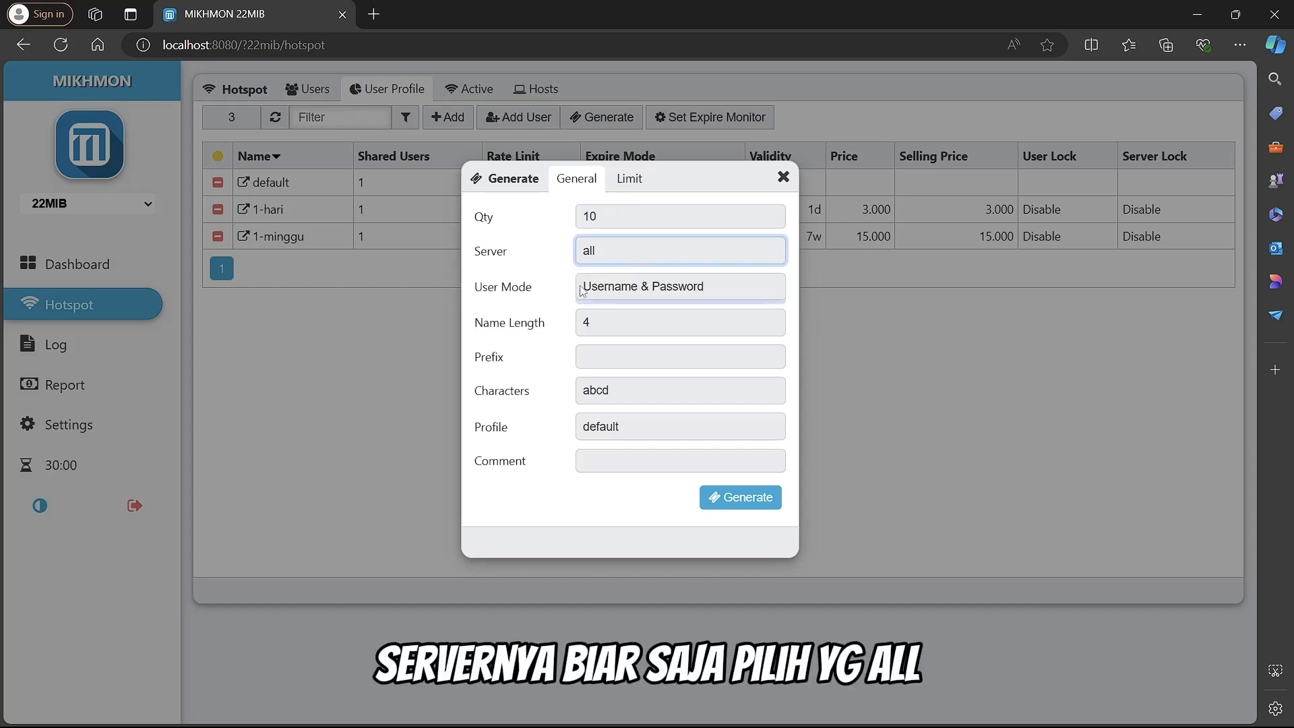
click(667, 294)
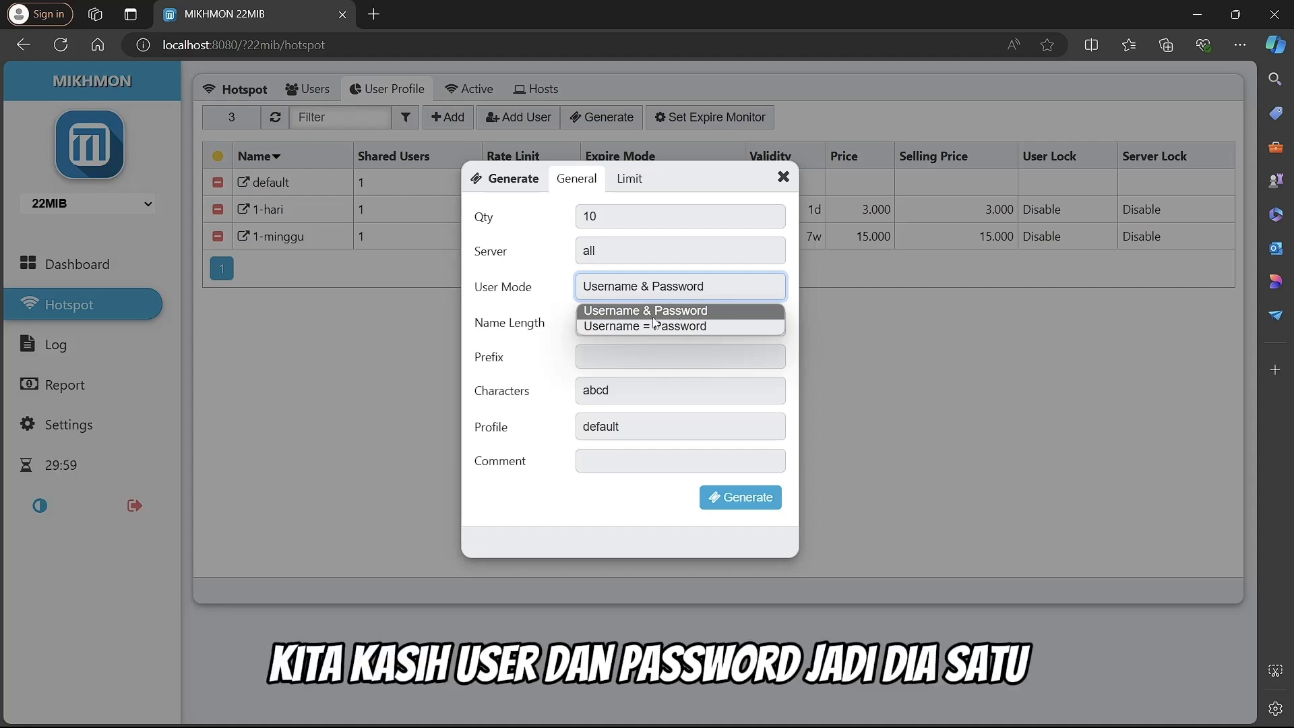
click(647, 326)
click(649, 320)
click(645, 285)
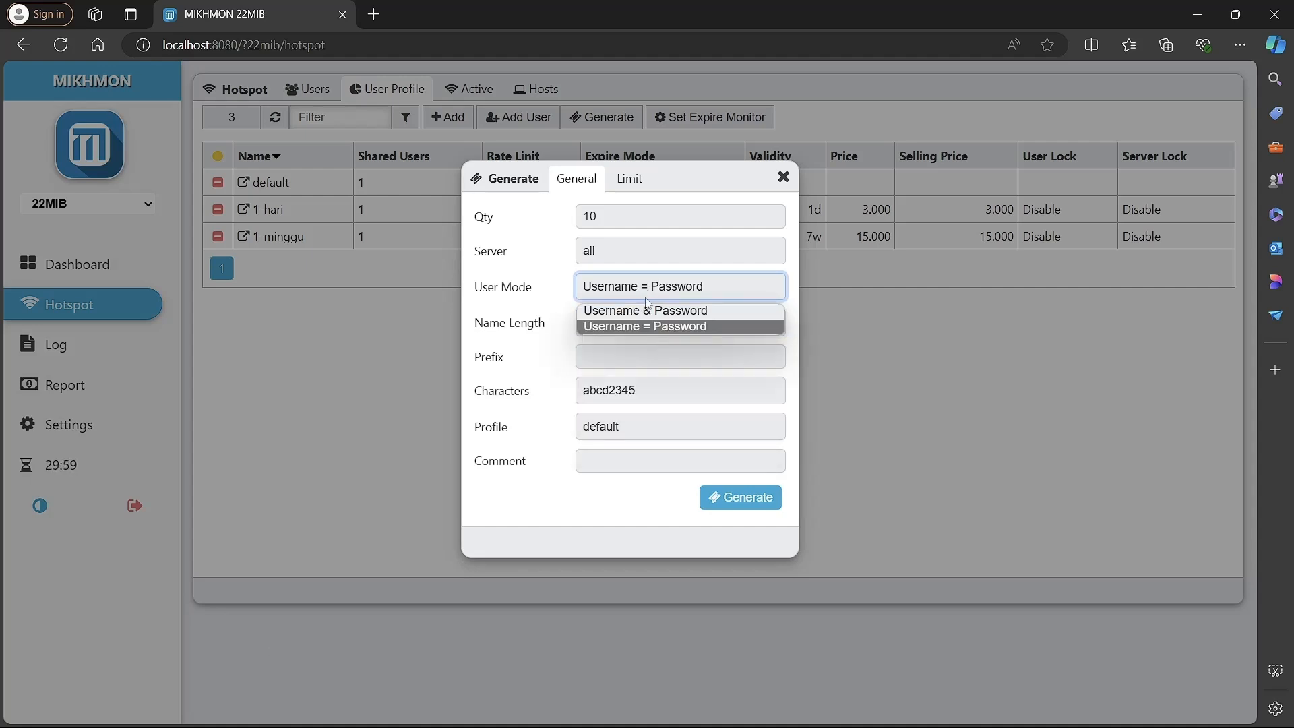
click(647, 310)
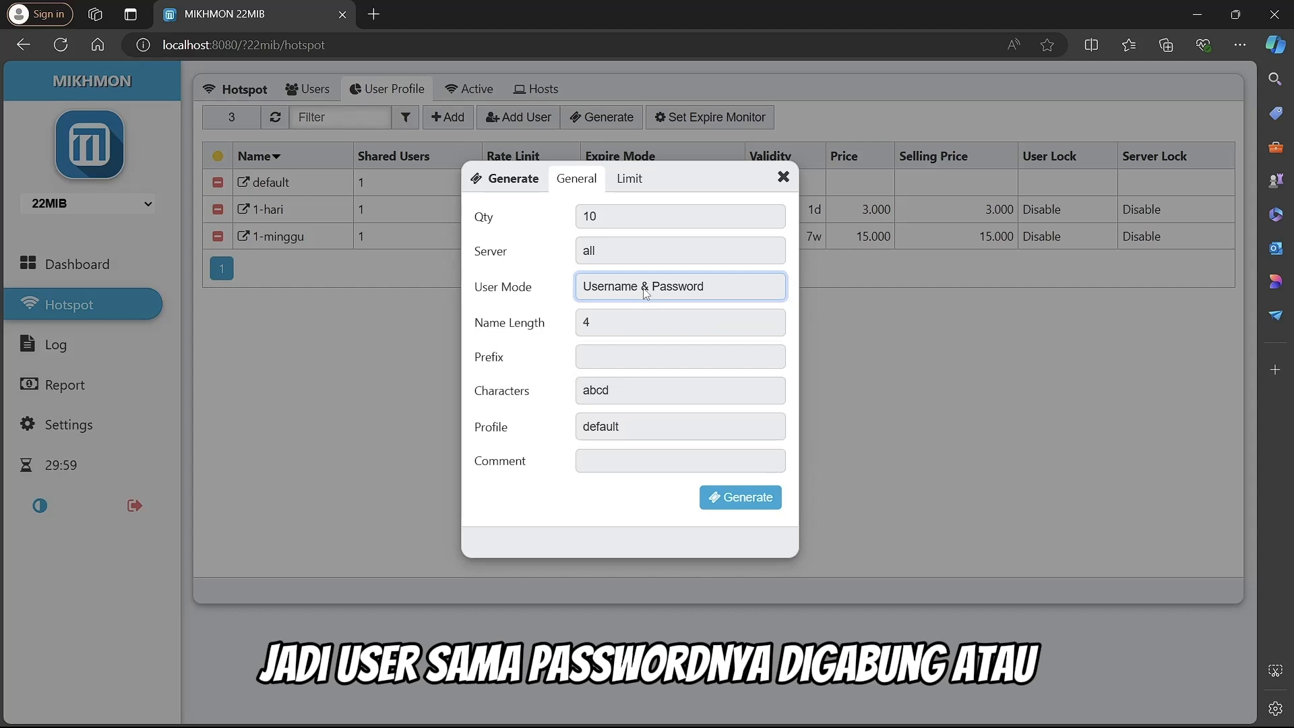
click(646, 290)
click(638, 326)
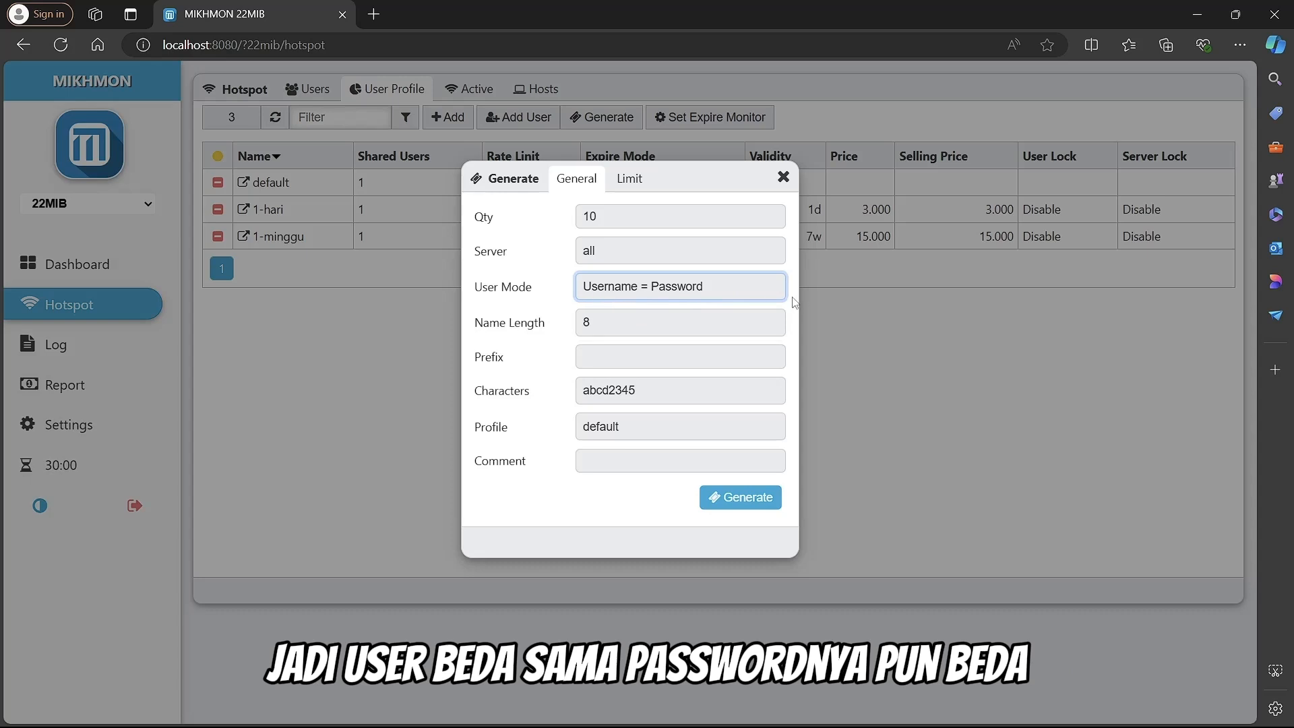
Step: Use name length 4, prefix 1h, characters 1234 and profile 1-hari, then generate the vouchers
click(632, 321)
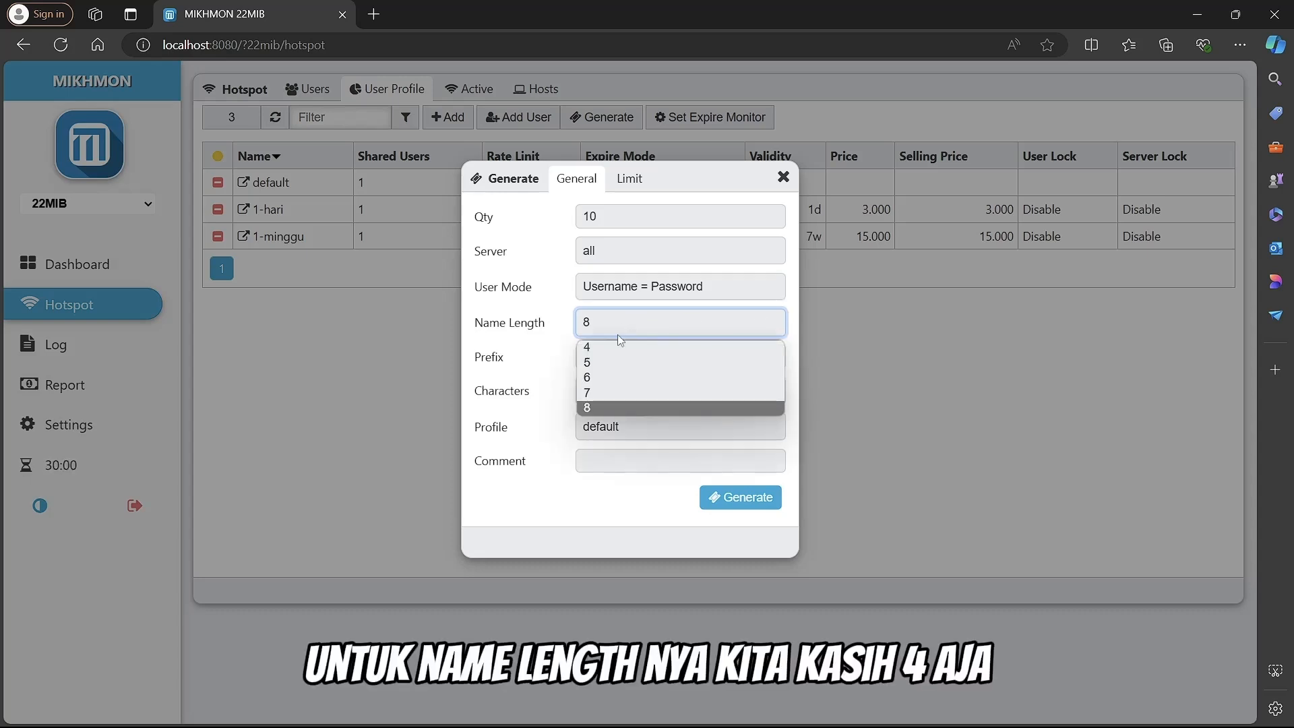
click(614, 346)
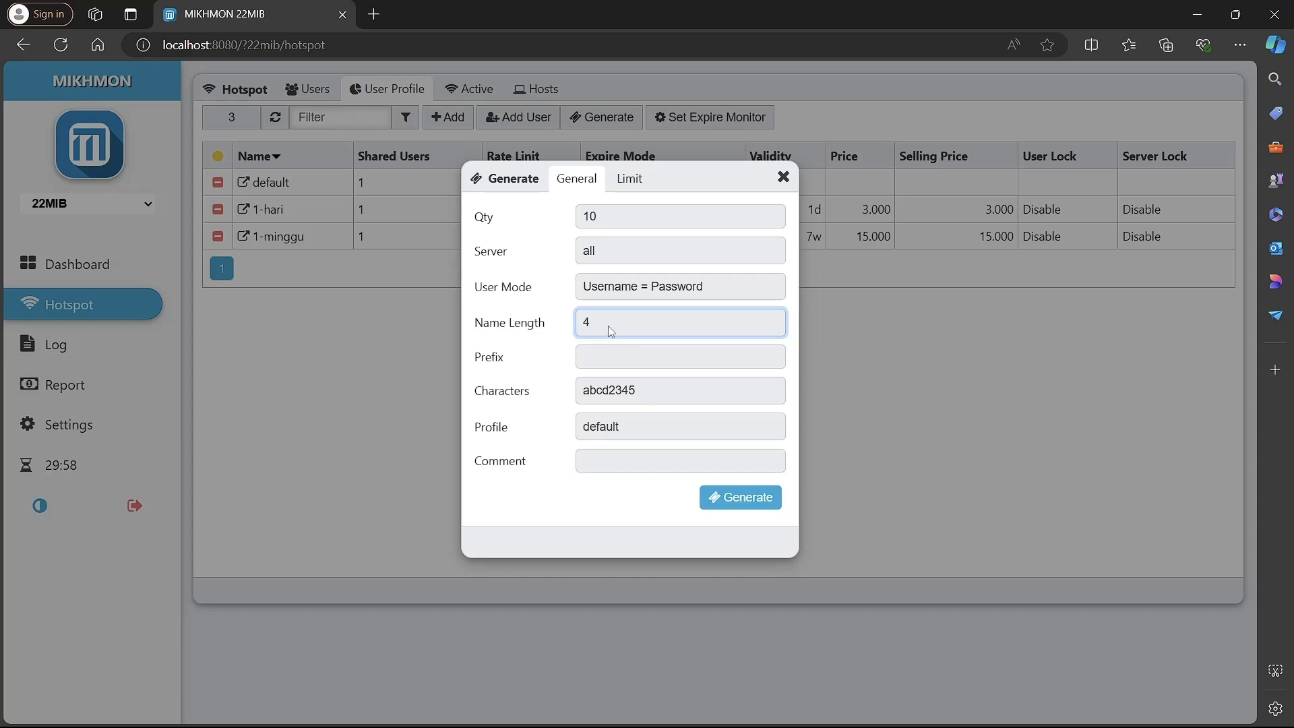
click(607, 366)
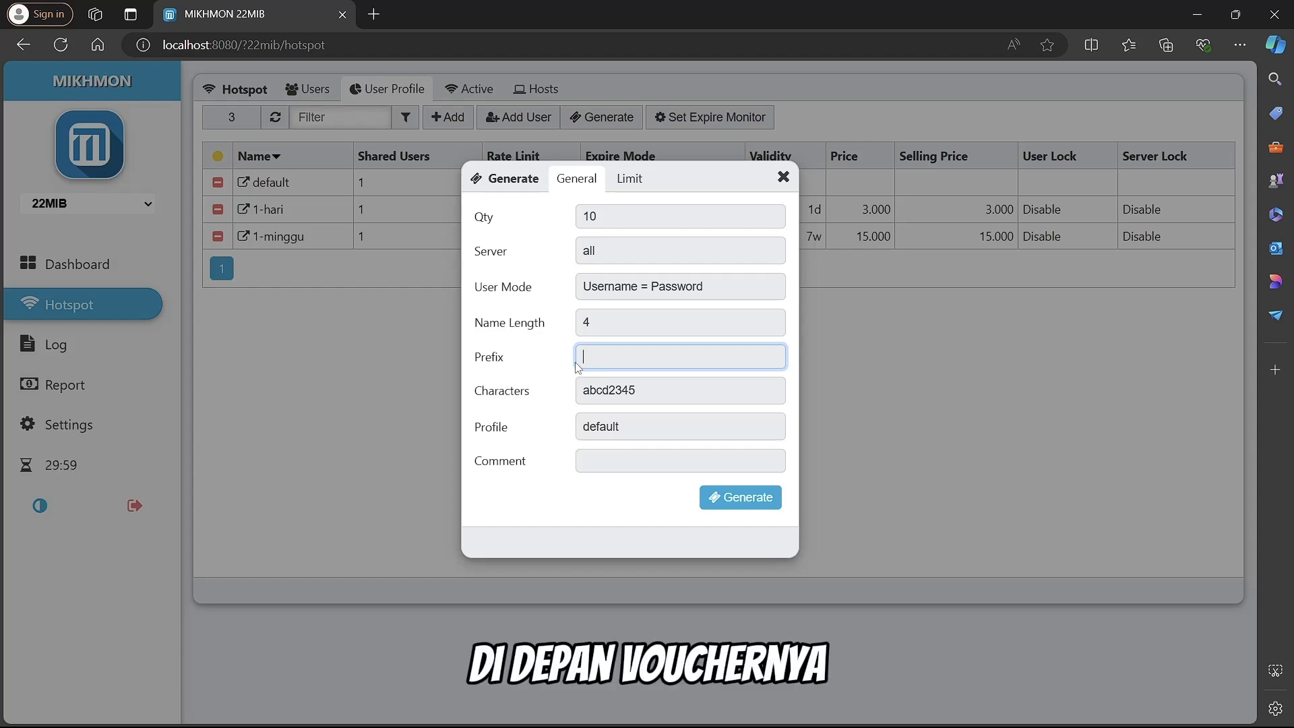
text(1h)
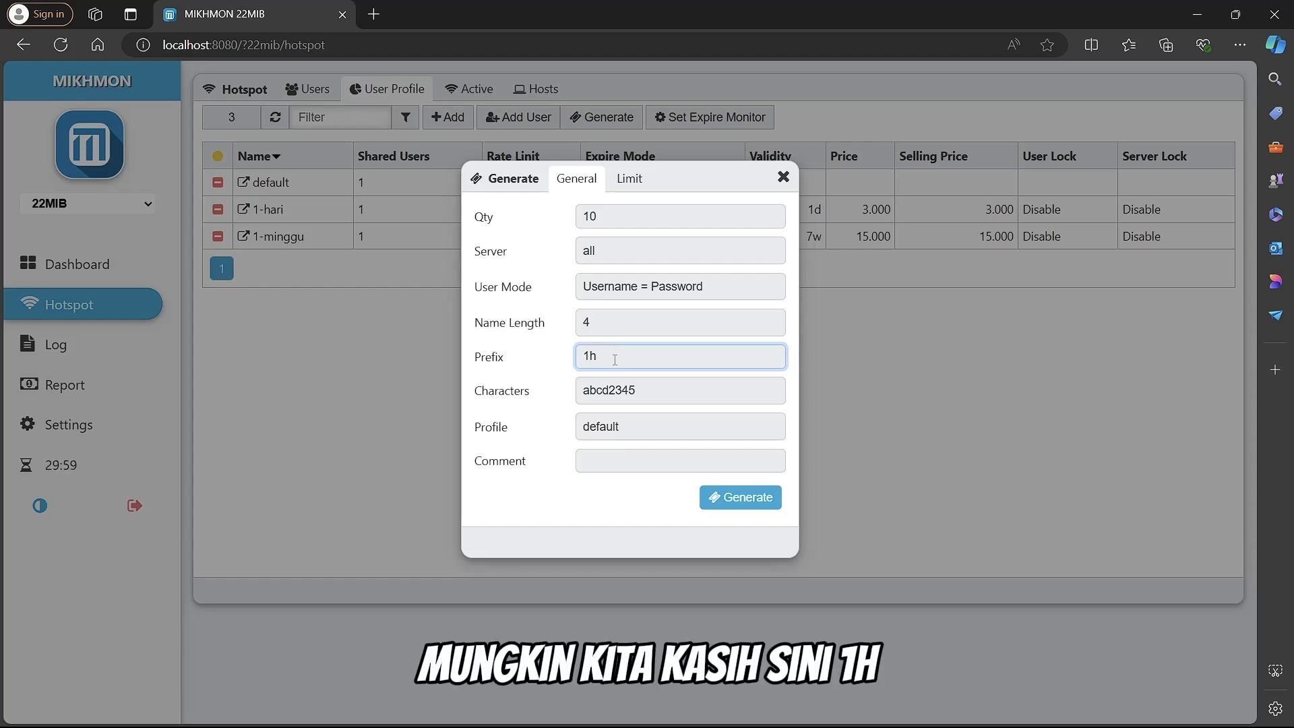
click(645, 394)
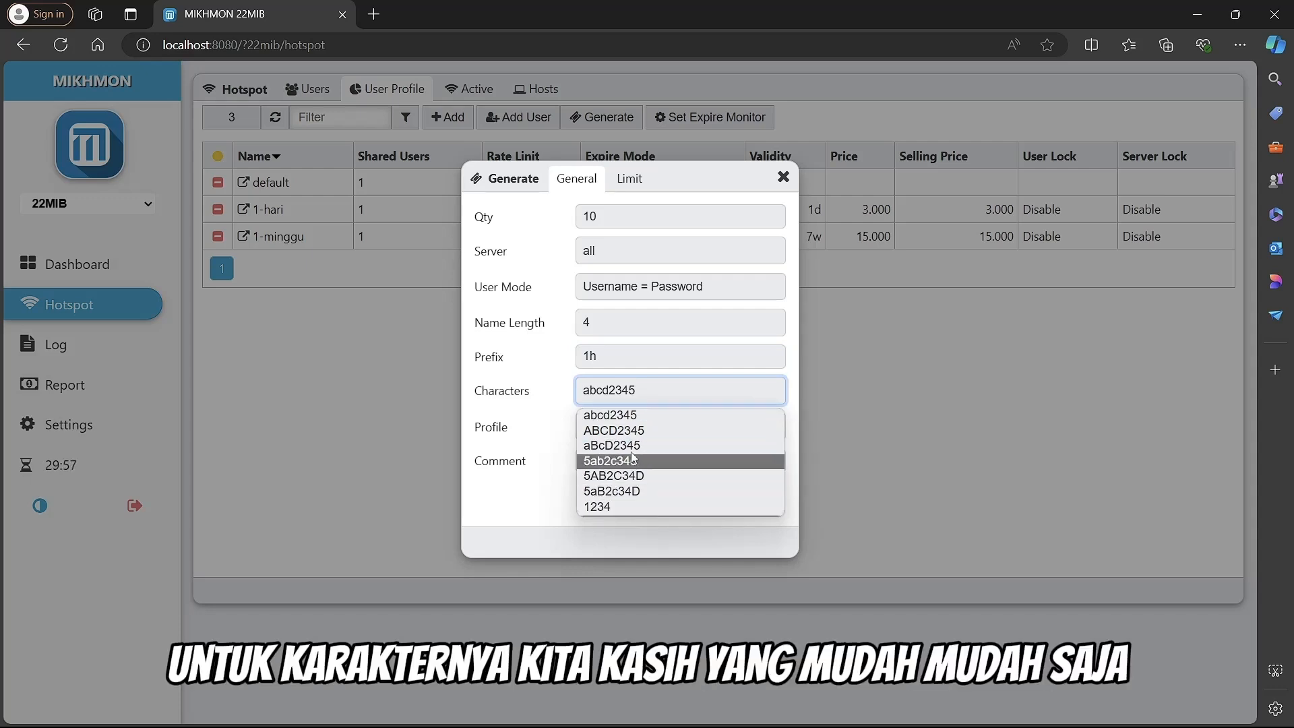
click(607, 507)
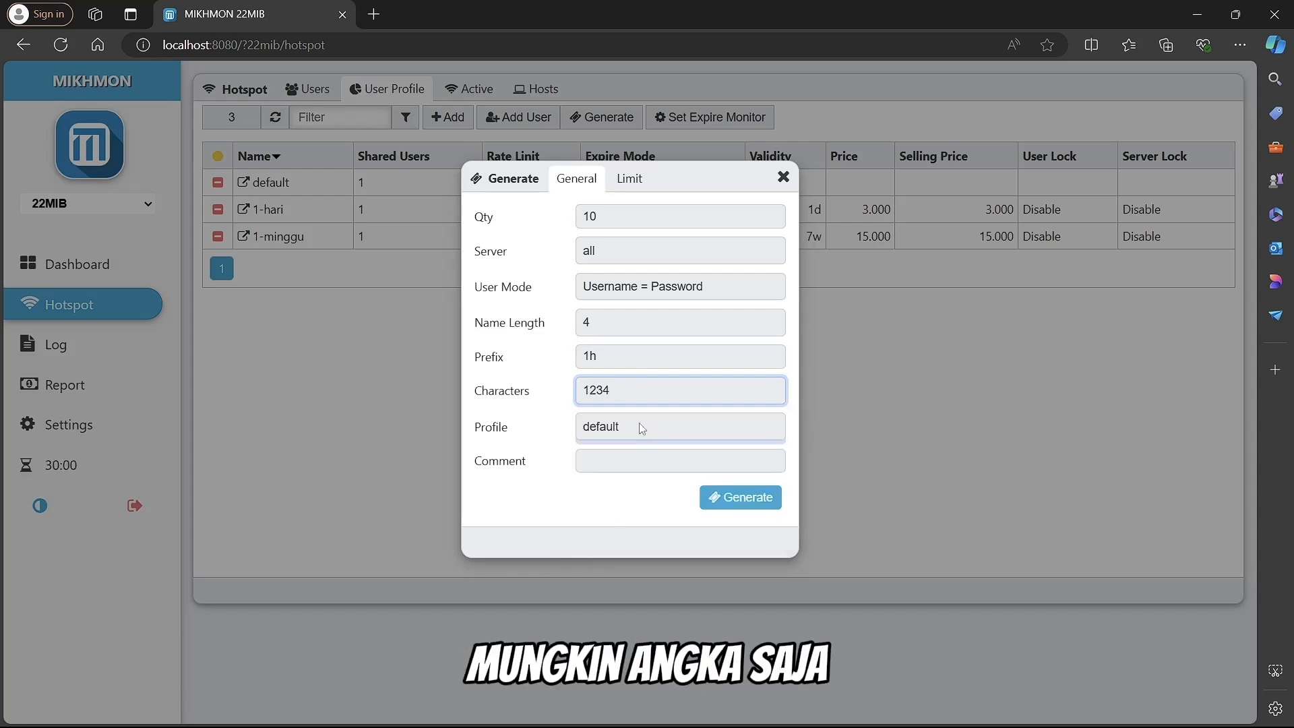
click(611, 431)
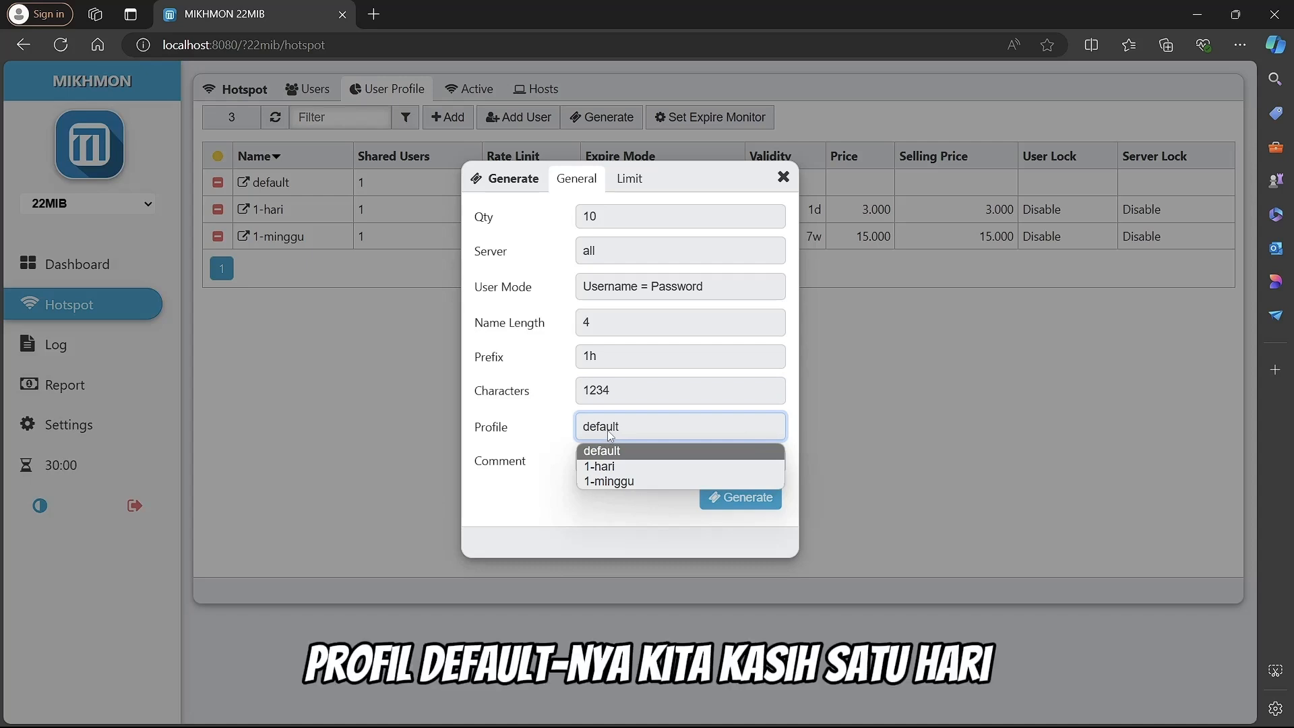
click(604, 471)
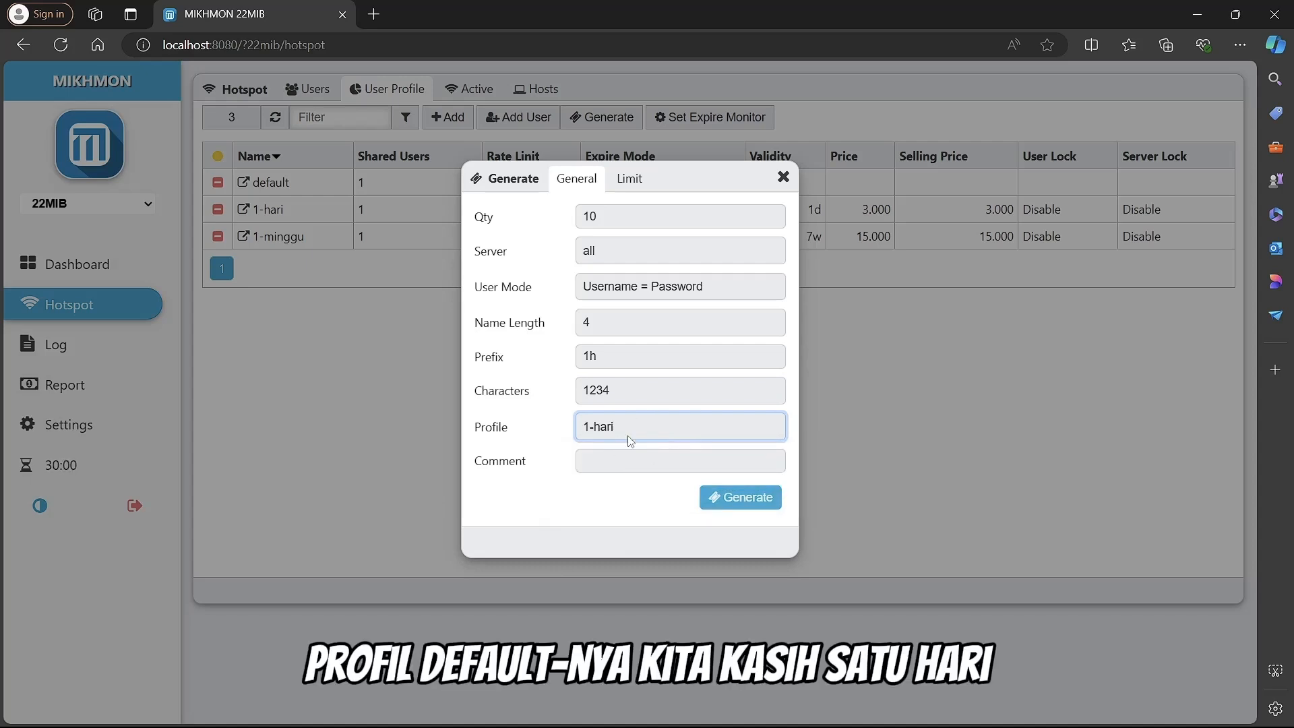
click(641, 179)
click(593, 179)
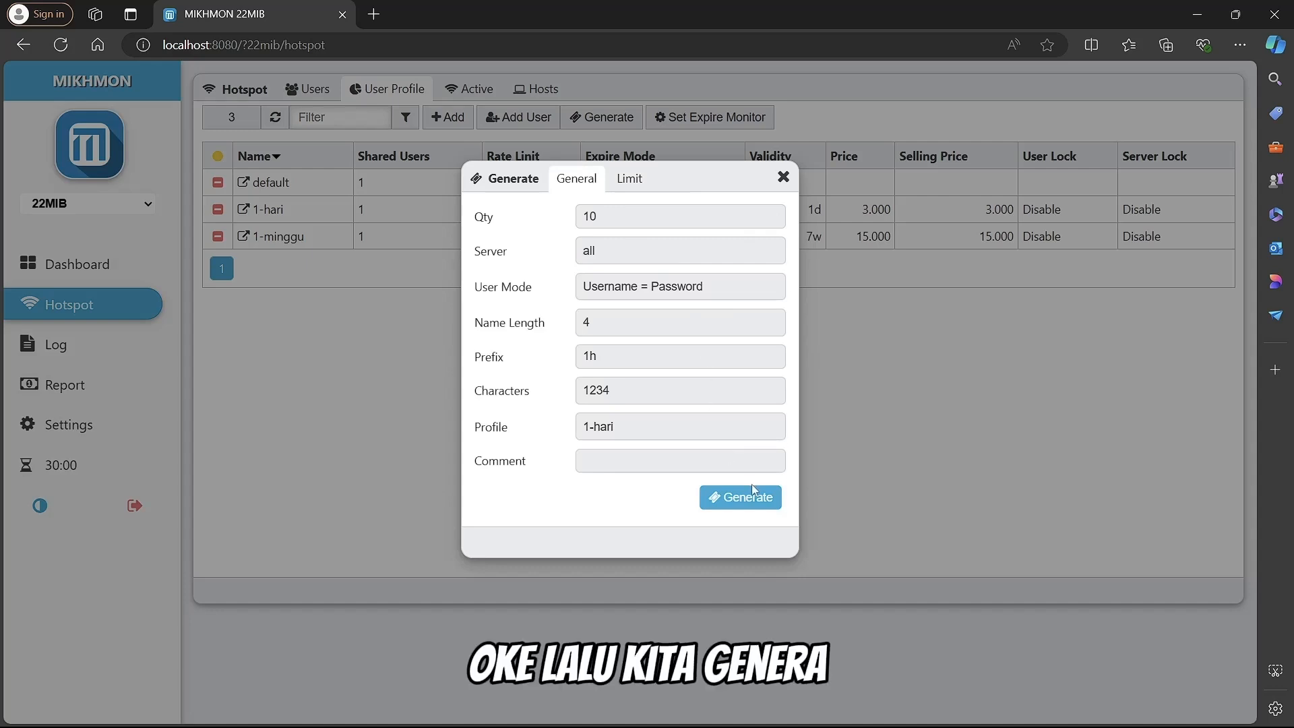
click(741, 498)
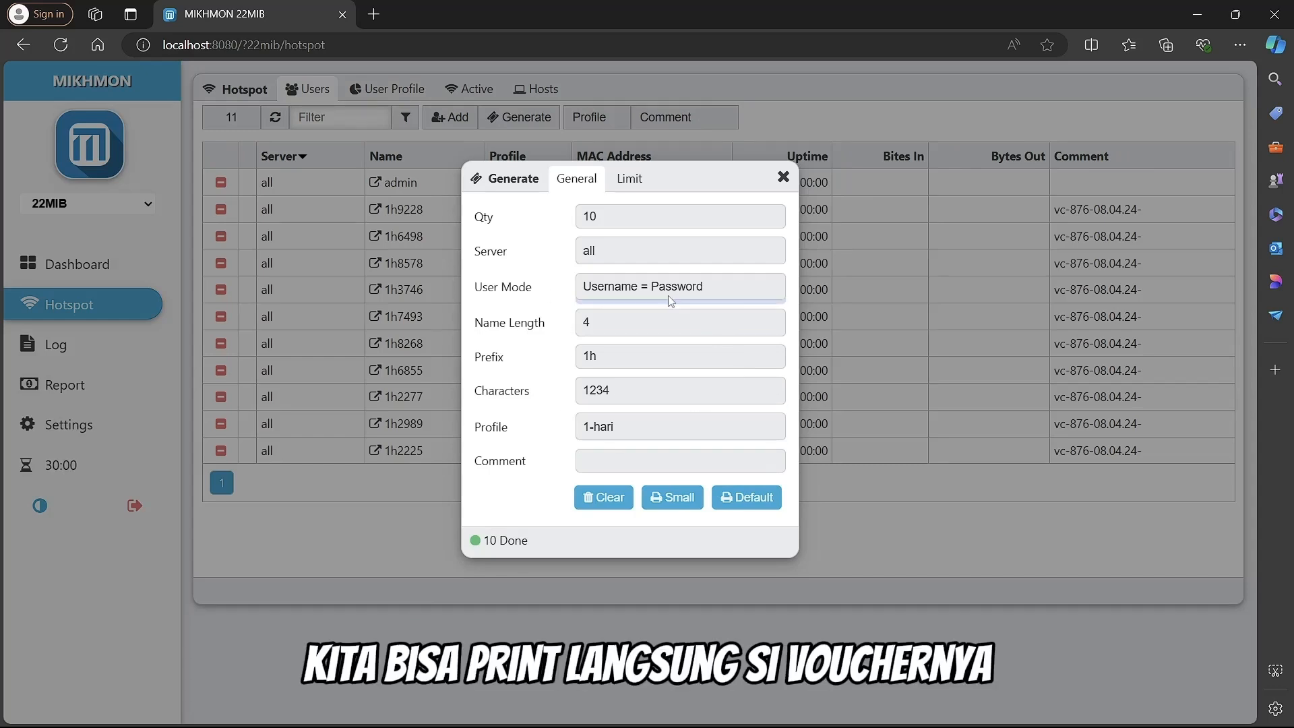
Step: Open the Default print preview of the ten 1h vouchers at Rp 3.000
click(721, 500)
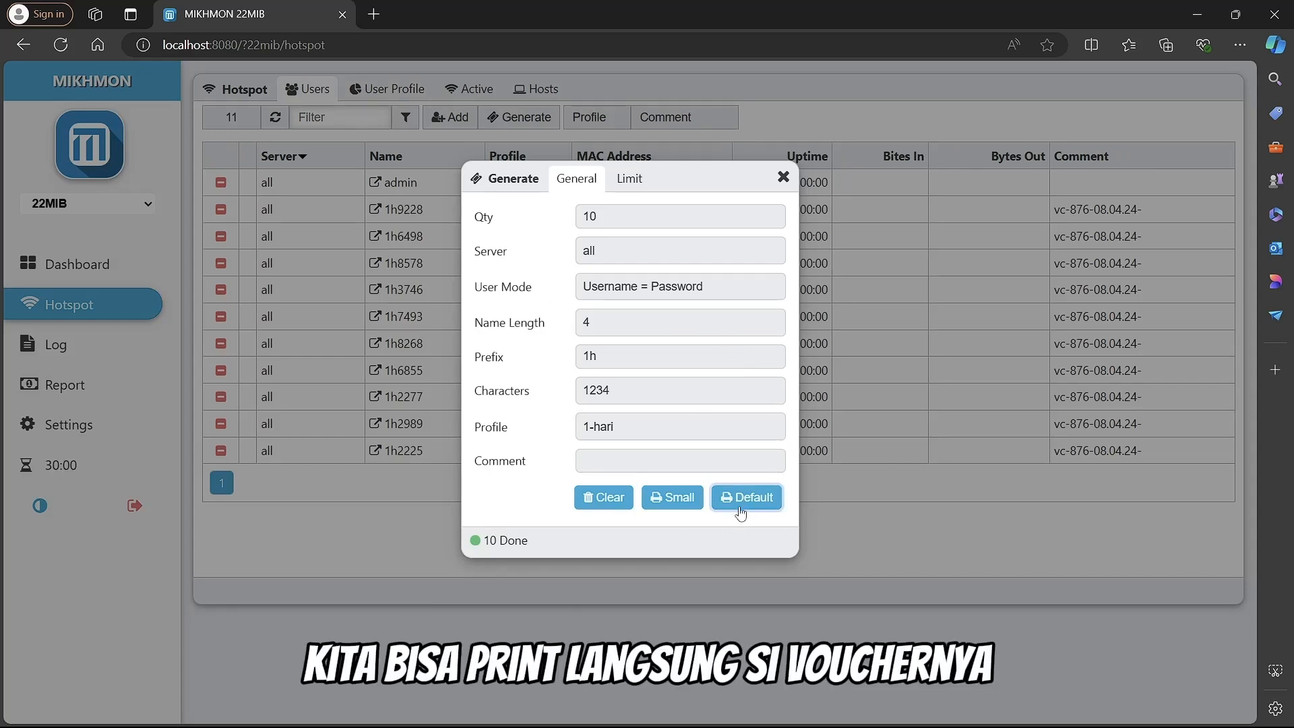
click(740, 499)
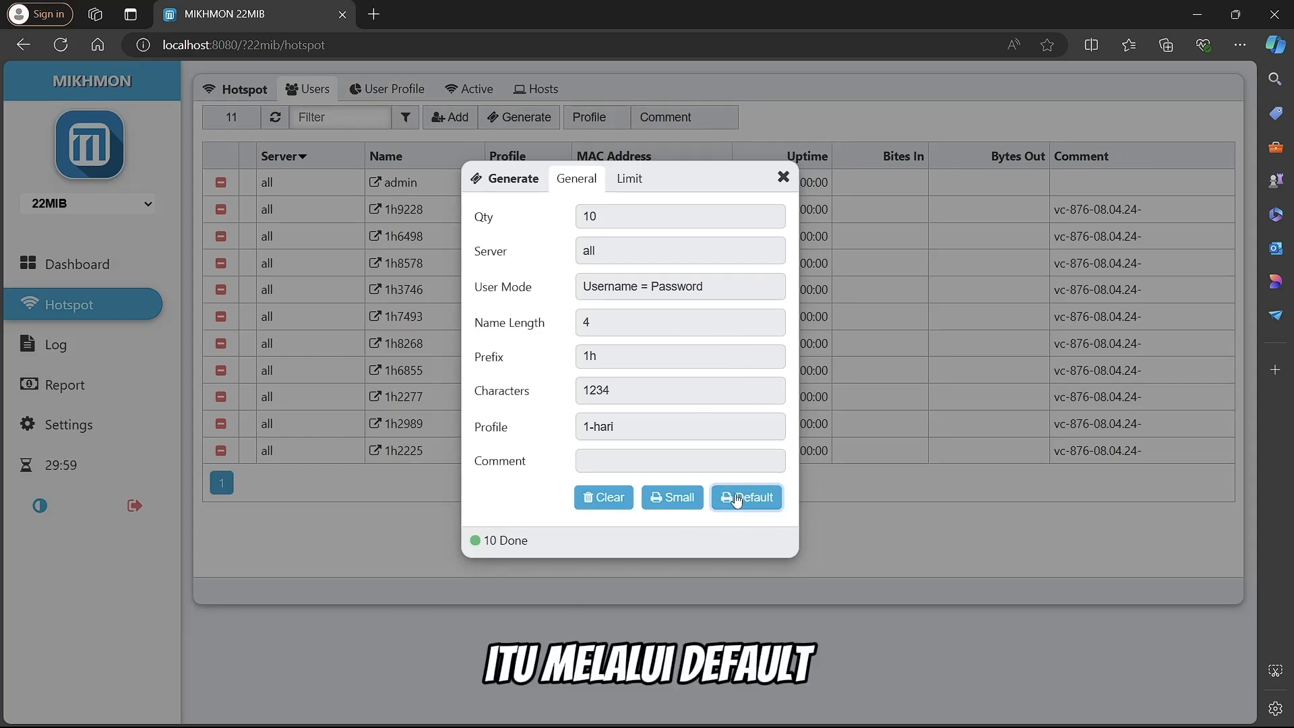
click(734, 497)
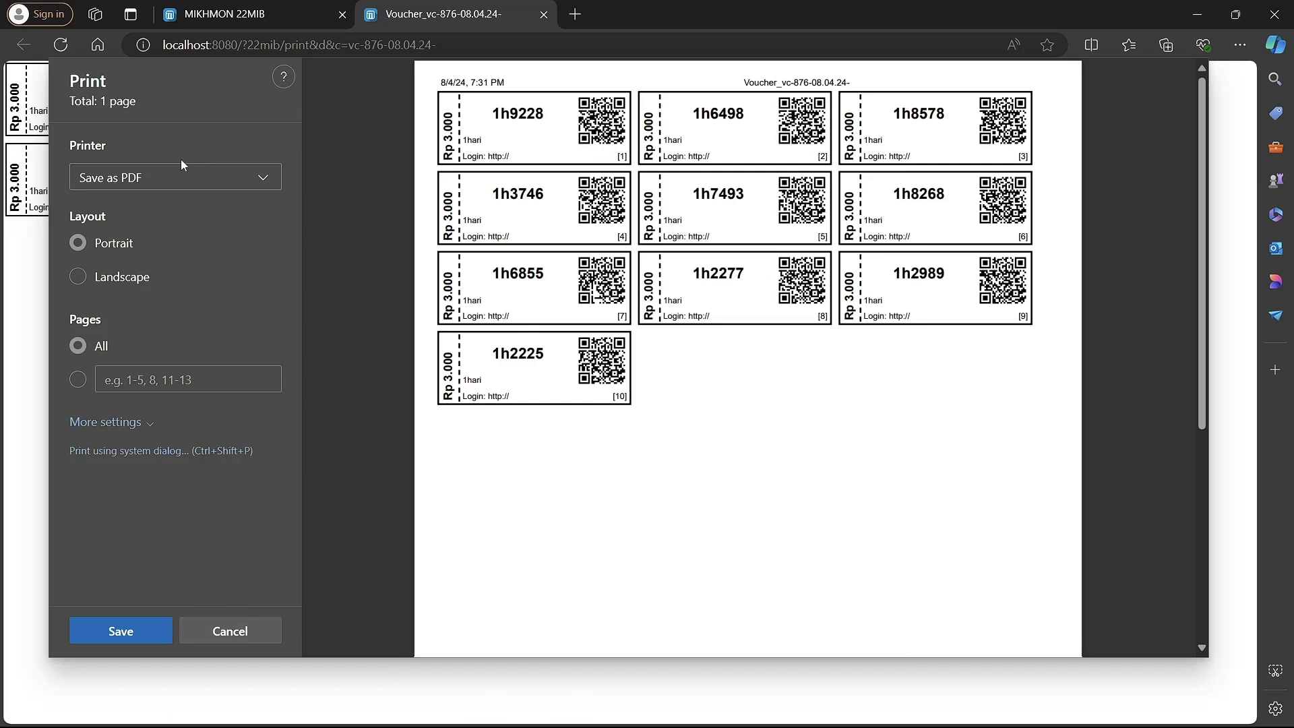
Step: Save the voucher sheet as a PDF and close the print preview
click(120, 633)
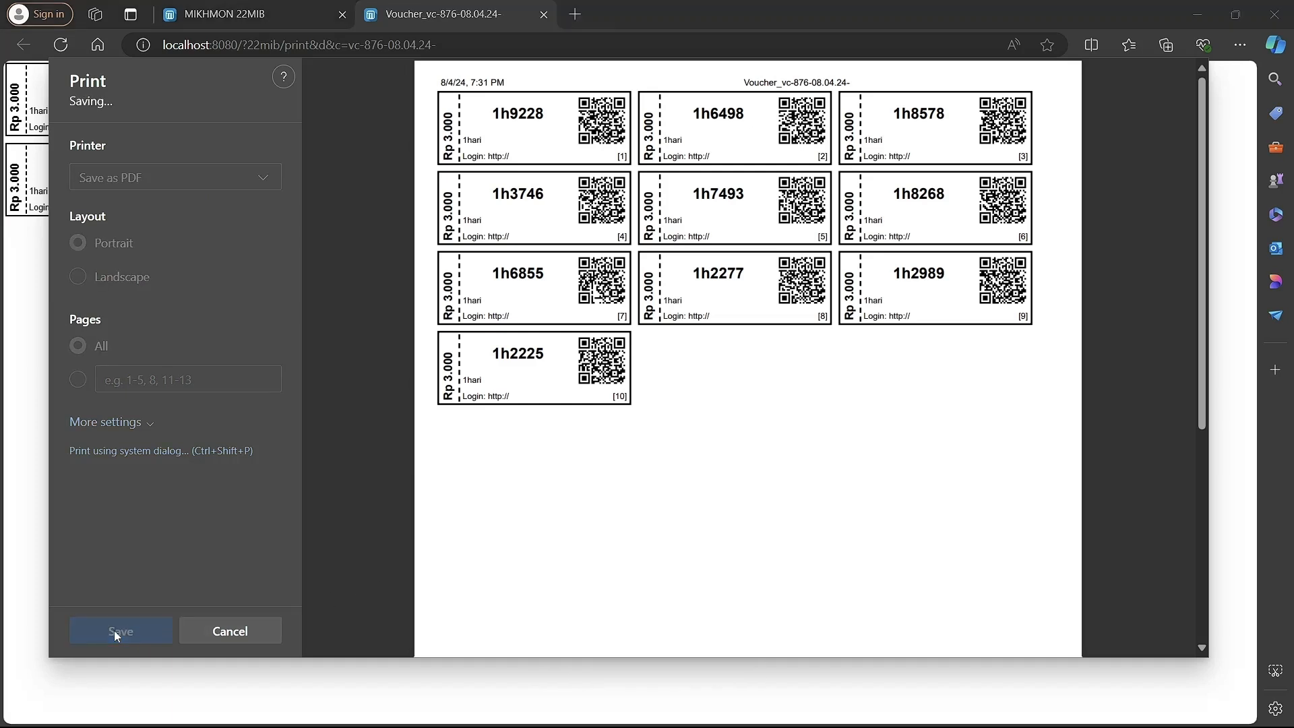
click(536, 376)
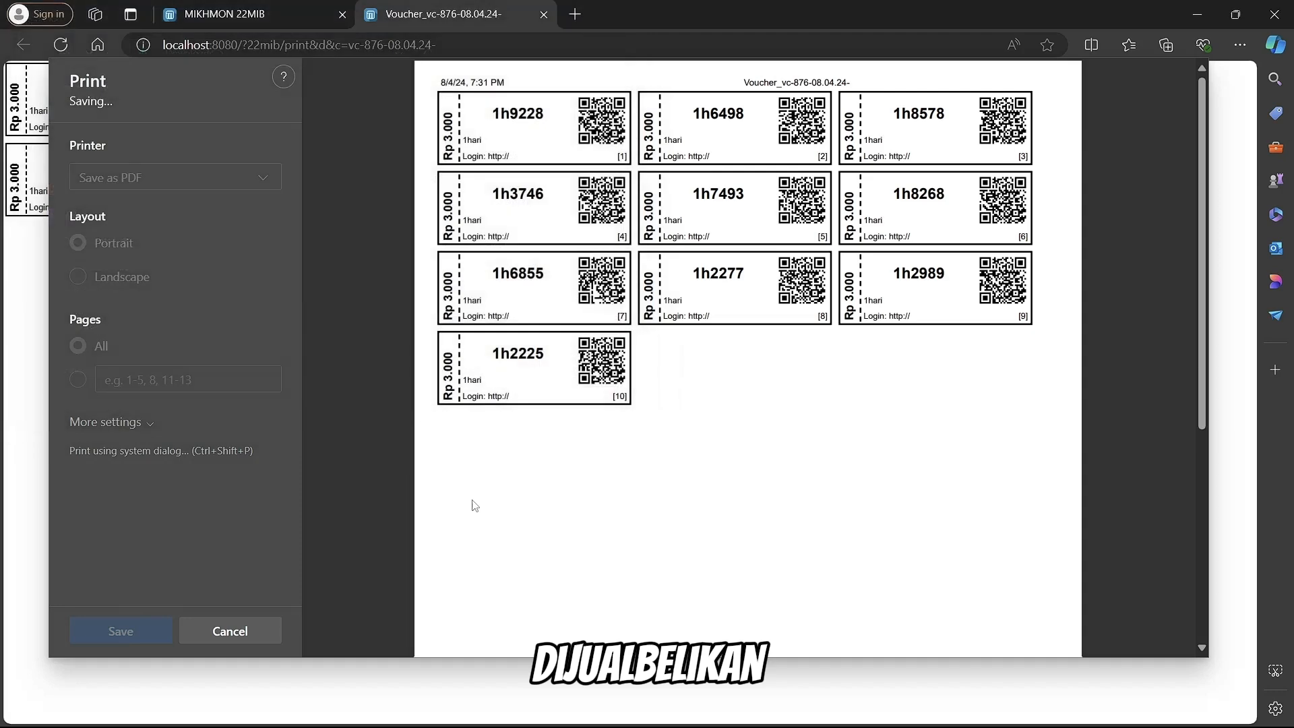
click(270, 628)
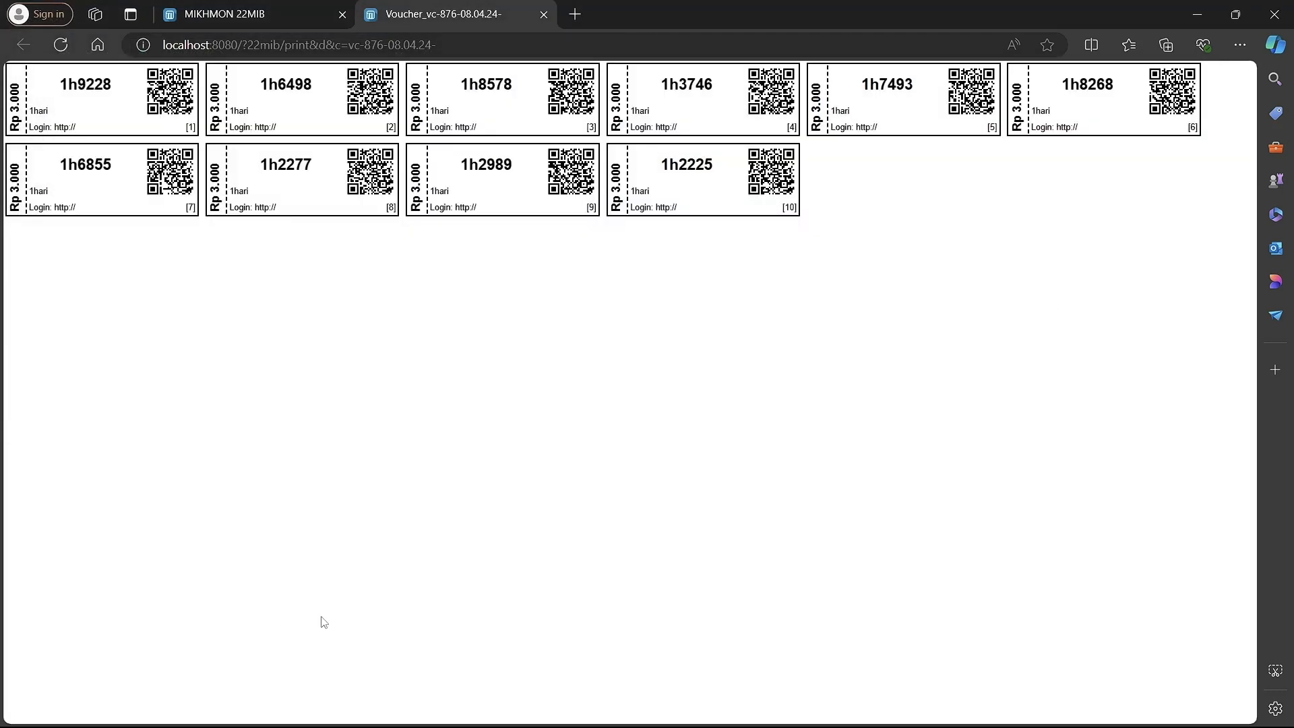
click(269, 14)
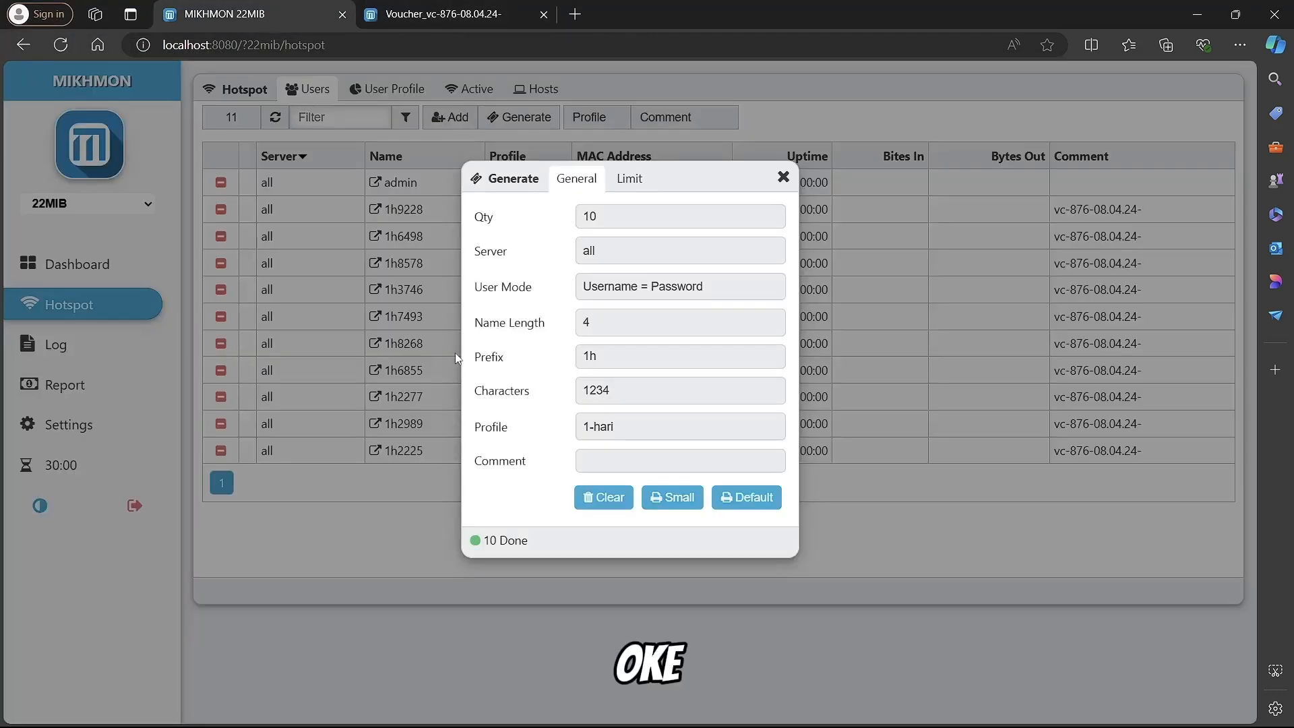
Step: Close the voucher generator and briefly open the 1-minggu profile's settings from User Profile
click(783, 177)
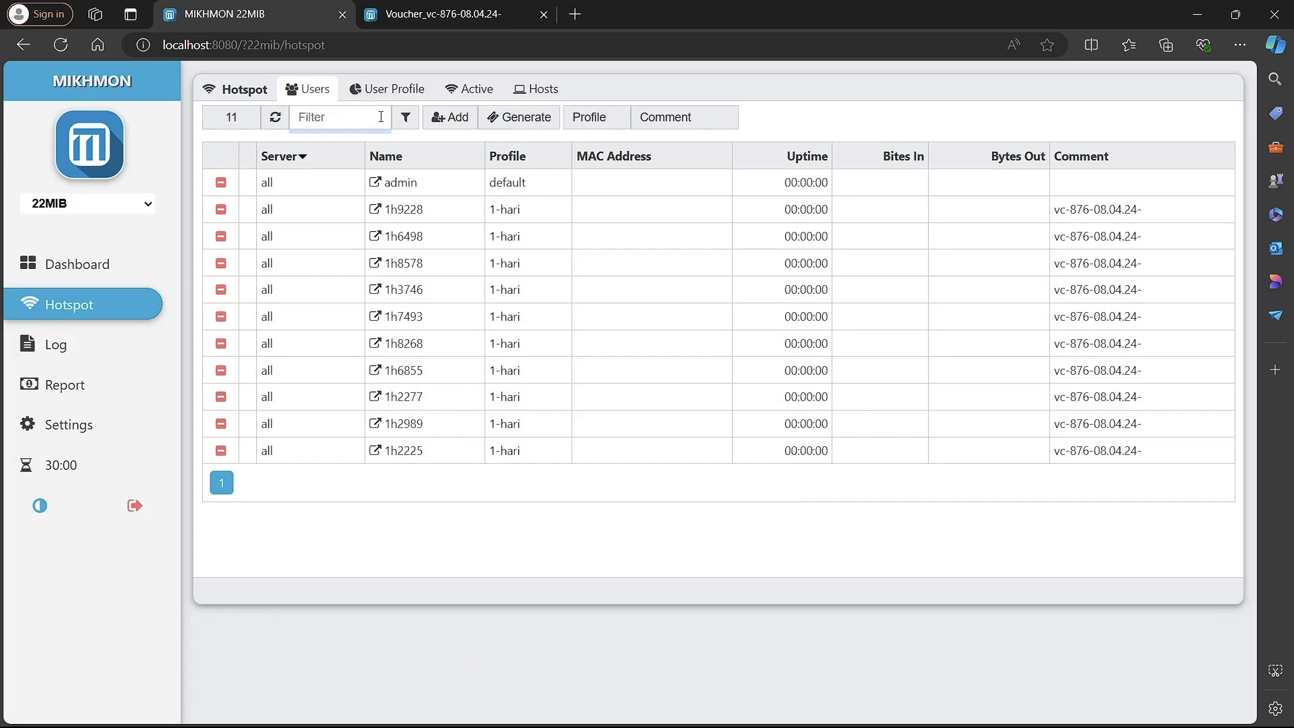
click(388, 89)
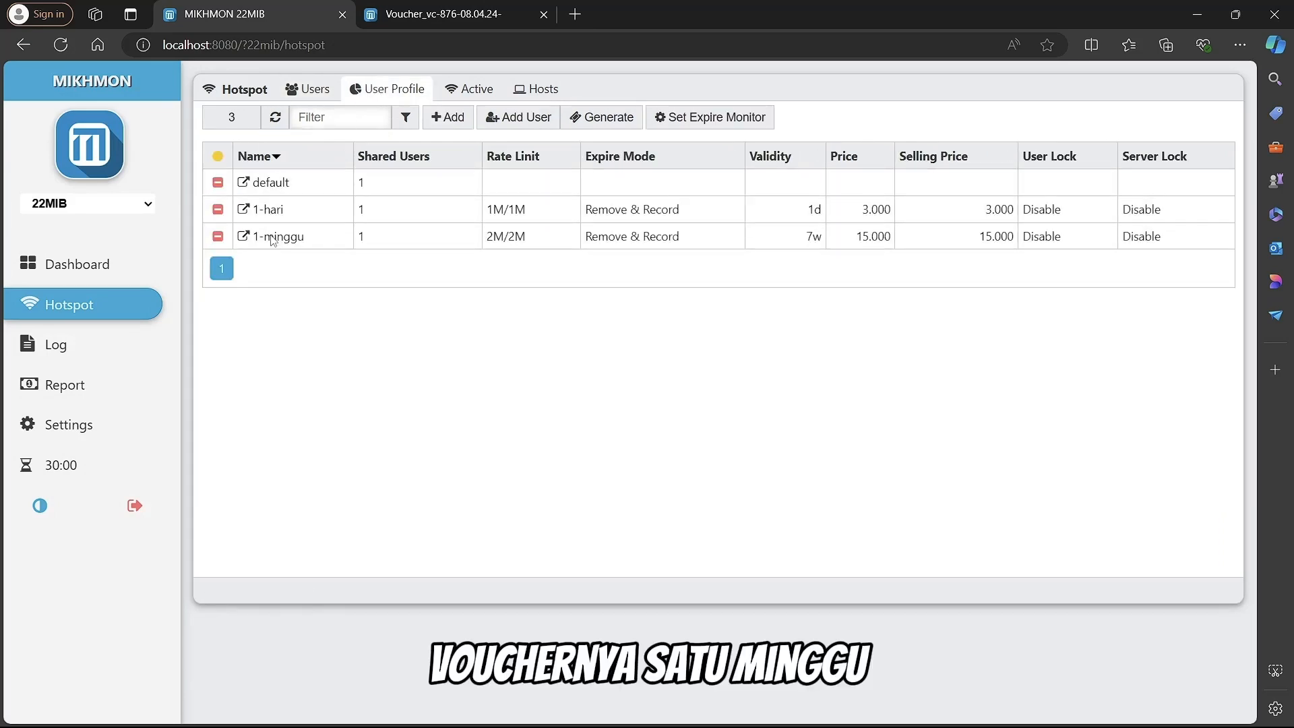
click(273, 237)
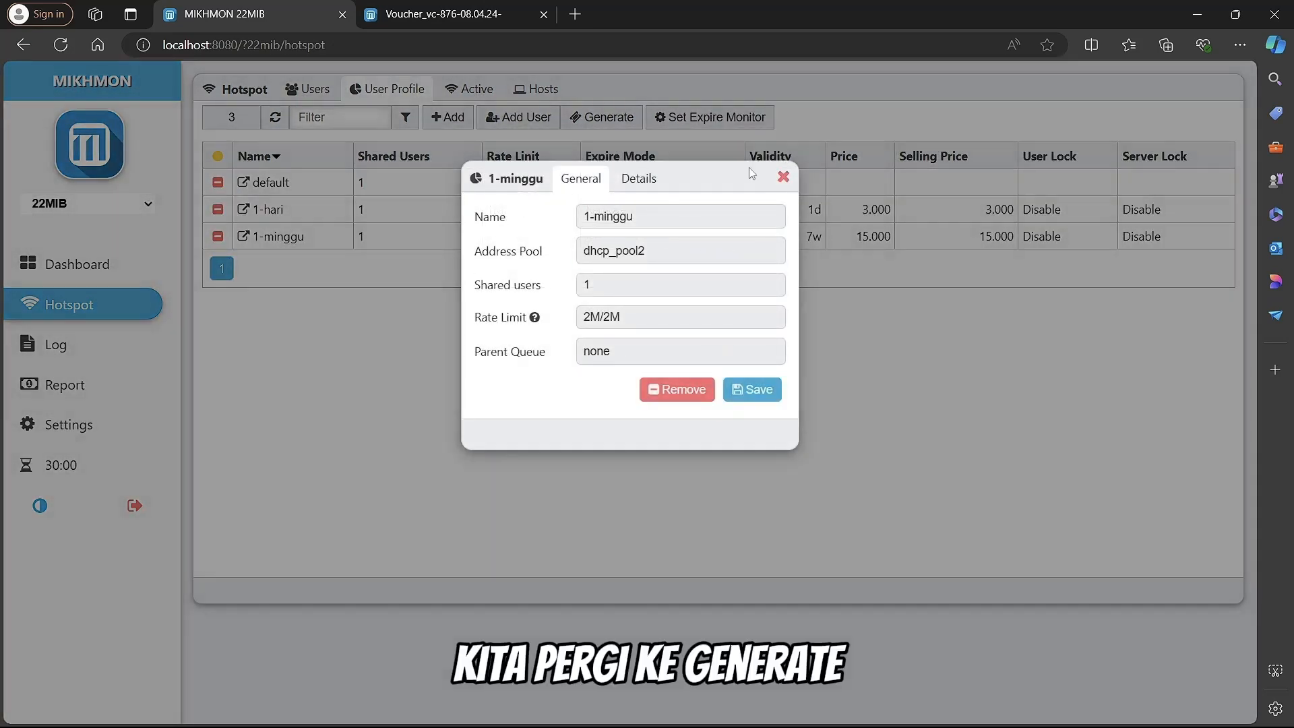
click(783, 177)
Step: Start a batch of 10 vouchers on all servers with separate username and password
click(586, 118)
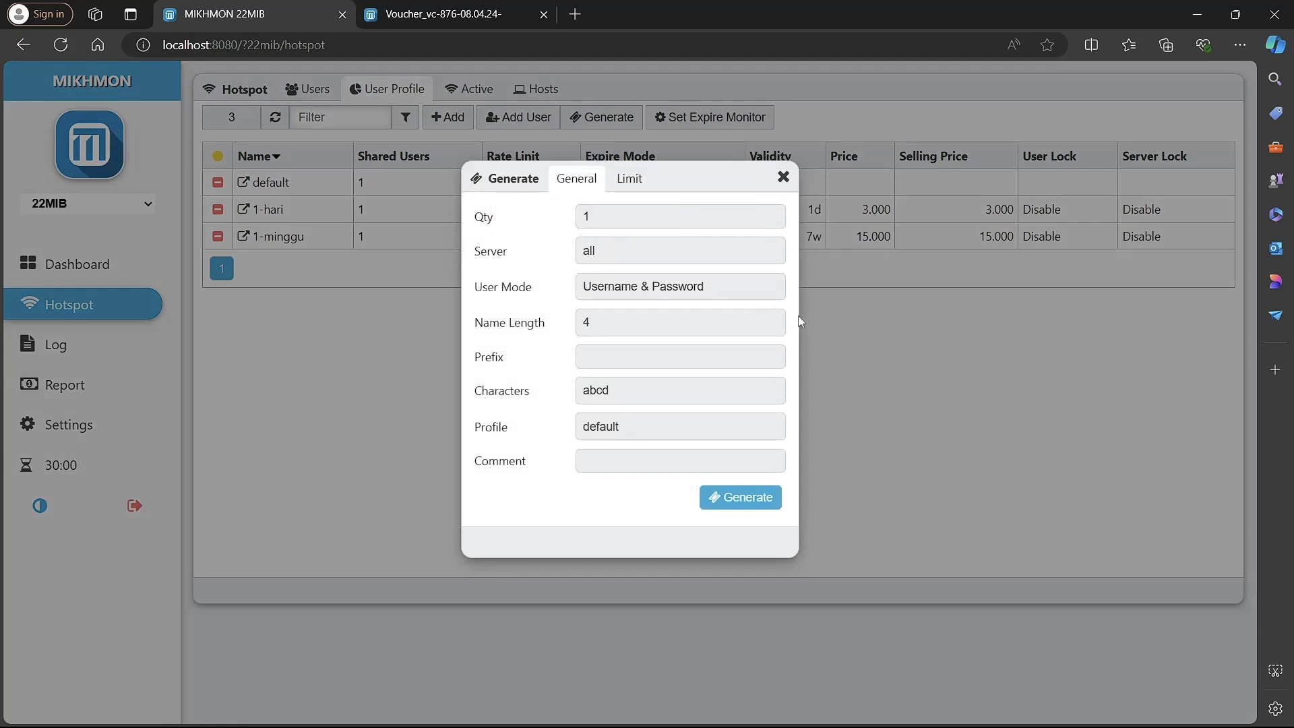
click(654, 213)
text(0)
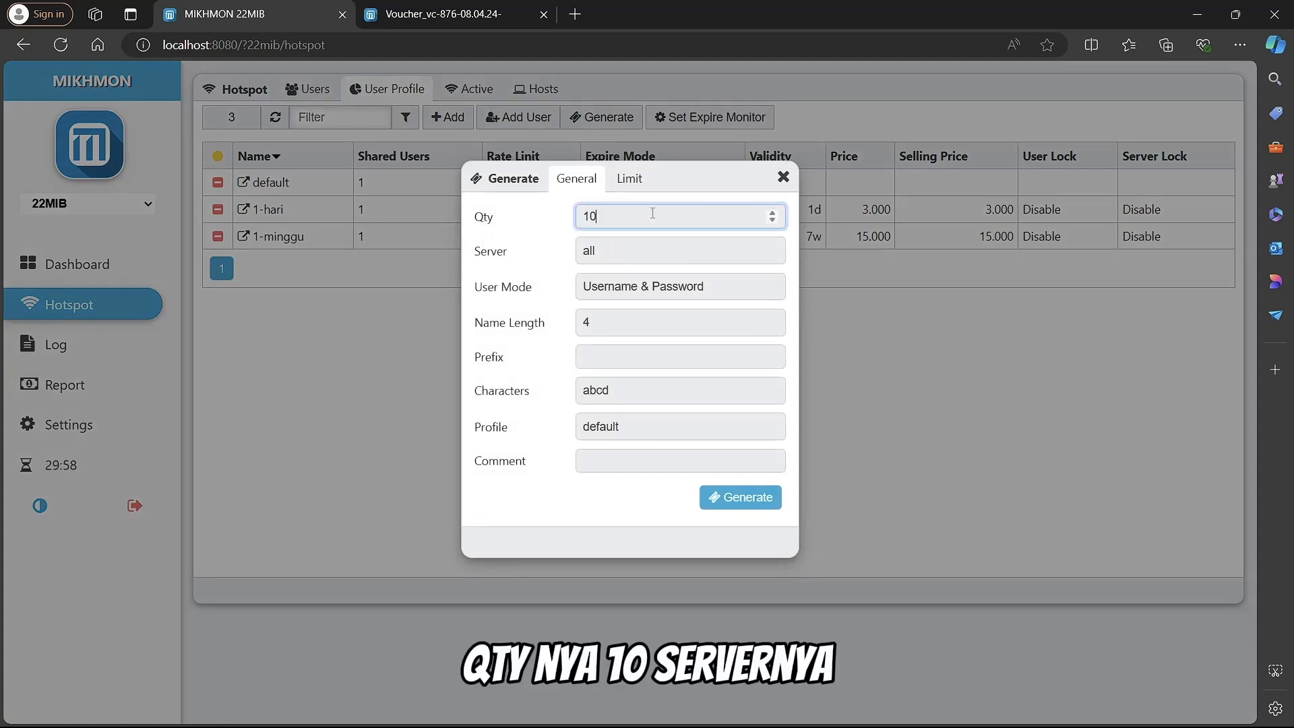
click(641, 252)
click(639, 264)
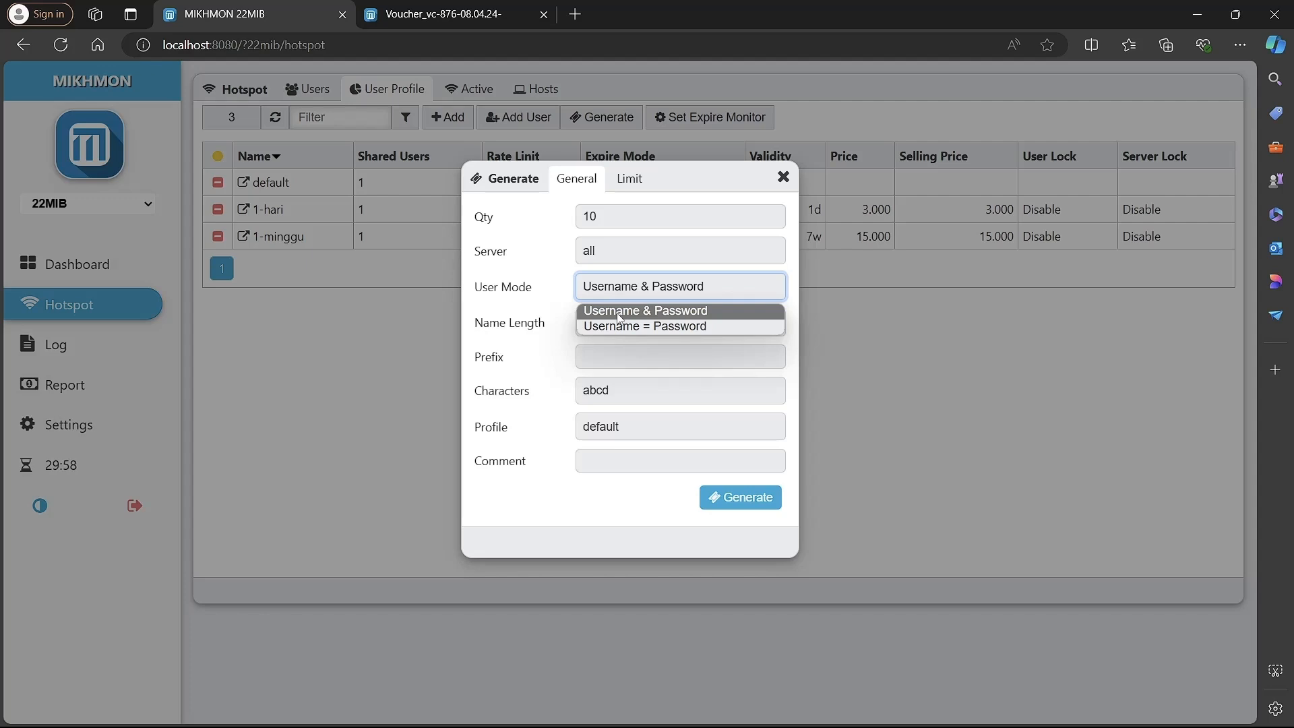
click(618, 312)
Step: Use 5-character usernames prefixed 7d on the 1-minggu profile and generate the vouchers
click(632, 325)
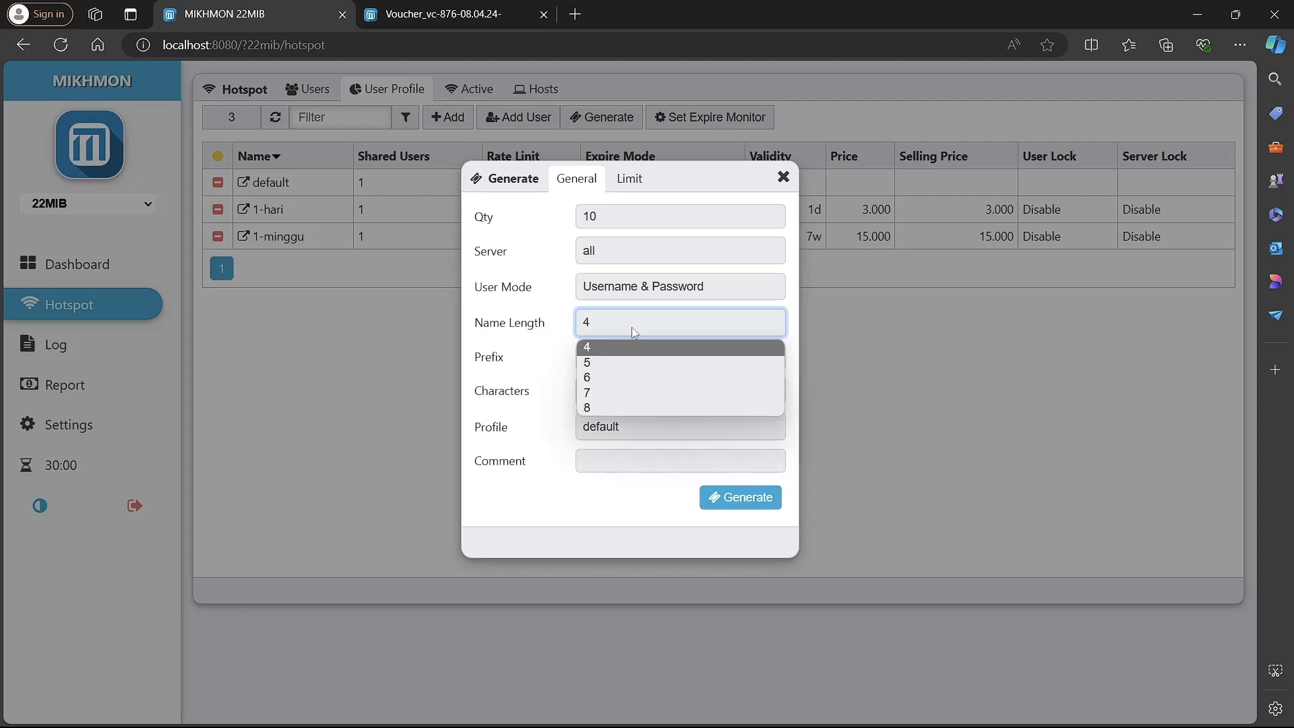
click(592, 362)
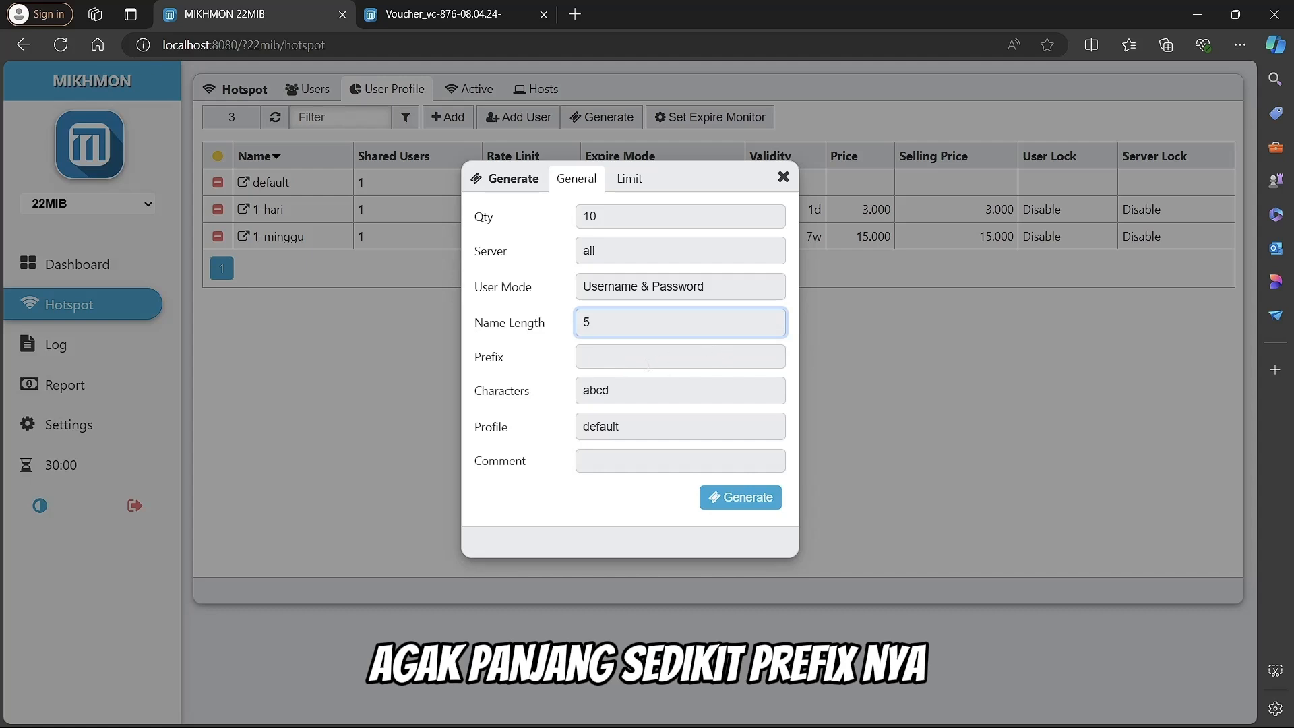
click(648, 366)
text(7d)
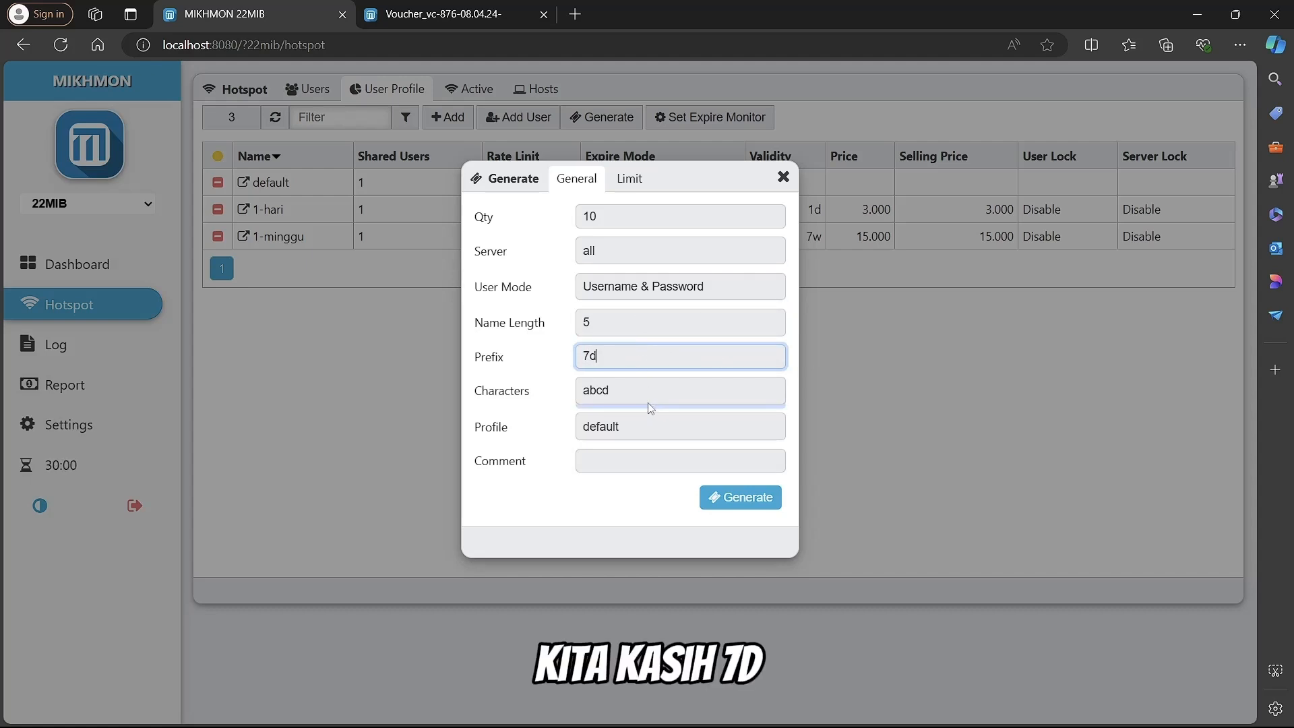
click(621, 437)
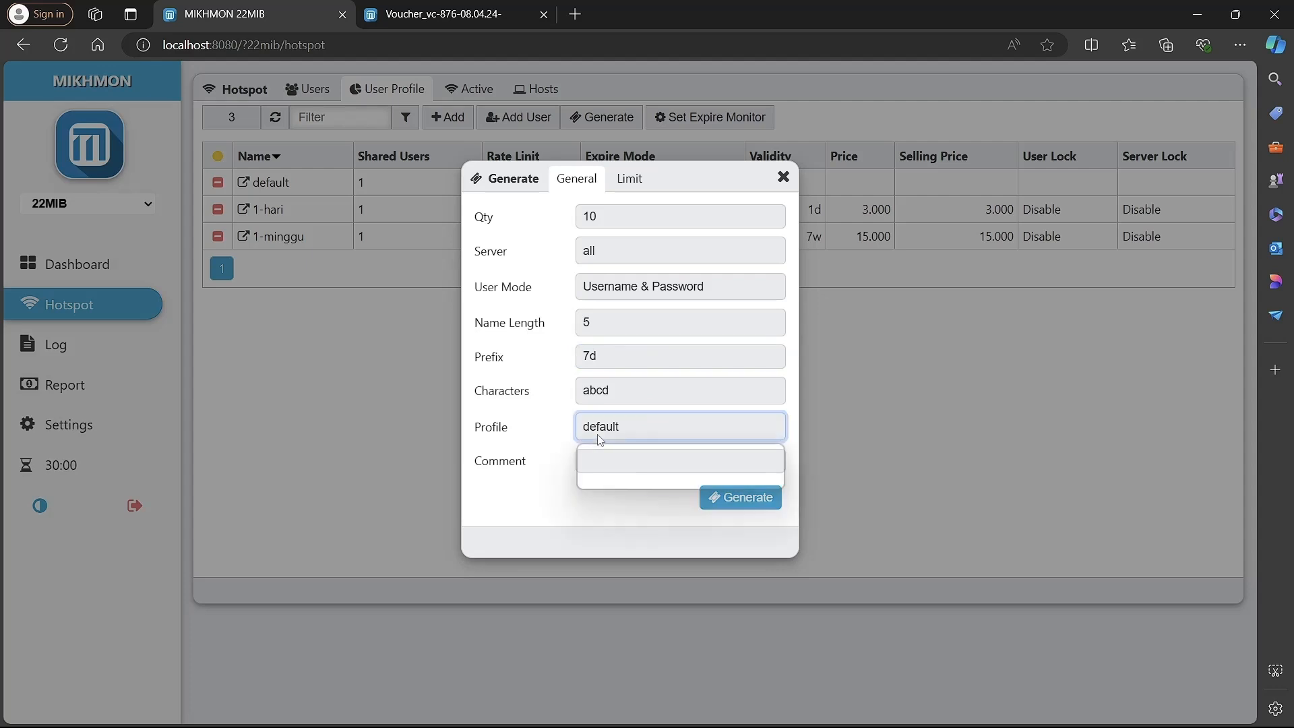
click(611, 479)
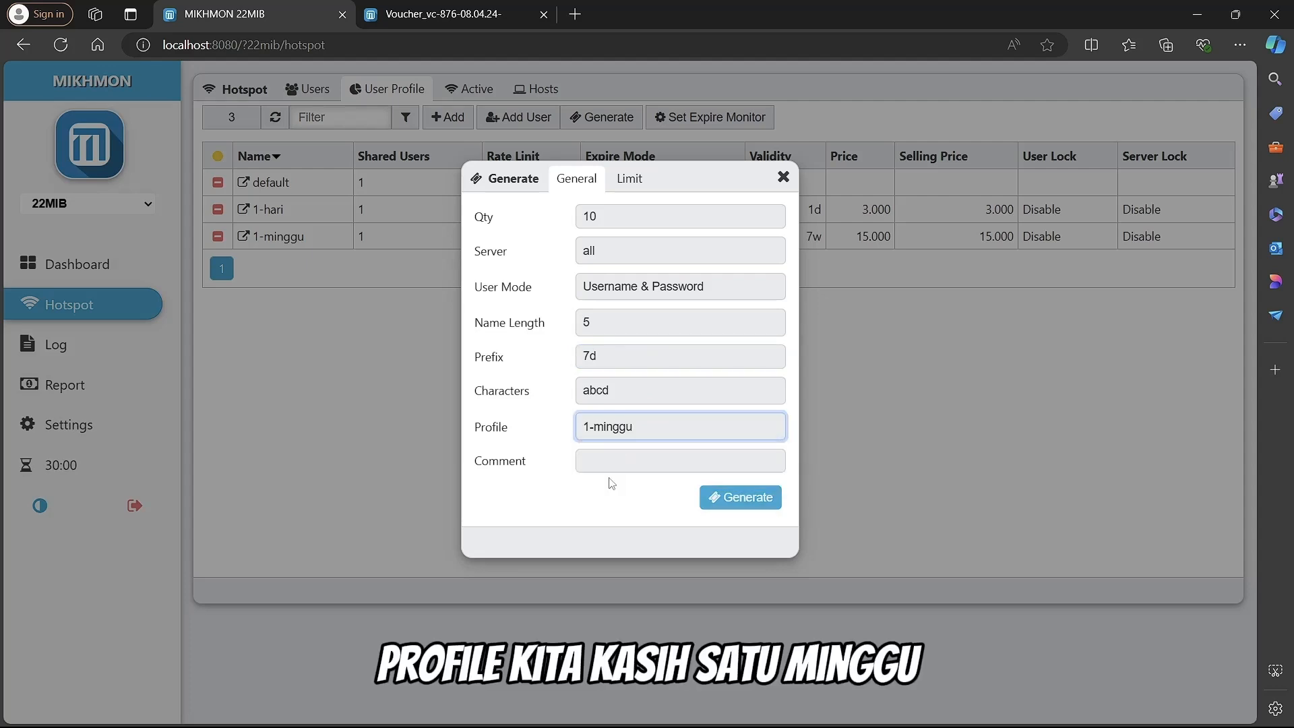
click(745, 502)
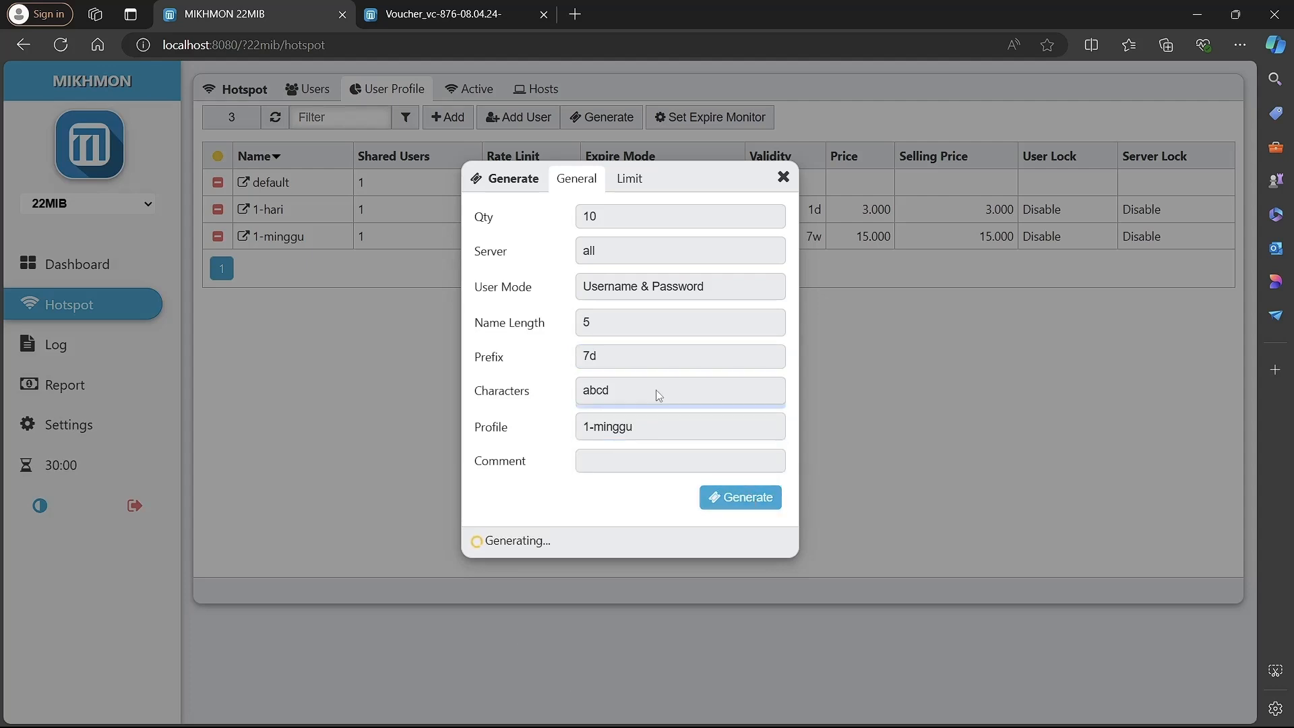
Step: Open the Default print sheet of the new 7d vouchers, dismissing the print dialog
click(741, 505)
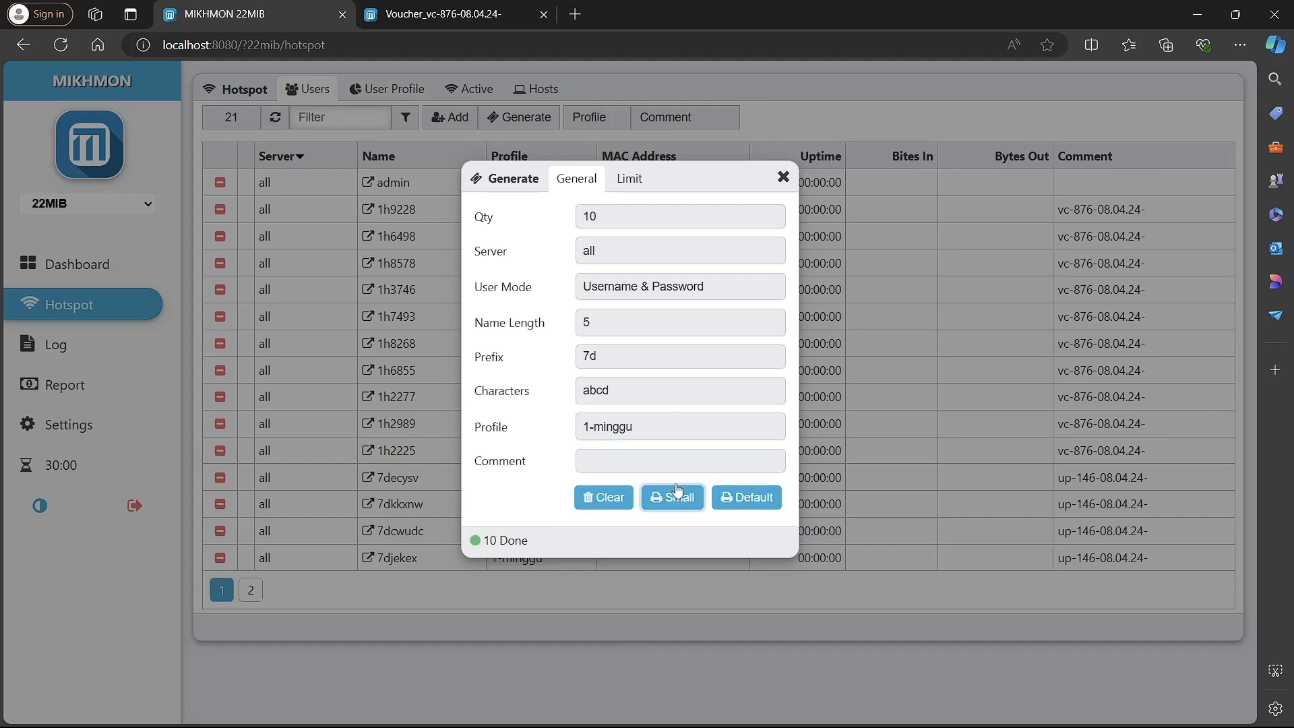
click(739, 496)
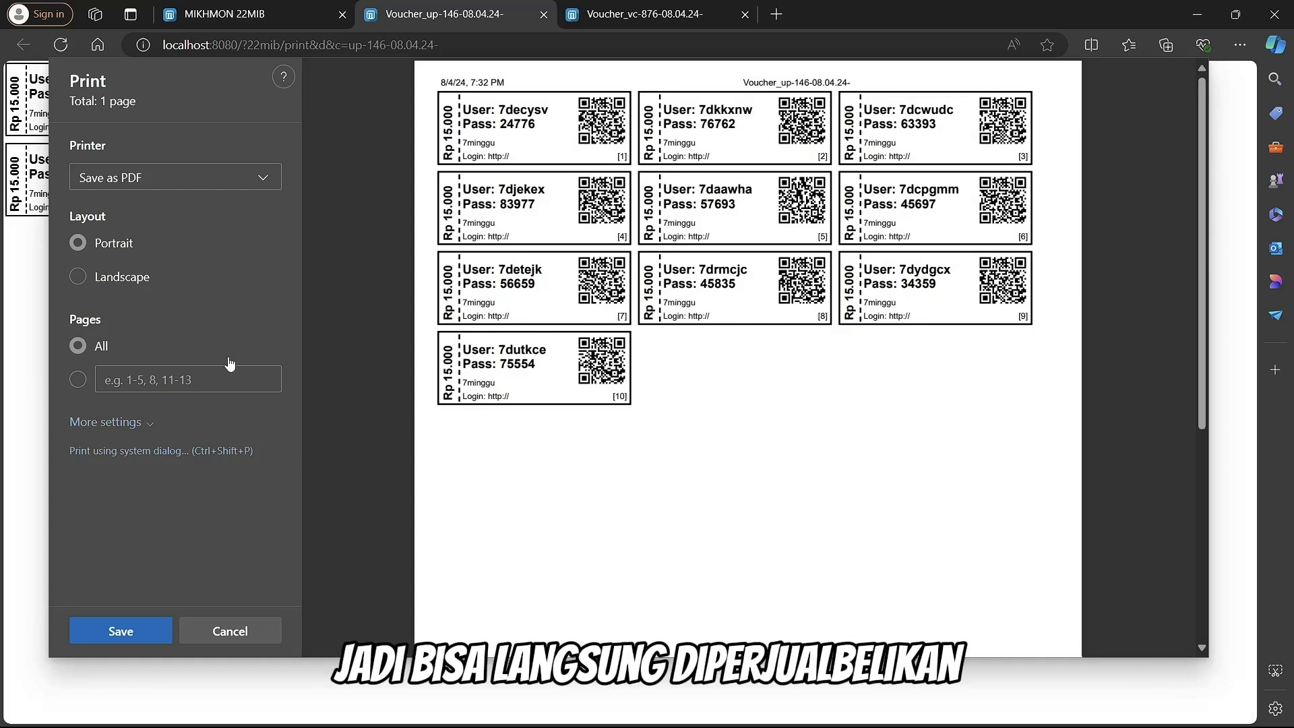
click(230, 632)
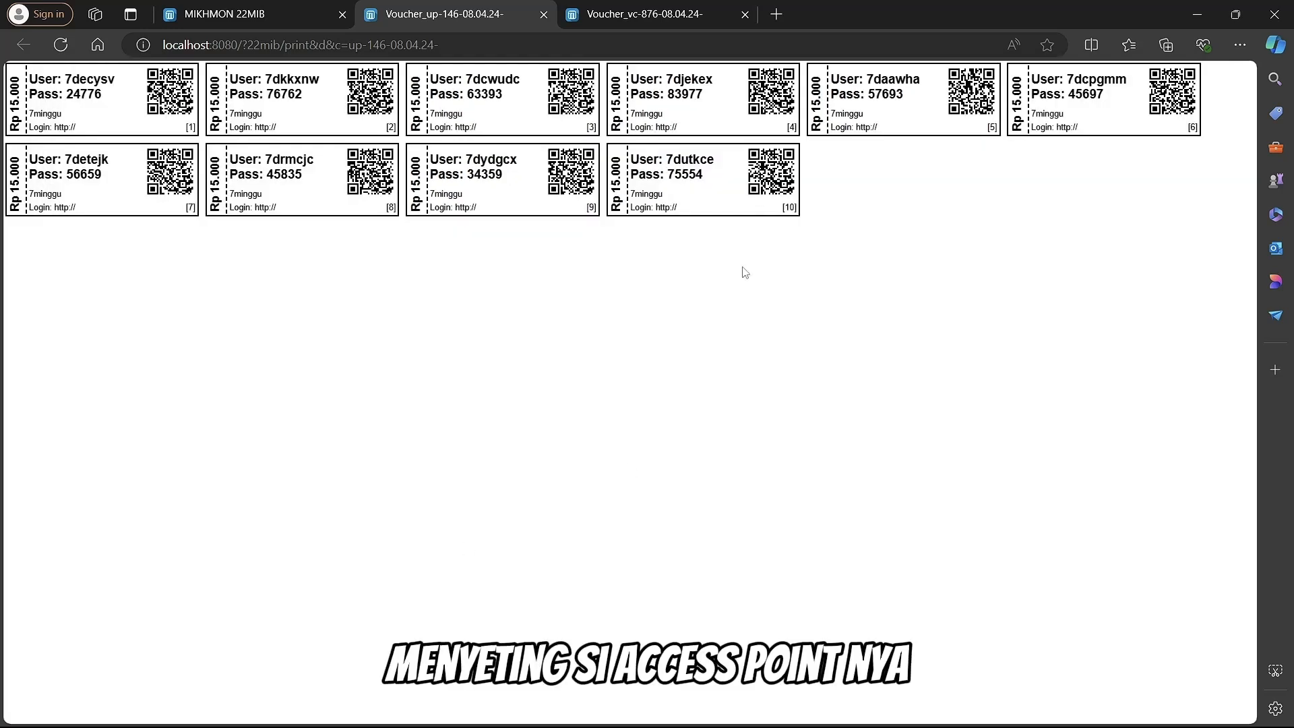
Step: Close both voucher pages and the Generate dialog
click(745, 14)
click(543, 15)
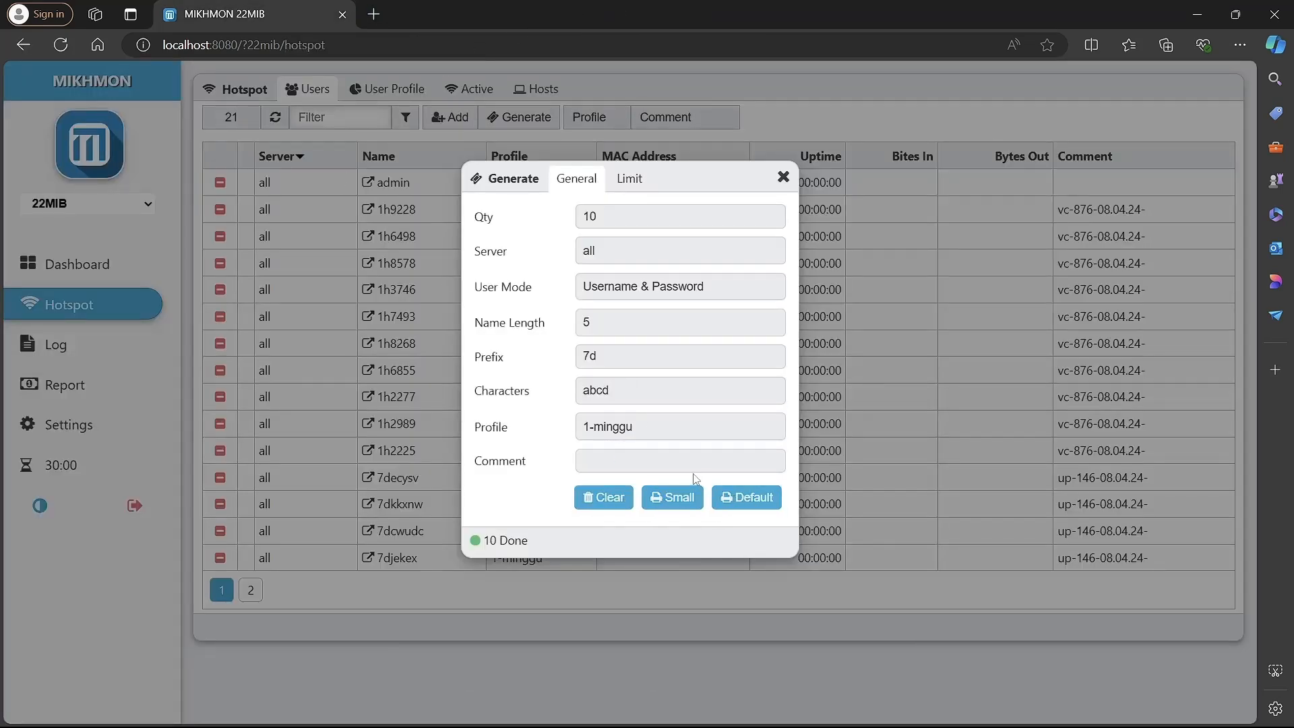
click(782, 176)
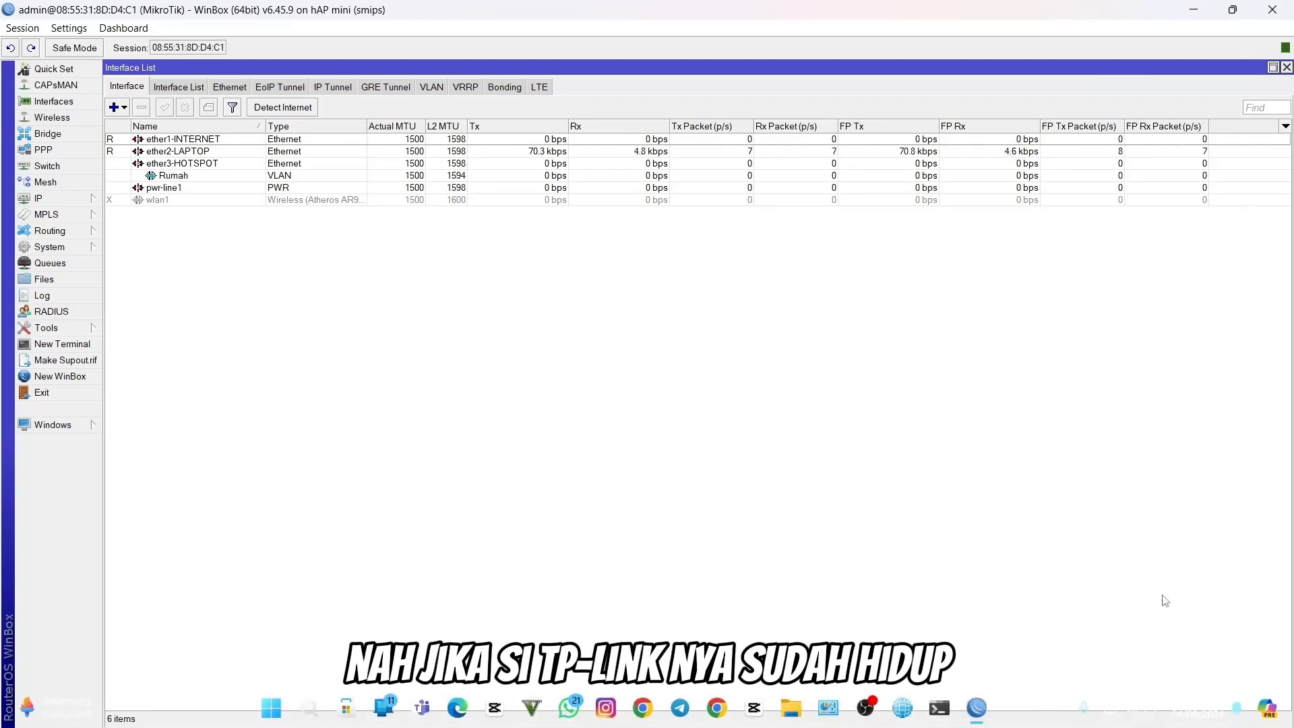
Step: Show the laptop's available Wi-Fi networks from the system tray's quick settings
click(1110, 716)
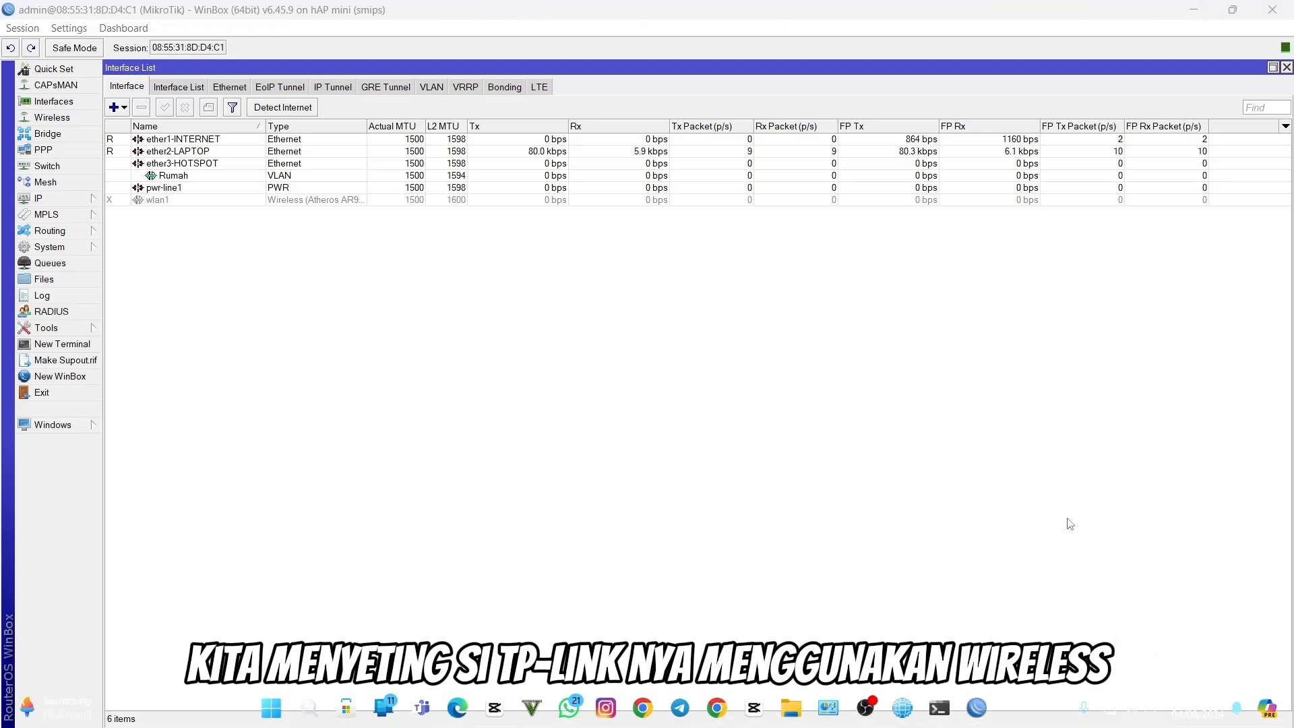
click(1070, 392)
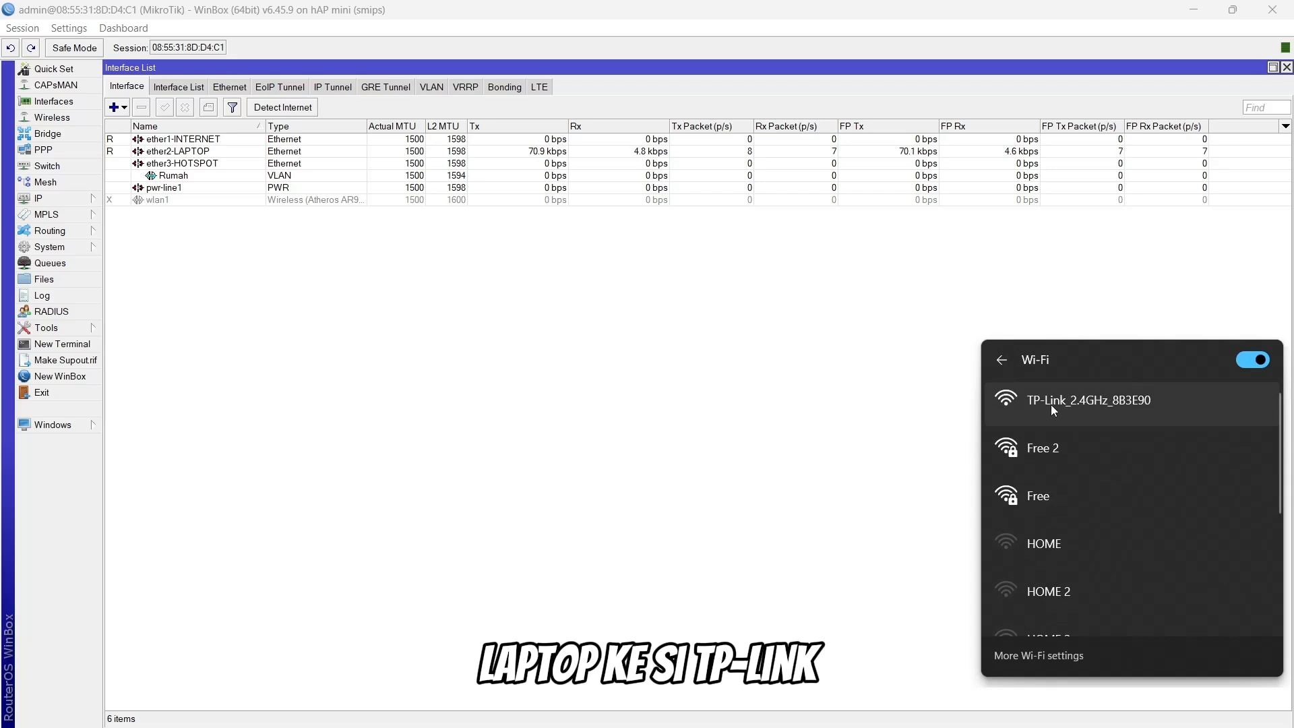
Step: Try connecting to TP-Link_2.4GHz_8B3E90, then bring up Windows search when it stalls
click(1049, 404)
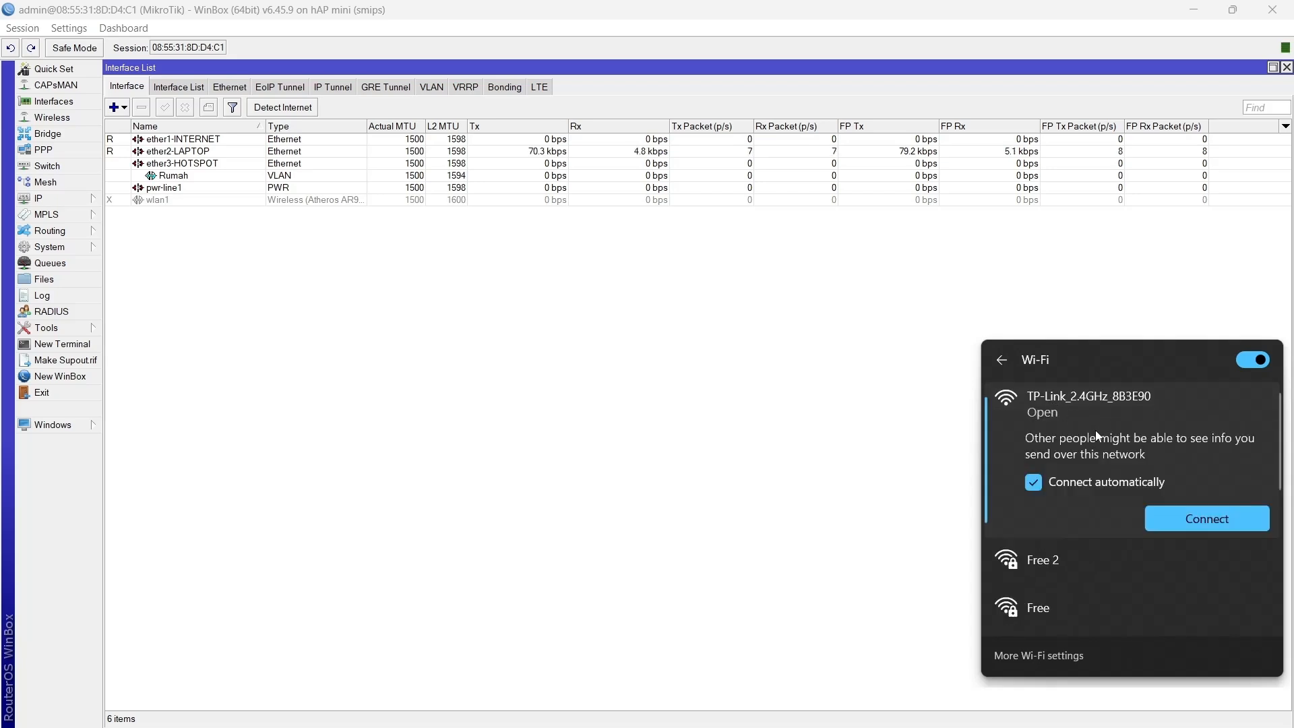
click(1203, 519)
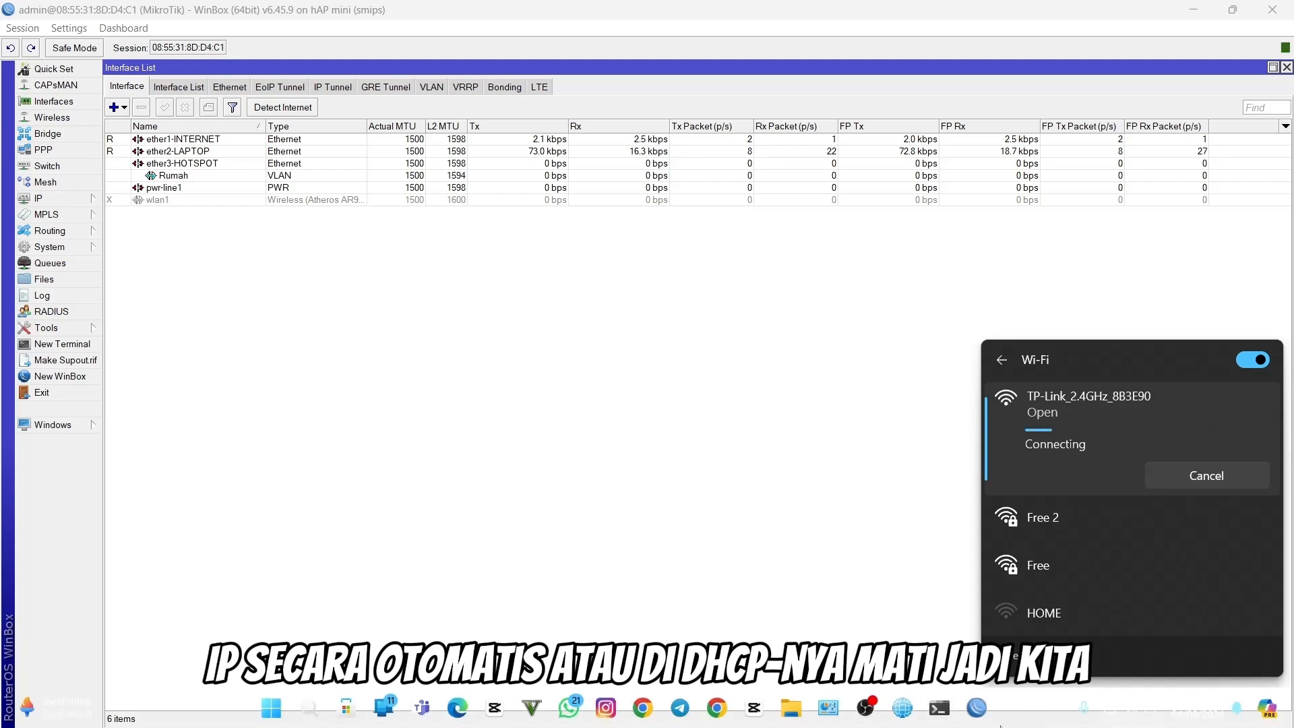
mouse_move(955, 717)
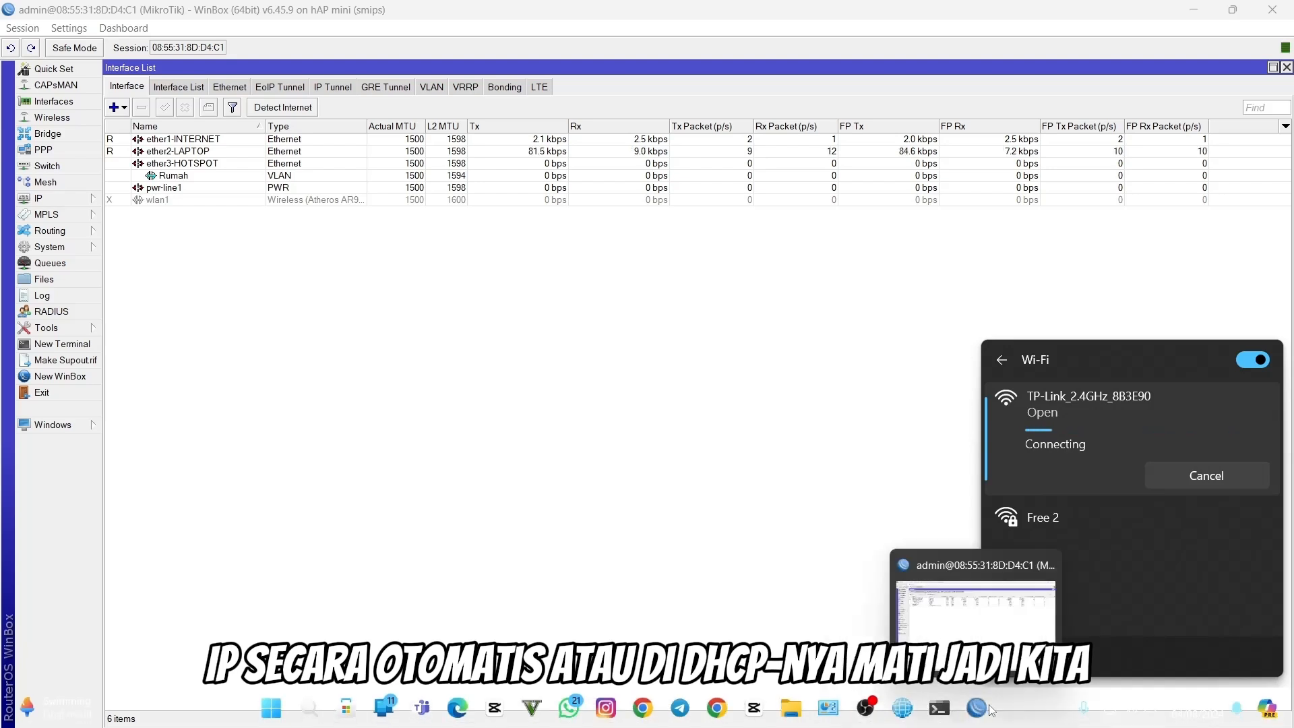
mouse_move(834, 721)
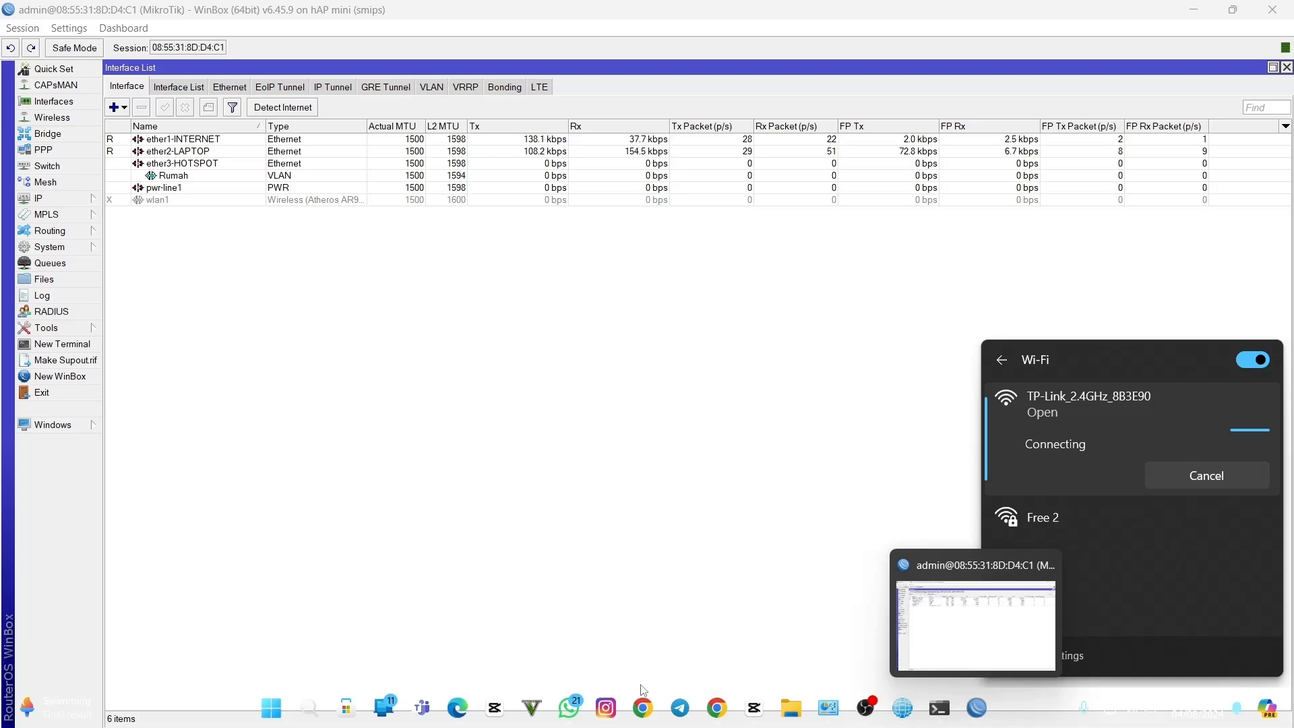
click(271, 707)
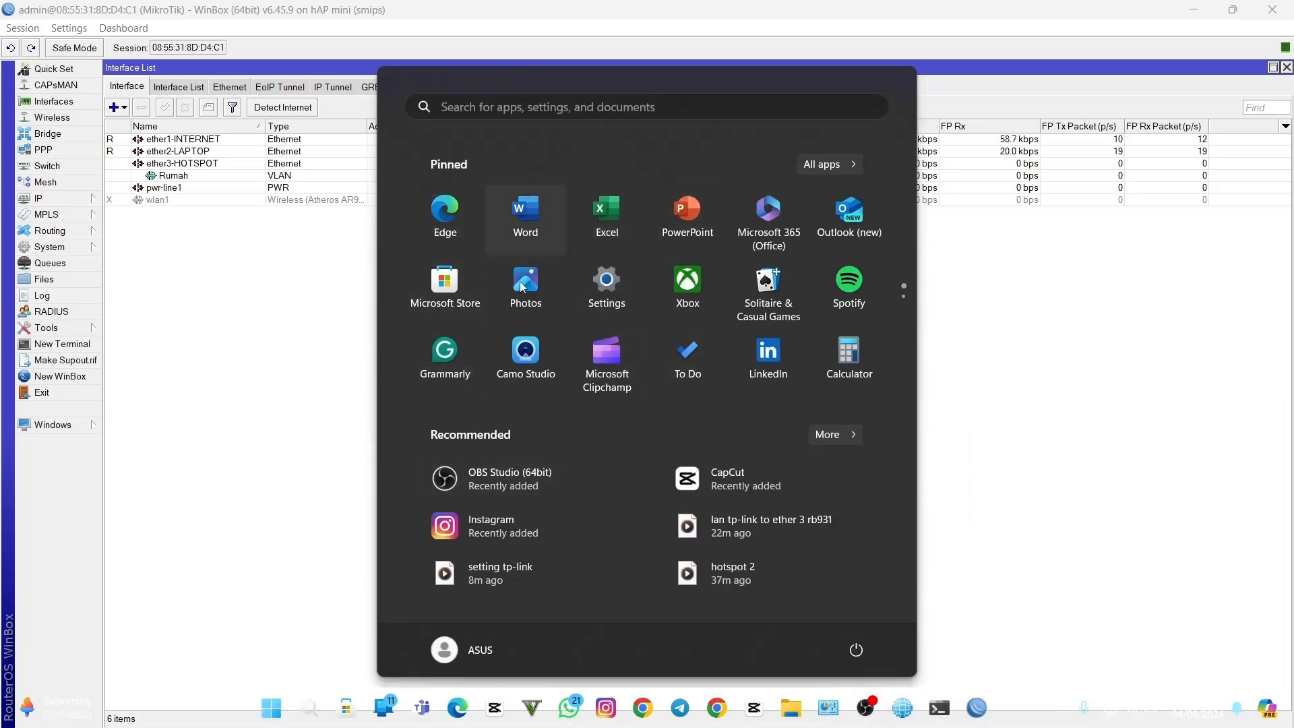
Step: Open Control Panel's Network and Sharing Center and its adapter list
text(contro)
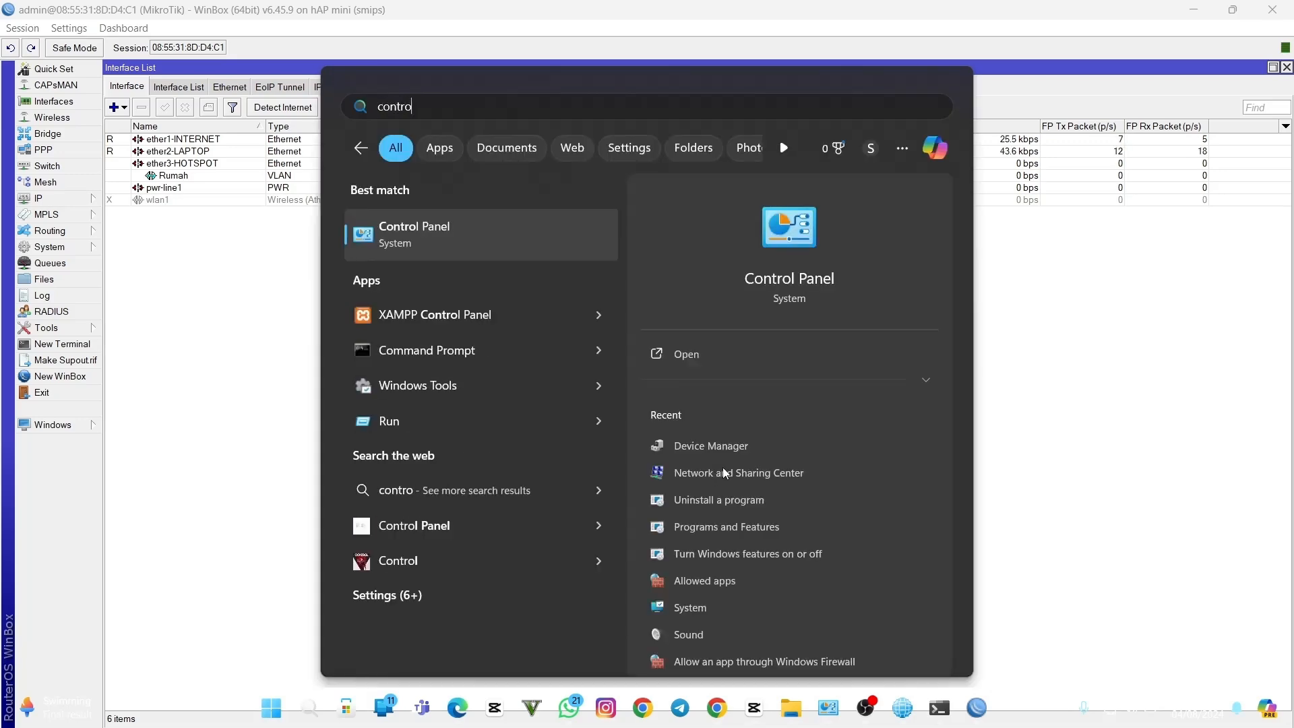
click(401, 243)
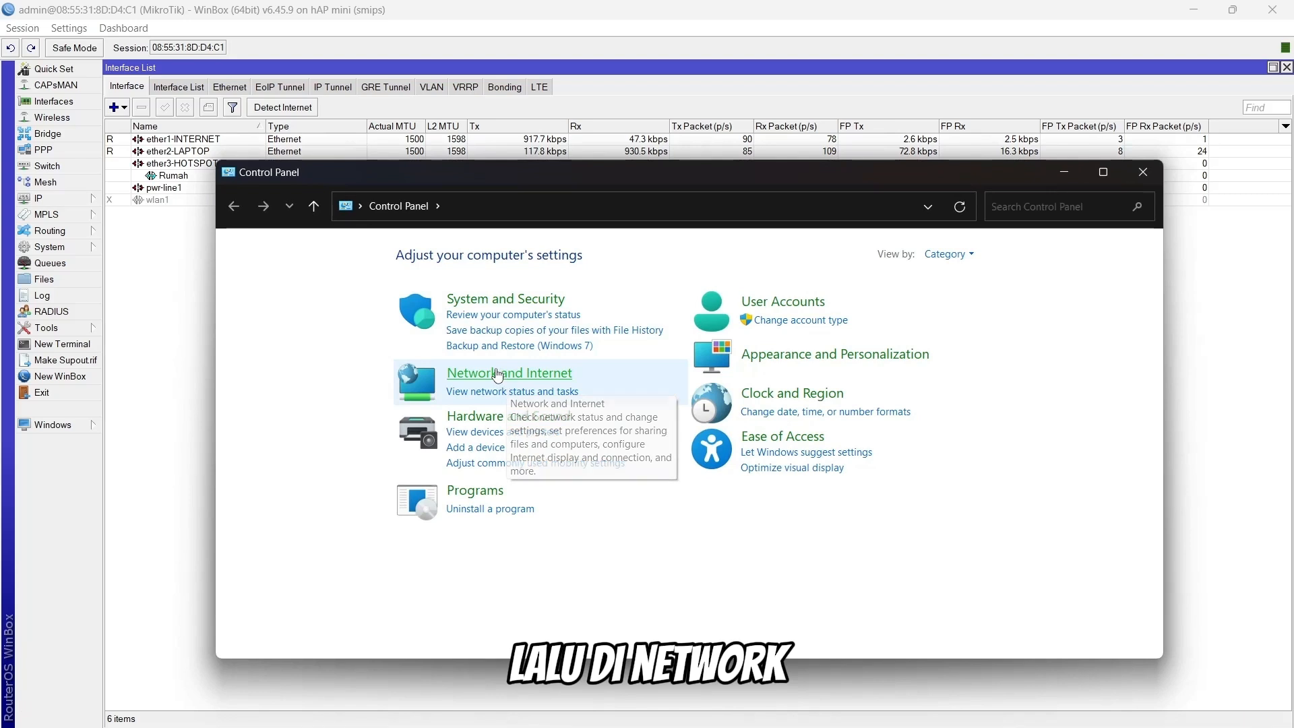
click(497, 375)
click(469, 262)
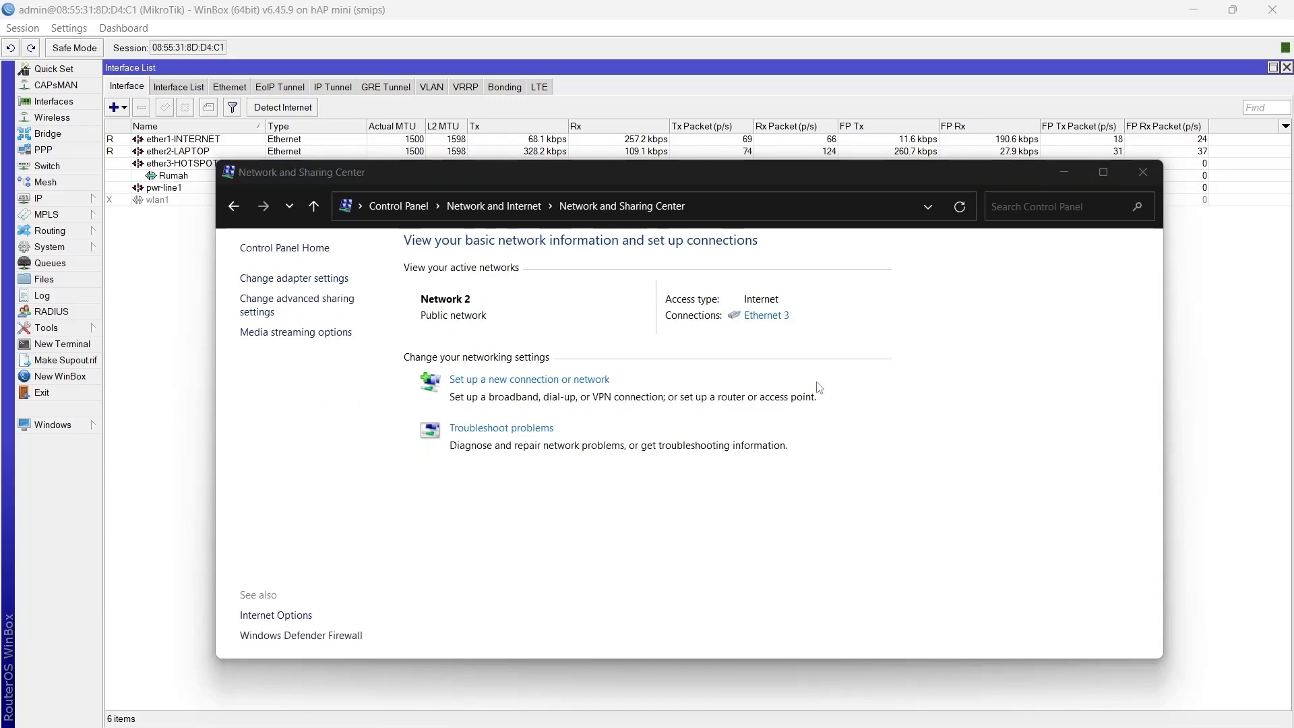
click(332, 285)
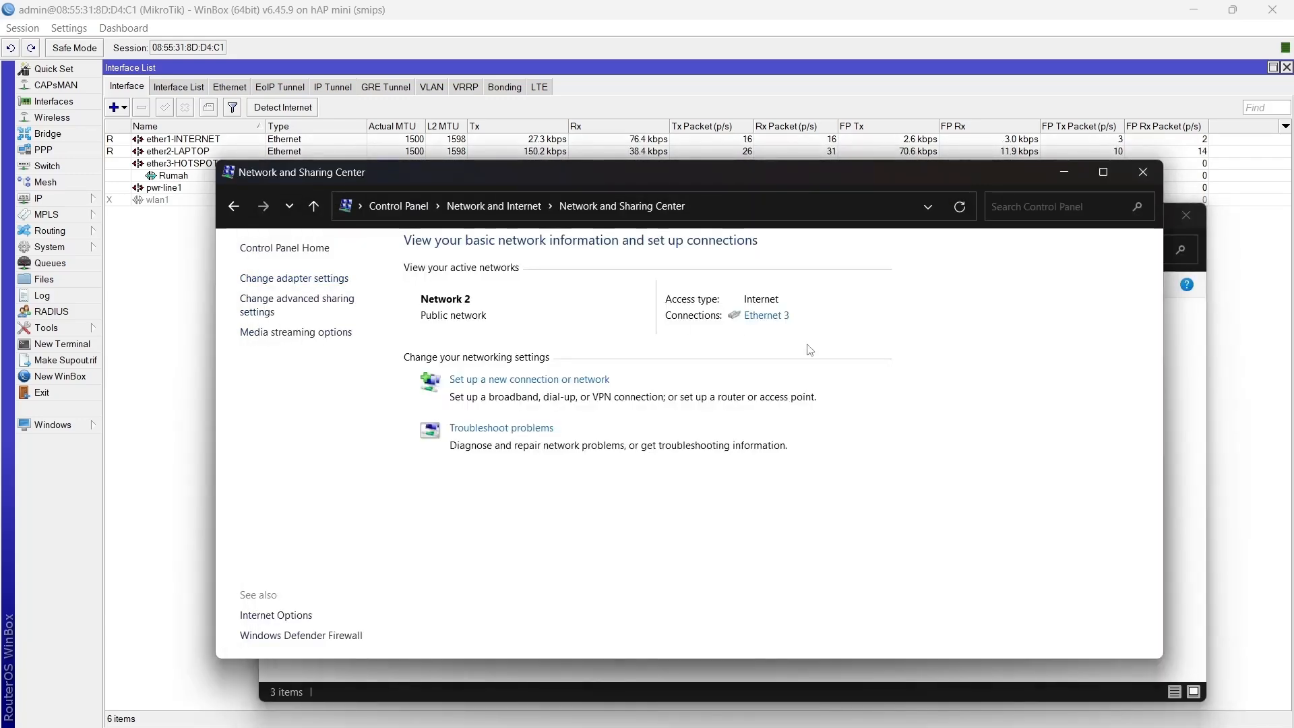
Step: Leave only Network Connections showing and open the Wi-Fi adapter's Properties
click(1140, 174)
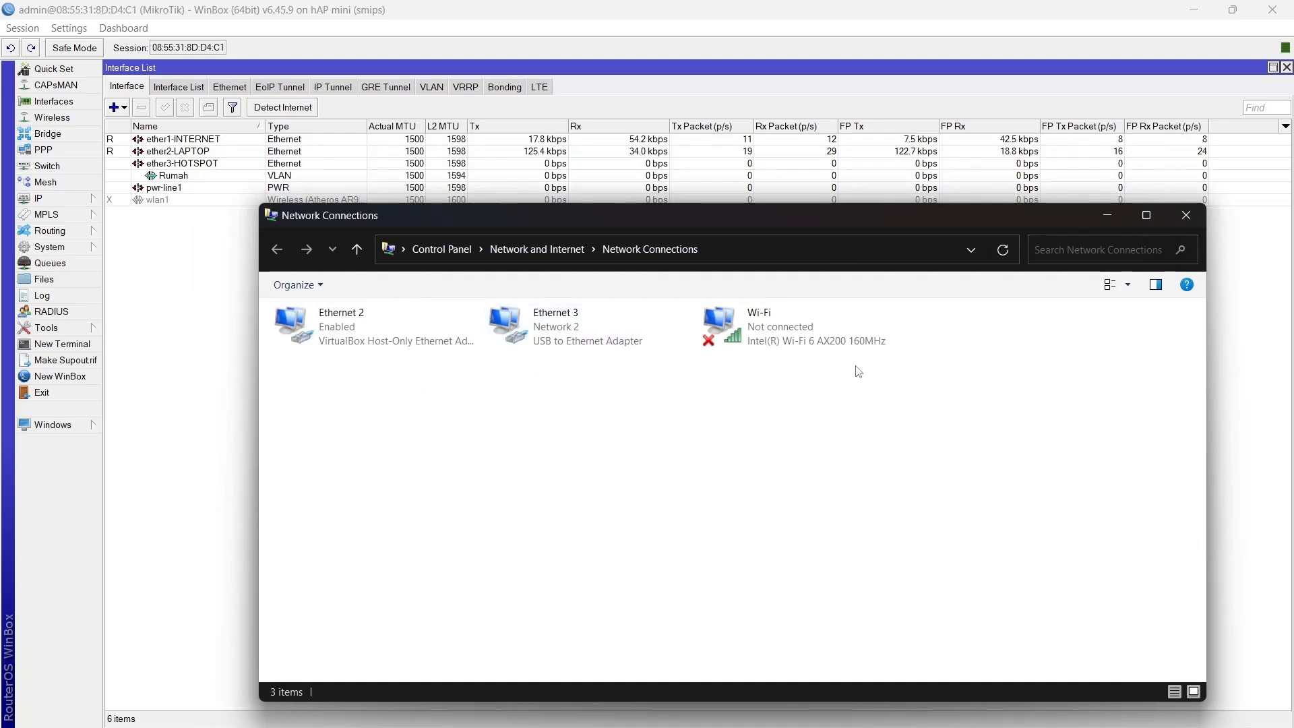
drag(884, 223, 845, 132)
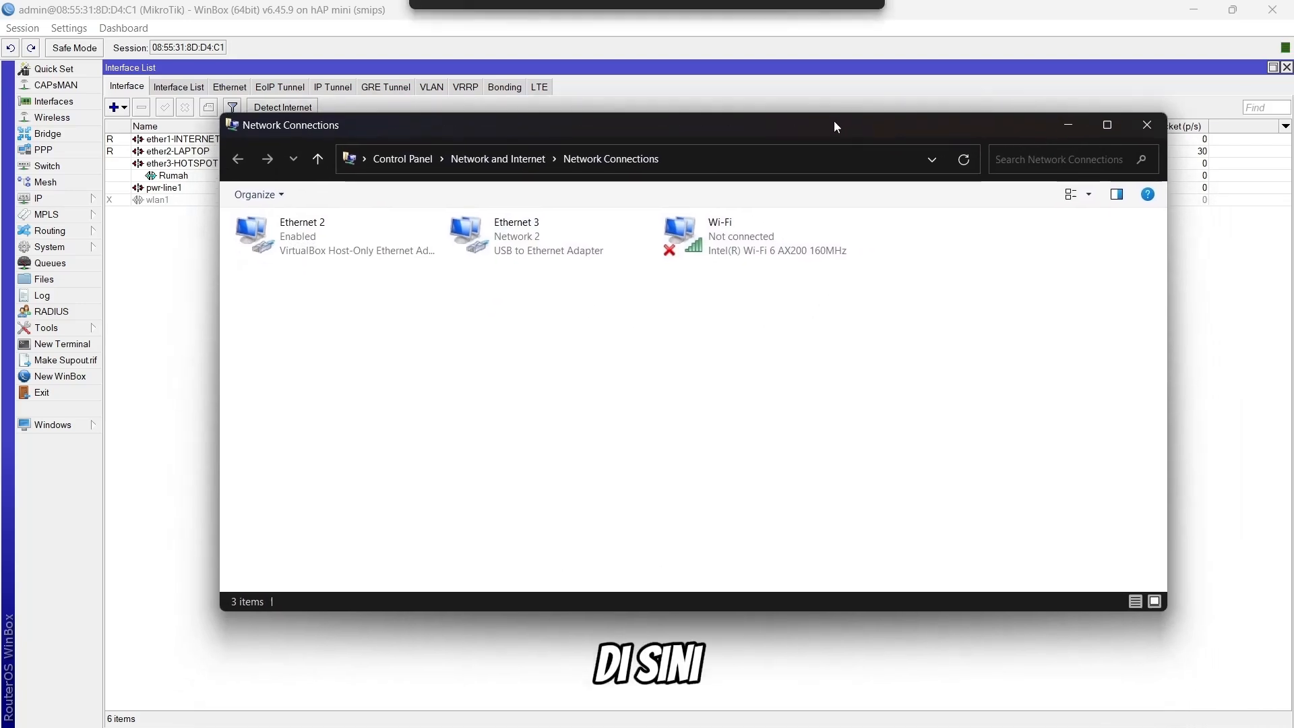
right_click(750, 241)
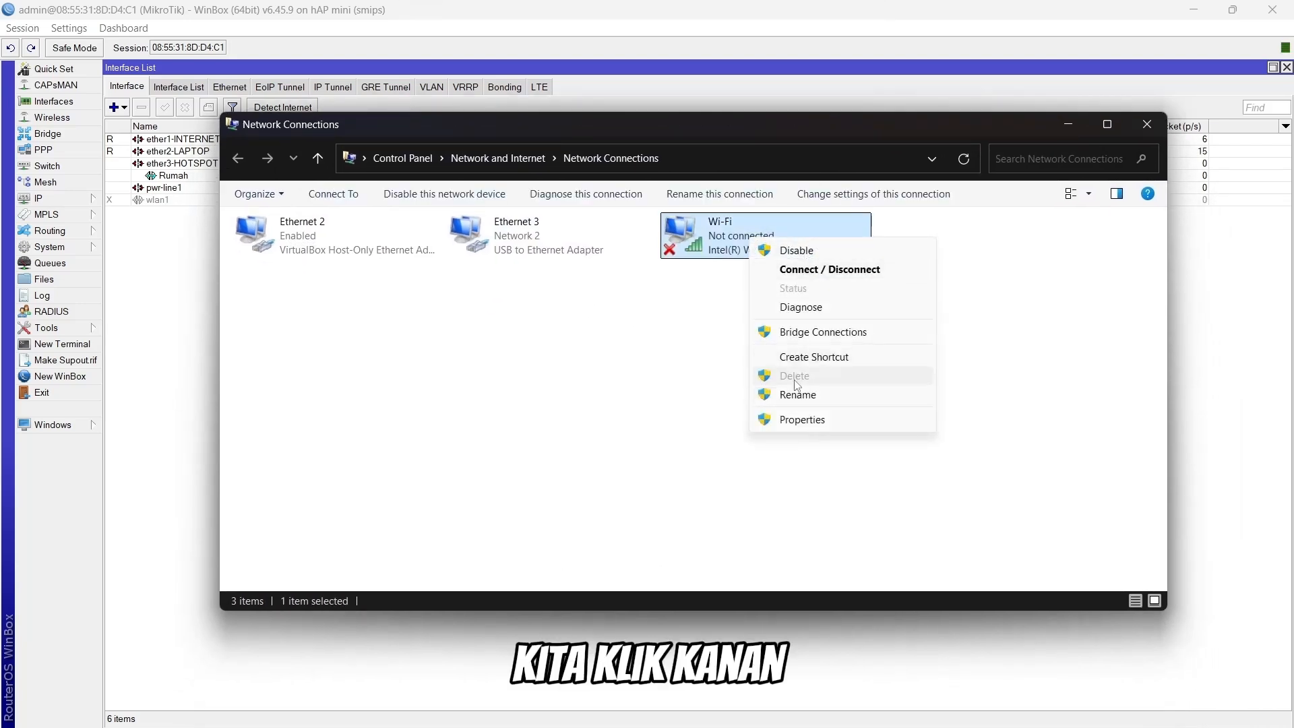
click(800, 420)
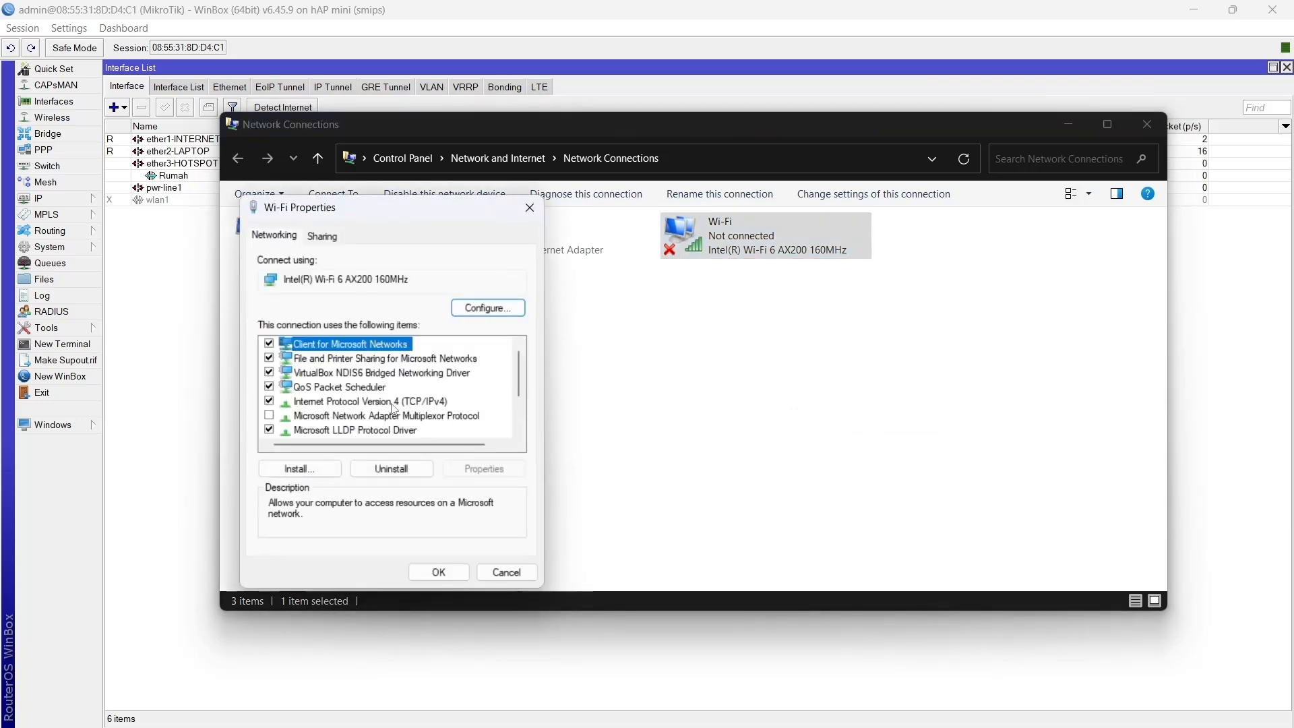
Step: Set TCP/IPv4 to static address 192.168.0.10, mask 255.255.255.0, and confirm both dialogs
click(390, 403)
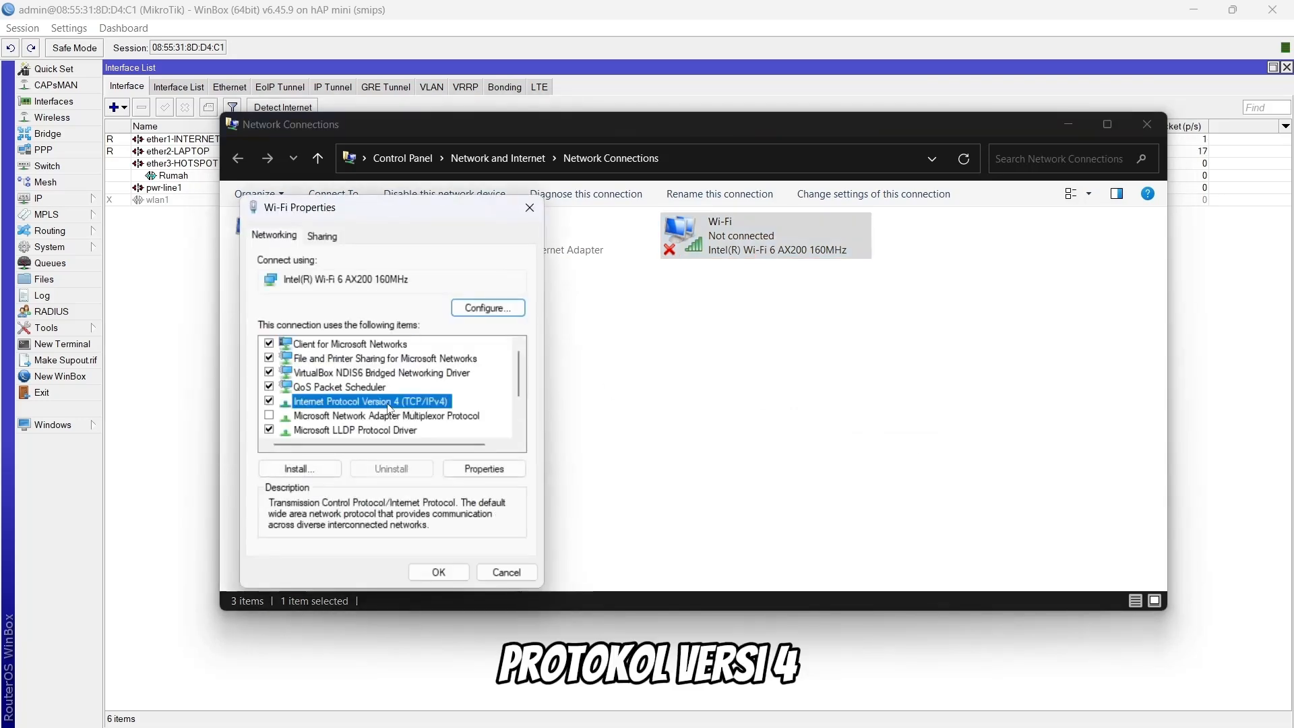
double_click(389, 402)
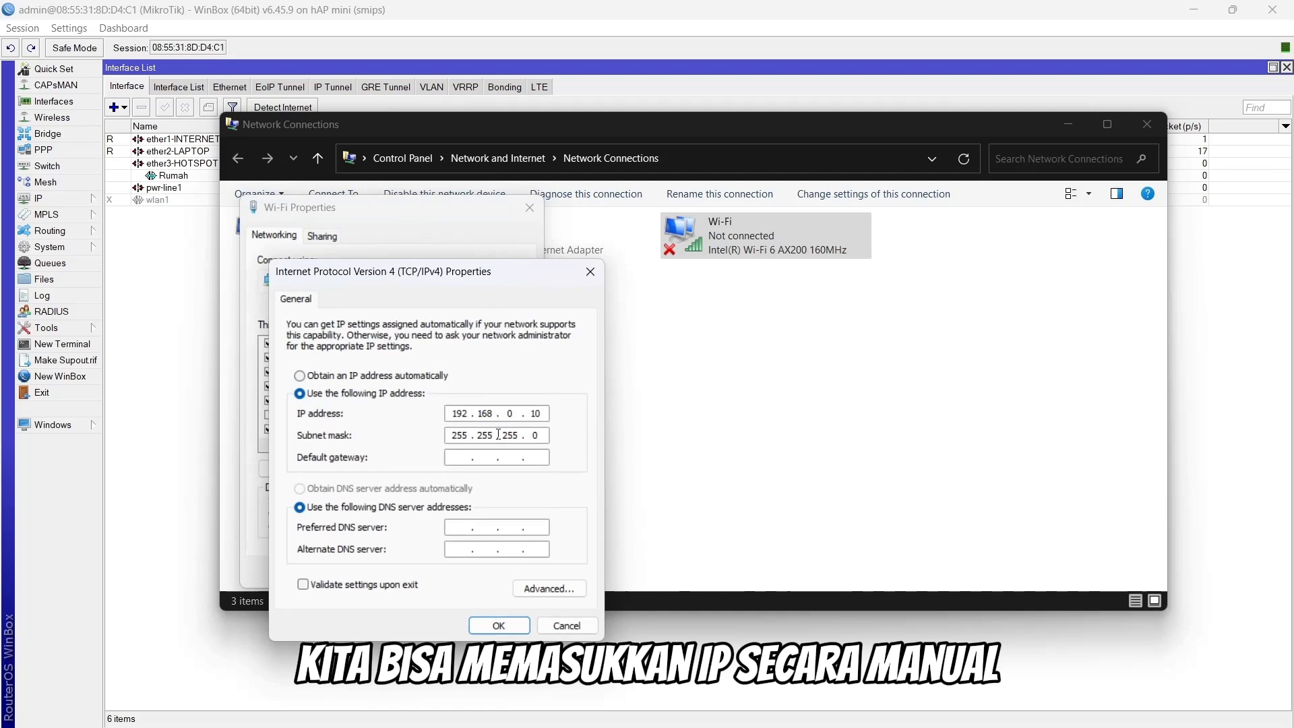
click(414, 377)
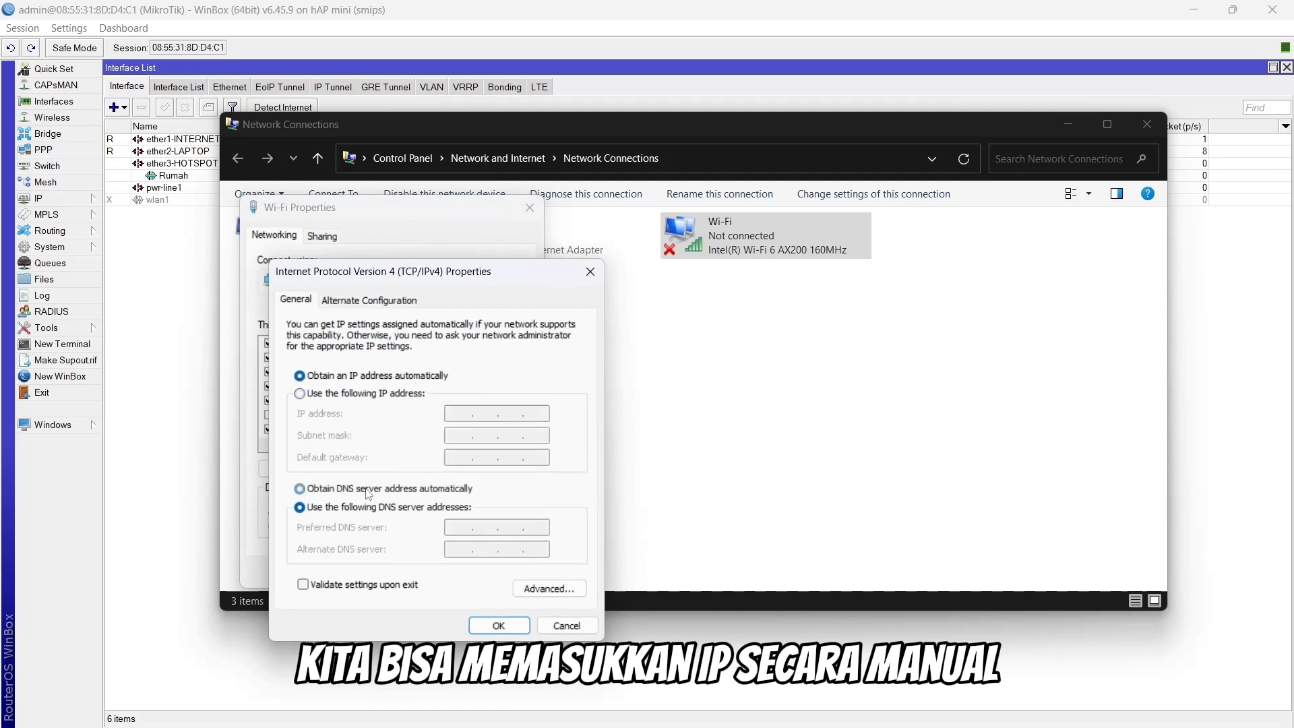
click(369, 488)
click(384, 399)
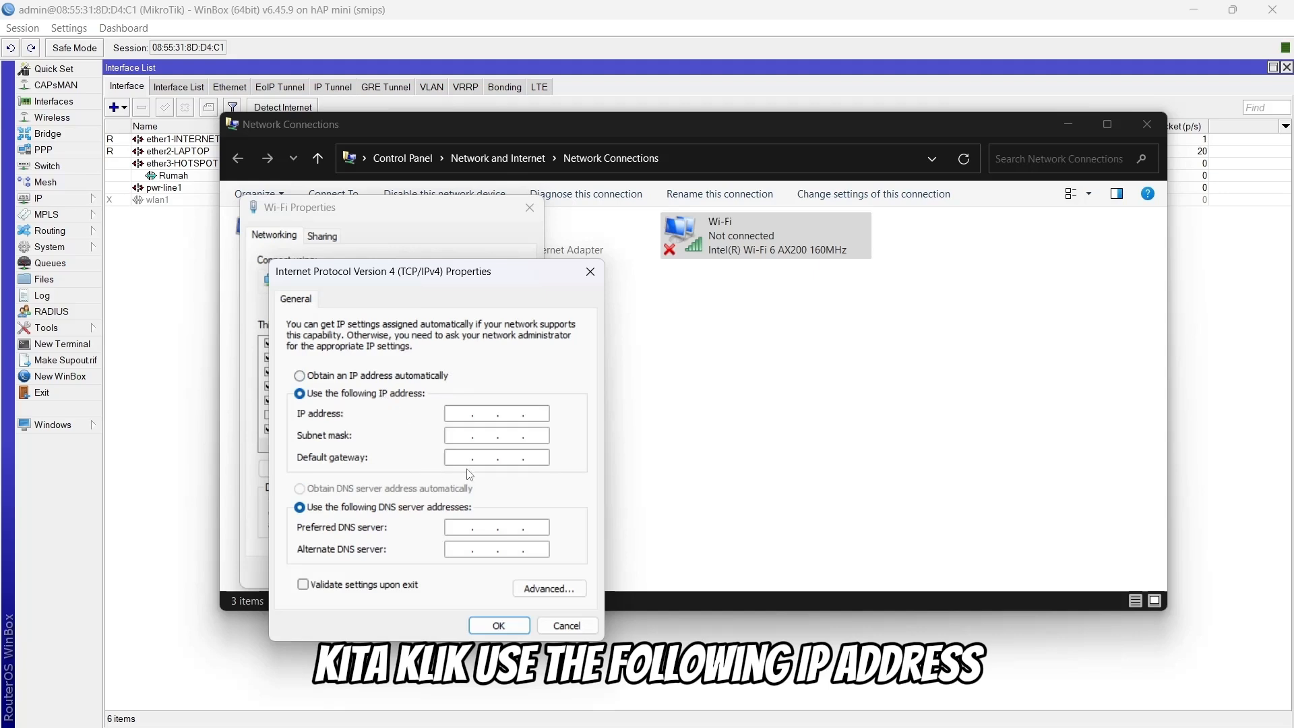
text(1)
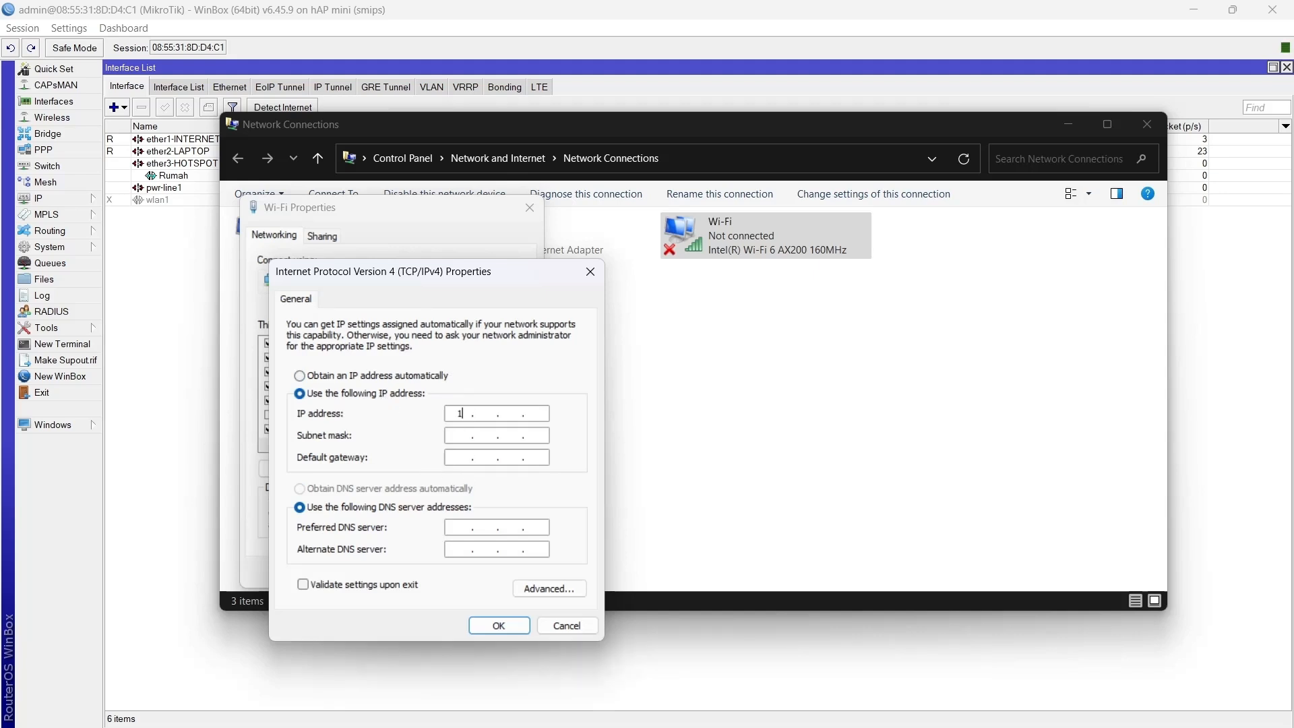
text(92 )
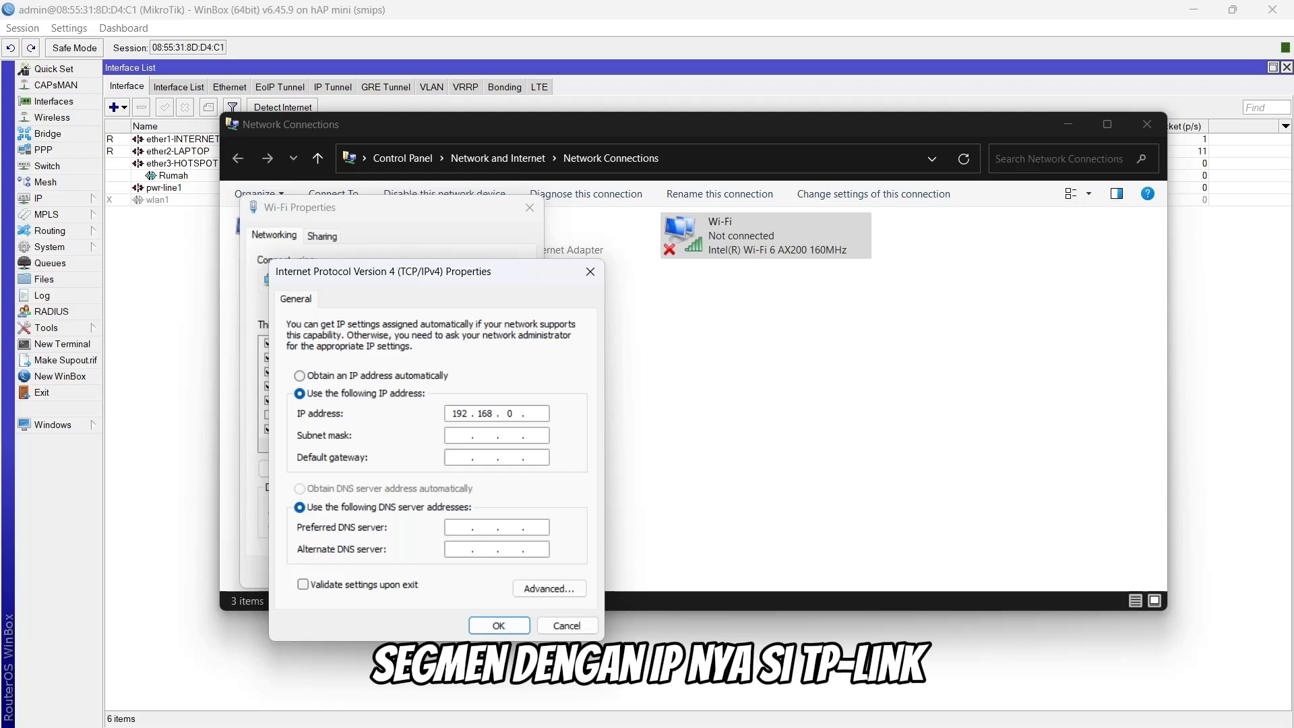
text(.)
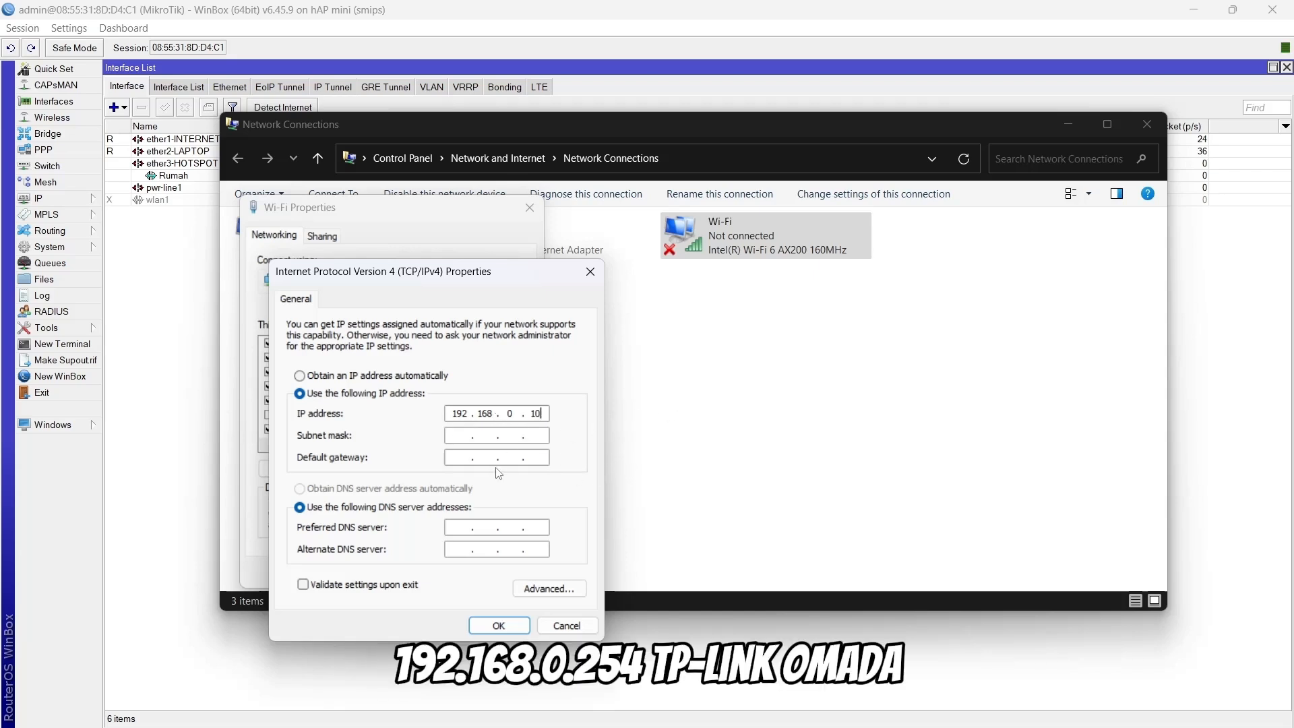
click(459, 435)
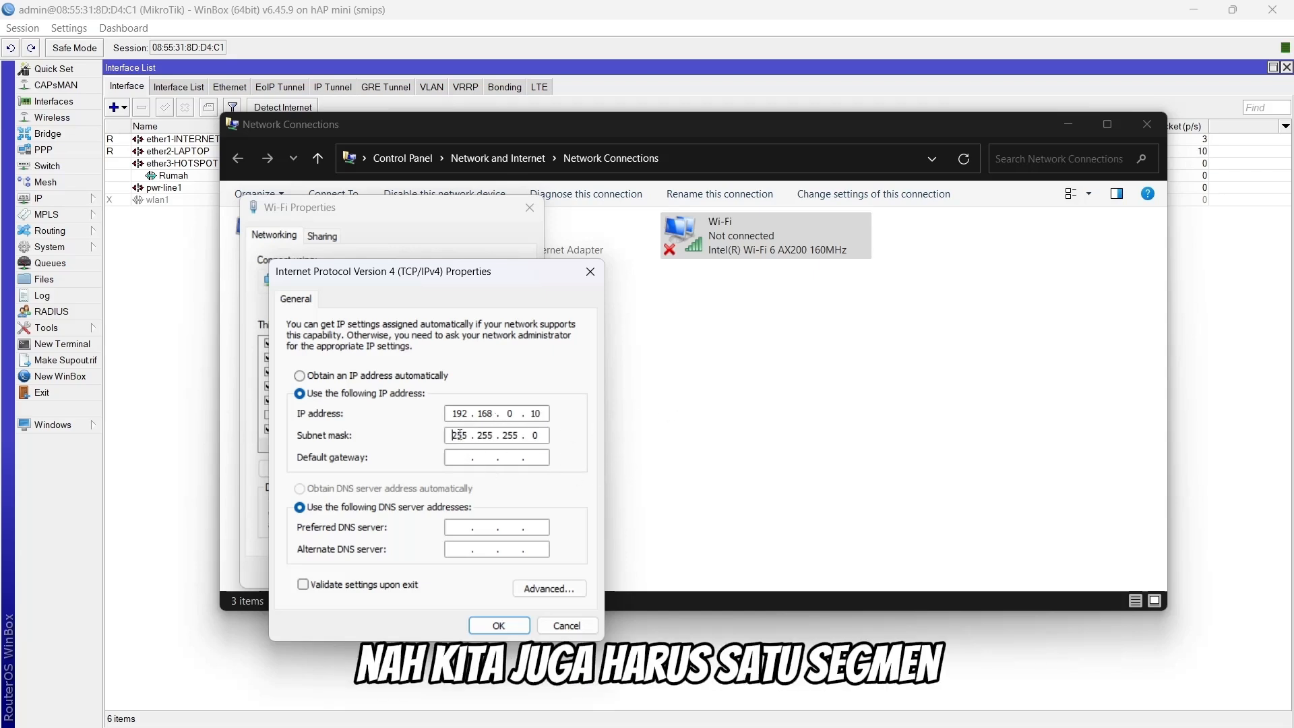
click(545, 414)
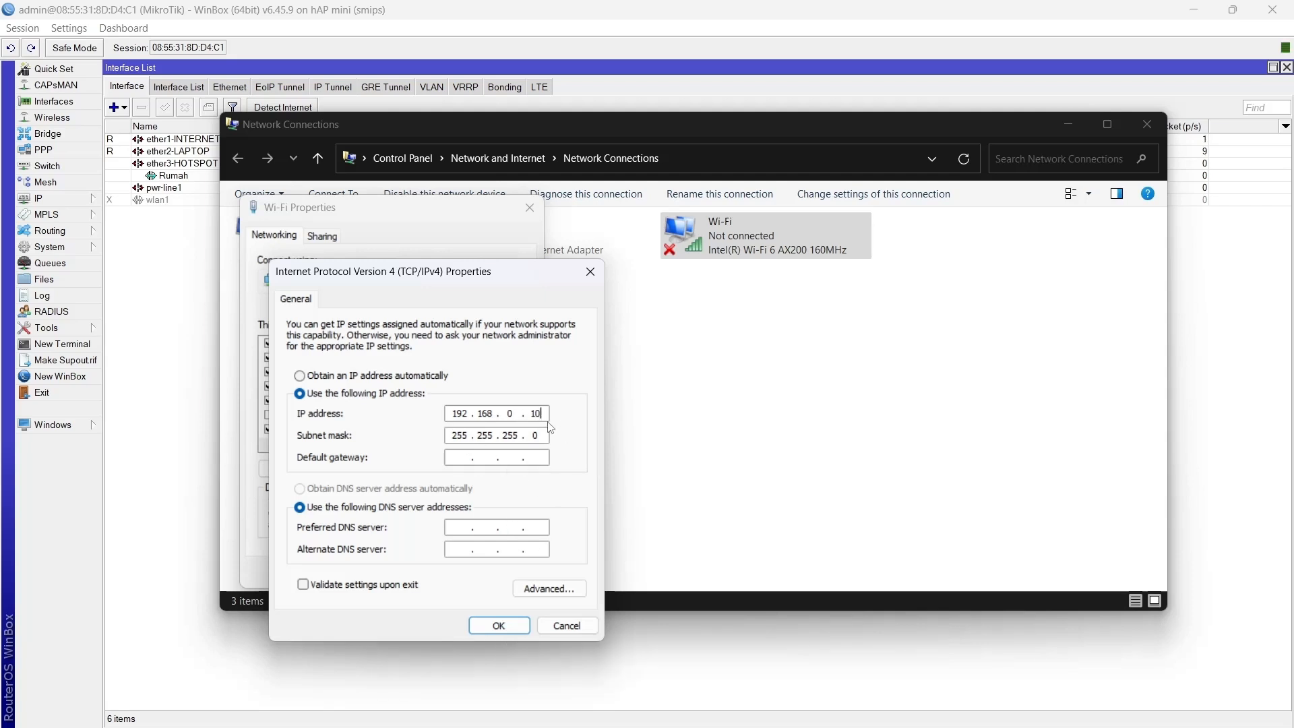
key(BackSpace)
click(499, 625)
click(441, 575)
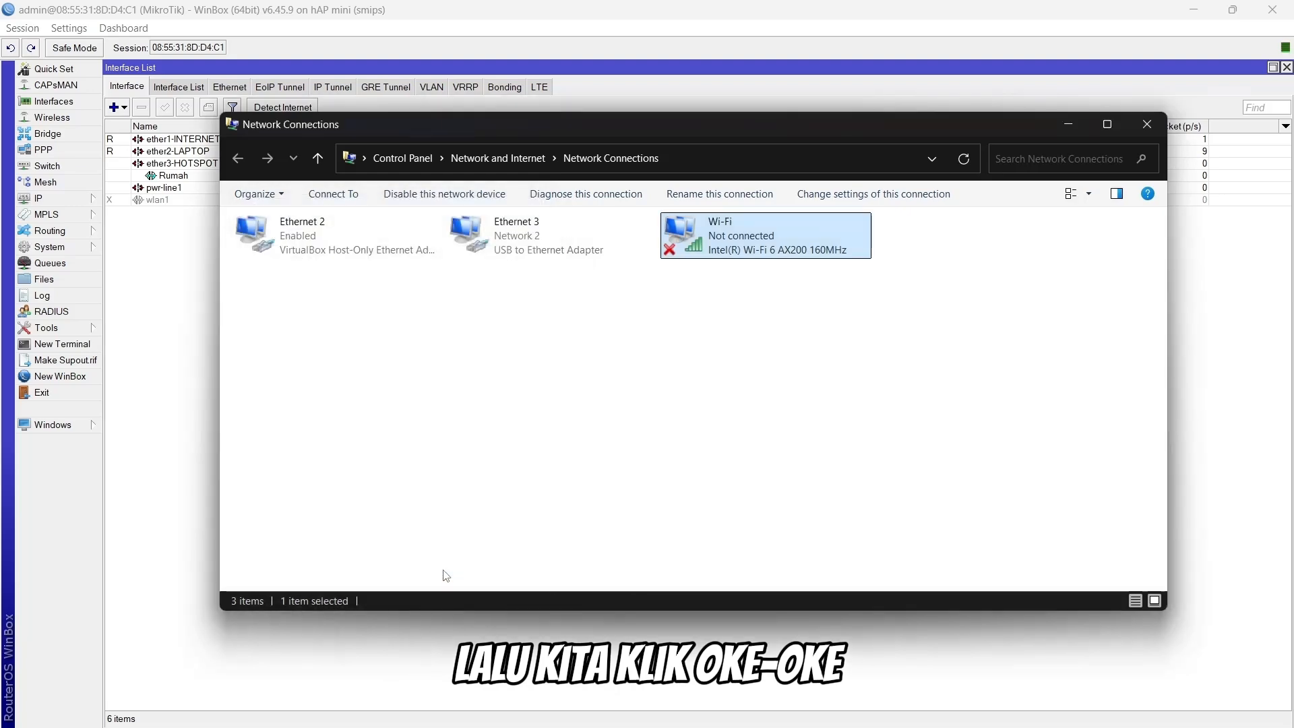
Step: Close Network Connections and join the TP-Link_2.4GHz_8B3E90 Wi-Fi network
click(1068, 123)
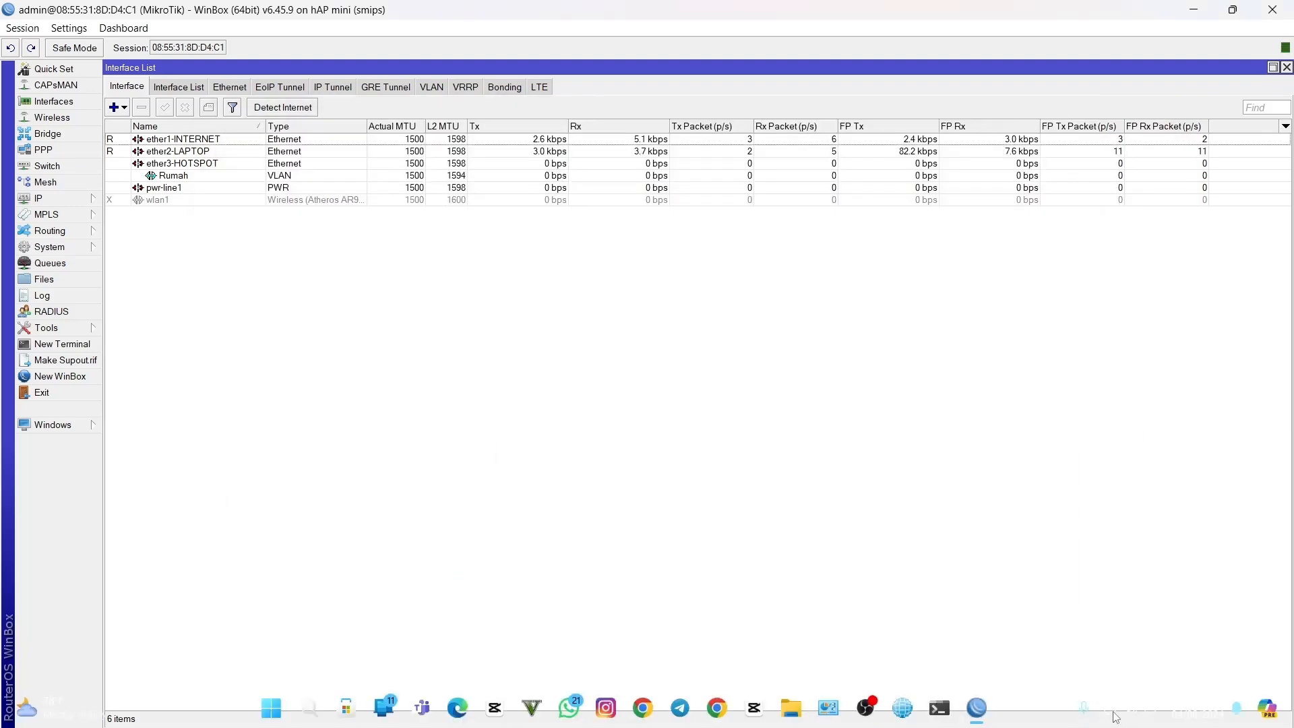
click(1116, 717)
click(1061, 373)
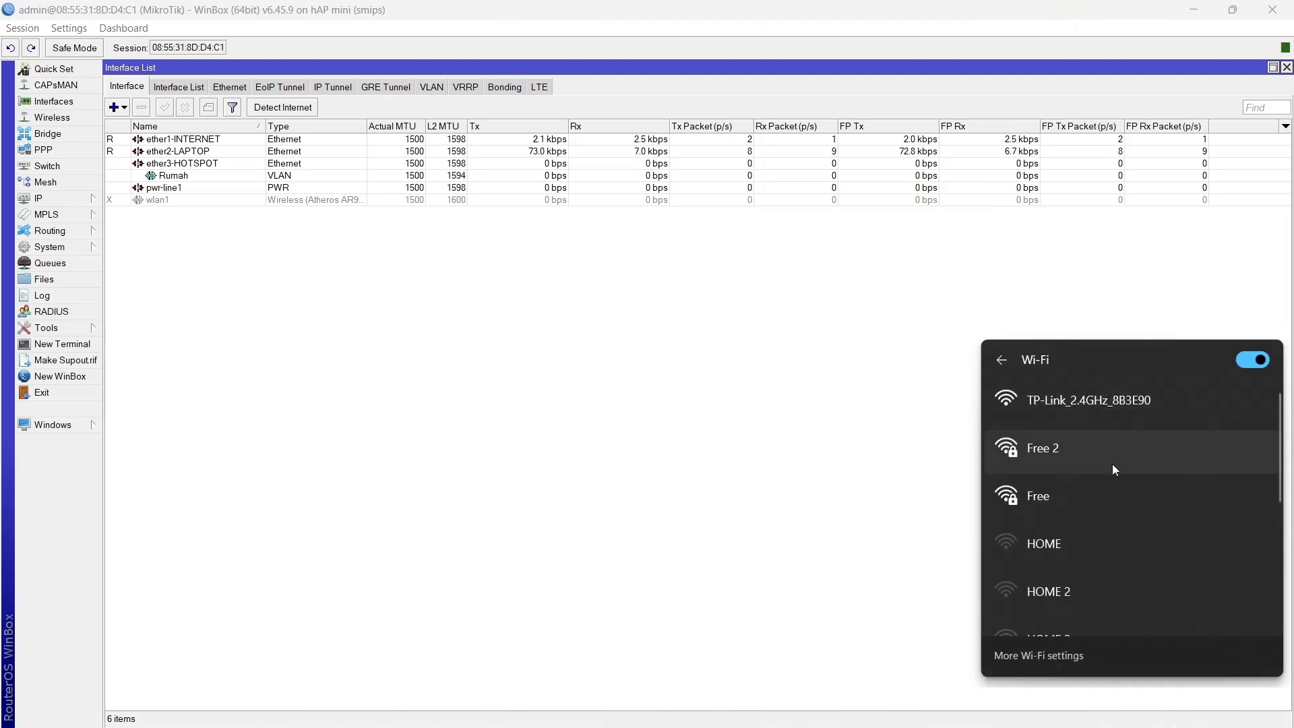
click(1061, 417)
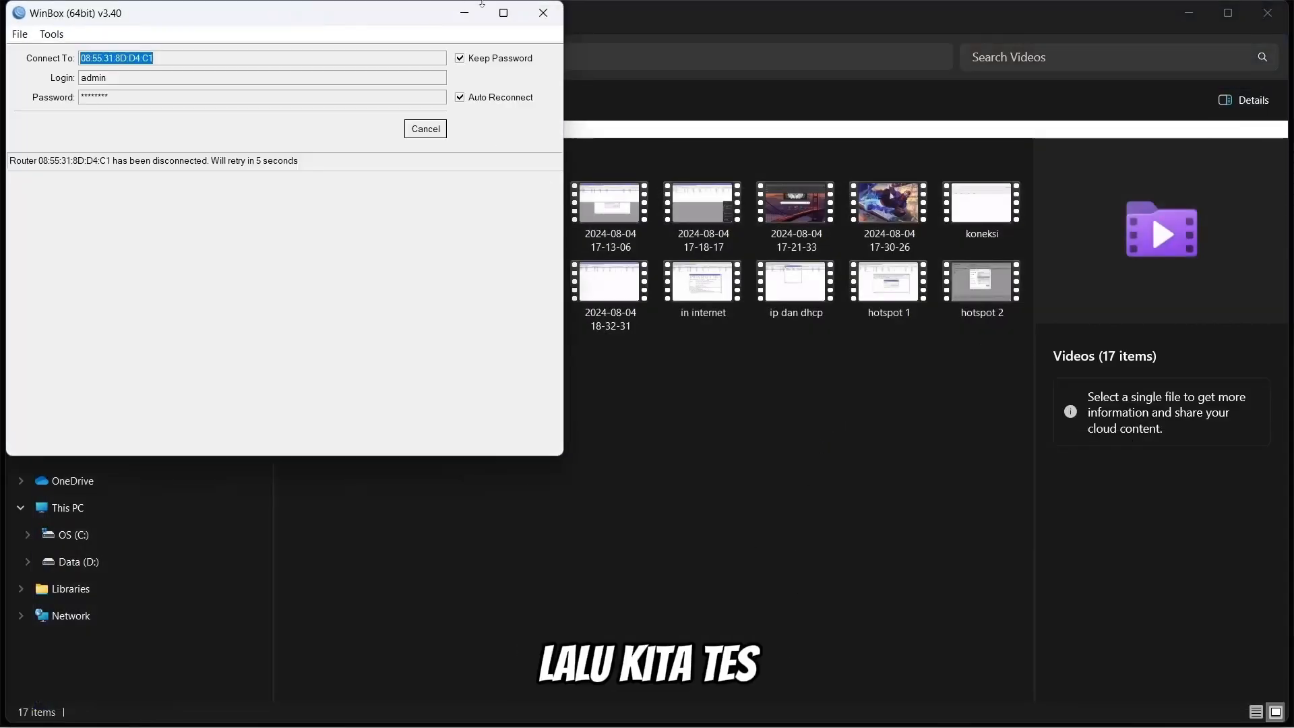
Step: Minimize WinBox, the Videos folder and the video editor to reveal the desktop
click(464, 13)
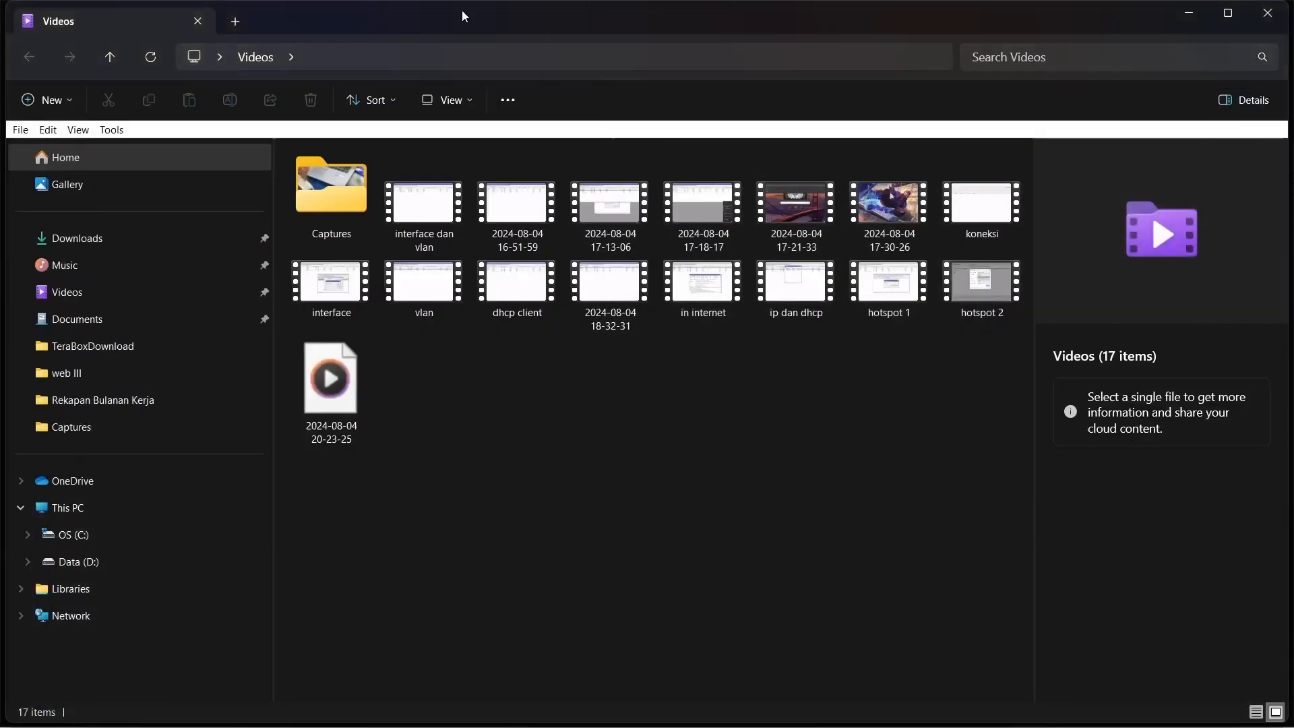
click(1173, 19)
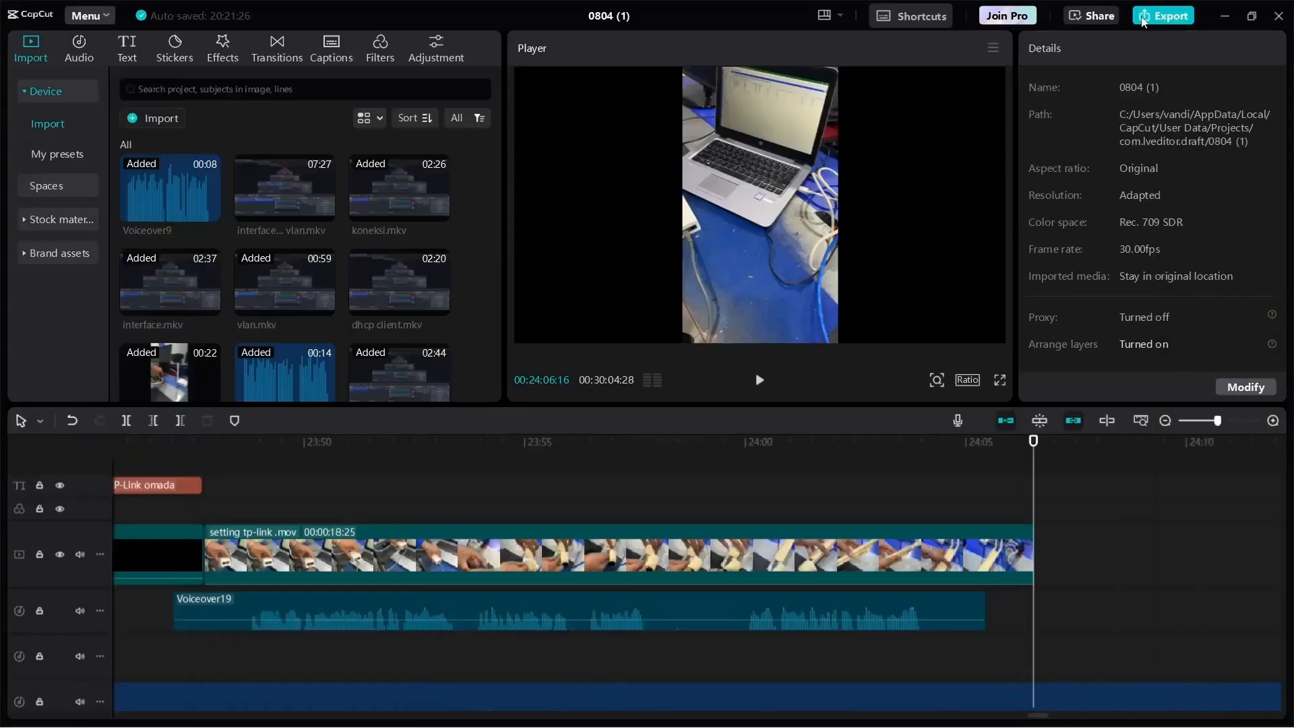
click(1225, 20)
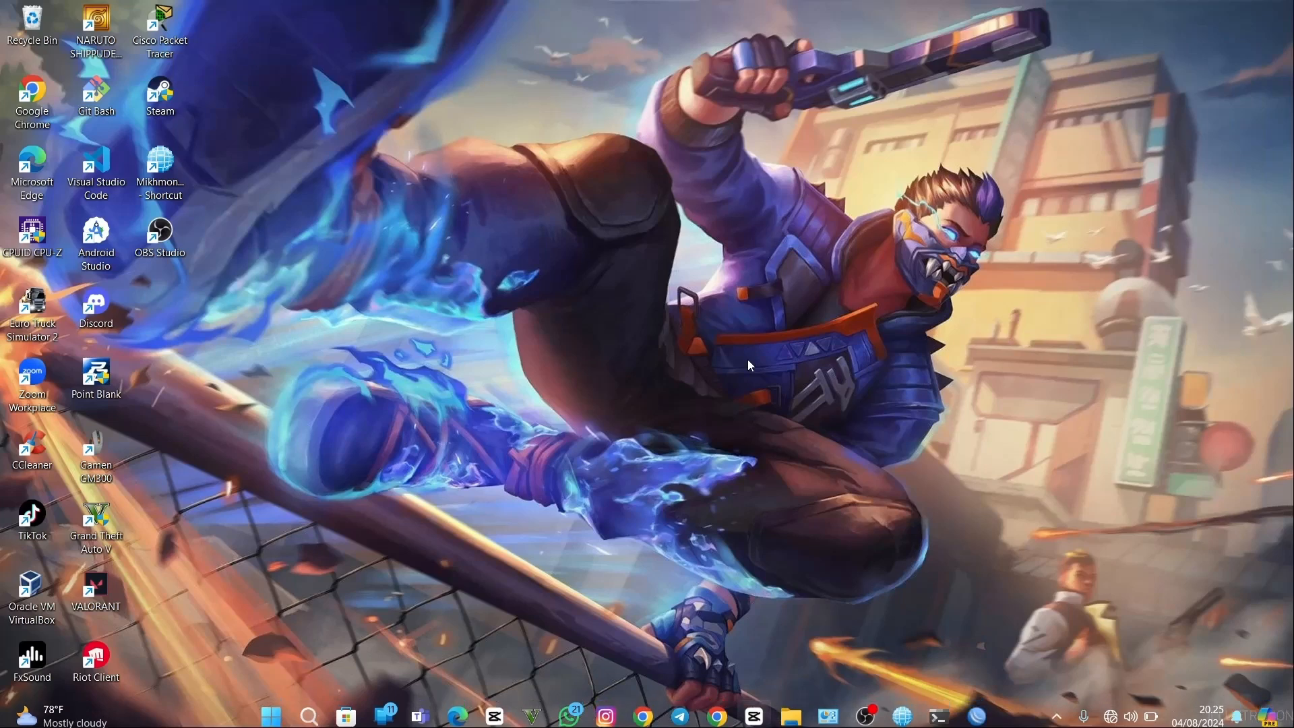
Step: Launch cmd from the Run box and ping 192.168.0.254
key(super+r)
key(Return)
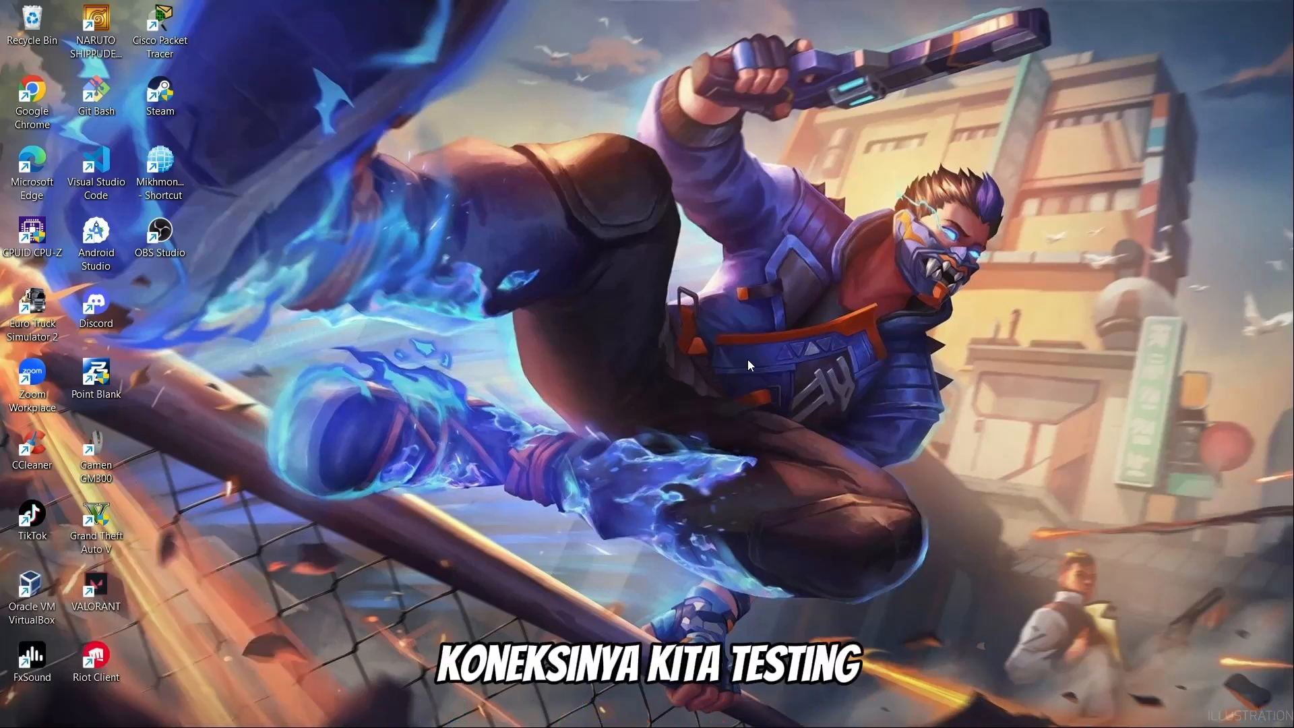
text(pi)
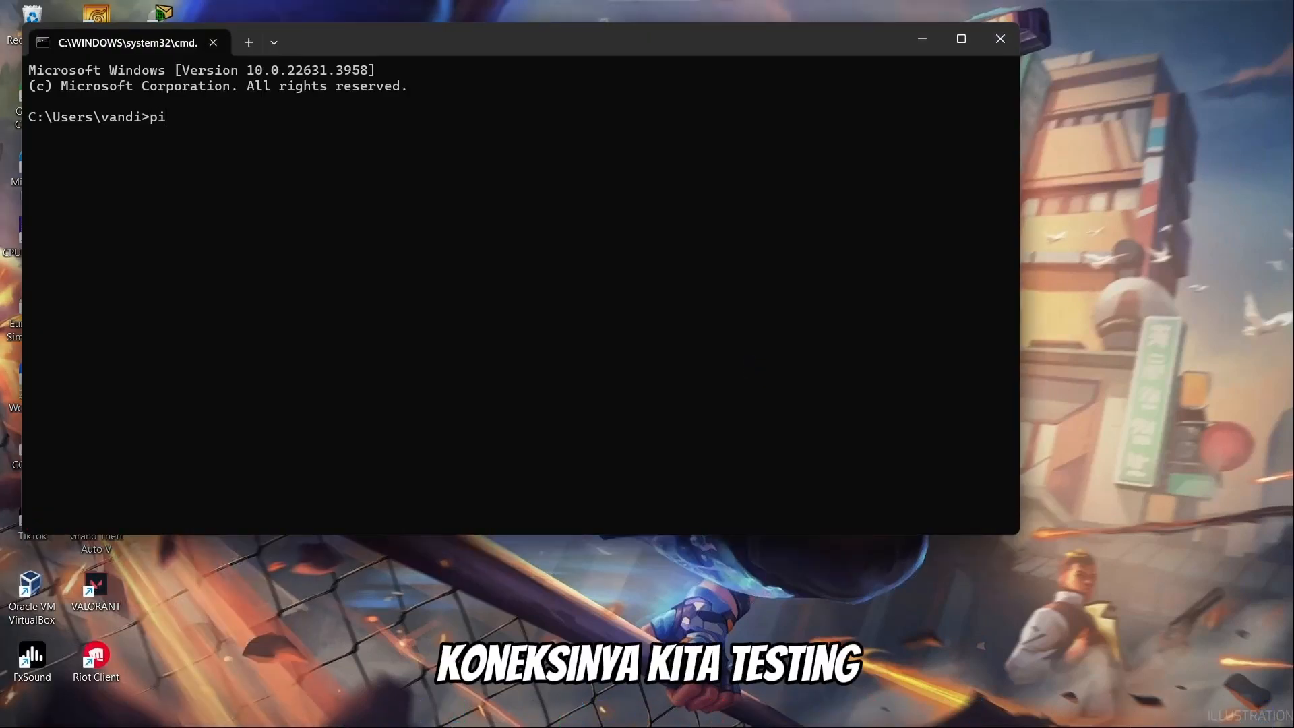
text(ng 192)
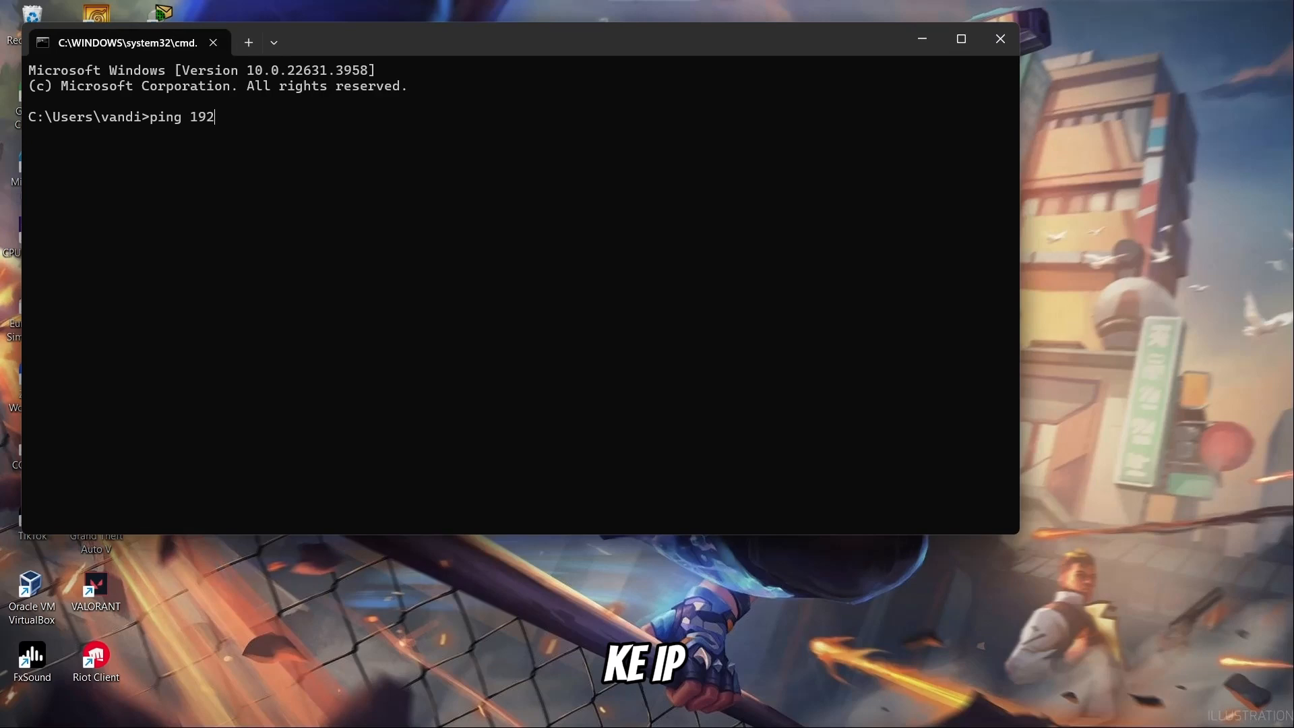
text(.168.0)
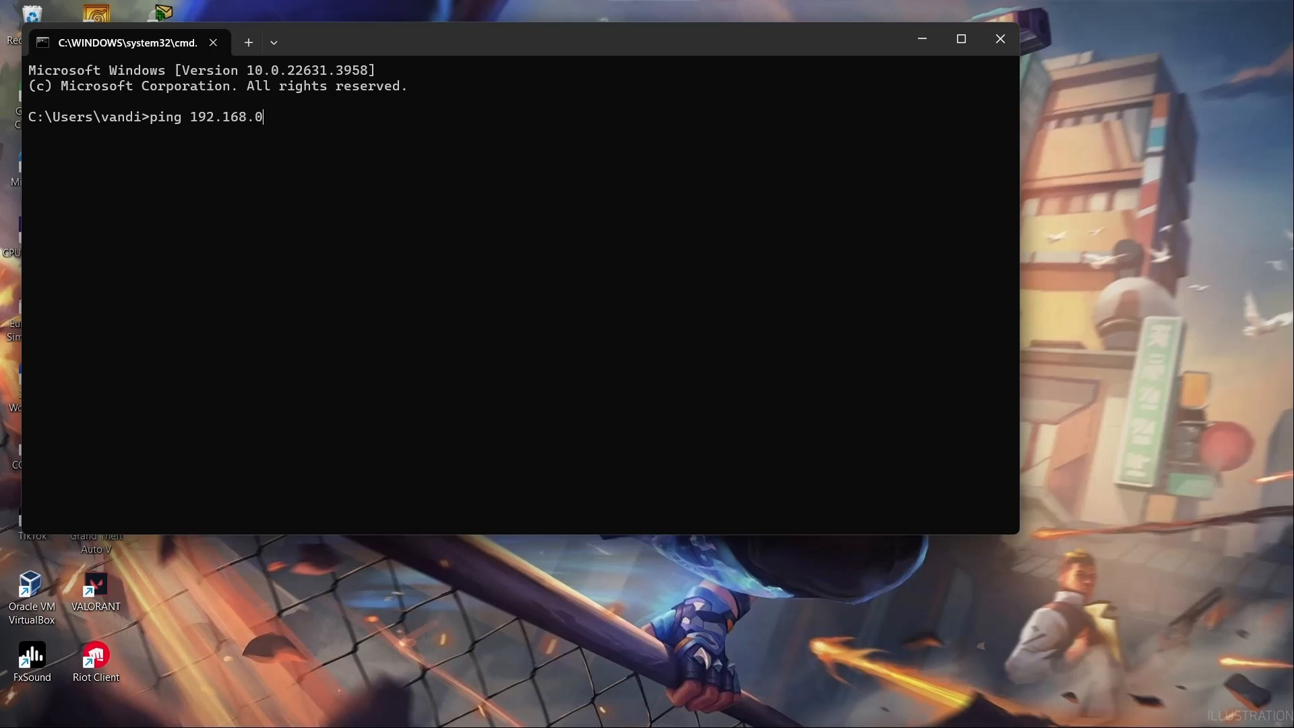
text(.254)
key(Return)
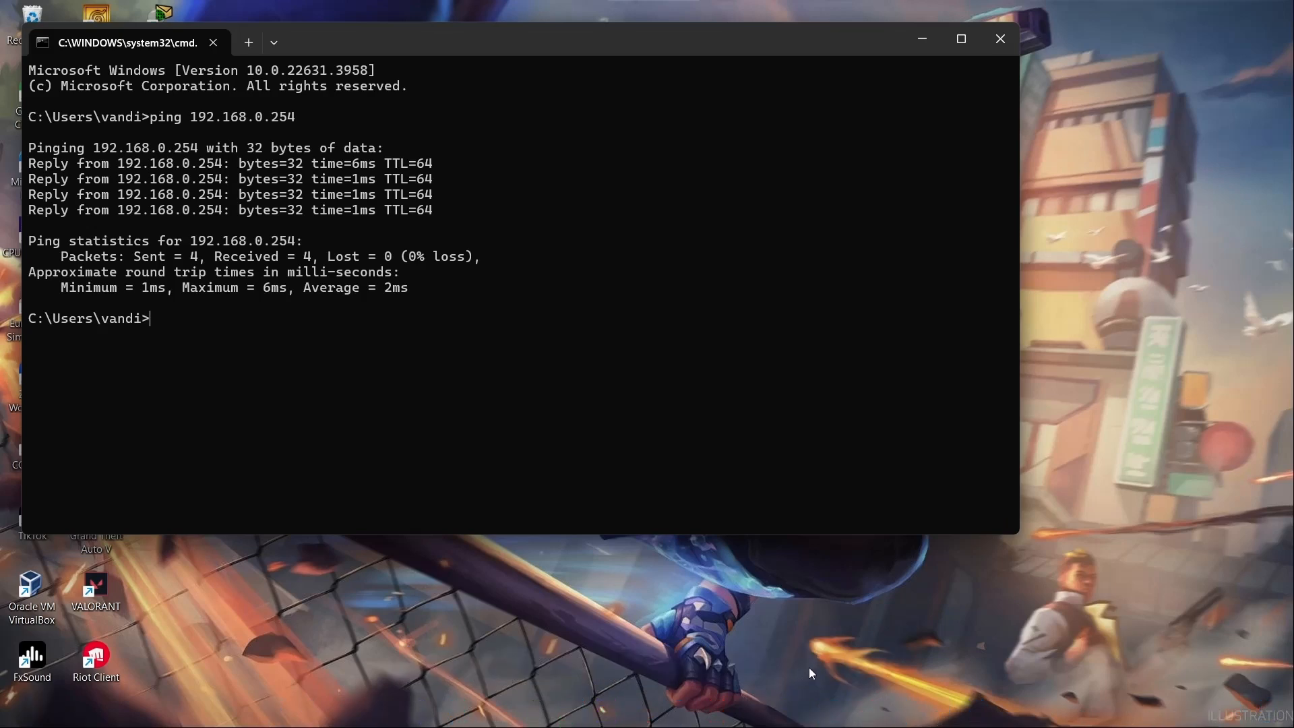
Step: Open a new maximized Chrome window and load 192.168.0.254
right_click(719, 711)
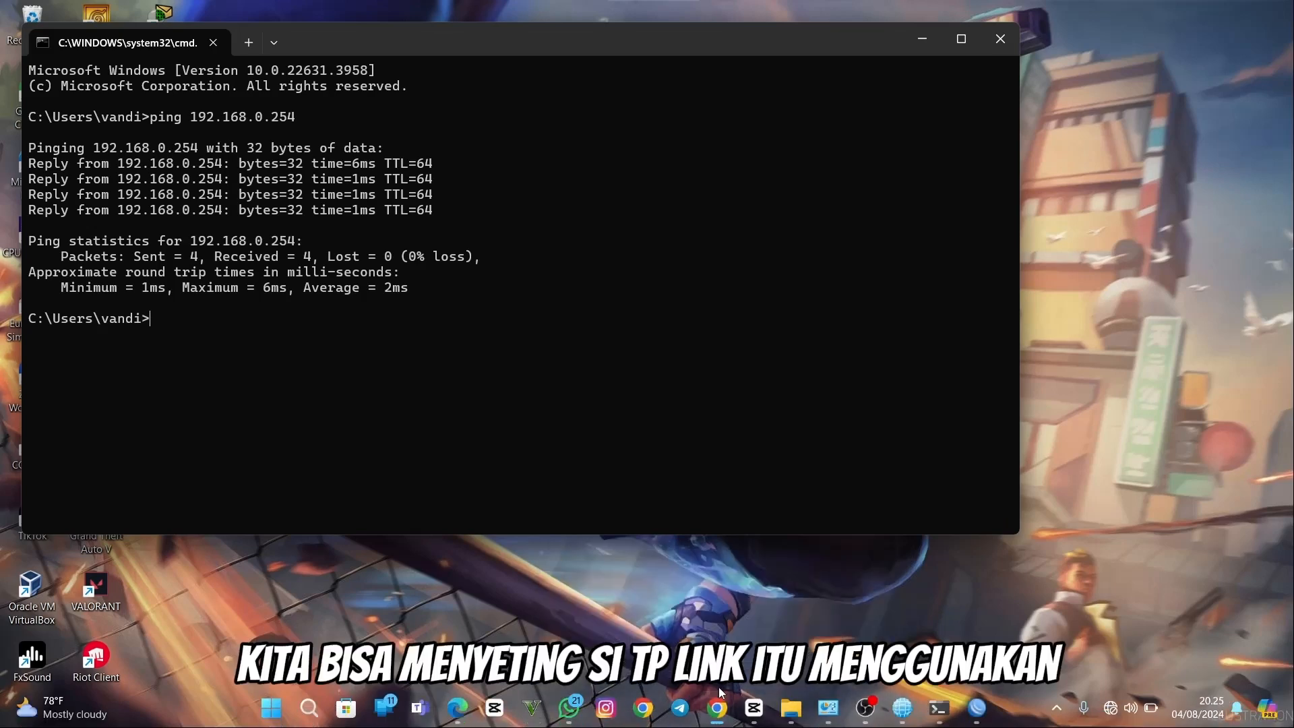
click(689, 611)
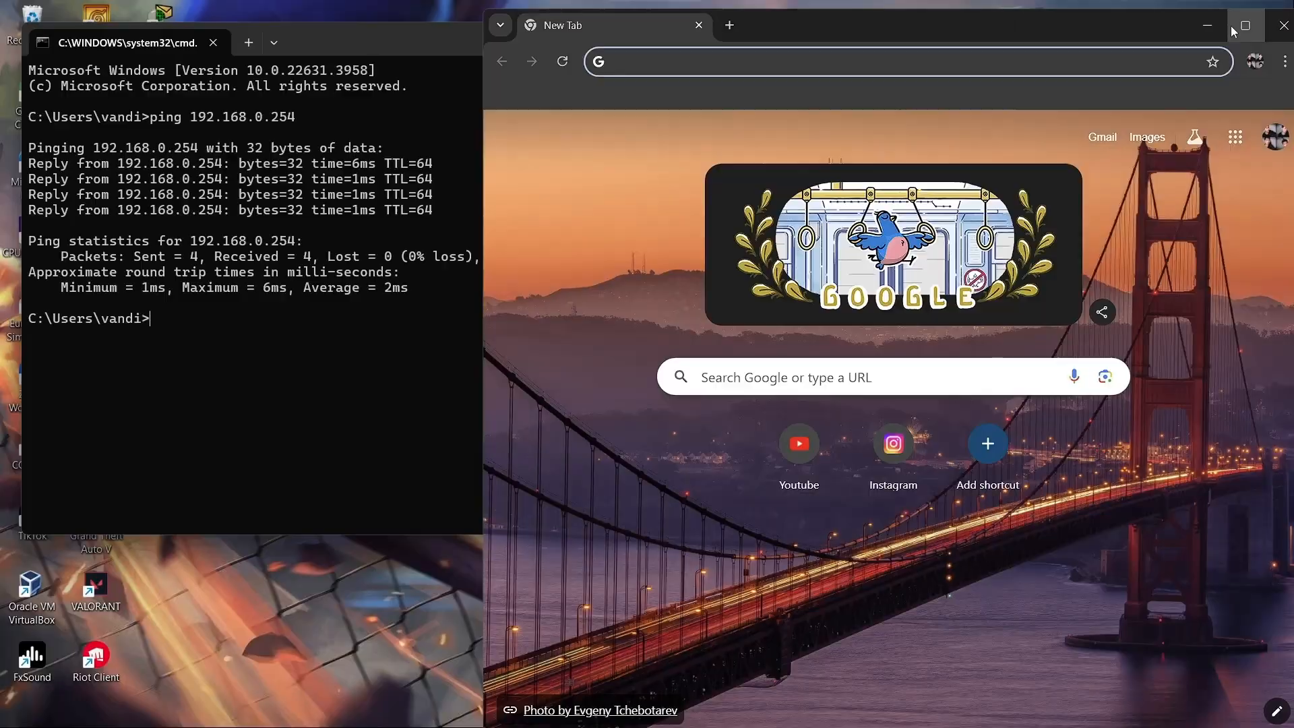
click(1231, 25)
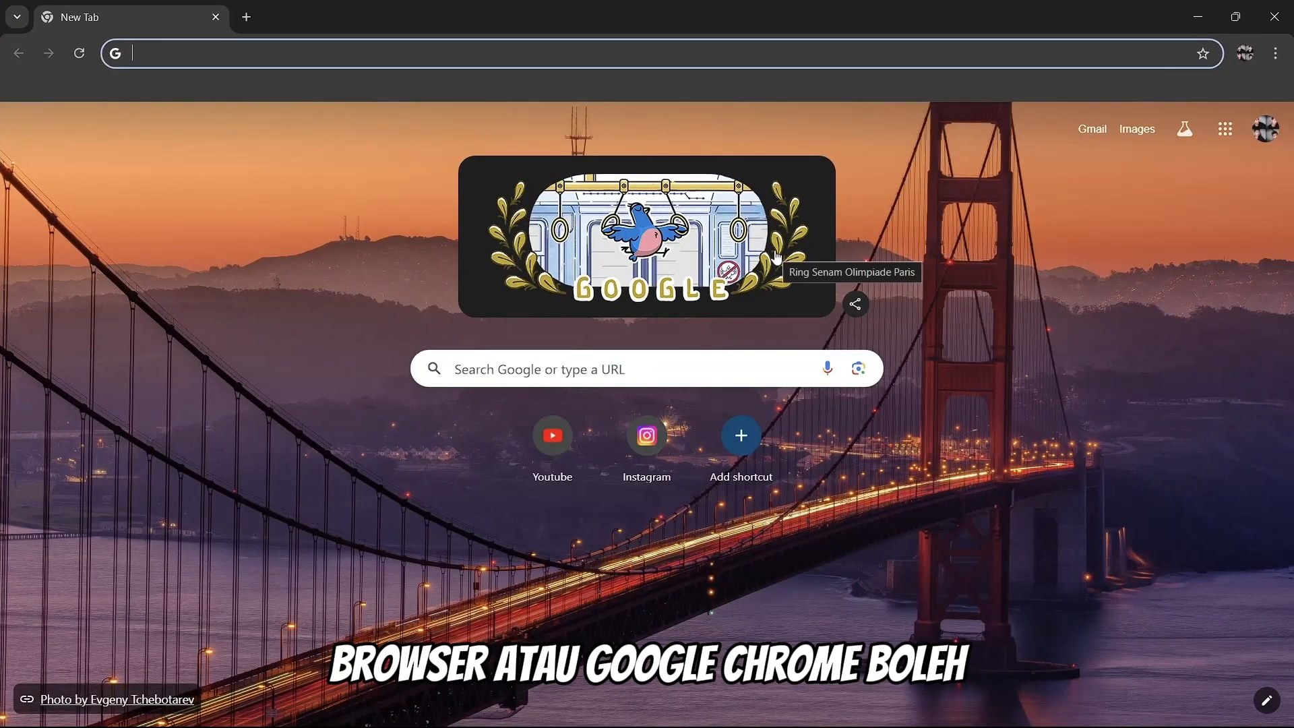
text(192.1)
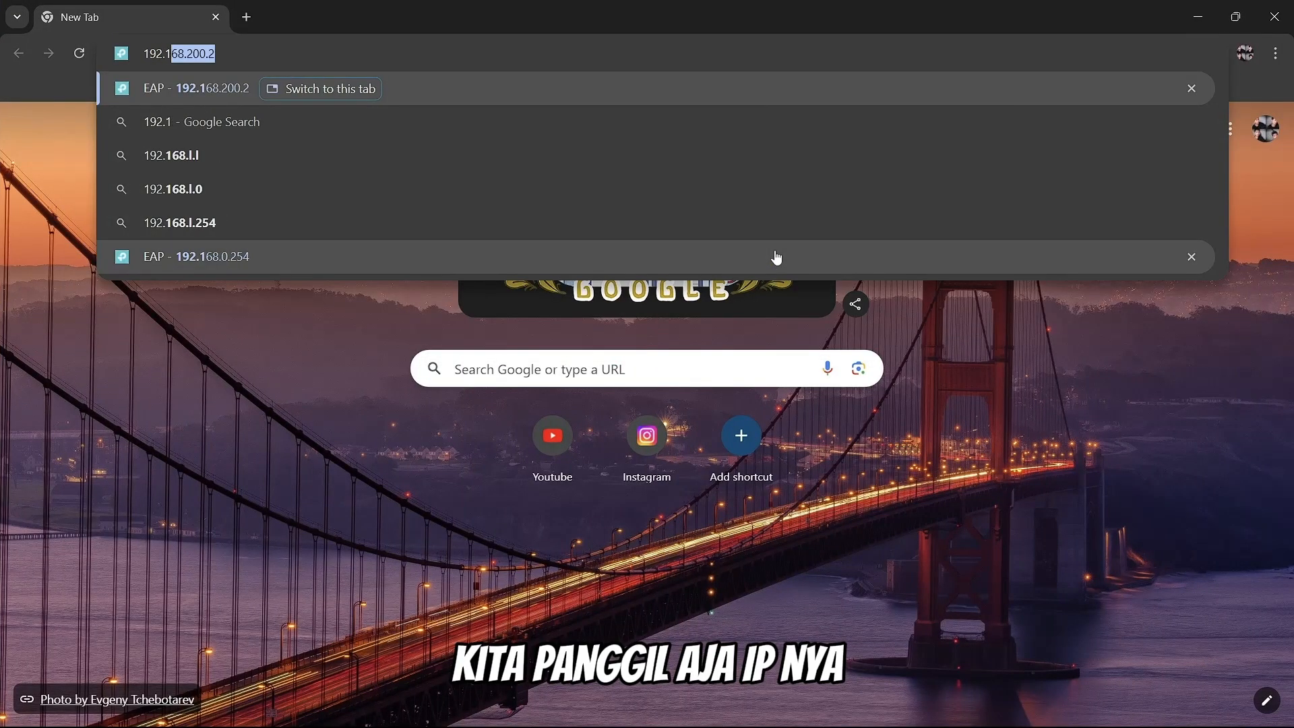
text(68)
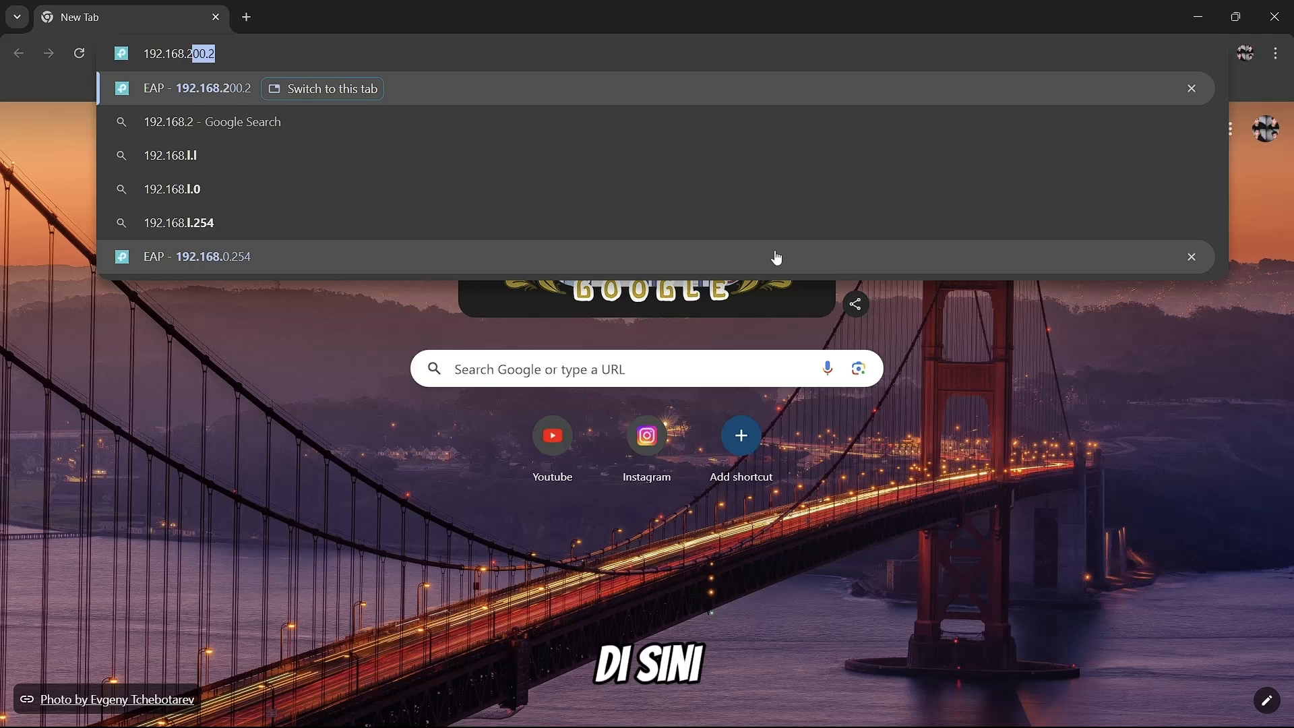
text(.2)
key(BackSpace)
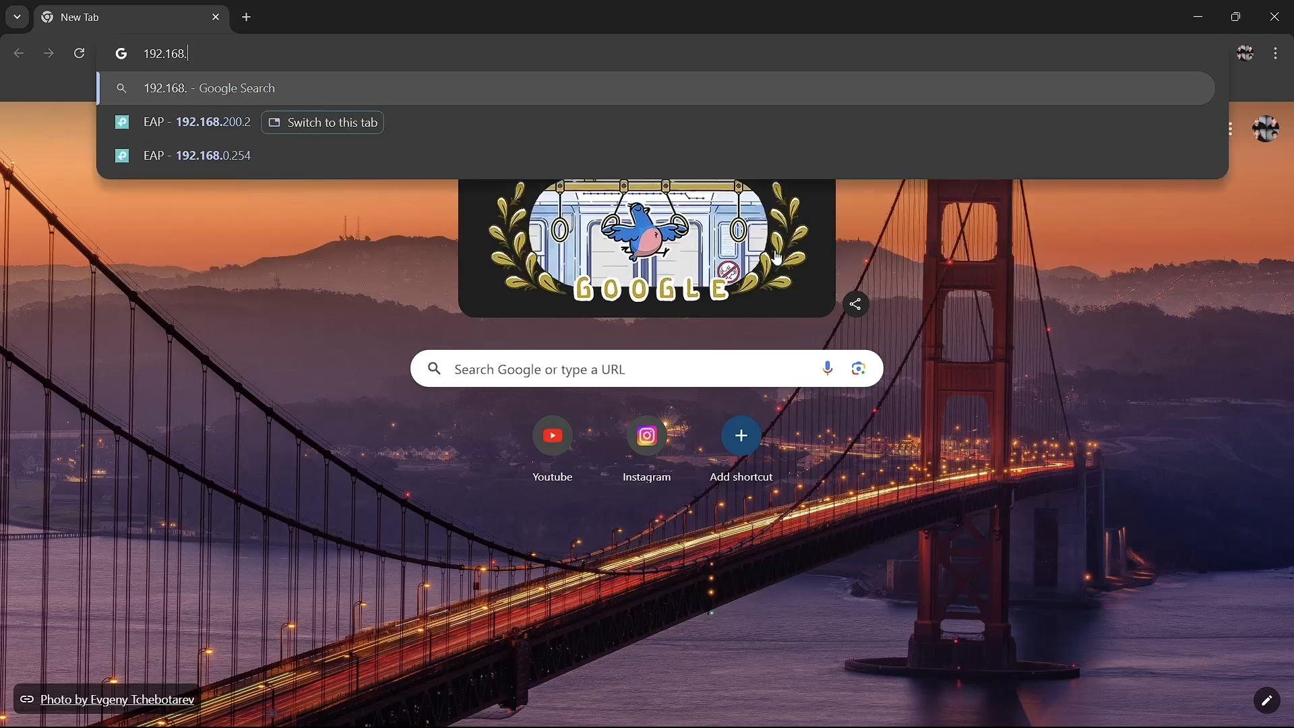
text(0.254)
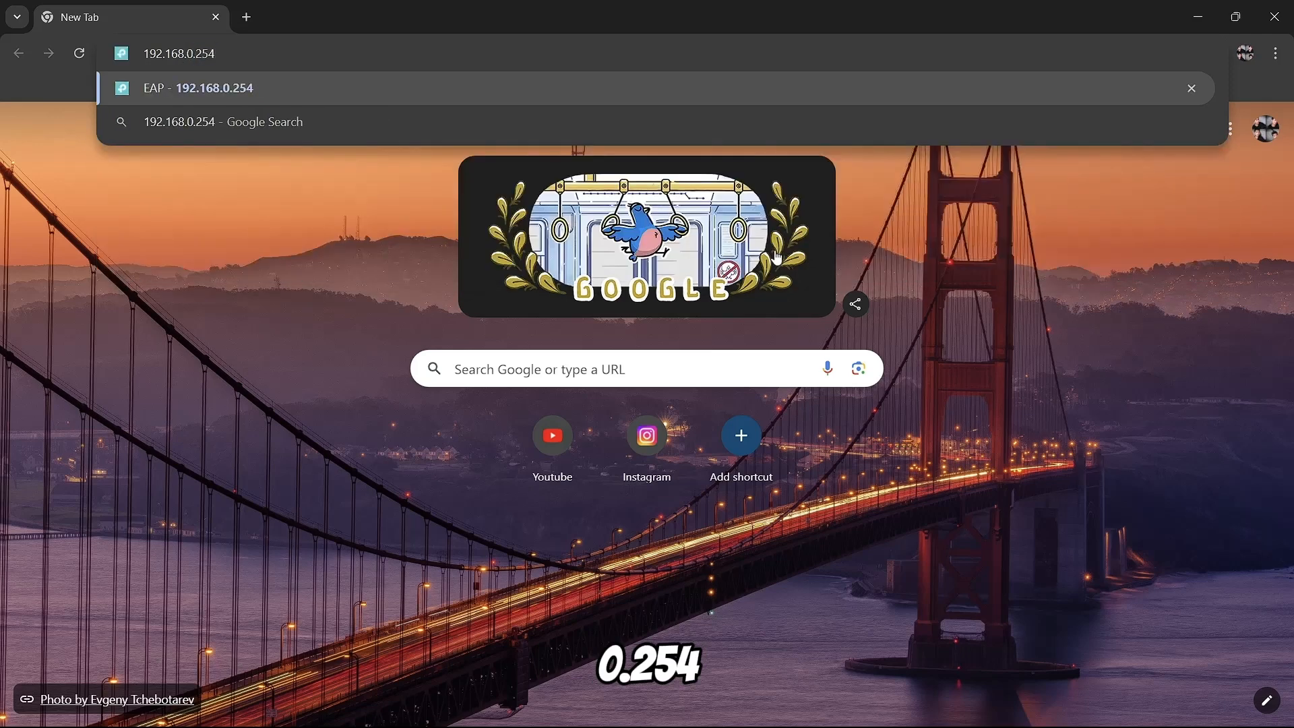
key(Return)
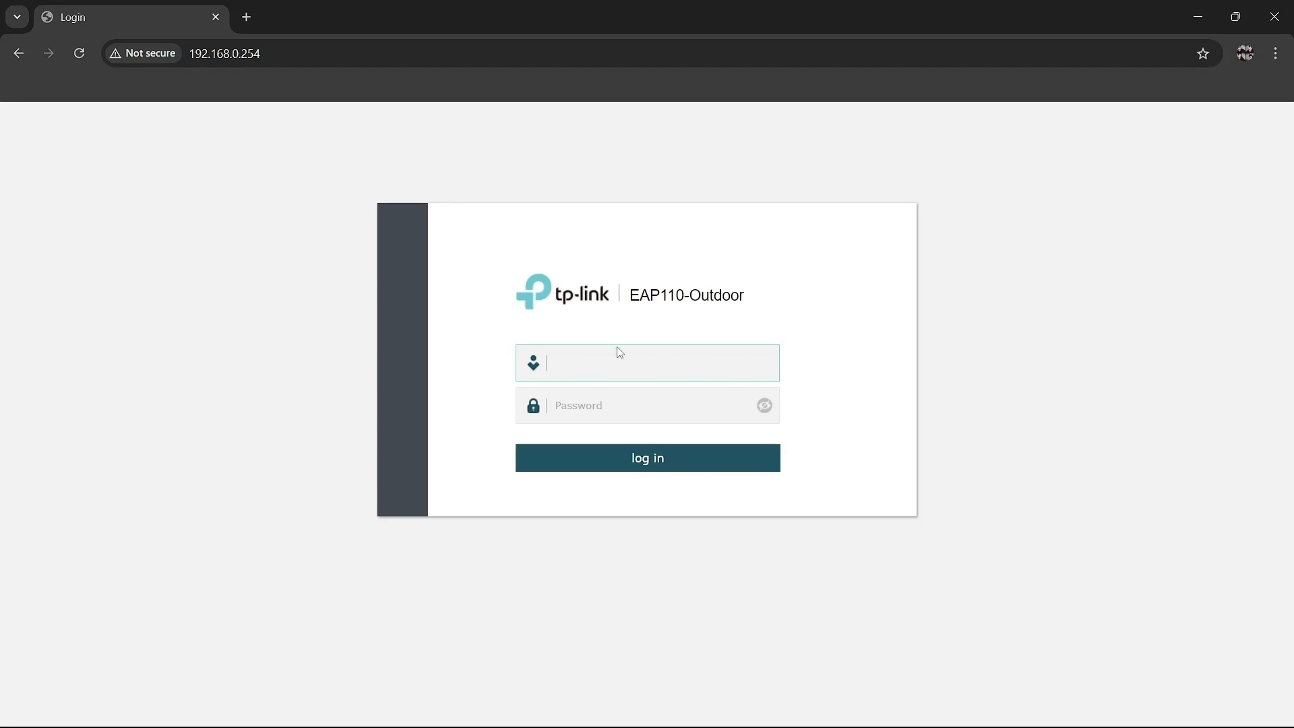
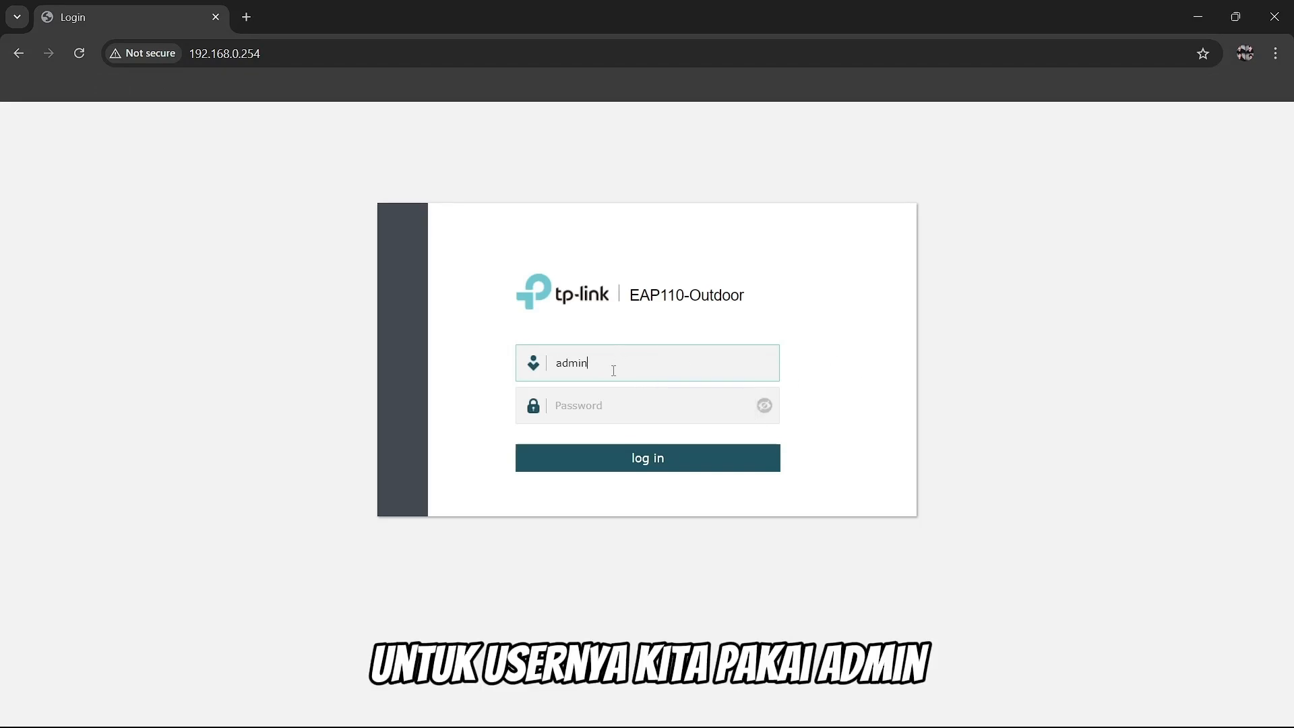
Step: Sign in to the EAP110 with the default credentials
key(Tab)
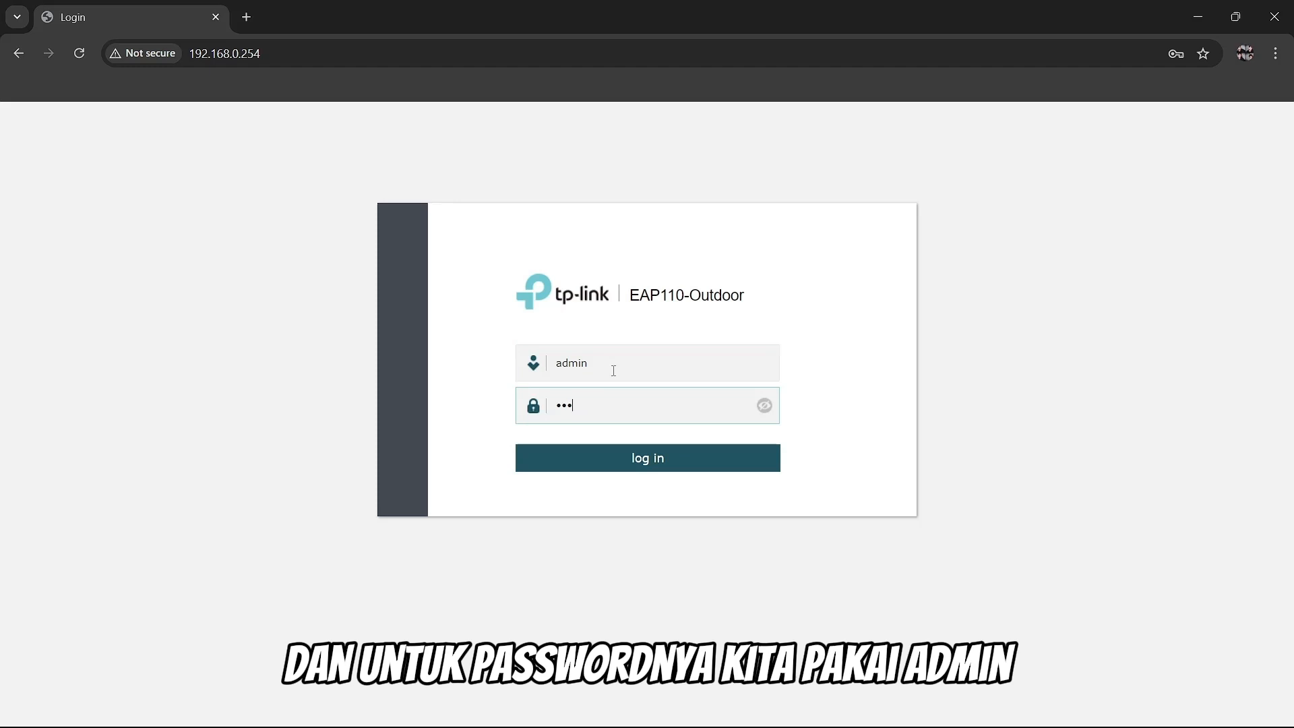
click(652, 454)
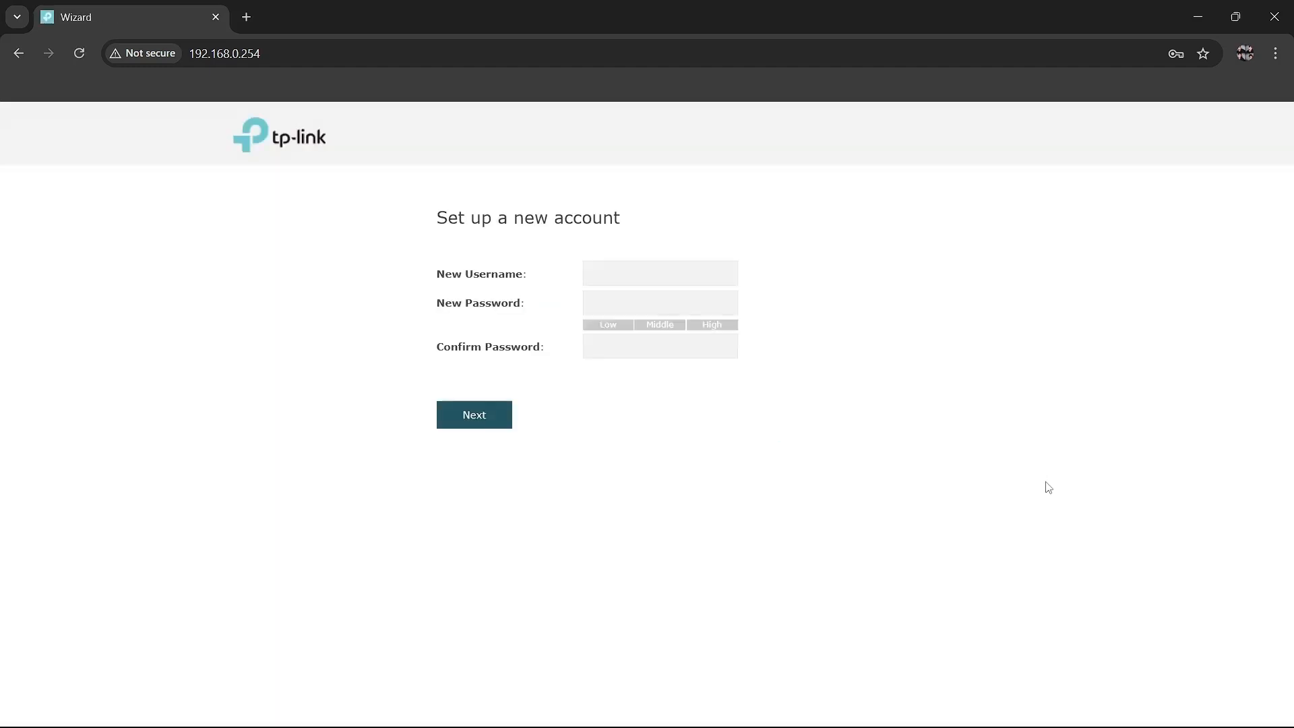
Step: Set a new administrator username and confirmed password, then continue to the wireless settings
click(646, 276)
text(admin)
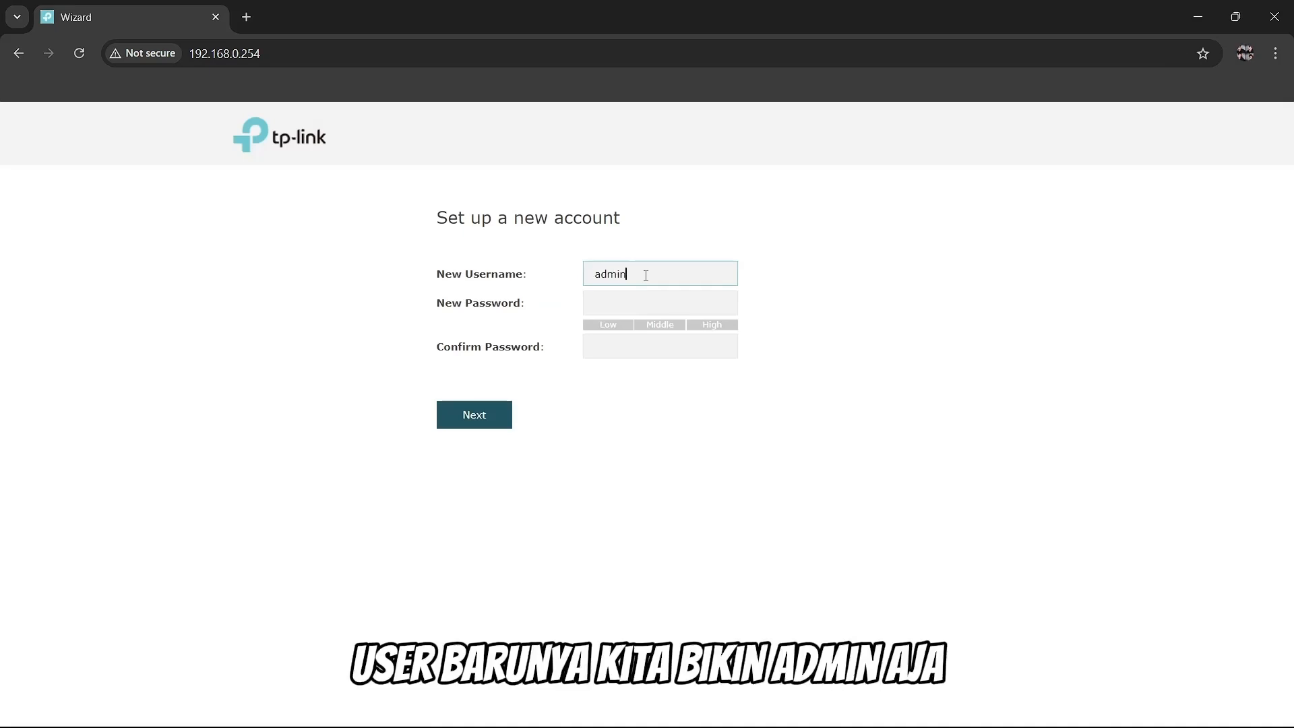
key(Tab)
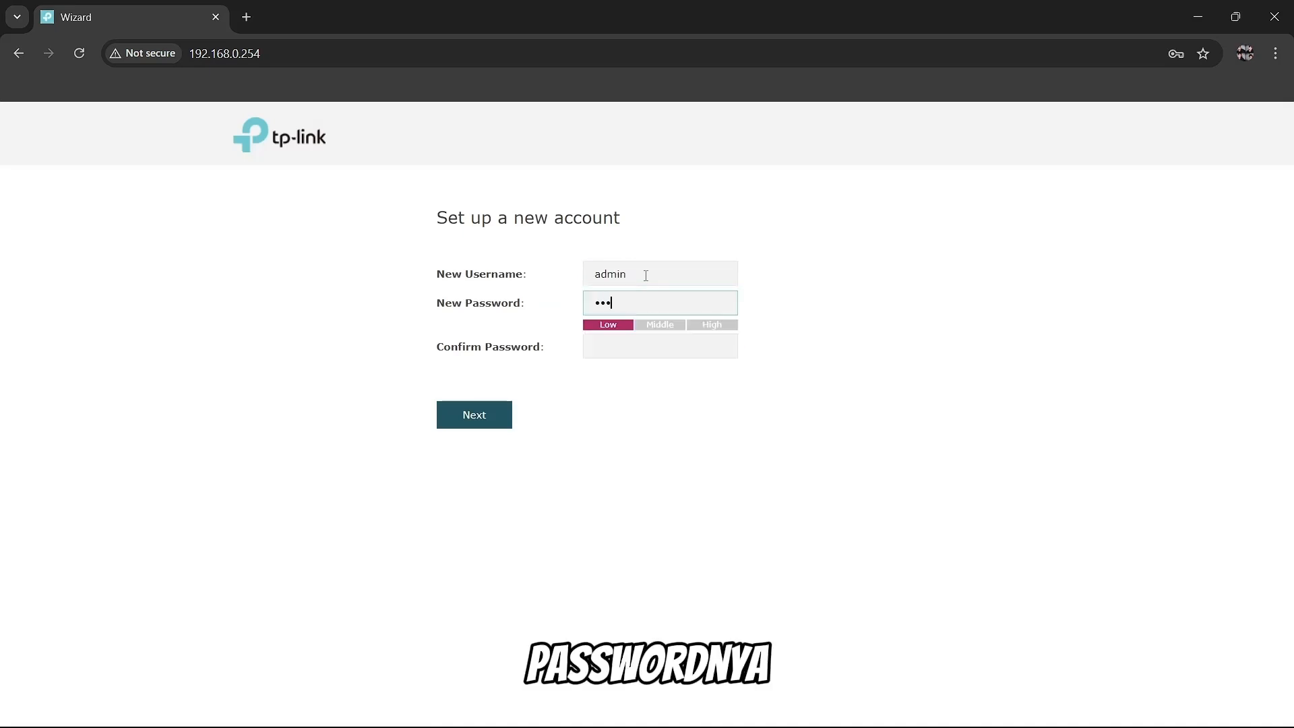
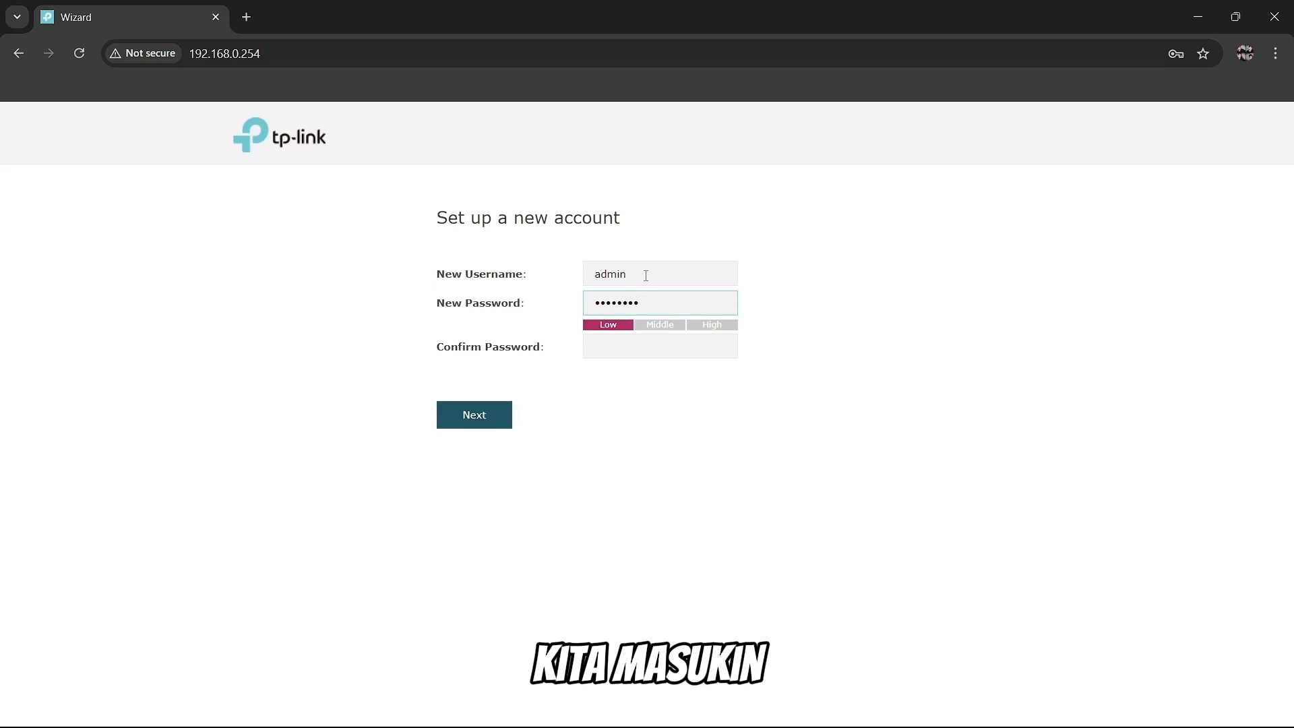
drag(652, 300, 497, 305)
key(BackSpace)
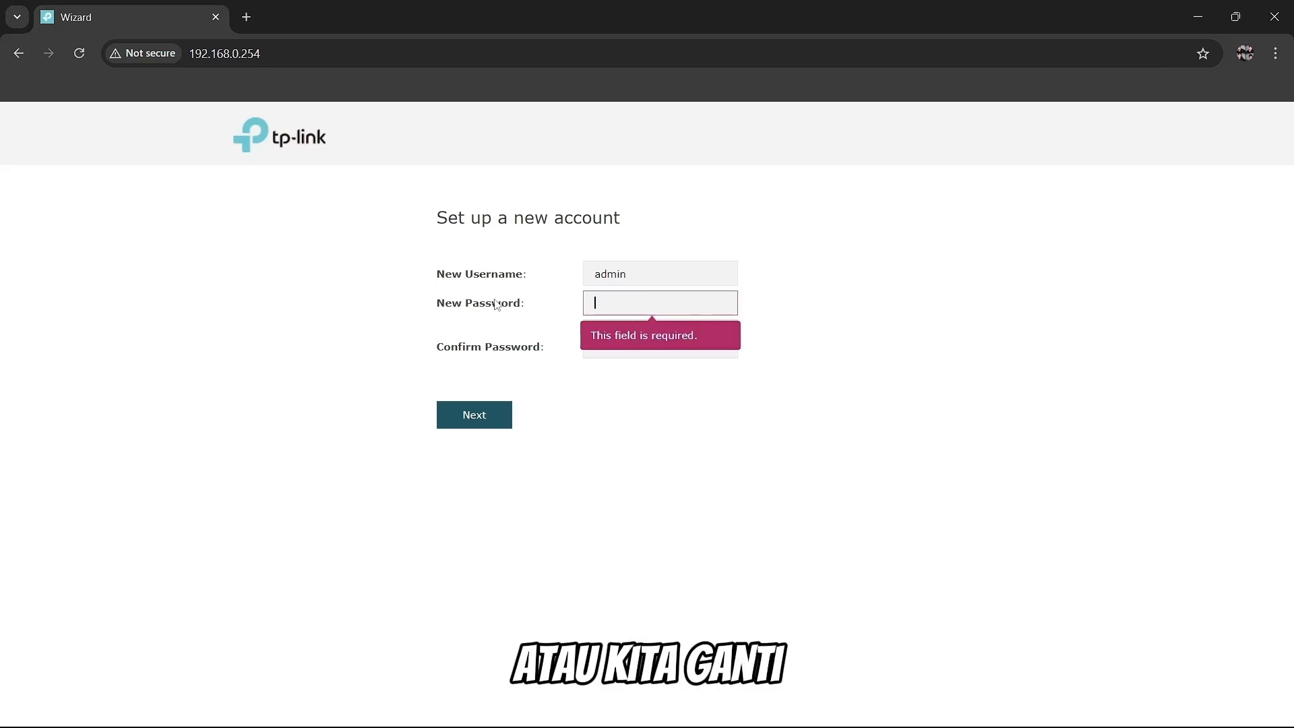
text(••••)
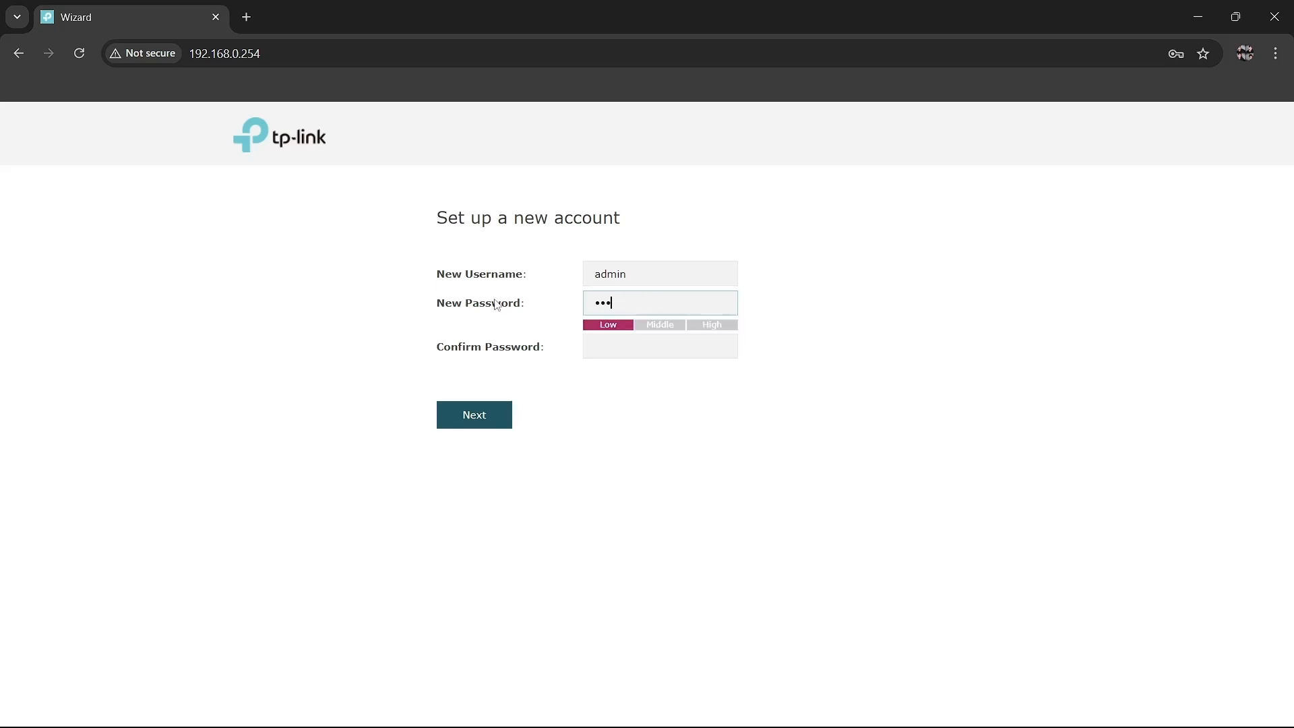
key(BackSpace)
key(BackSpace)
key(BackSpace)
text(•••)
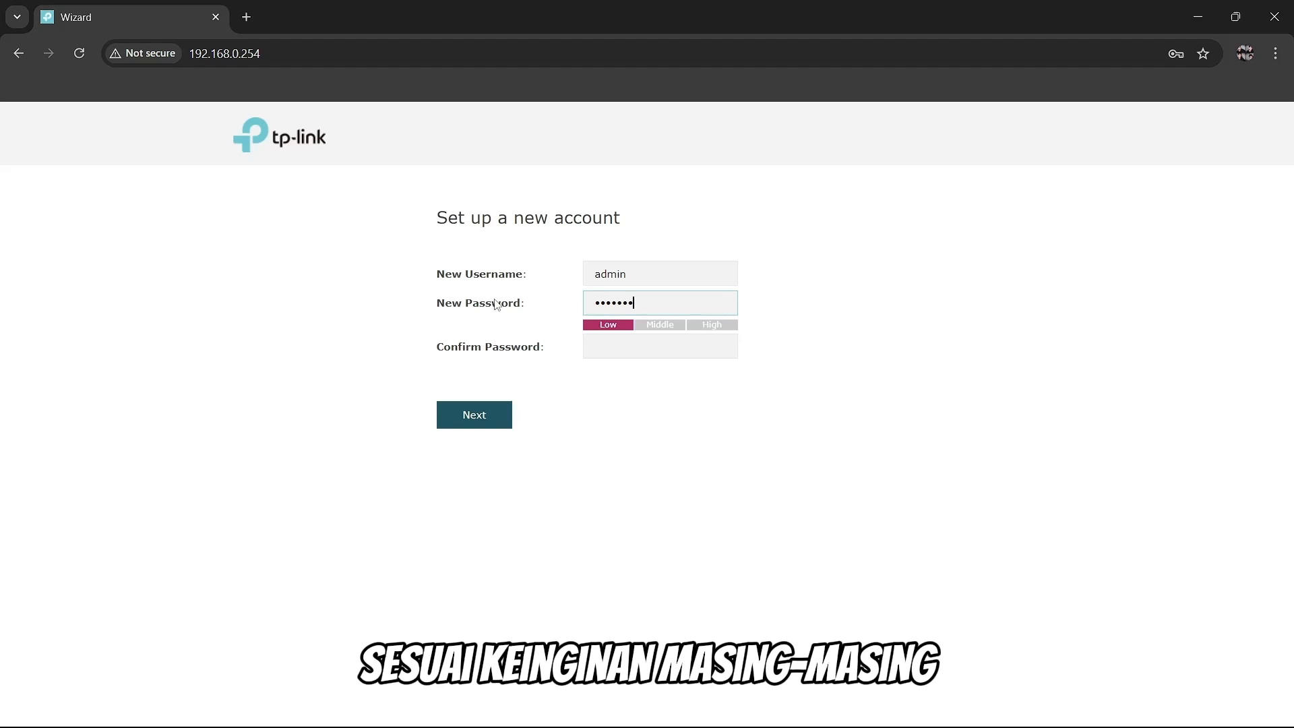
text(•)
click(607, 346)
text(•••)
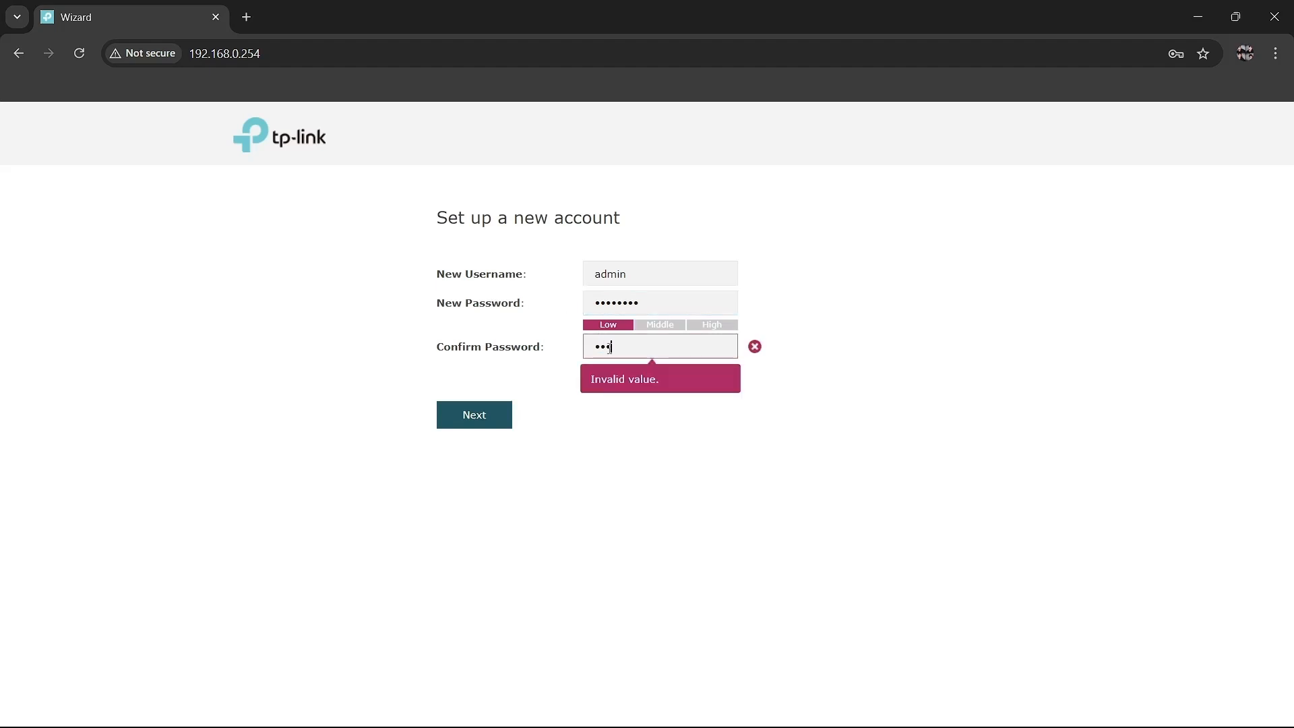
text(•••••)
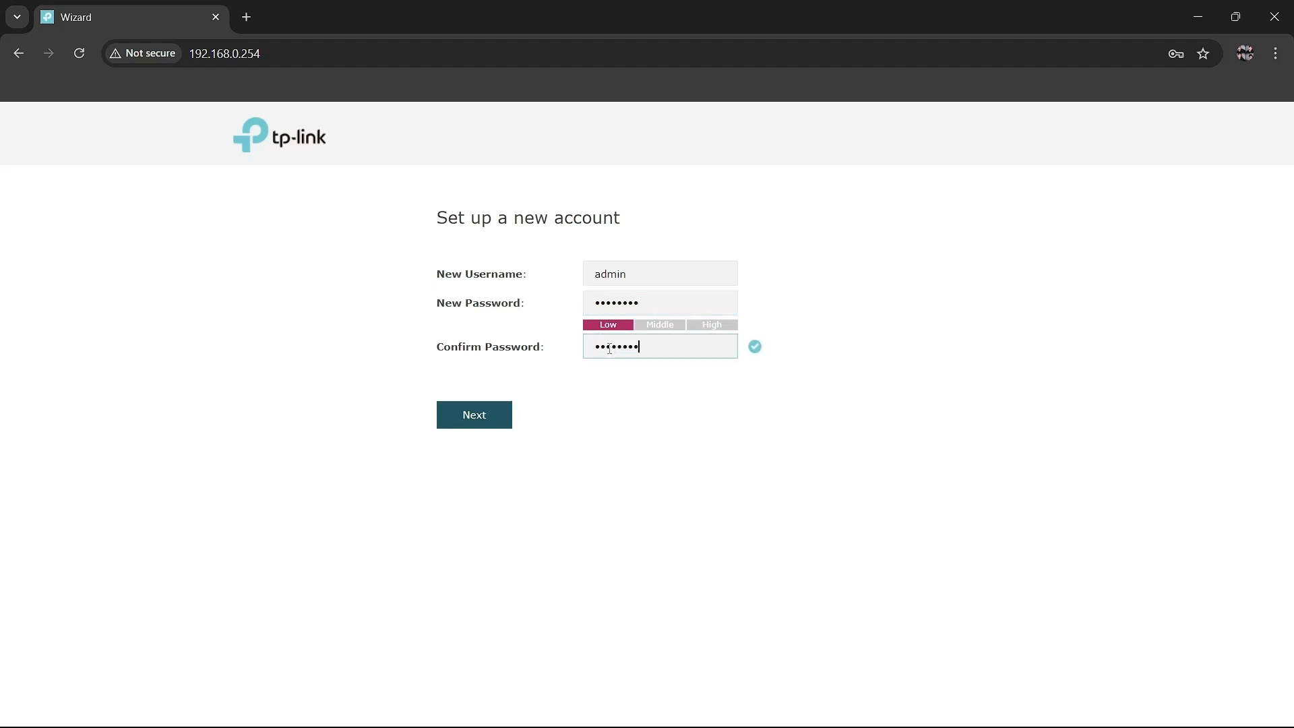
click(497, 415)
click(639, 305)
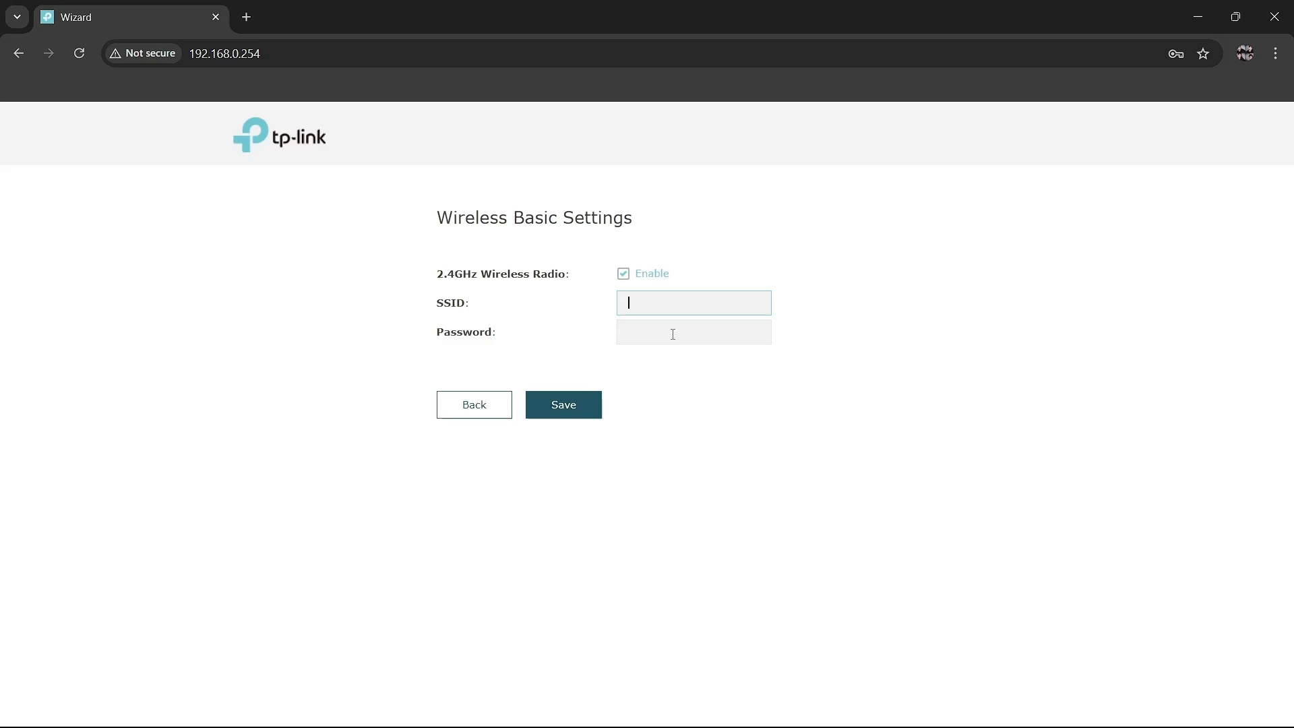
Step: Name the 2.4GHz network Rumah, enter its Wi-Fi password, and save the wireless settings
text(rumah)
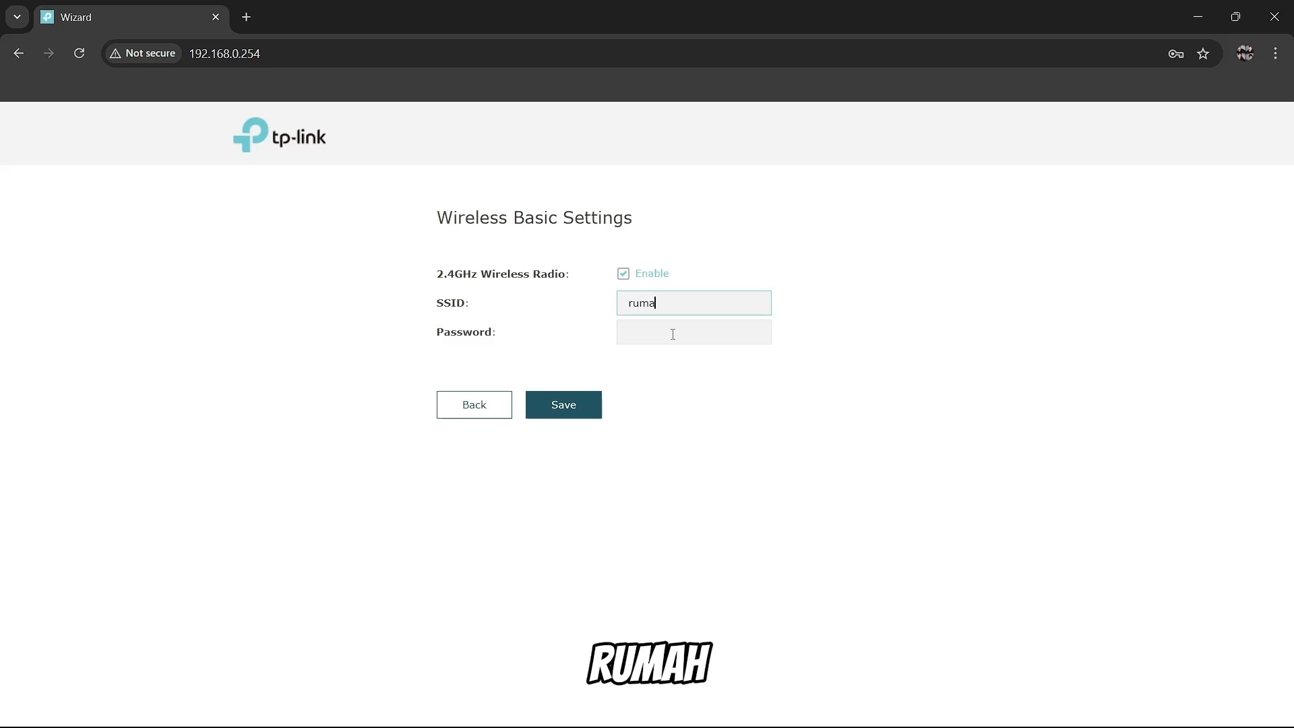
key(BackSpace)
key(BackSpace)
key(BackSpace)
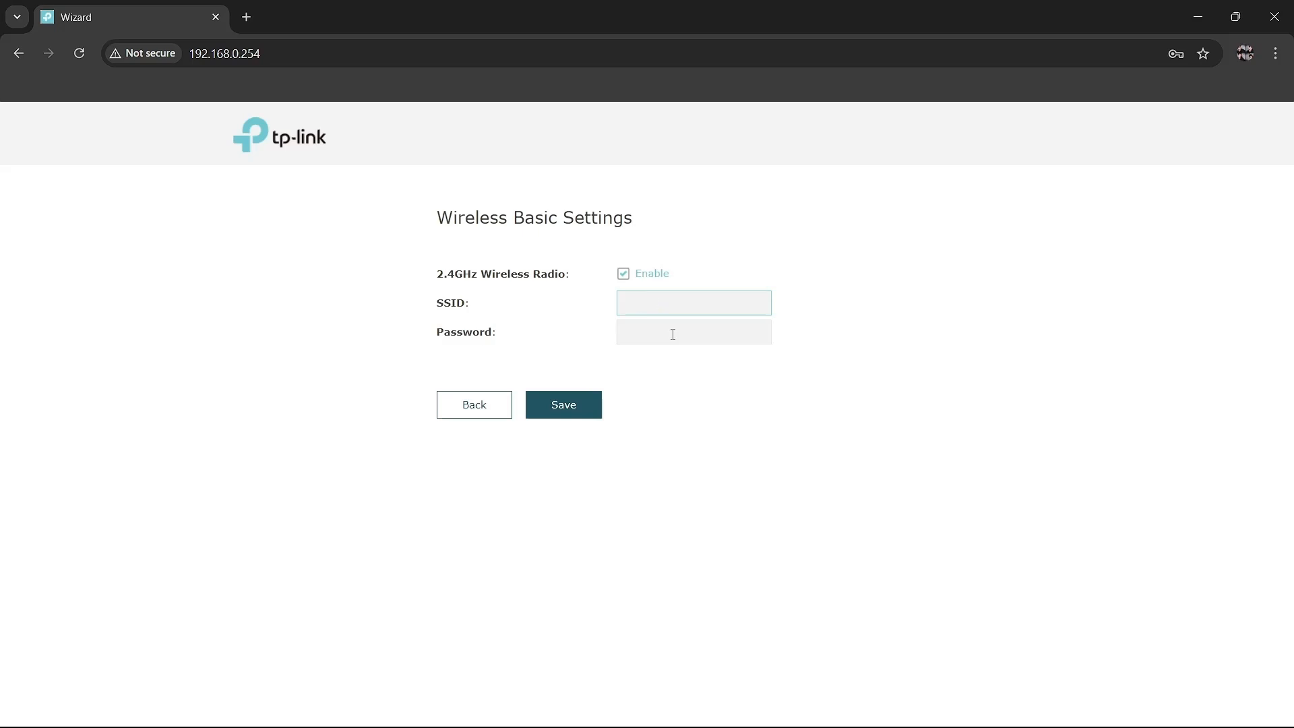
text(Rumah)
click(673, 335)
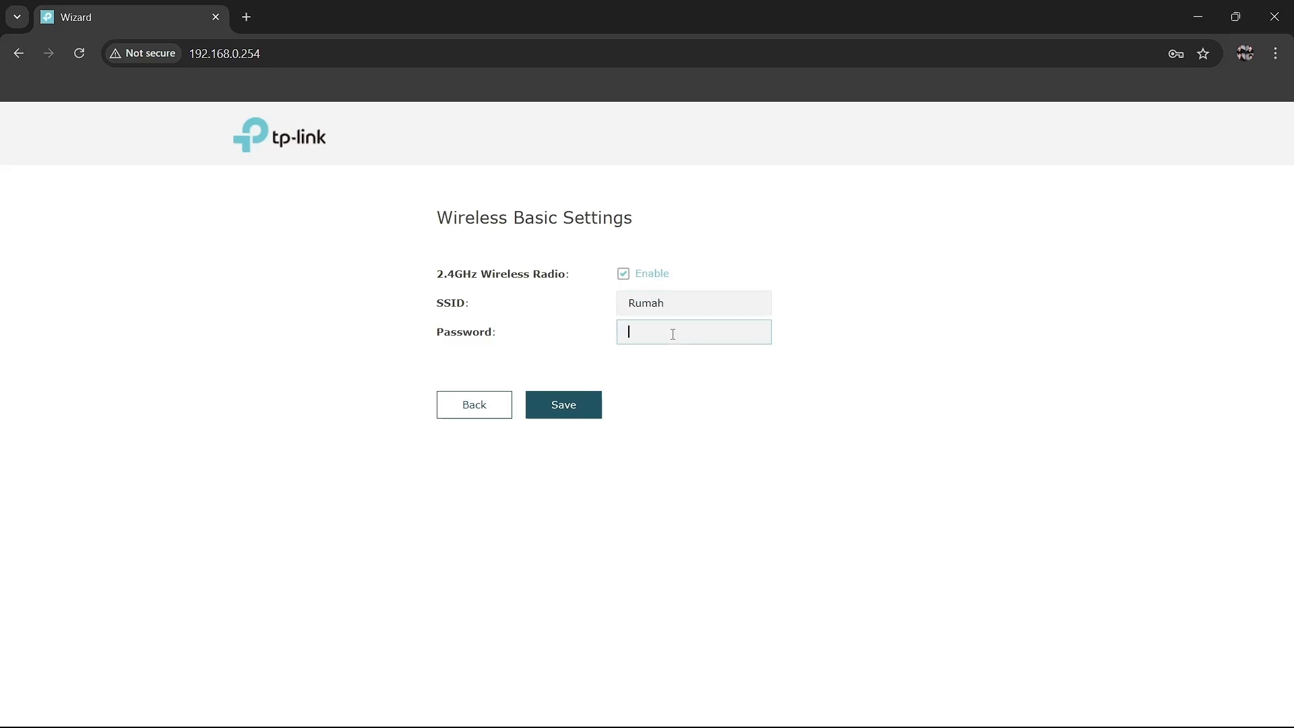
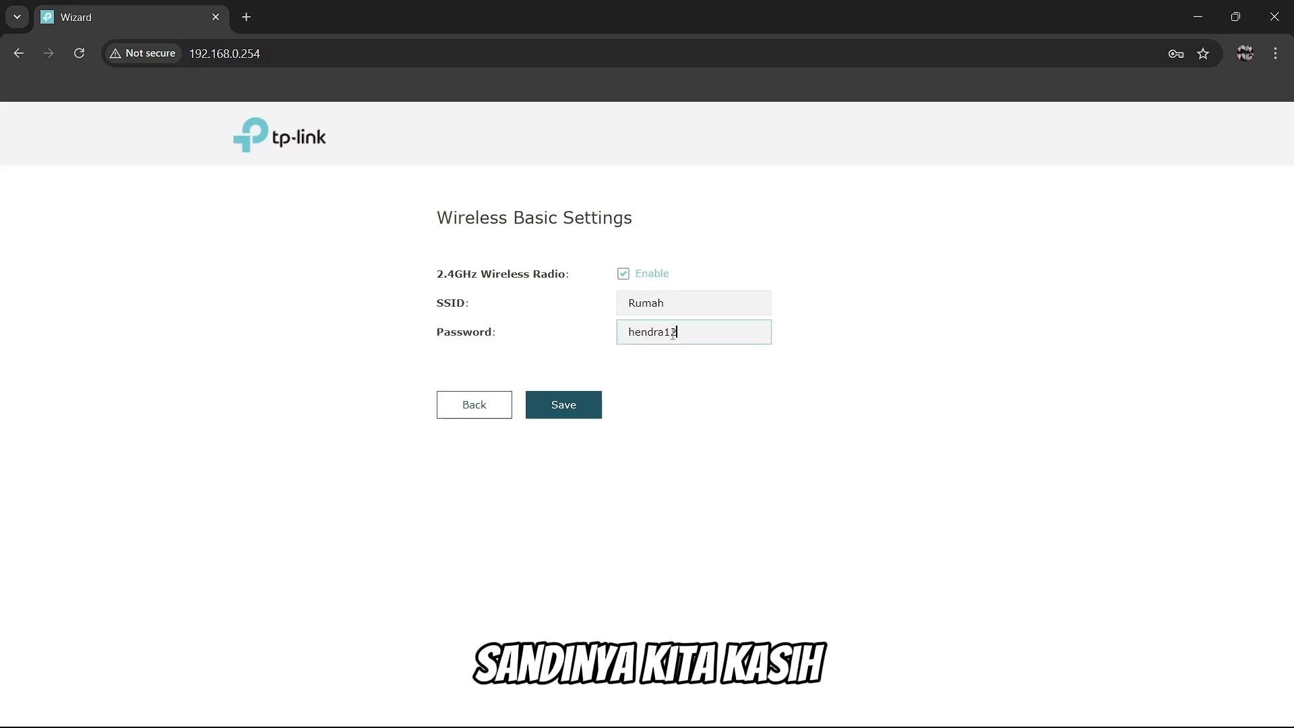
click(571, 411)
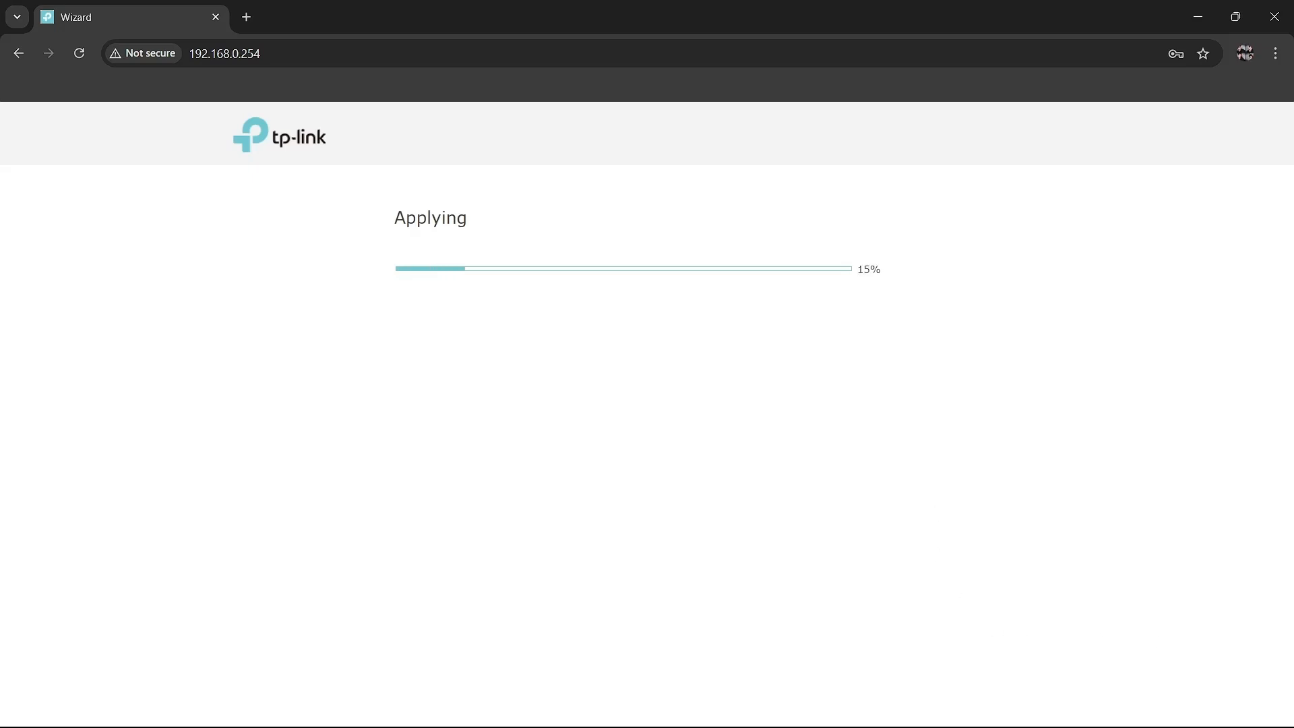
Step: Minimize the browser and command prompt and browse the available Wi-Fi networks
click(1198, 17)
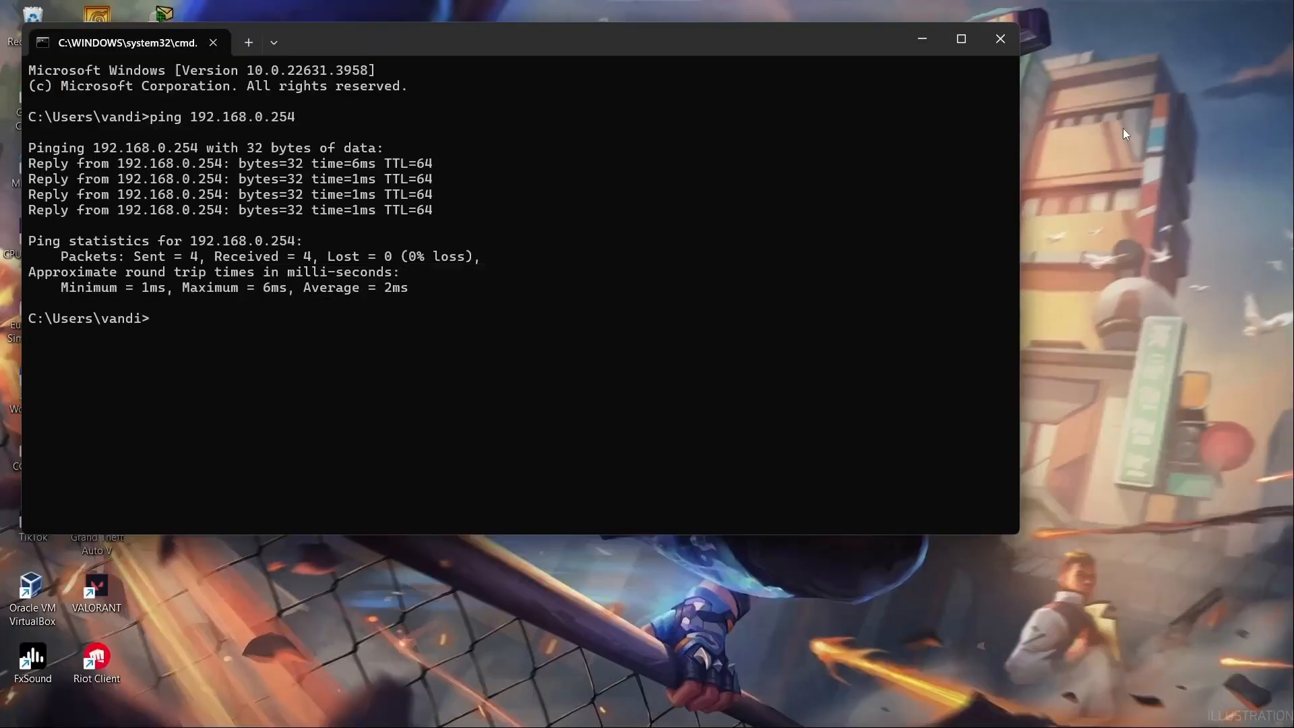
click(922, 38)
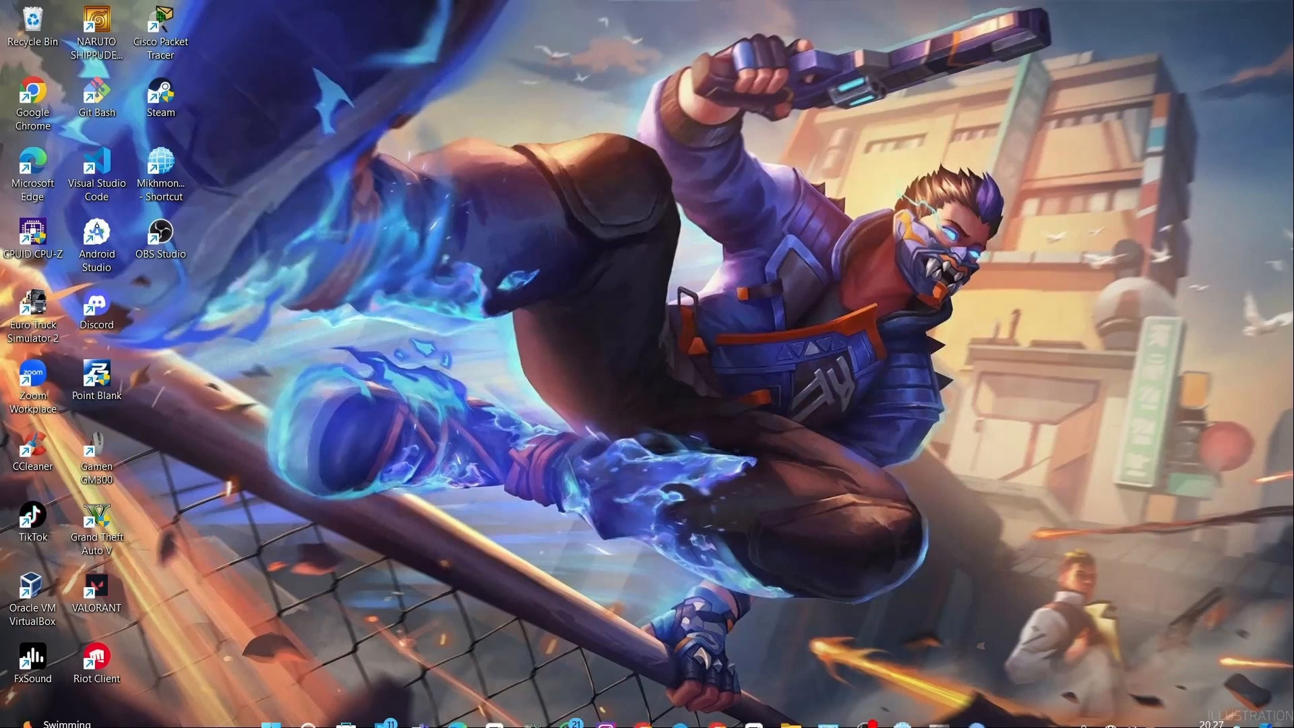
click(1115, 708)
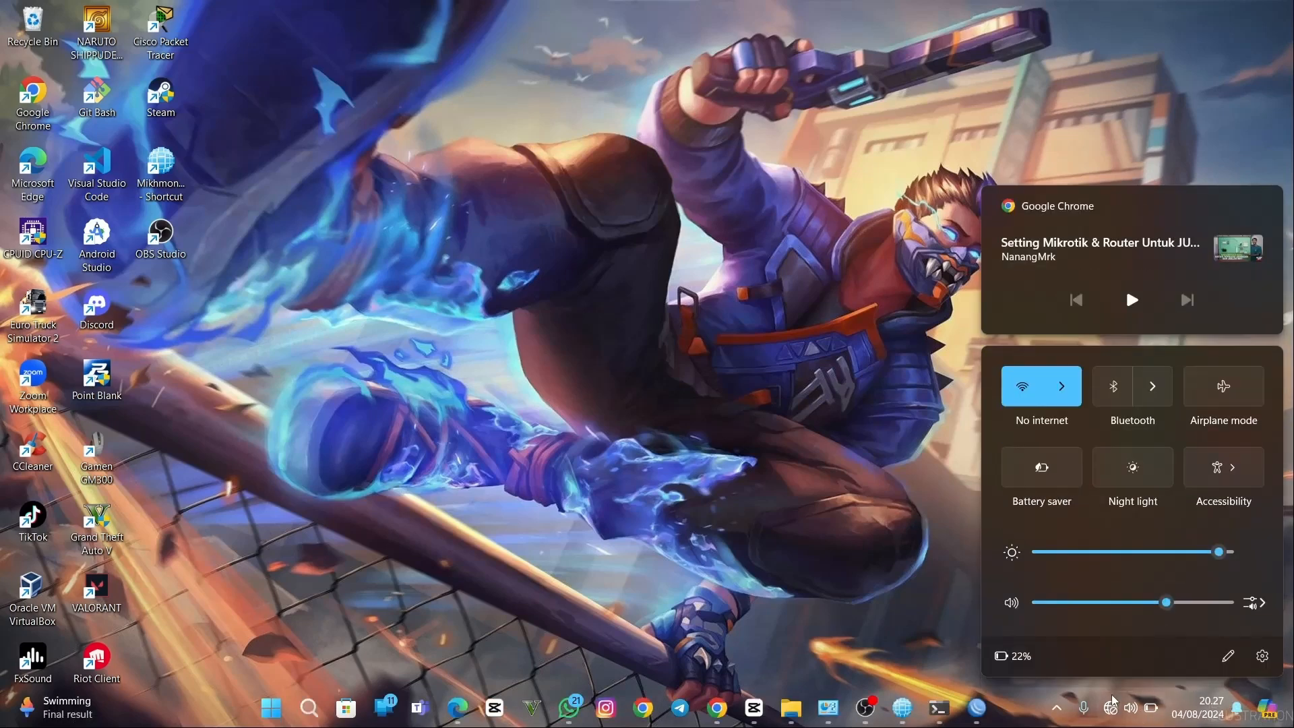
click(1073, 386)
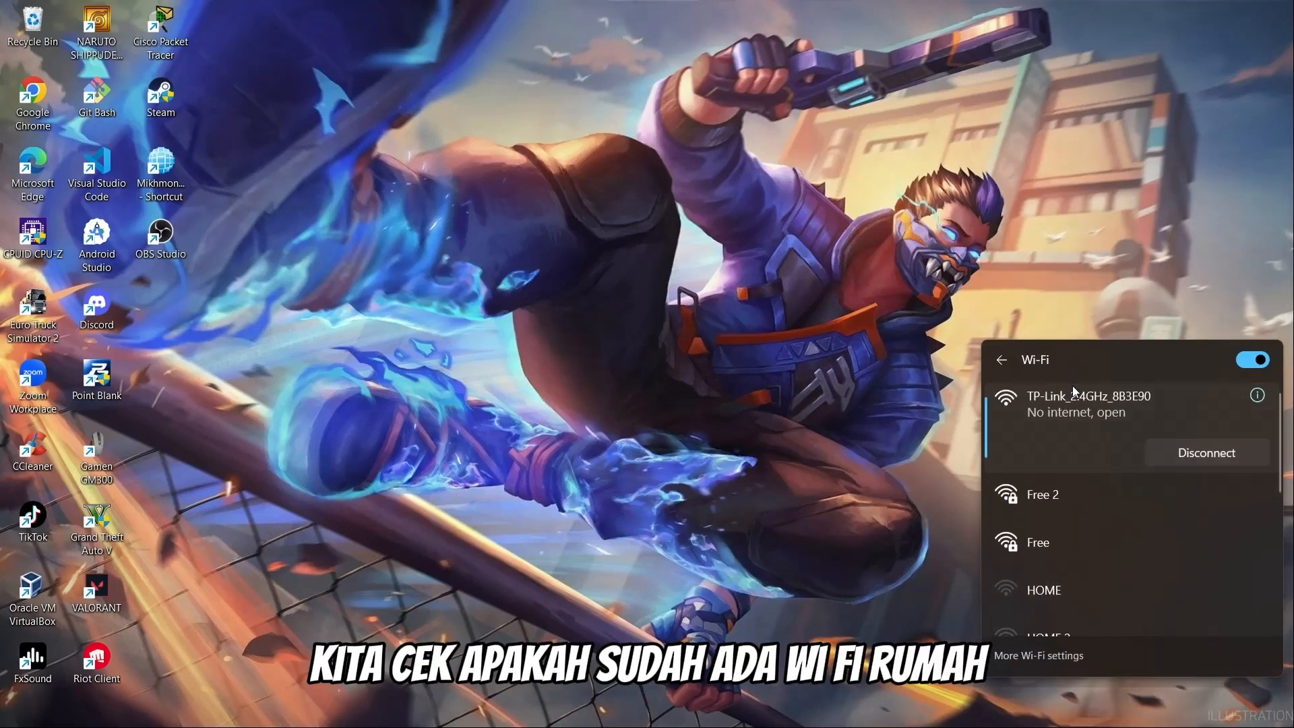
scroll(1171, 469, down, 1)
scroll(1161, 483, down, 5)
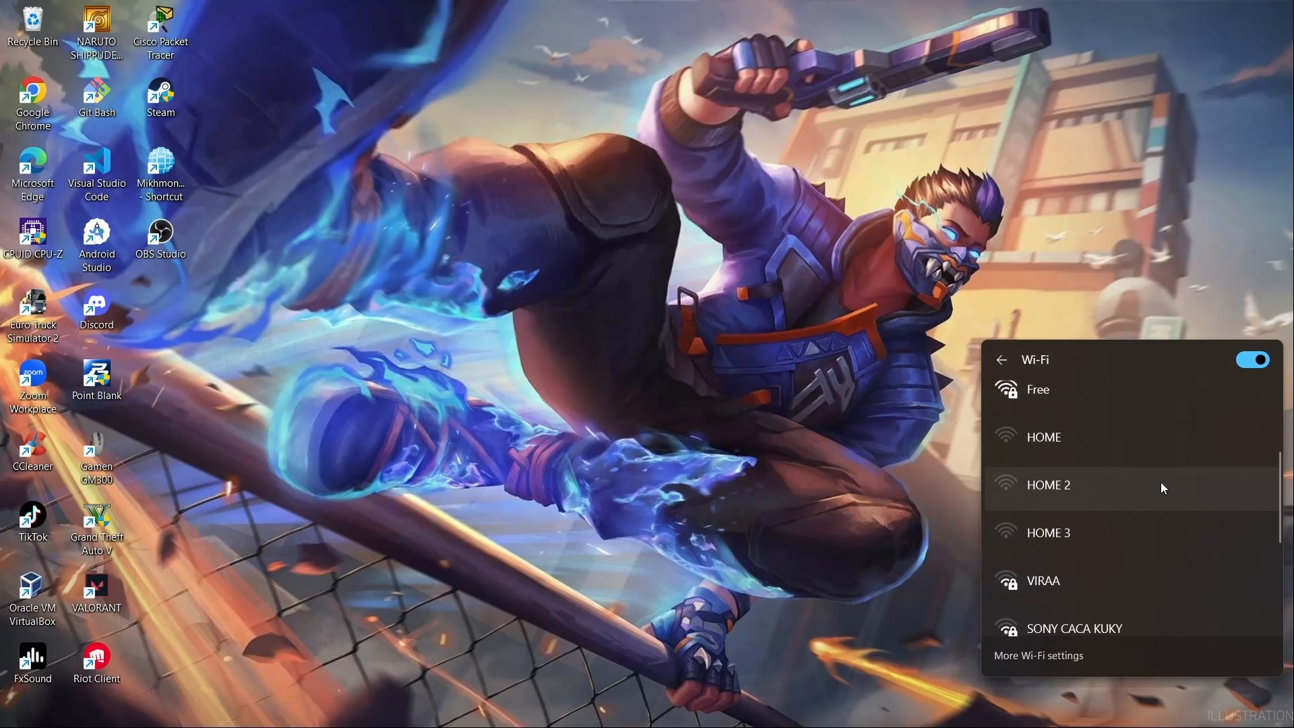
scroll(1157, 487, up, 6)
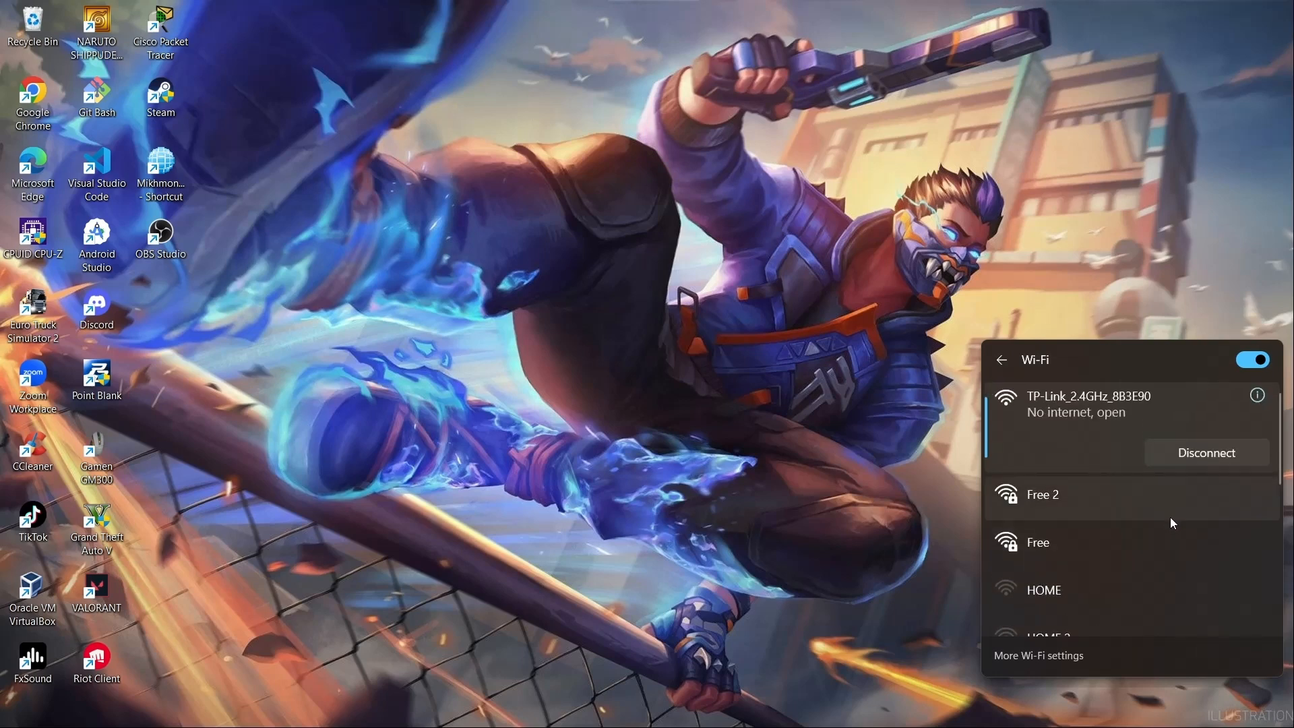
scroll(1081, 506, down, 1)
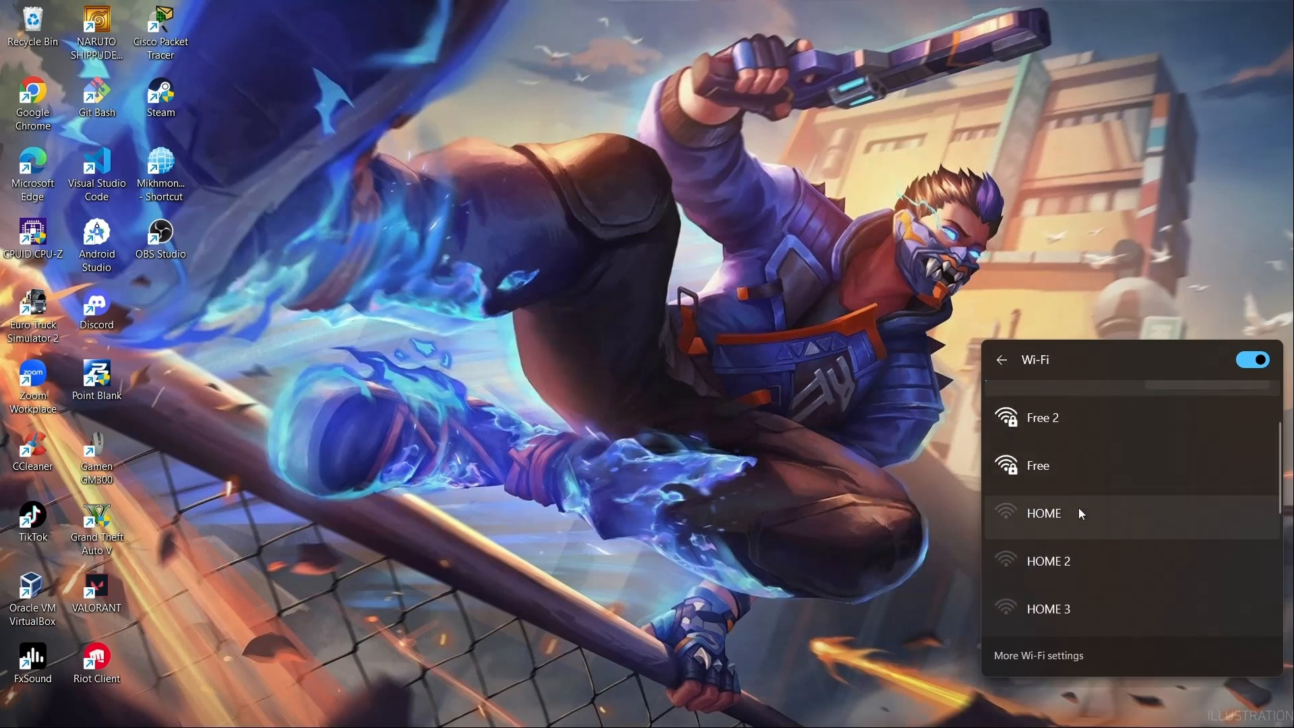
scroll(1078, 509, down, 2)
scroll(1078, 511, up, 3)
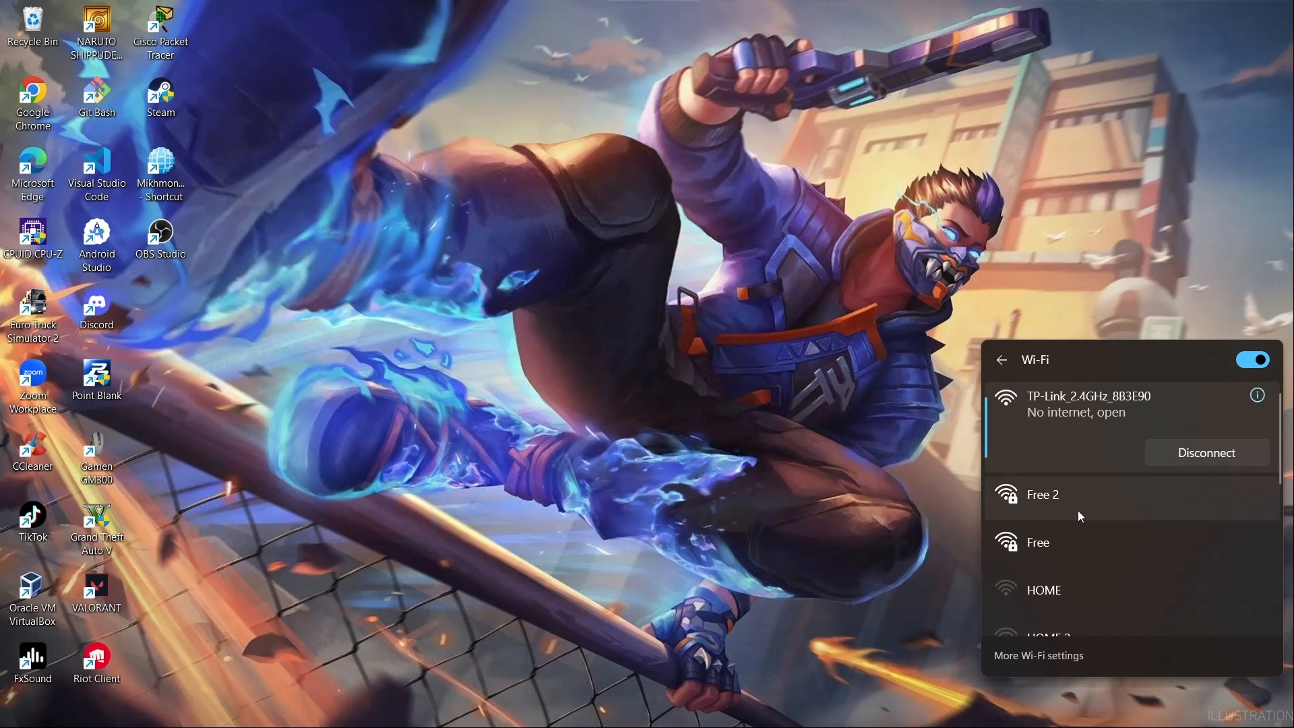
scroll(1077, 511, down, 3)
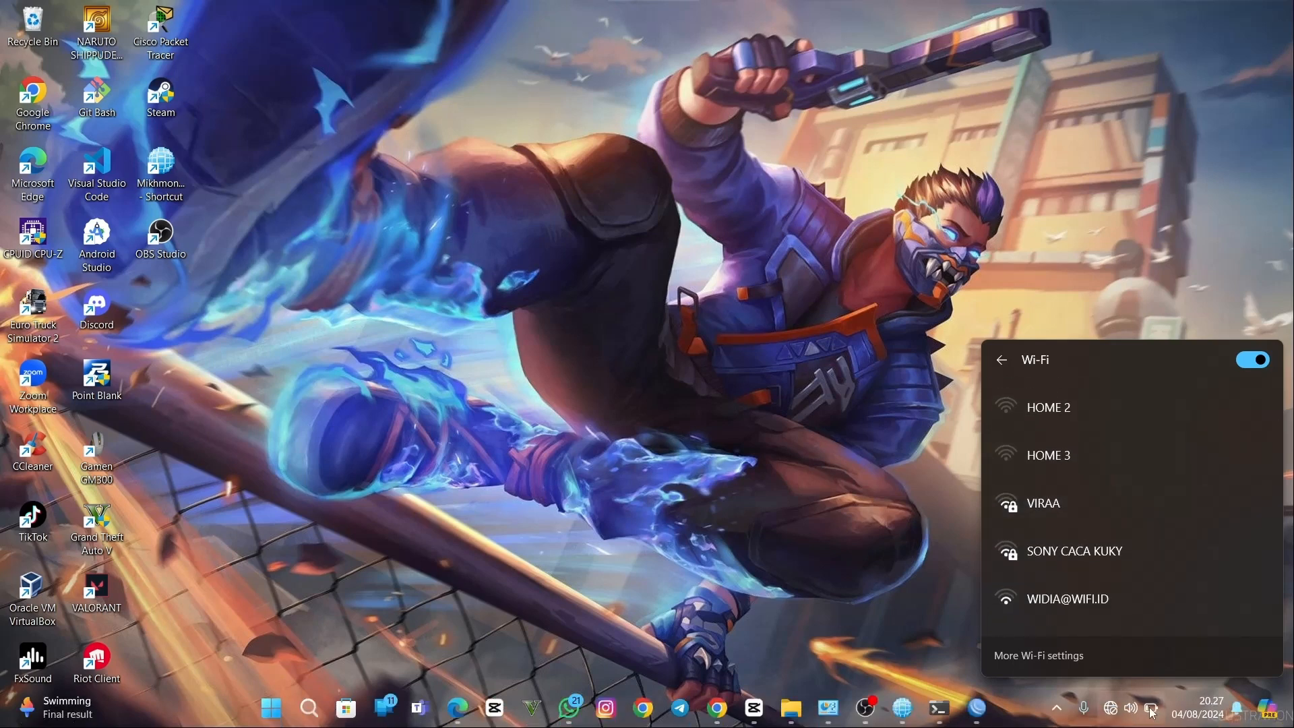
scroll(1063, 510, up, 3)
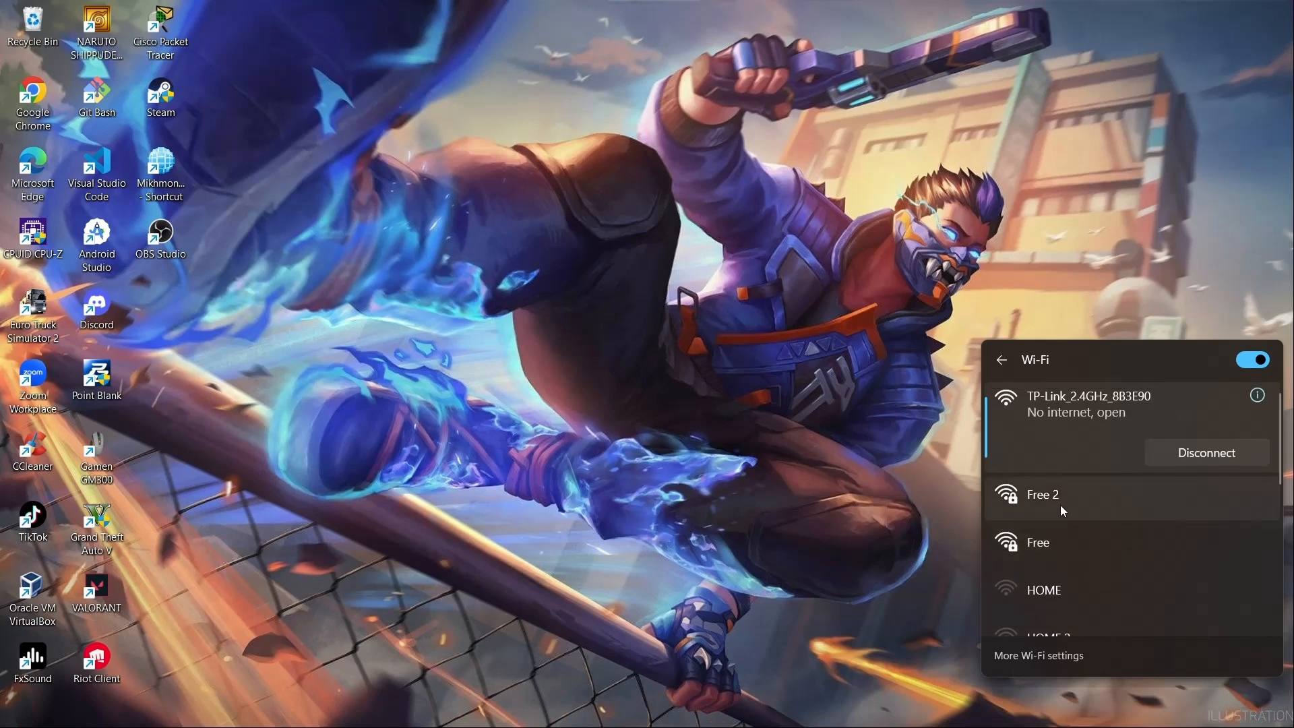
click(849, 476)
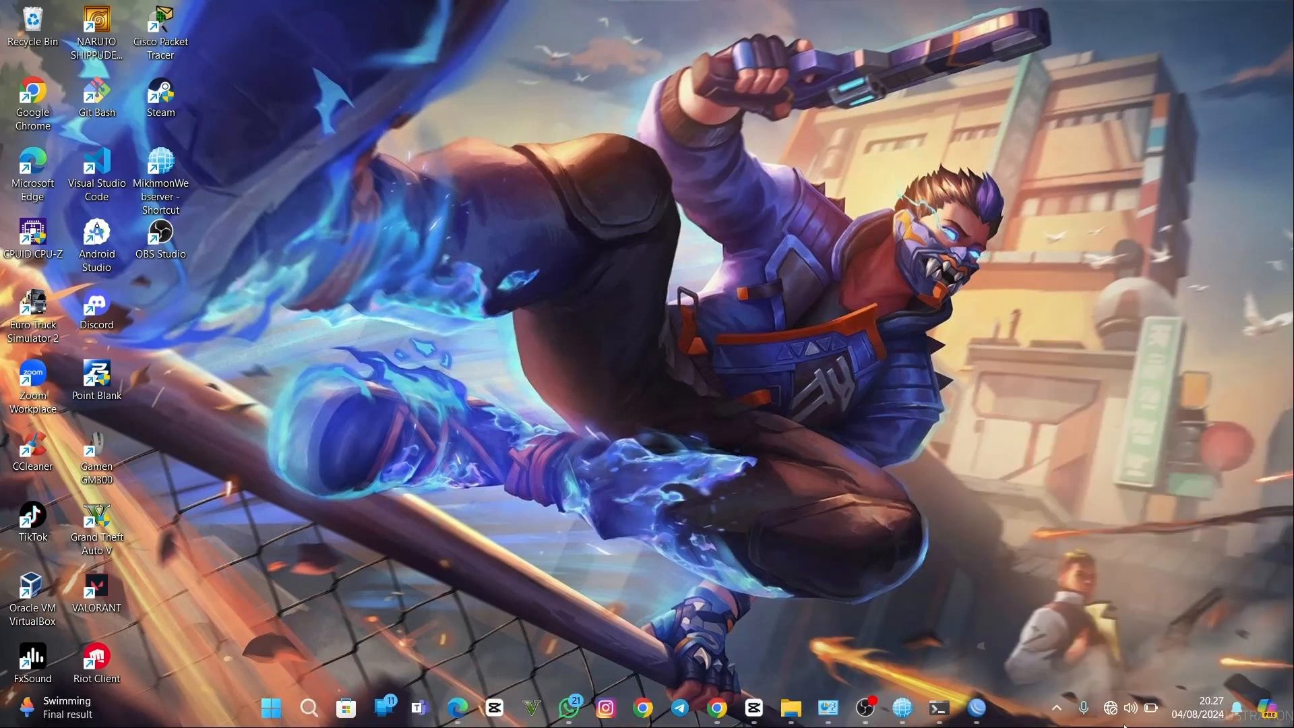
Step: Recheck the Wi-Fi network list, then return to the TP-Link setup wizard in Chrome
click(1111, 707)
click(1068, 384)
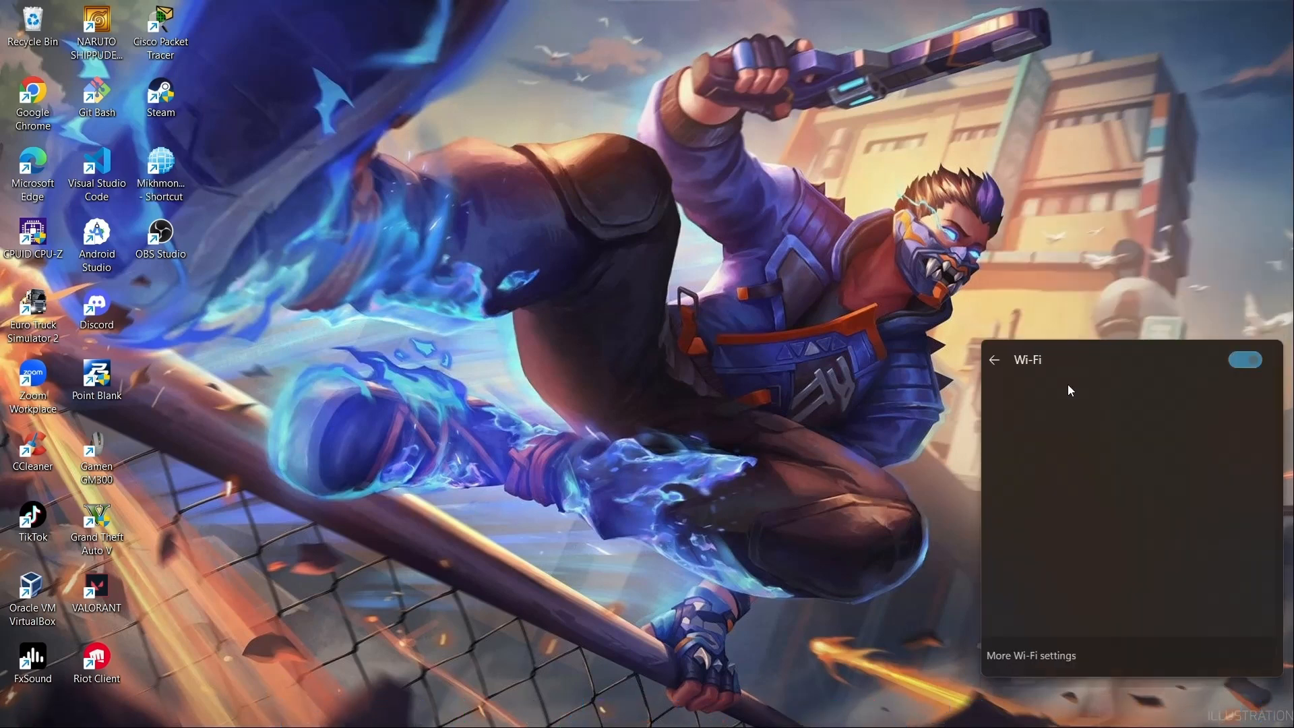
scroll(1069, 428, down, 6)
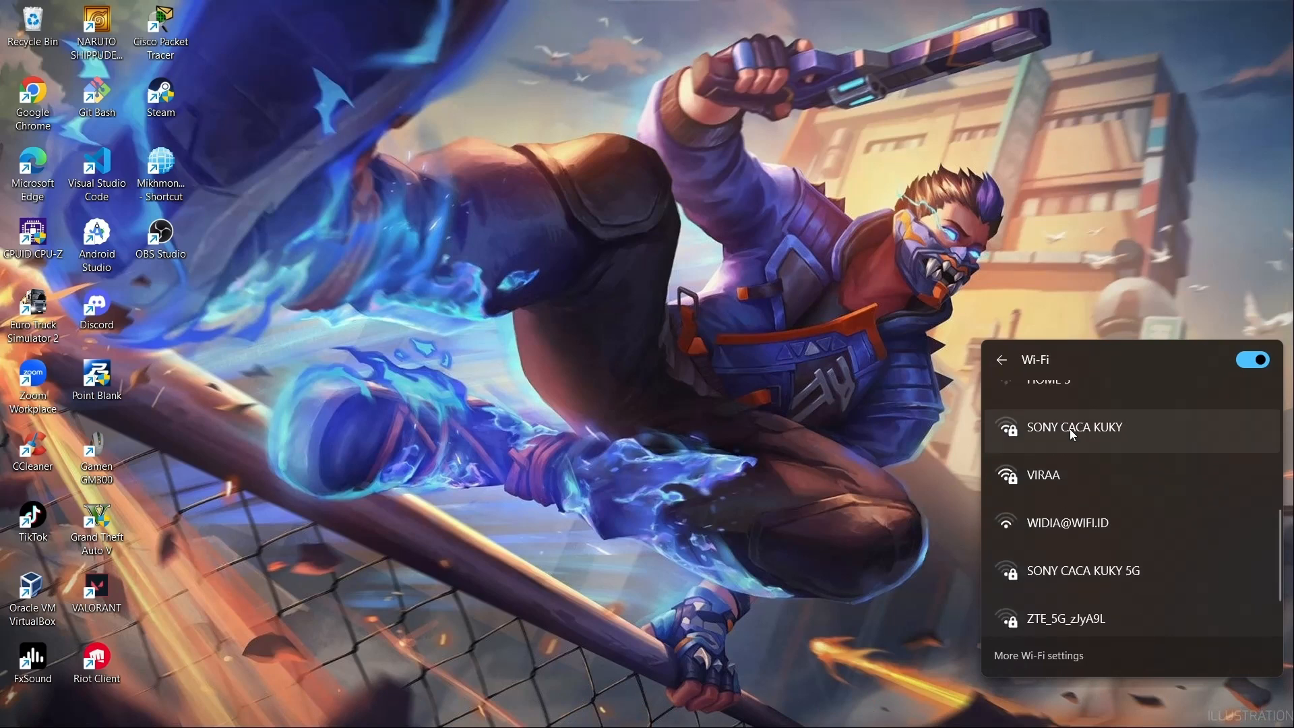
scroll(1071, 432, up, 6)
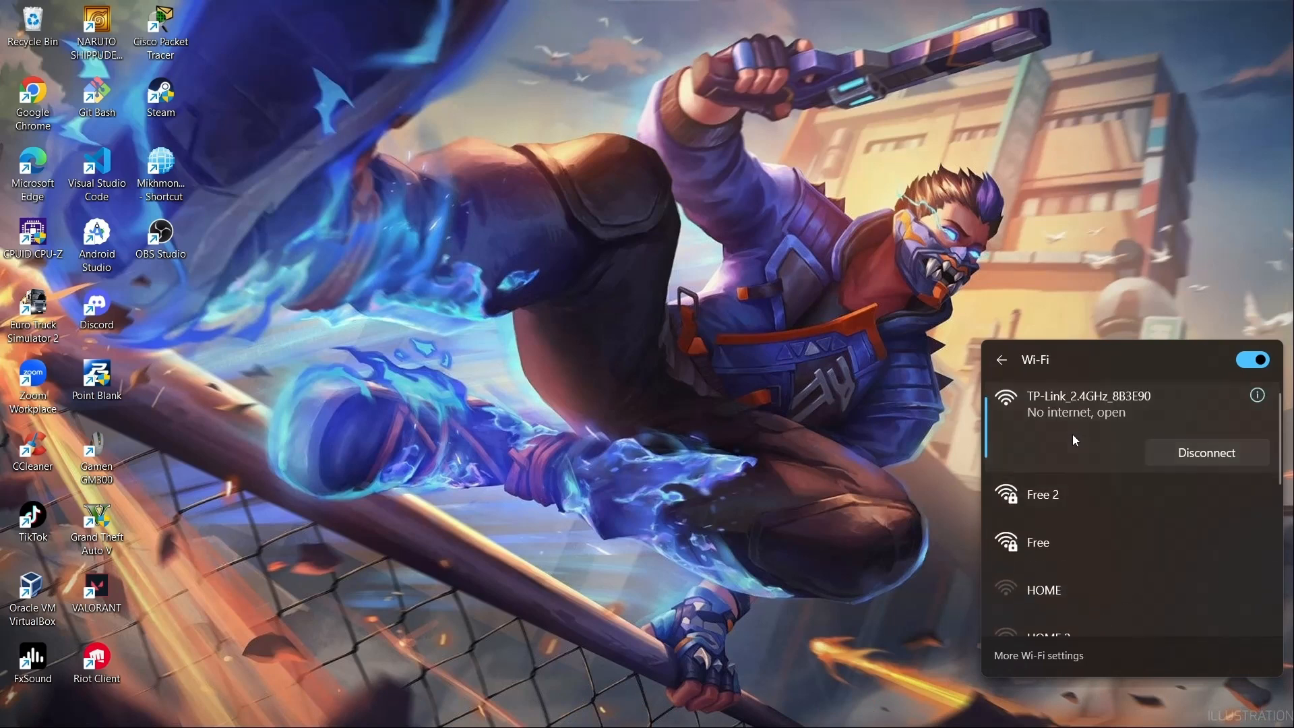
mouse_move(717, 707)
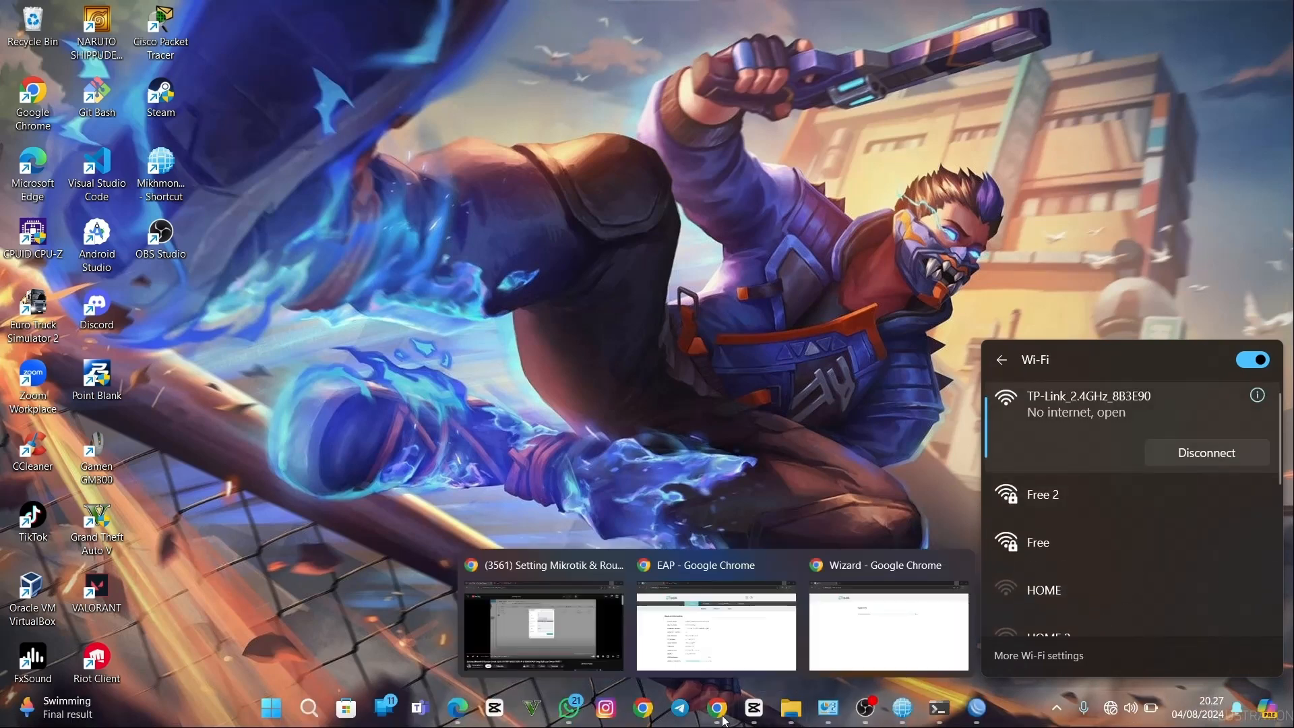
click(869, 638)
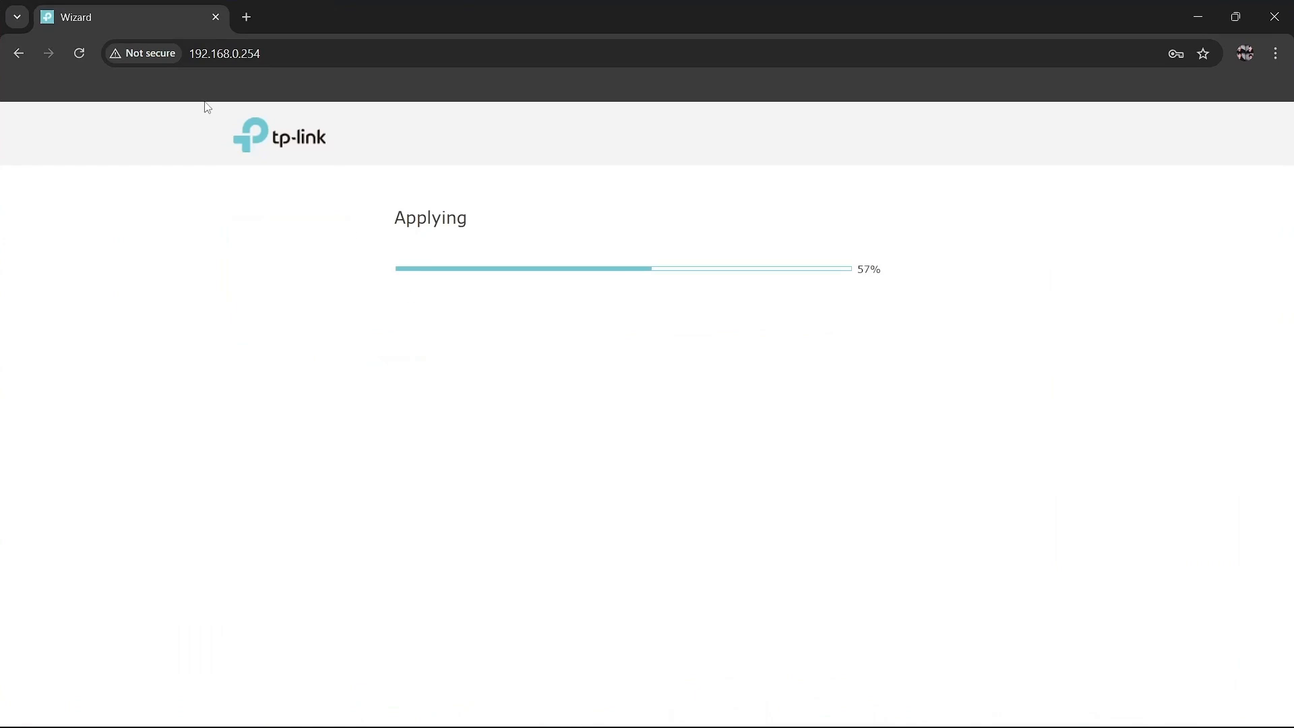
Step: Reload the wizard page and check the nearby Wi-Fi networks from the desktop
click(79, 52)
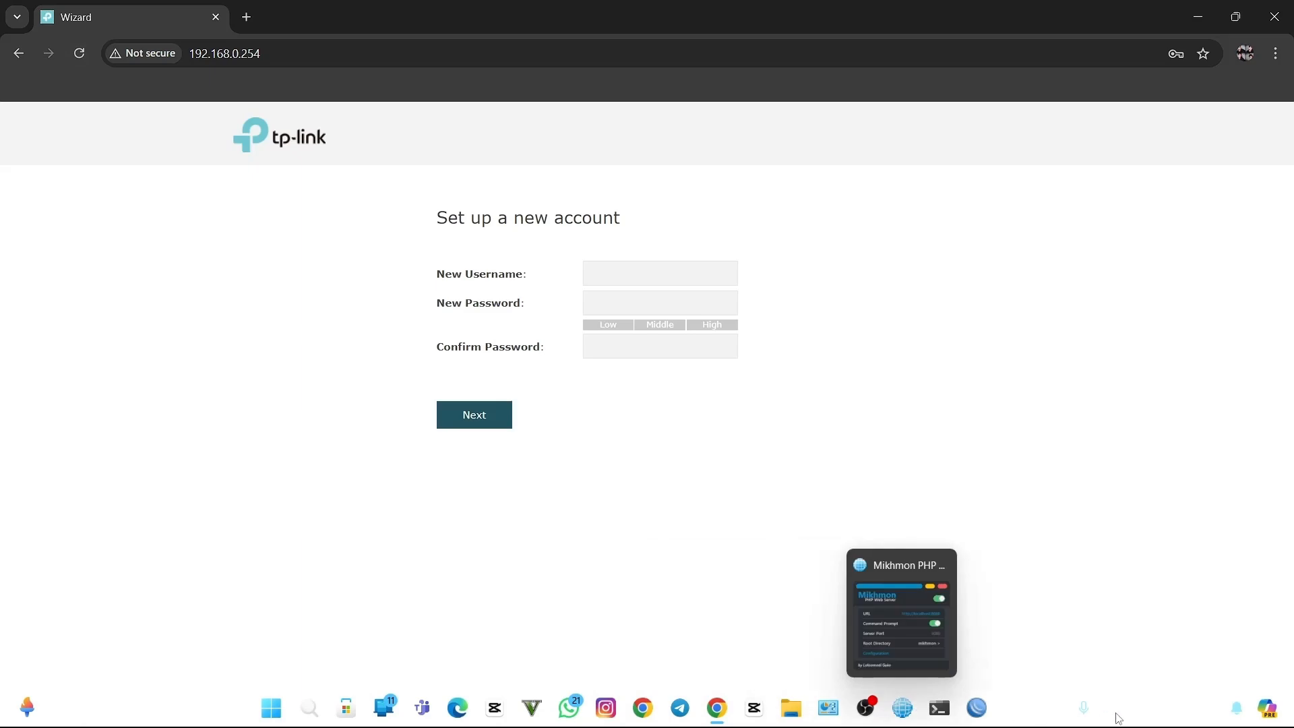
click(1198, 16)
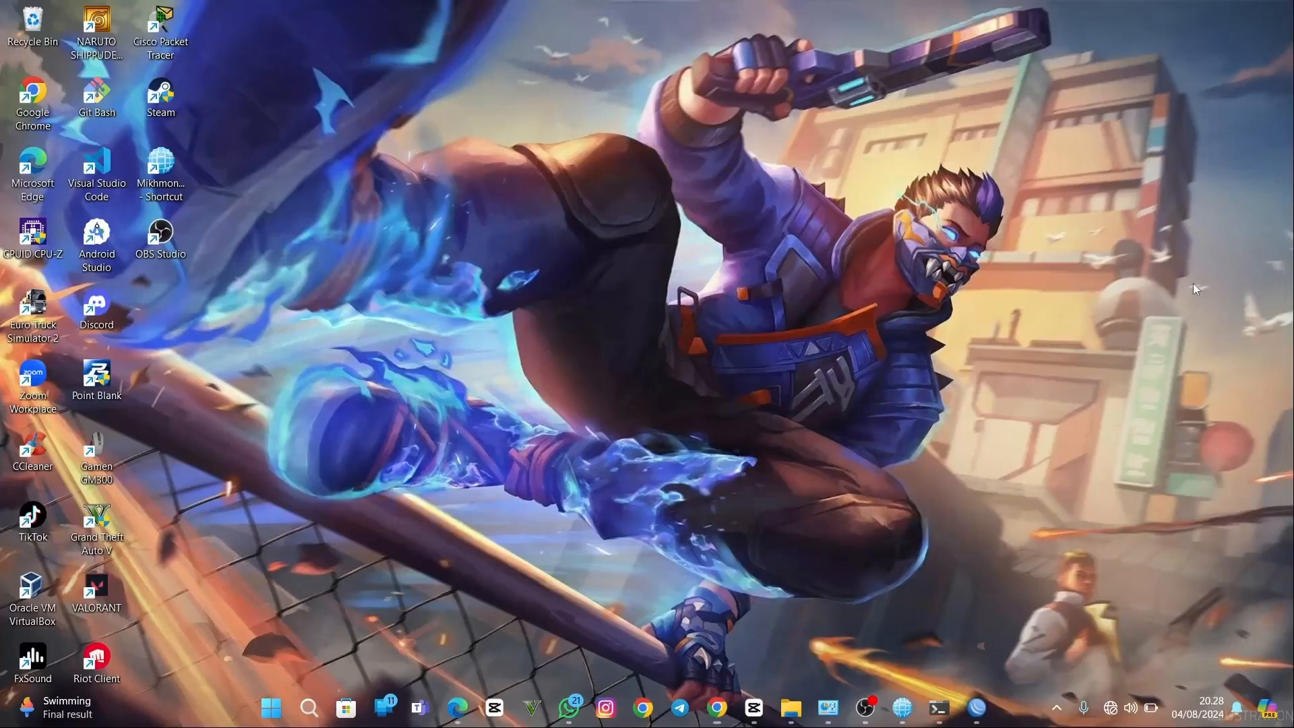
click(1115, 706)
click(1062, 385)
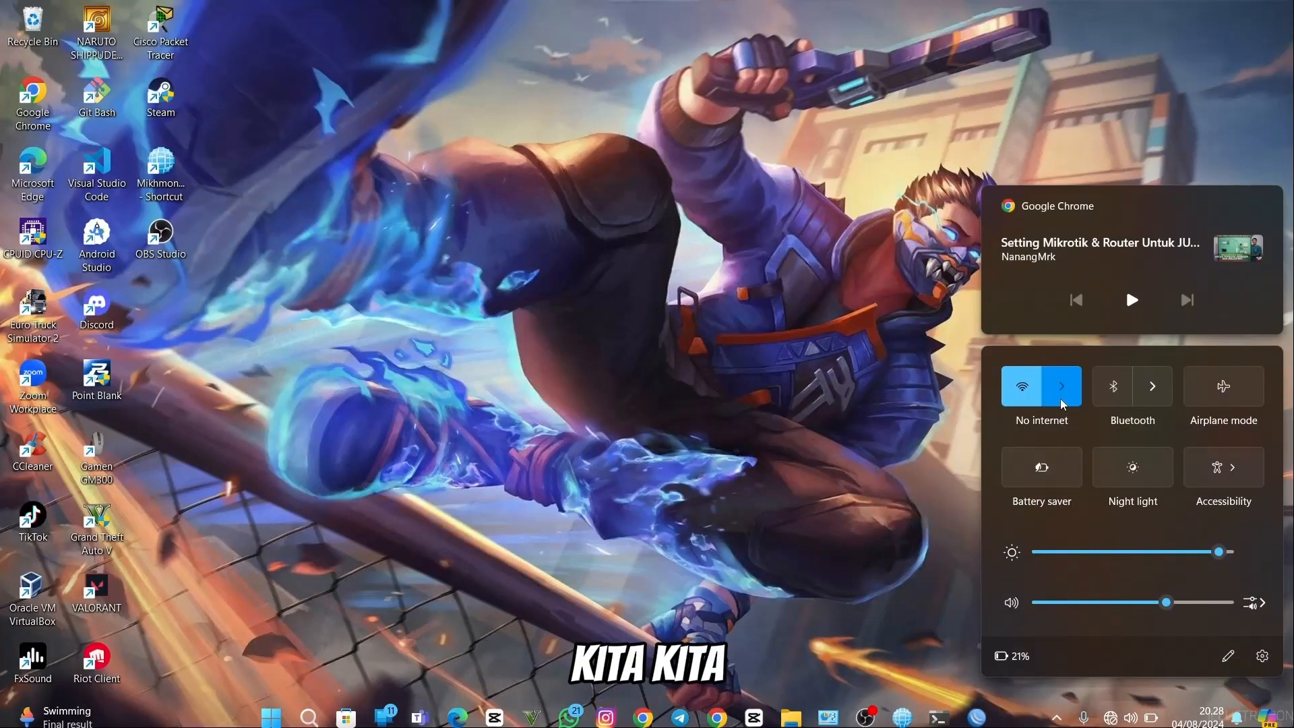
scroll(1065, 435, down, 3)
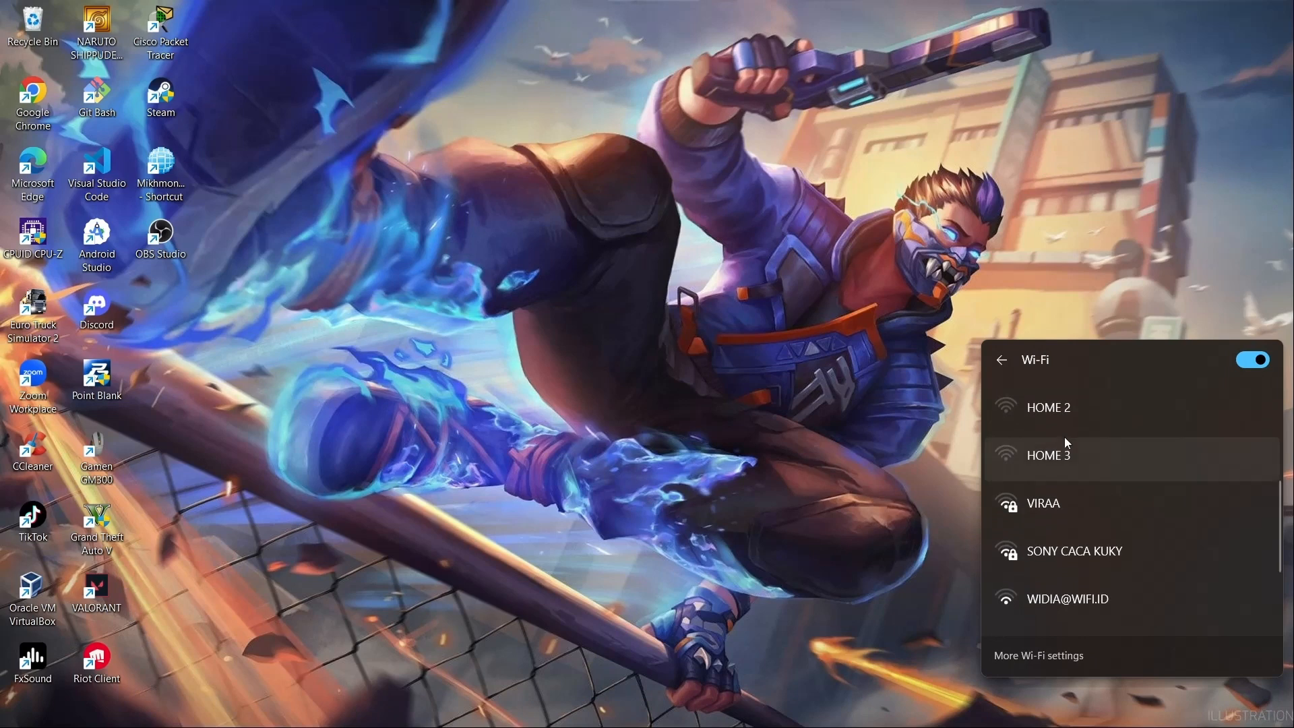
scroll(1065, 436, up, 3)
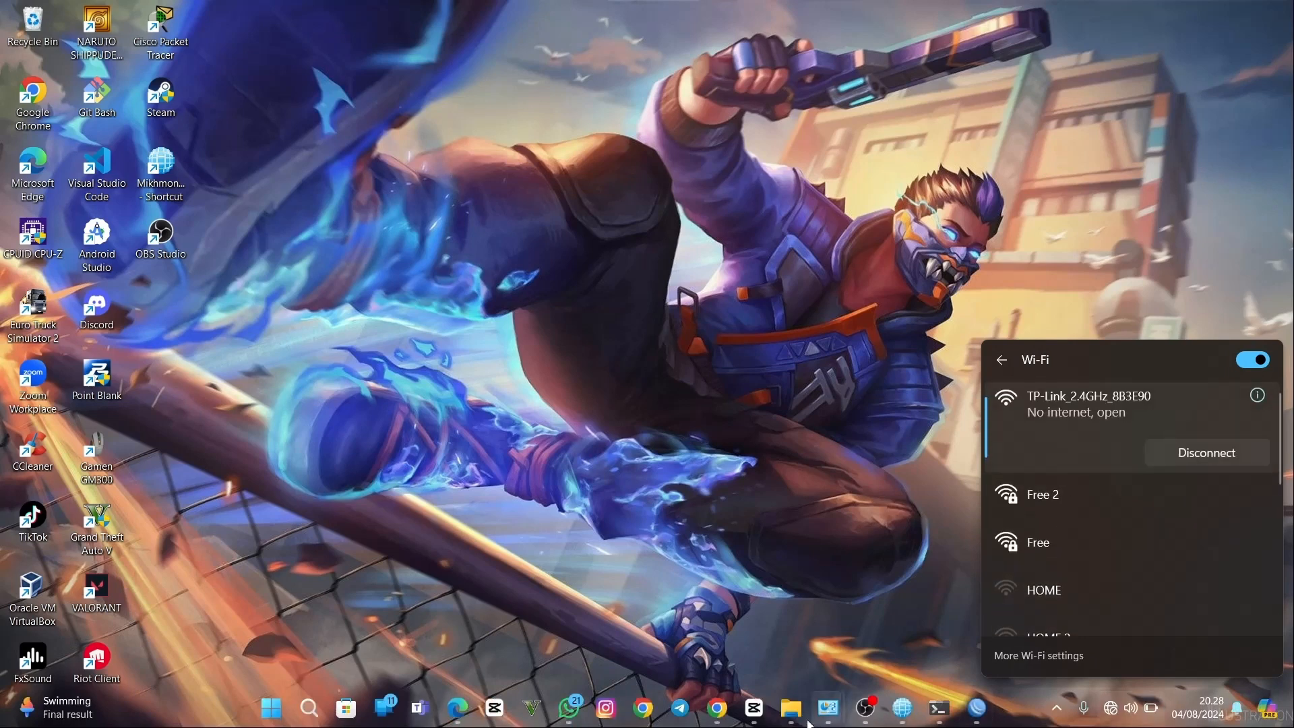
Step: Return to the setup wizard in Chrome and reload it to show the new account form
click(717, 707)
click(825, 647)
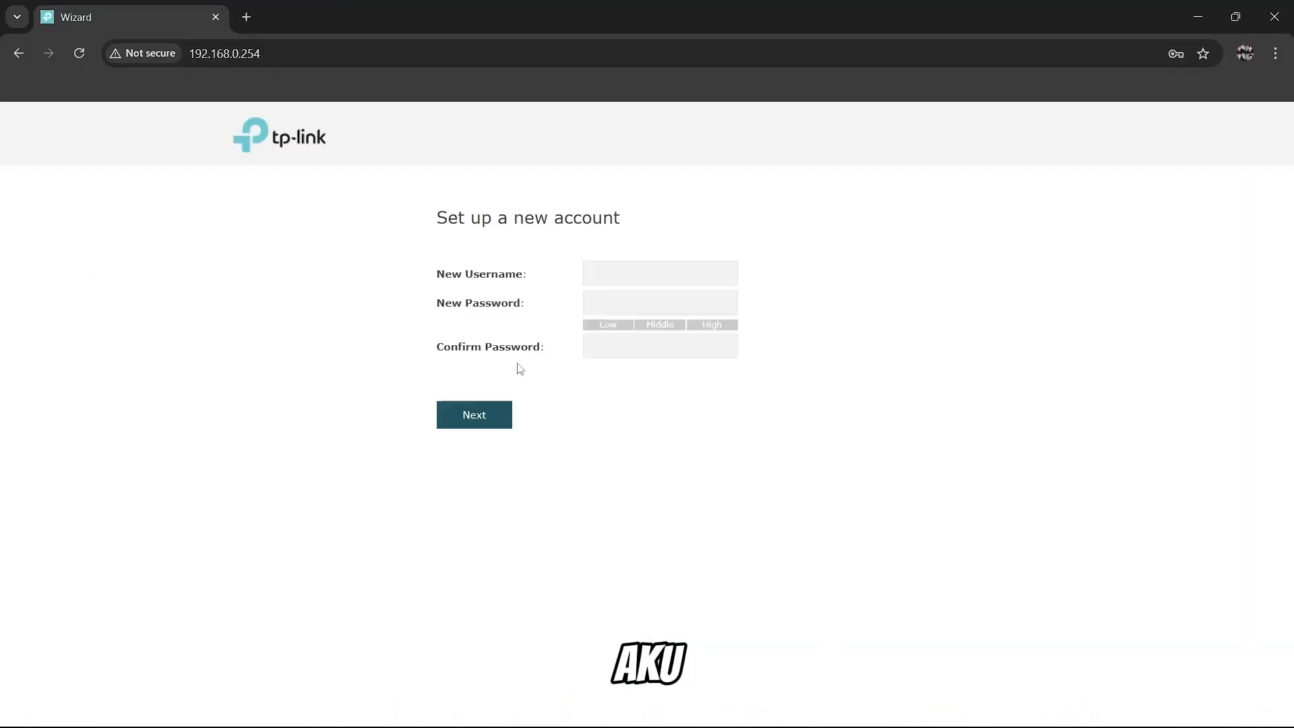
click(634, 266)
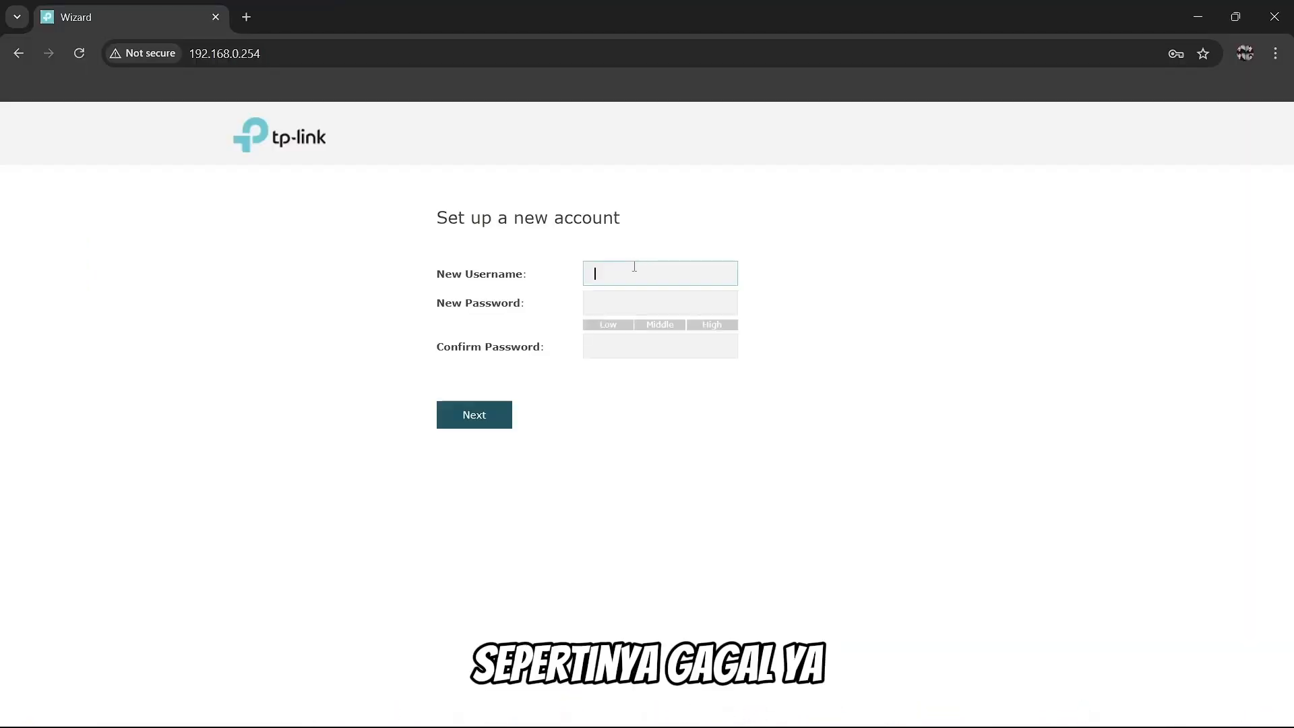
click(67, 53)
Step: Re-run the previous ping to the access point in the command prompt
mouse_move(928, 723)
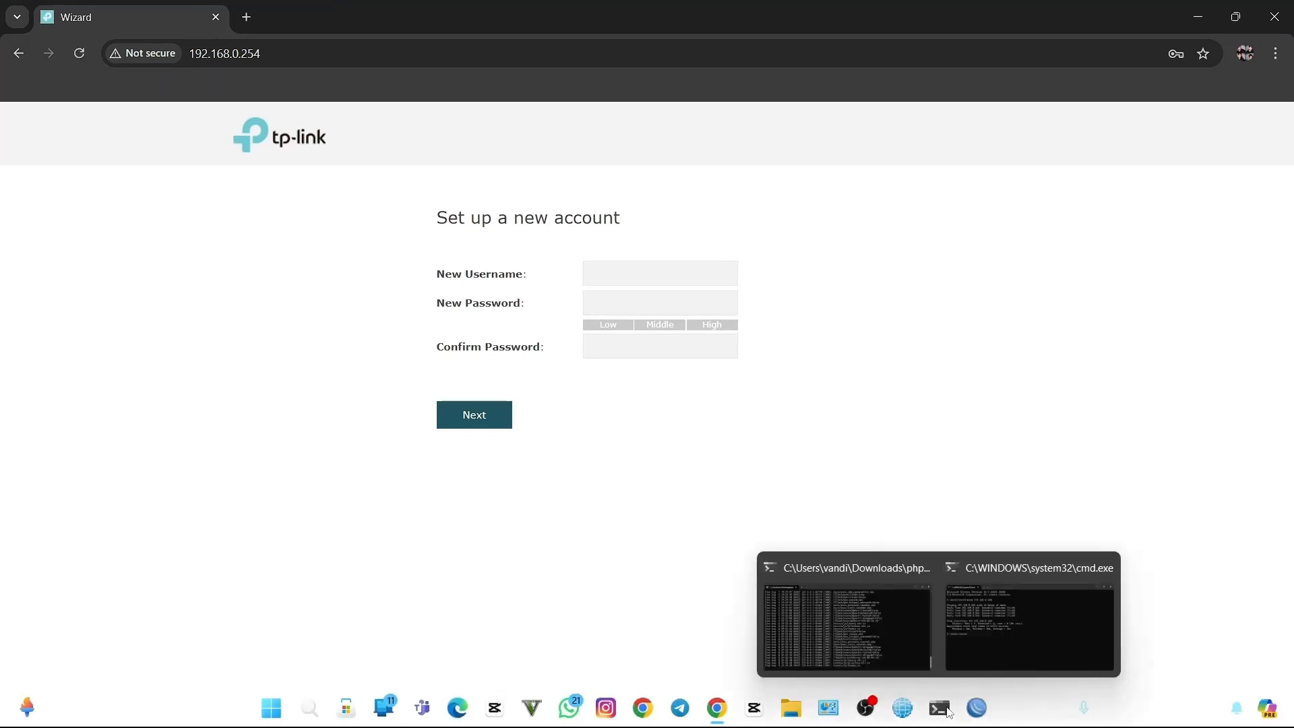
click(974, 632)
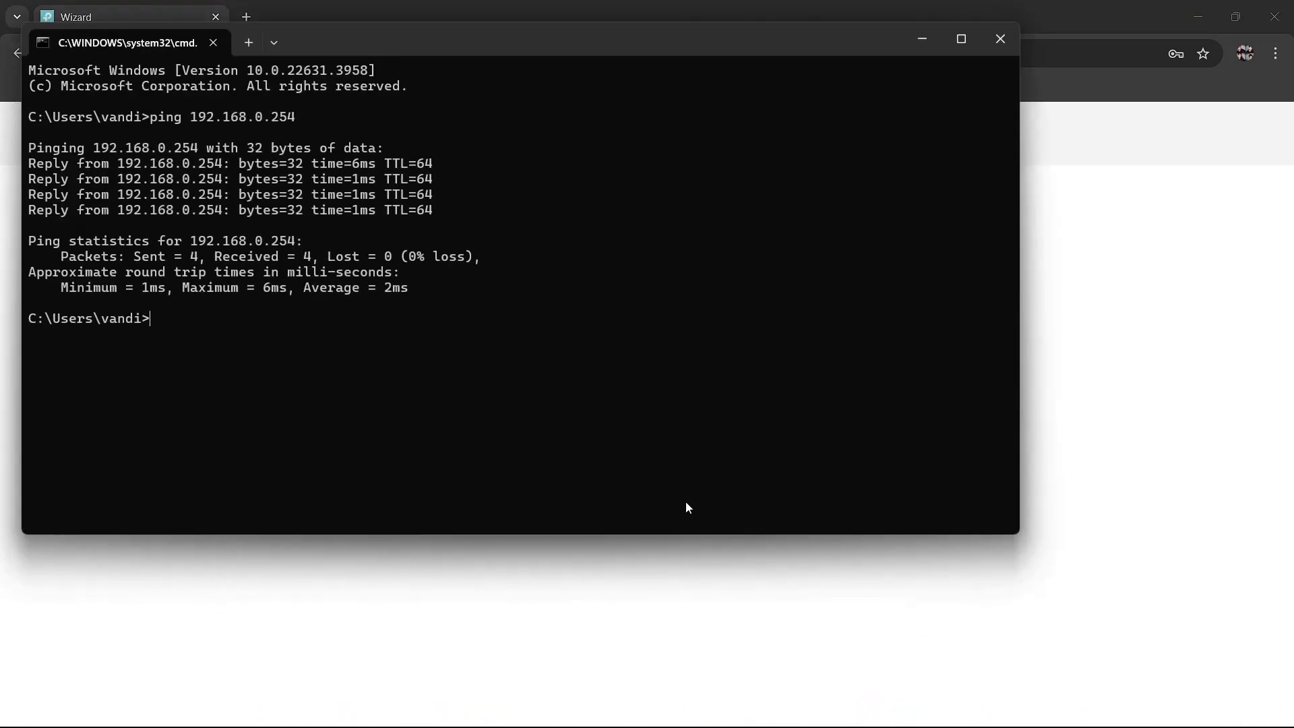
key(Up)
key(Return)
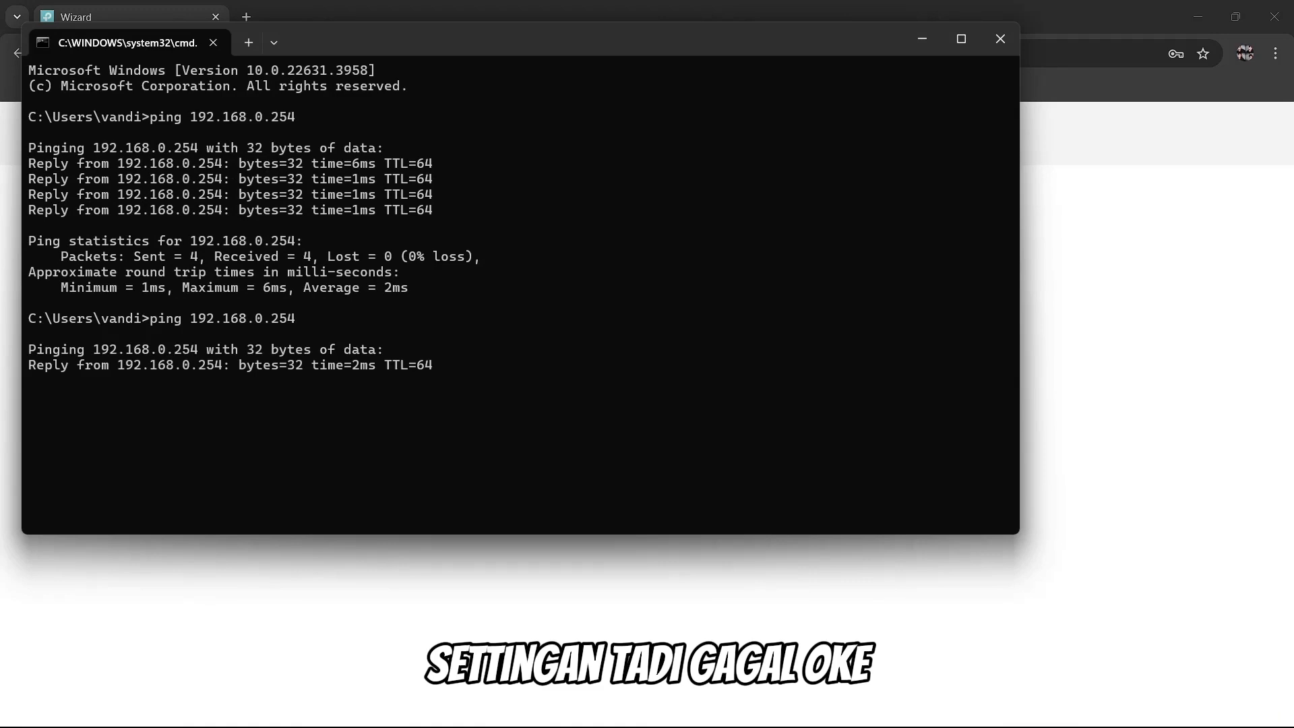
click(922, 38)
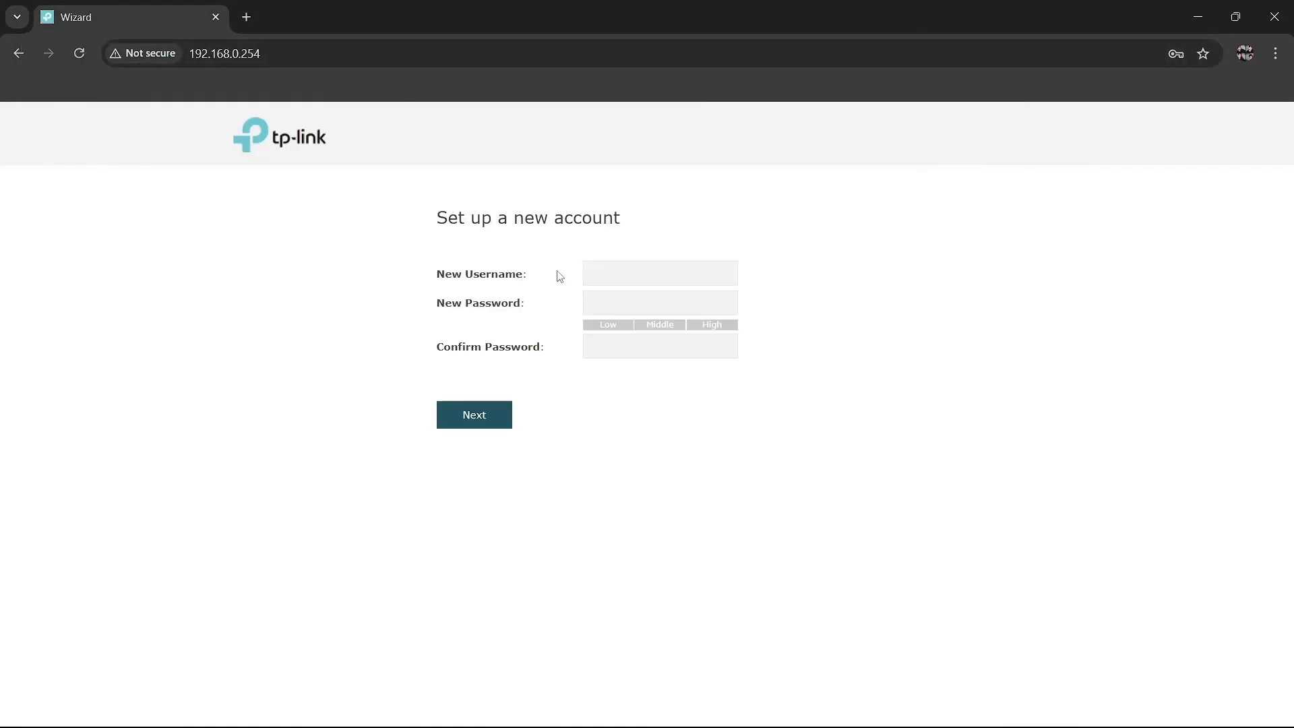
Step: Create the new account with username admin and a confirmed password, then continue
click(615, 265)
text(admin)
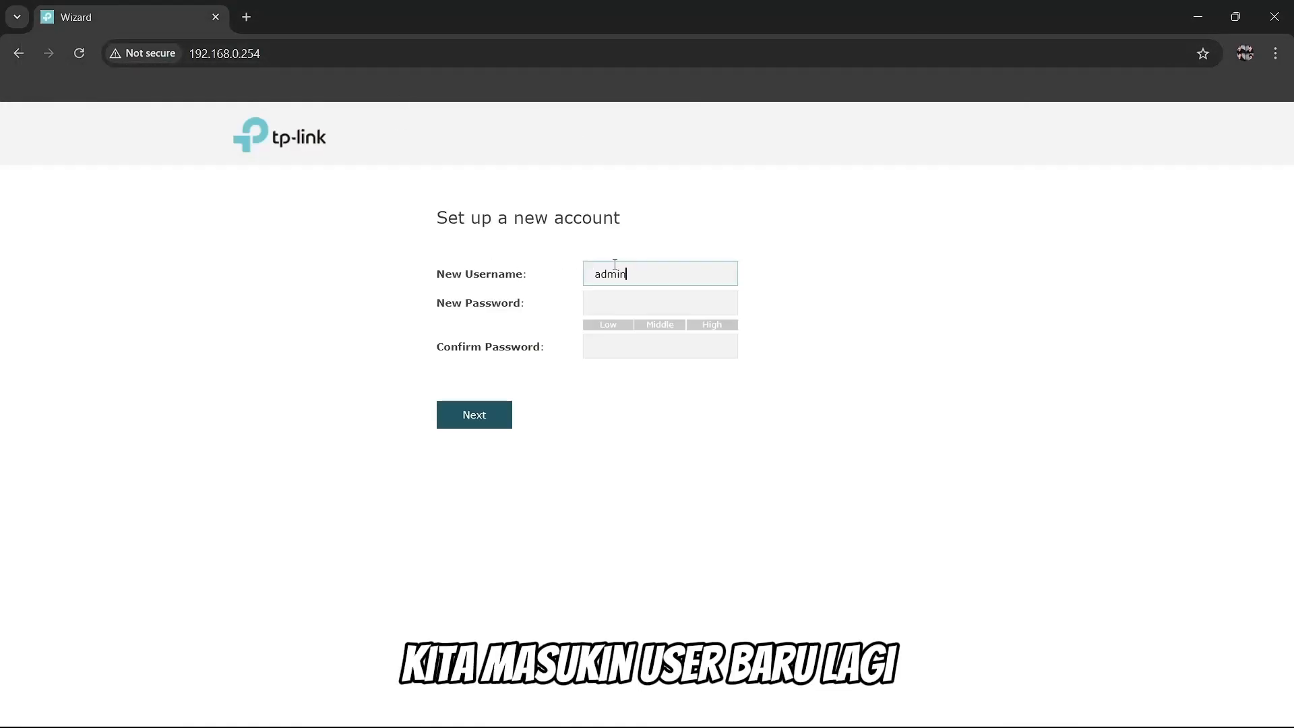
key(Tab)
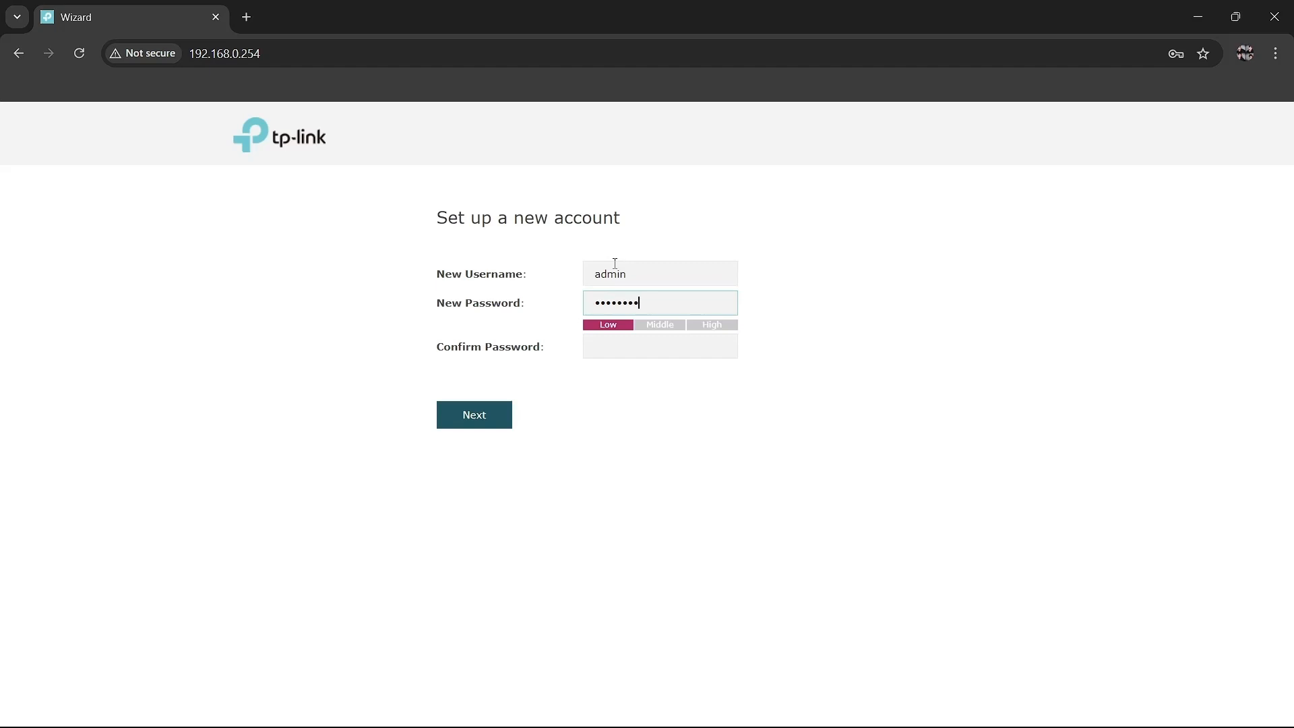
click(628, 351)
text(ad)
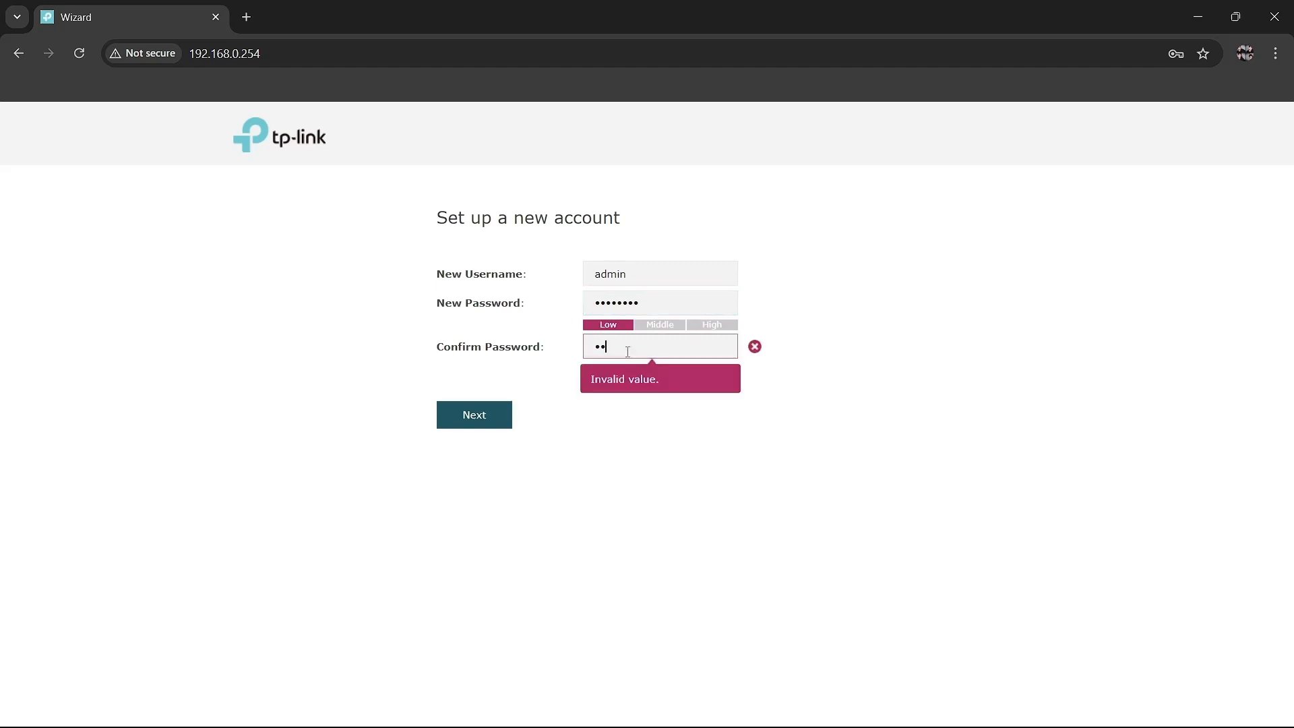
key(BackSpace)
click(465, 409)
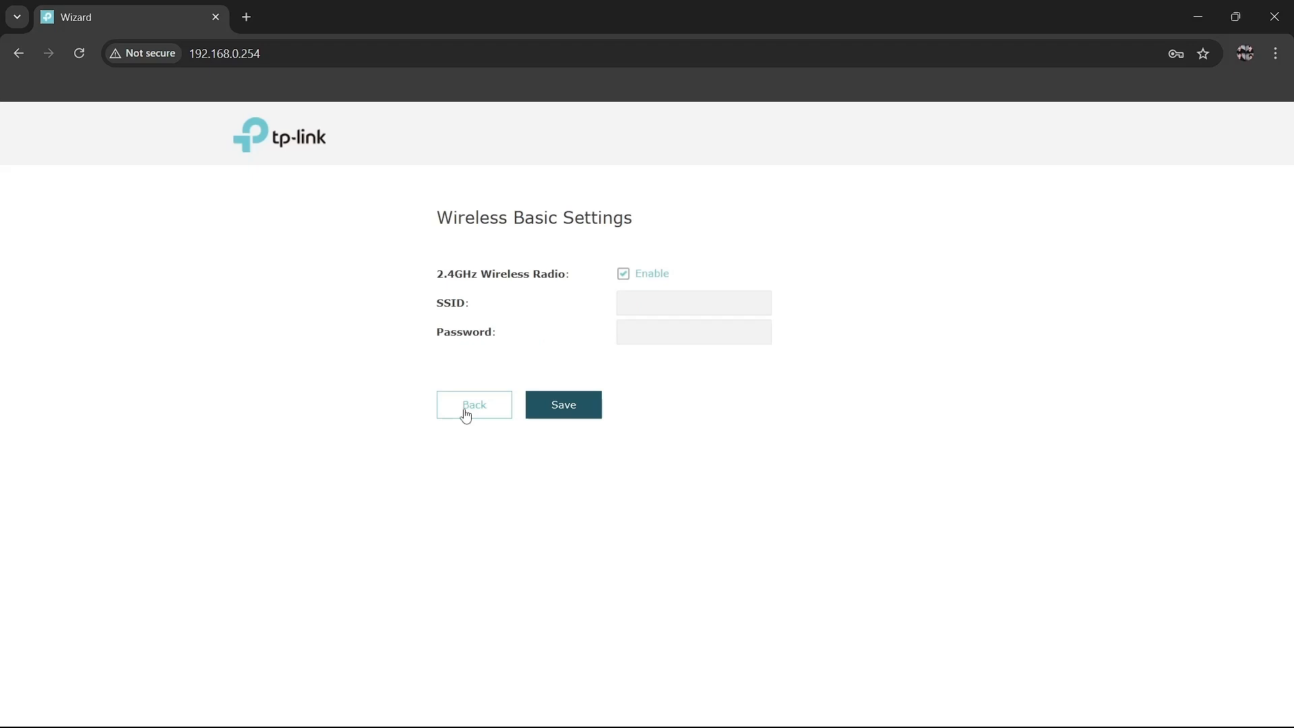
Step: Set the 2.4GHz SSID to Rumah with its Wi-Fi password and save
click(659, 308)
text(Rumah)
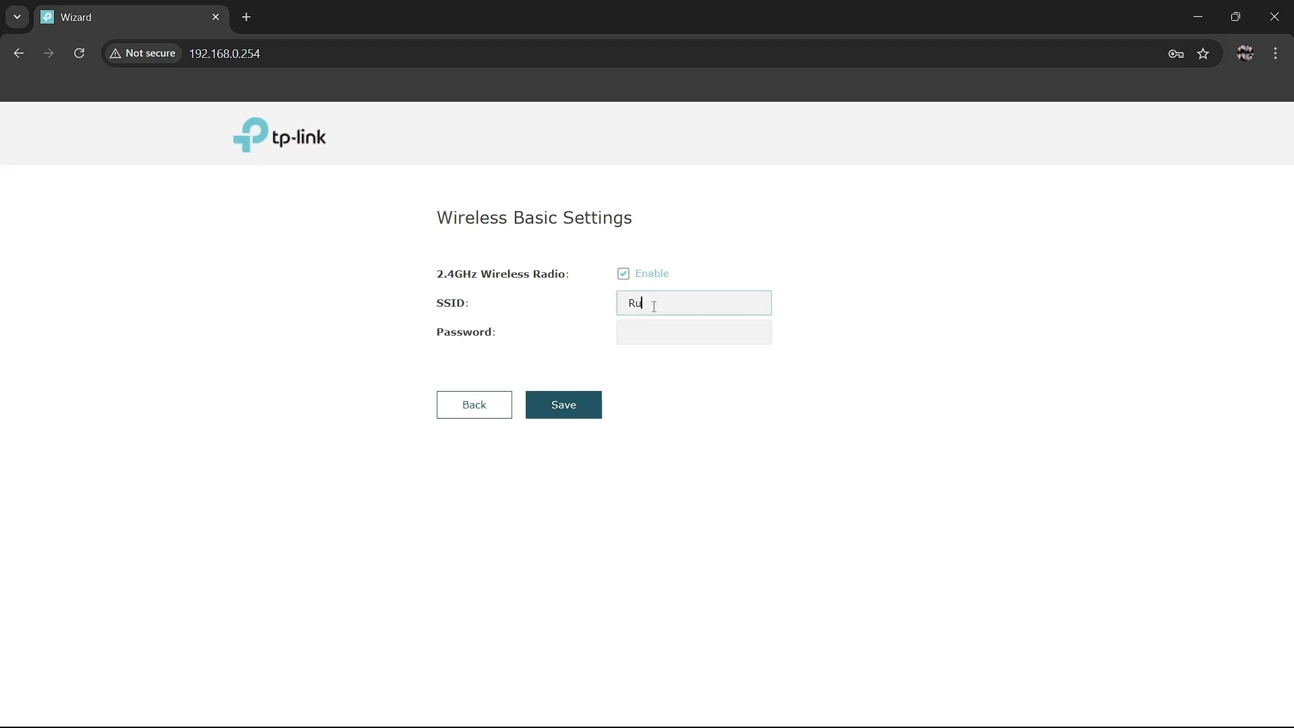
key(Tab)
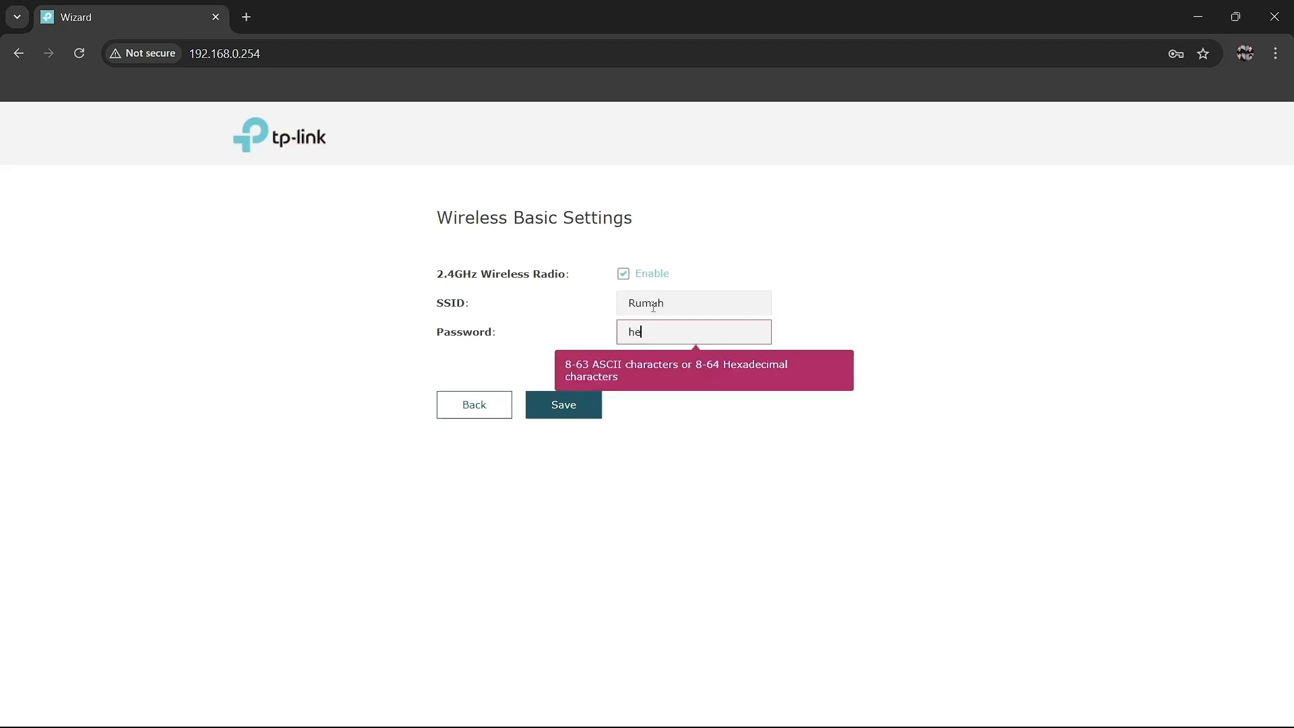
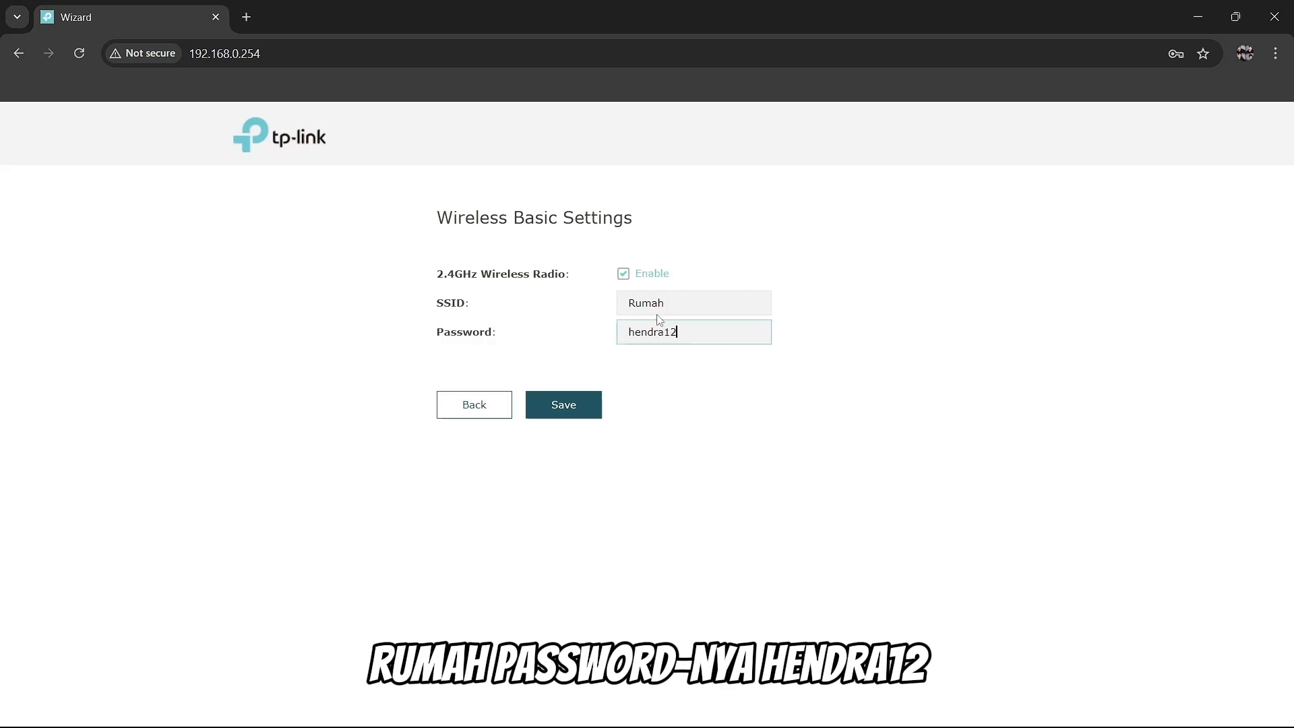
click(555, 412)
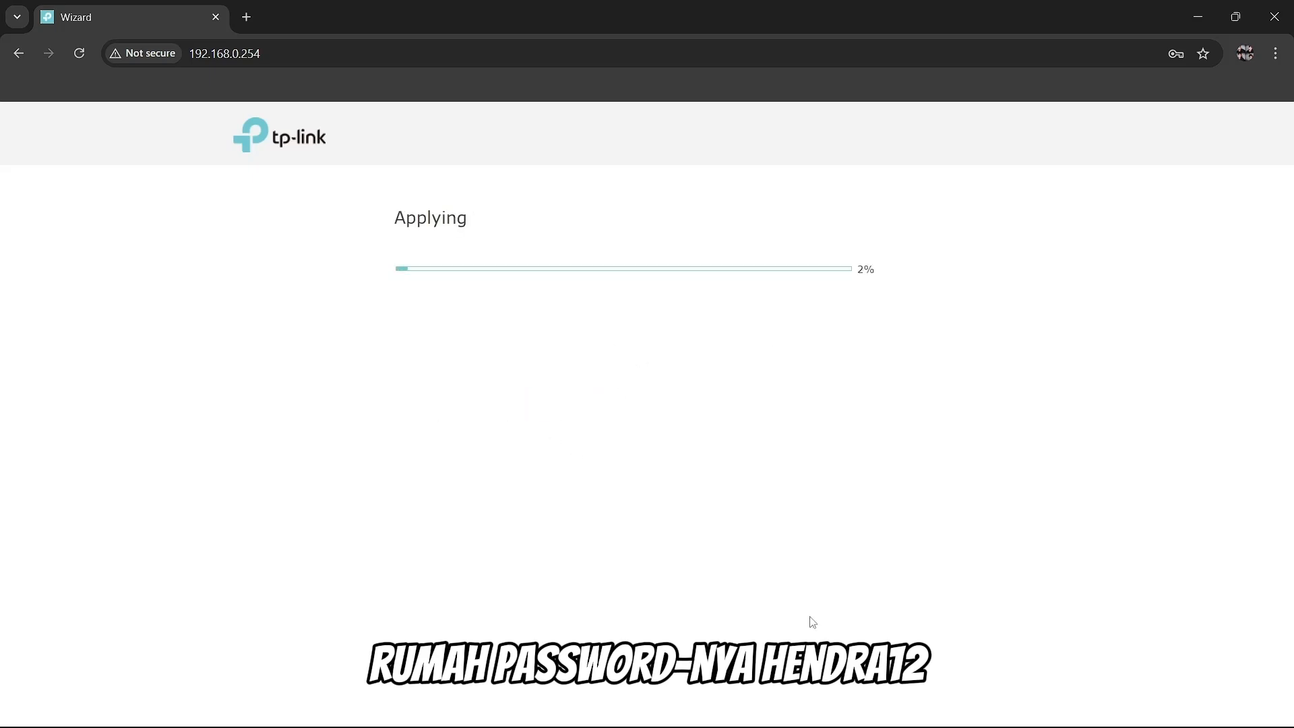
Step: Start a continuous ping -t to the access point in the command prompt
mouse_move(947, 712)
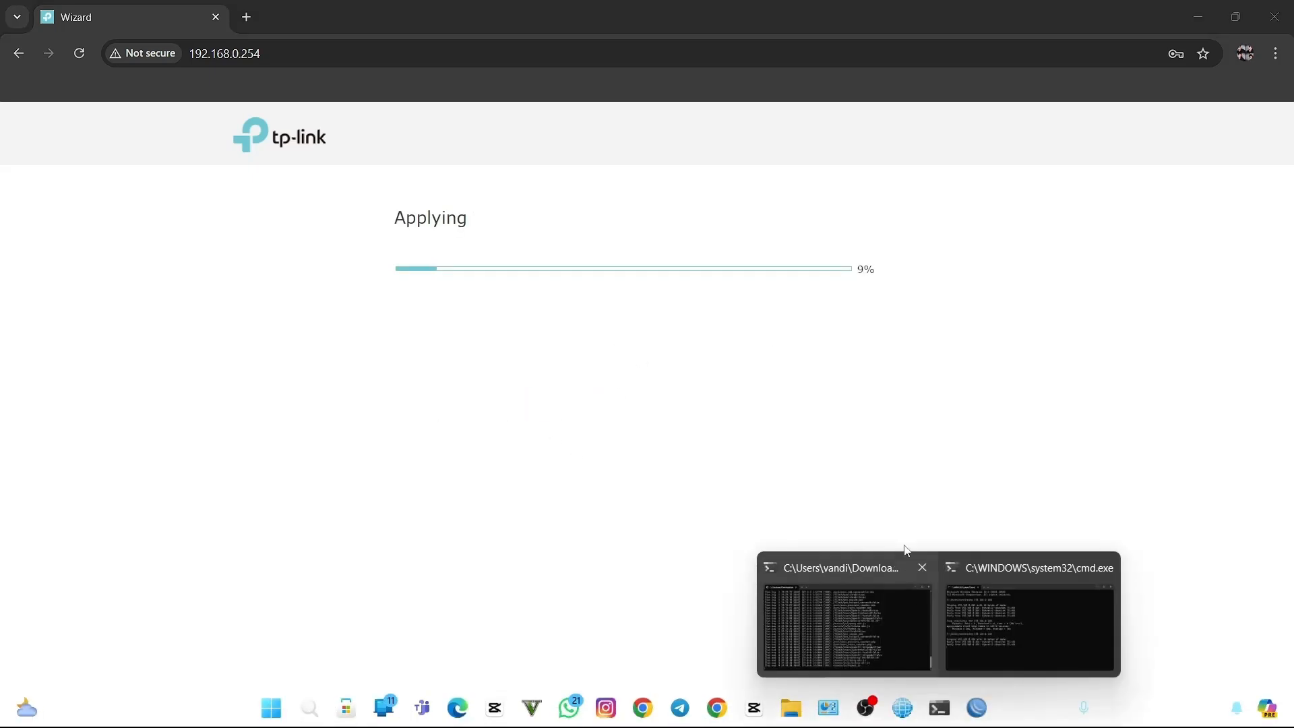
click(1025, 621)
key(Up)
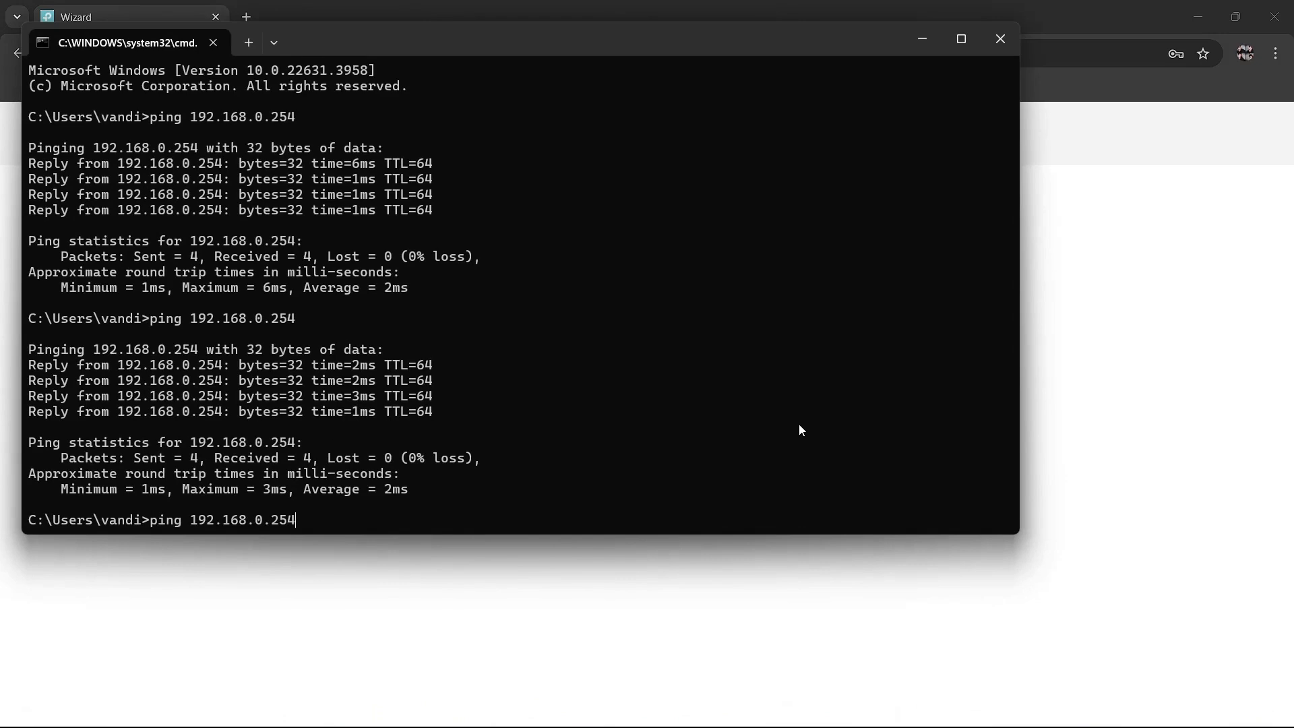
text(-t)
key(Return)
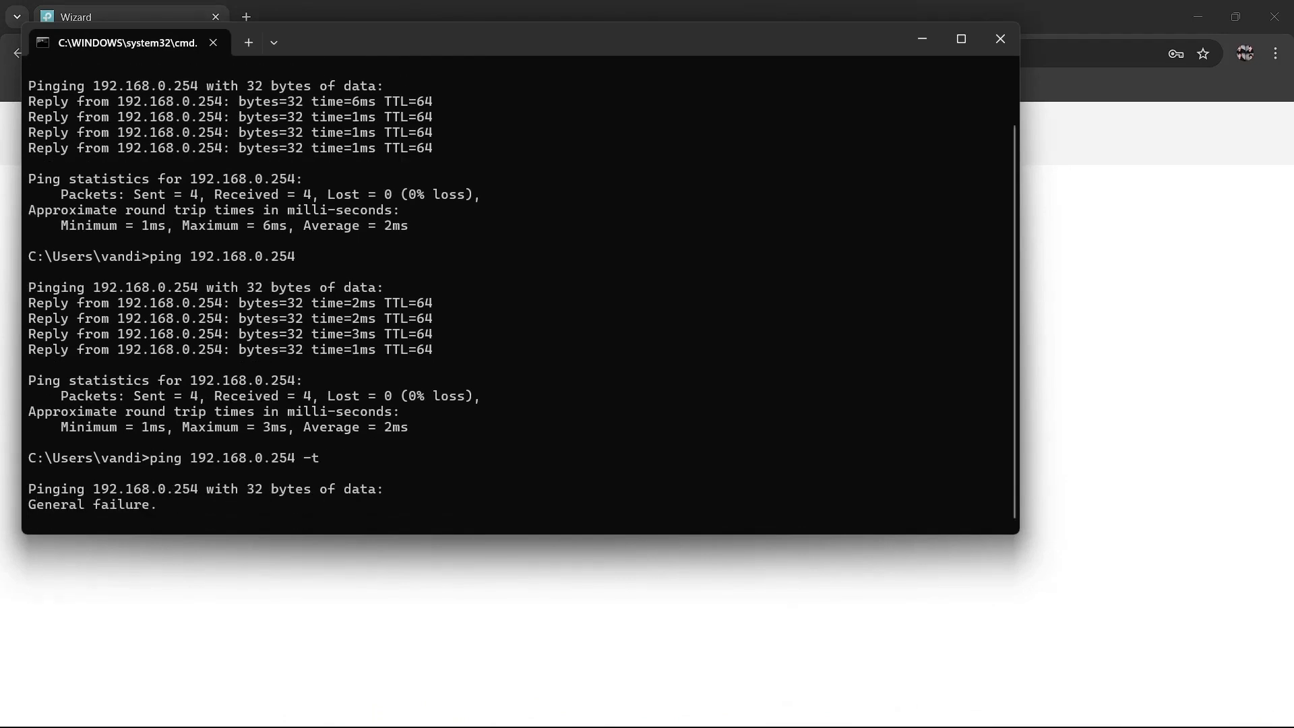
click(925, 48)
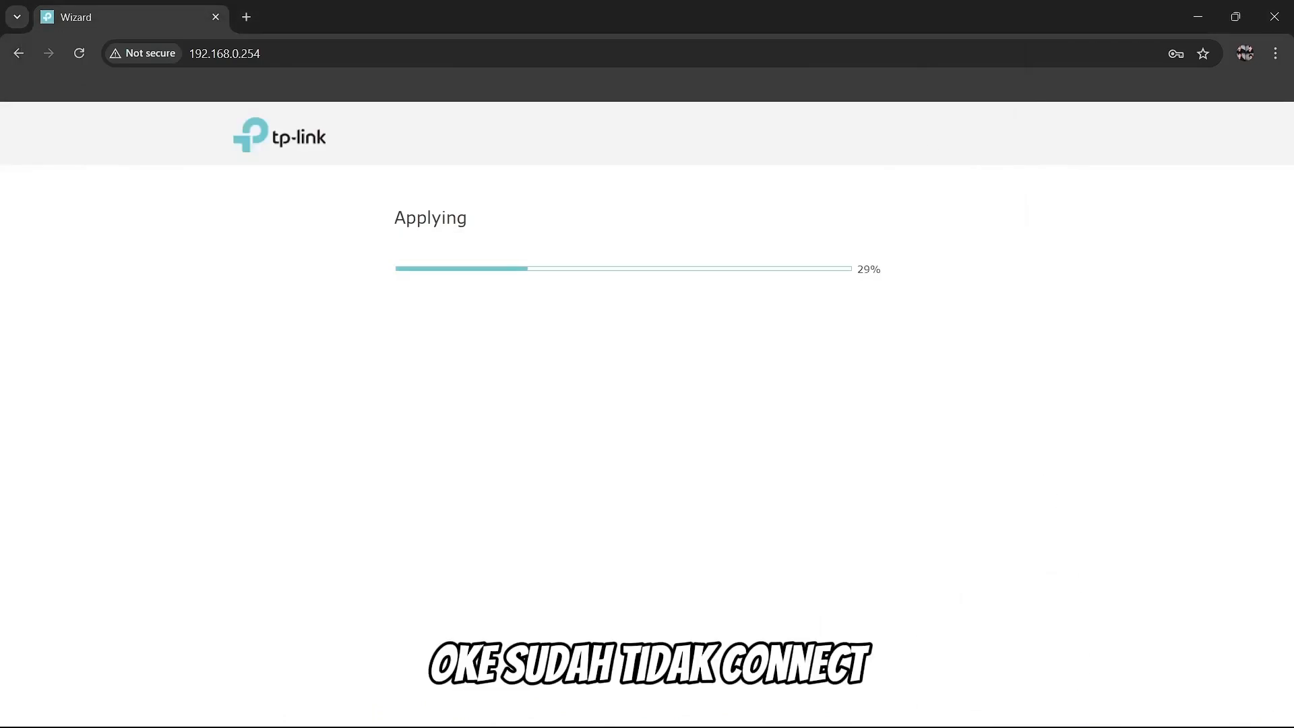
Step: Connect the laptop to the Rumah Wi-Fi network from the Windows network list
mouse_move(1110, 716)
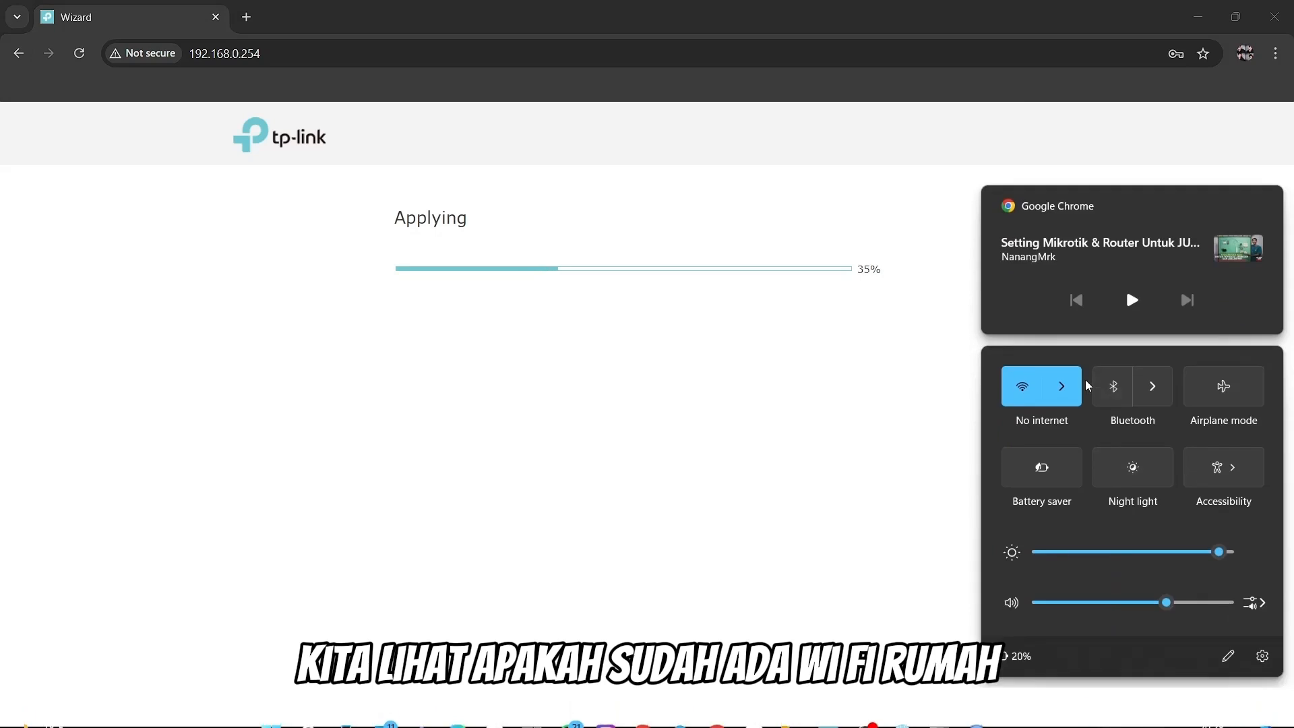
click(1074, 386)
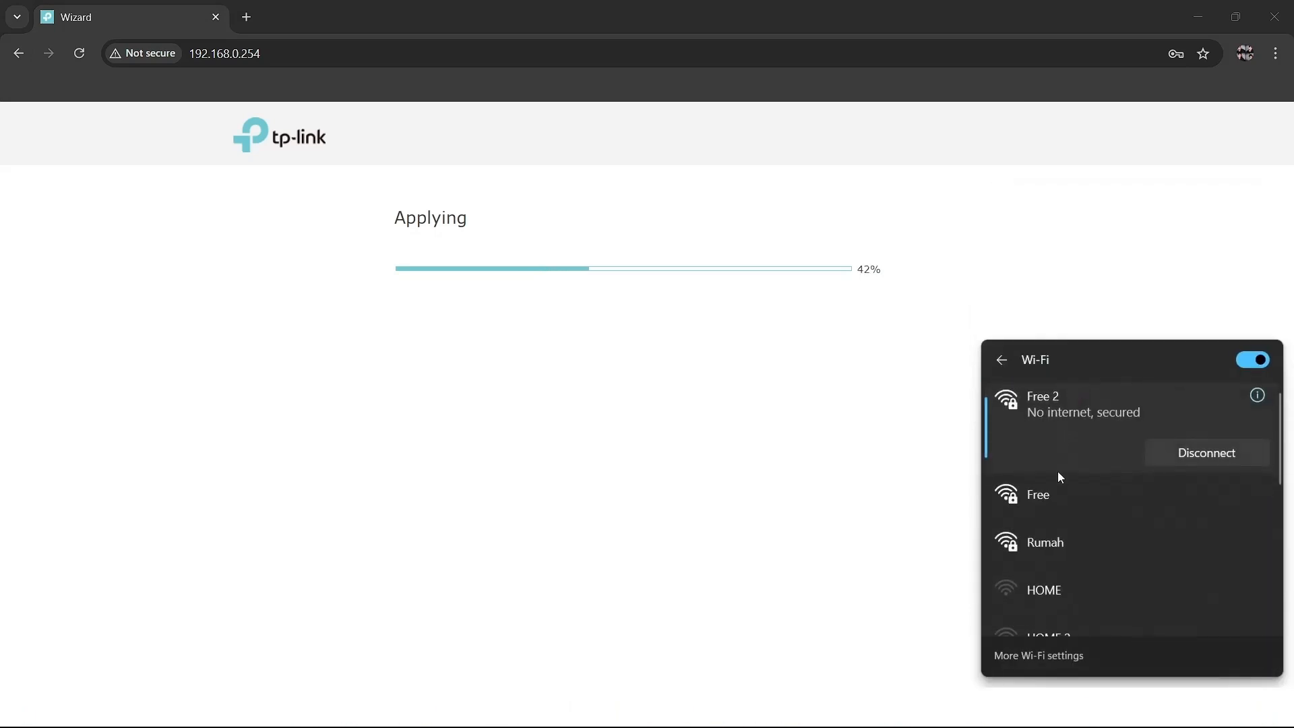
click(1031, 543)
click(1173, 573)
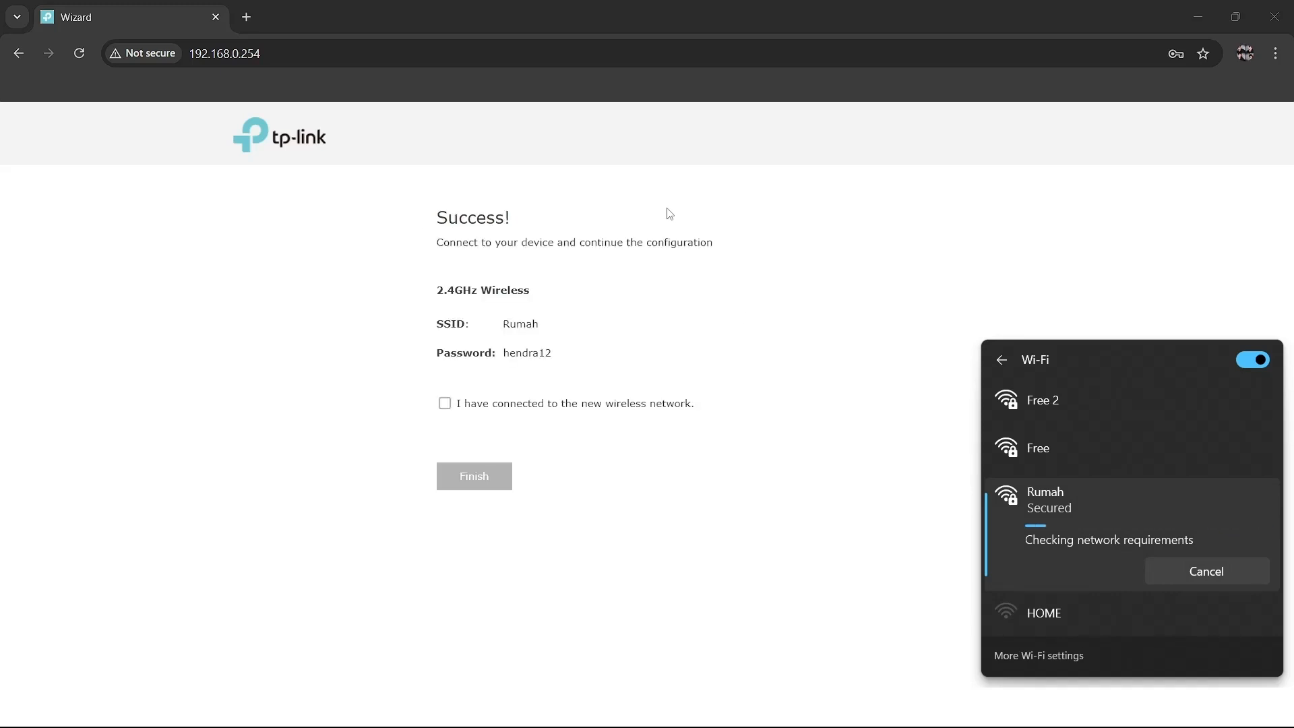
Step: Confirm the laptop is connected to the new wireless network and finish the wizard
click(843, 456)
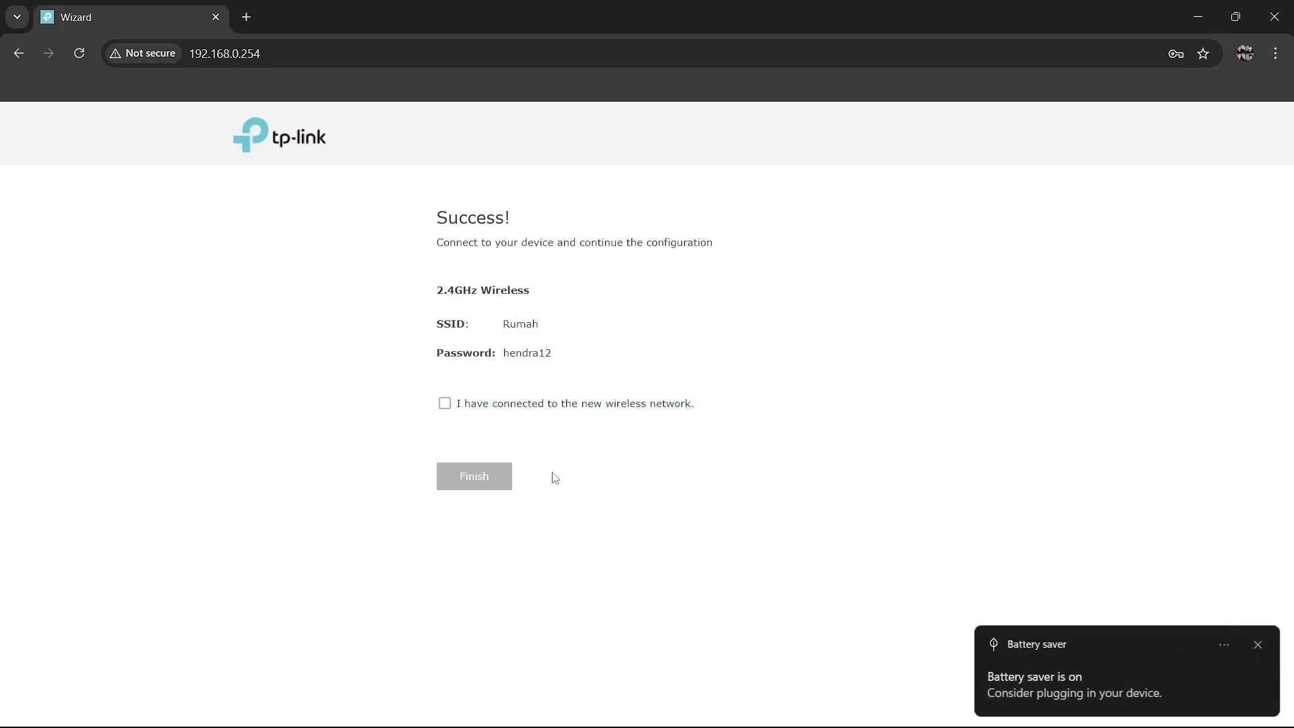
click(1258, 644)
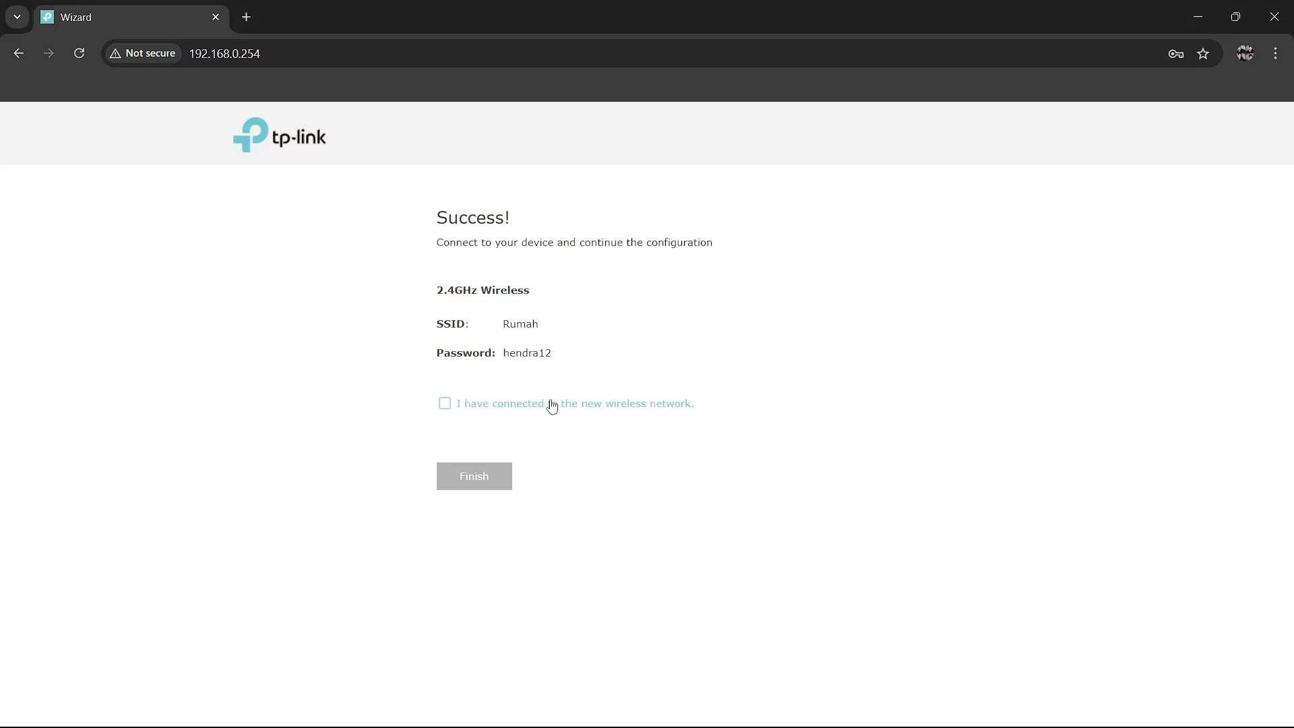
click(446, 407)
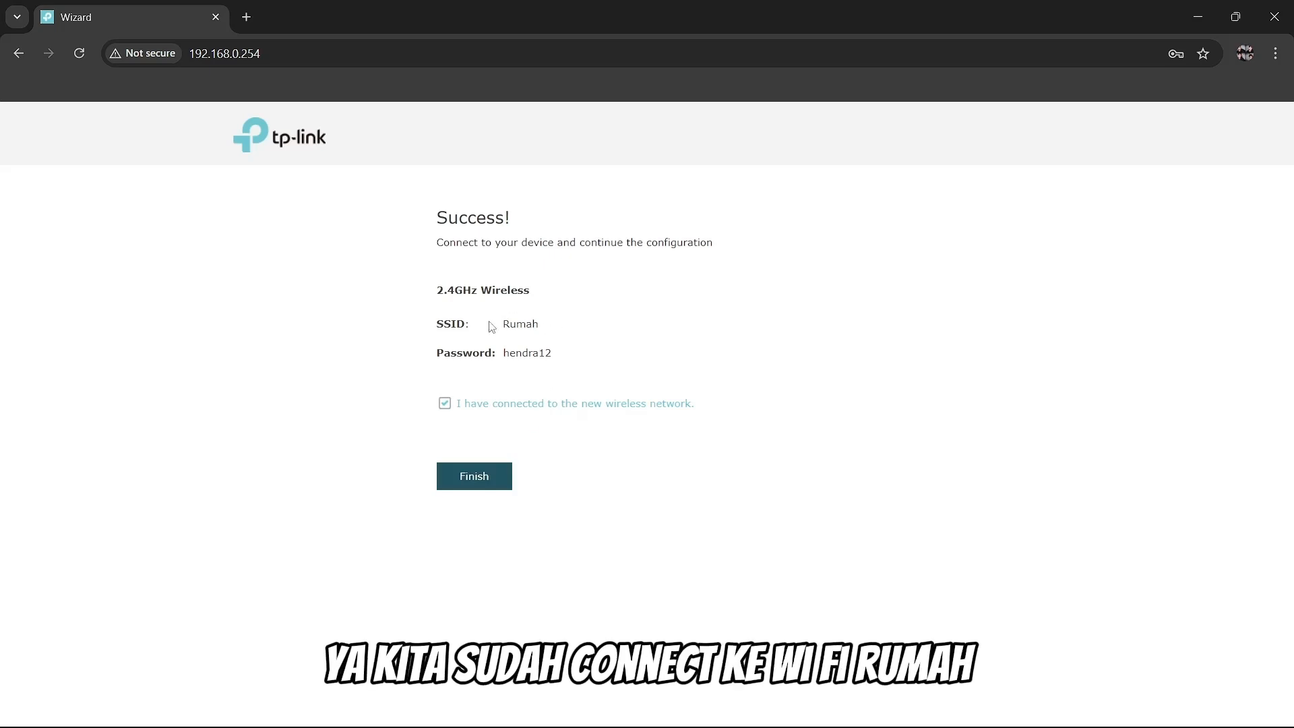
click(504, 483)
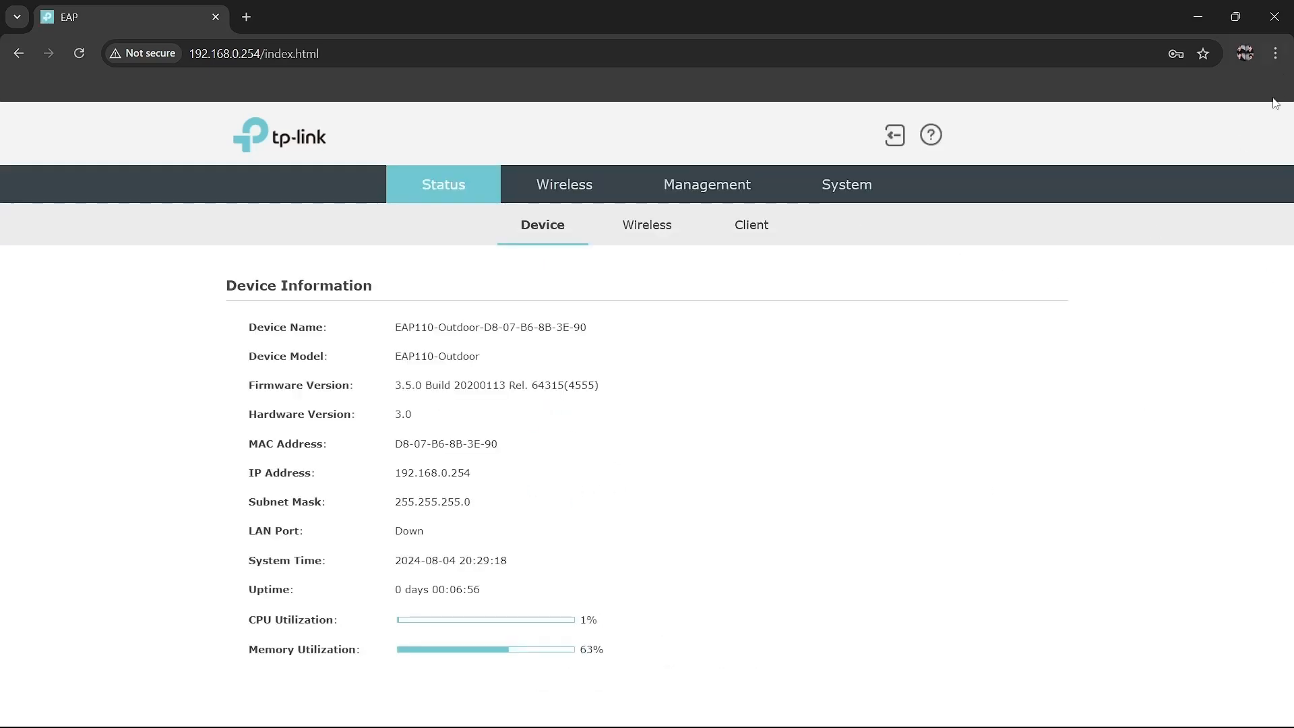
Step: Add a 2.4GHz SSID named UasVoucheran with security mode None in Wireless Settings
click(590, 192)
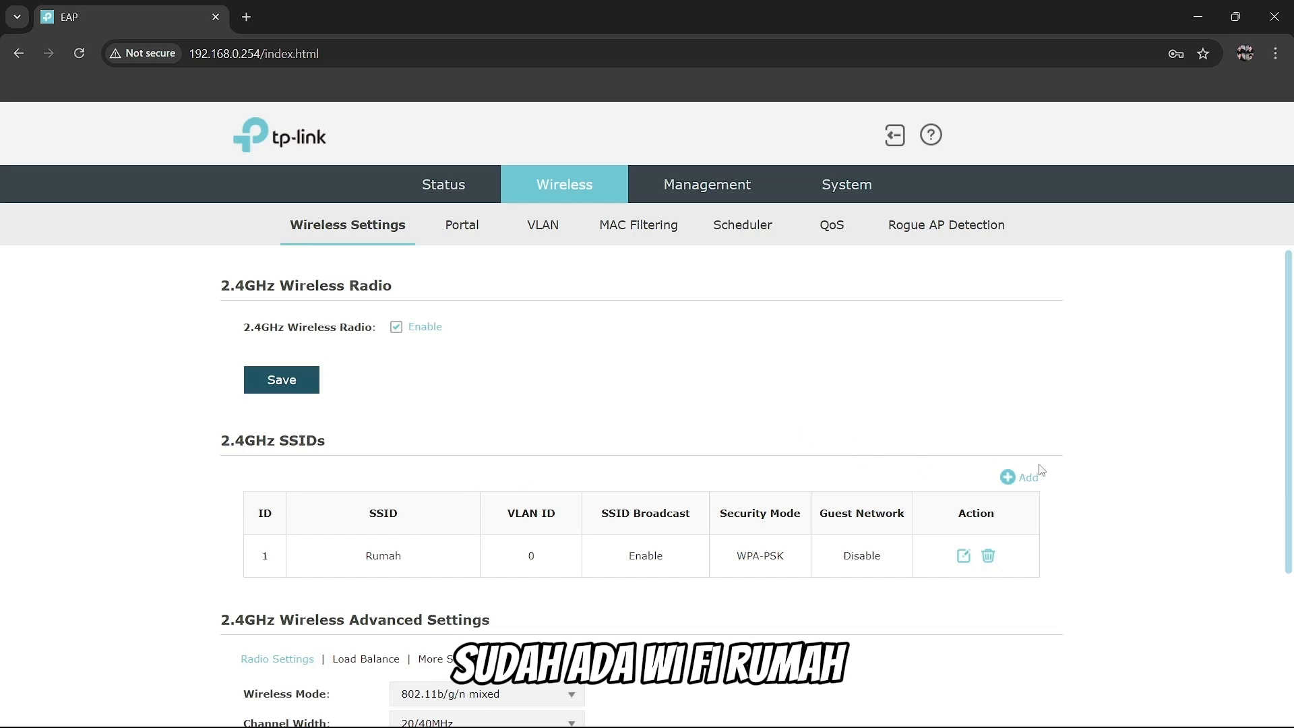
click(1010, 486)
scroll(575, 564, down, 5)
scroll(506, 404, up, 3)
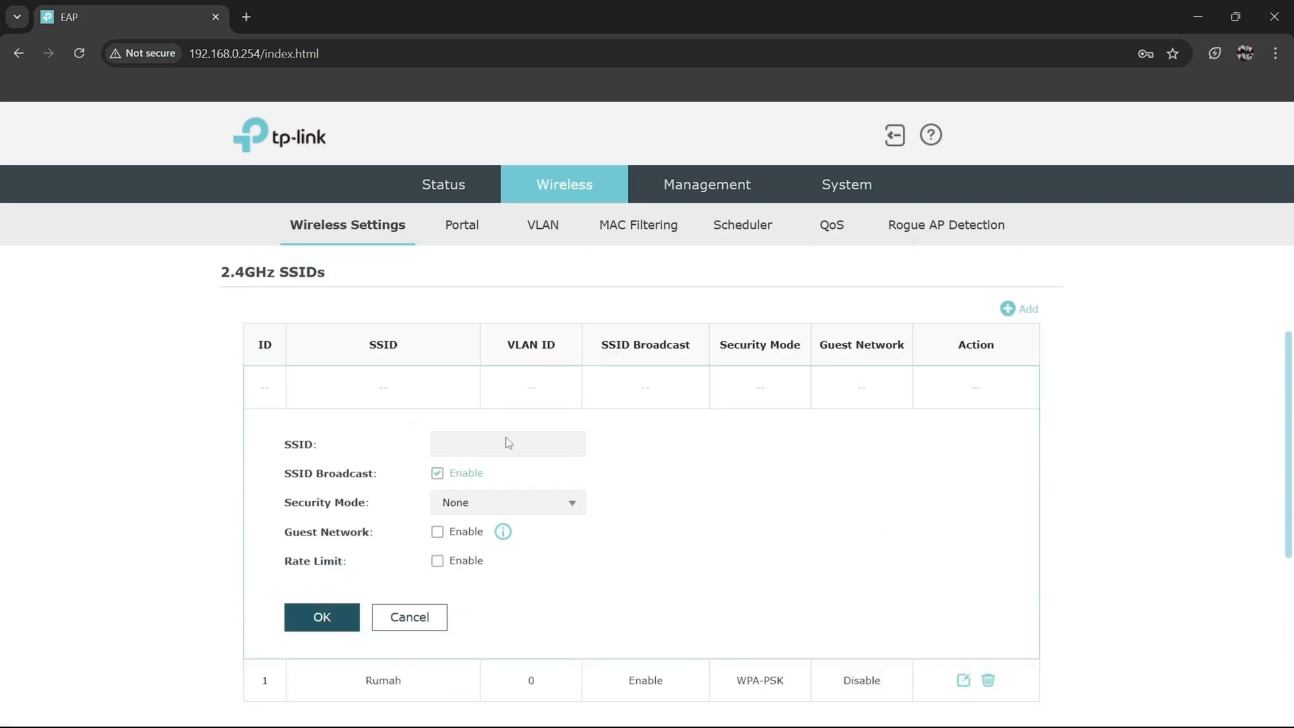
click(509, 450)
text(UAS)
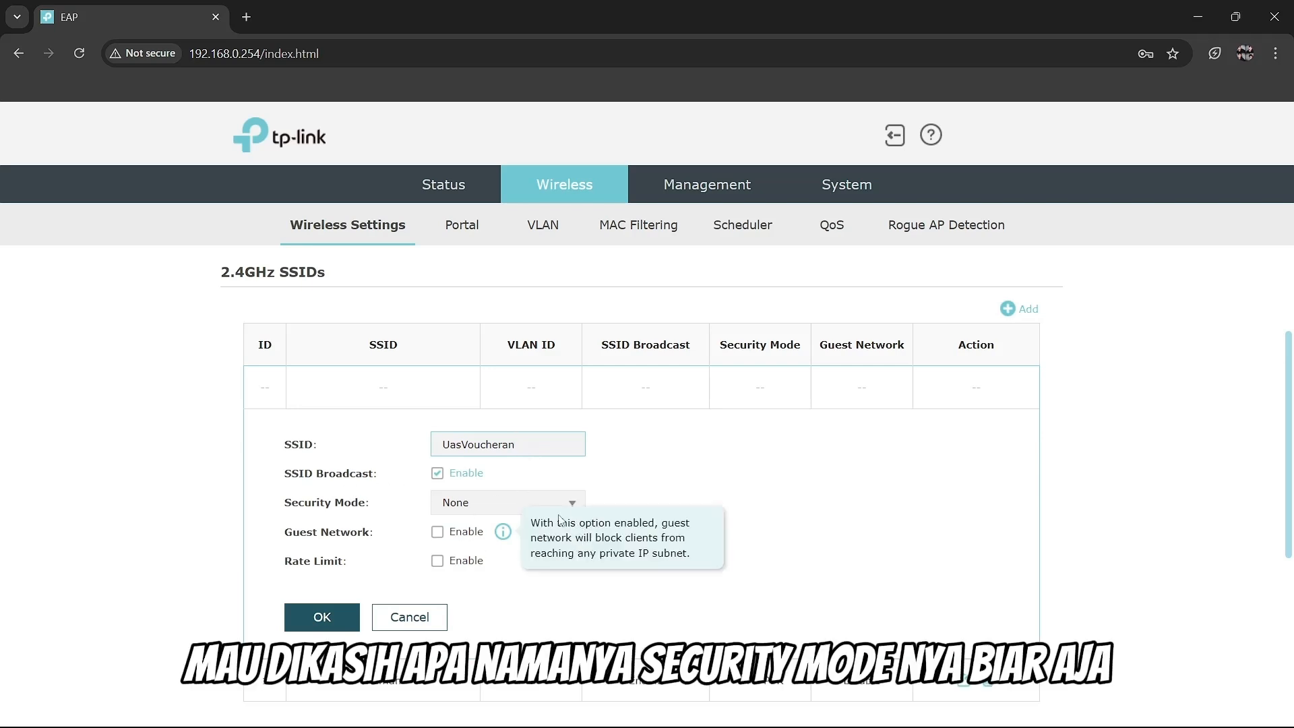
mouse_move(511, 536)
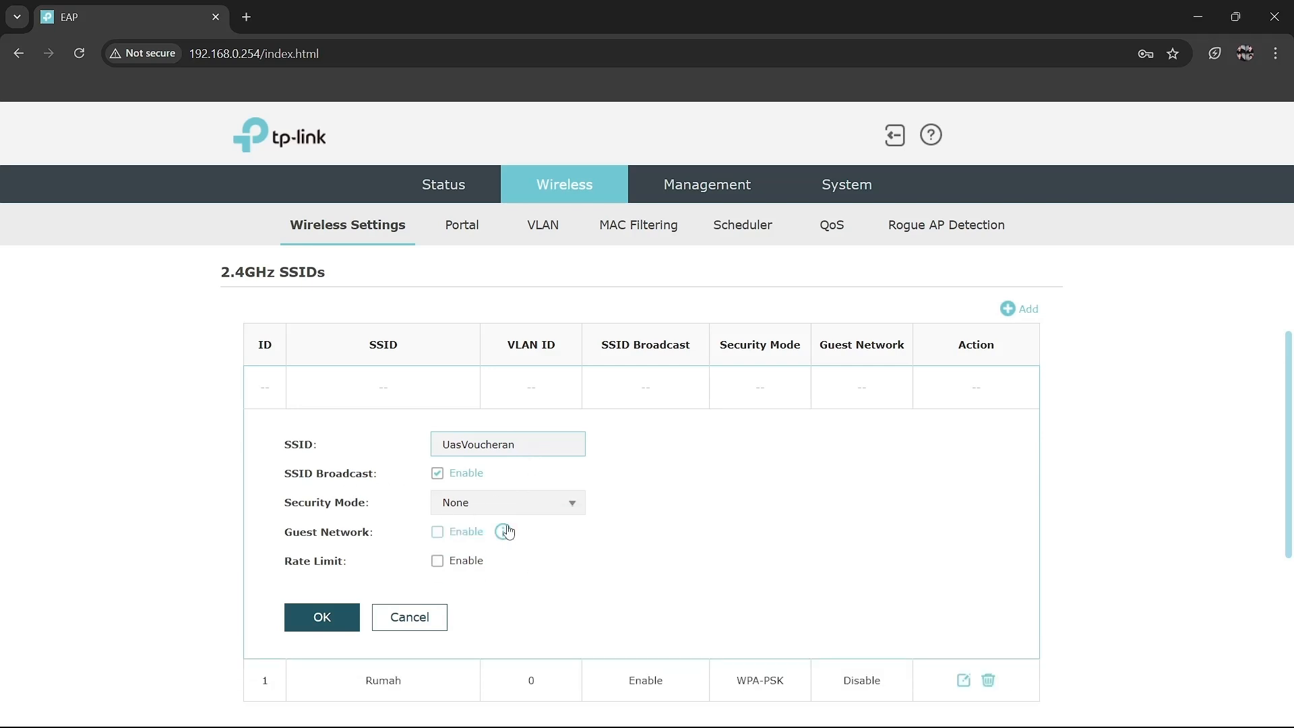
scroll(509, 572, down, 3)
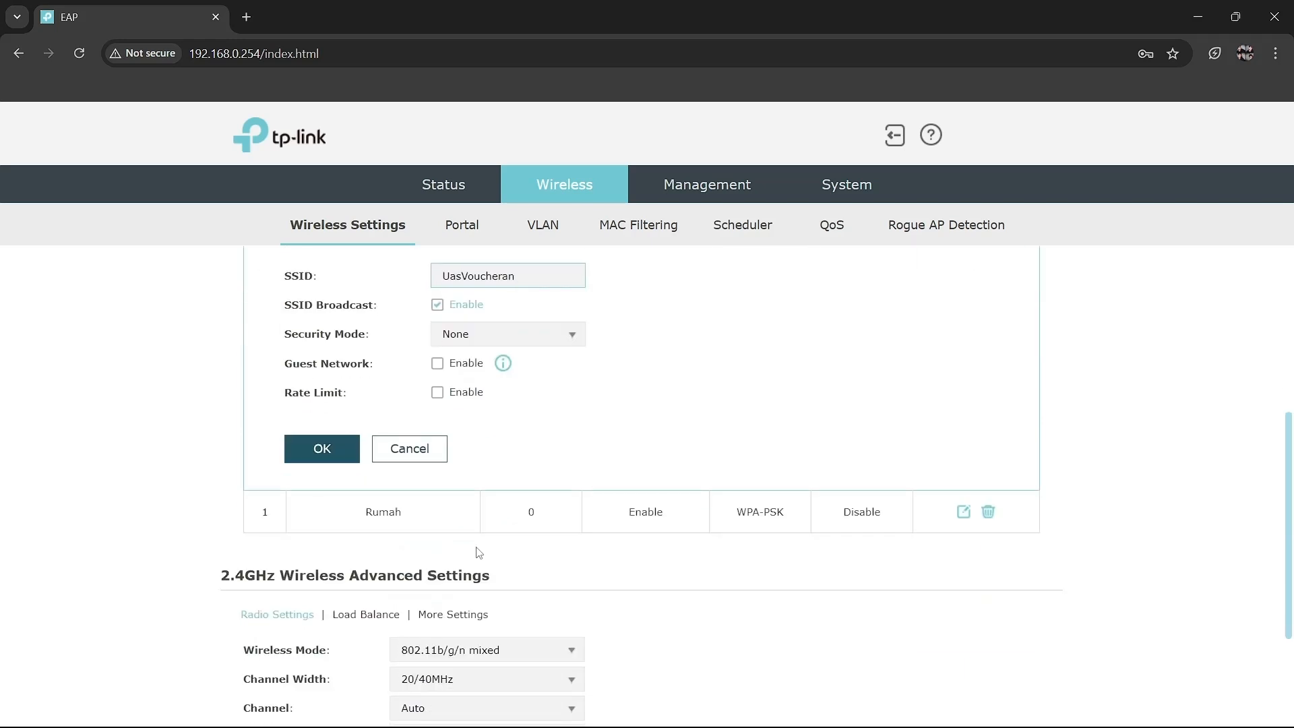
scroll(370, 472, up, 3)
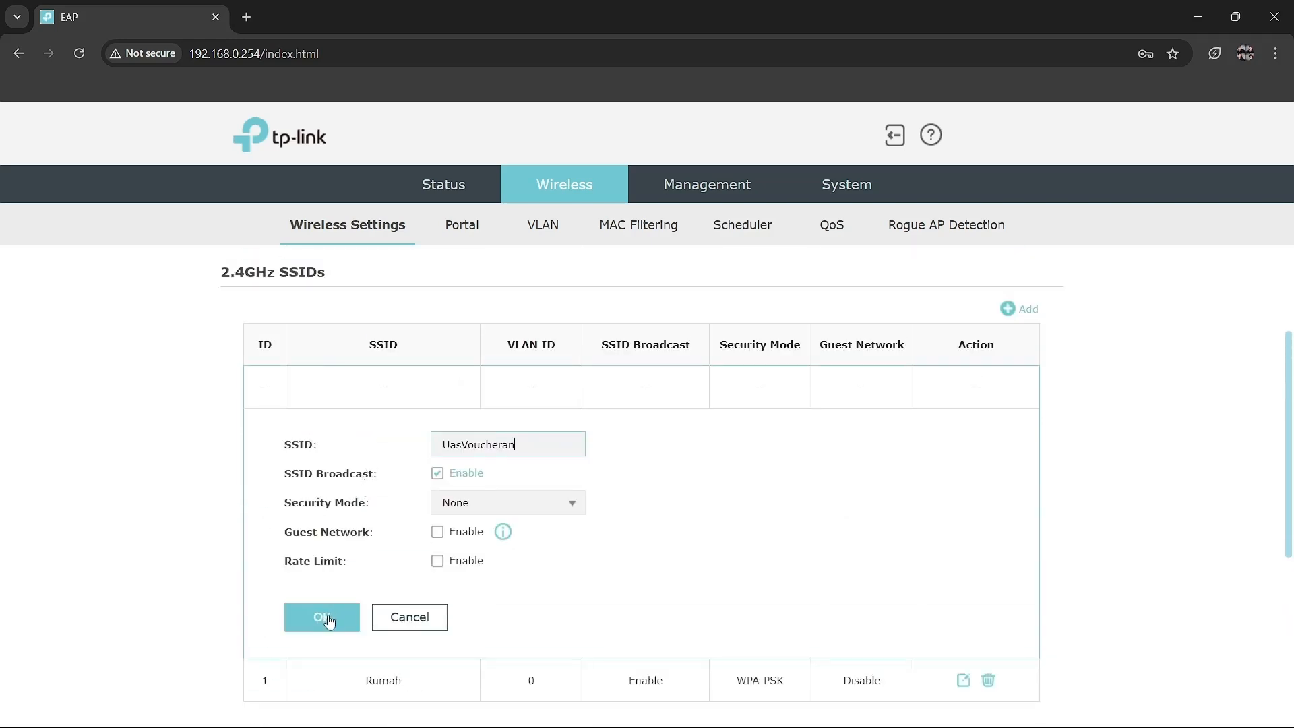
click(329, 619)
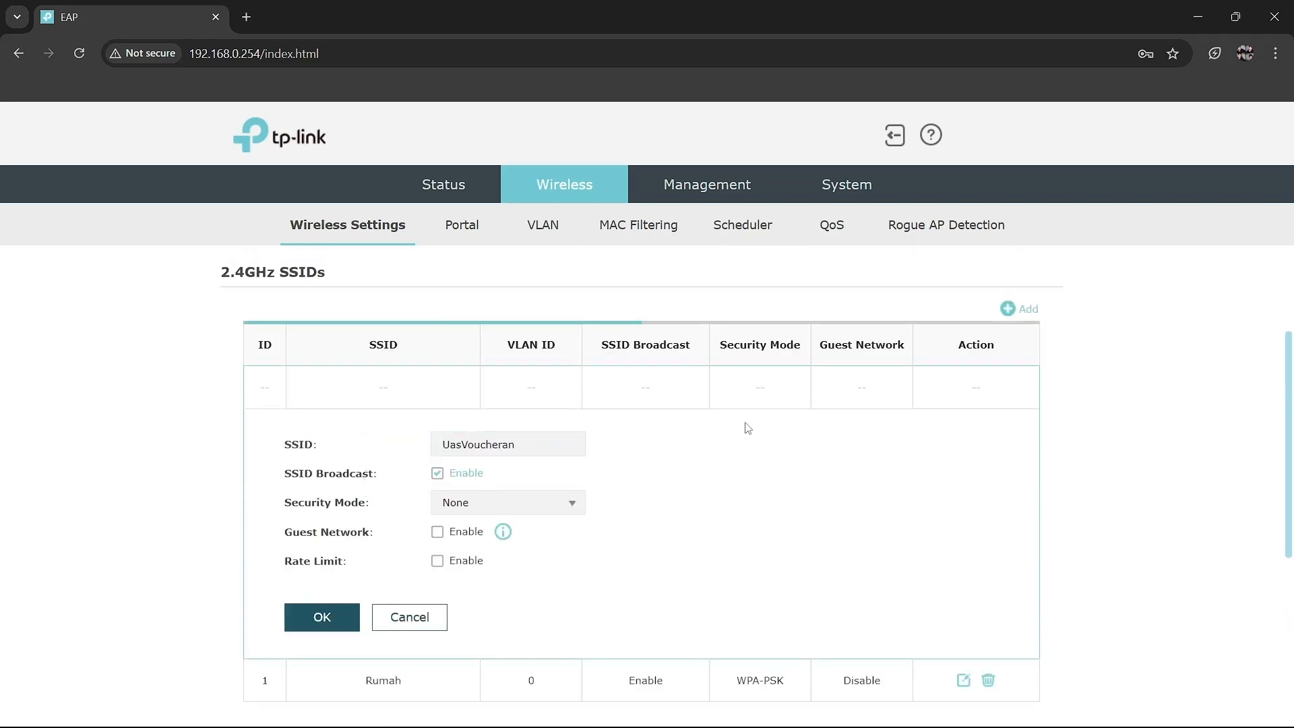
scroll(642, 521, down, 5)
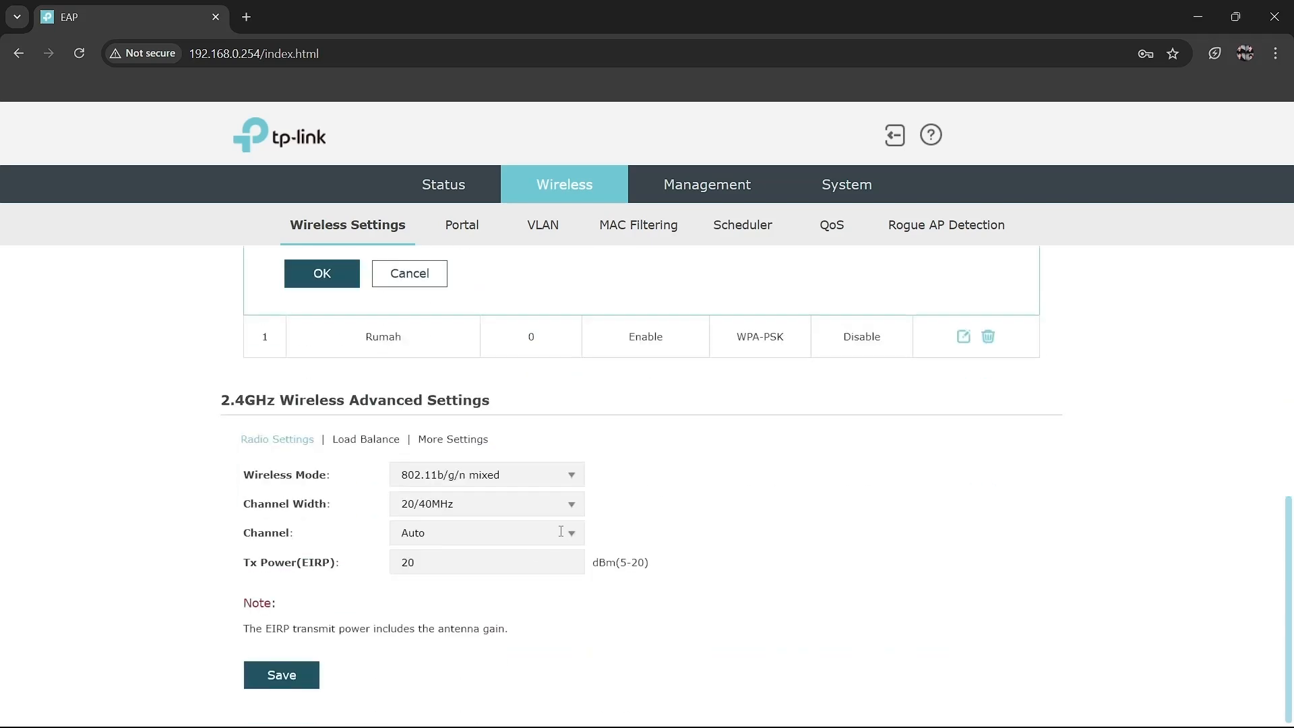
Step: Reload the access point page and check the Wi-Fi list to rejoin Rumah
click(79, 54)
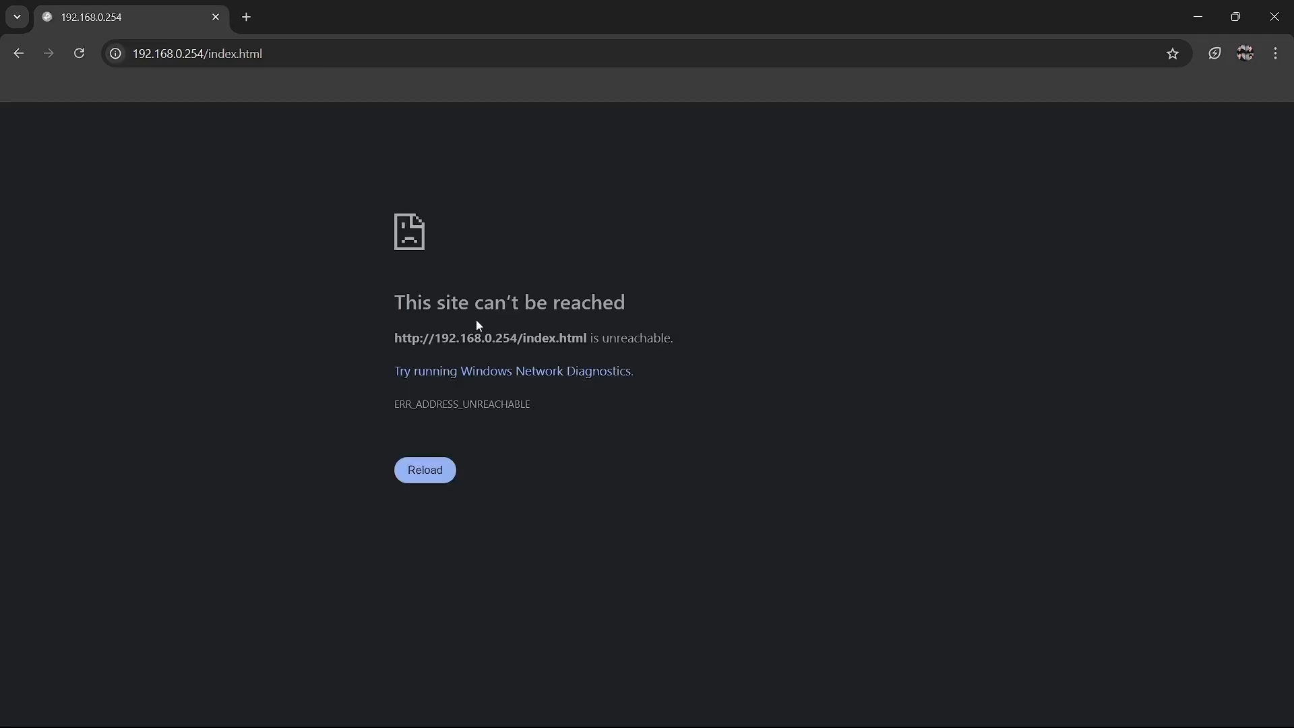
mouse_move(960, 725)
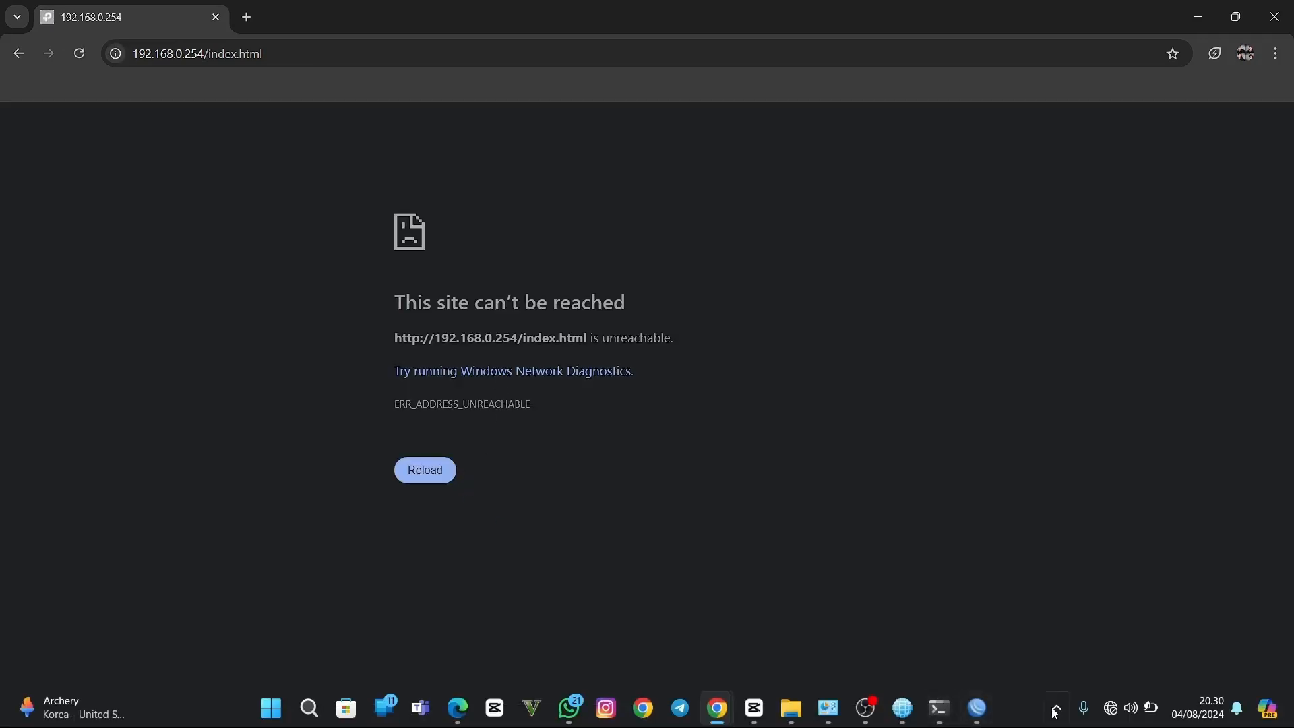
click(1112, 709)
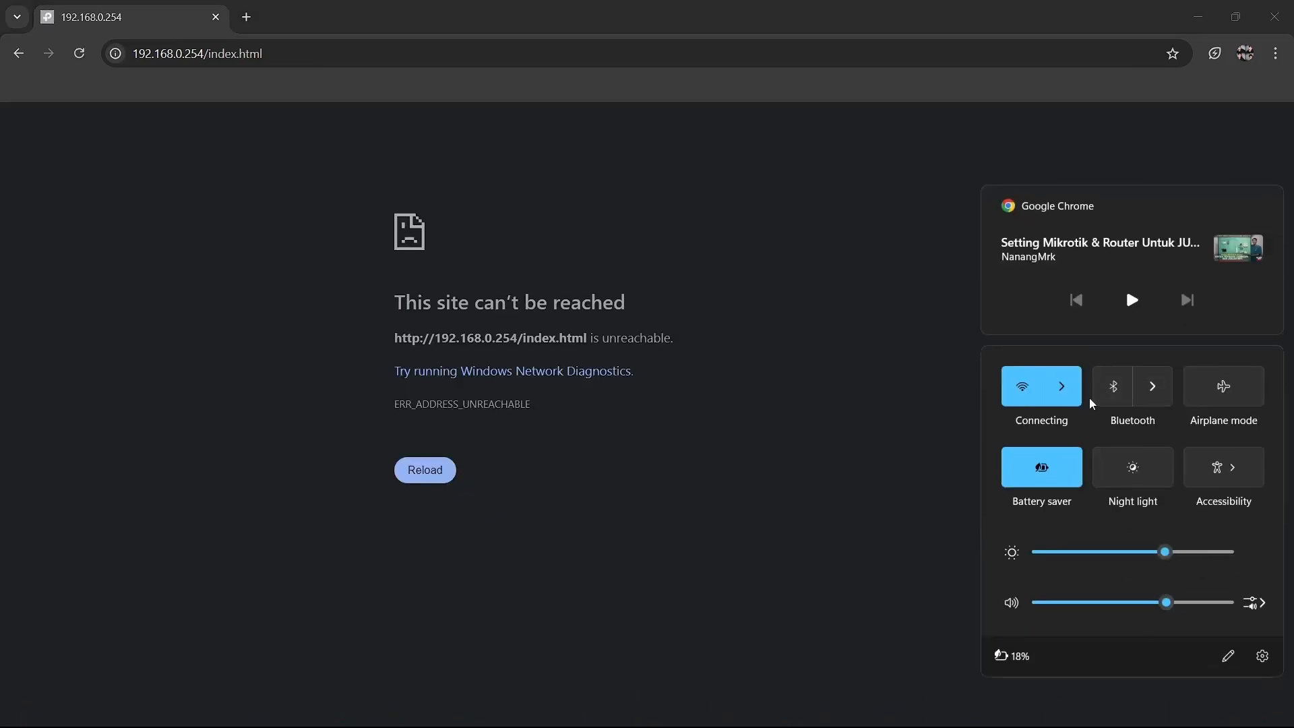
click(1073, 402)
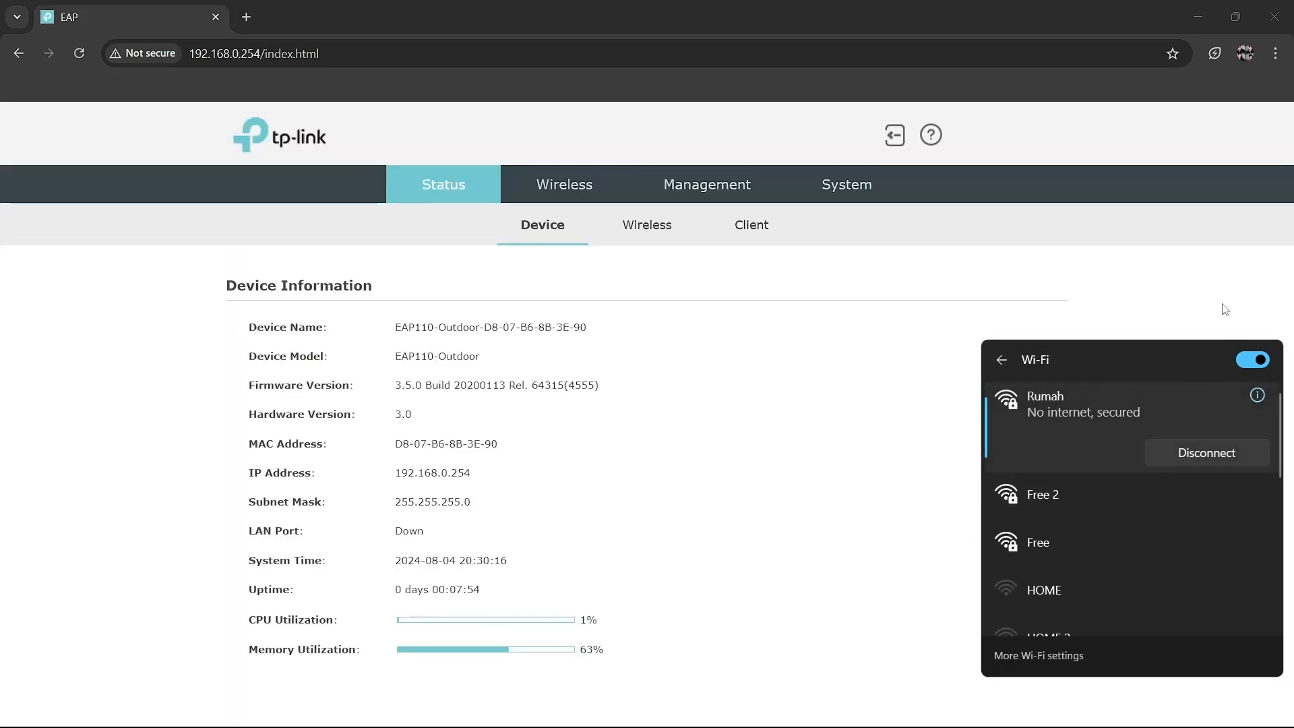
click(1225, 309)
Step: View the Wireless Settings SSID table listing both Rumah and UasVoucheran
click(565, 184)
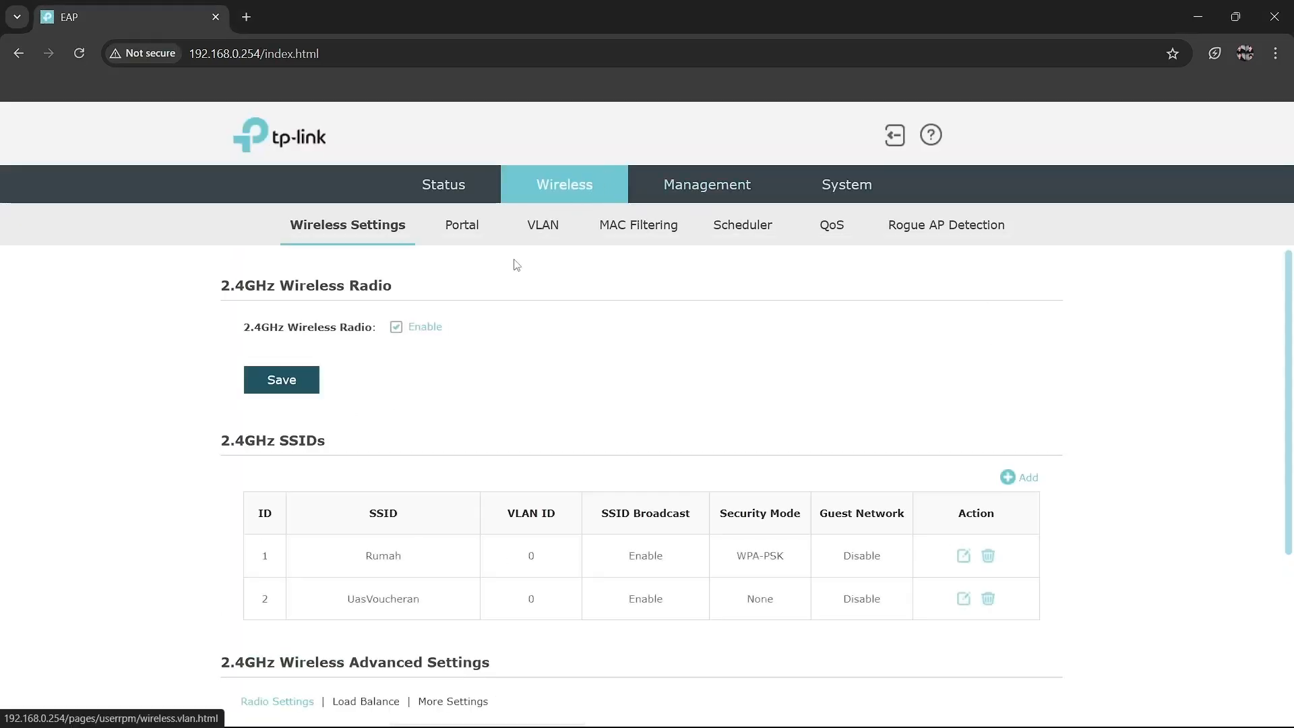
scroll(705, 439, down, 2)
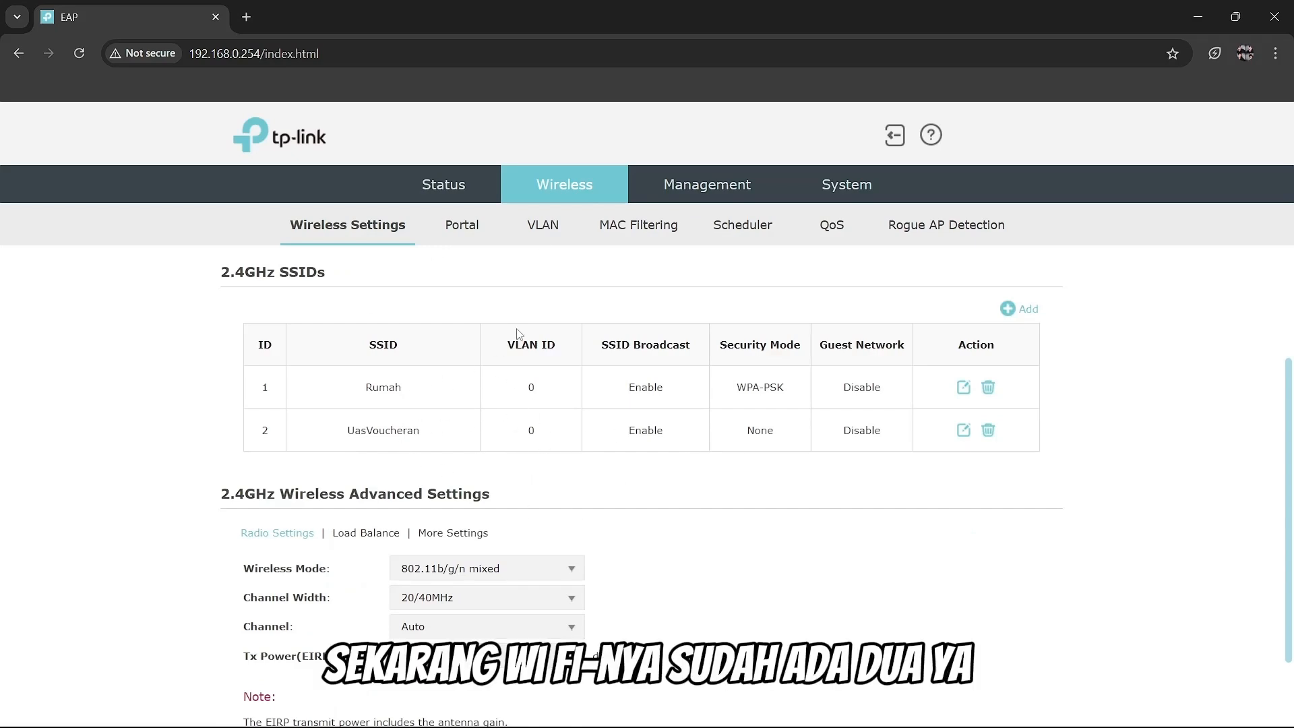
scroll(575, 384, up, 2)
scroll(566, 405, down, 2)
scroll(564, 405, up, 2)
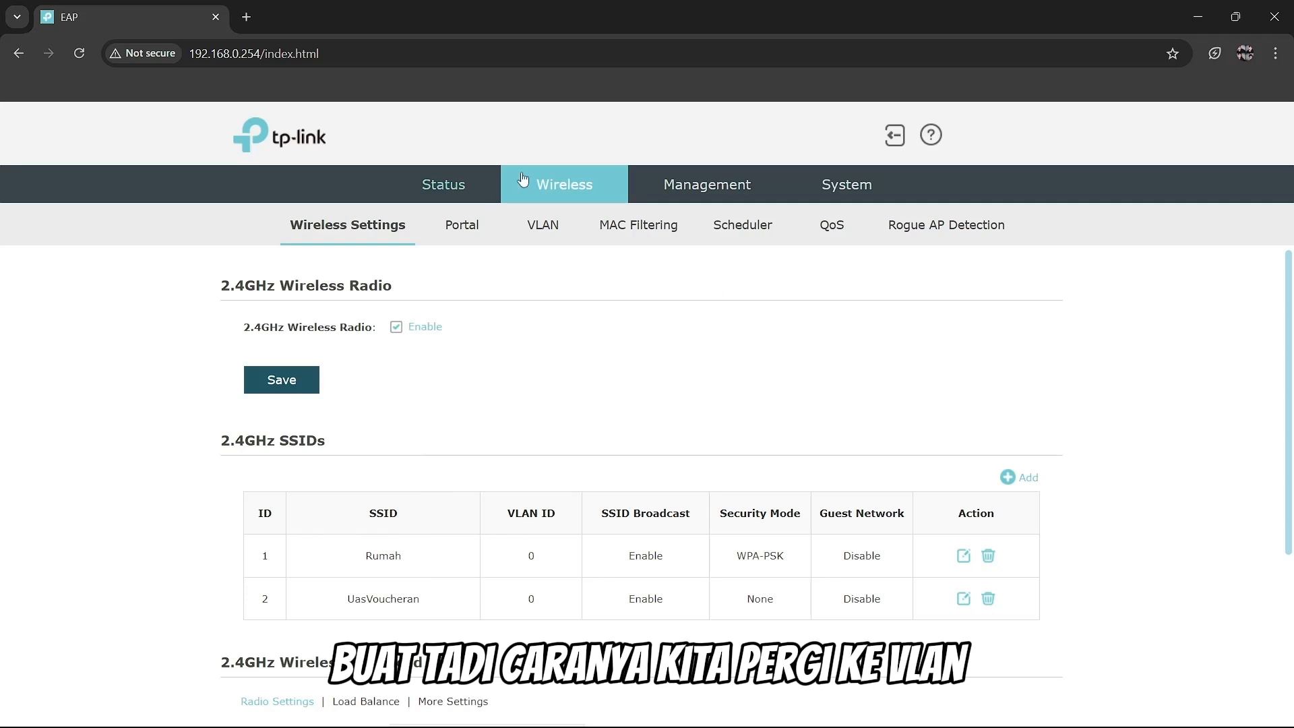
Step: Enable VLAN with ID 10 for the Rumah SSID, save, and return to the Status page
click(541, 243)
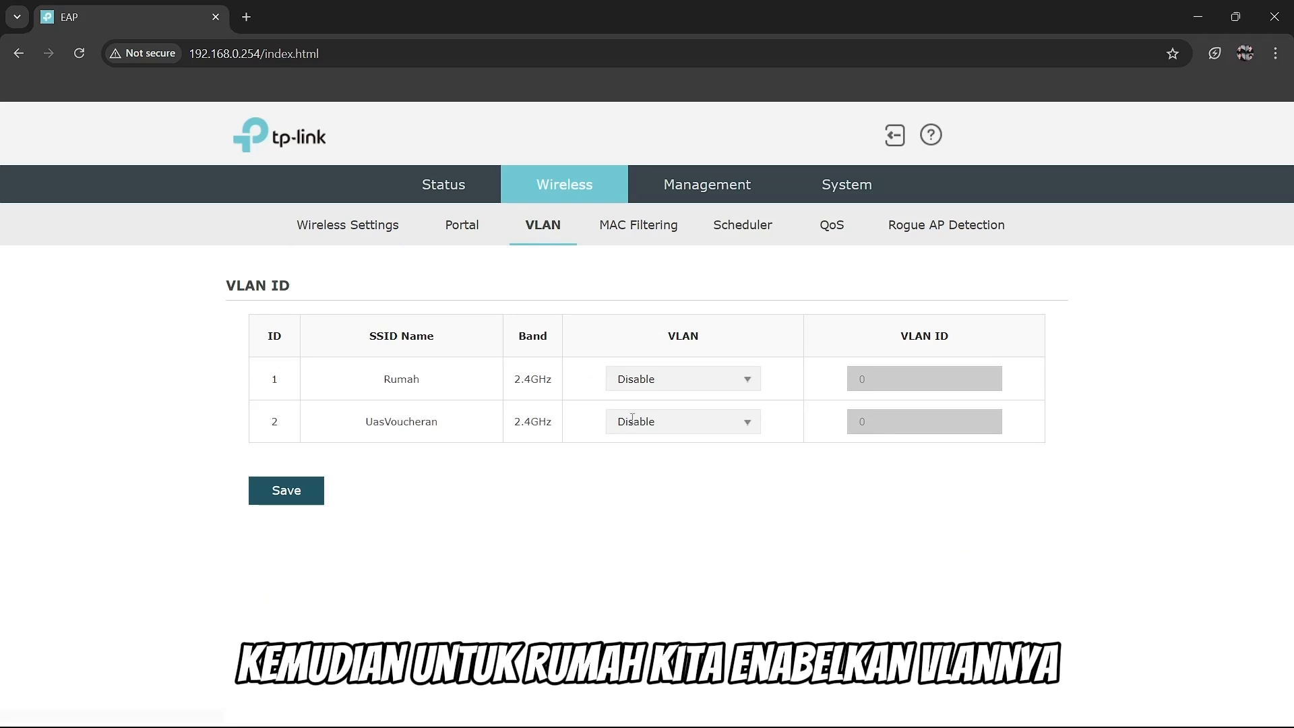
click(734, 382)
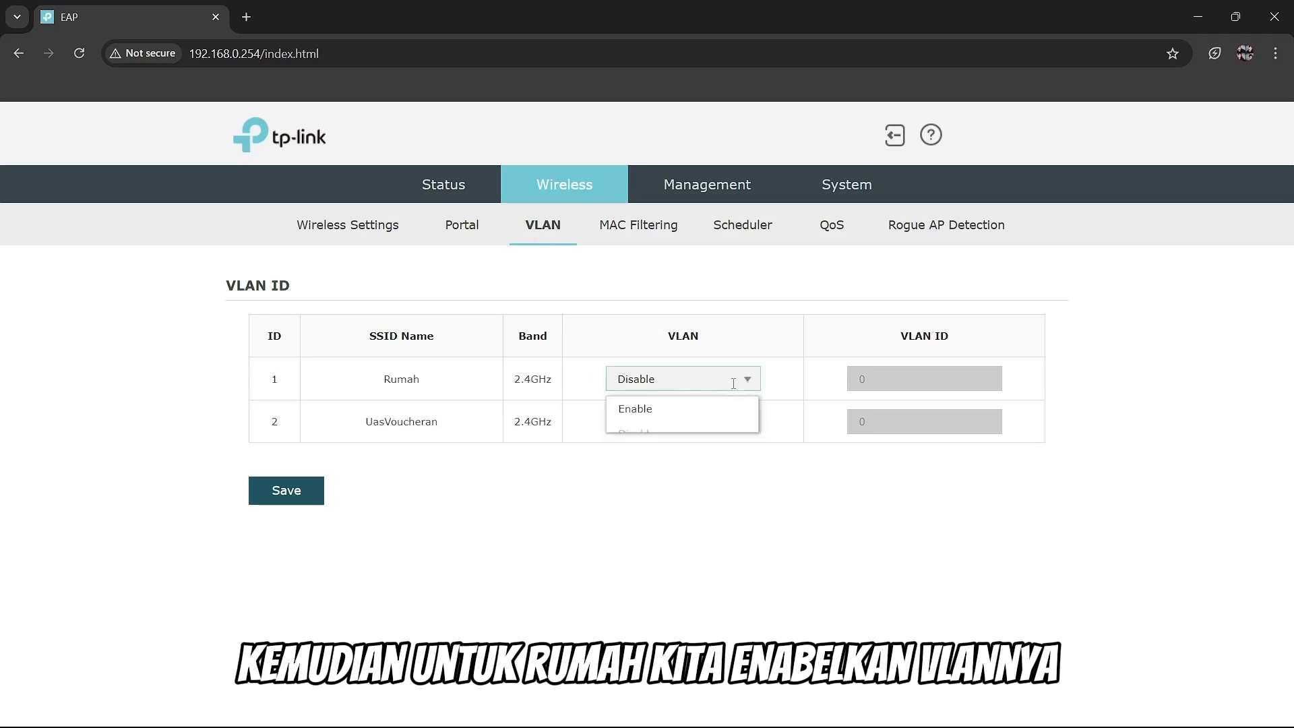
click(685, 410)
click(876, 379)
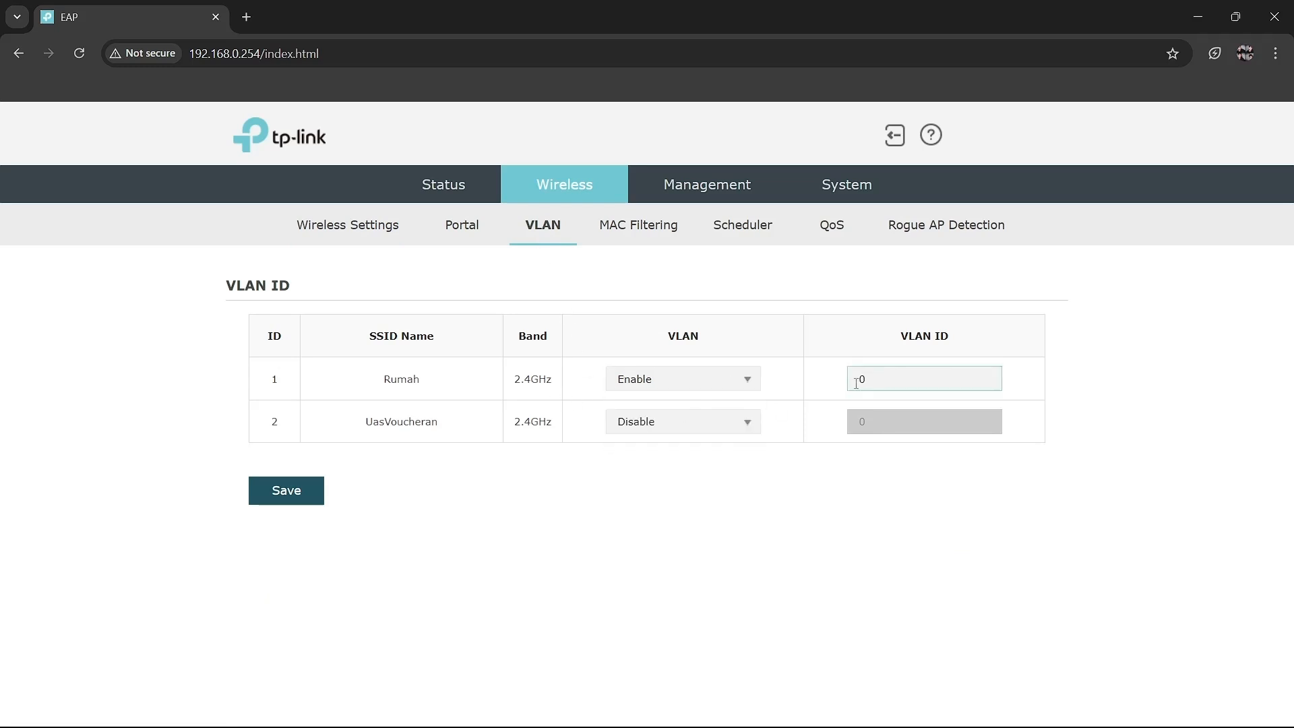
key(BackSpace)
text(10)
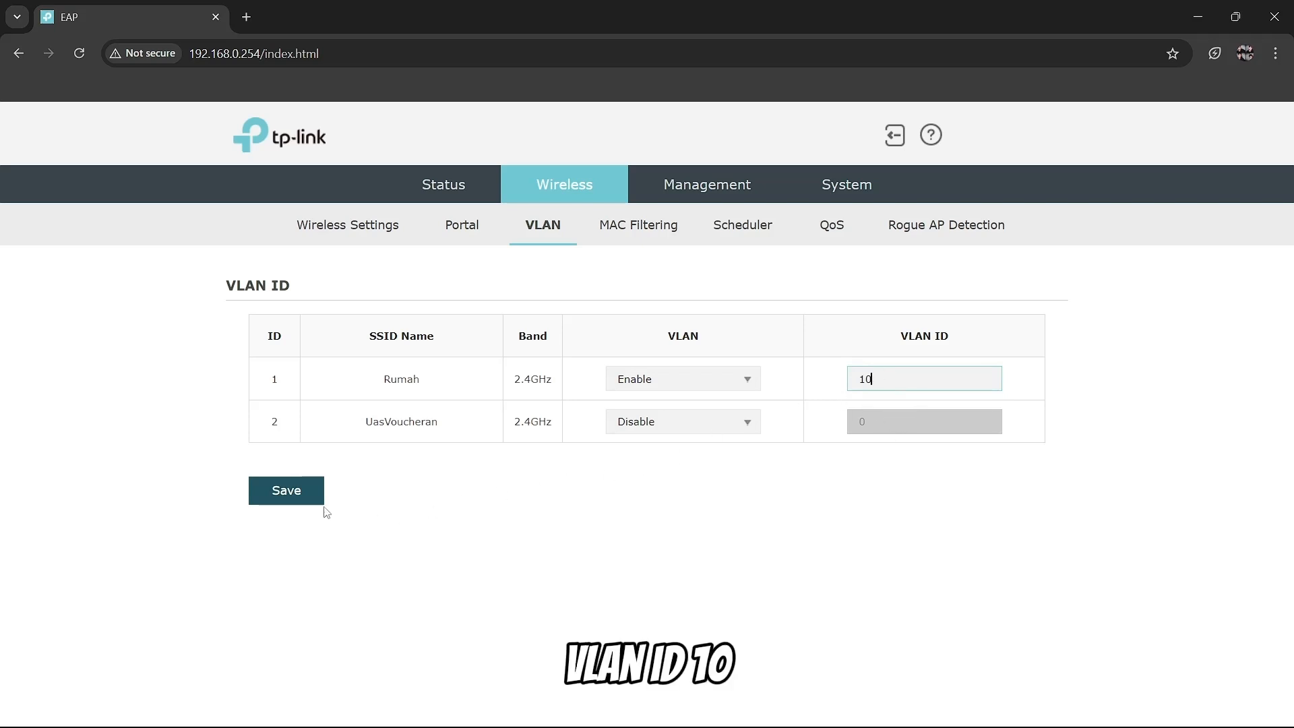
click(299, 500)
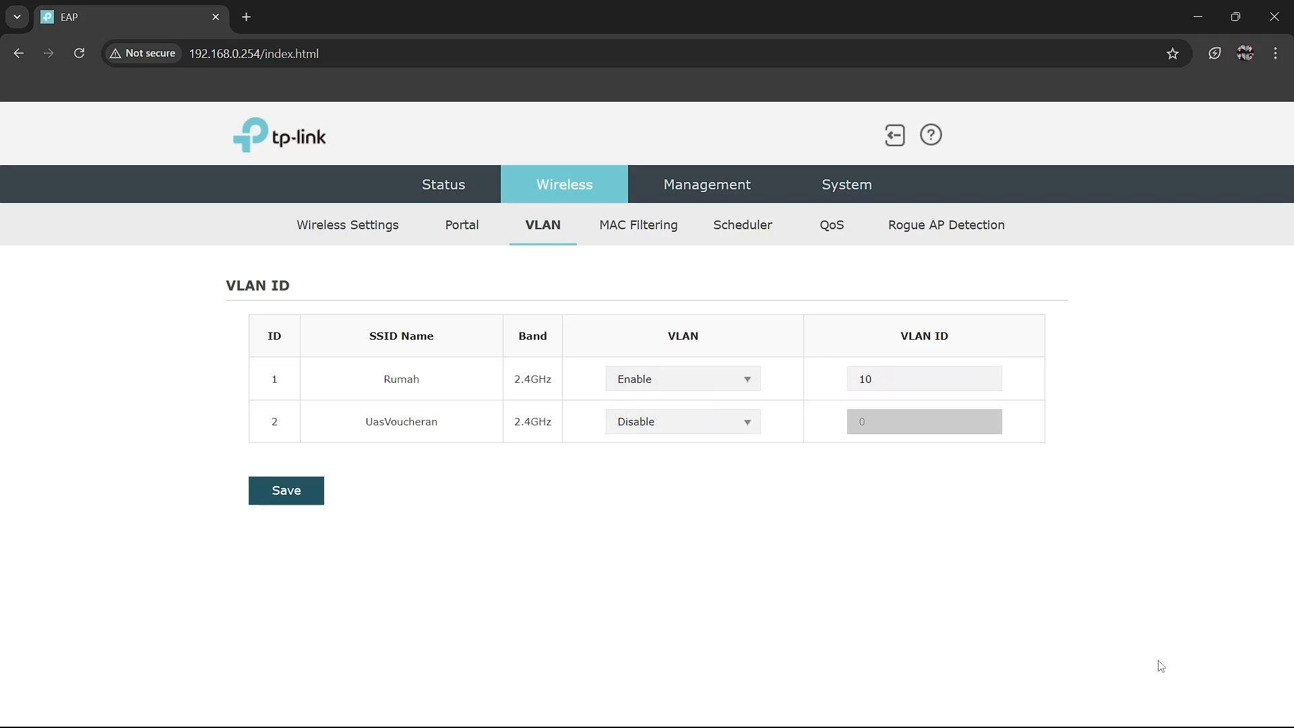
mouse_move(976, 707)
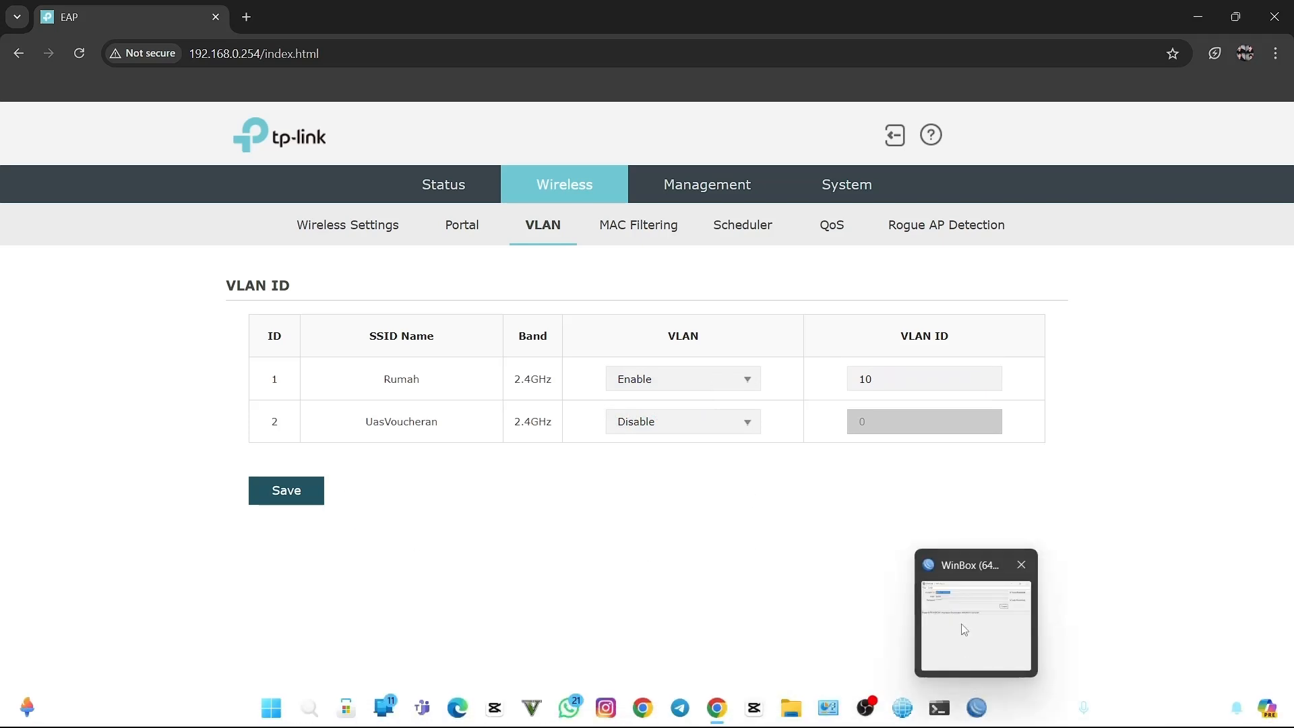
click(425, 190)
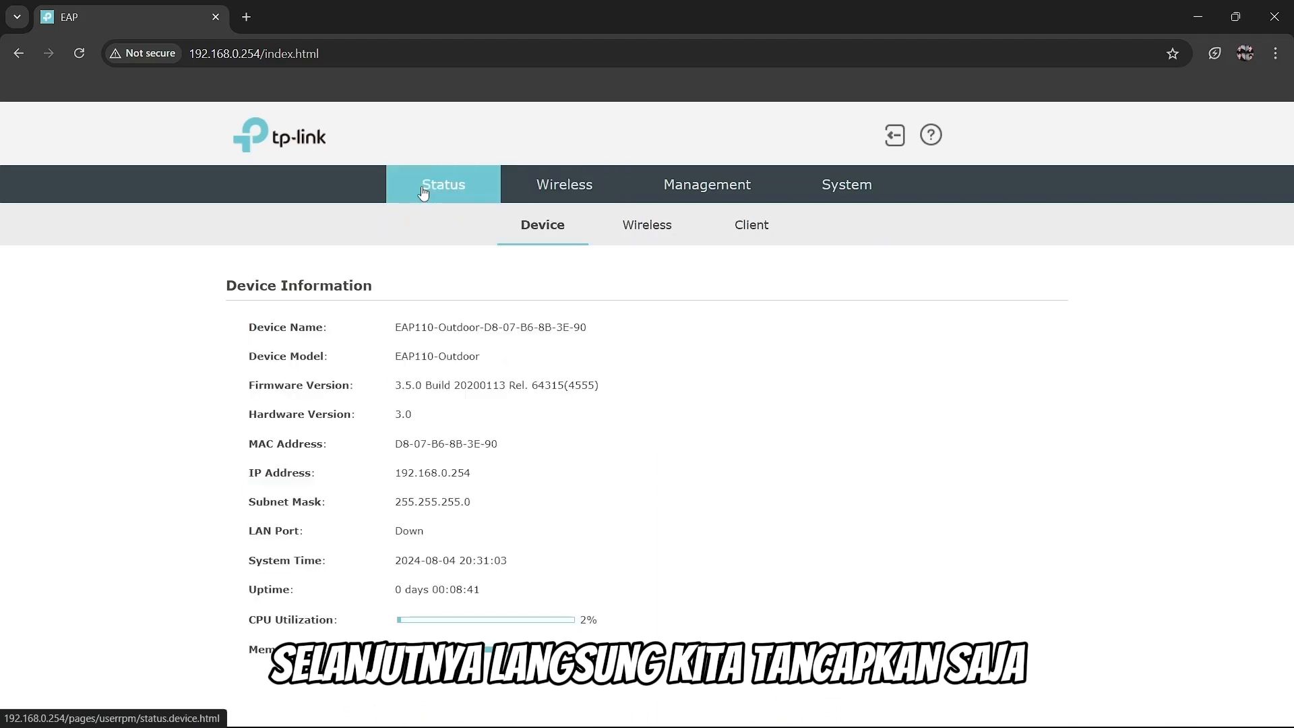
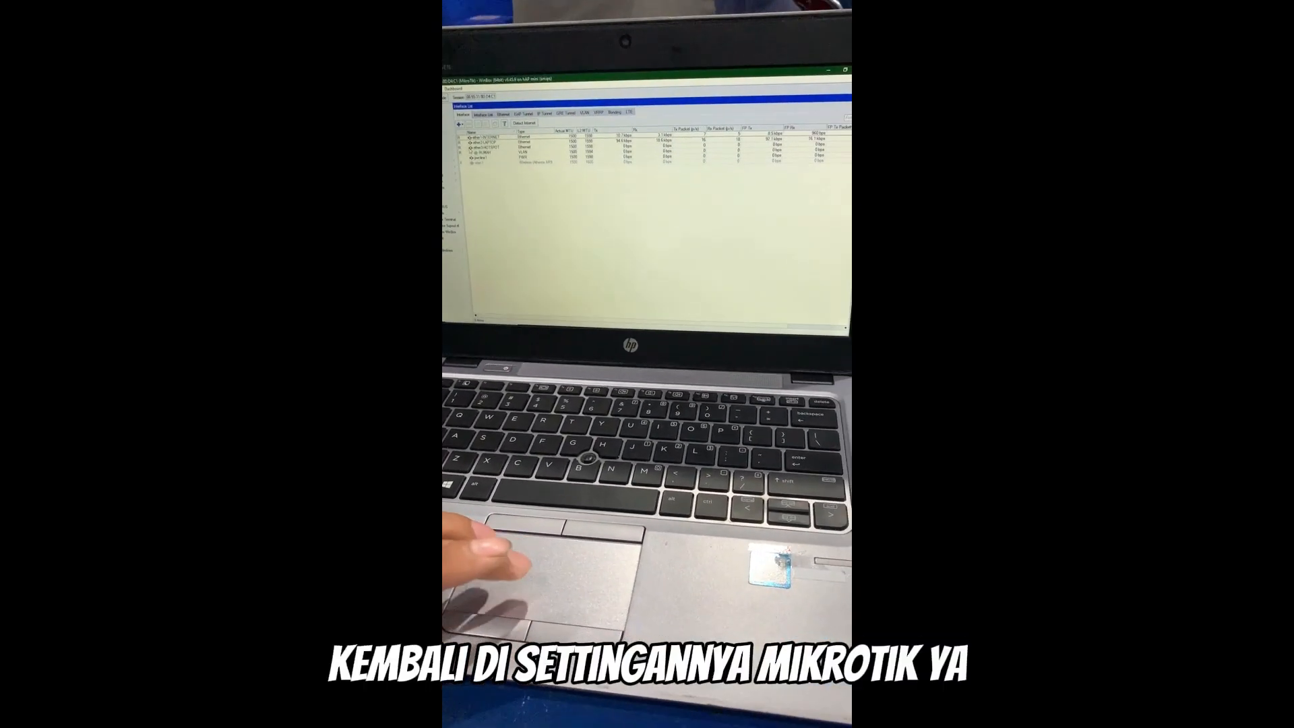
Step: Select ether3-HOTSPOT in WinBox's Interface List, then minimize WinBox and CapCut to reveal the desktop
click(471, 149)
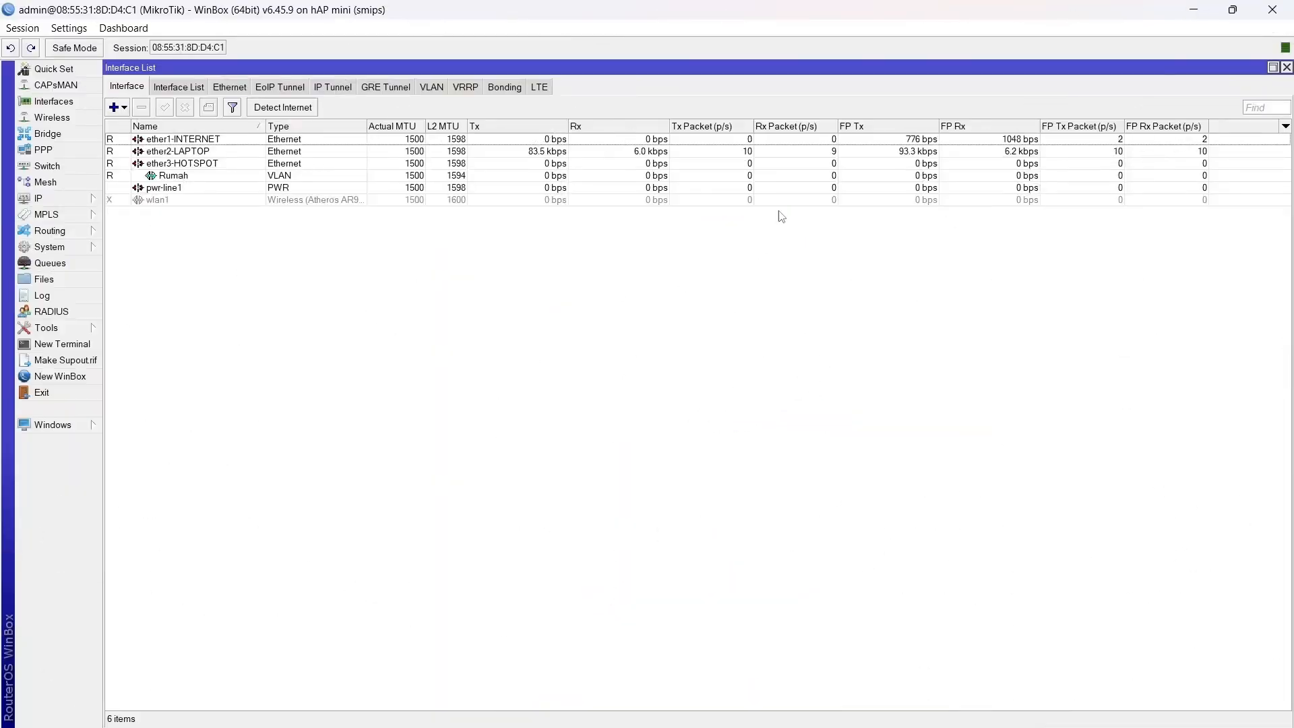
click(151, 166)
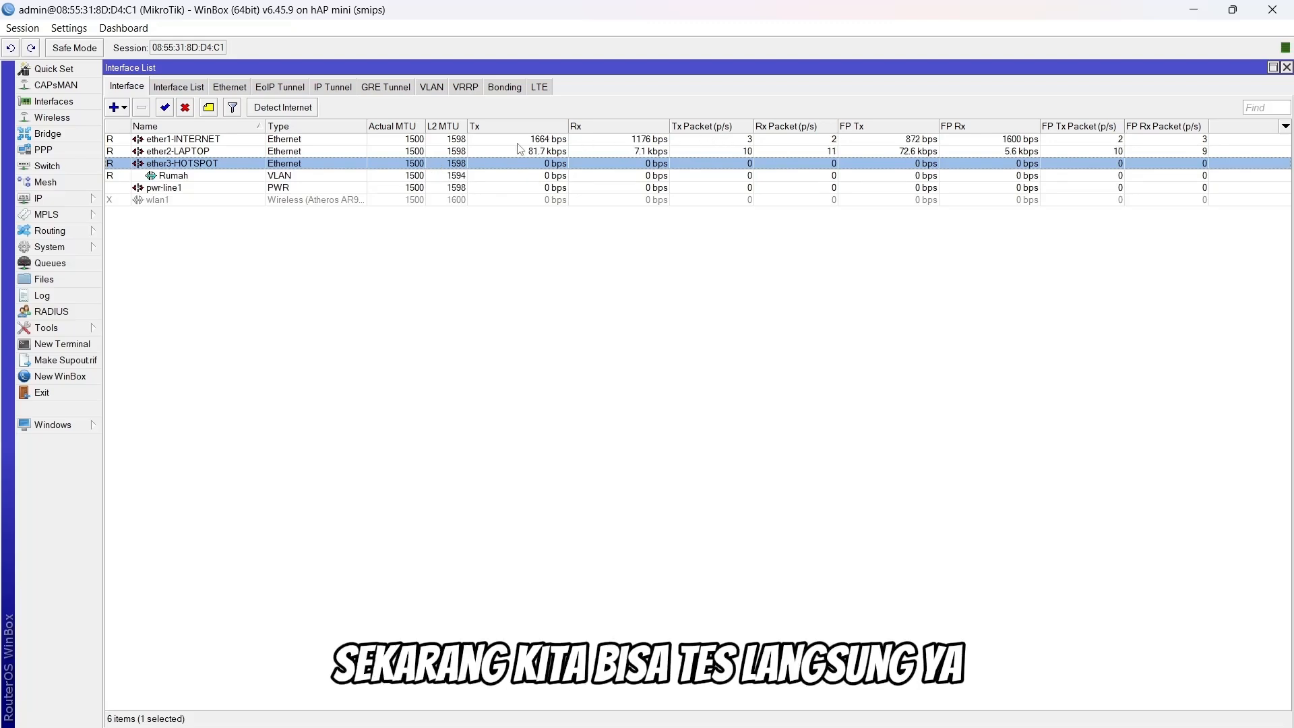
click(1195, 12)
click(1236, 19)
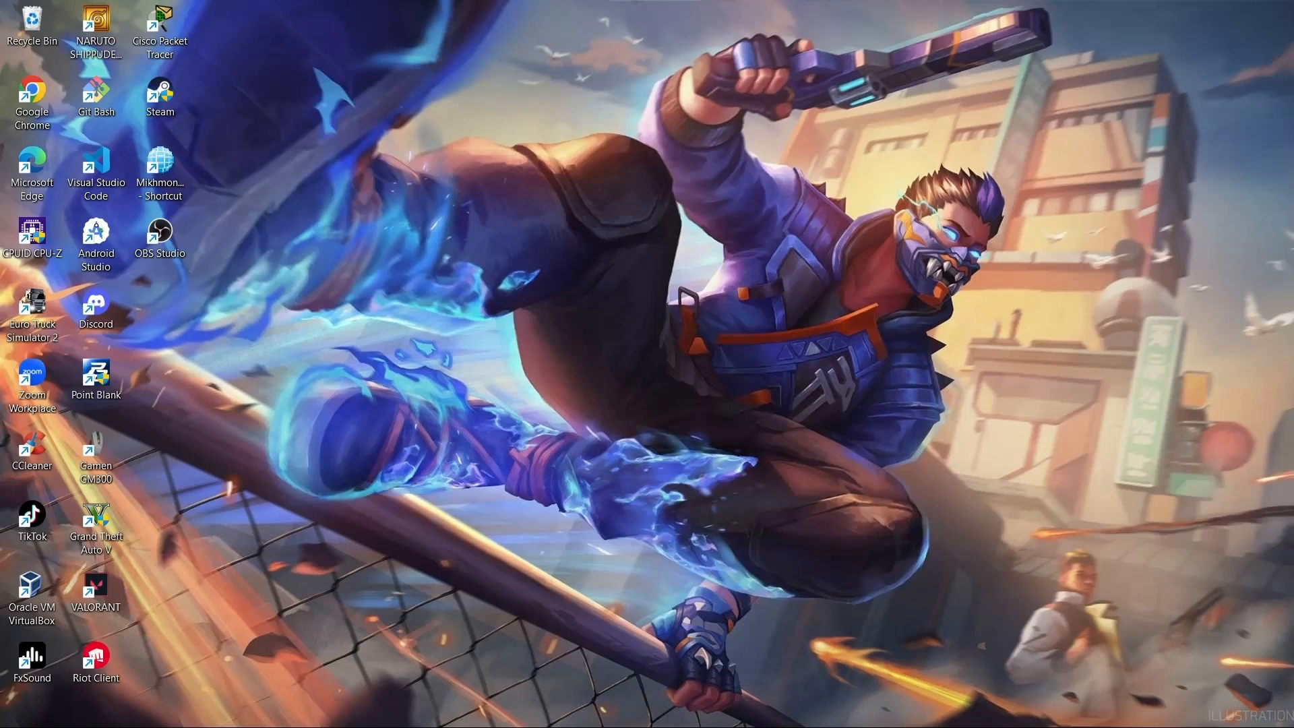
Step: Join the open UasVoucheran Wi-Fi network from Quick Settings, leaving automatic connection off
click(1116, 719)
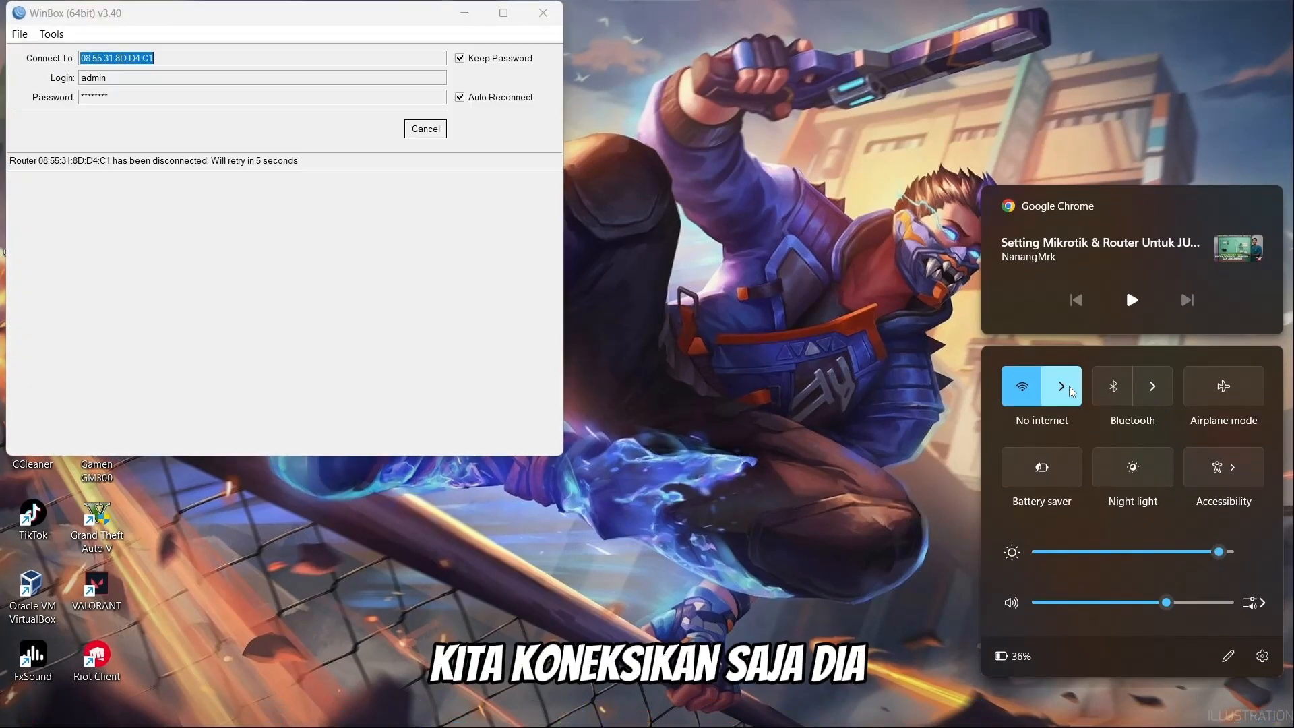
click(464, 13)
click(1114, 709)
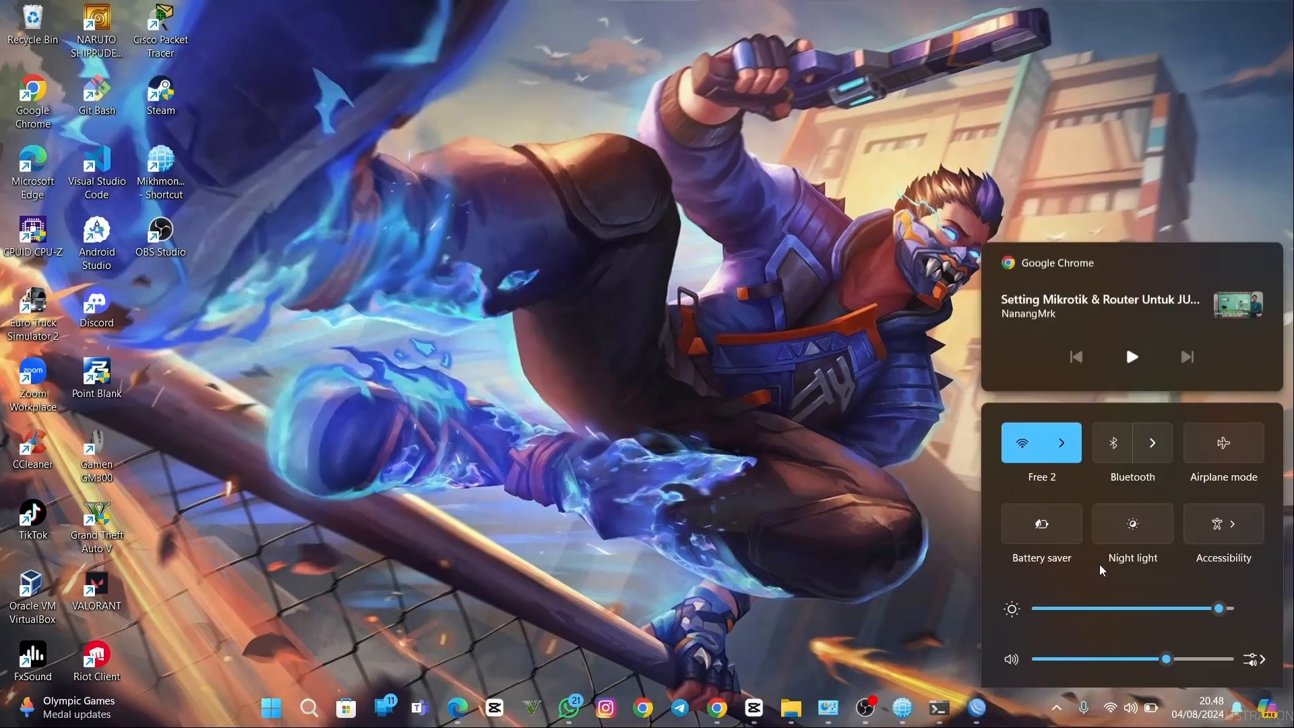
click(1068, 385)
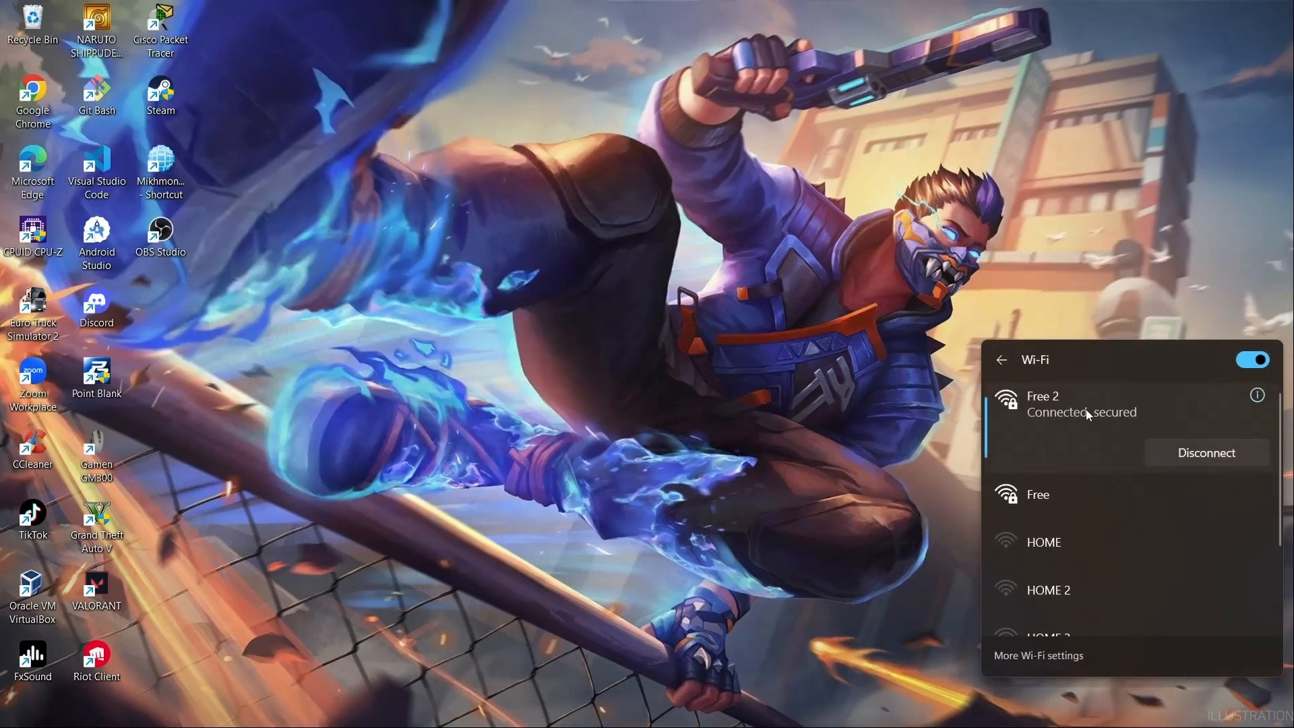
scroll(1097, 539, down, 4)
scroll(1065, 486, down, 1)
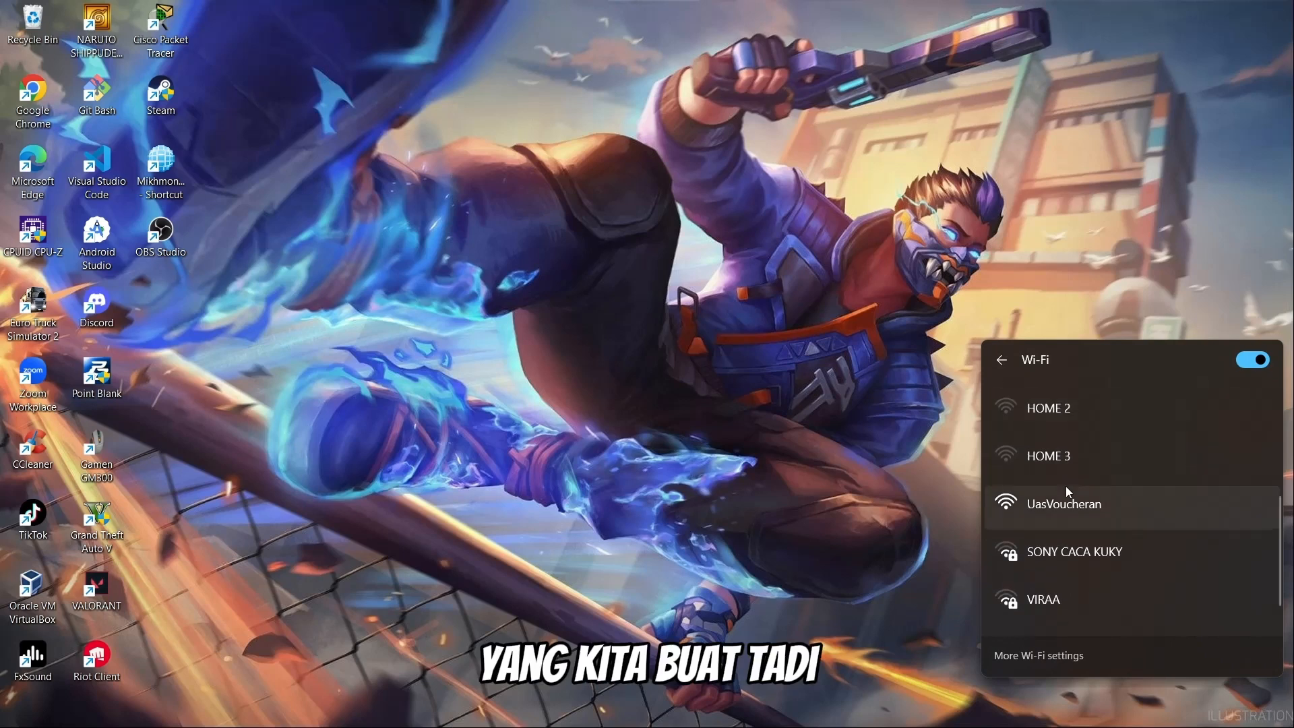
click(1063, 498)
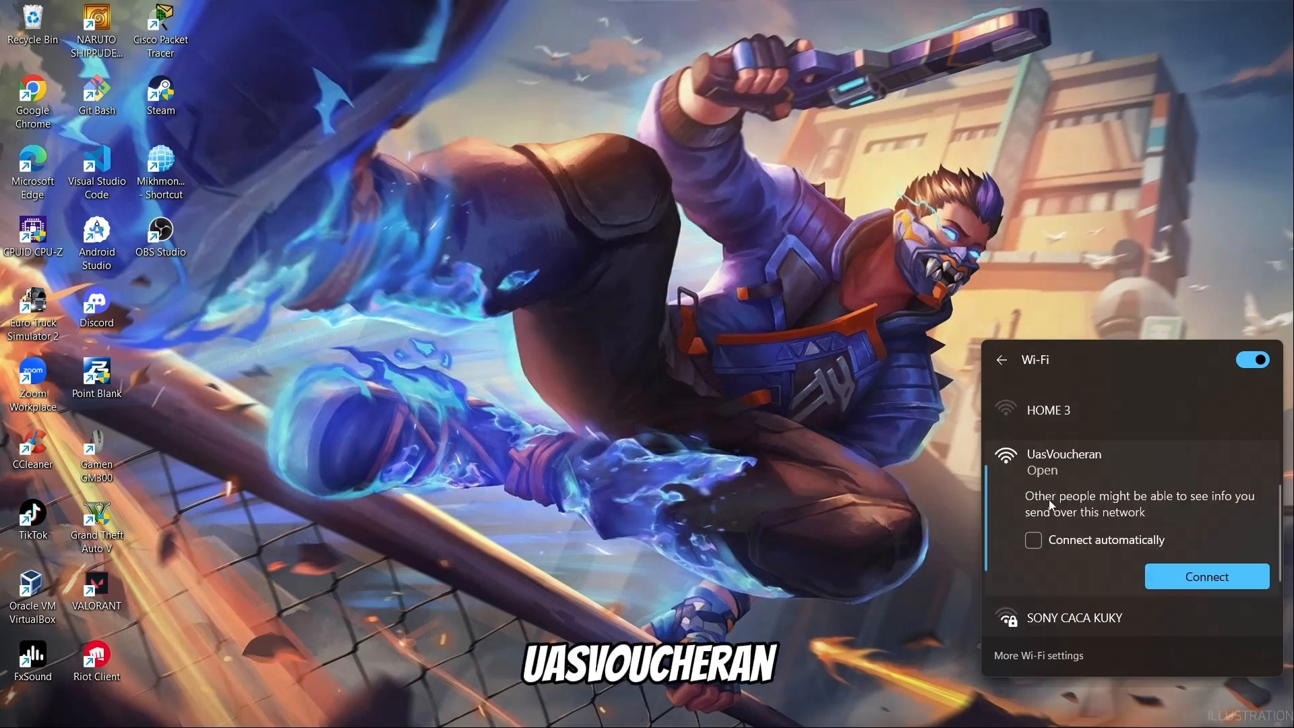
click(1107, 543)
click(1114, 544)
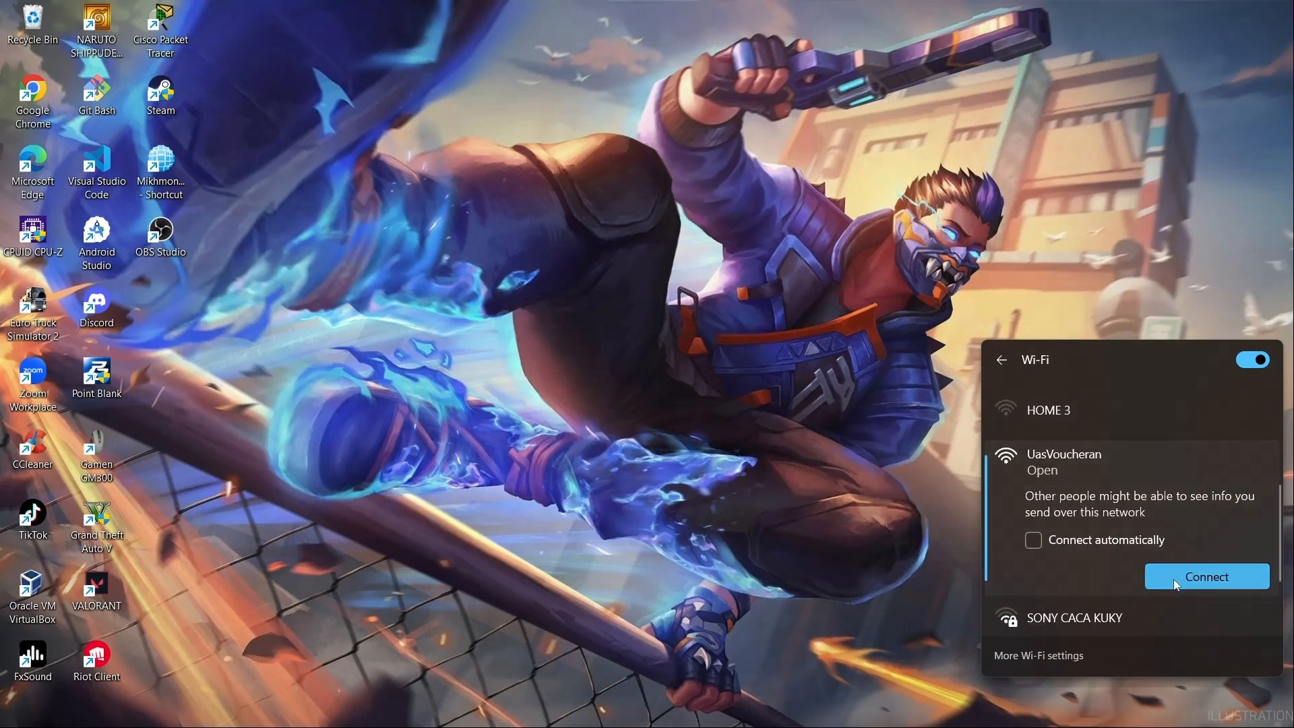
click(1178, 580)
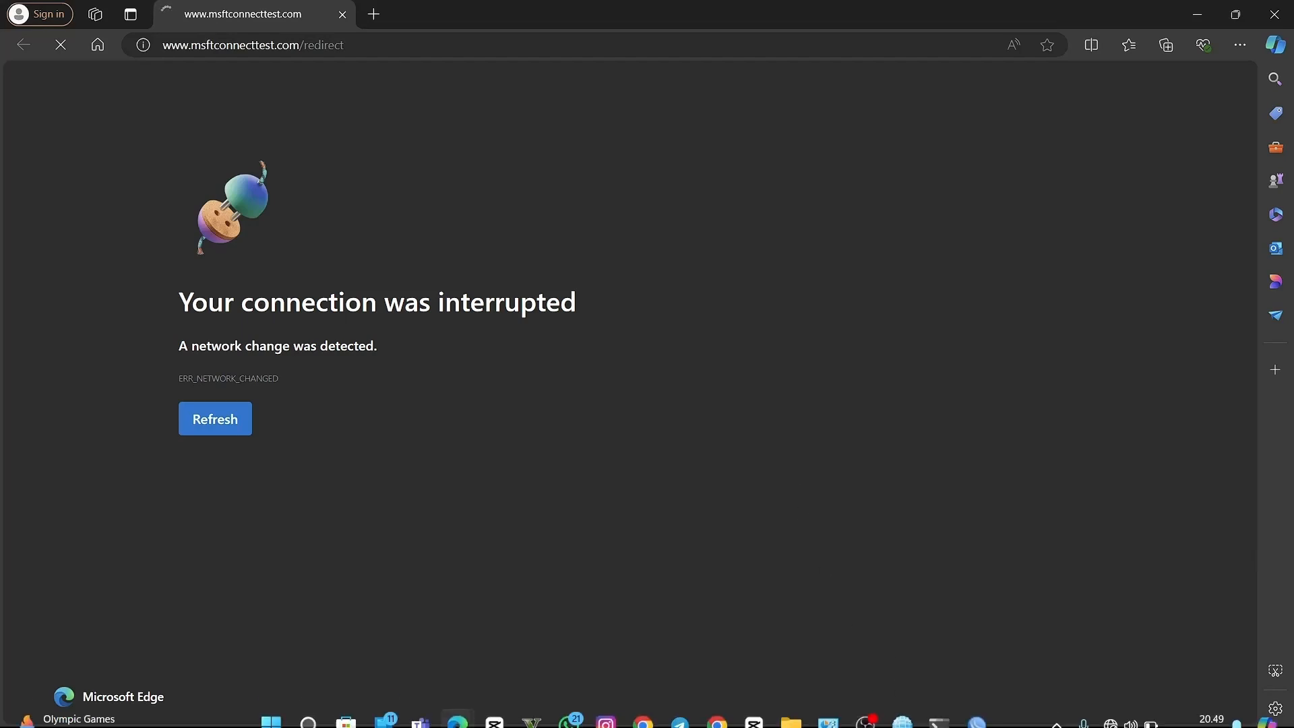
Step: Open the hotspot sign-in window full screen and submit the hotspot username and password
click(977, 720)
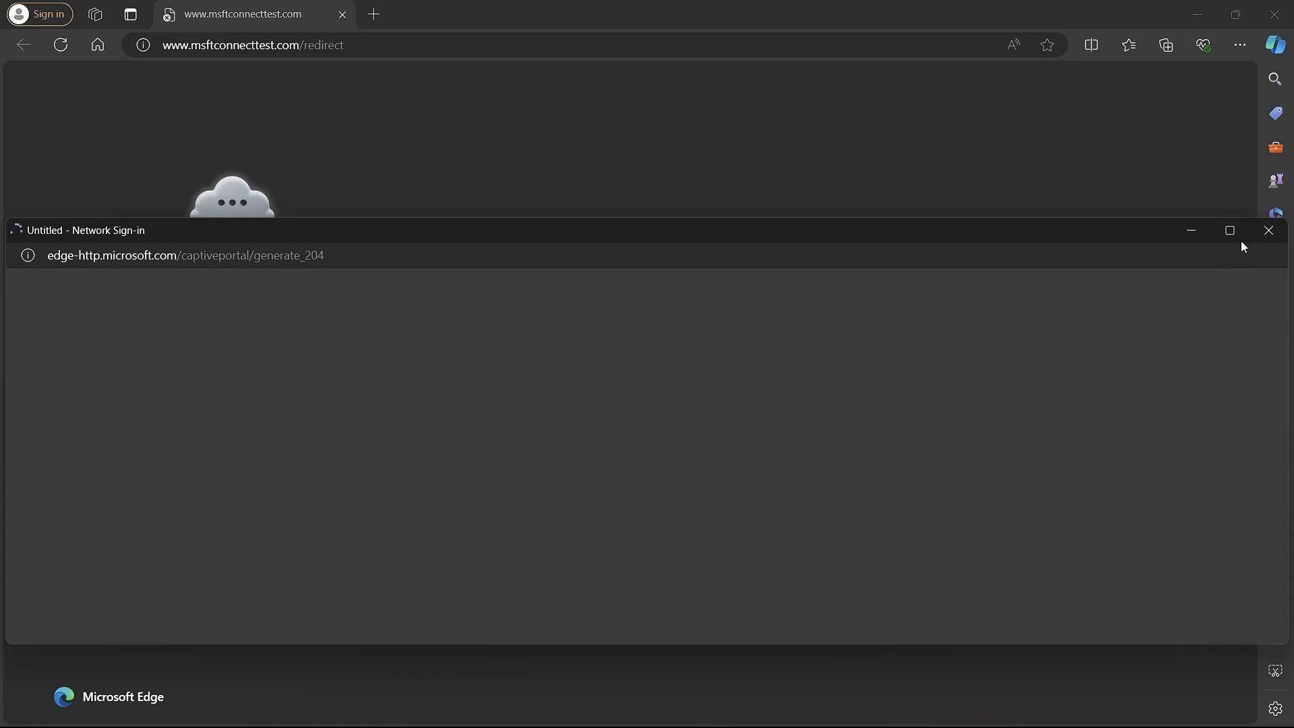
click(1231, 232)
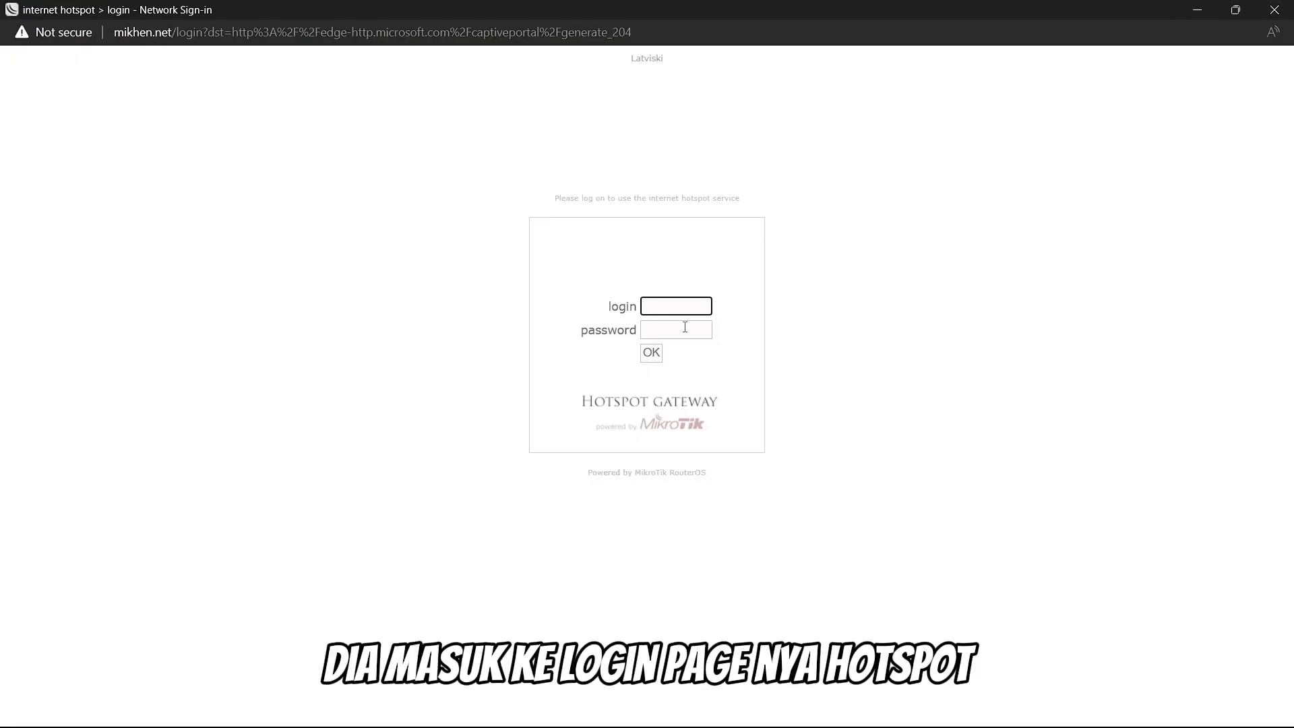
text(ad)
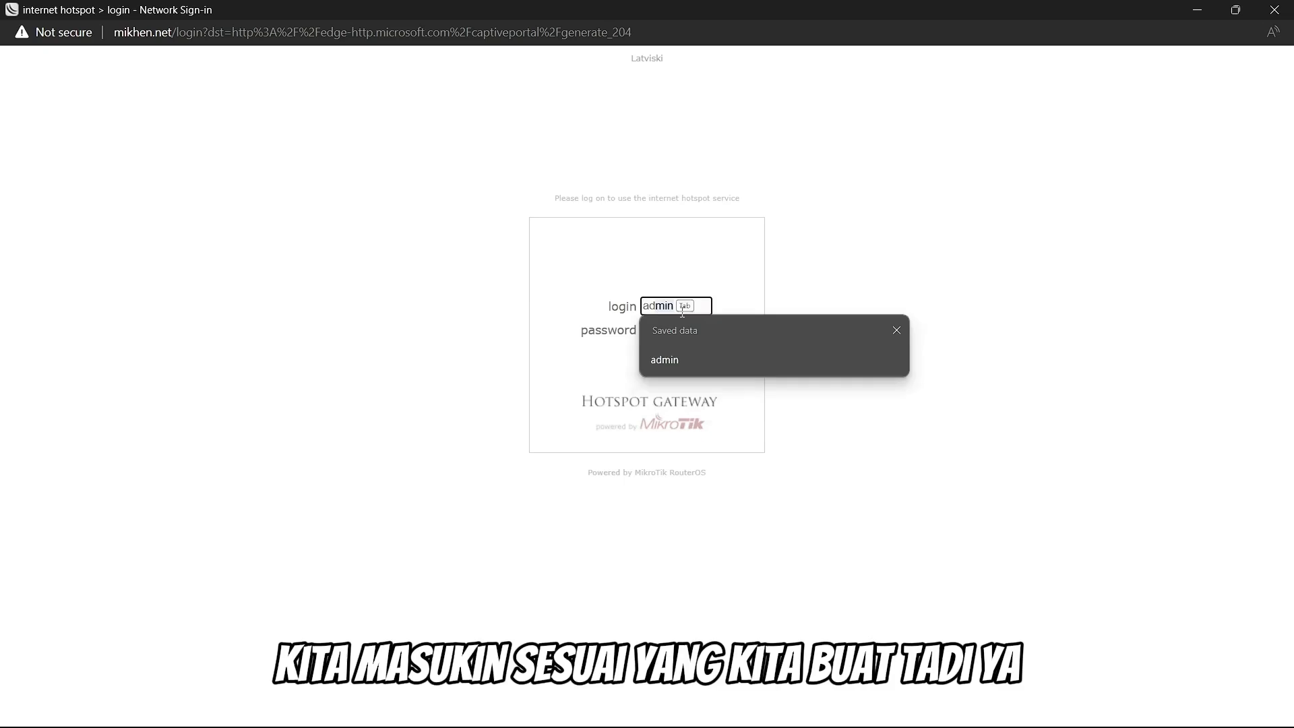
text(min)
key(Tab)
key(Tab)
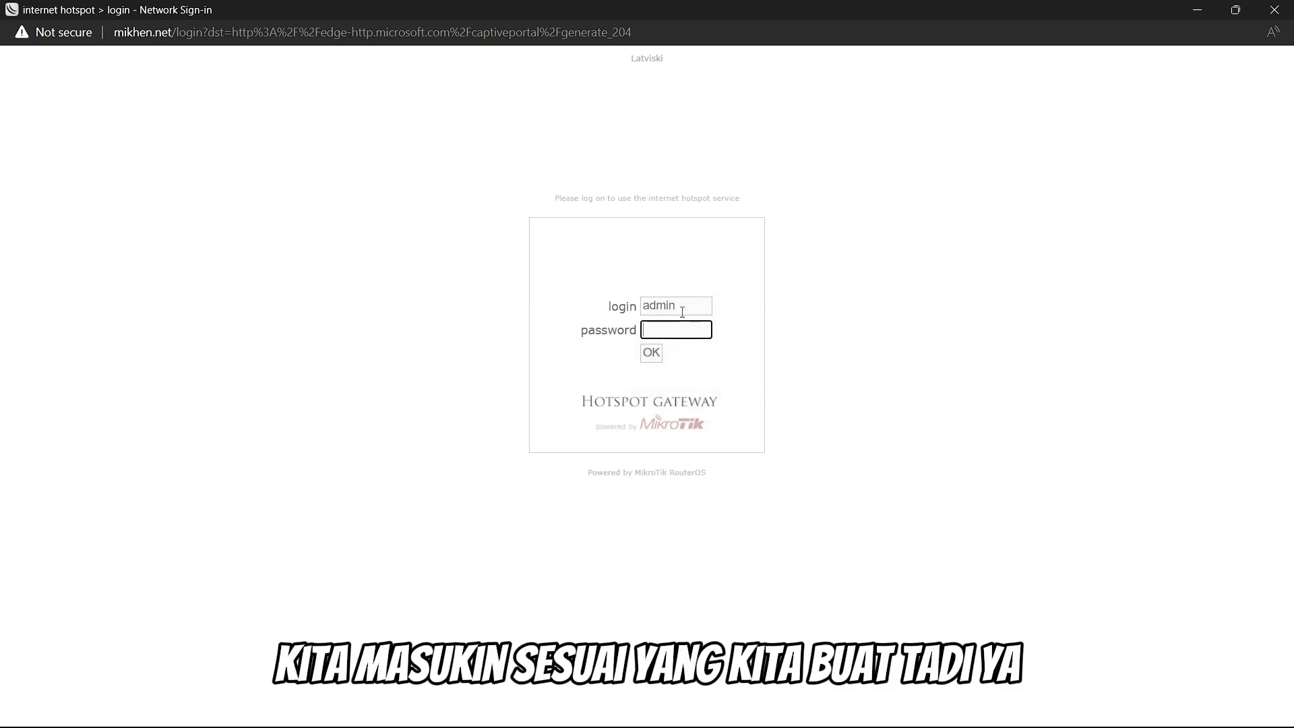
text(••••)
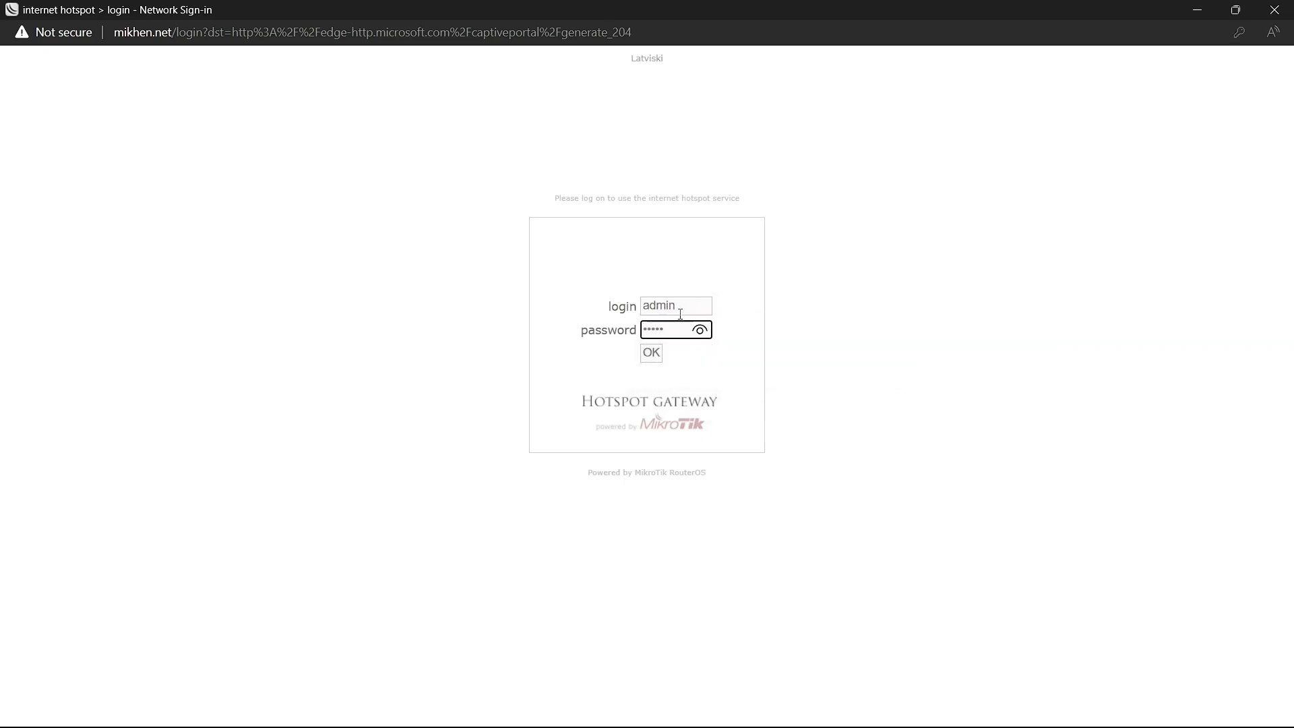
click(700, 329)
click(700, 329)
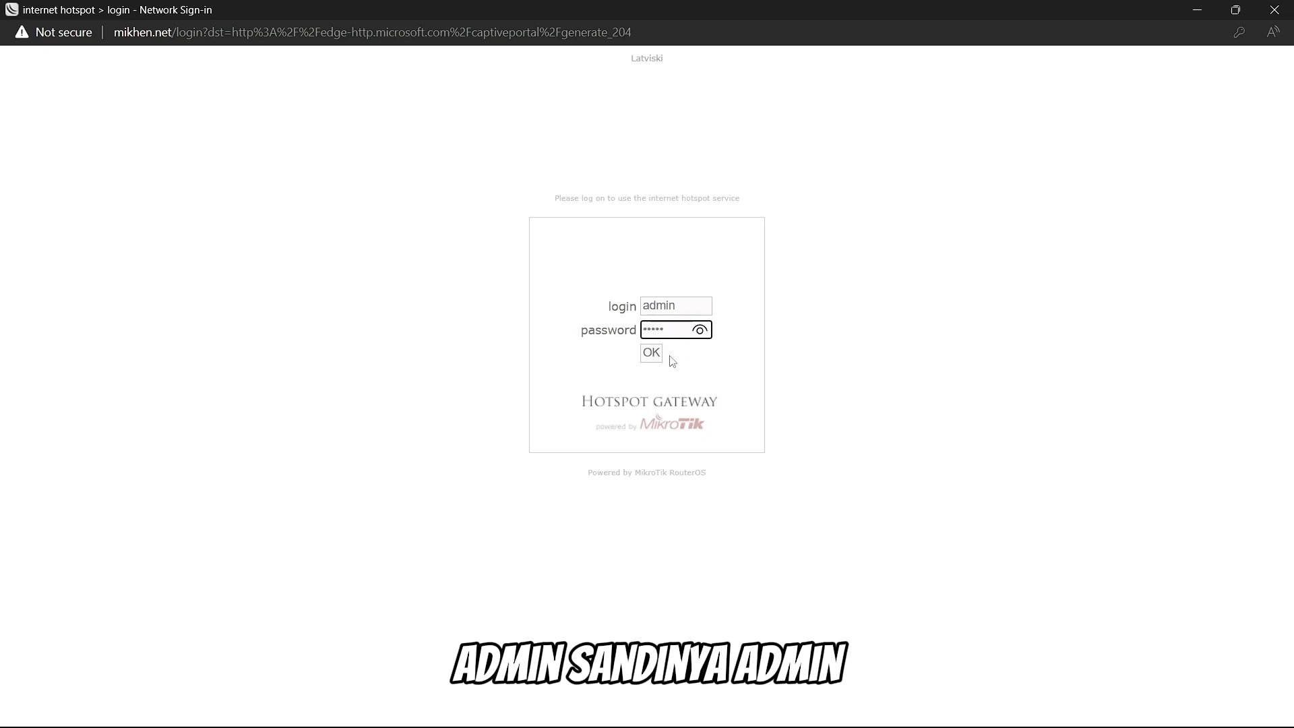
click(656, 363)
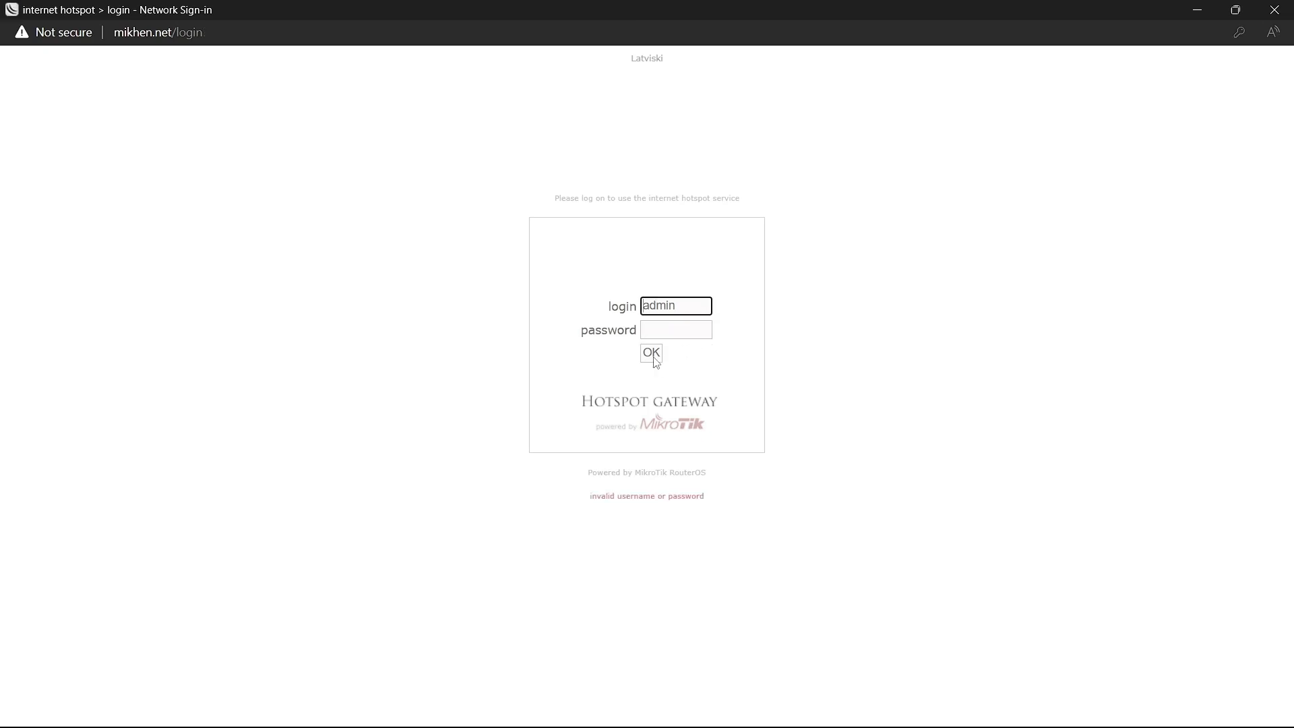
Step: Re-enter the password after the failed login, sign in again, and decline saving the password
click(662, 324)
text(*)
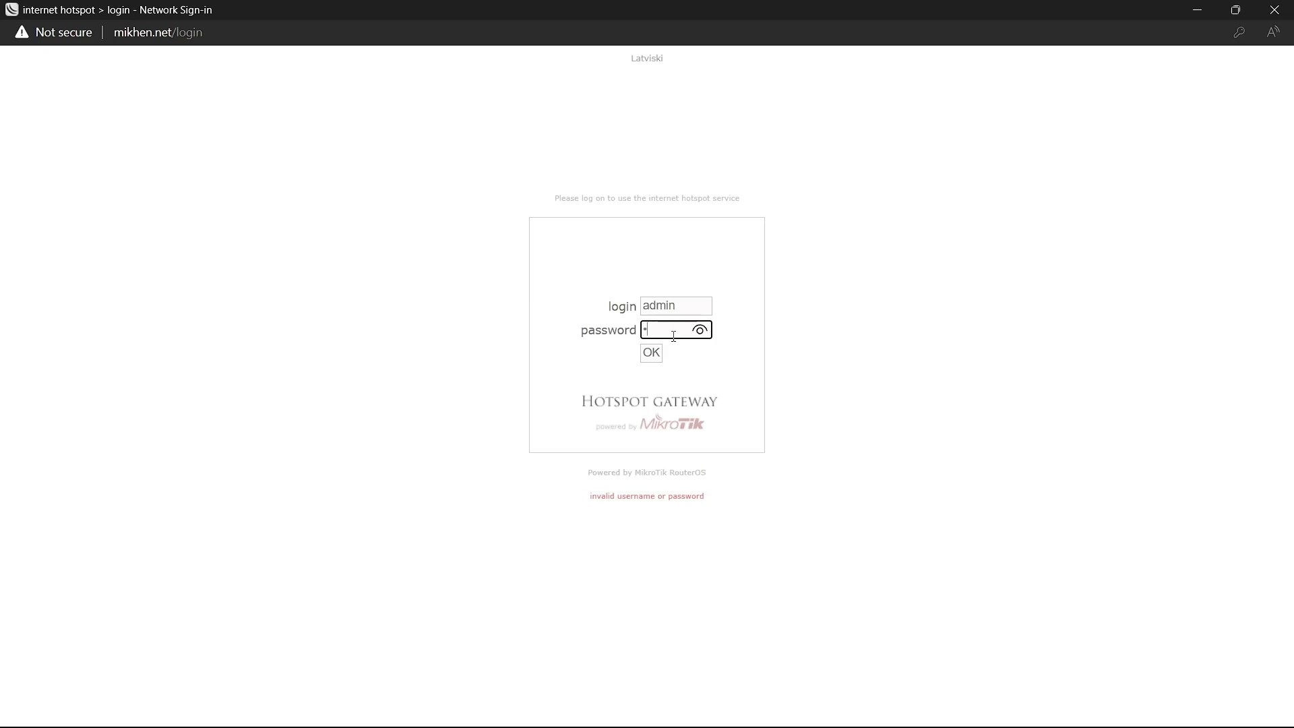
text(*****)
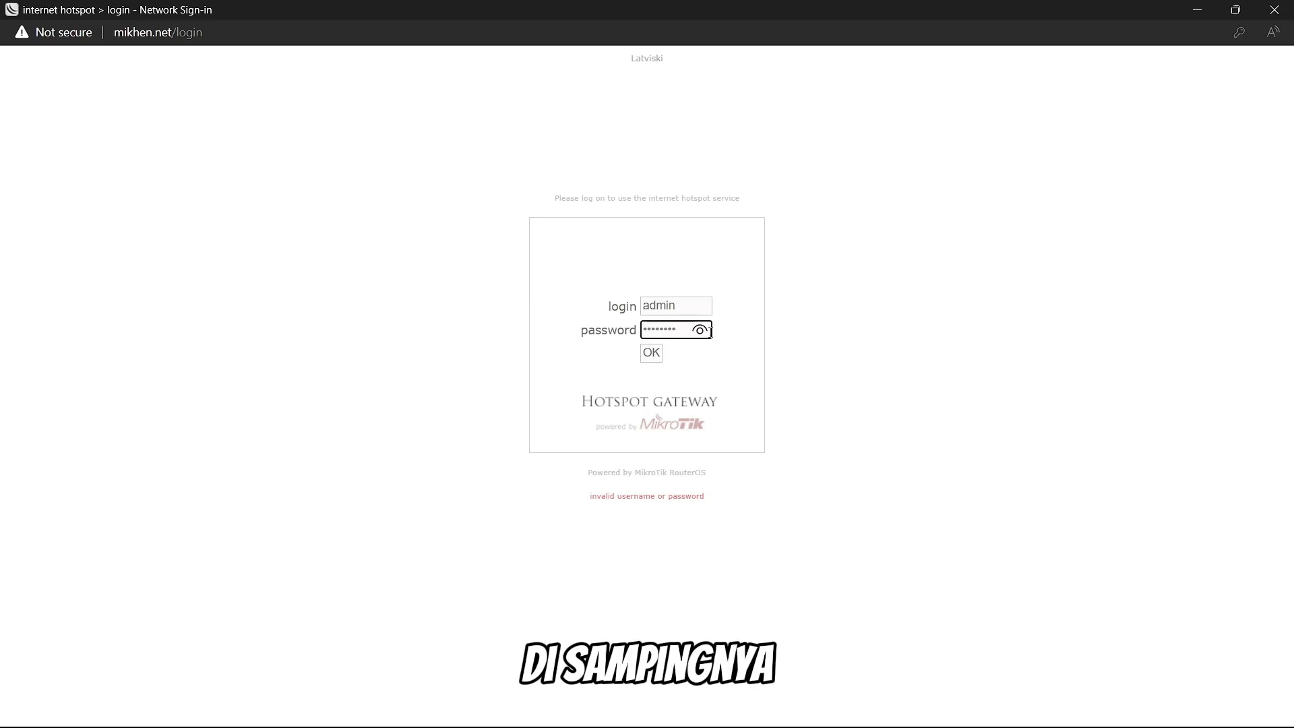
click(657, 355)
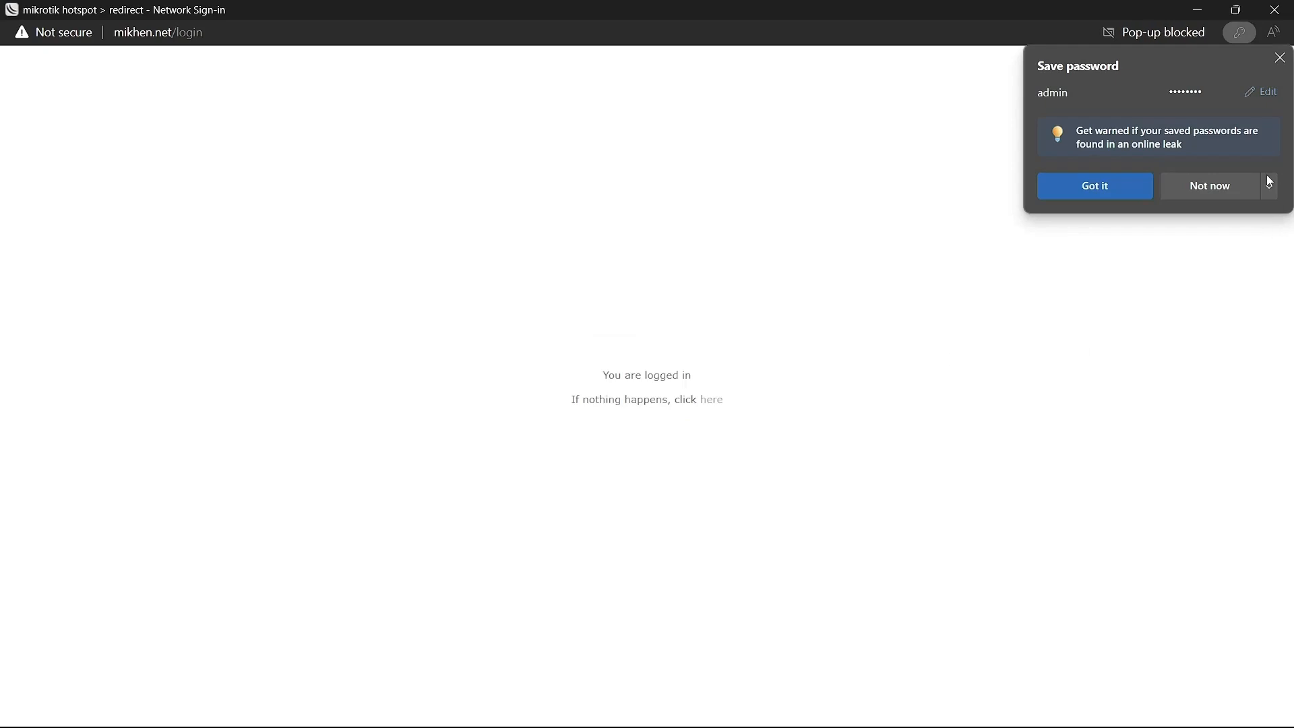
click(1184, 188)
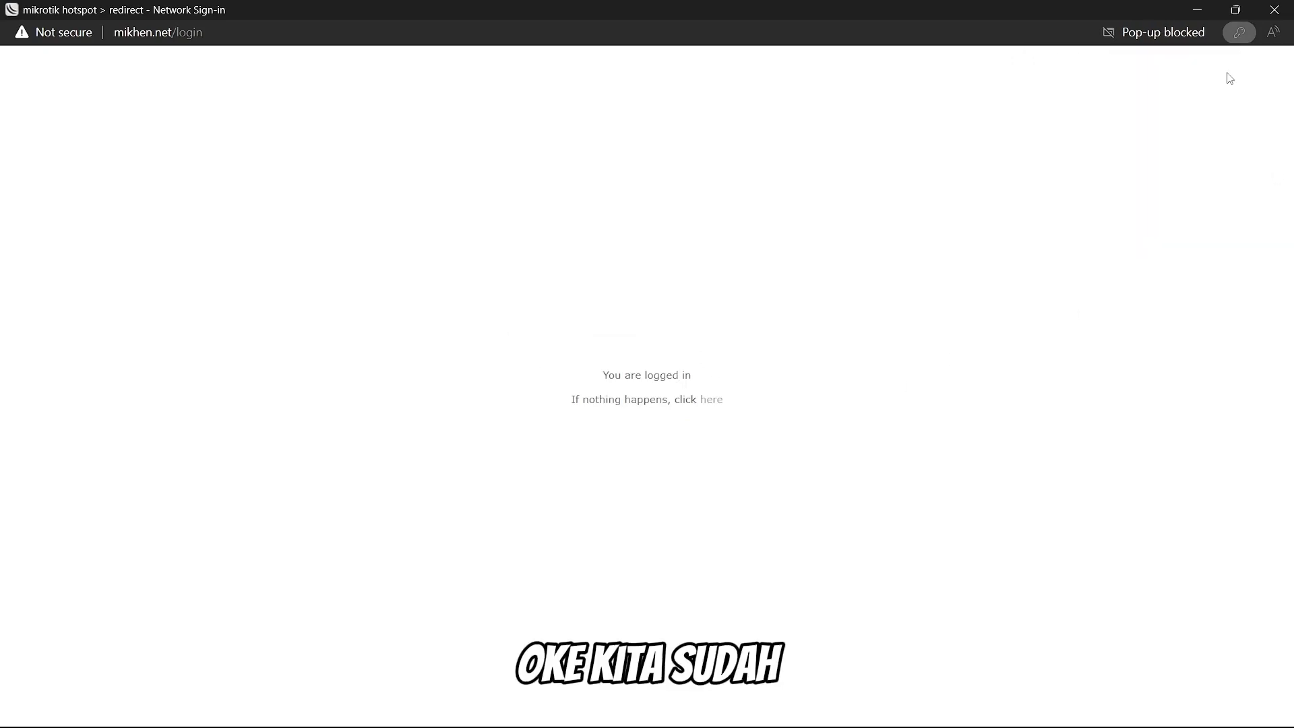
Step: Review the Wi-Fi network list in Quick Settings, then close the panel
mouse_move(1134, 711)
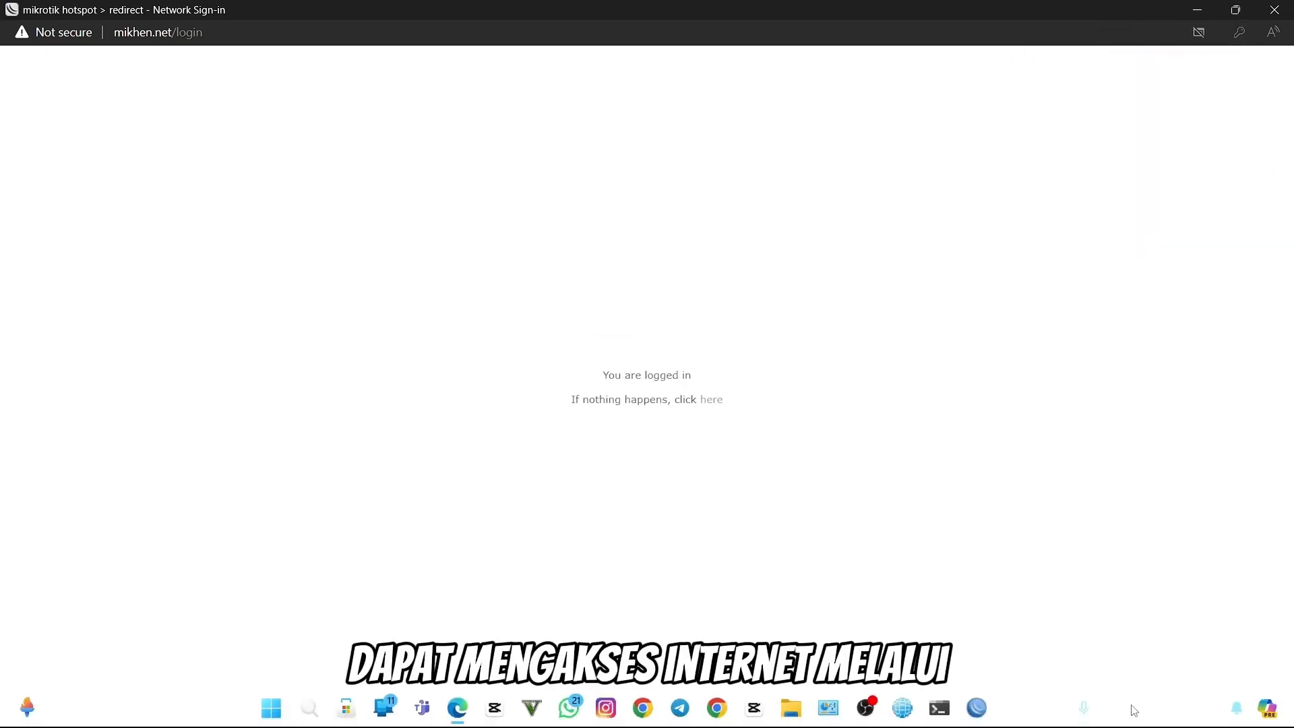
click(1124, 708)
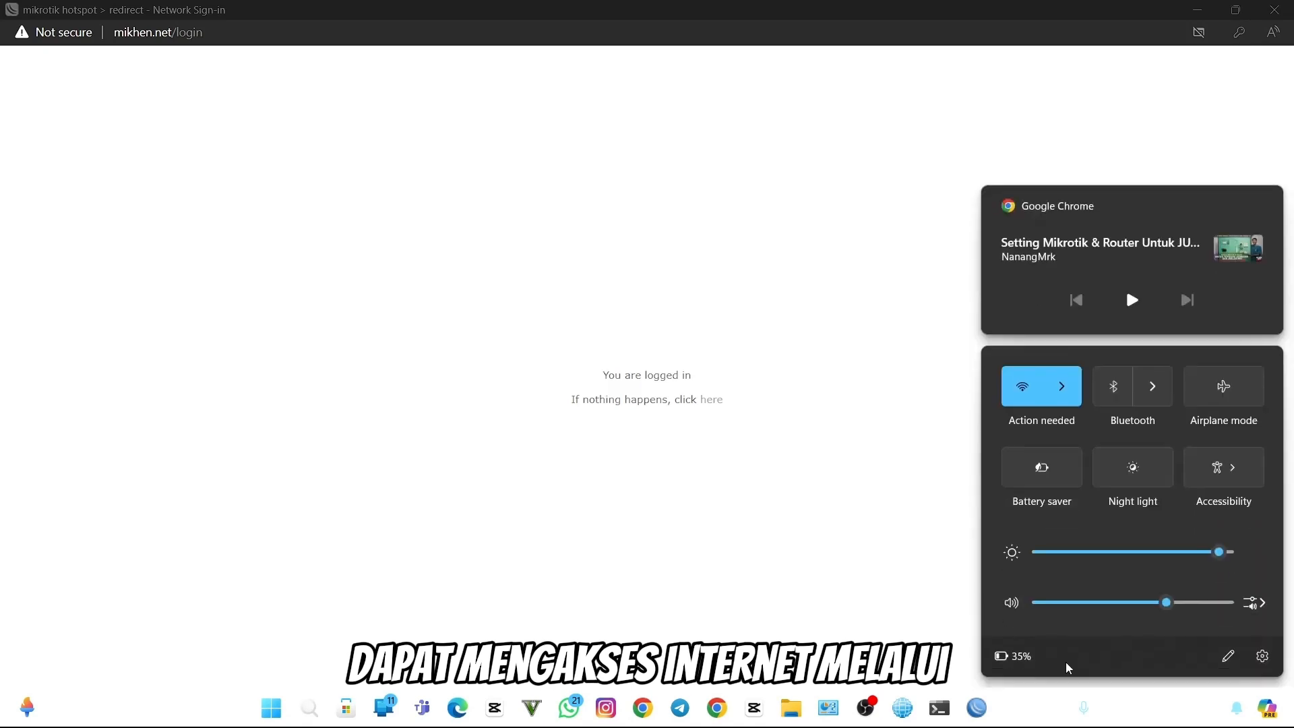
click(1063, 387)
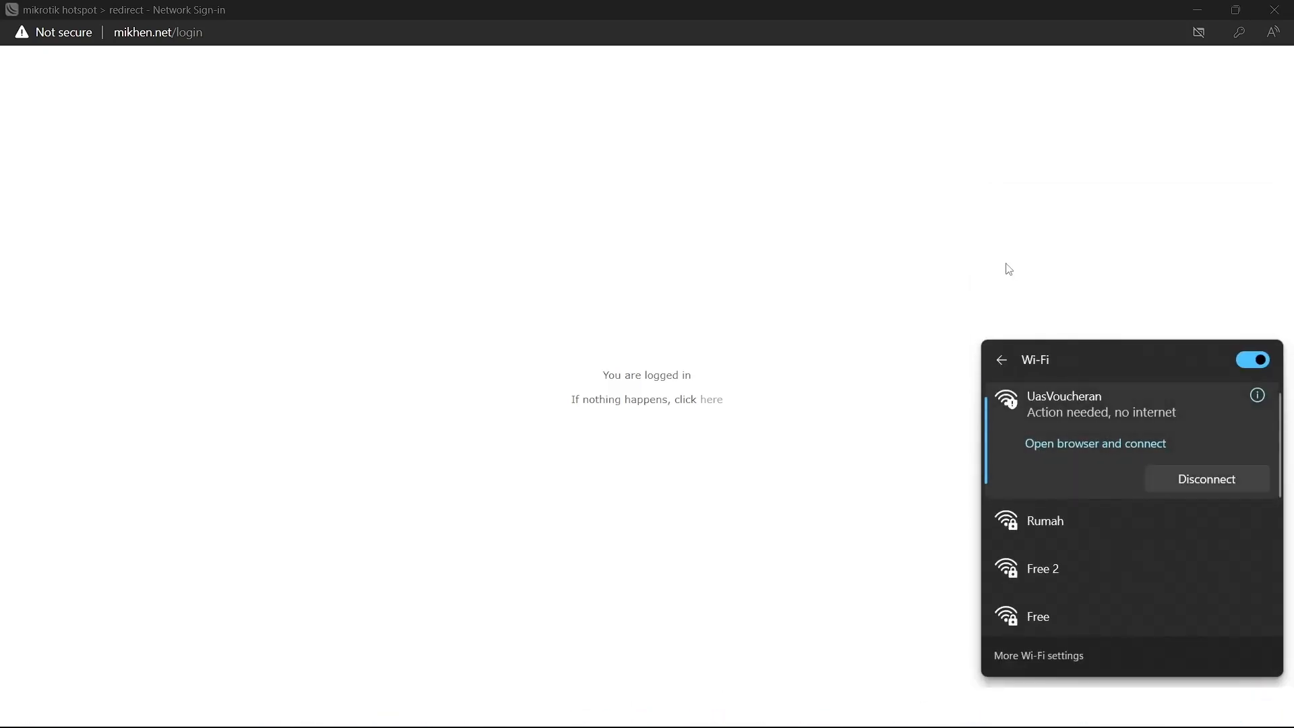
click(1103, 444)
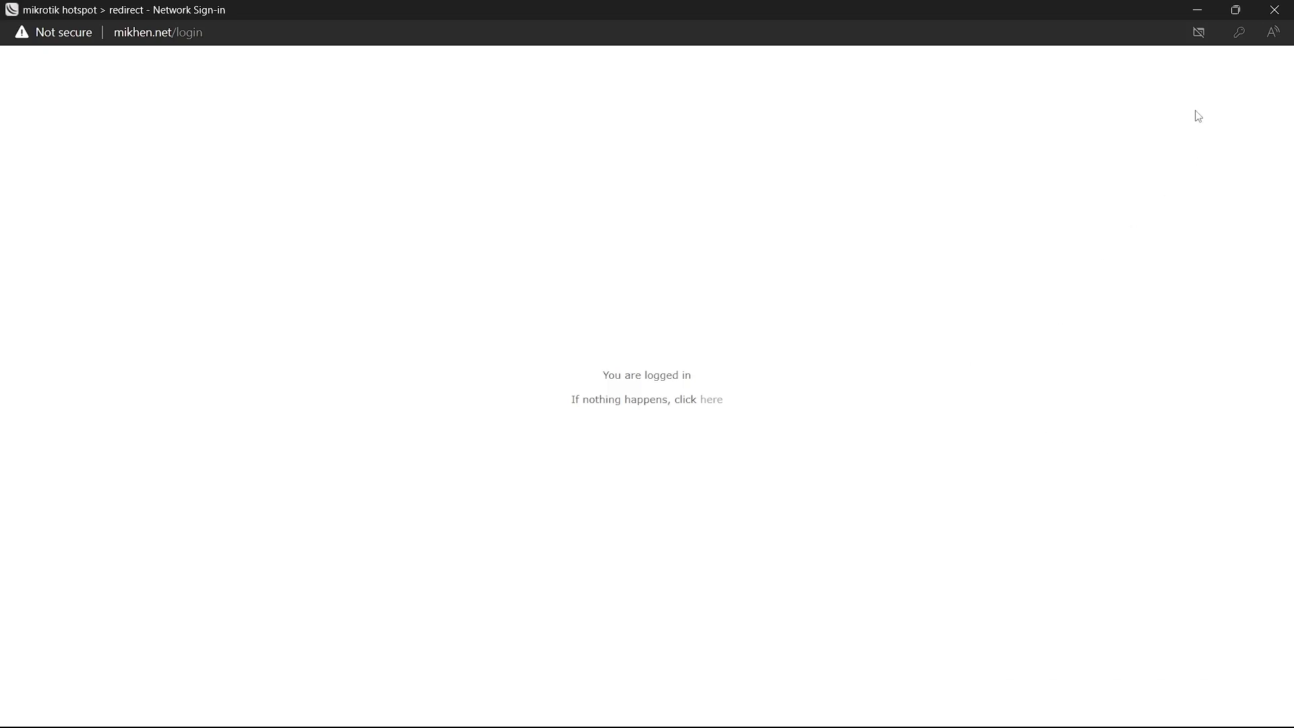
Step: Stop the gateway ping in Command Prompt and start a continuous ping to 8.8.8.8
mouse_move(1105, 724)
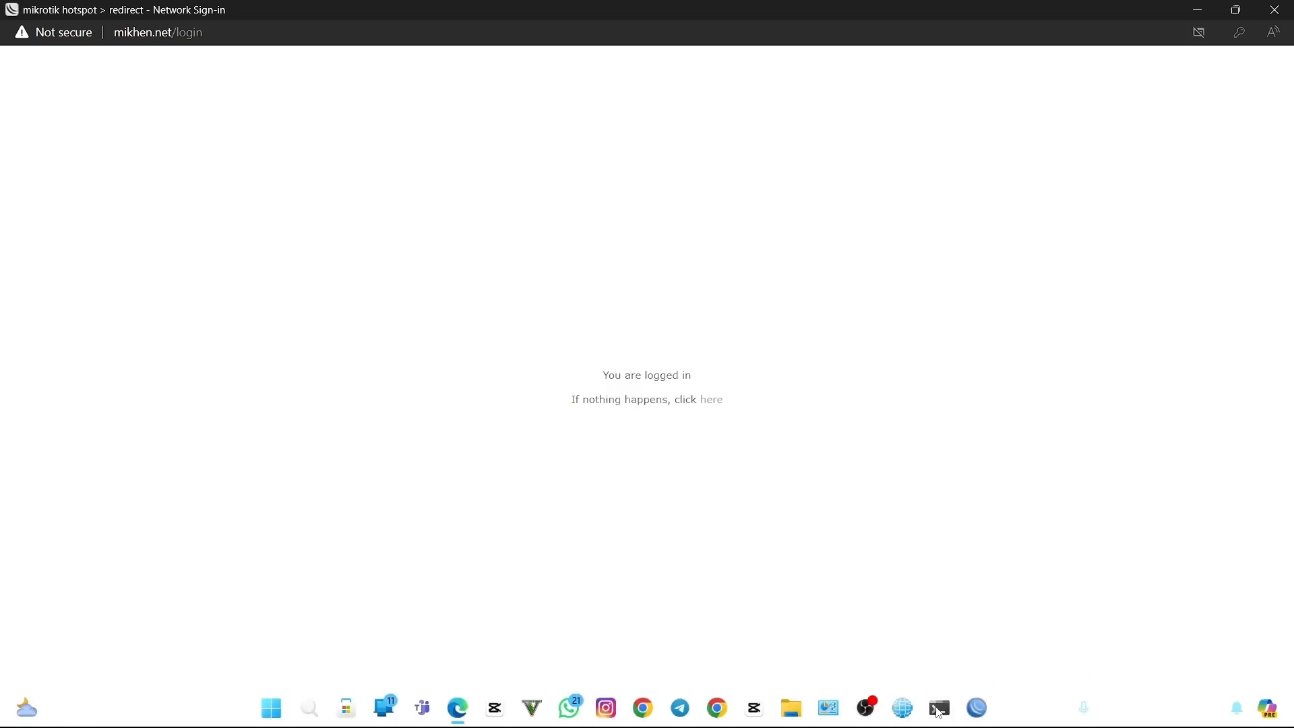
mouse_move(938, 712)
click(977, 649)
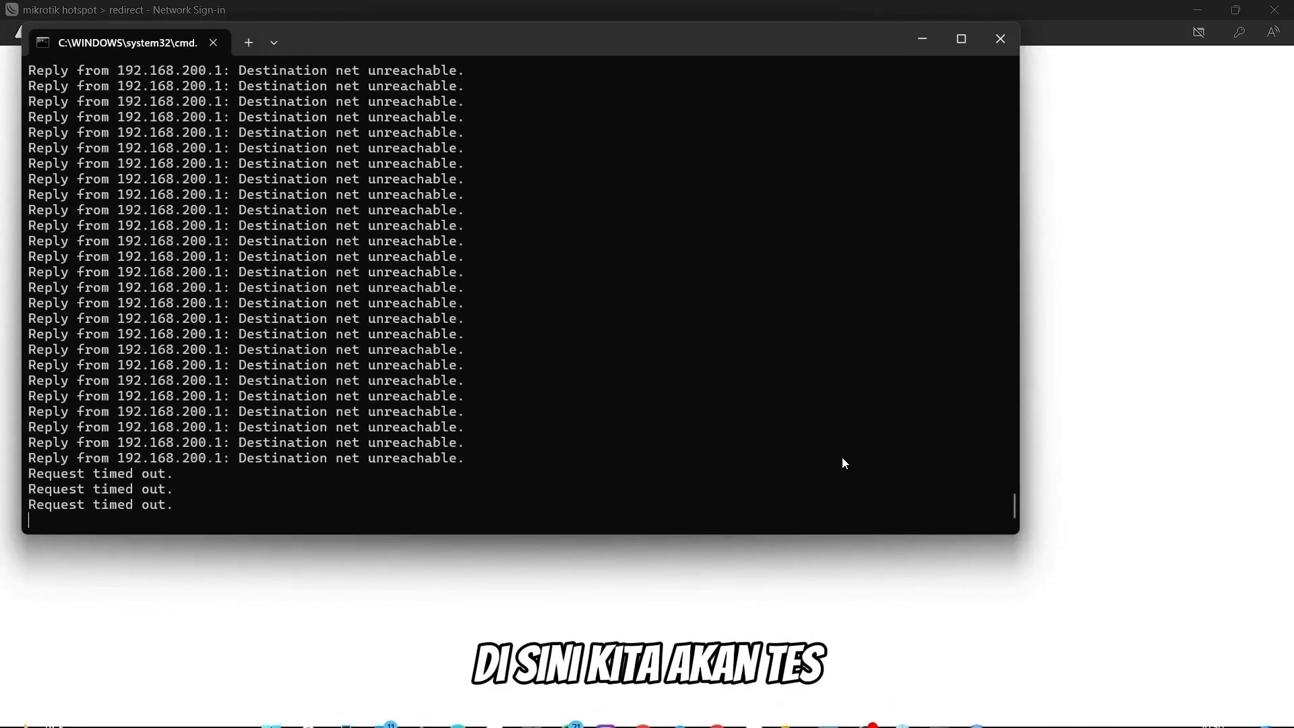
key(ctrl+c)
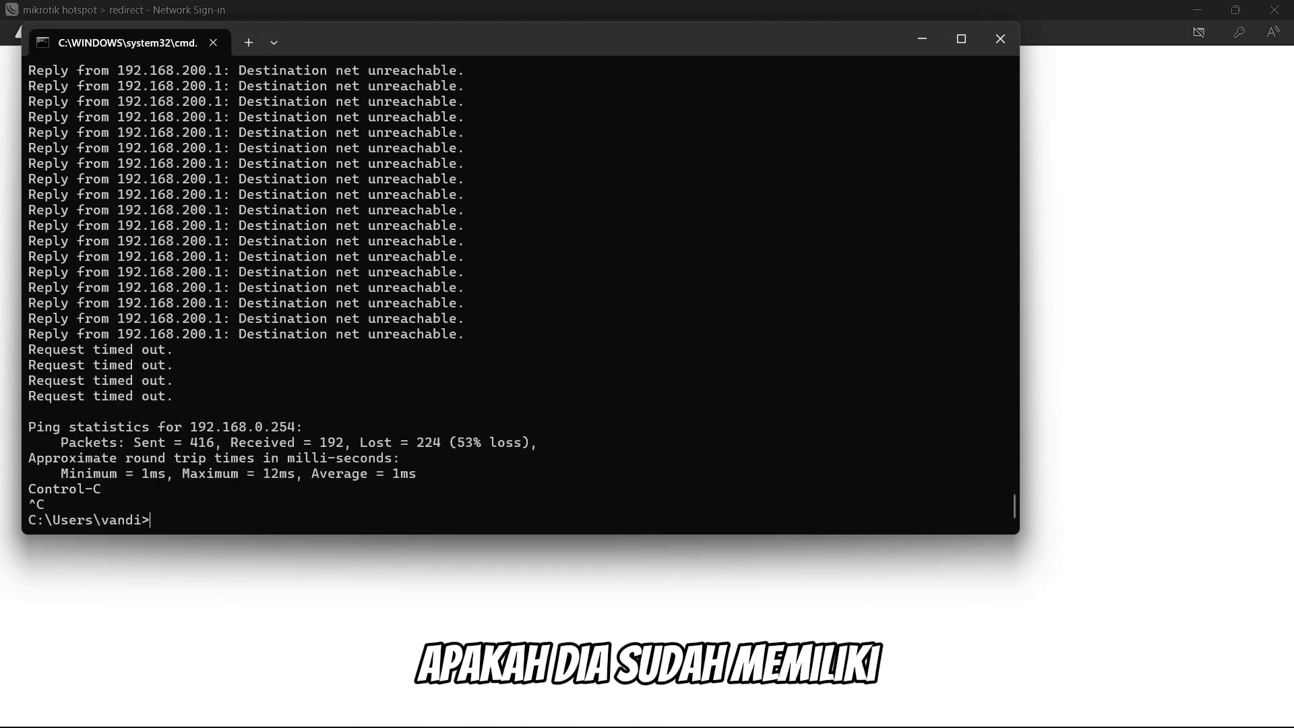
key(Up)
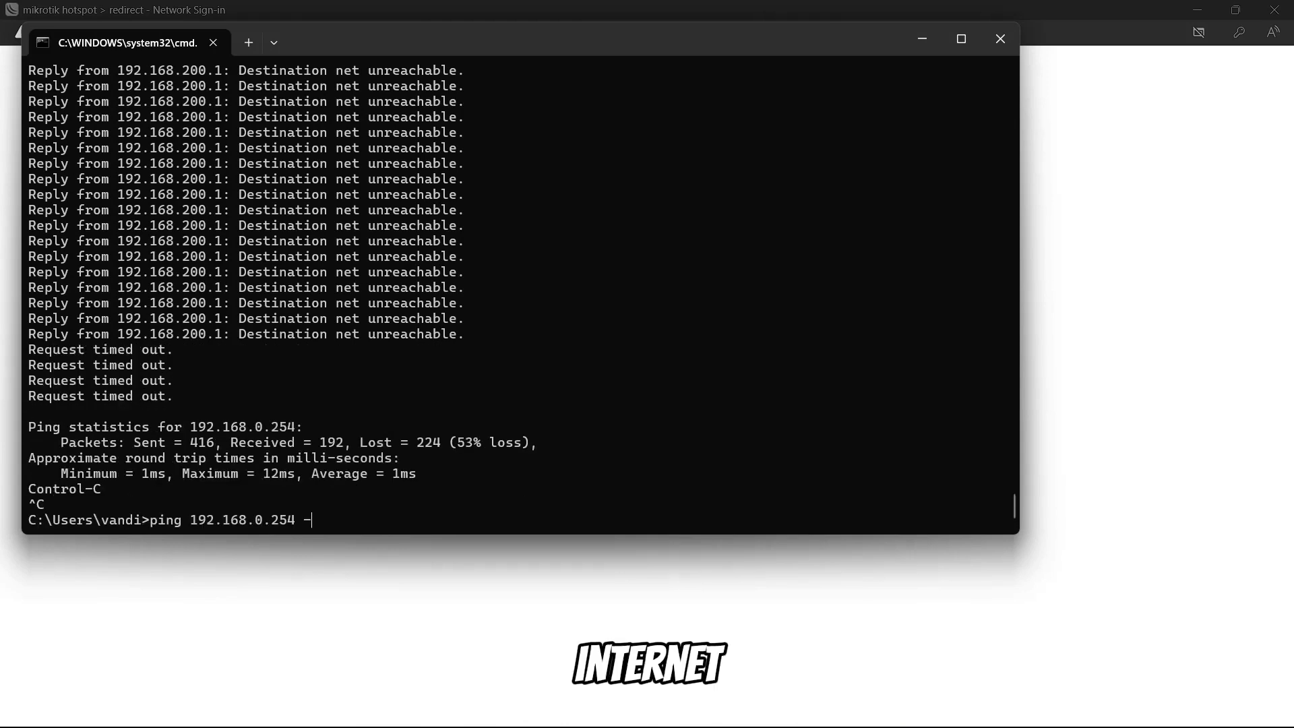
key(BackSpace)
key(BackSpace)
key(BackSpace)
key(BackSpace)
key(BackSpace)
key(BackSpace)
key(BackSpace)
key(BackSpace)
key(BackSpace)
key(BackSpace)
key(BackSpace)
key(BackSpace)
key(BackSpace)
key(BackSpace)
key(BackSpace)
text(8)
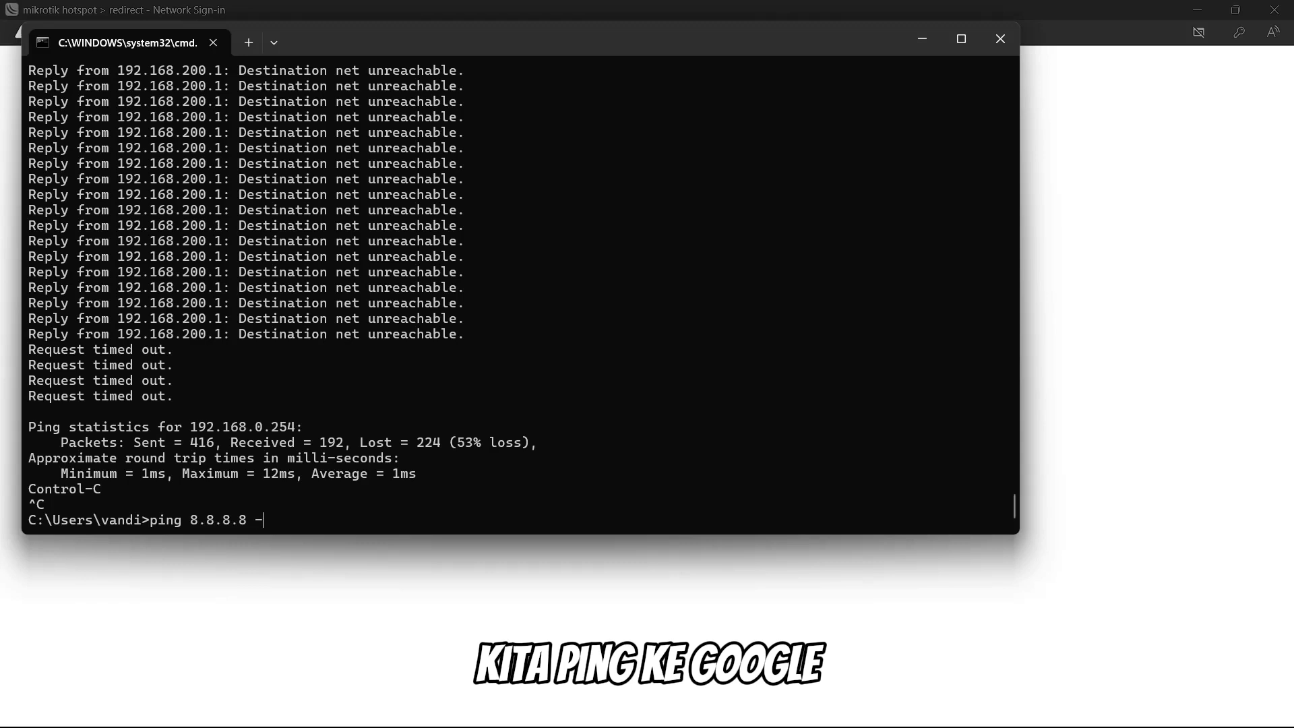
key(Return)
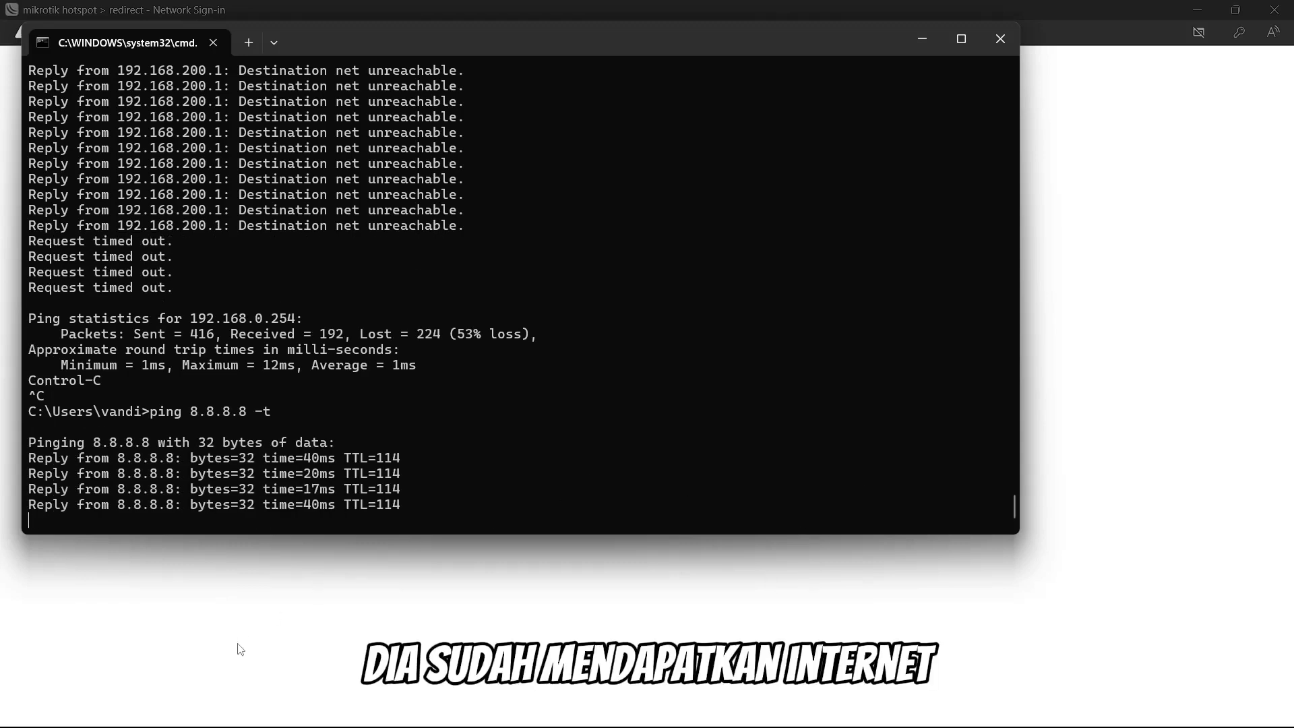
Step: Connect the laptop to the secured Rumah Wi-Fi network from Quick Settings
click(914, 42)
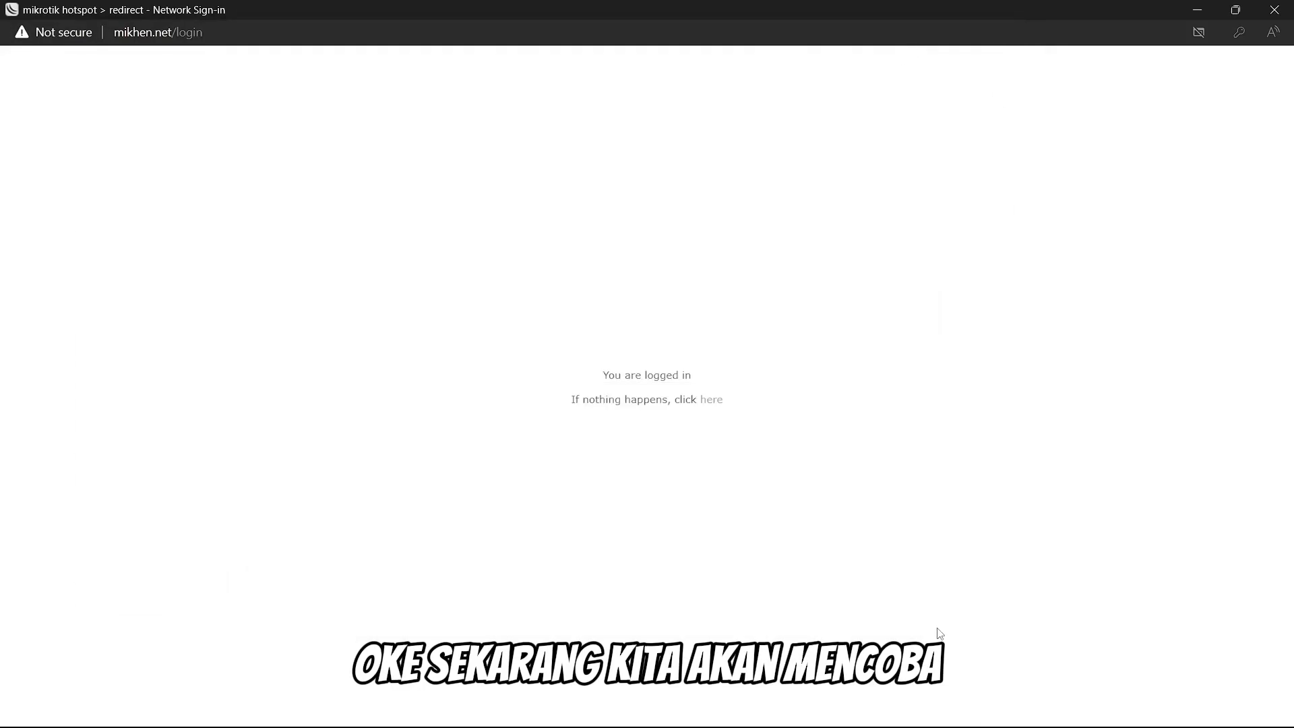
mouse_move(1067, 721)
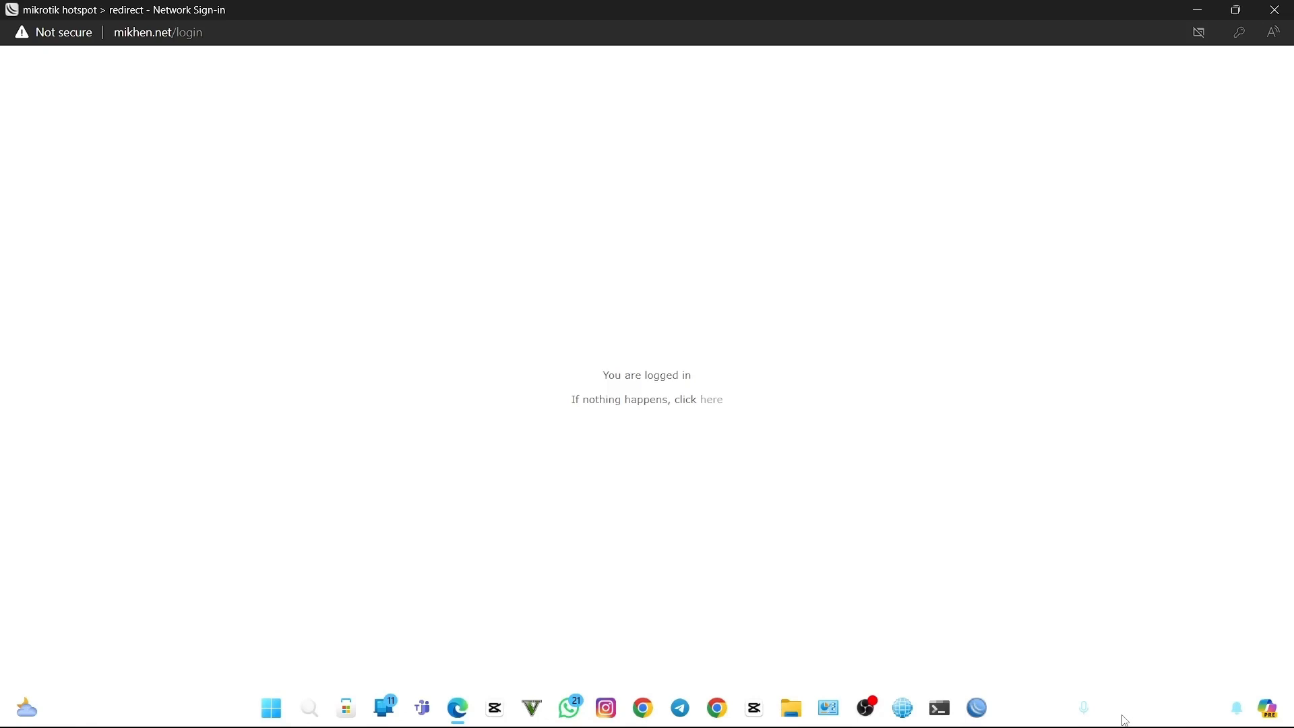
click(1144, 715)
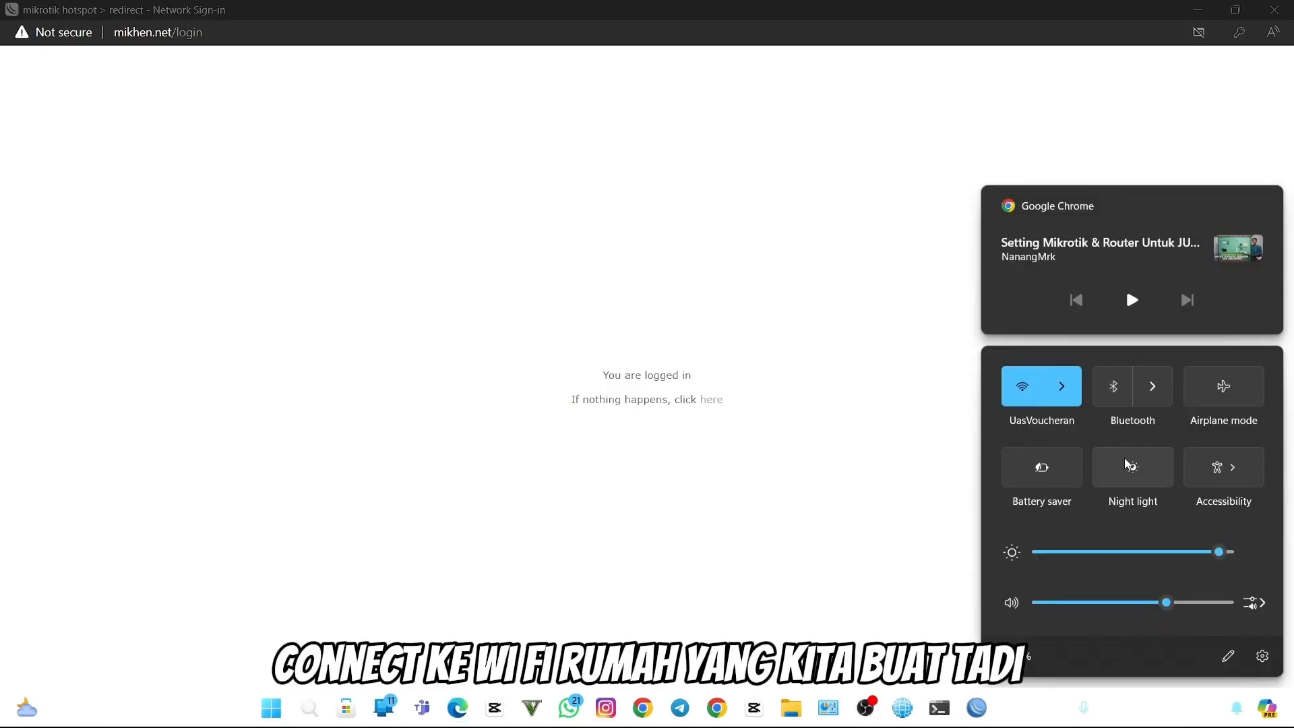
click(1066, 394)
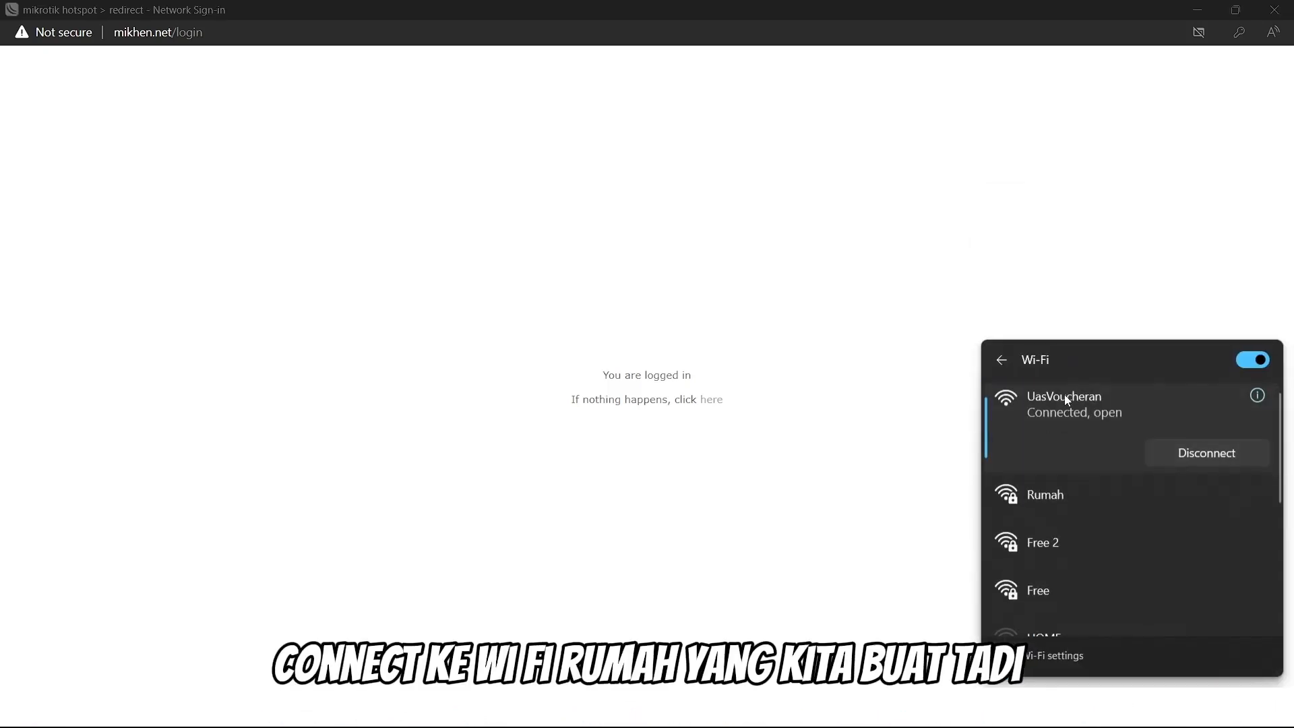
click(1046, 508)
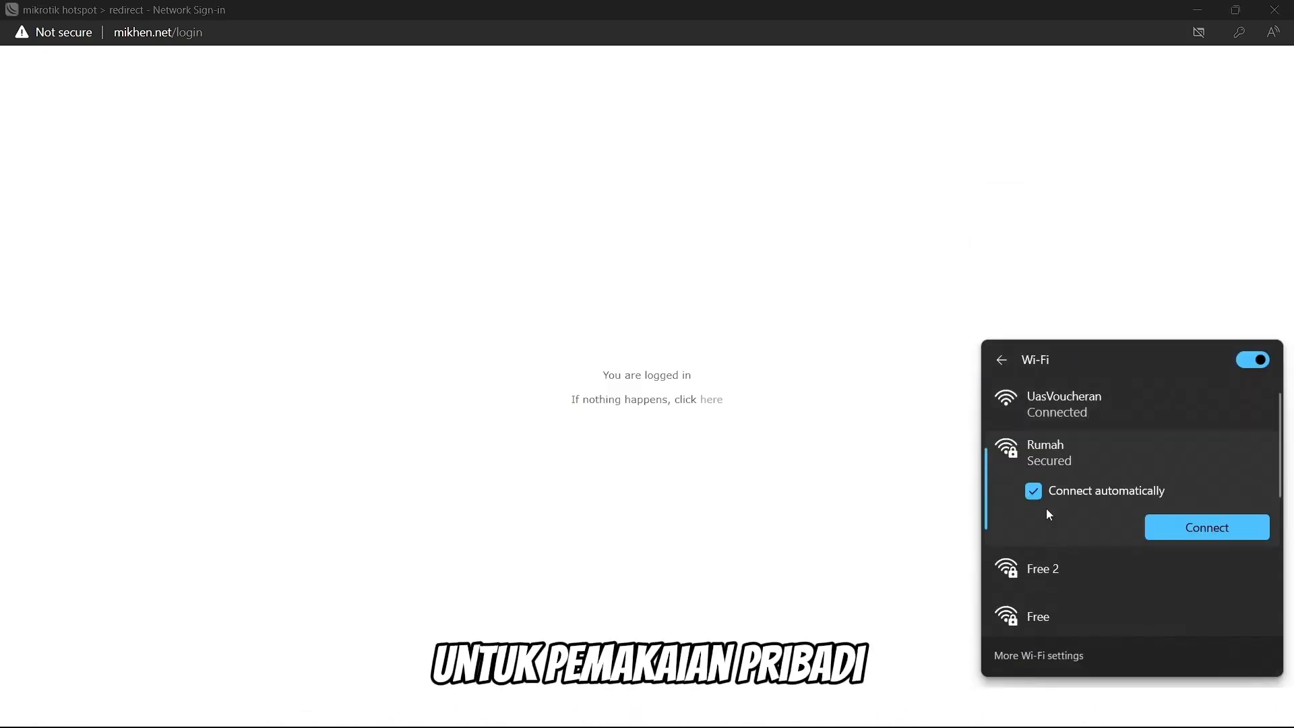
click(1168, 527)
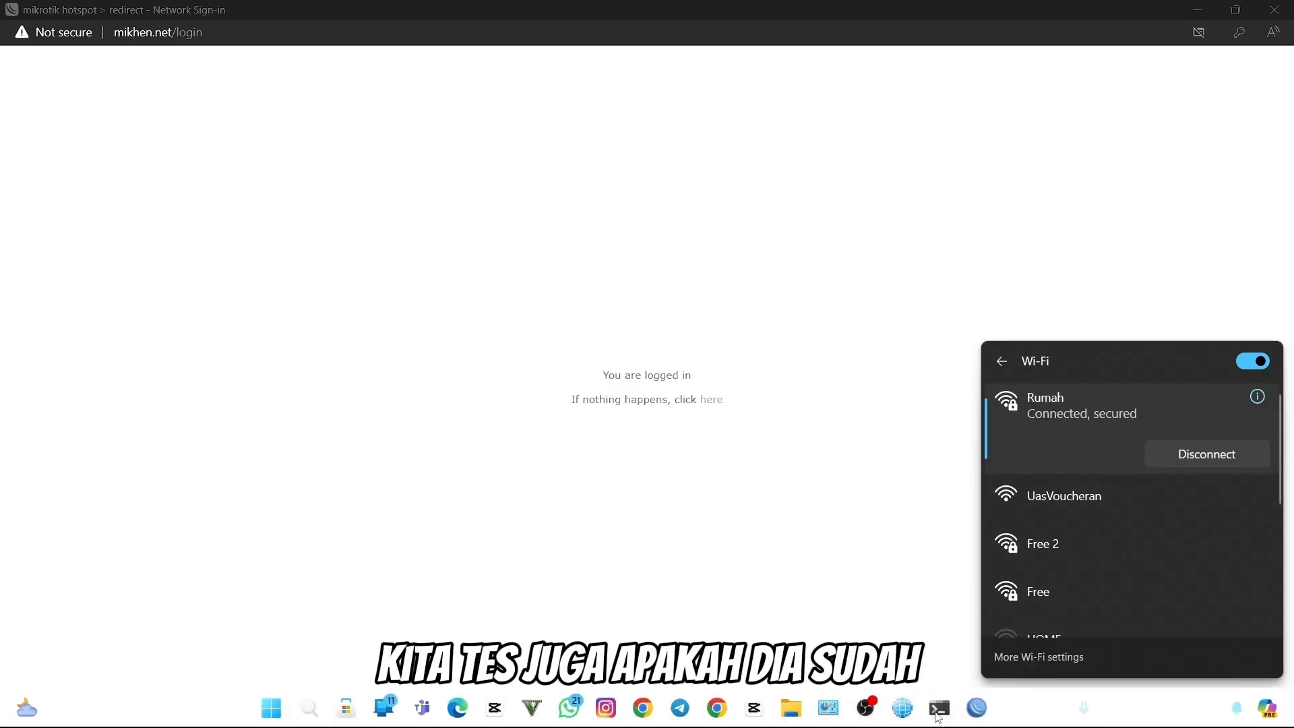
Step: Restart the continuous ping to 8.8.8.8 to confirm replies over Rumah
click(938, 716)
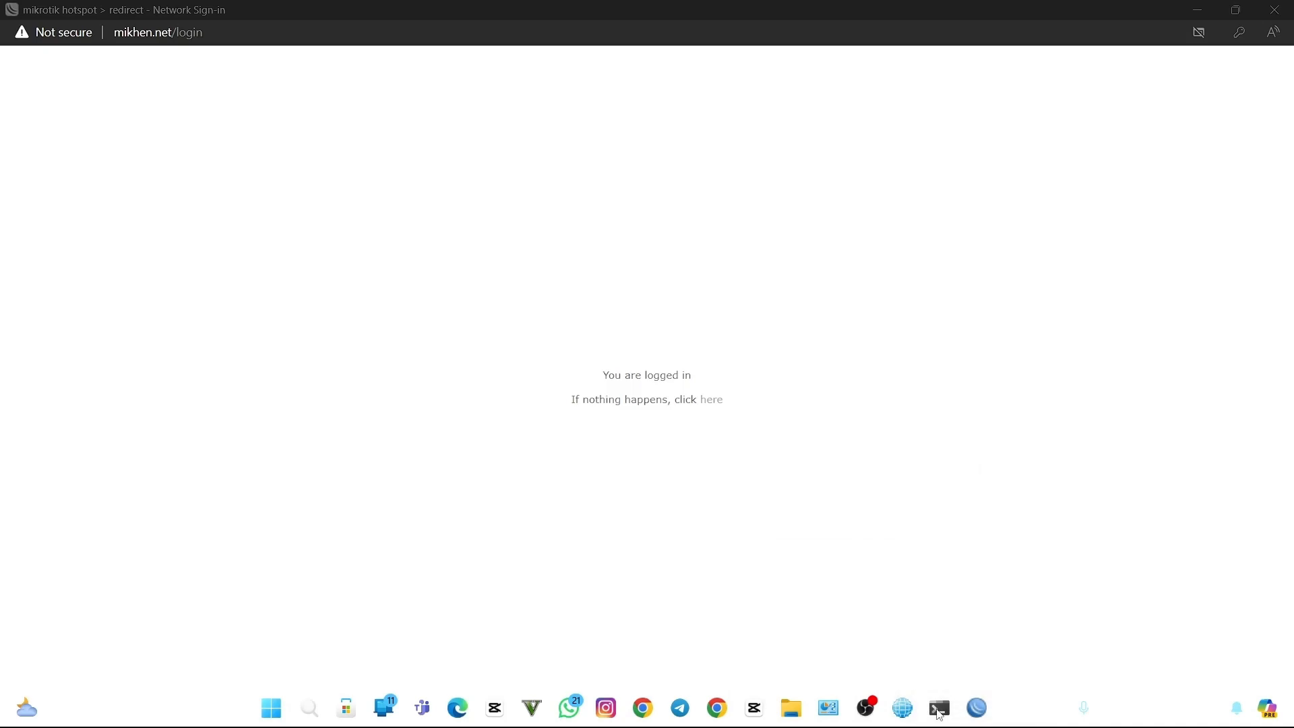
mouse_move(939, 708)
click(1003, 640)
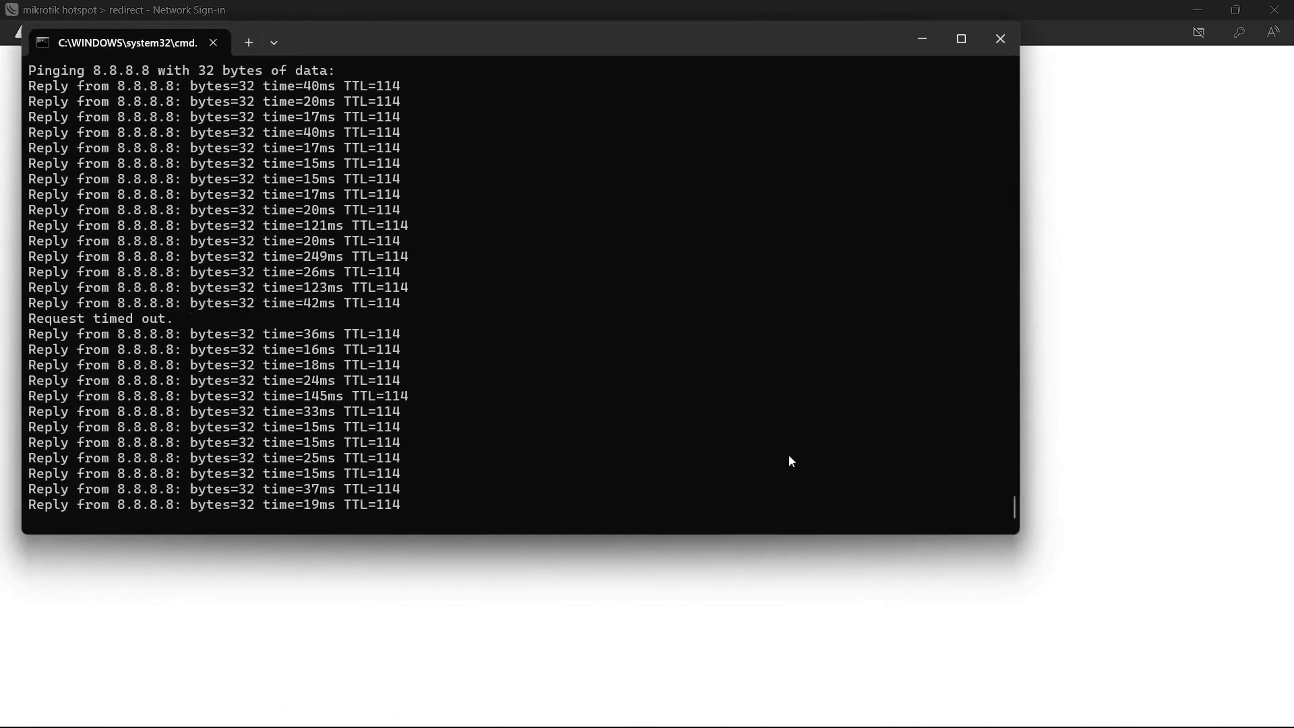
key(ctrl+c)
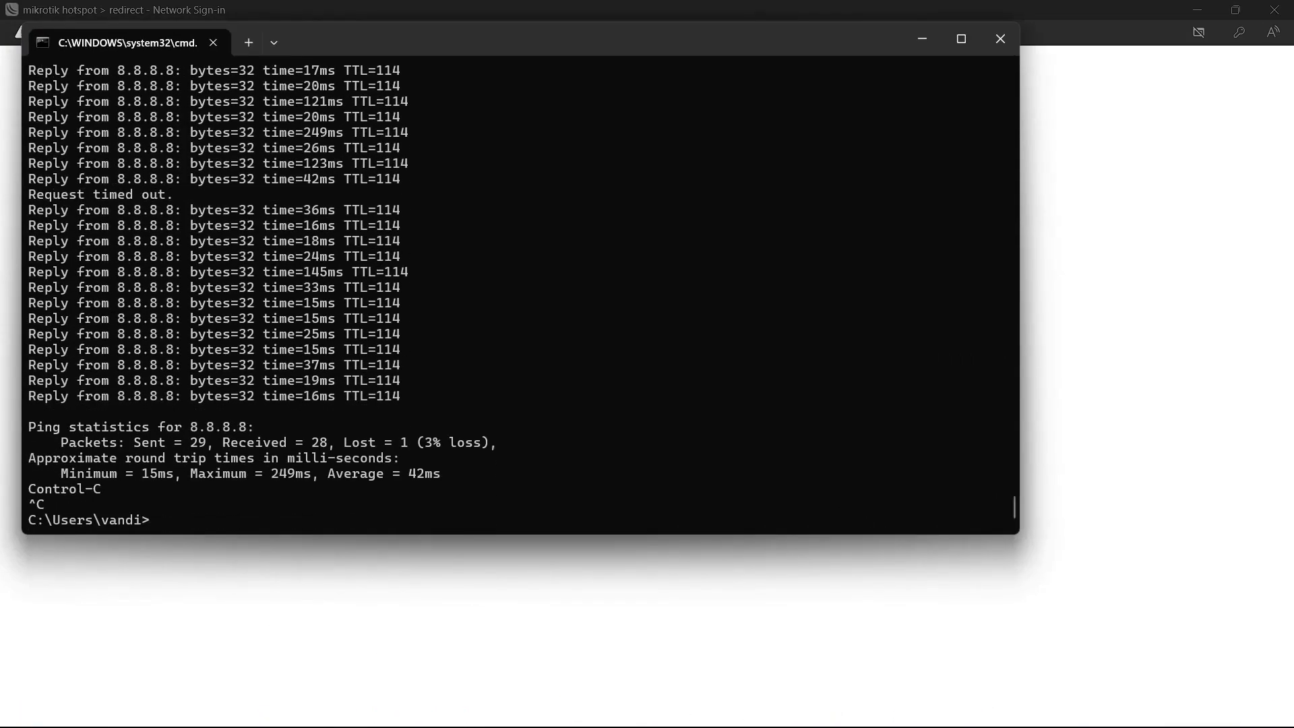
key(Up)
key(Return)
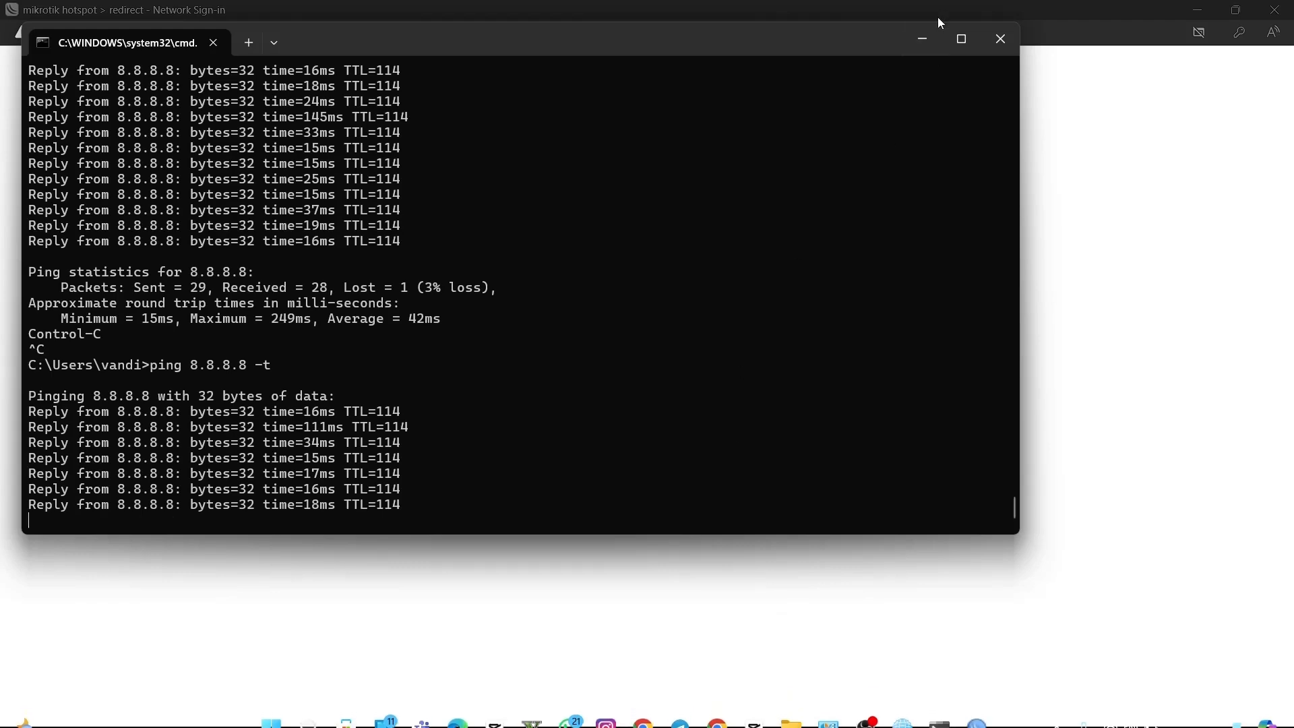
Step: Minimize the command and sign-in windows and close the Edge browser
click(923, 37)
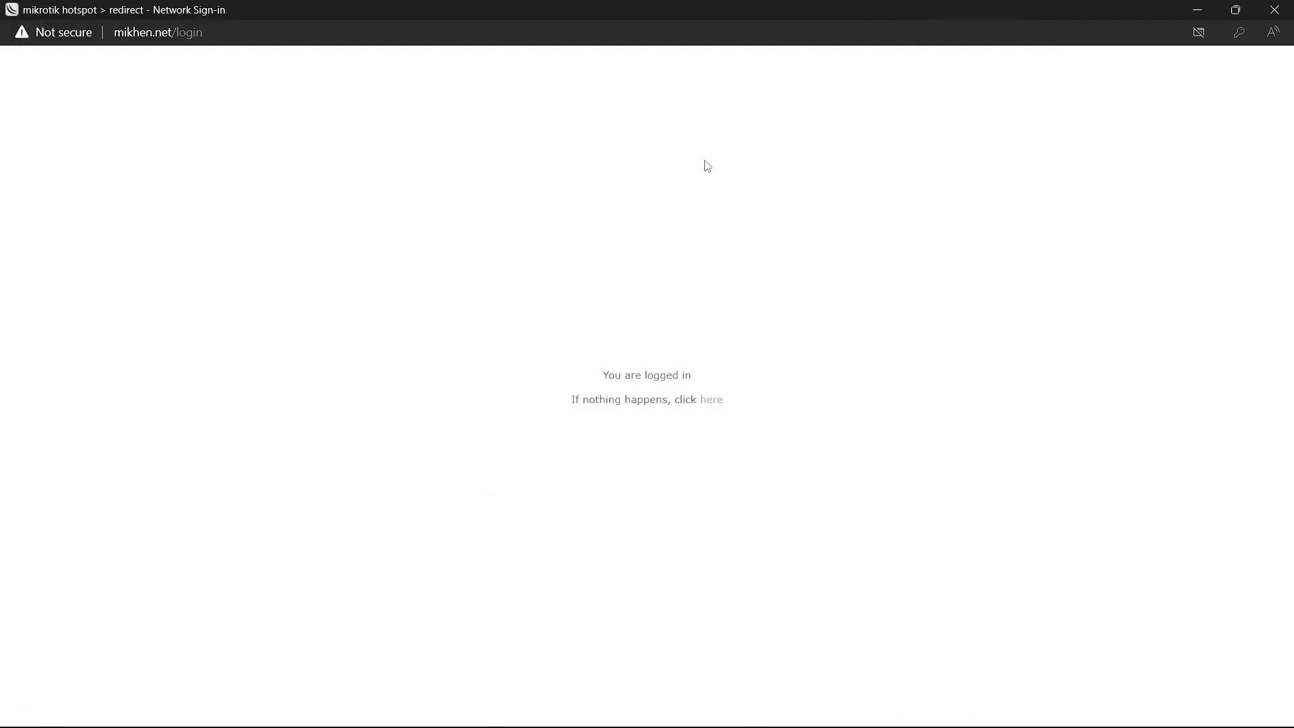
click(1199, 10)
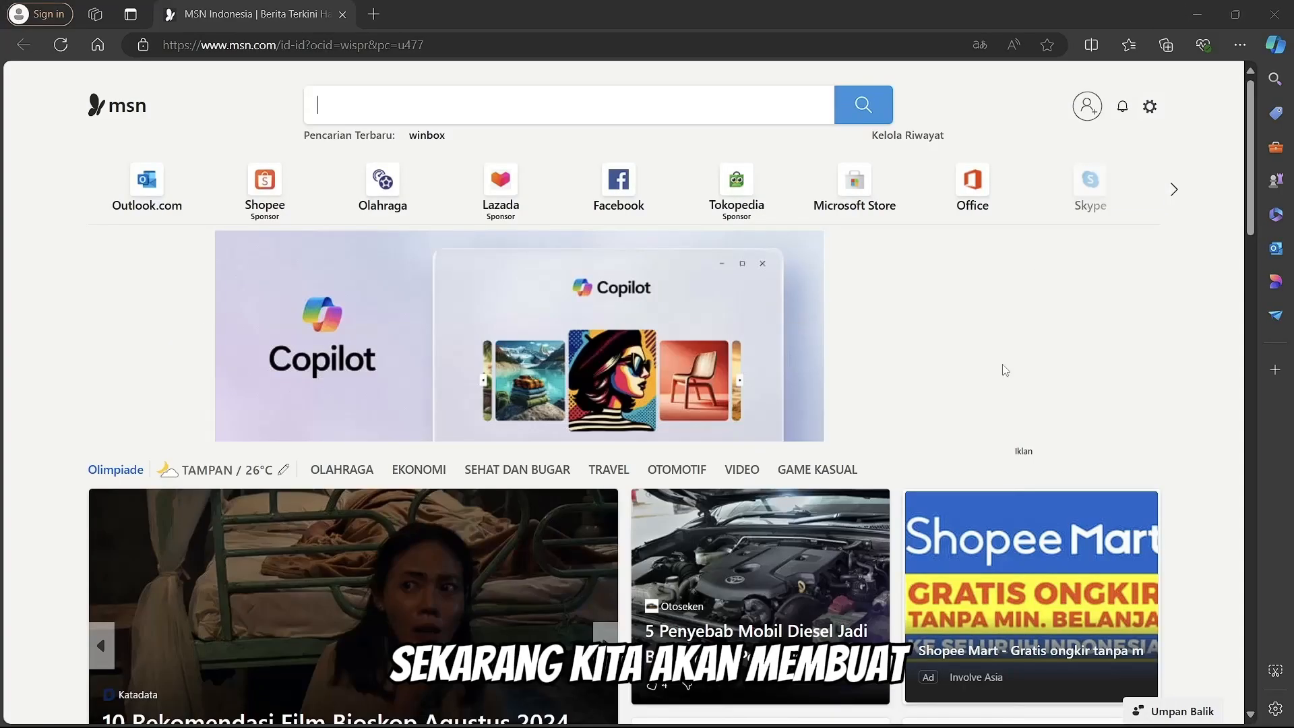
click(1271, 19)
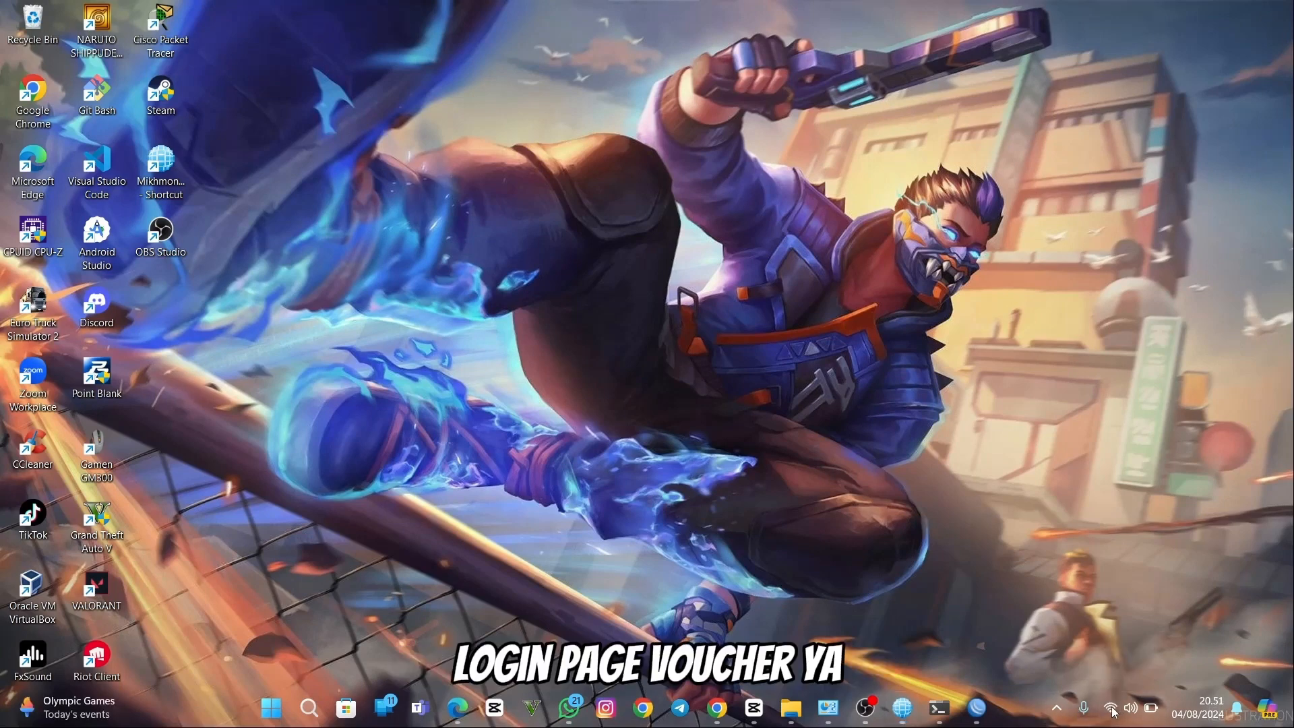
Step: Switch the laptop's Wi-Fi off in the Quick Settings Wi-Fi panel
click(1113, 713)
click(1113, 713)
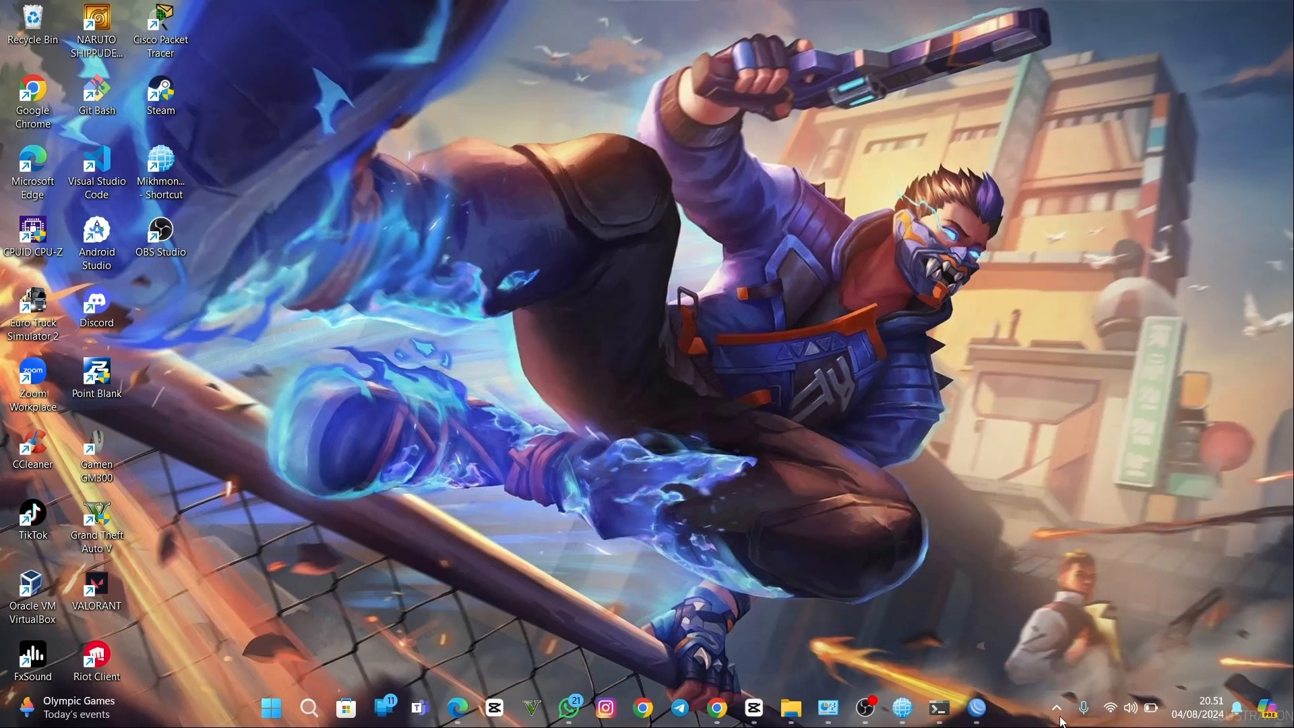
click(1111, 711)
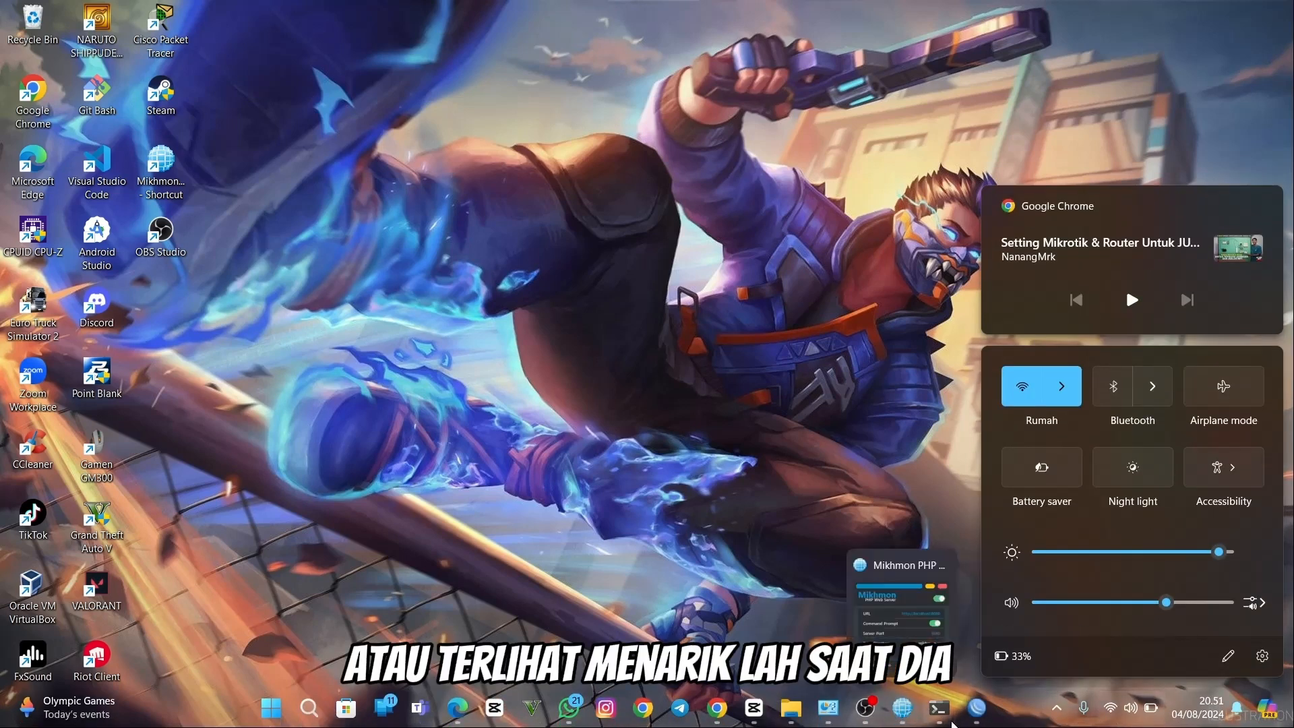
mouse_move(719, 704)
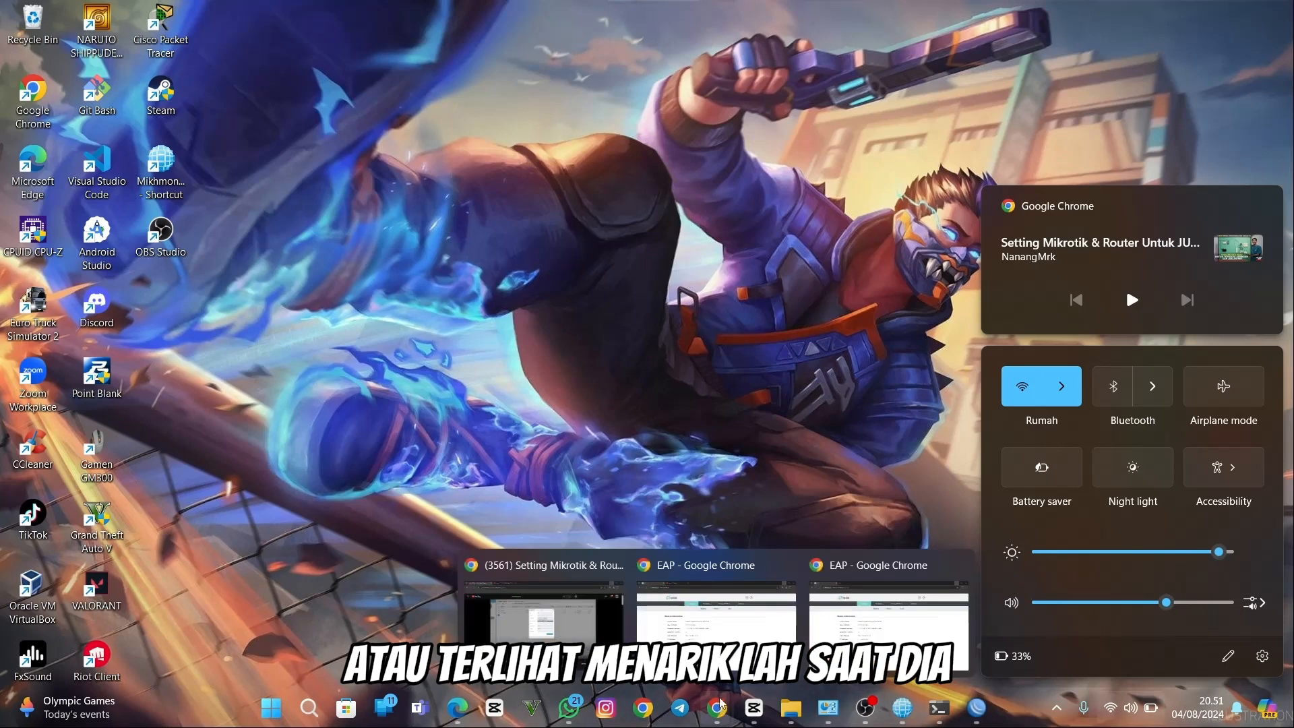
mouse_move(719, 646)
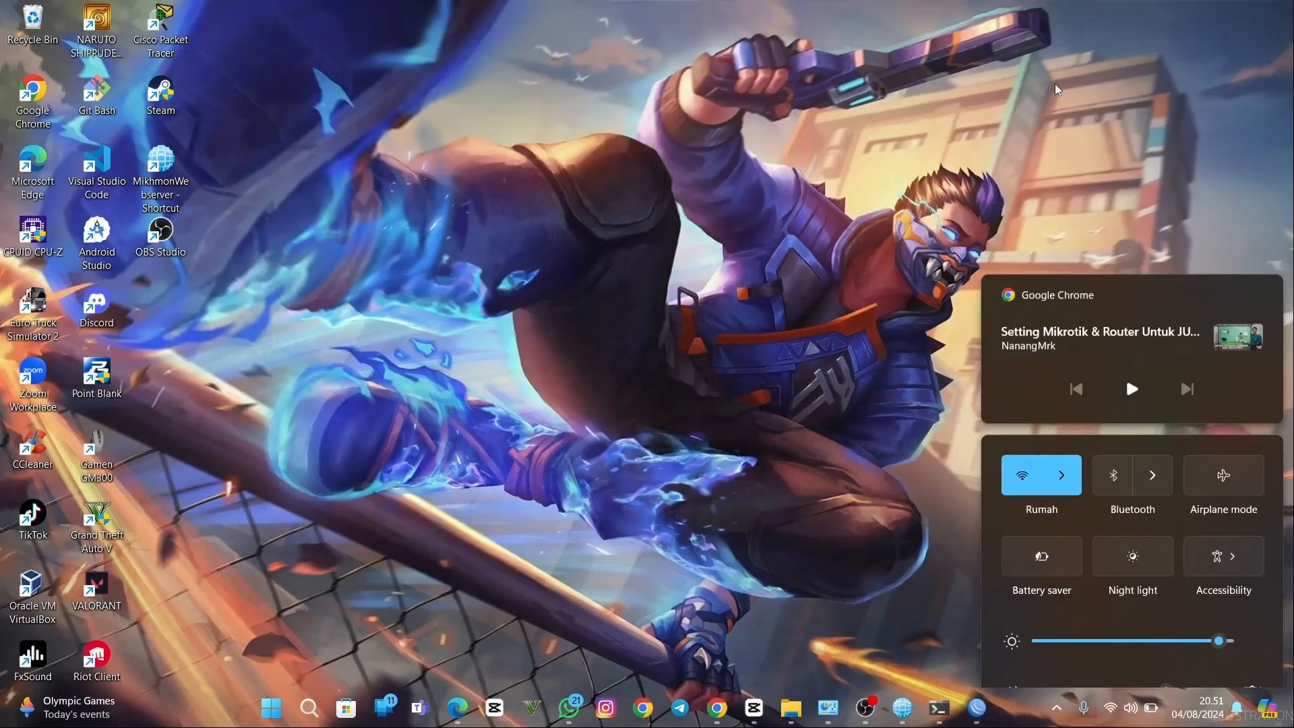
click(1056, 88)
mouse_move(1038, 723)
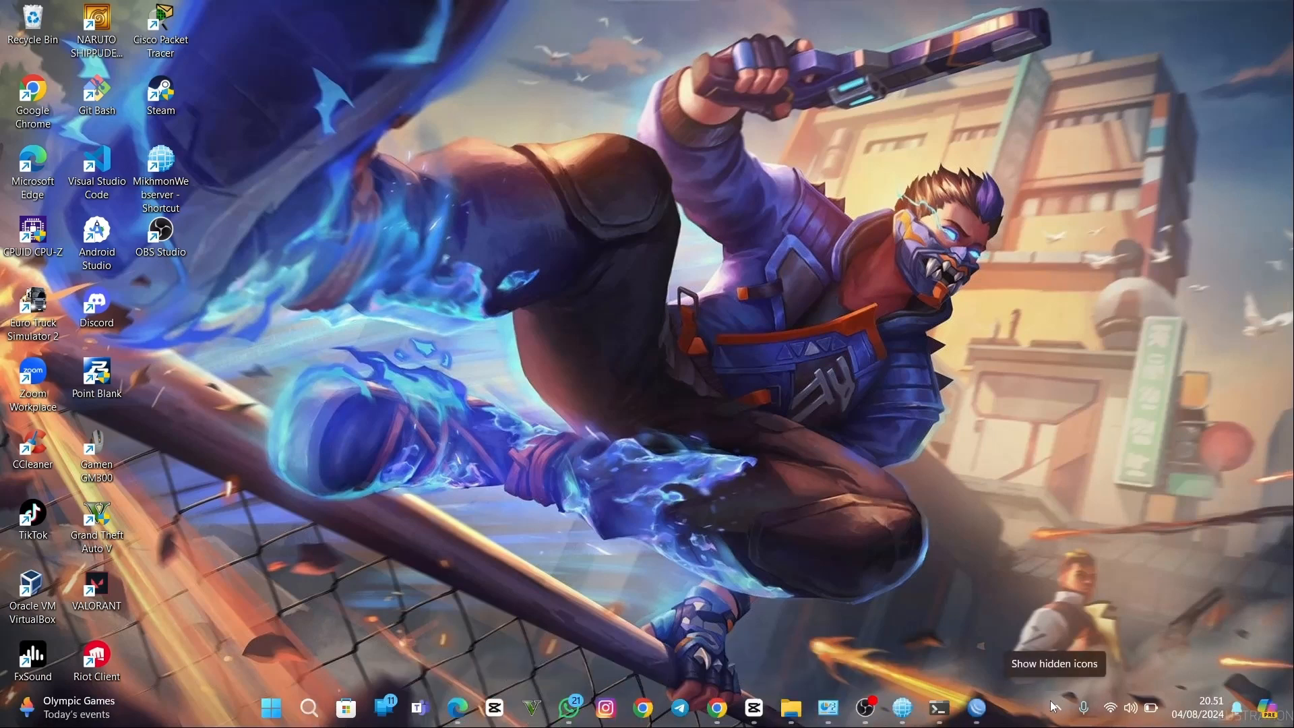
click(1132, 719)
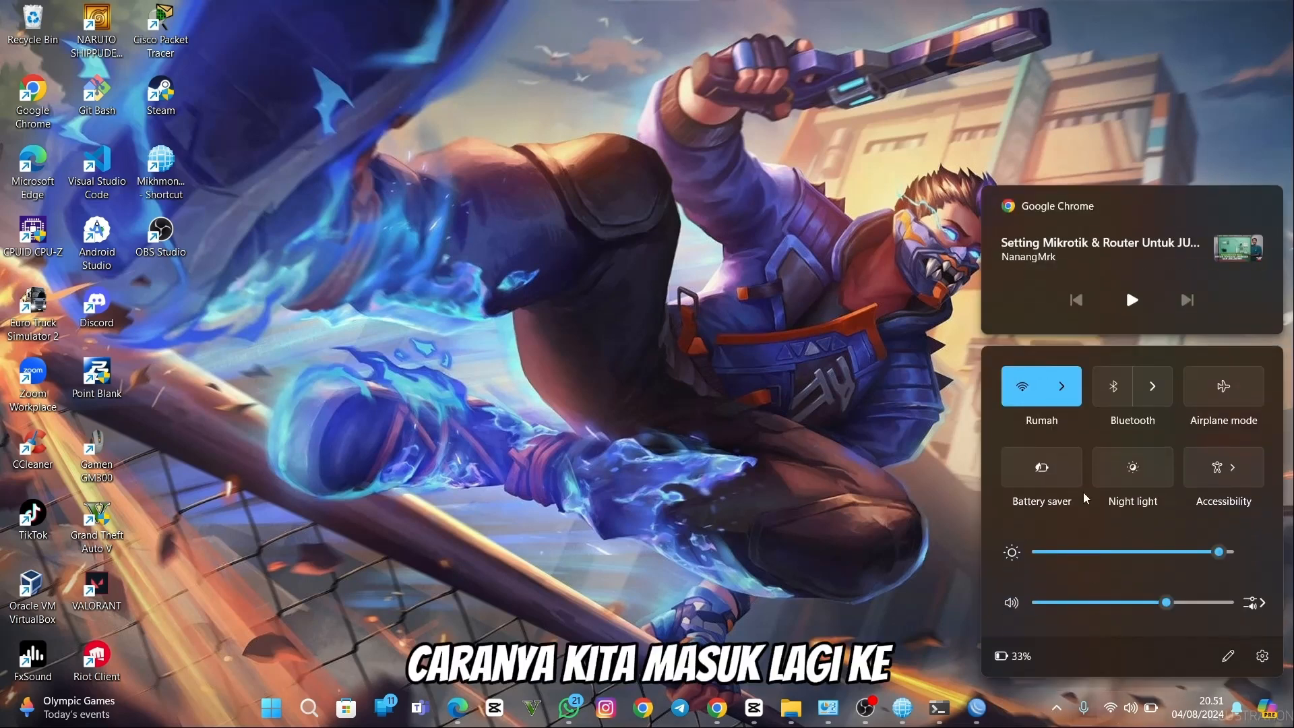
click(1059, 387)
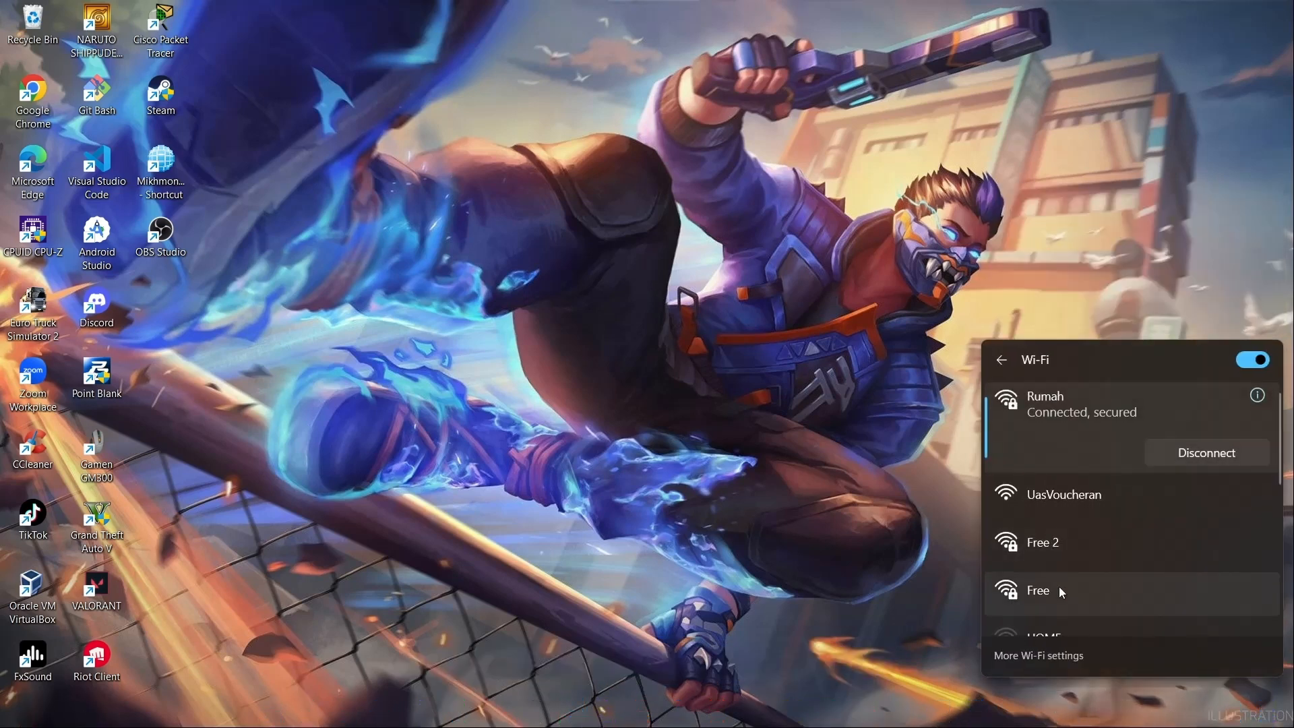
click(1250, 367)
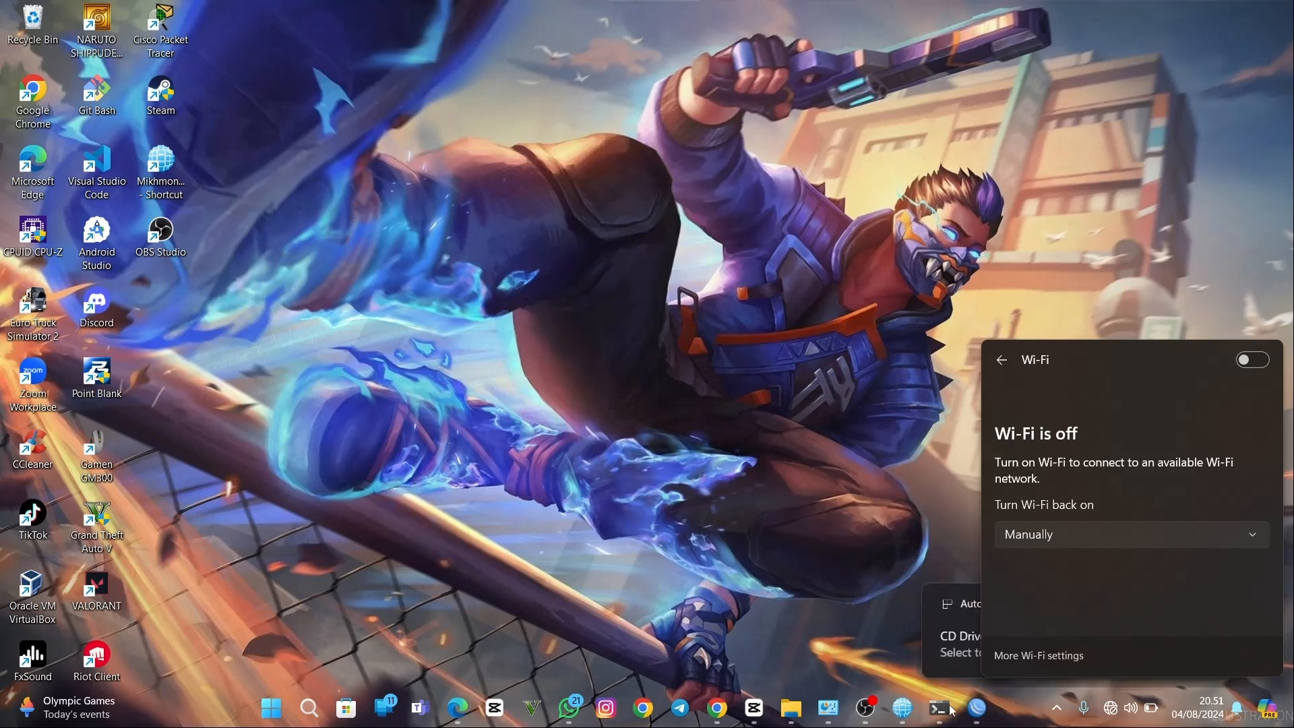
Step: Close the Wi-Fi panel and dismiss the CD drive's AutoPlay prompt
mouse_move(977, 708)
click(932, 508)
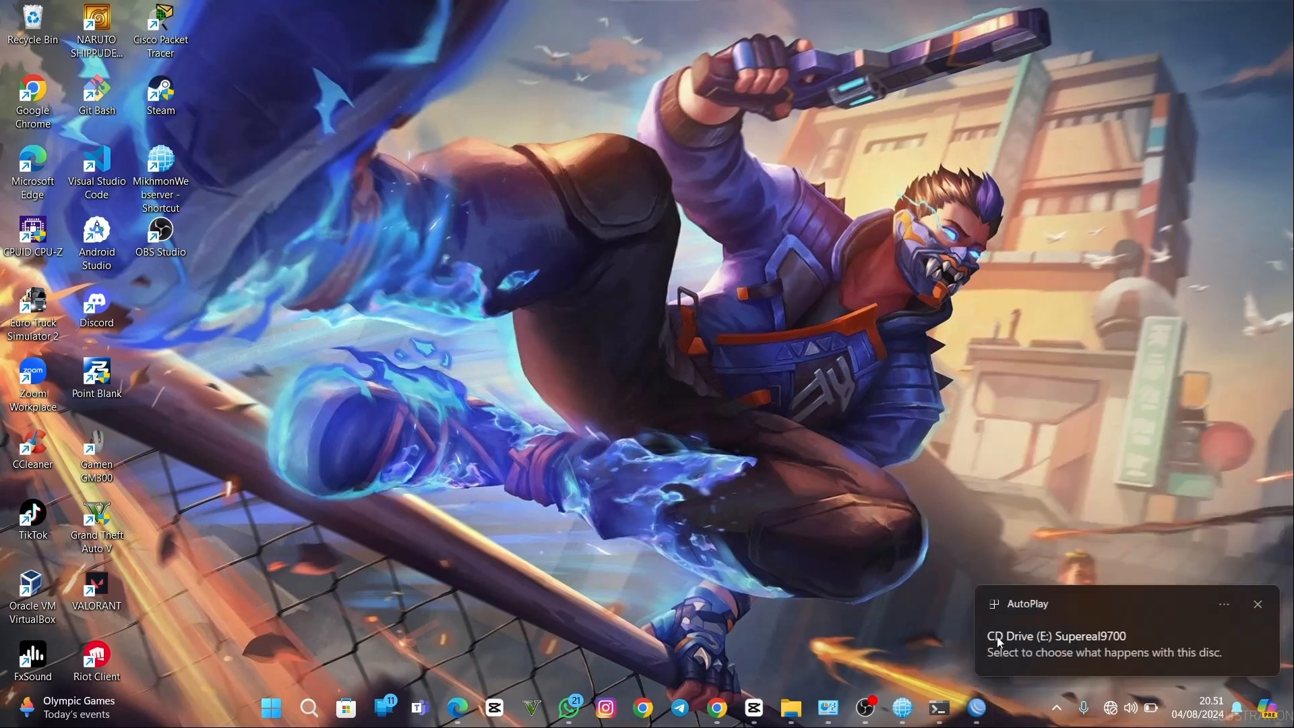
click(1039, 650)
click(1140, 210)
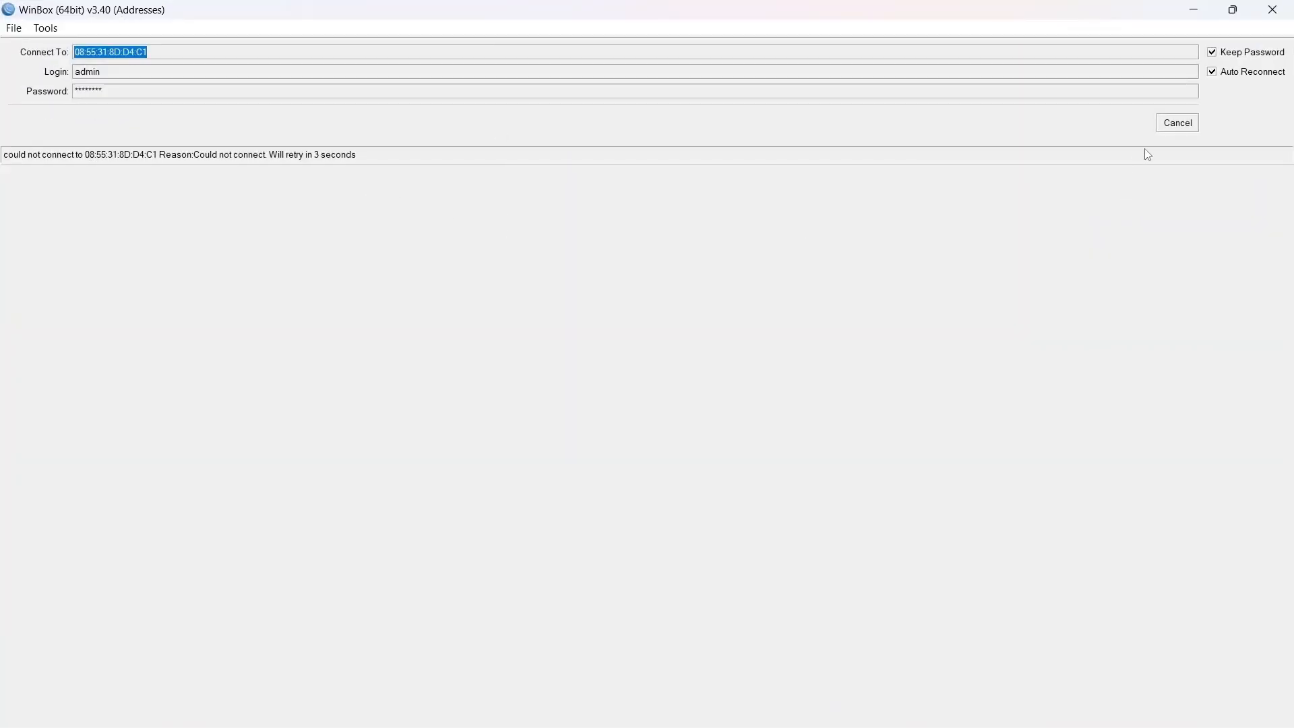
Step: Reconnect WinBox to the router at 192.168.100.1 and maximize its interface list
click(1174, 128)
click(44, 204)
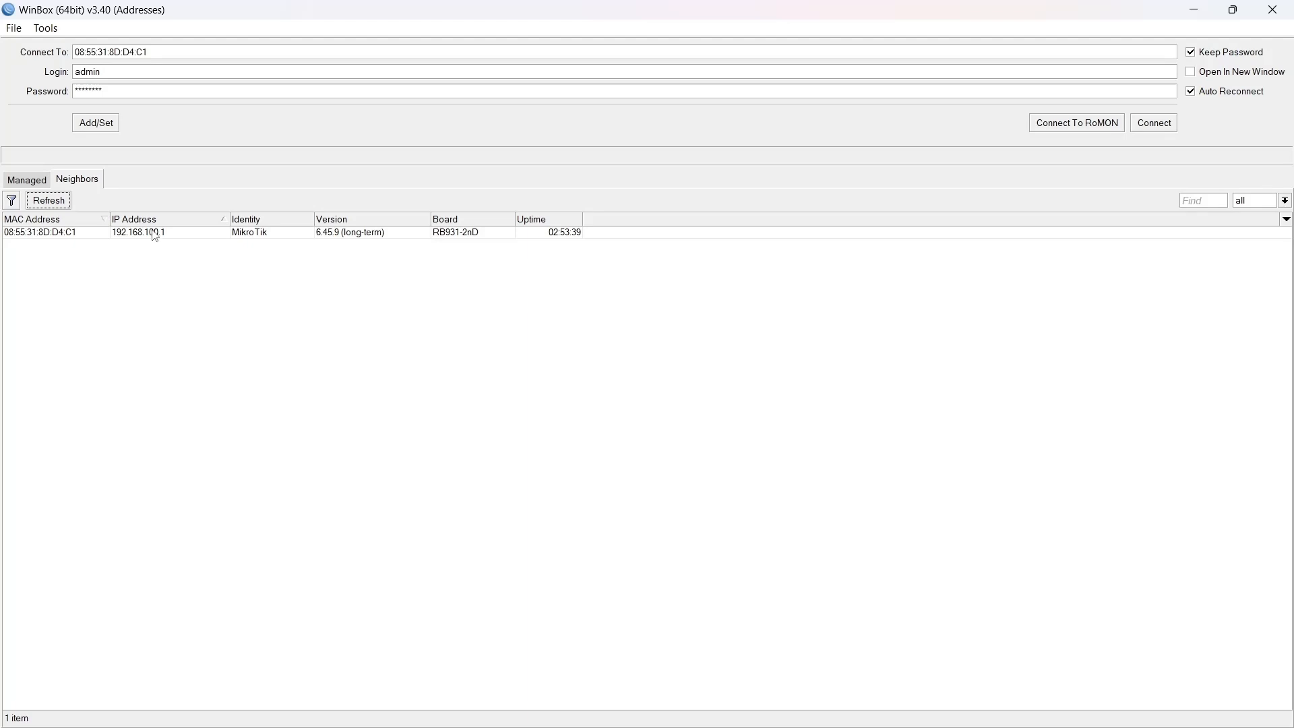
click(155, 235)
click(1159, 125)
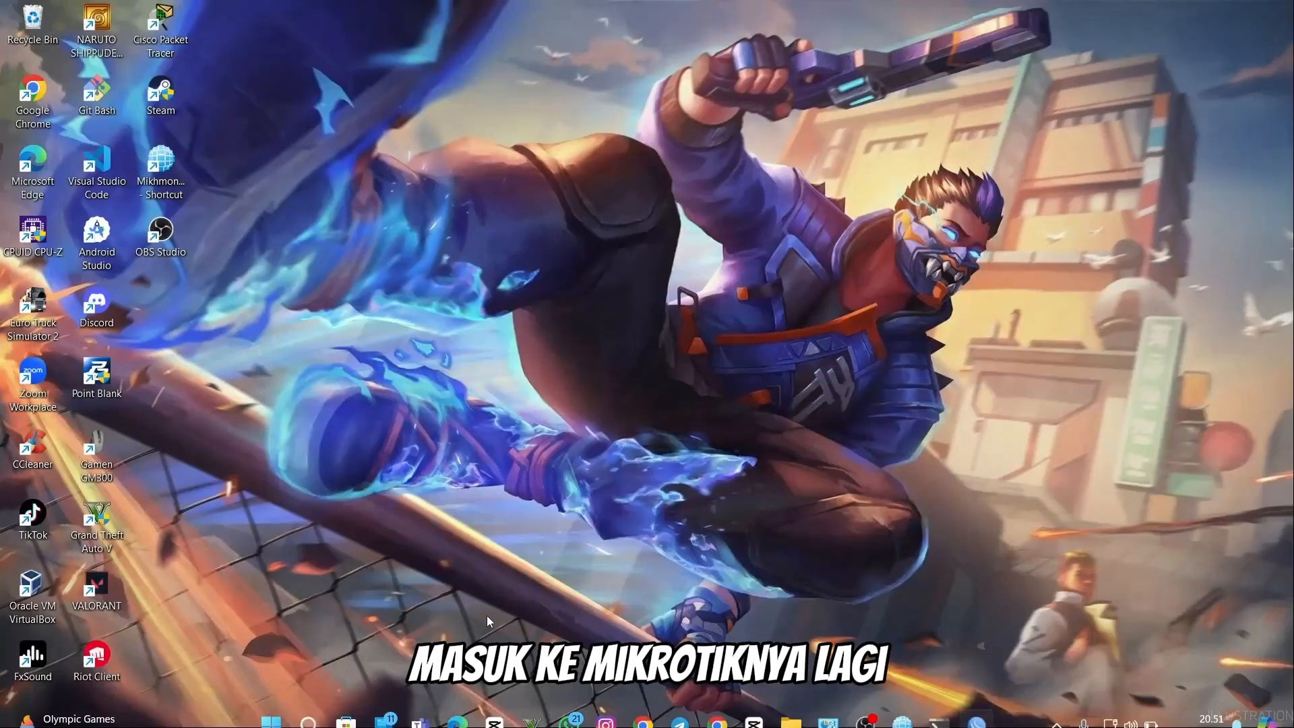
click(450, 11)
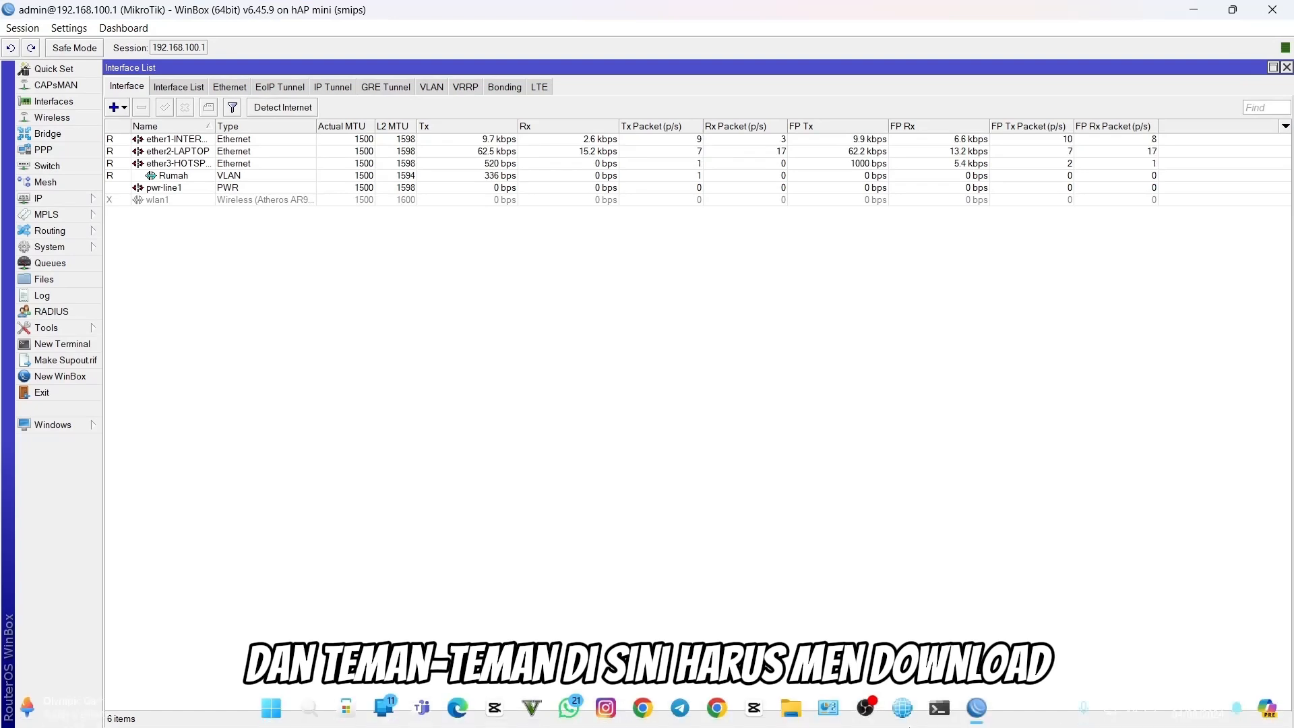
Step: Open a new Chrome window from the taskbar
mouse_move(894, 723)
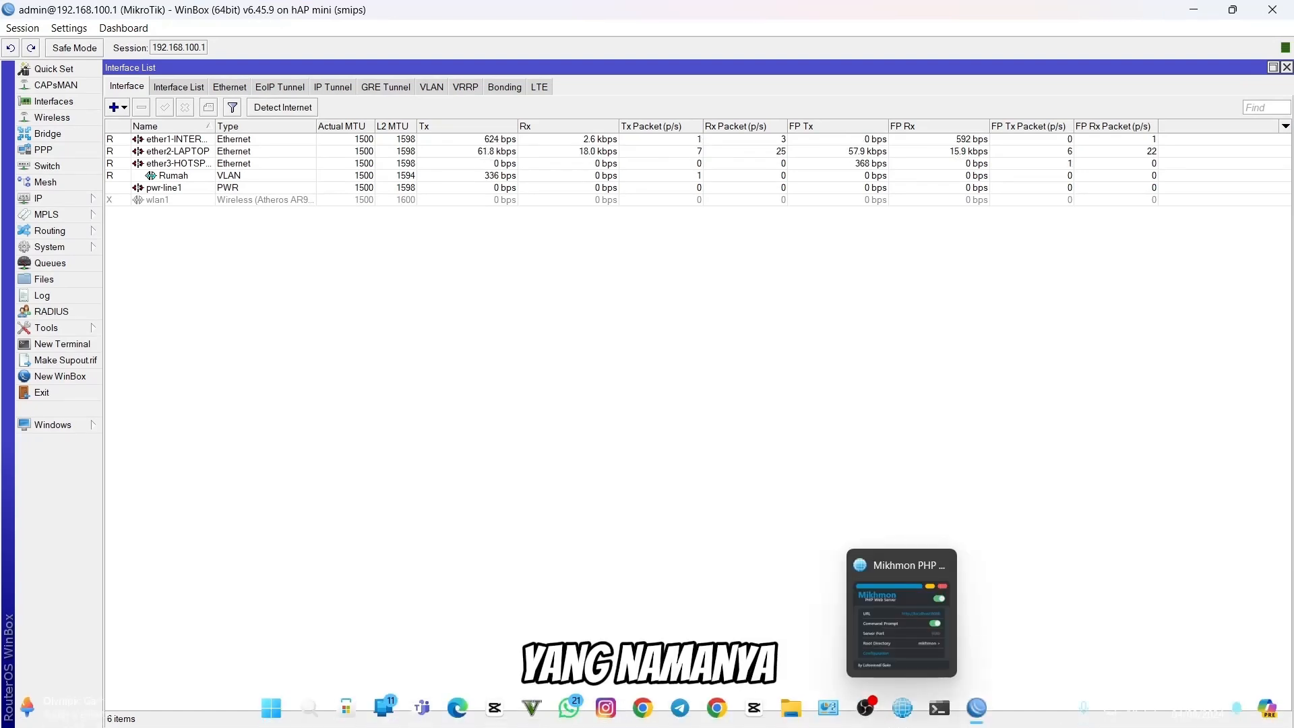
mouse_move(789, 721)
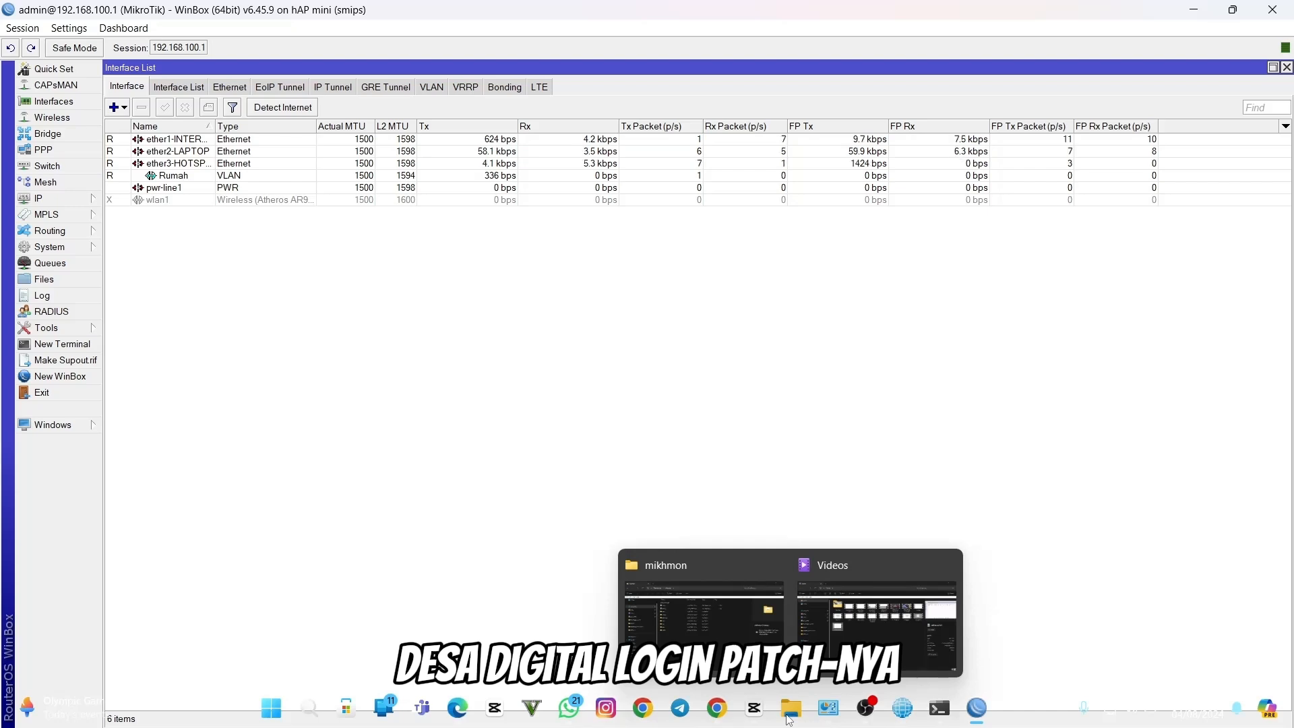
click(642, 709)
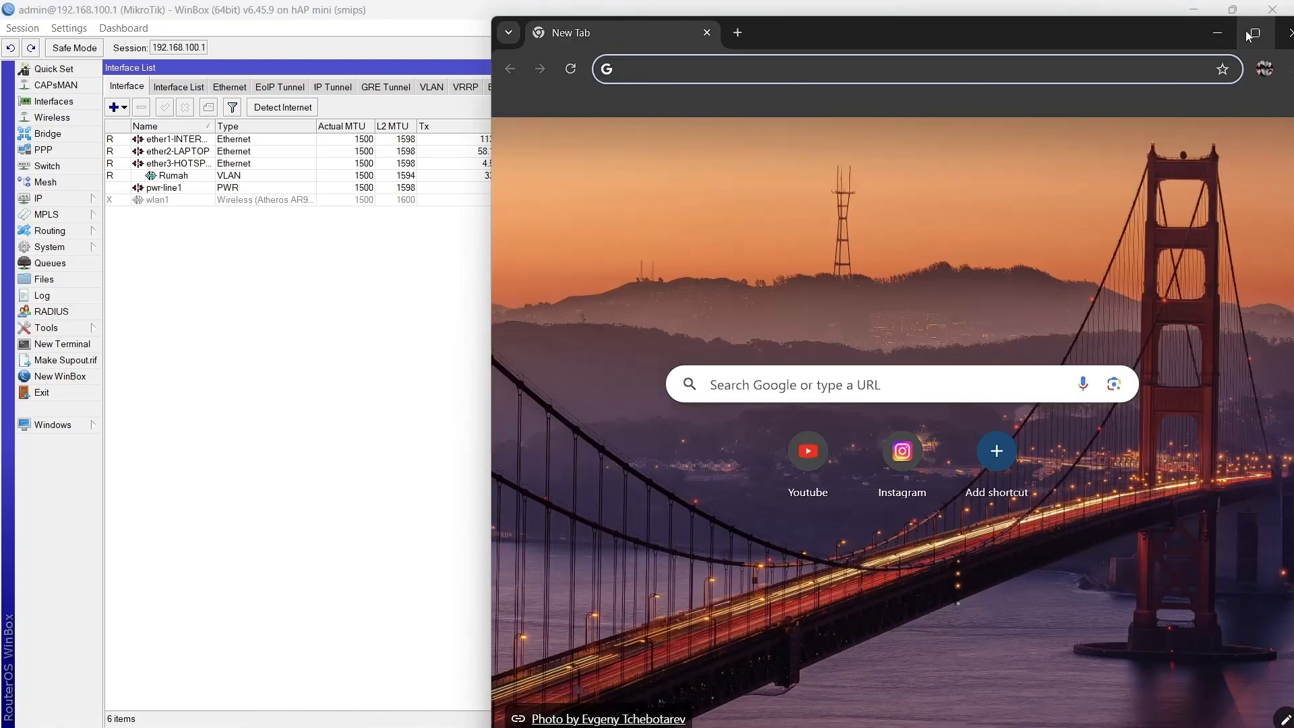
Step: Maximize the browser, go to YouTube and search for 'desa digital login page'
click(1255, 32)
click(548, 460)
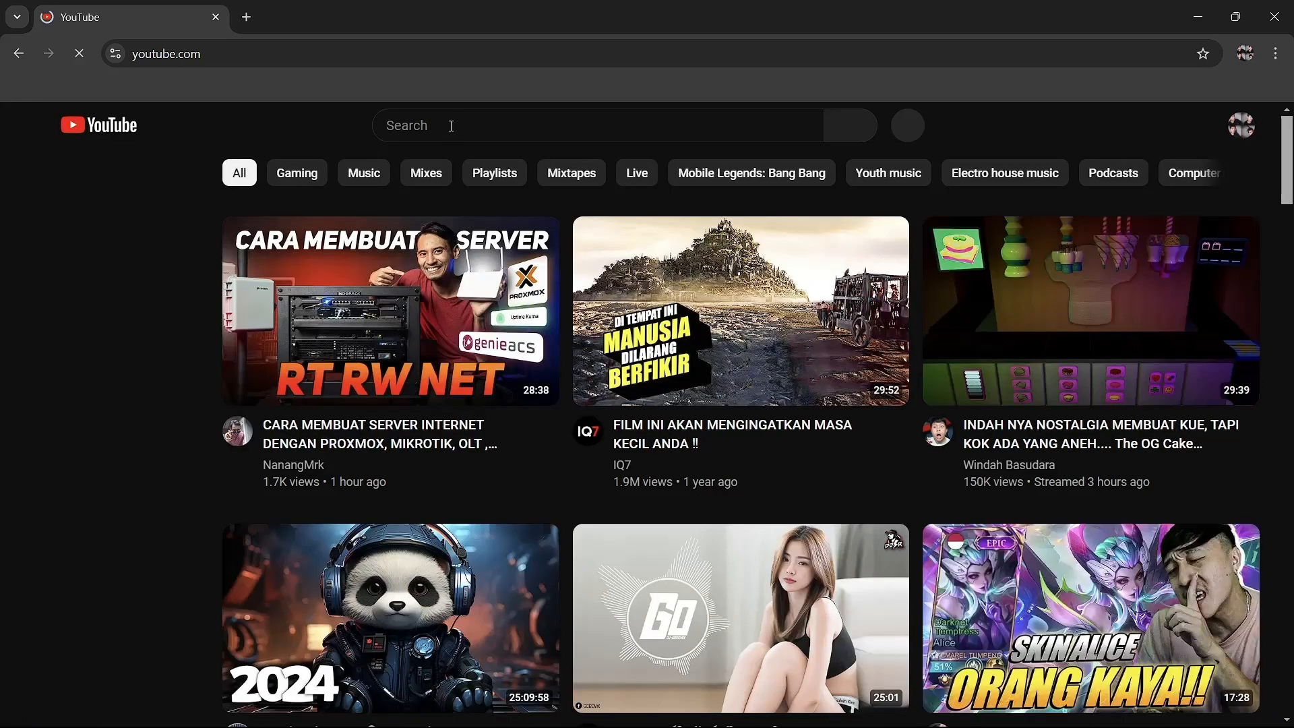
click(451, 126)
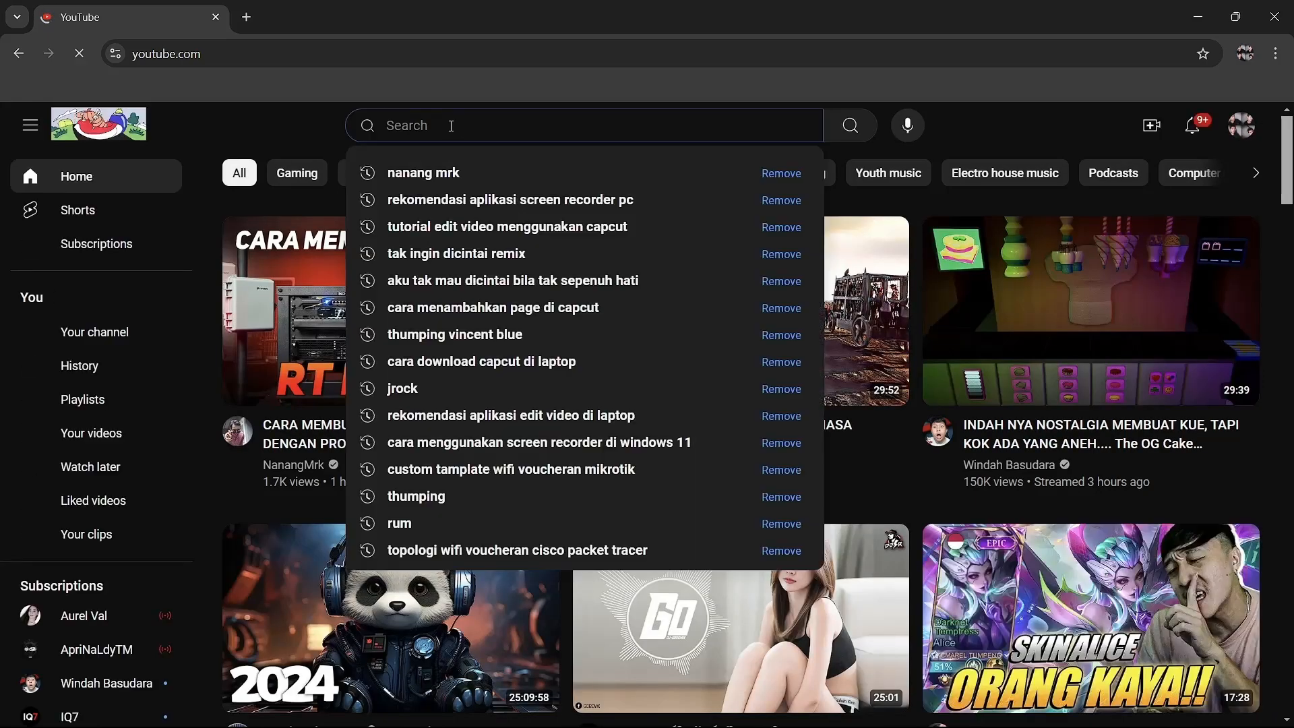
text(mas)
text(ngd)
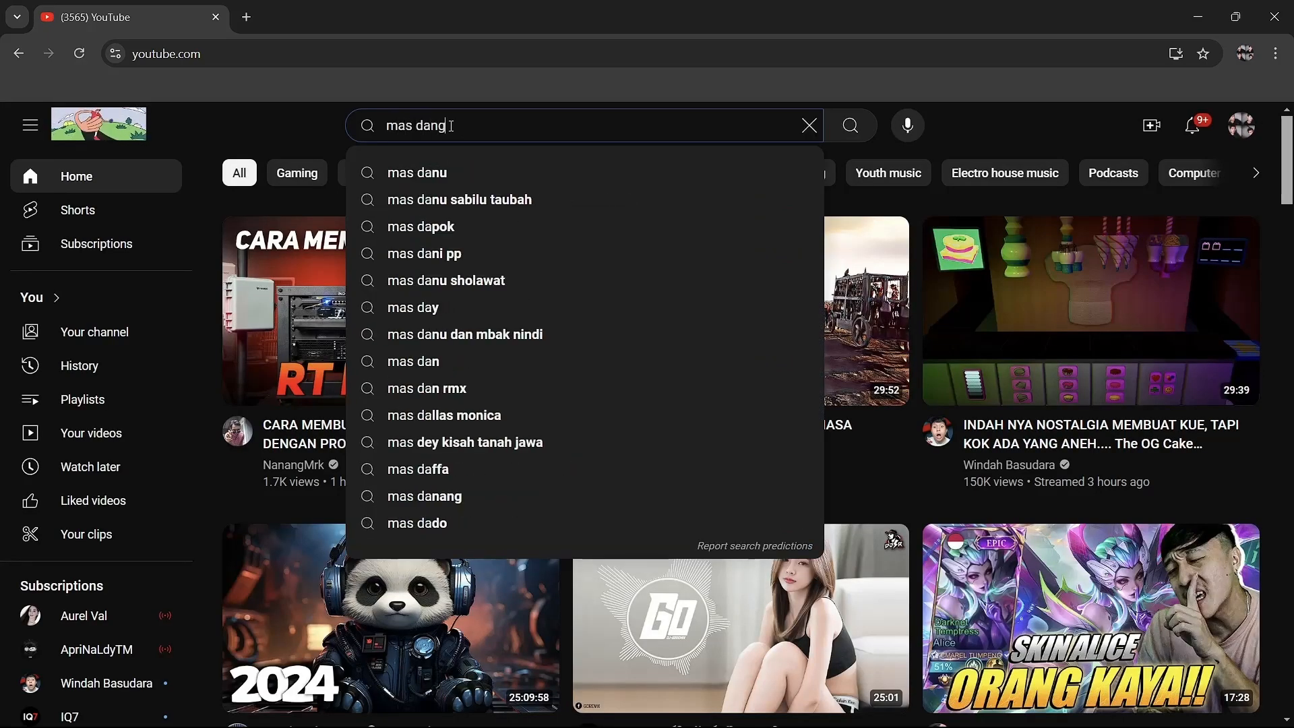
key(BackSpace)
key(BackSpace)
key(BackSpace)
key(BackSpace)
key(BackSpace)
key(BackSpace)
key(BackSpace)
key(BackSpace)
key(BackSpace)
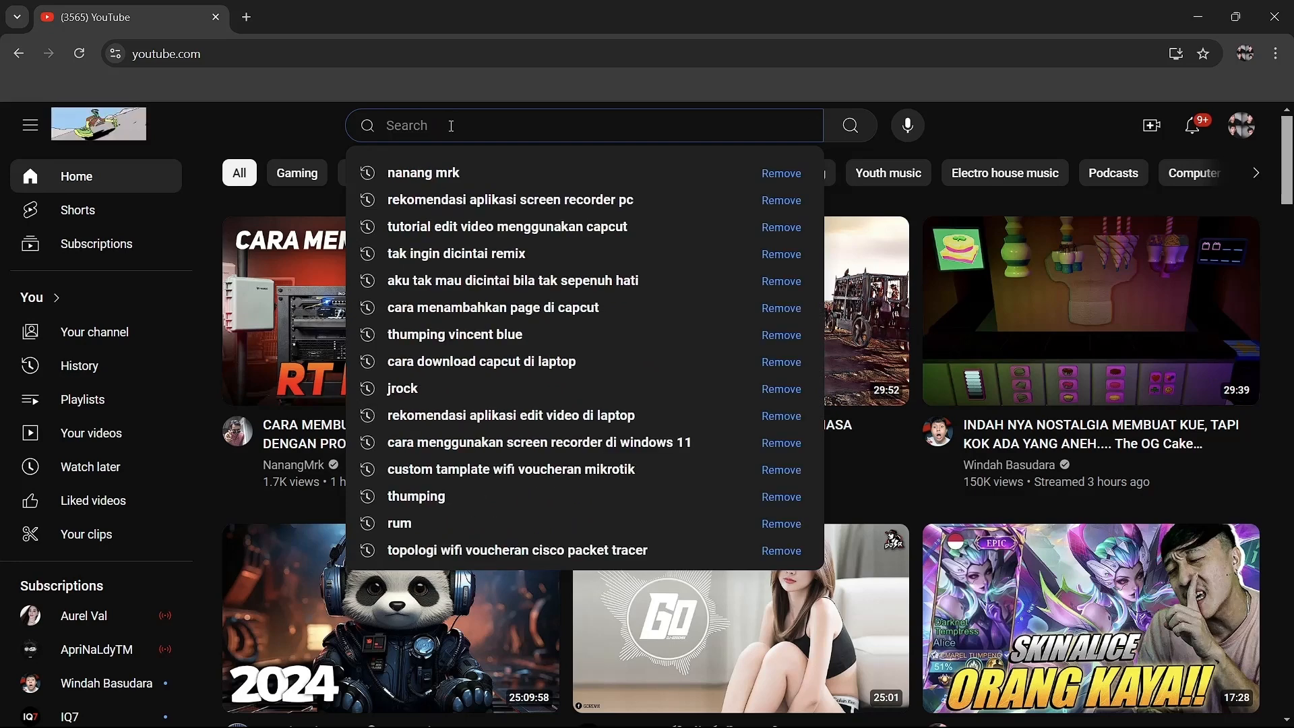
text(desa digita)
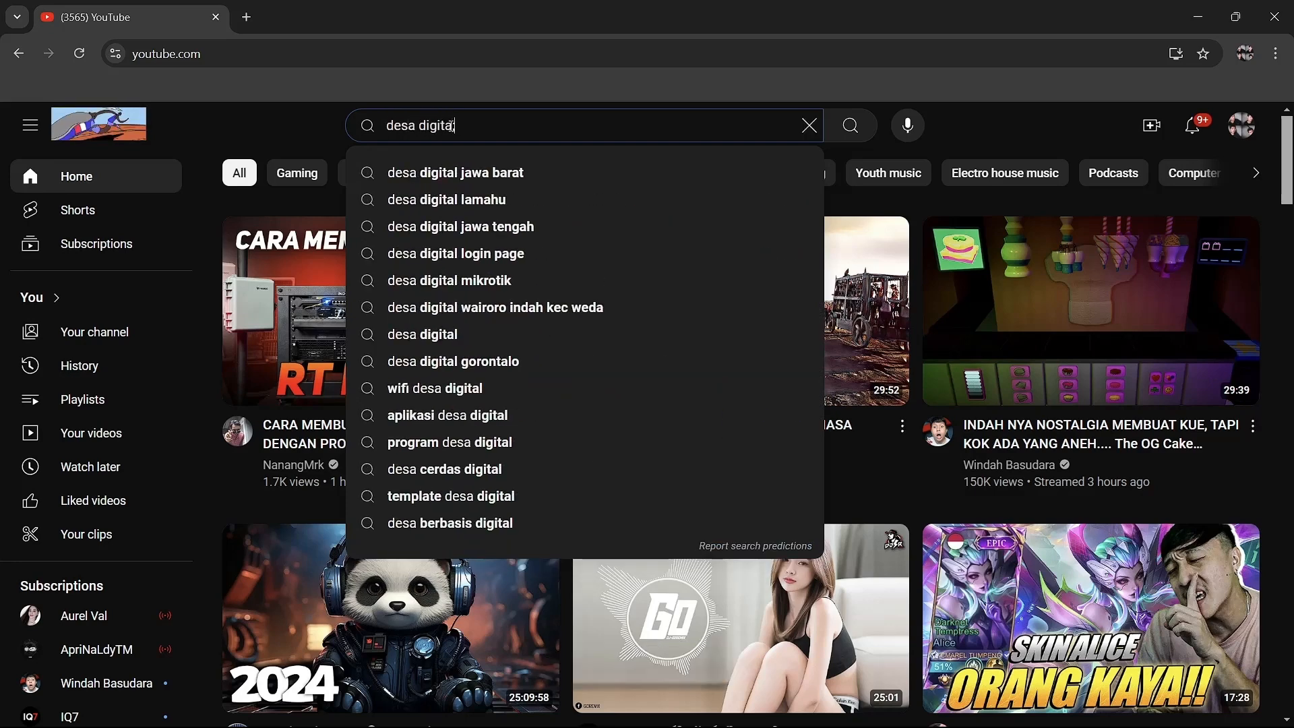
text(l)
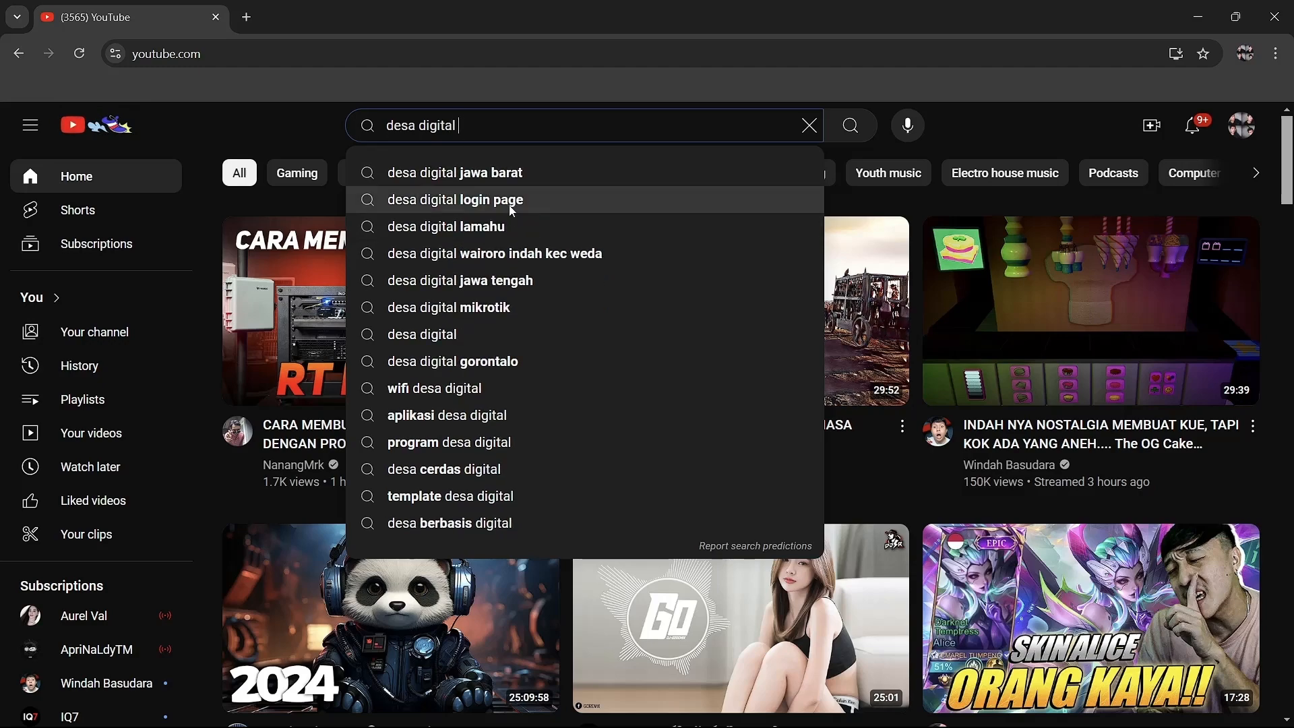
click(509, 202)
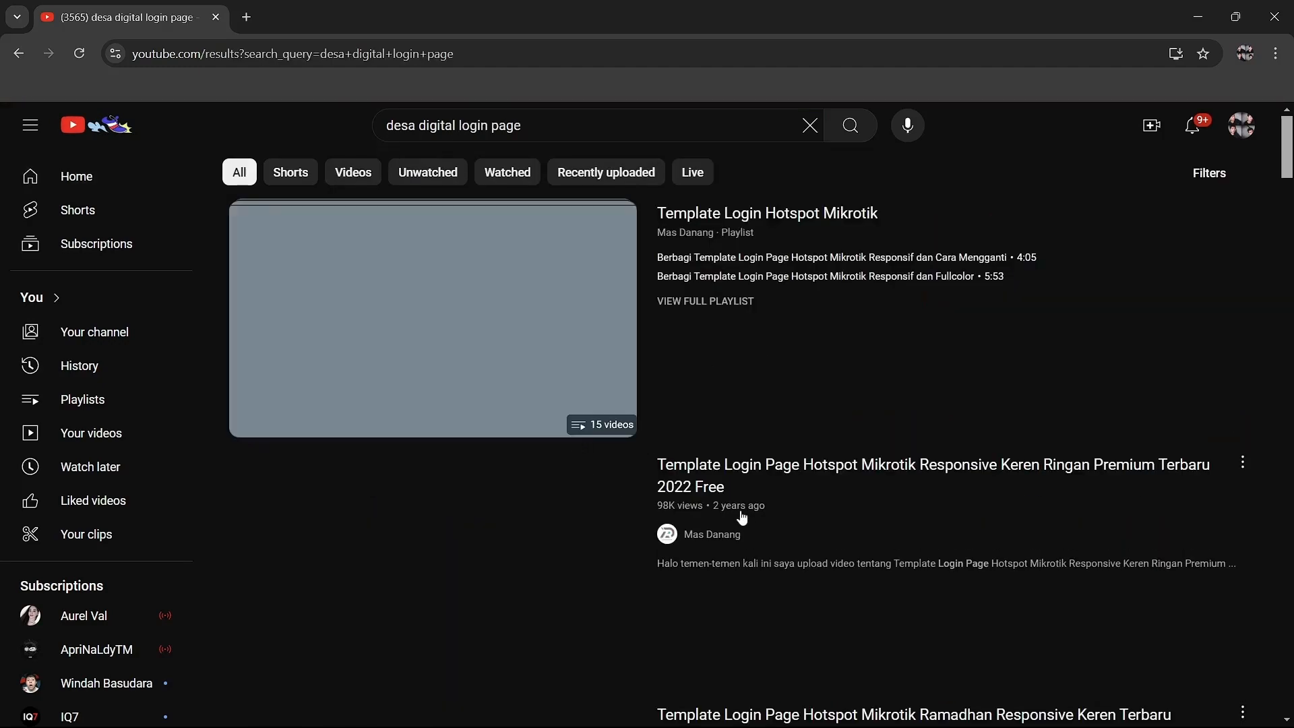
scroll(683, 487, down, 2)
scroll(683, 487, down, 6)
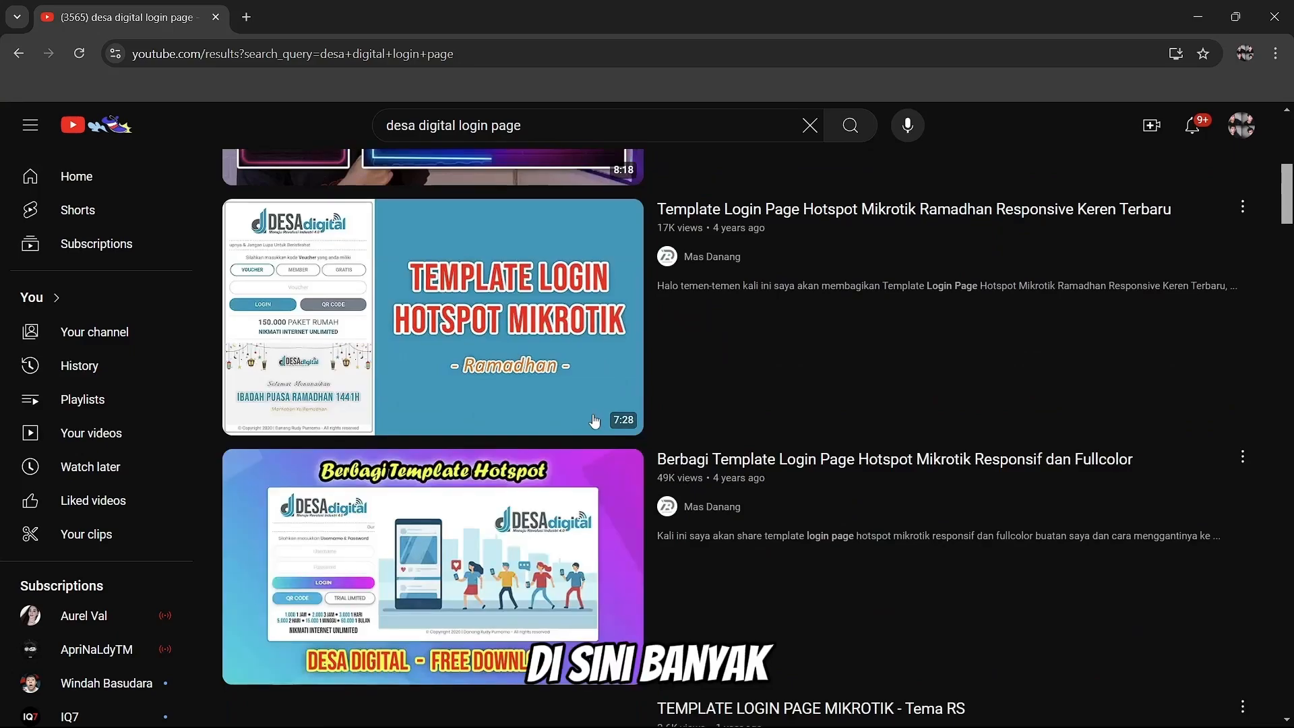
scroll(593, 421, up, 3)
scroll(593, 421, down, 5)
scroll(593, 421, up, 5)
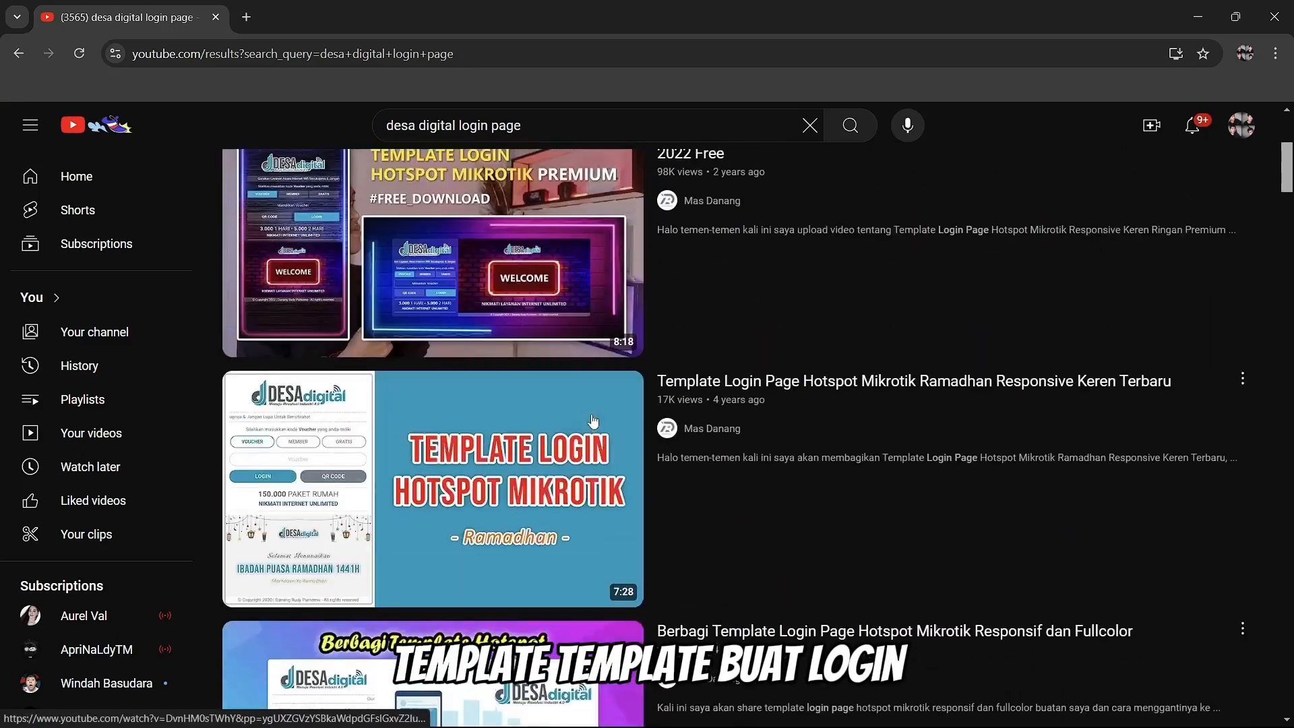
scroll(594, 421, down, 5)
scroll(596, 419, up, 5)
scroll(596, 419, down, 5)
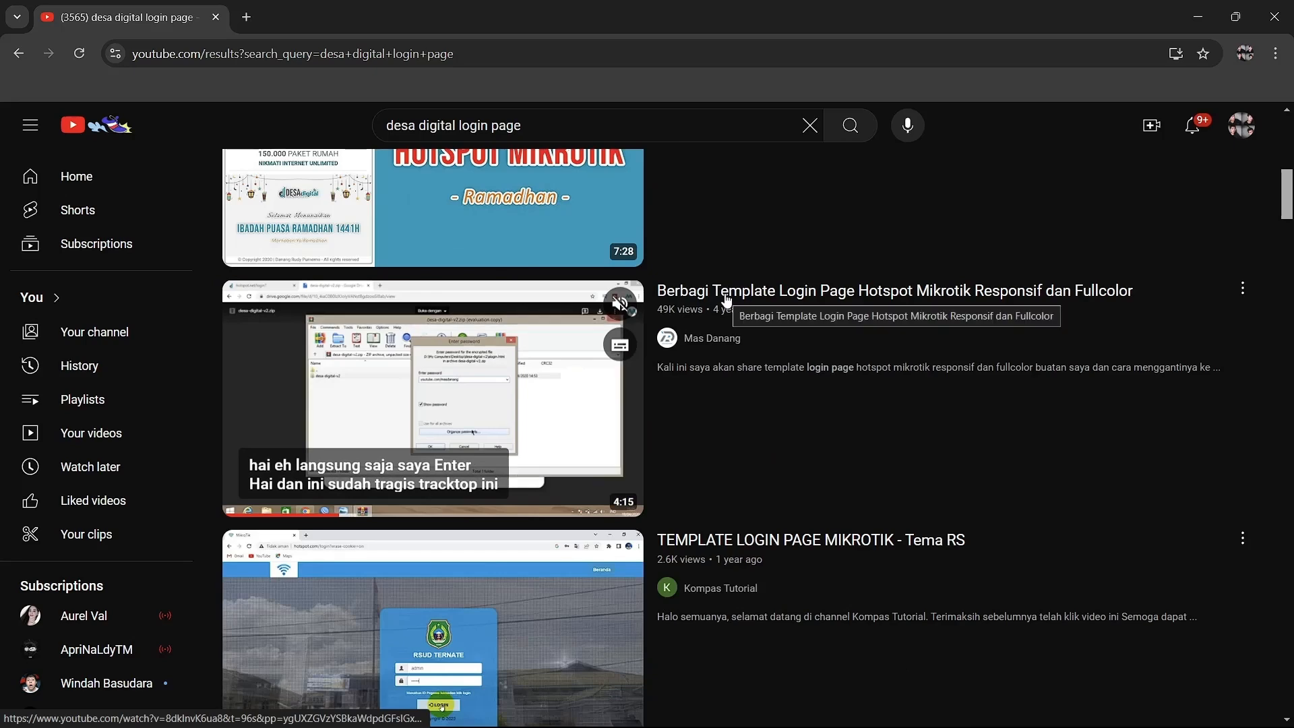
Step: Open the 'Berbagi Template Login Page Hotspot Mikrotik Responsif dan Fullcolor' video, pause it, expand its description
click(729, 298)
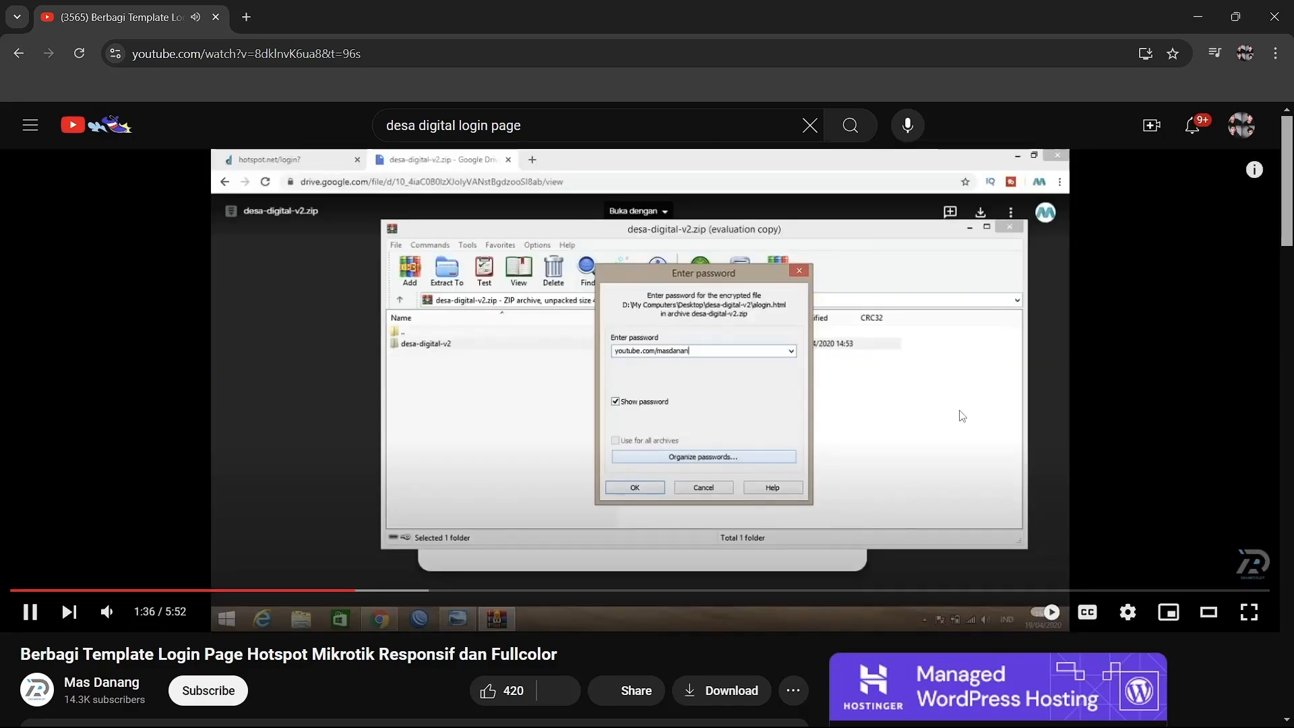
click(961, 416)
scroll(1289, 170, down, 5)
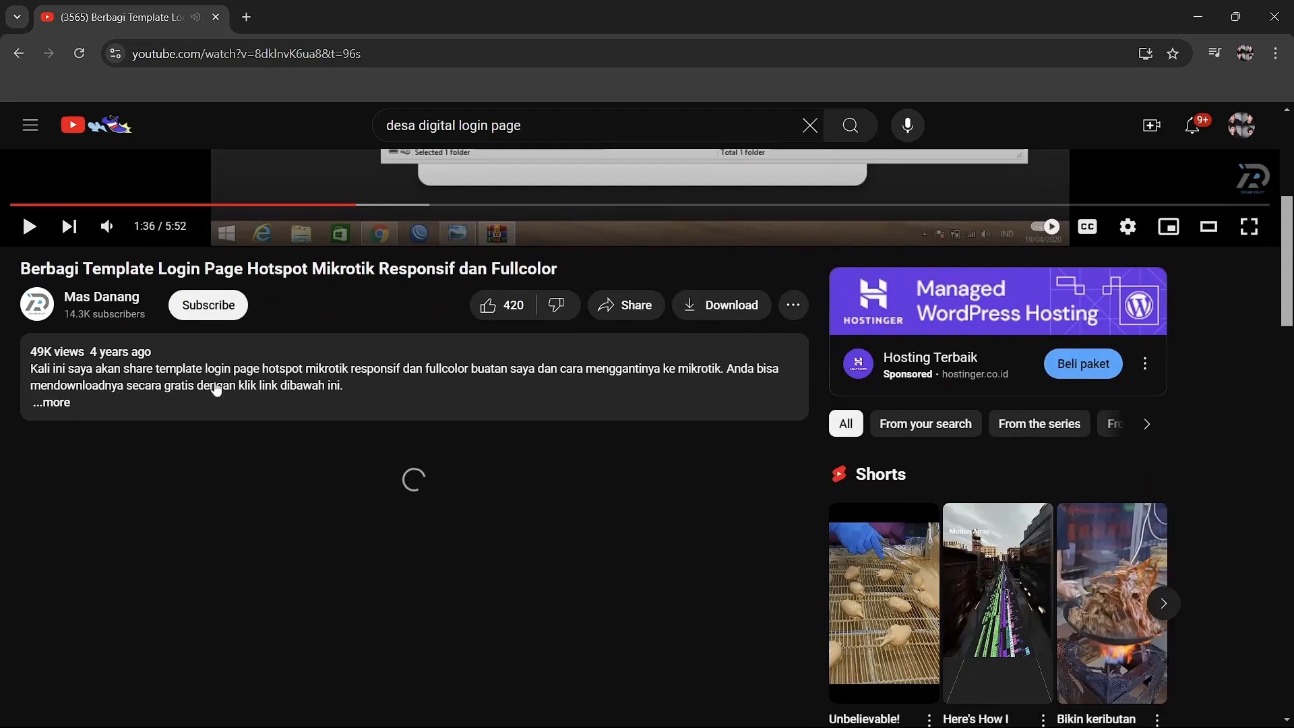
click(49, 404)
scroll(48, 404, down, 3)
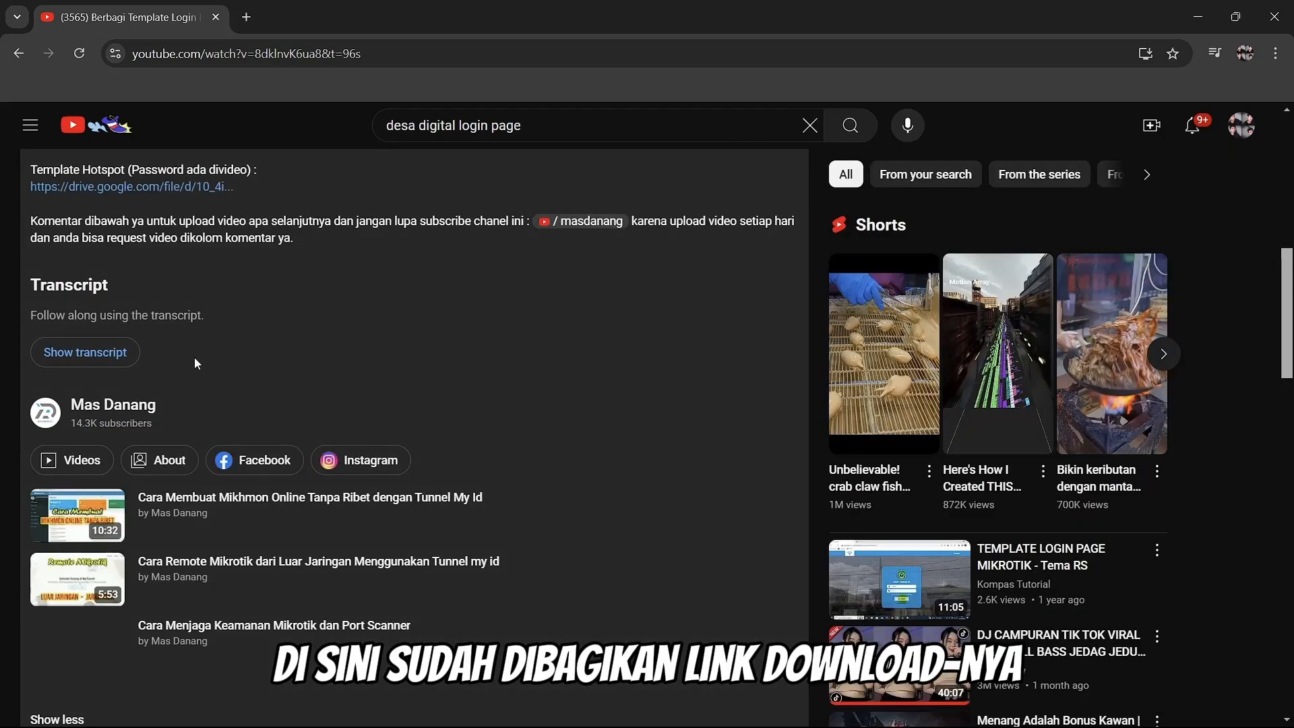
scroll(194, 357, up, 2)
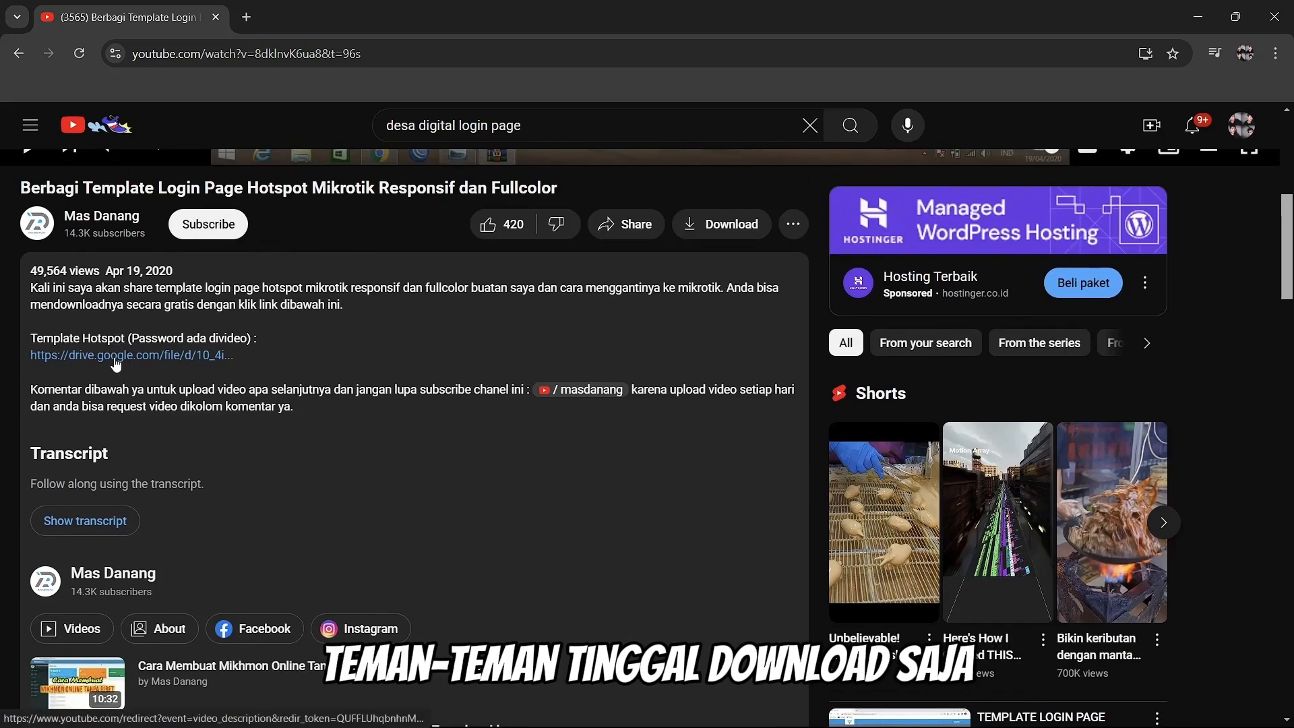
Step: Open the desa-digital-v2.zip Google Drive link, then open File Explorer with Win+E
click(114, 359)
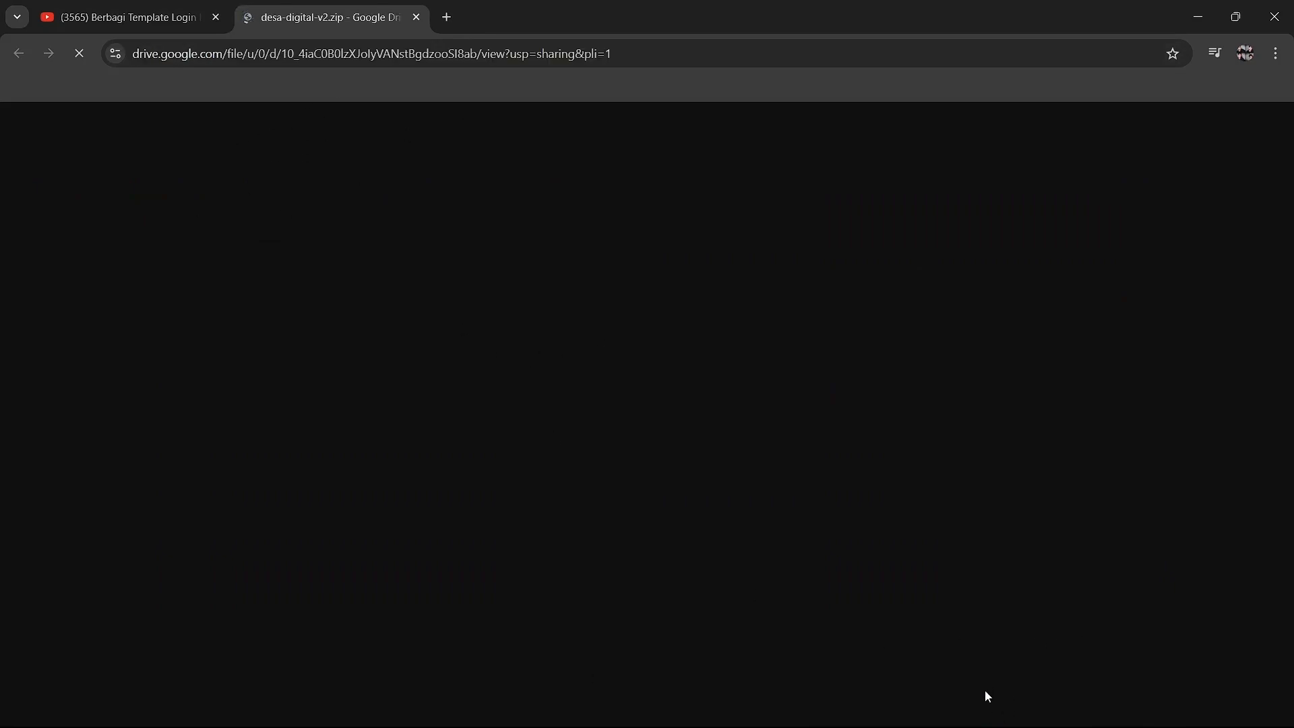
mouse_move(804, 712)
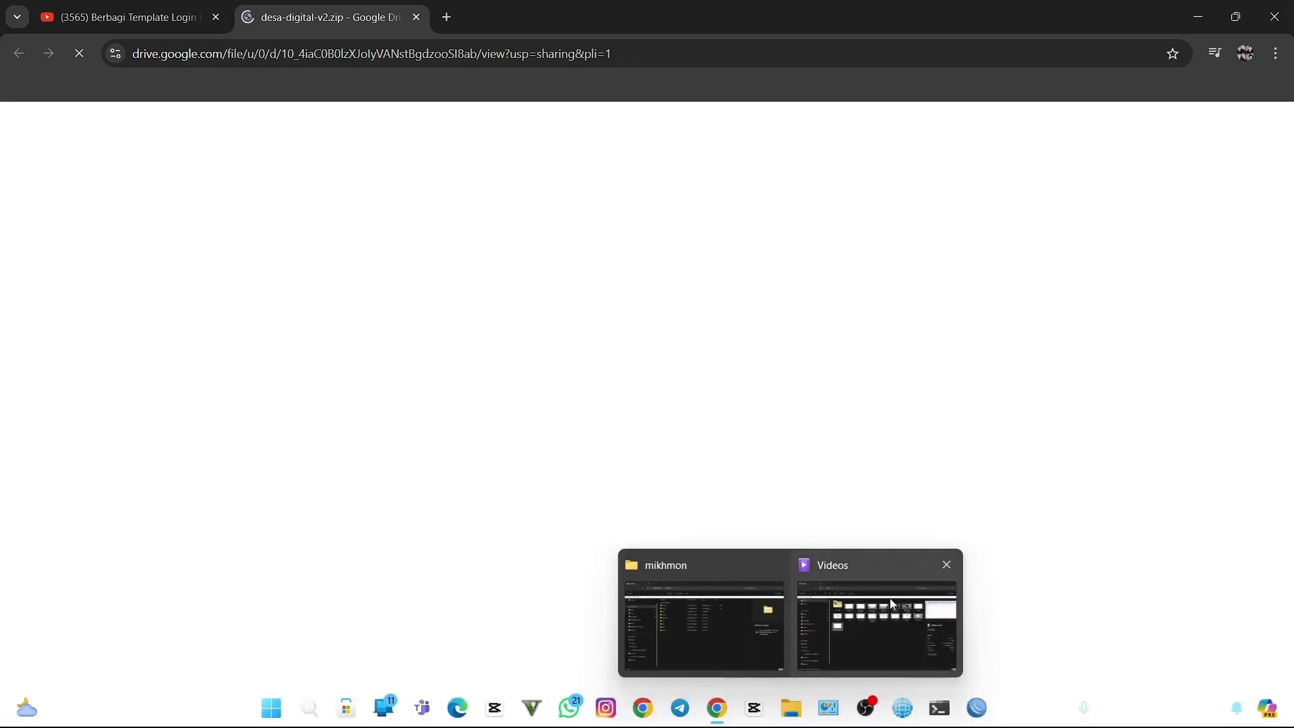
mouse_move(946, 569)
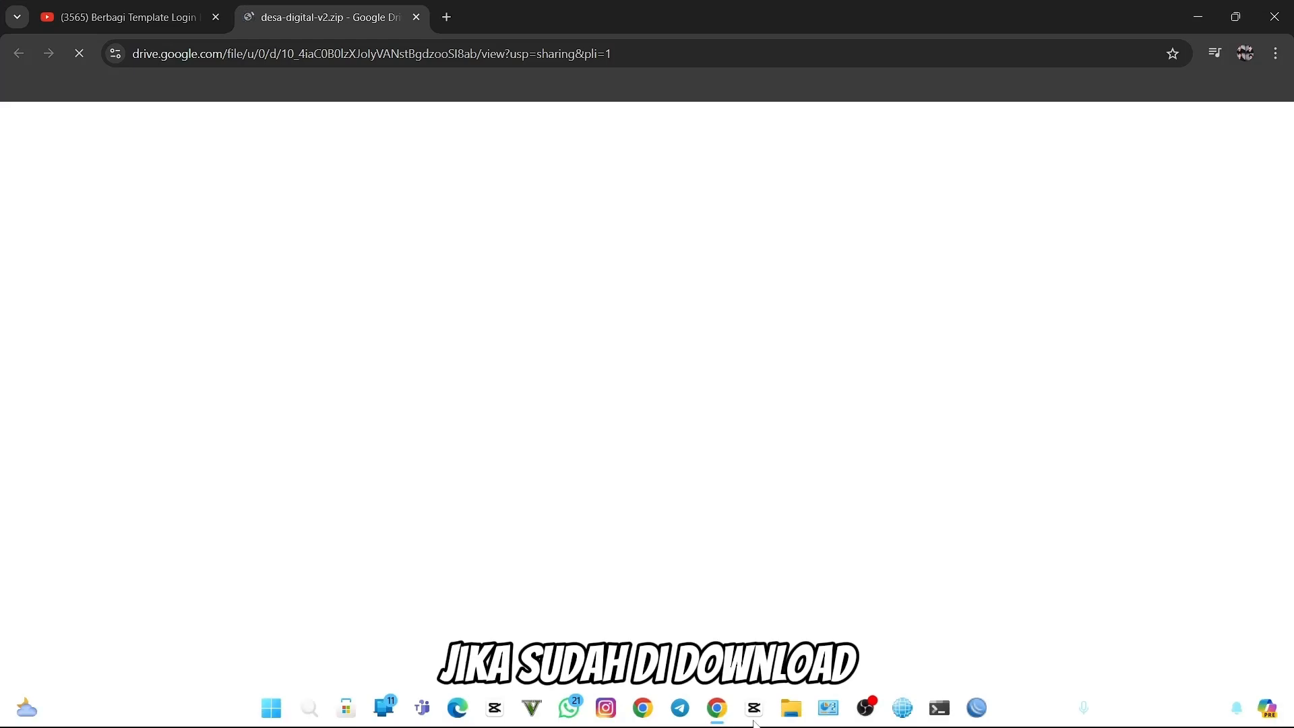
key(super+e)
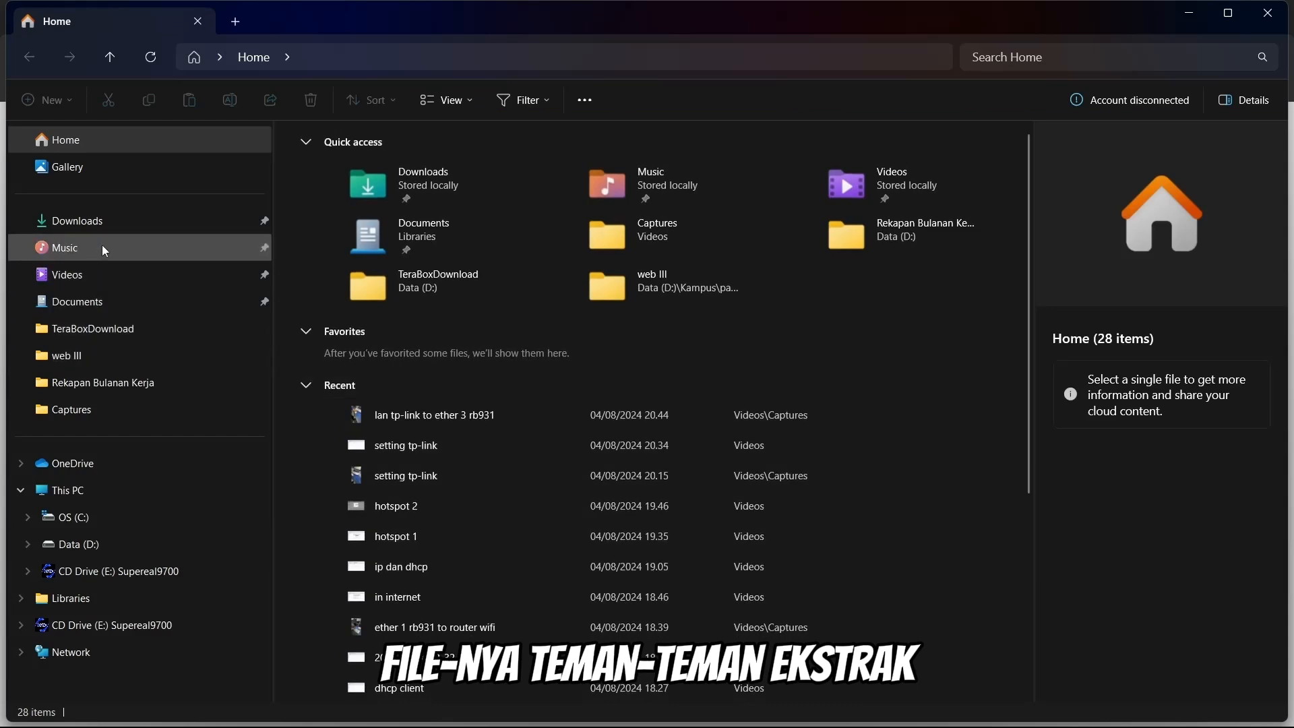
Step: Inspect the desa-digital-v2 folder in Downloads, cancel the accidental rename, and return to WinBox
click(104, 234)
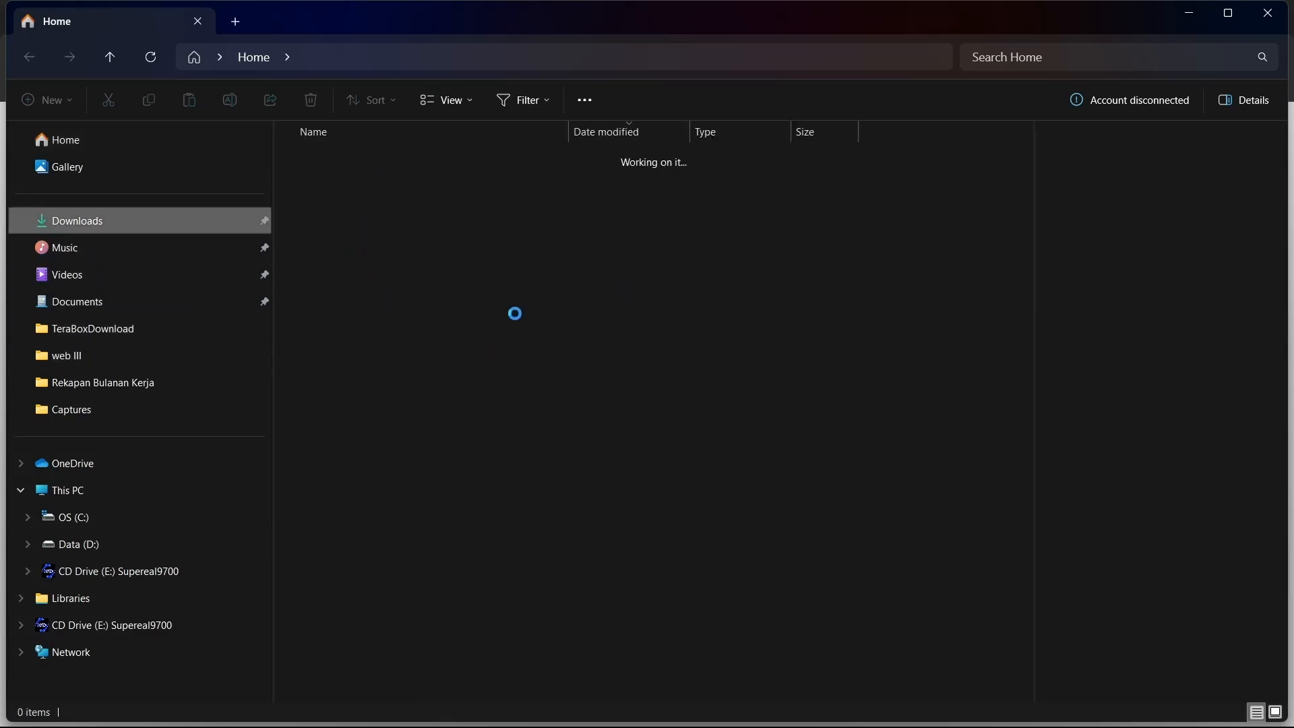
scroll(397, 413, down, 2)
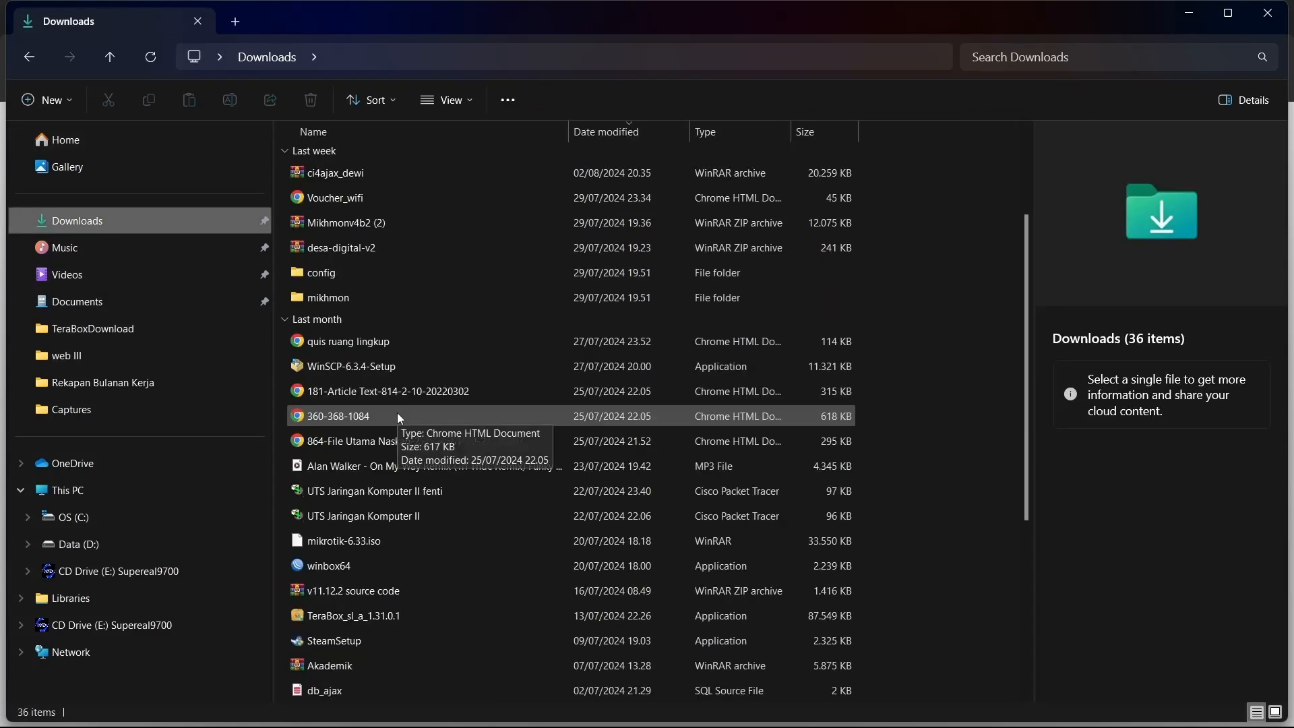
scroll(371, 431, down, 4)
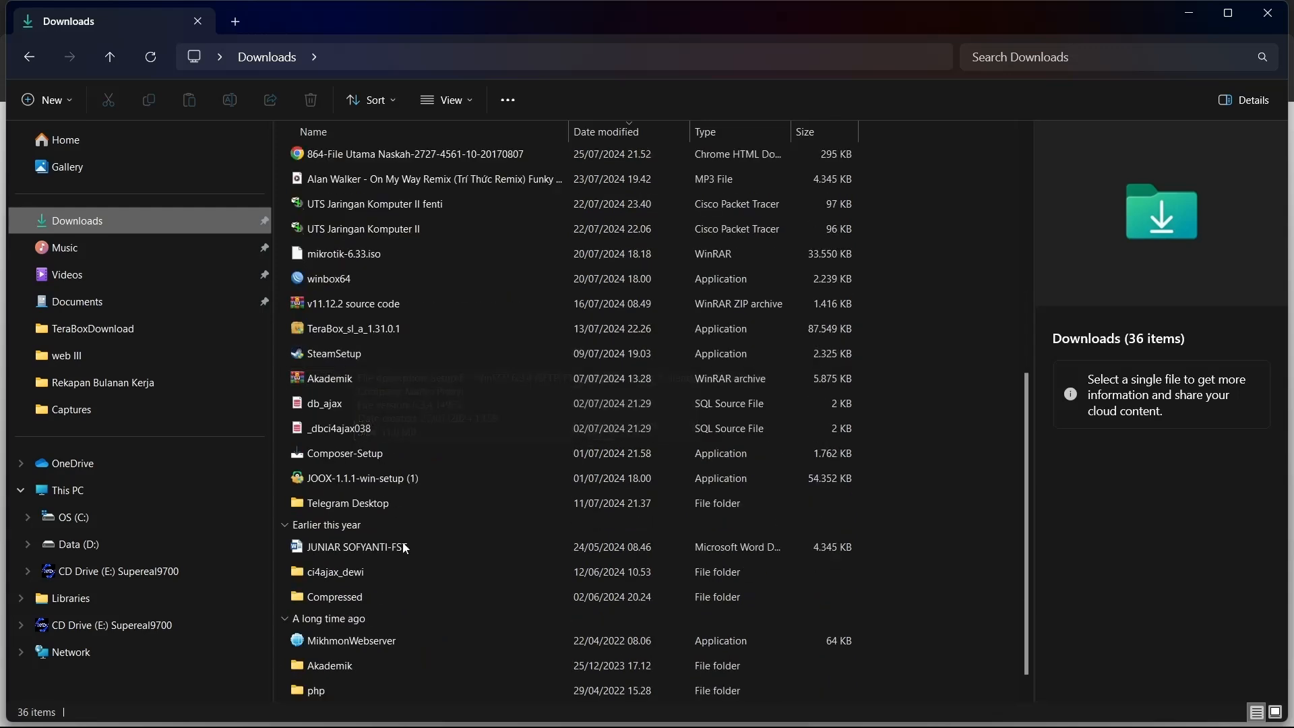
scroll(383, 485, down, 1)
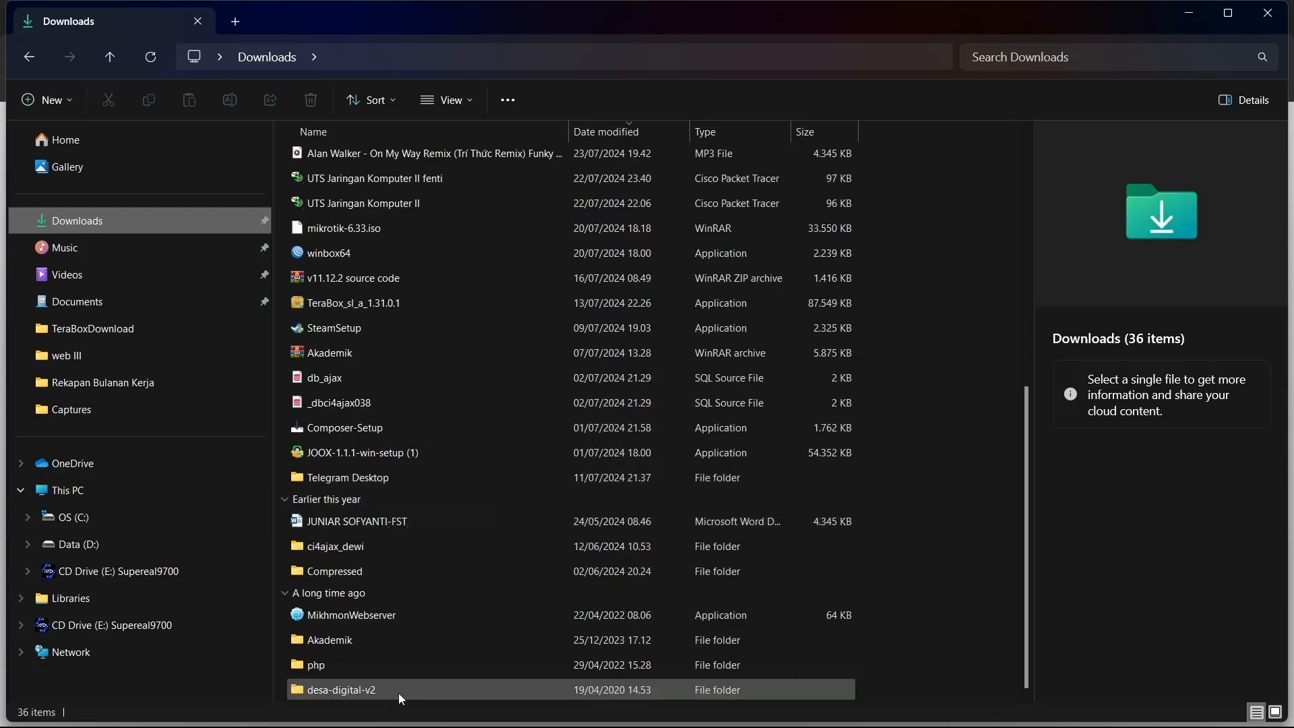
click(375, 690)
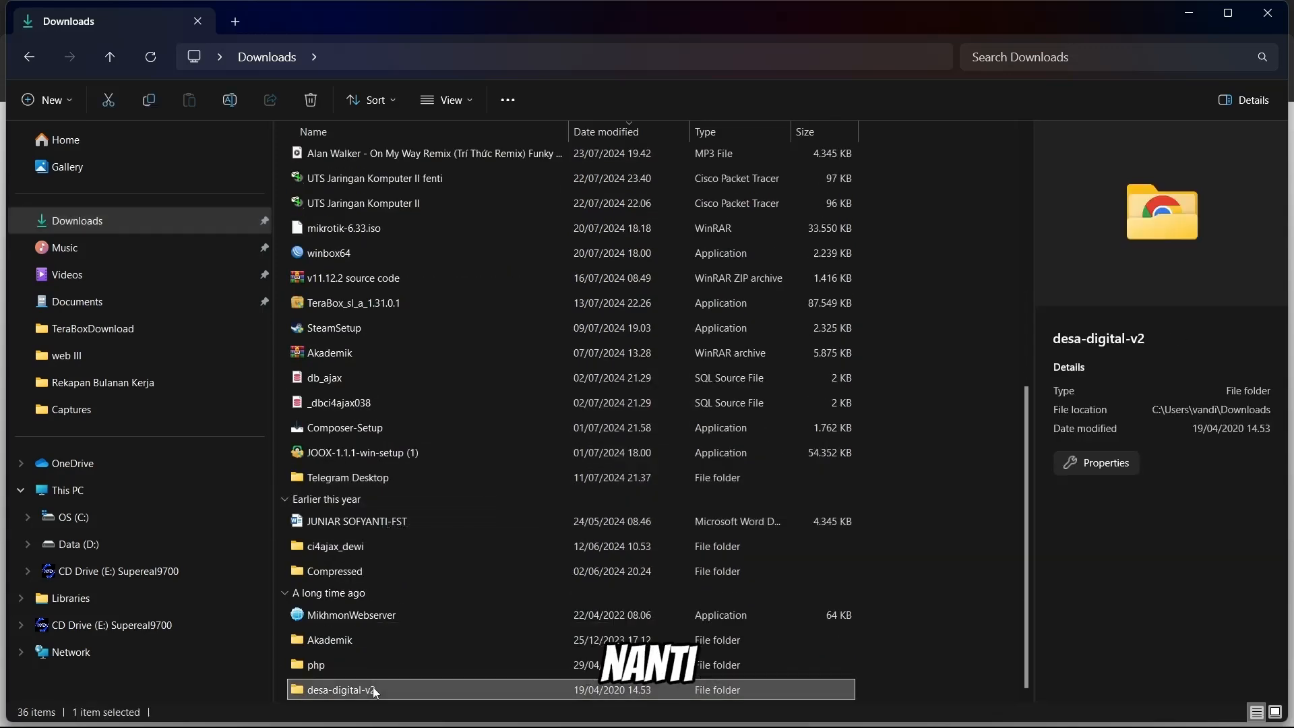
double_click(374, 690)
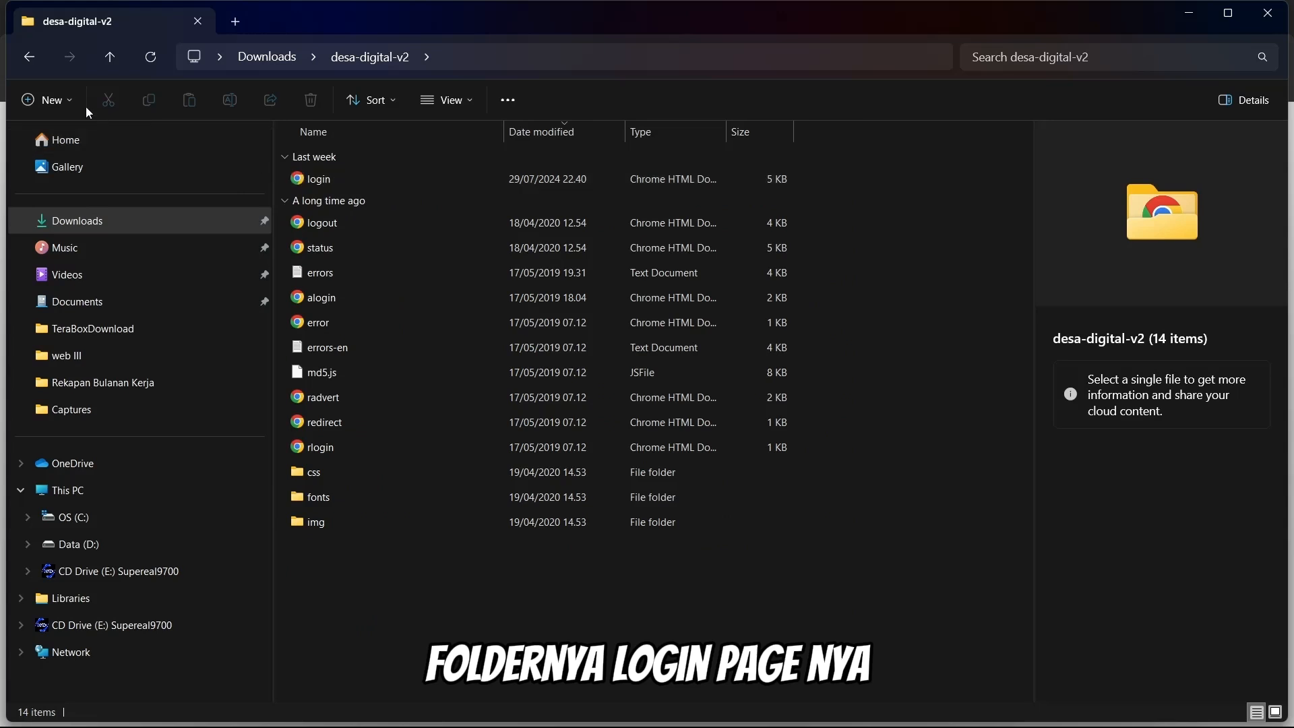
click(110, 58)
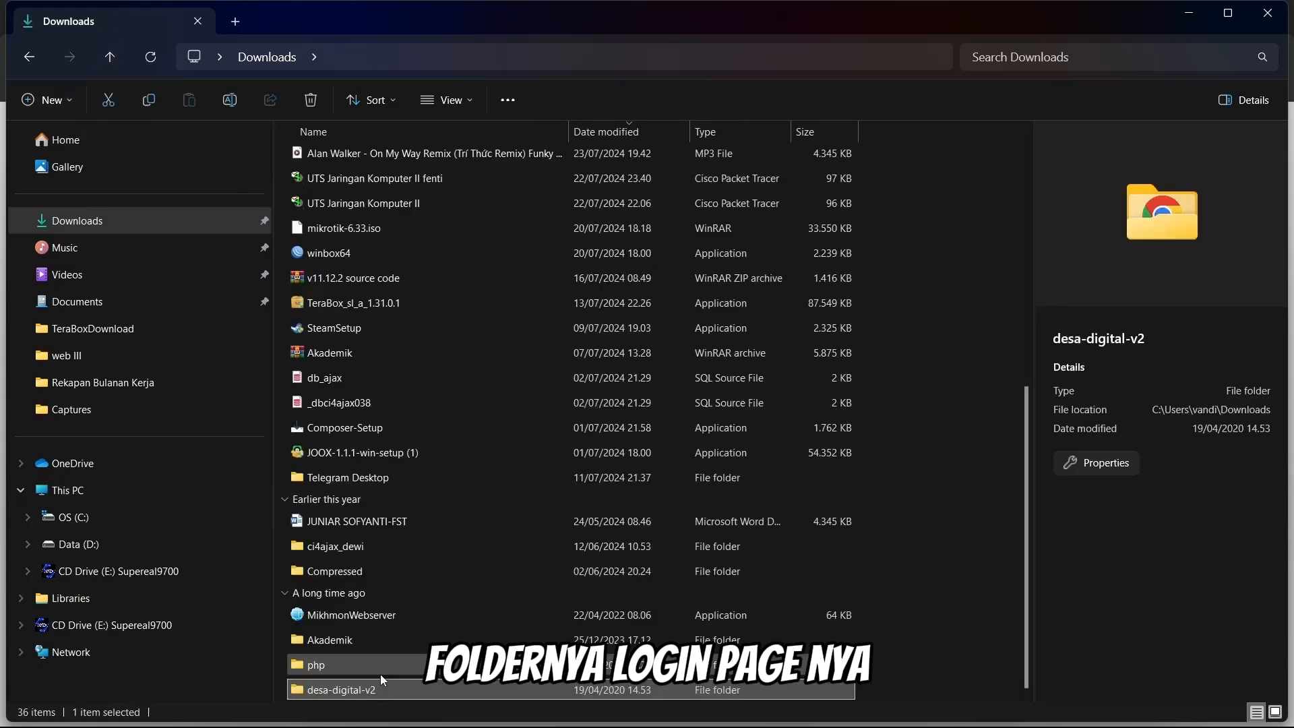
click(374, 690)
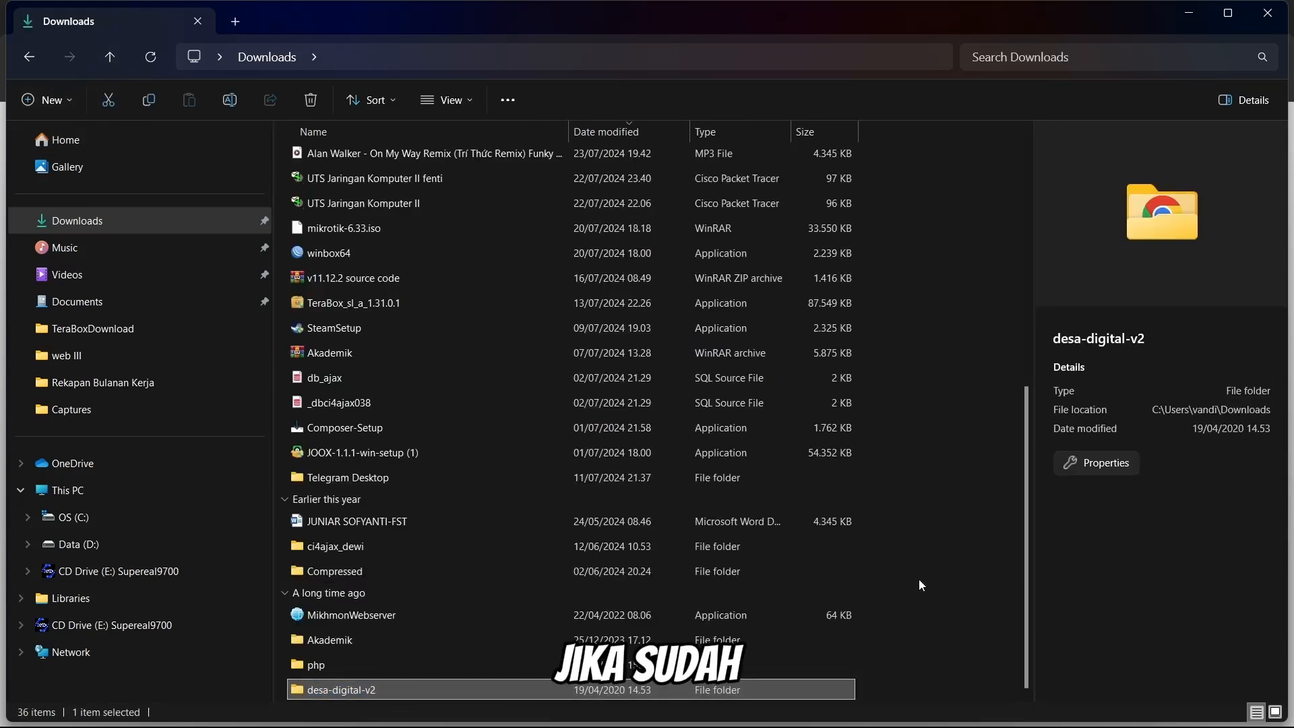
click(941, 580)
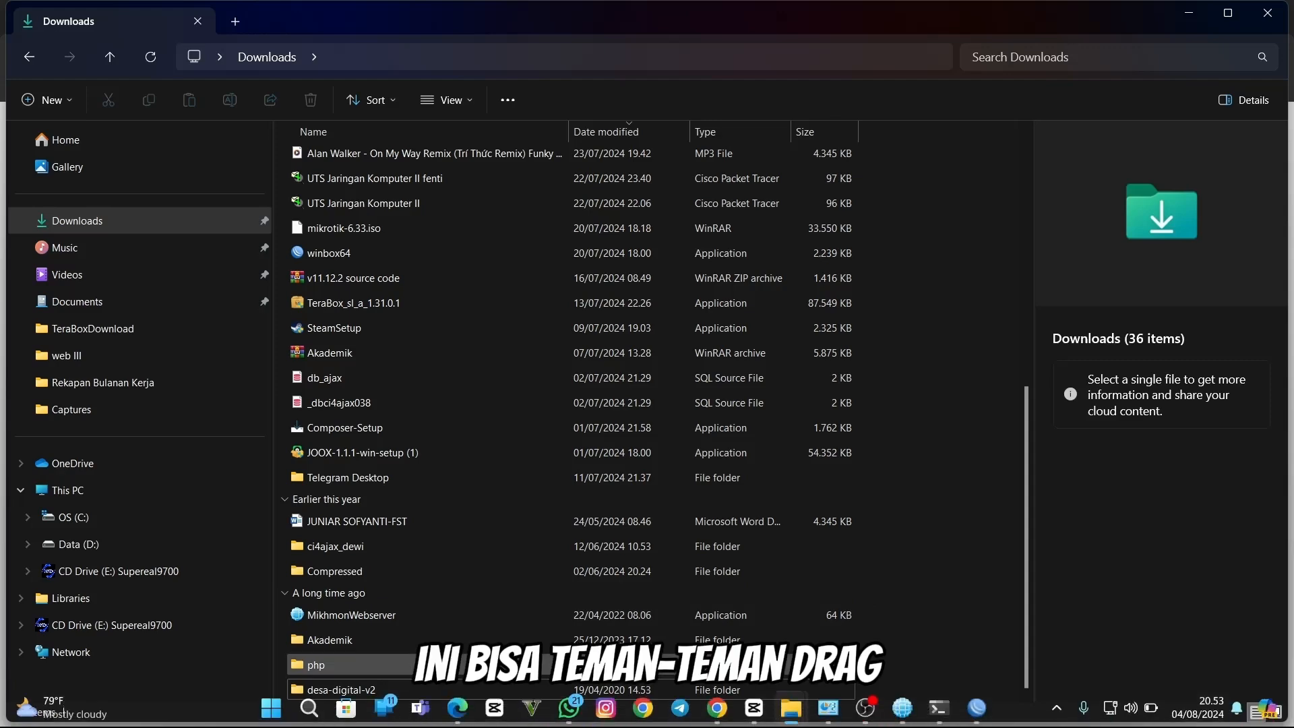
click(977, 714)
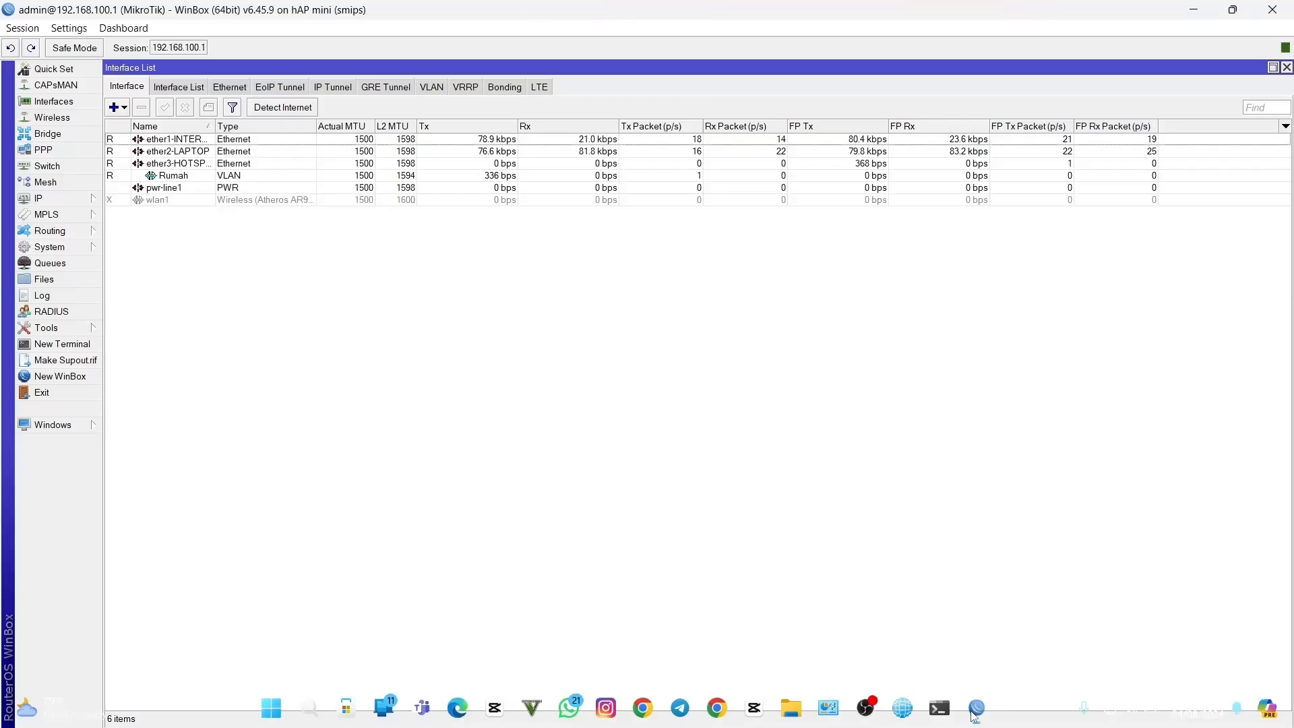
Step: Copy the desa-digital-v2 folder from Downloads into the router's hotspot directory in File List
click(42, 281)
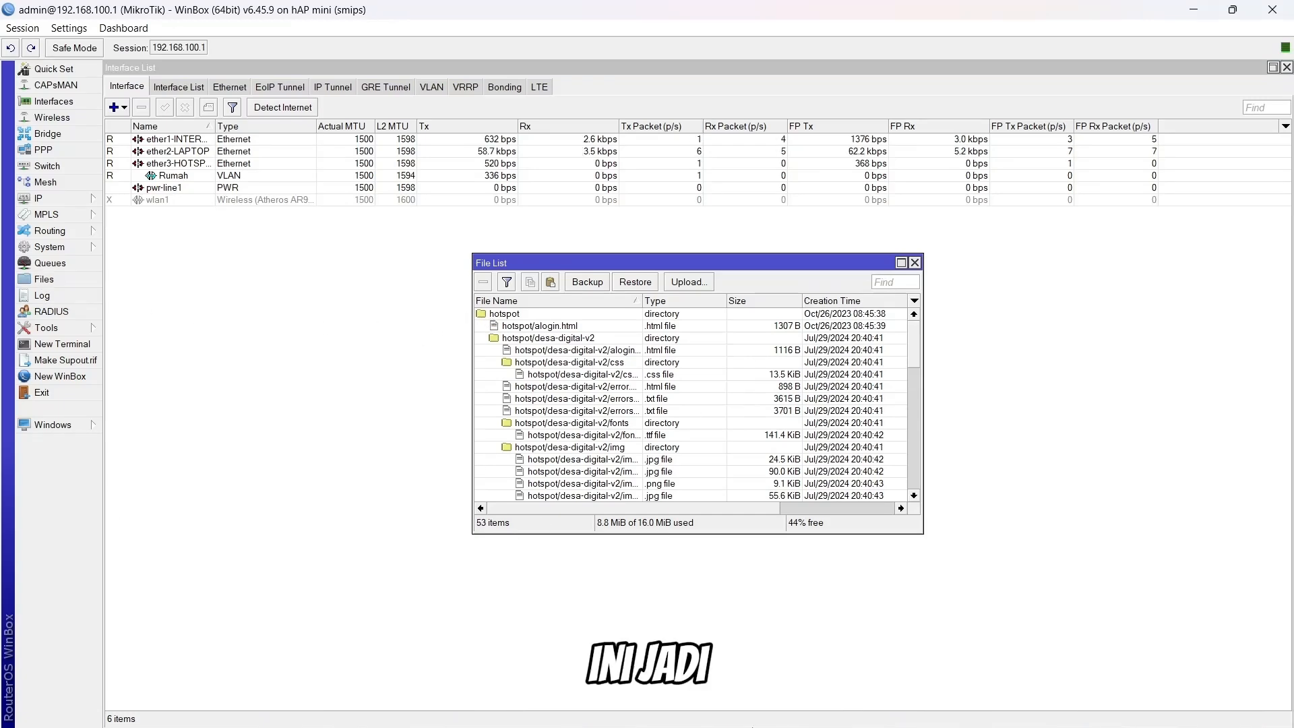
mouse_move(854, 722)
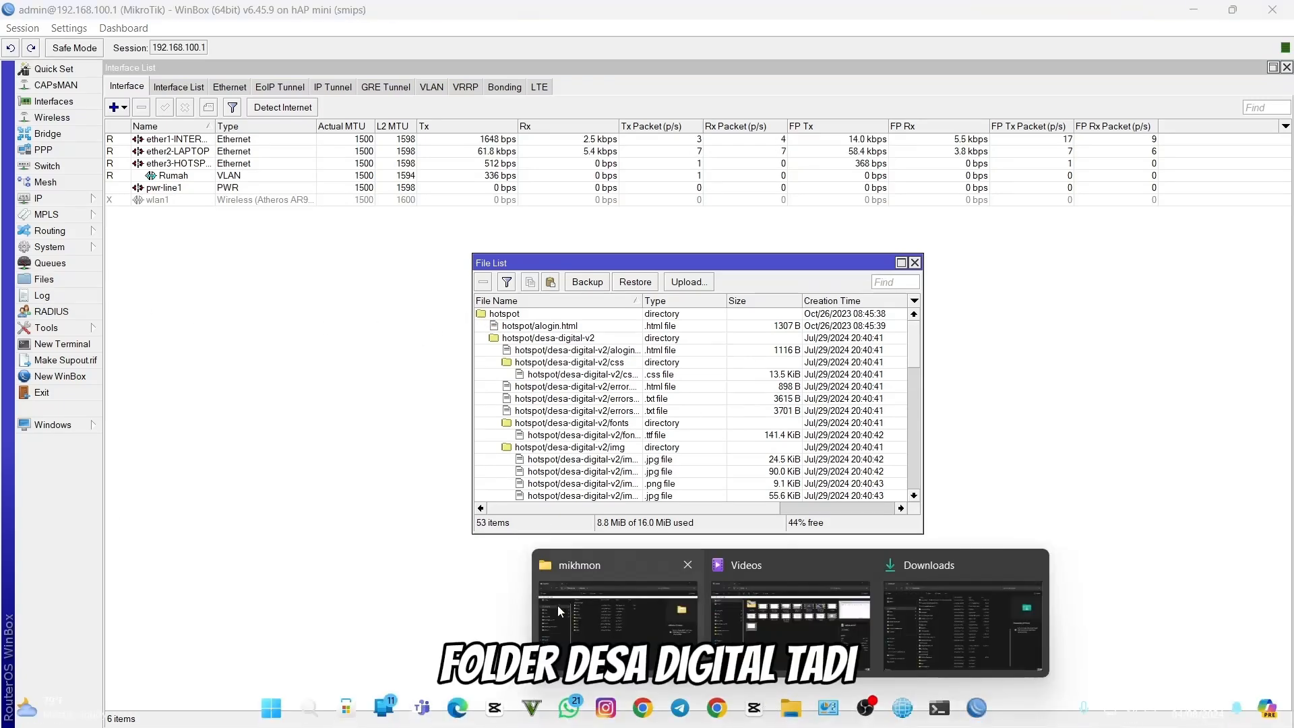
click(557, 606)
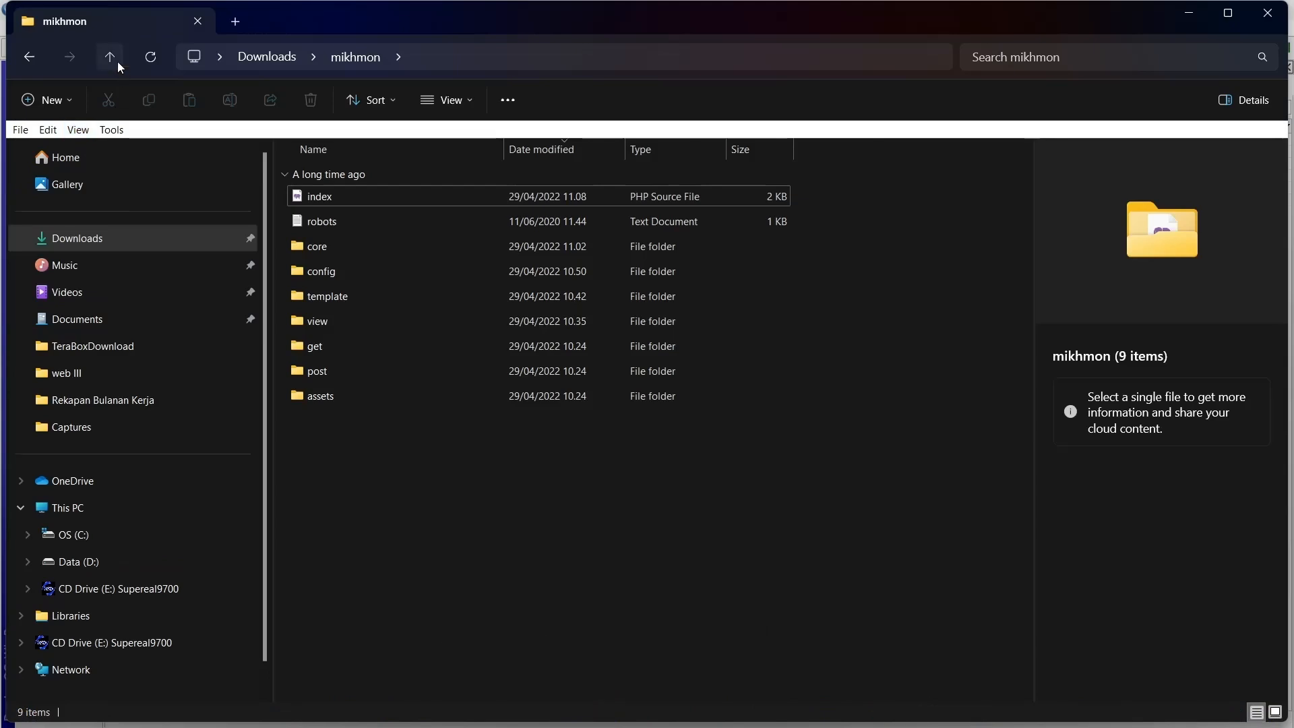
click(110, 56)
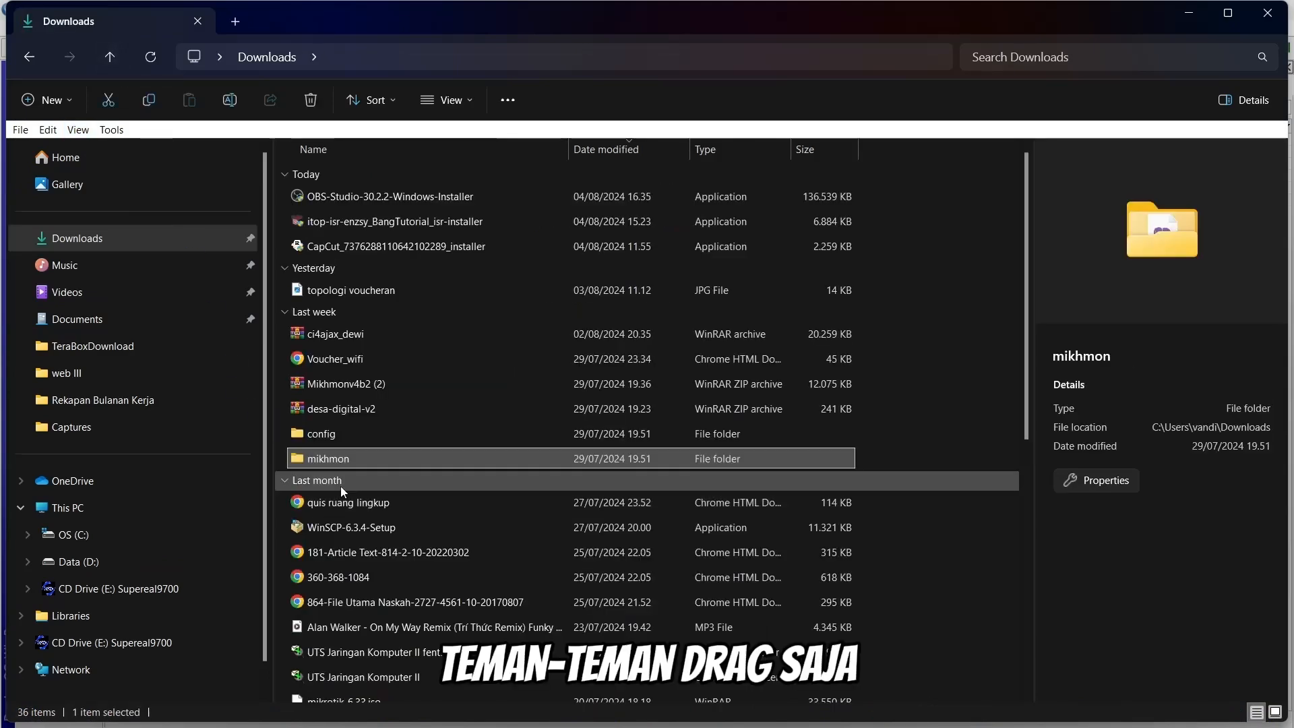
scroll(350, 523, down, 6)
drag(326, 689, 980, 718)
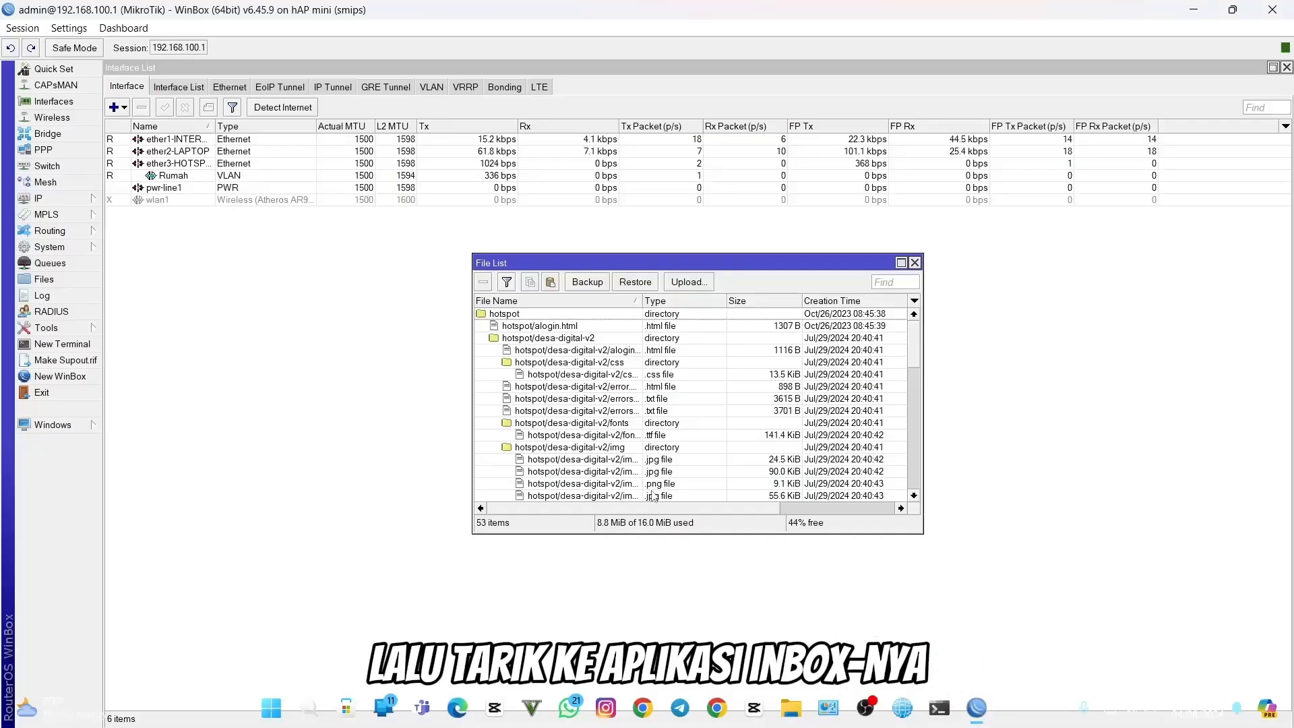
drag(652, 497, 506, 314)
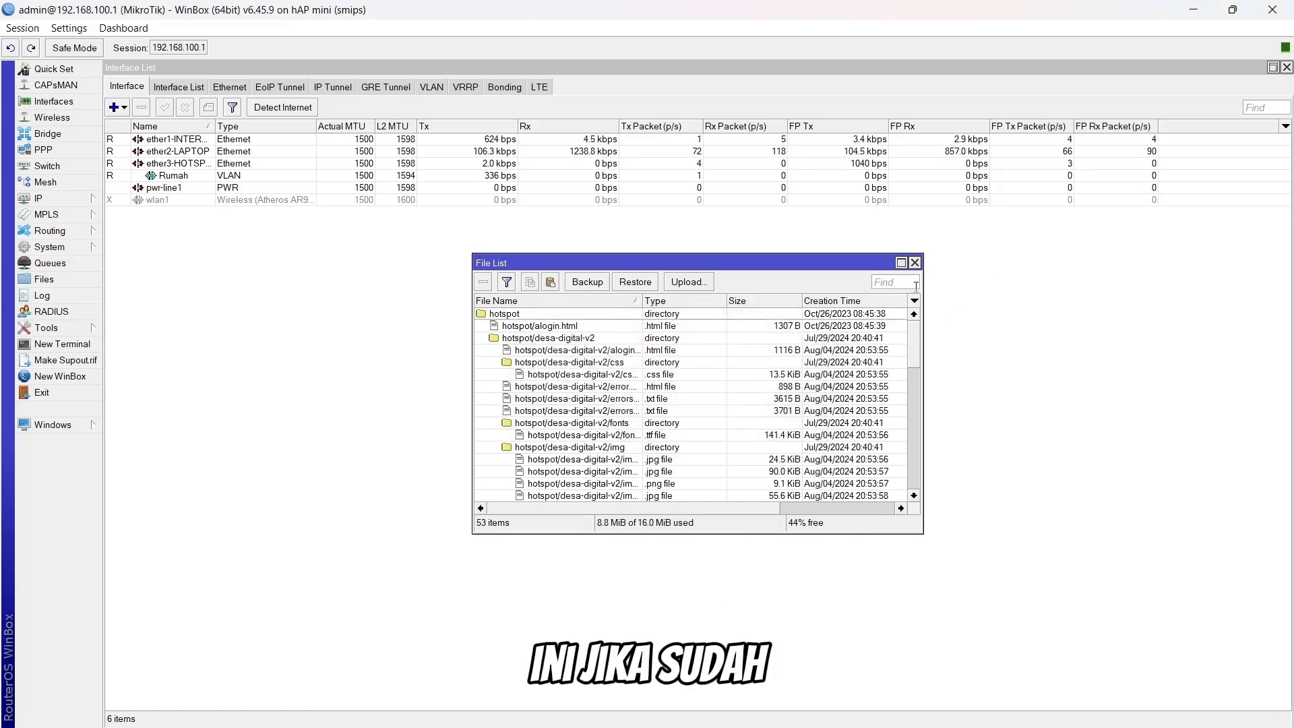
click(914, 263)
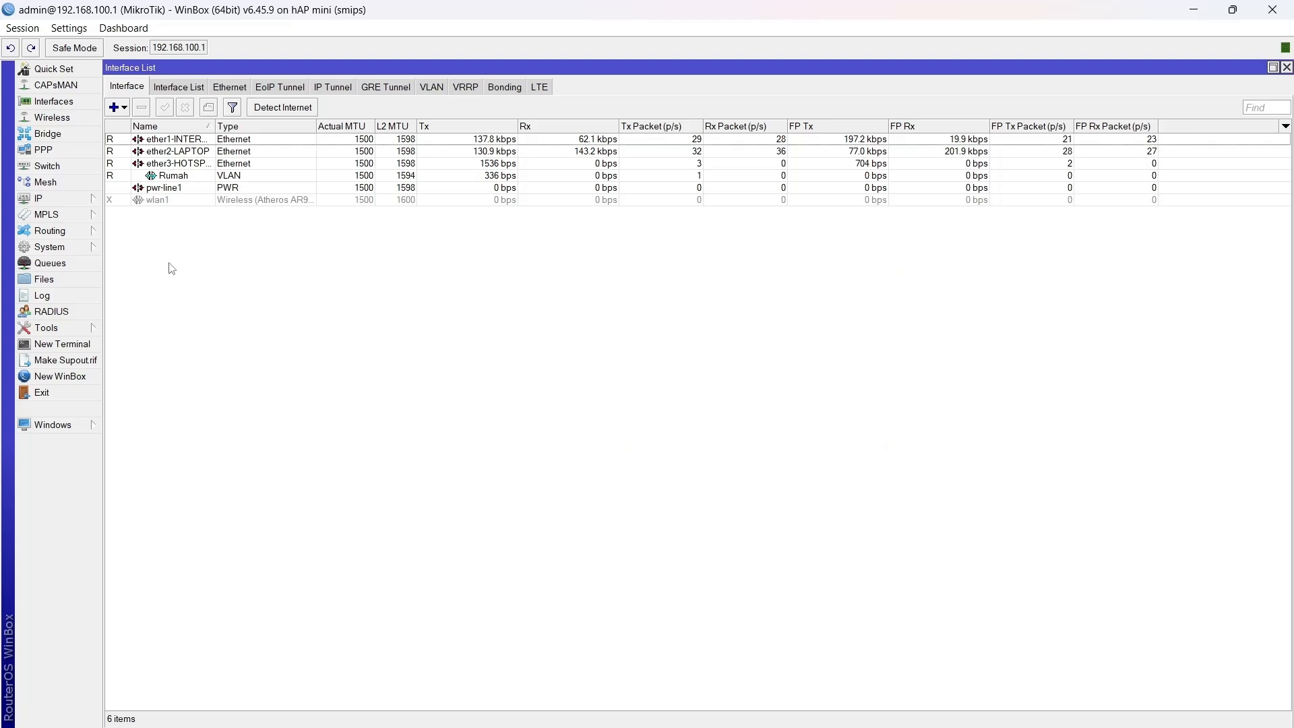
Step: Set the hsprof1 server profile's HTML Directory to hotspot/desa-digital-v2 and save it
click(79, 202)
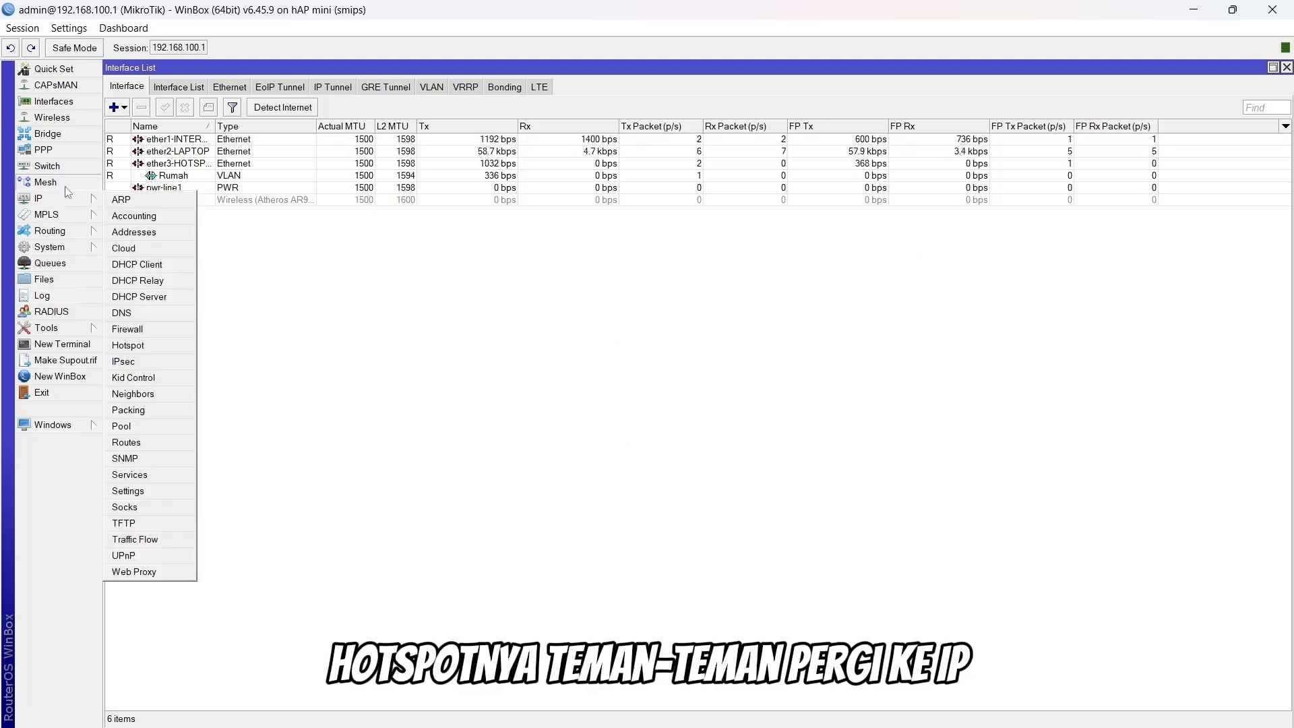
click(128, 346)
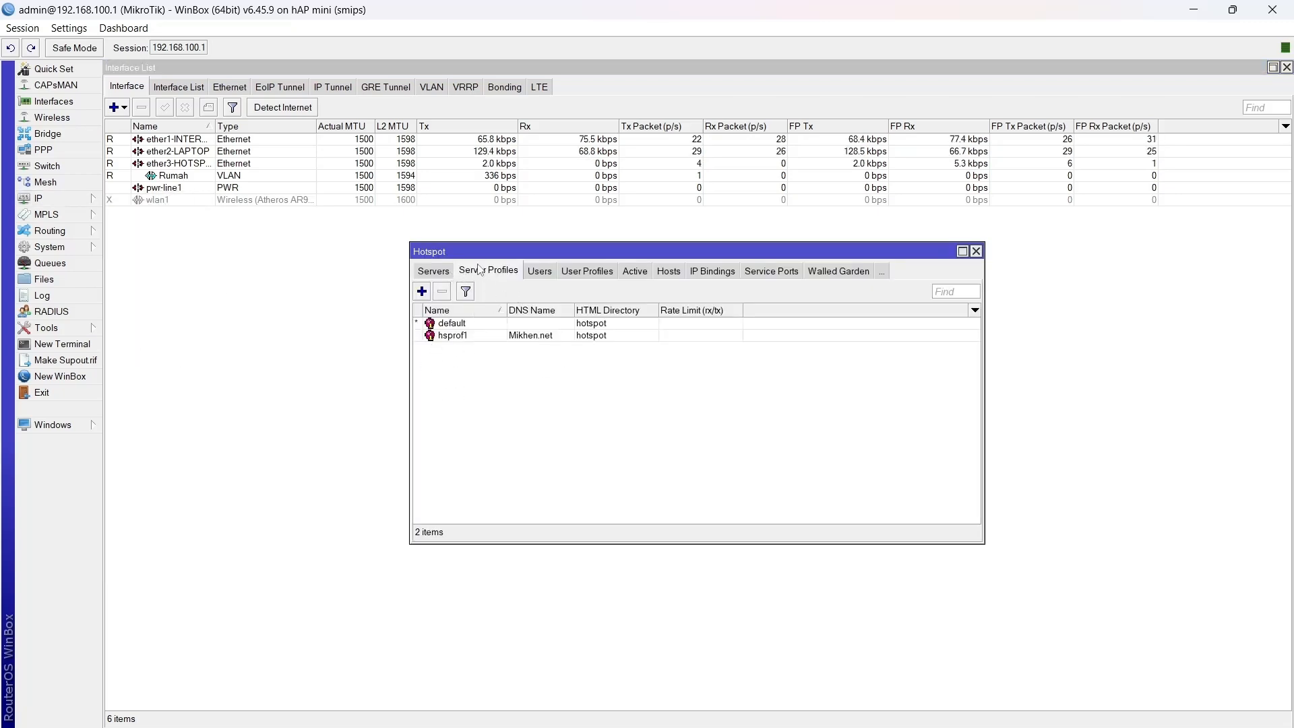
click(438, 273)
click(476, 271)
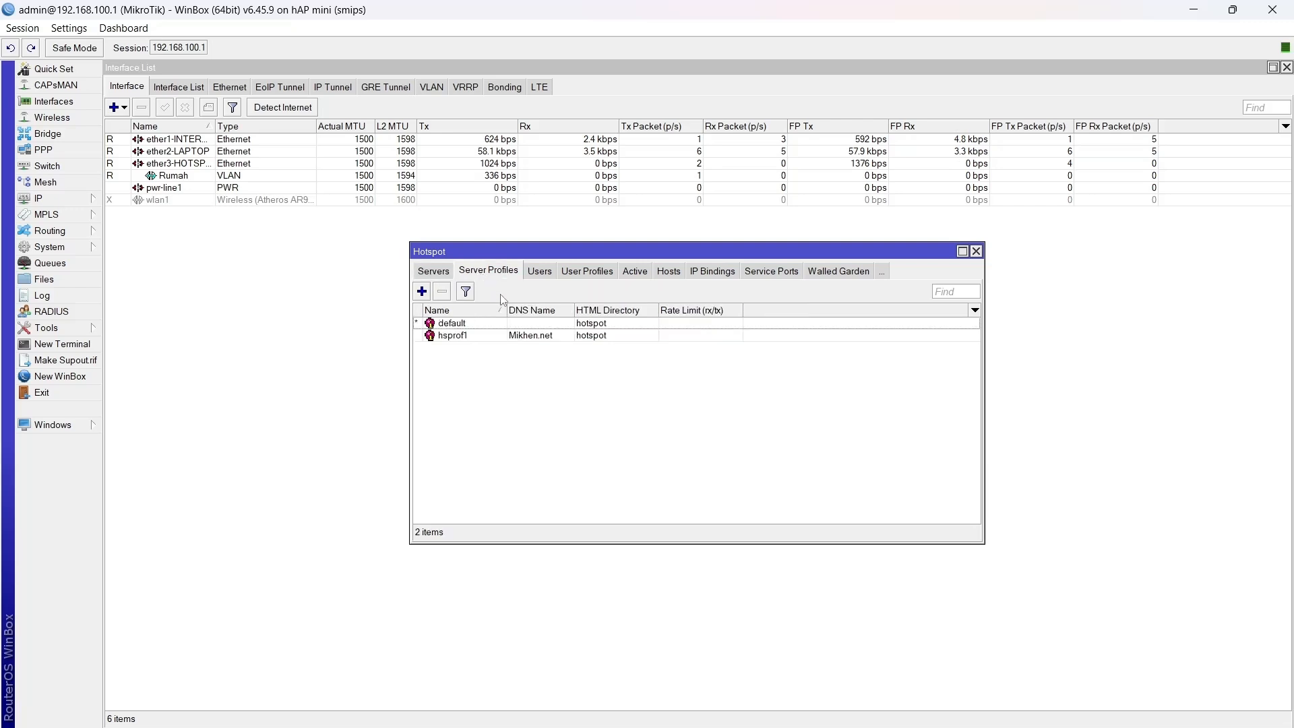
click(530, 337)
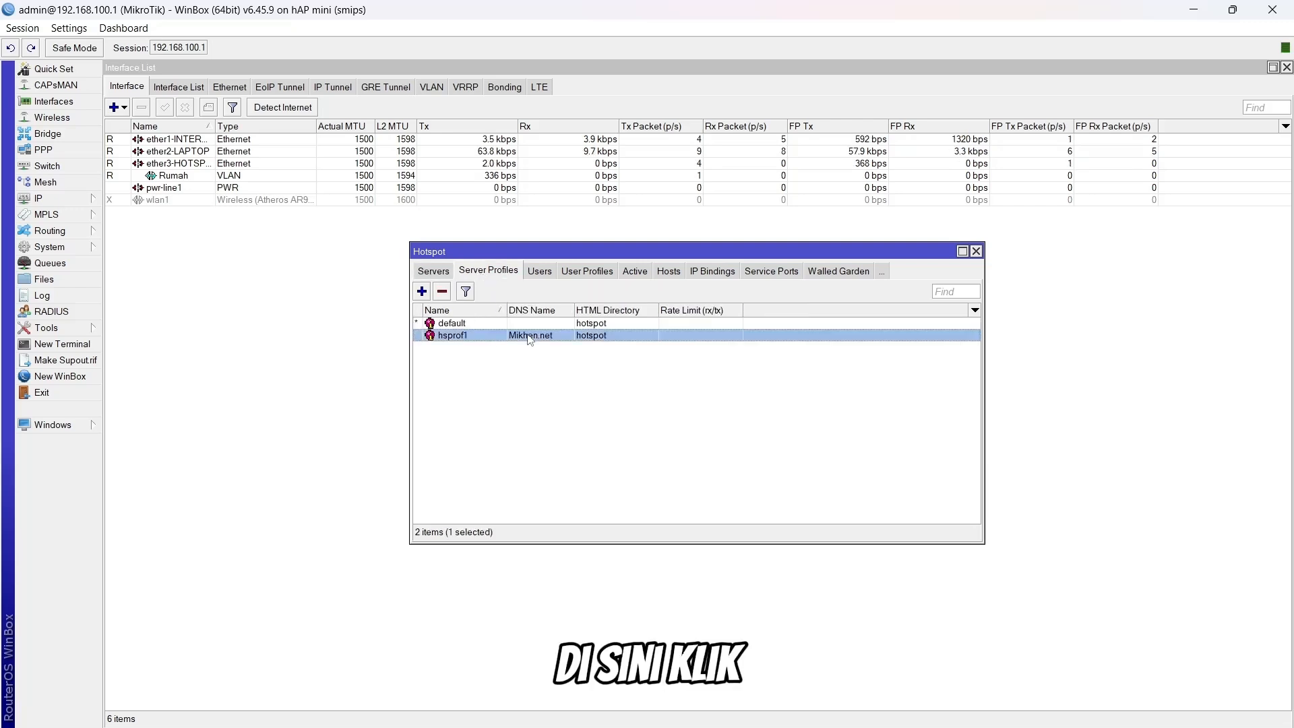
double_click(530, 336)
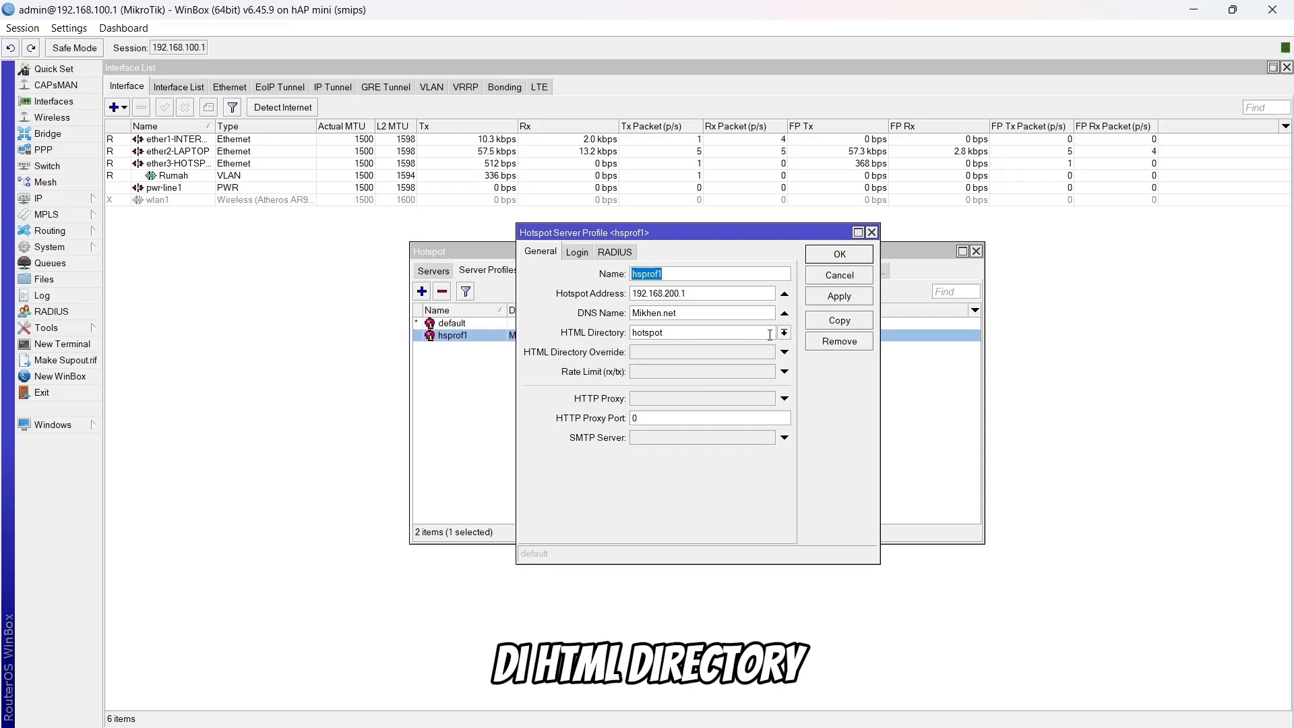
click(784, 332)
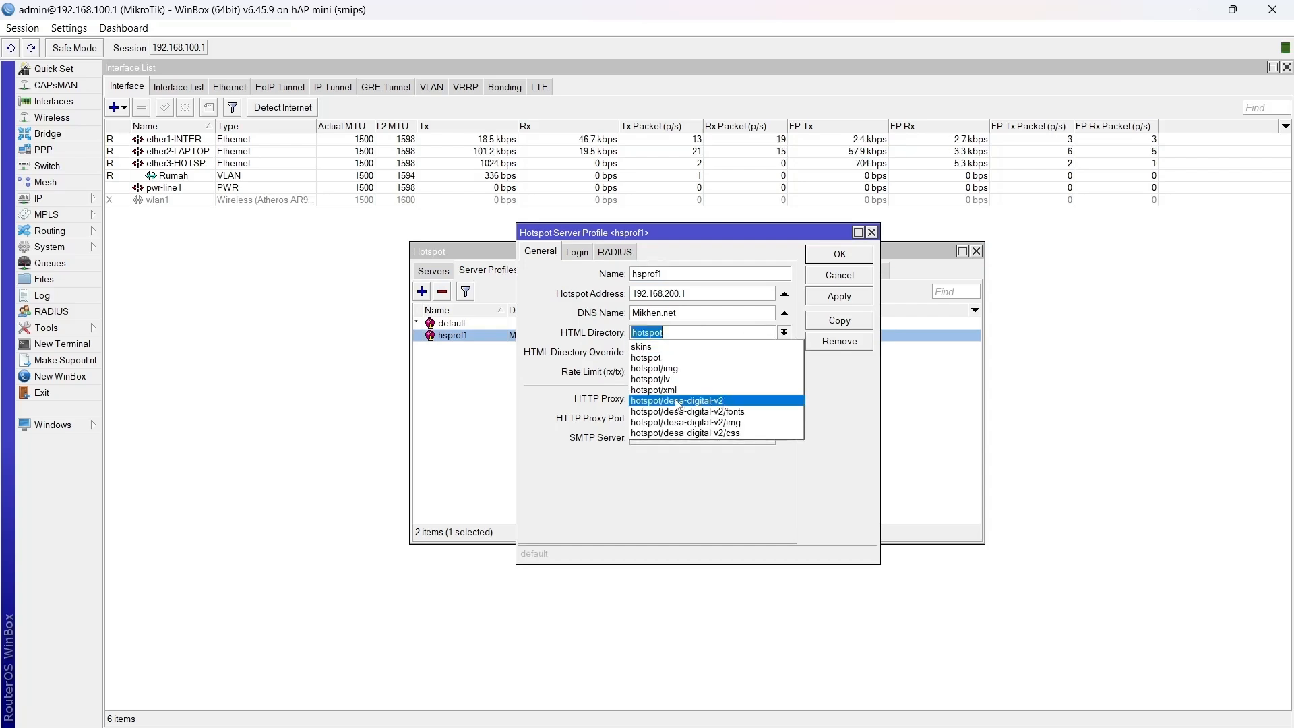
click(715, 402)
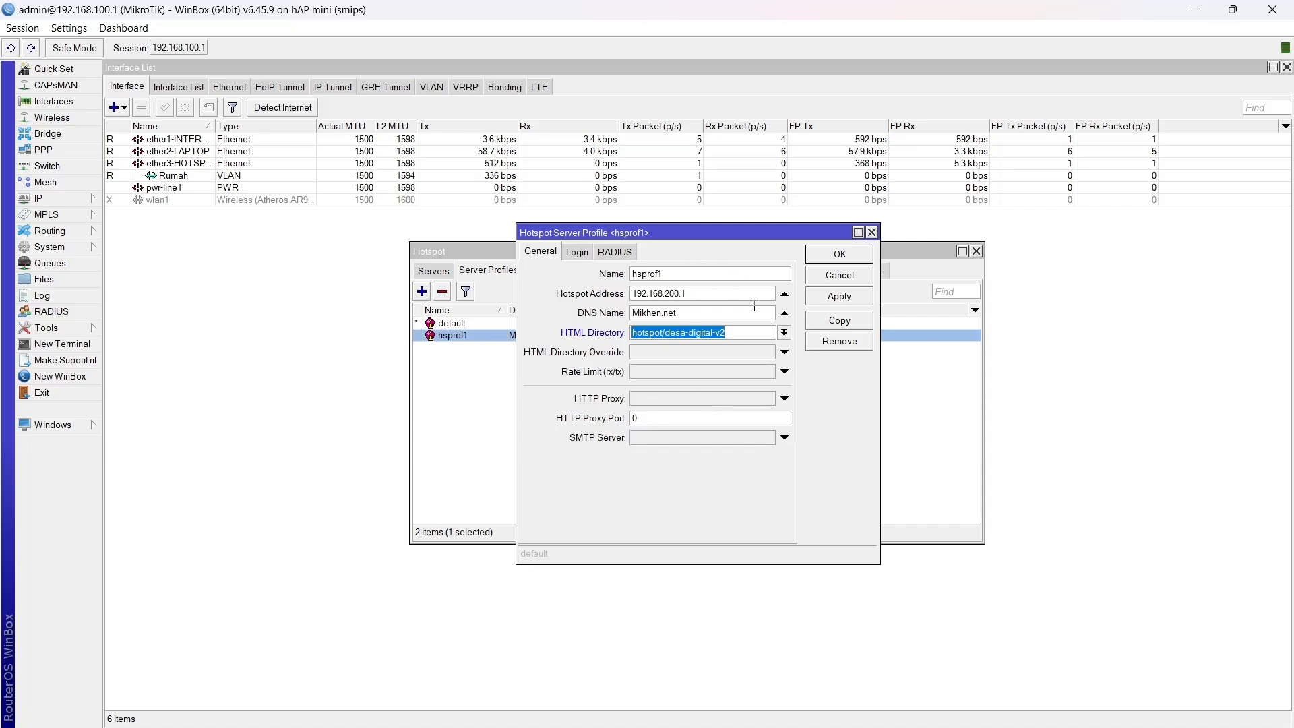
click(852, 261)
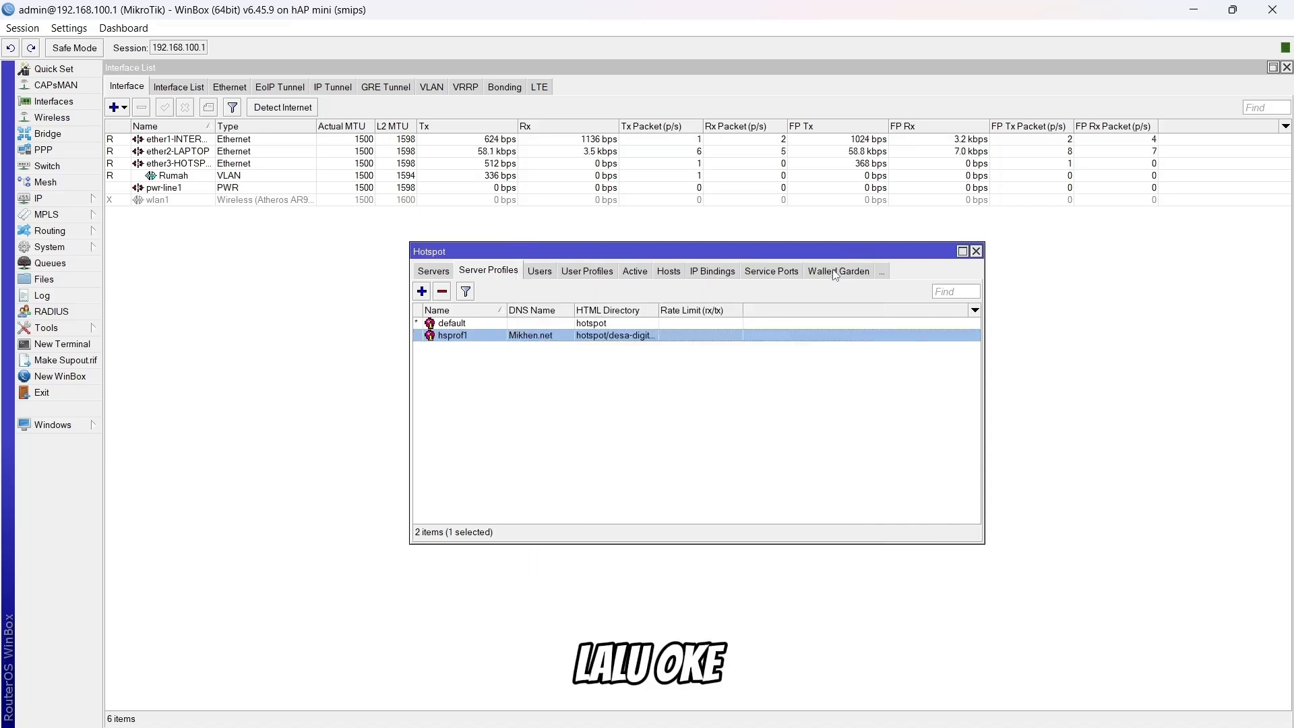
click(434, 271)
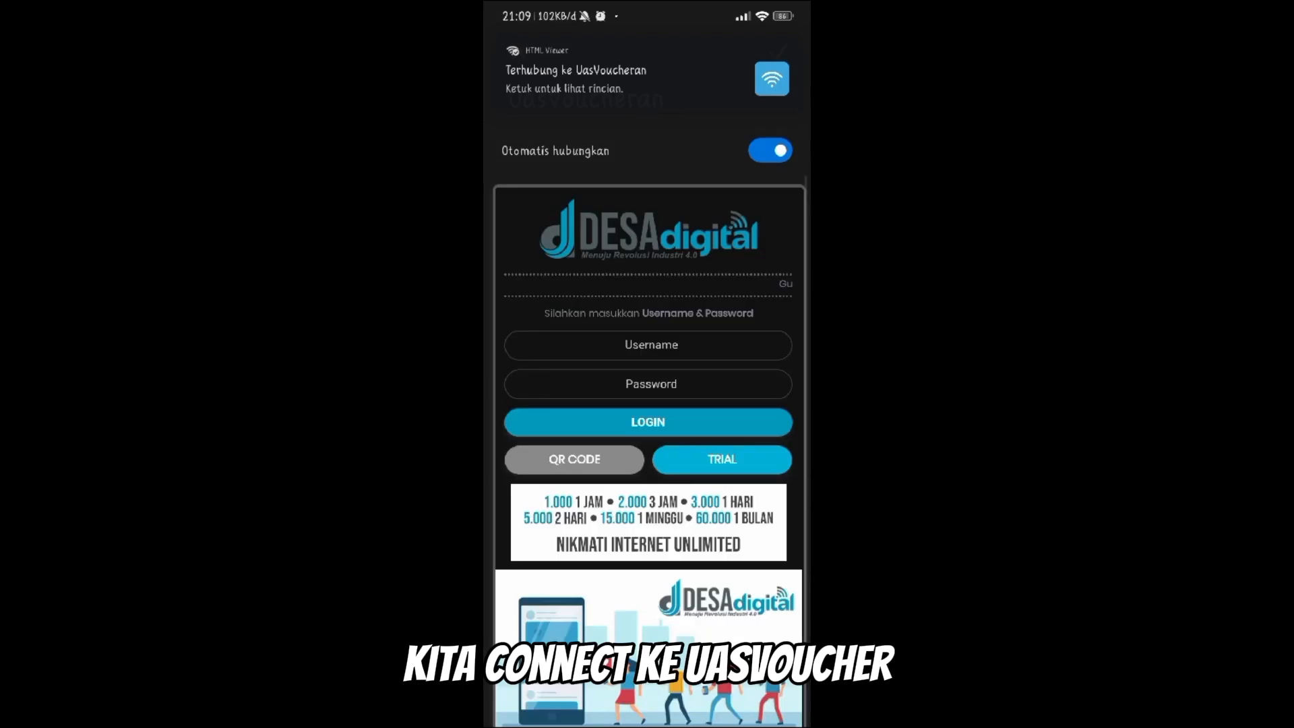
Step: Enter the client's username and password on the phone's DESA digital page, log in, and leave the welcome page
click(648, 345)
text(san)
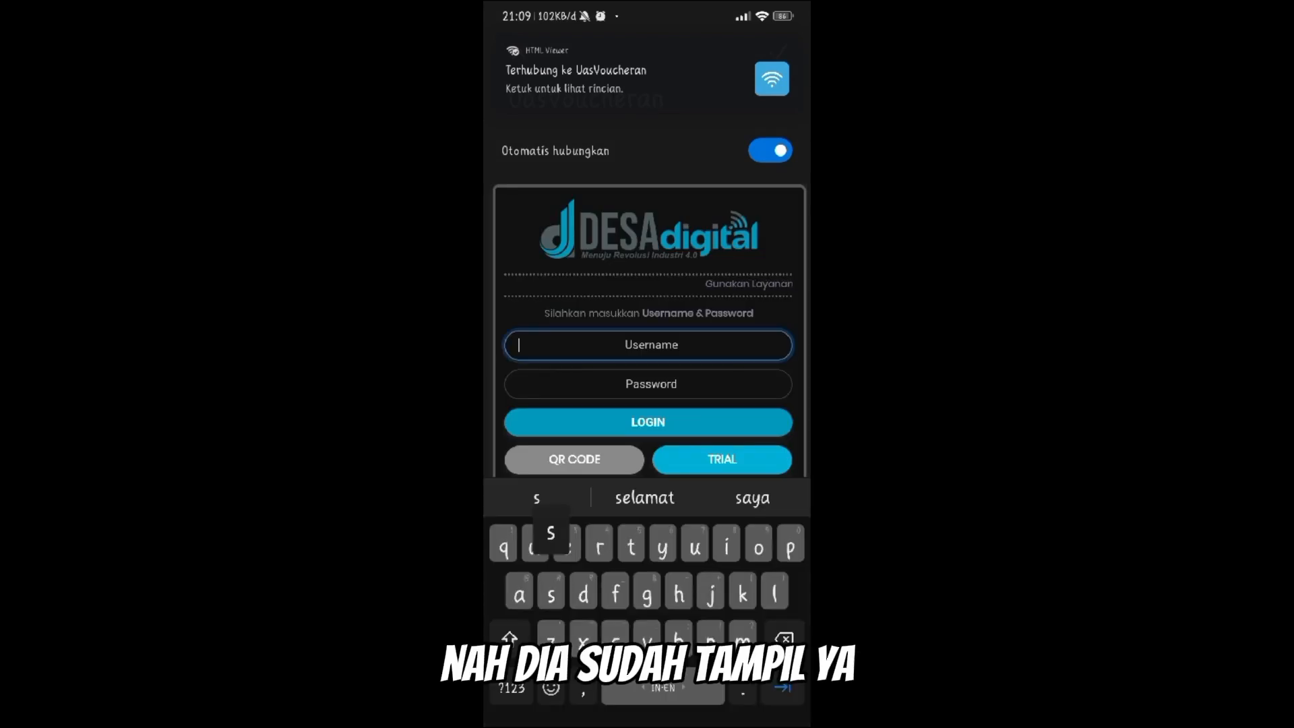
text(ggam)
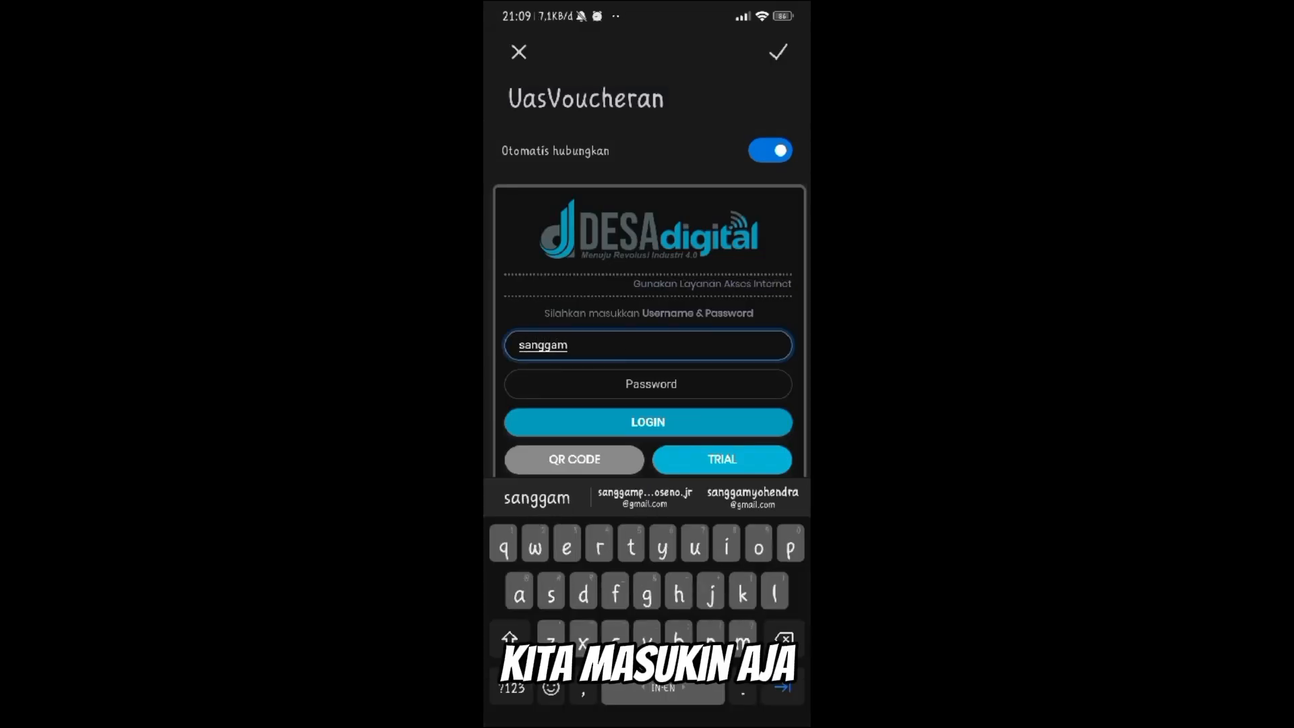
click(648, 384)
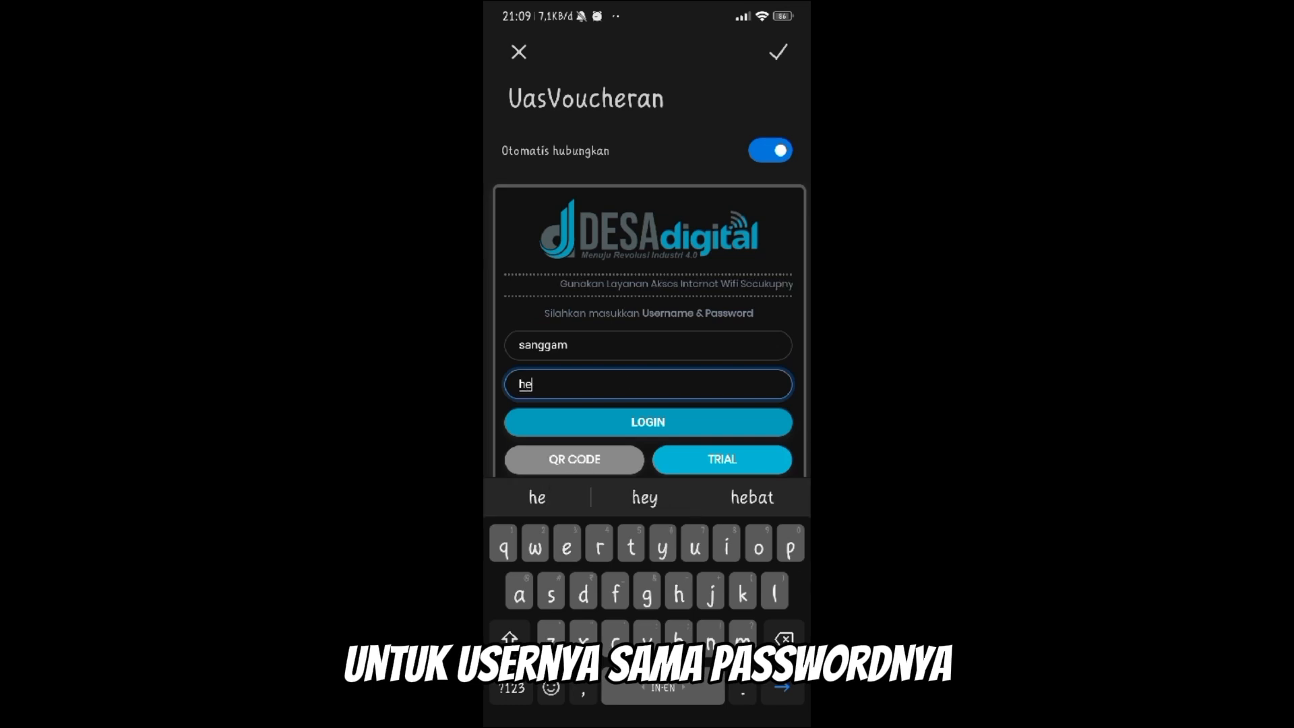
click(511, 687)
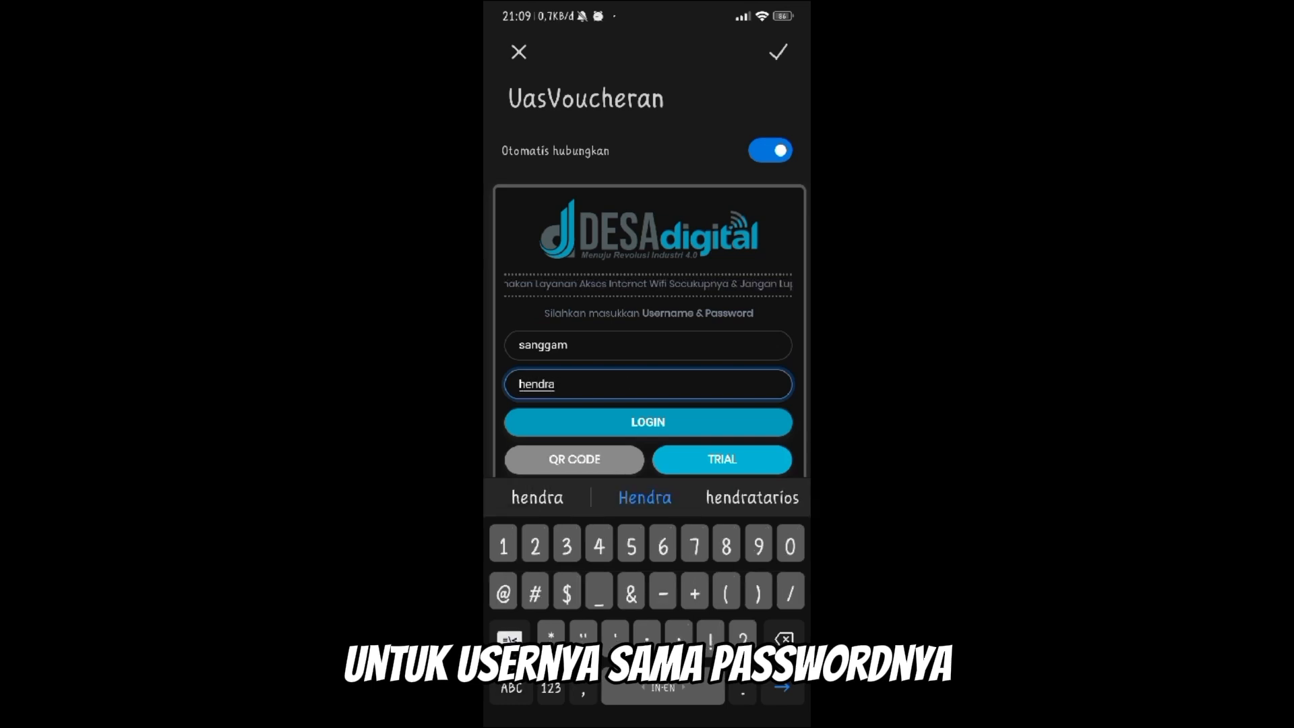
text(2)
key(BackSpace)
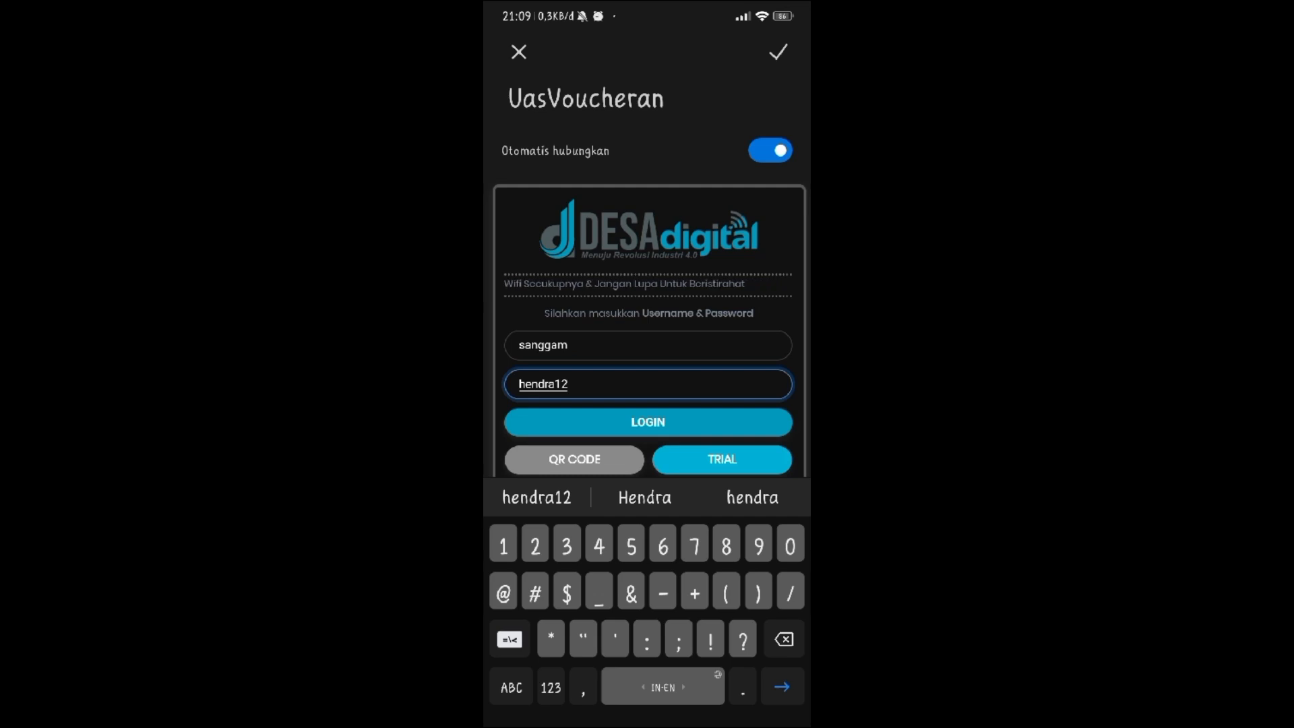
click(648, 422)
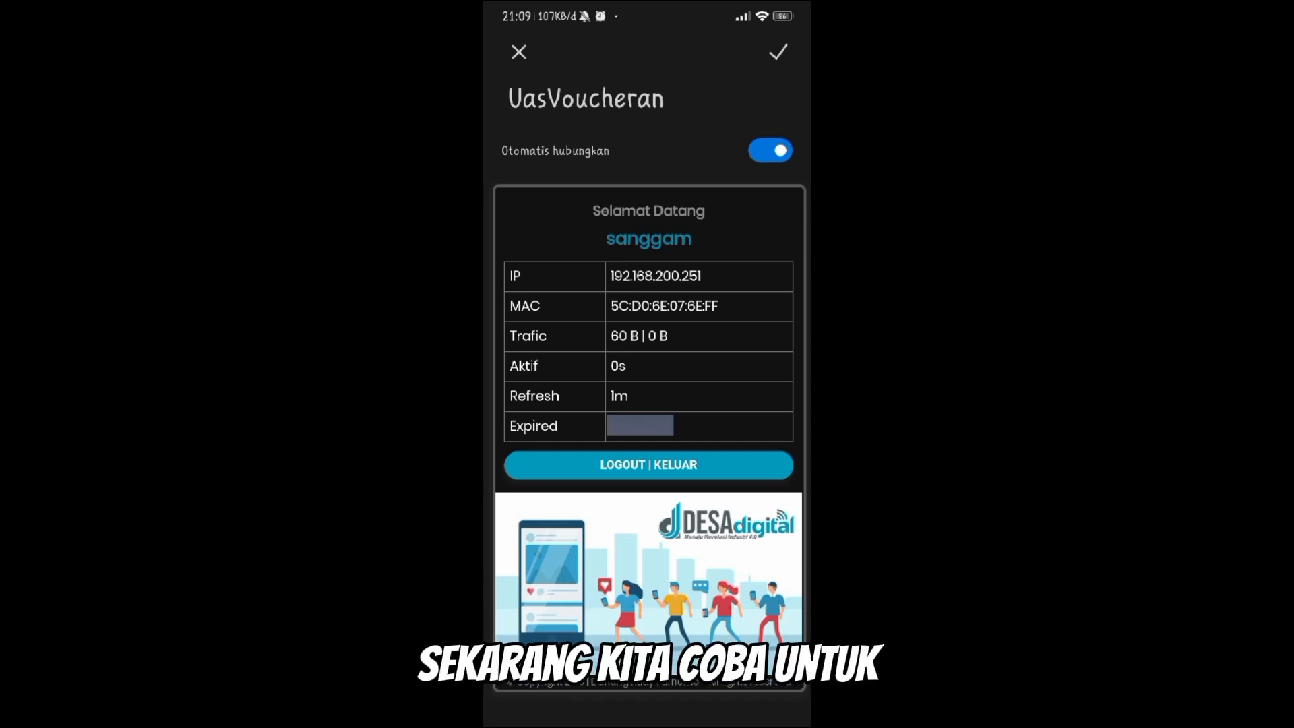
key(Escape)
Step: Open YouTube from the phone's home screen and switch to the Shorts feed
key(Home)
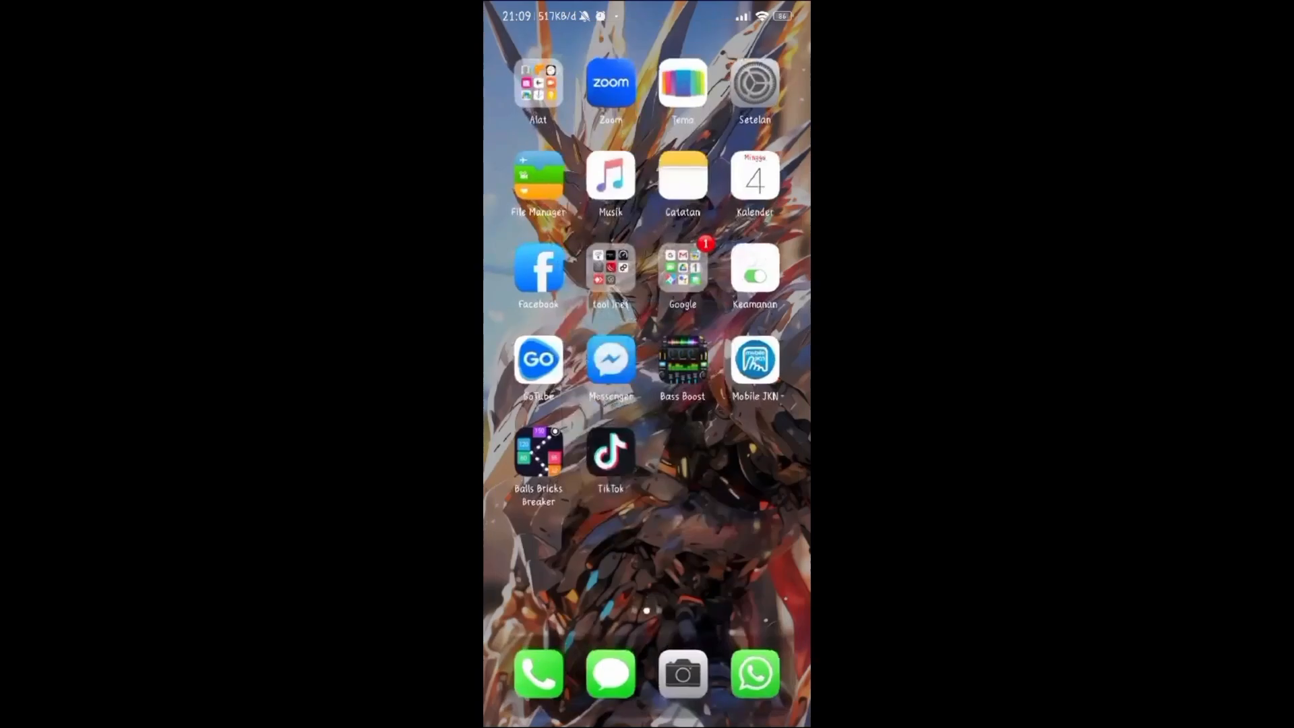
drag(573, 512, 721, 512)
click(755, 360)
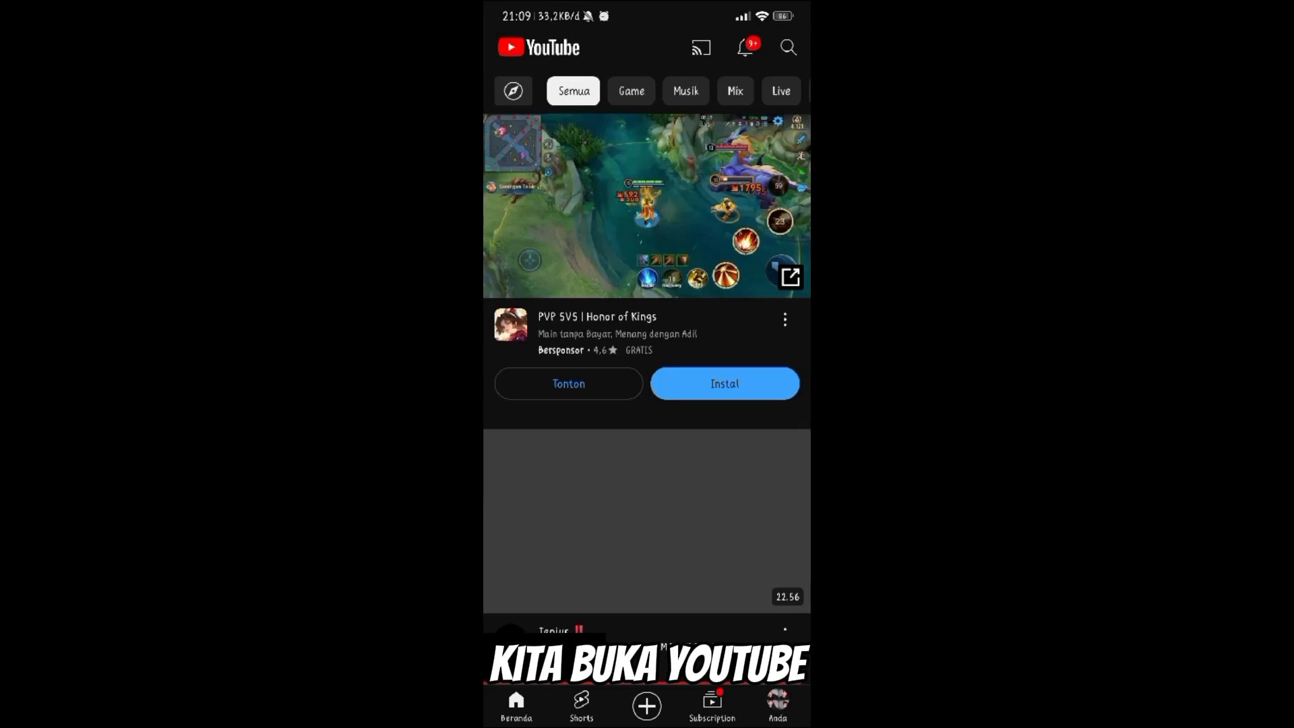
click(581, 705)
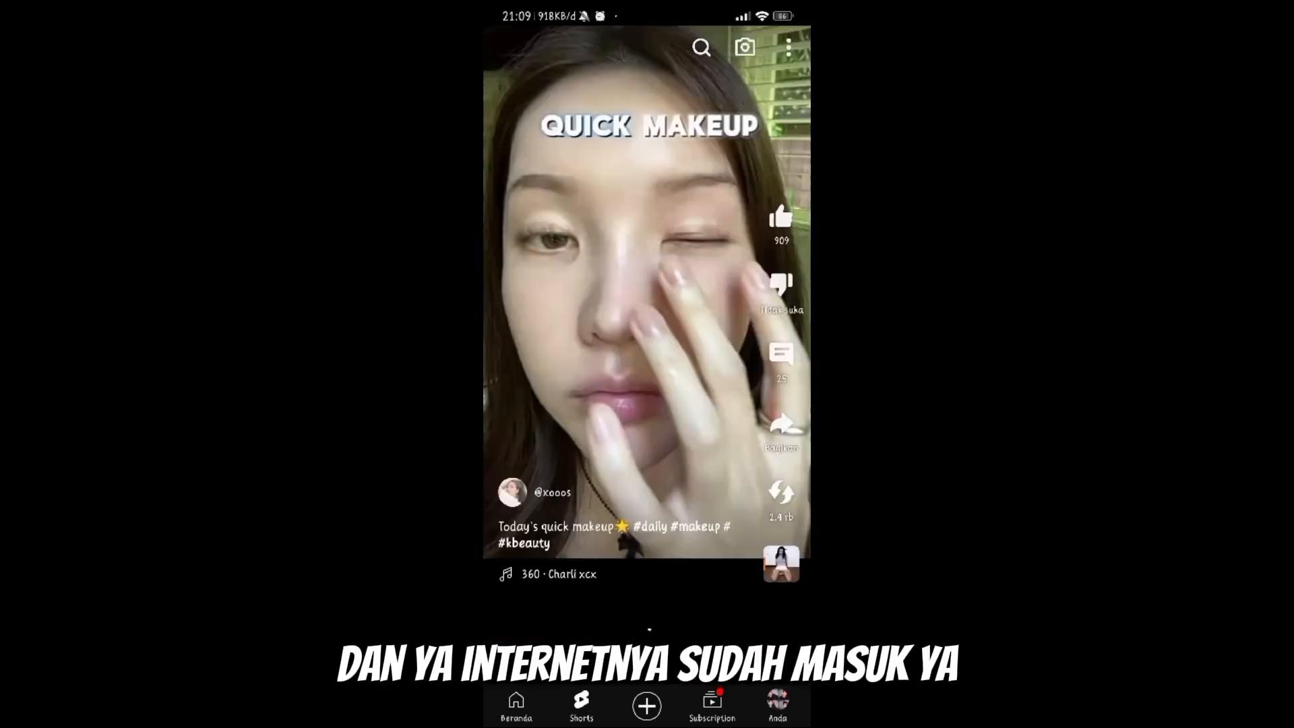
Step: Swipe through several Shorts to confirm they stream over the hotspot
drag(647, 513, 647, 256)
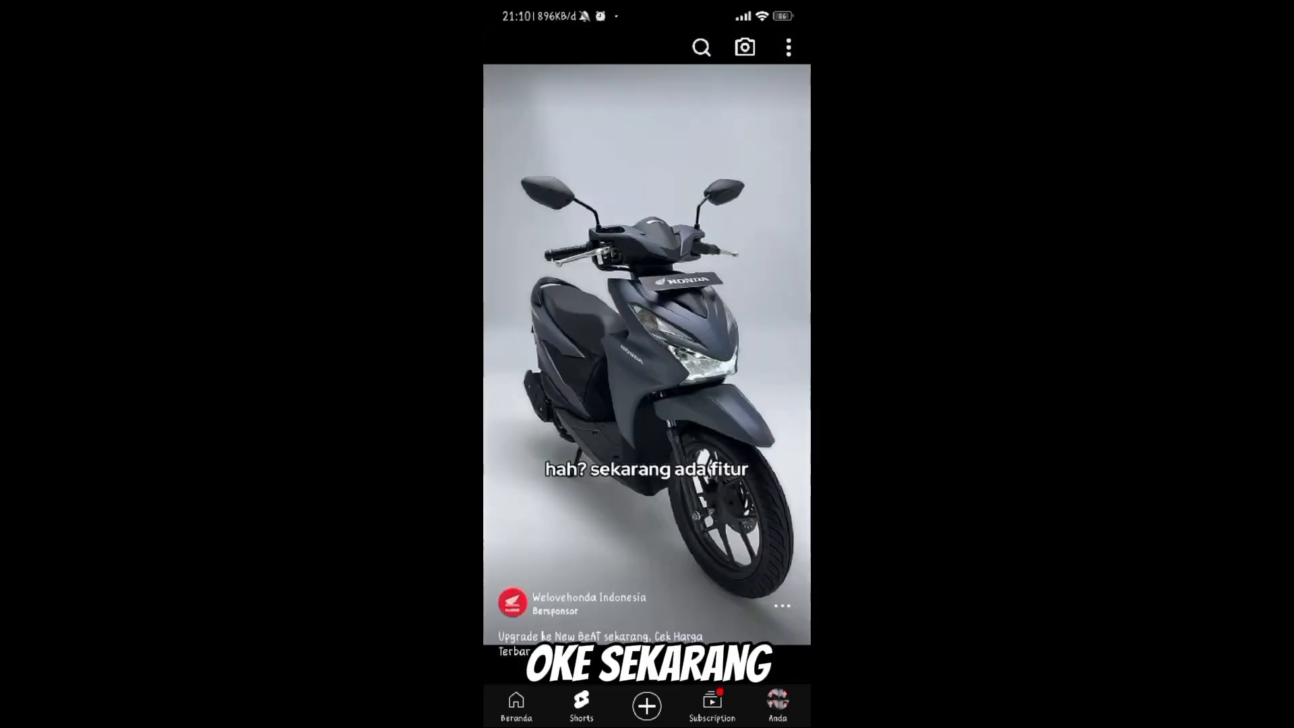
scroll(647, 364, down, 5)
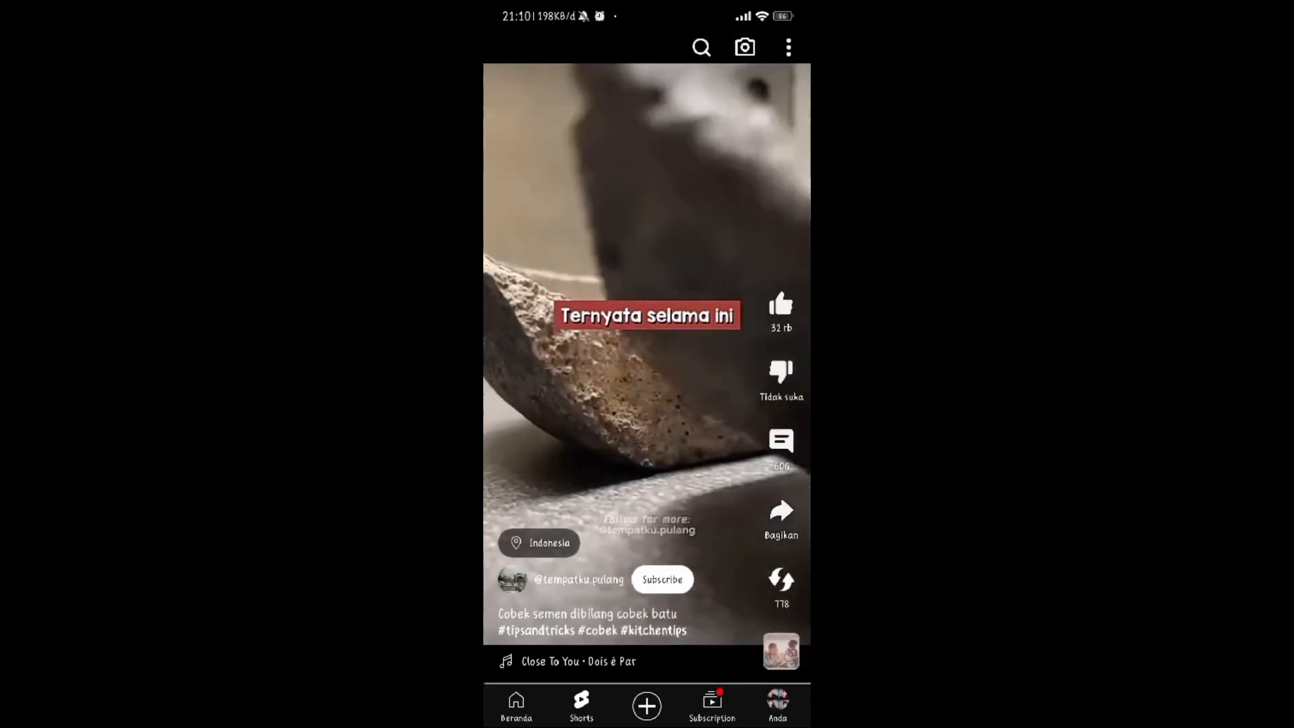
scroll(647, 354, down, 5)
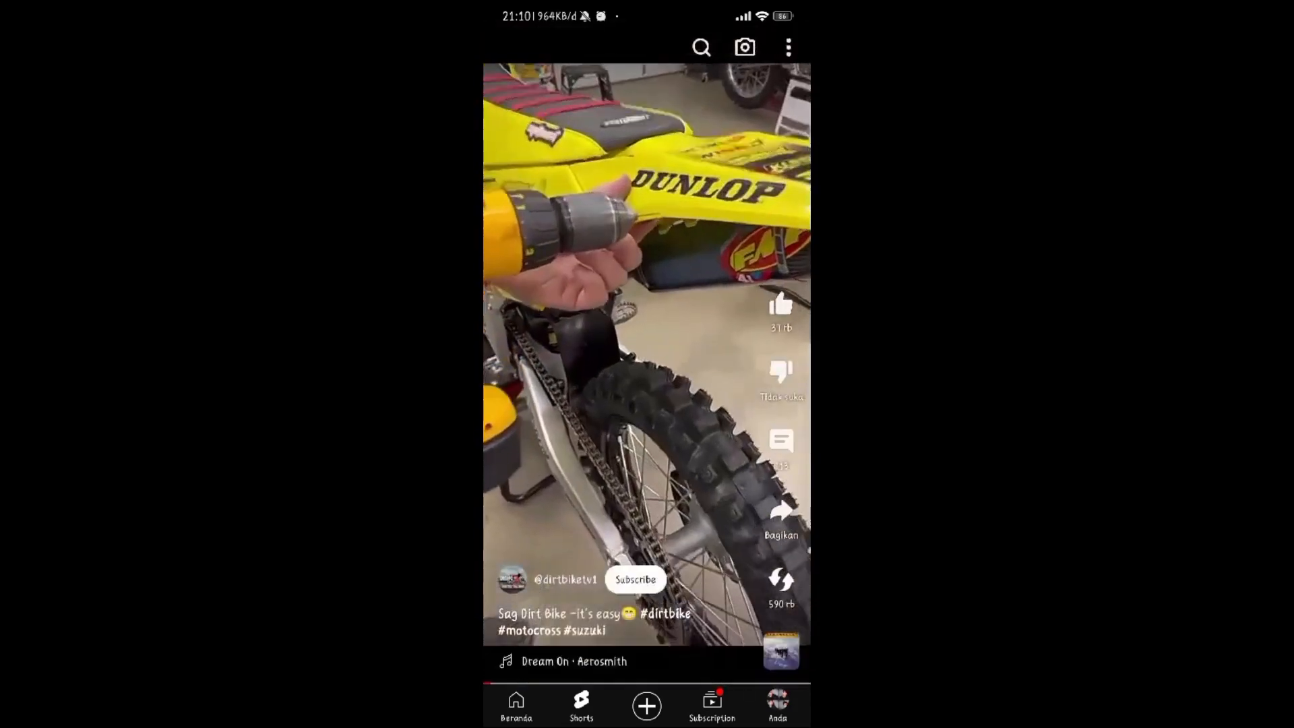
scroll(647, 354, down, 5)
scroll(647, 354, down, 5)
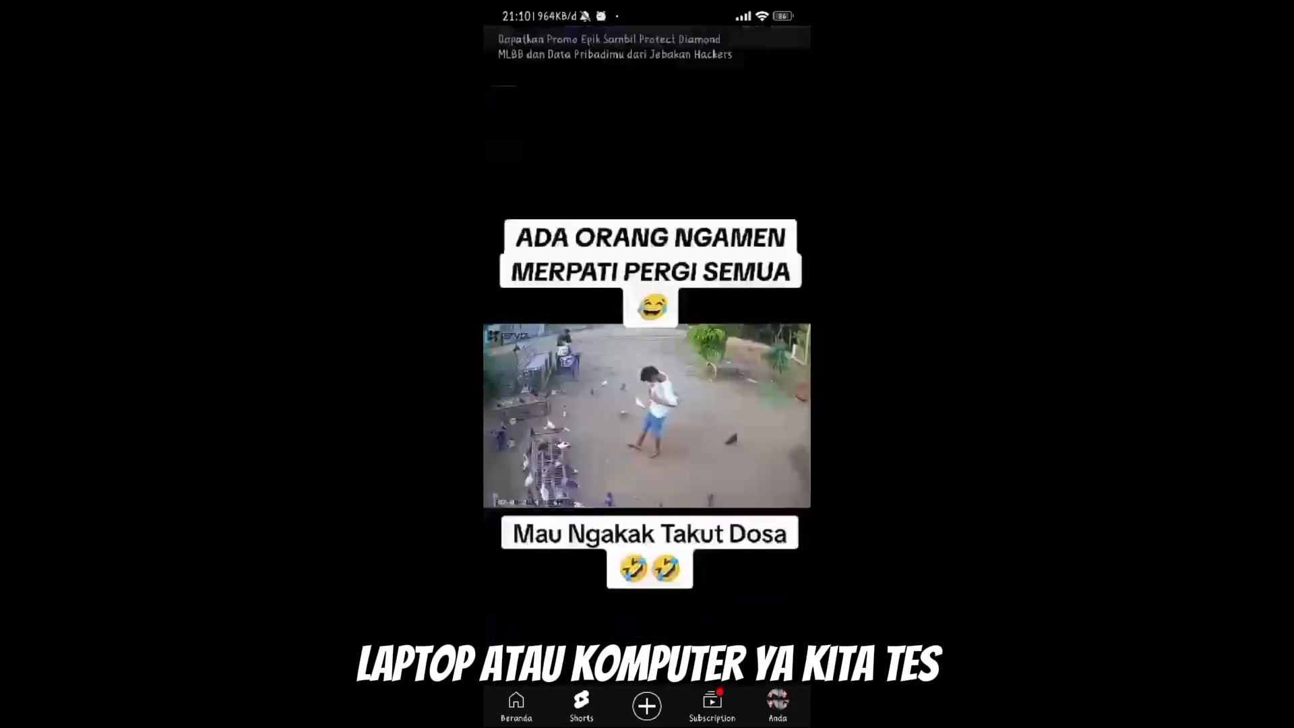
scroll(647, 354, down, 5)
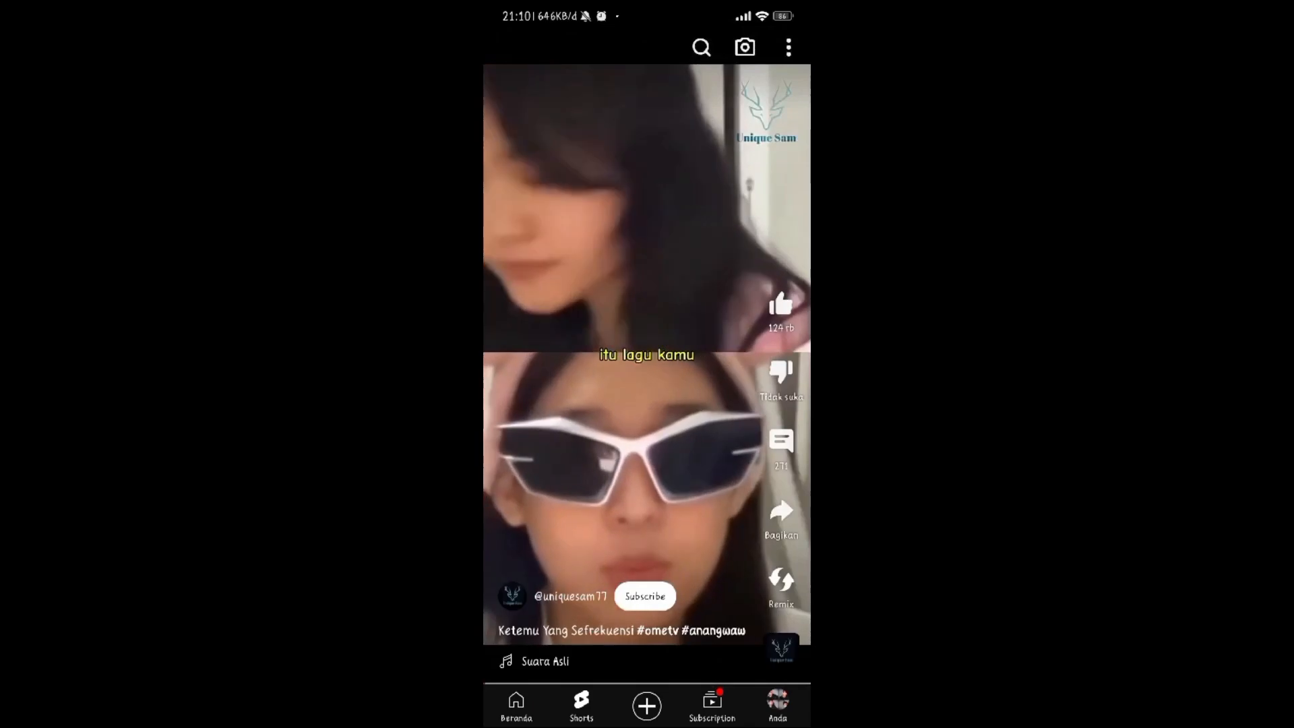
scroll(647, 354, down, 5)
scroll(647, 354, down, 5)
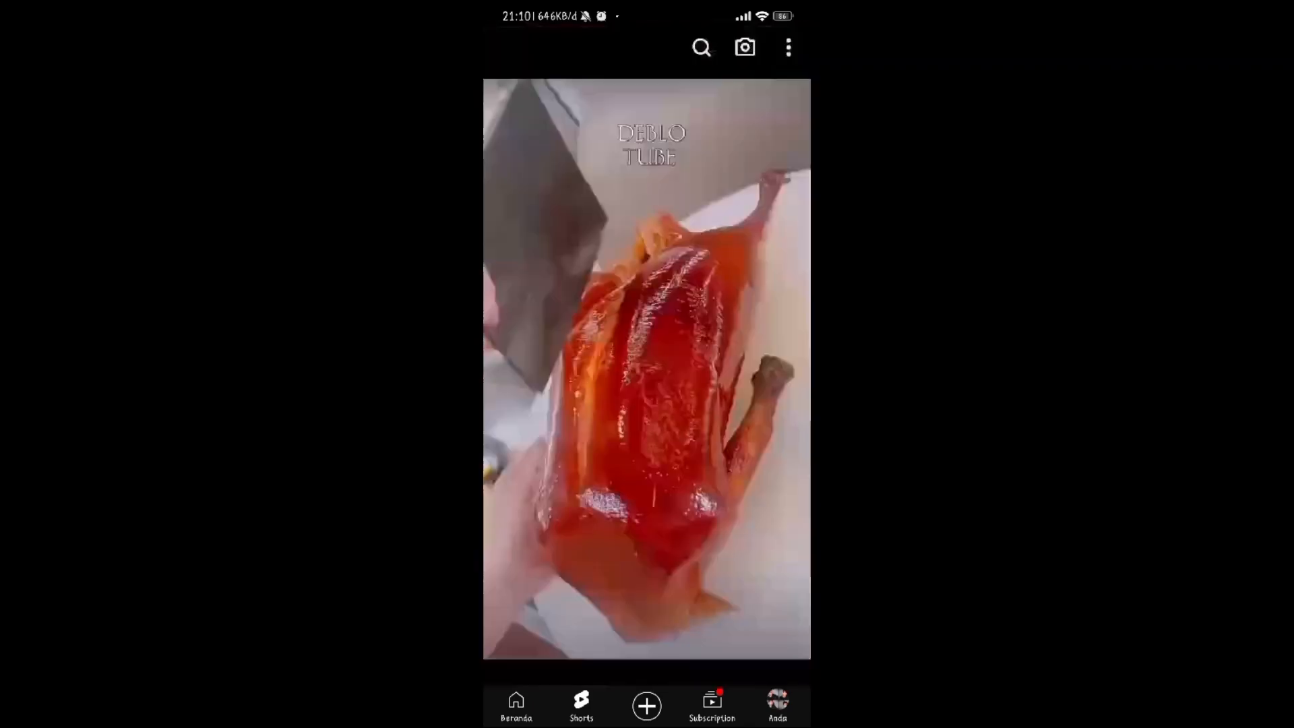
scroll(647, 354, down, 5)
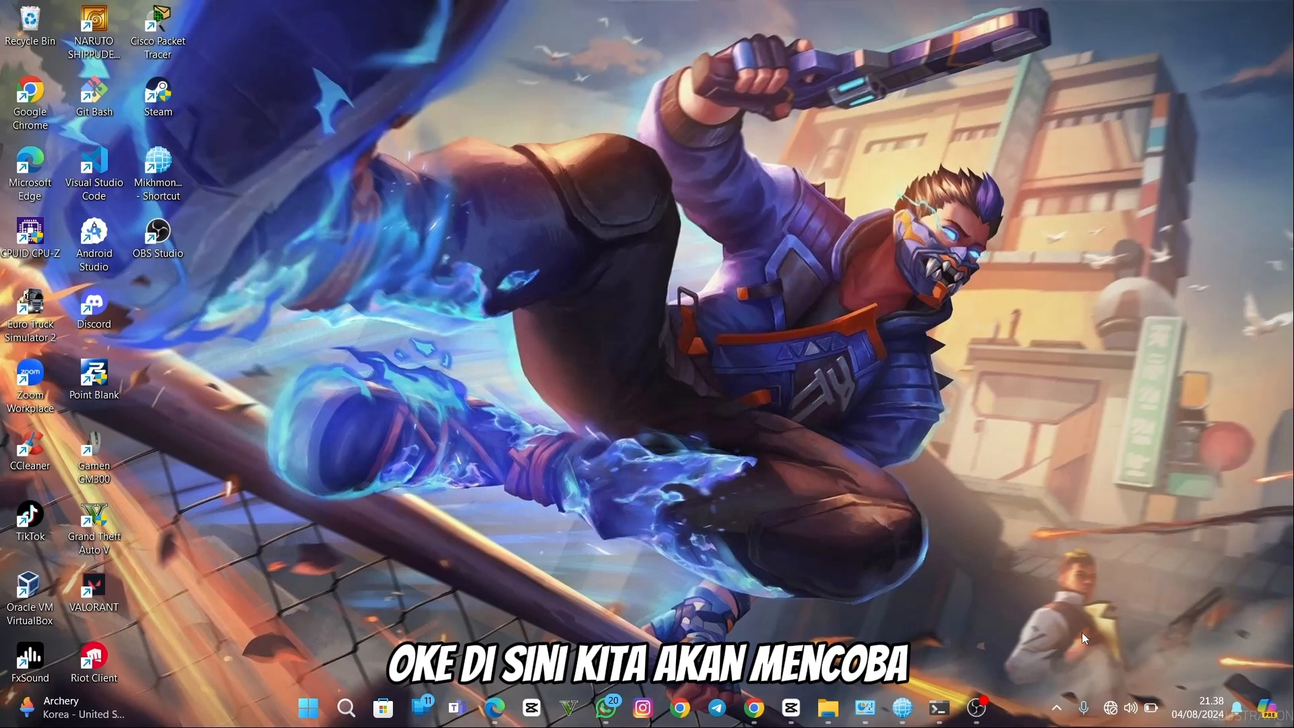
Step: Open the hotspot sign-in page in the browser from the Wi-Fi network list
click(1110, 707)
click(1062, 391)
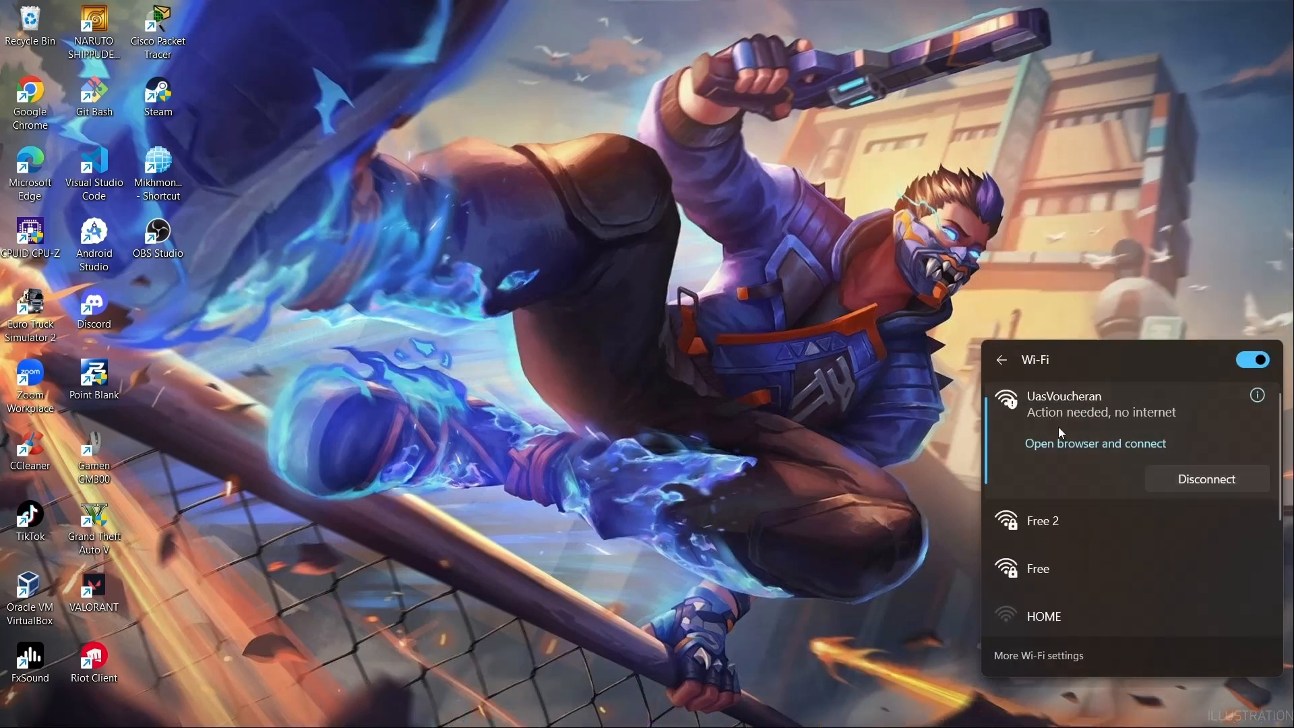
click(1071, 443)
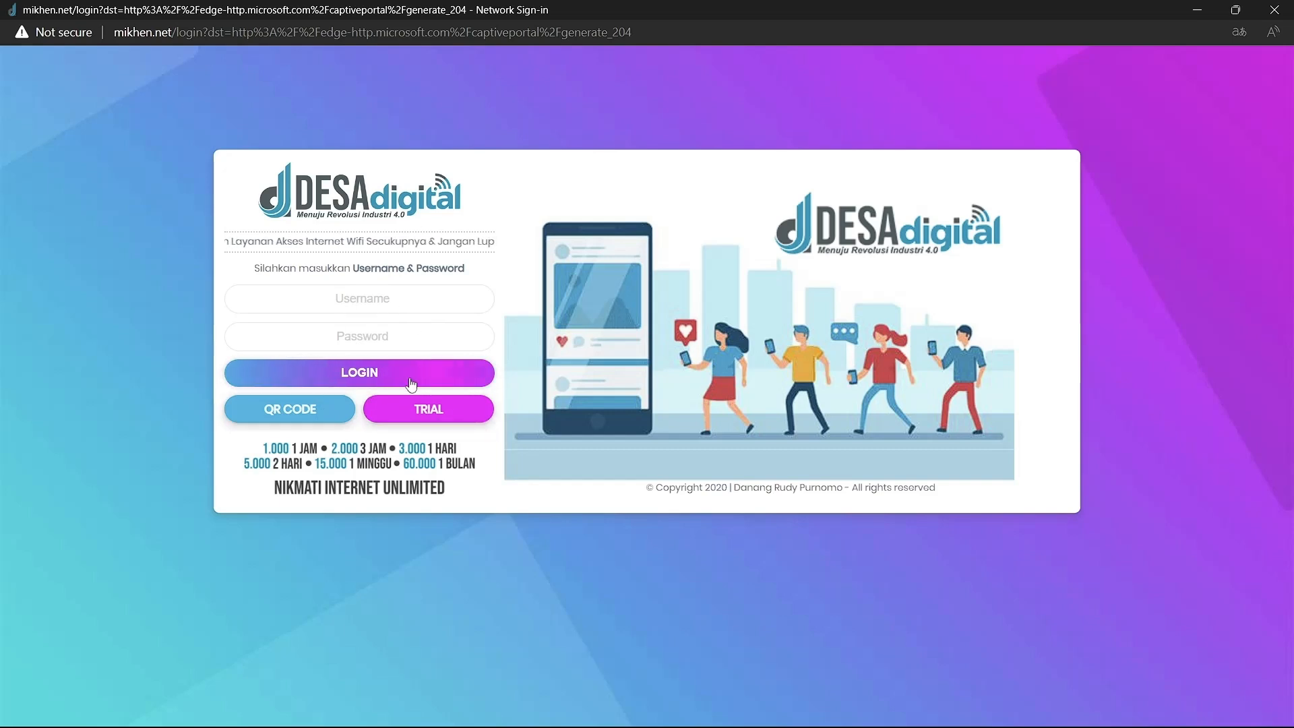
Step: Sign in on the DESA digital page with username admin and the hotspot password
click(370, 308)
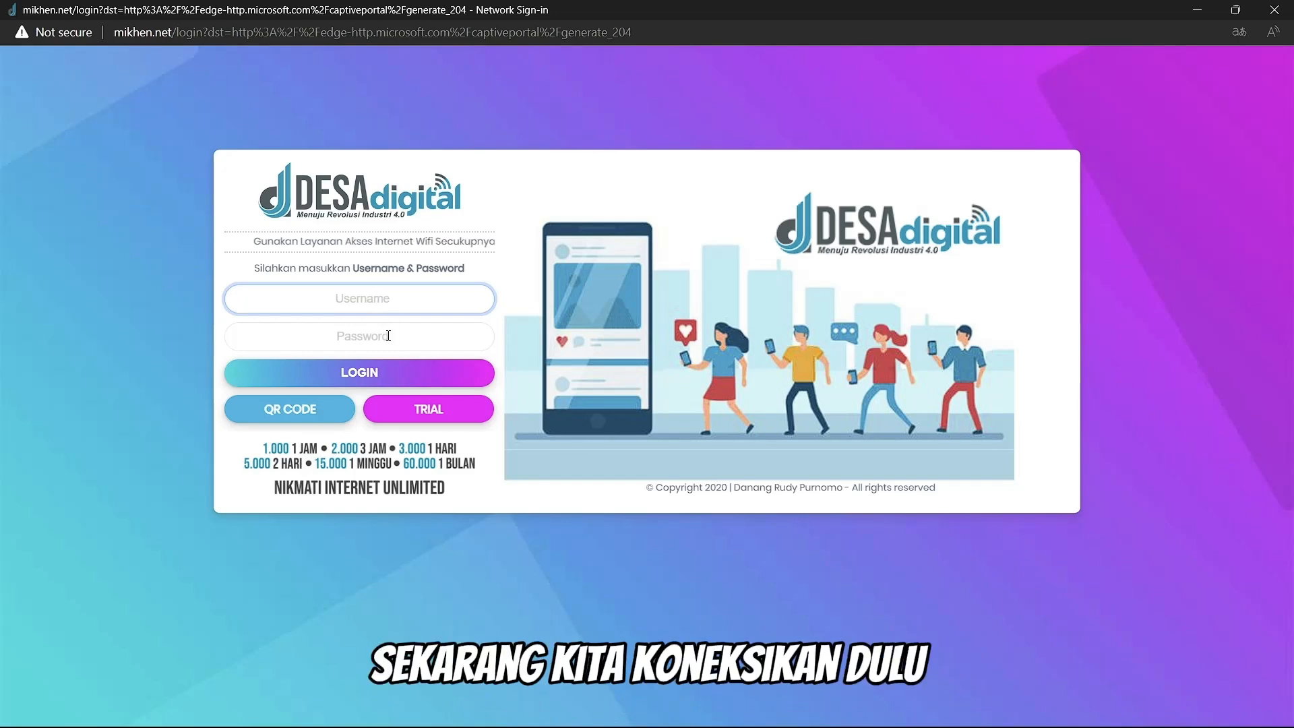
text(san)
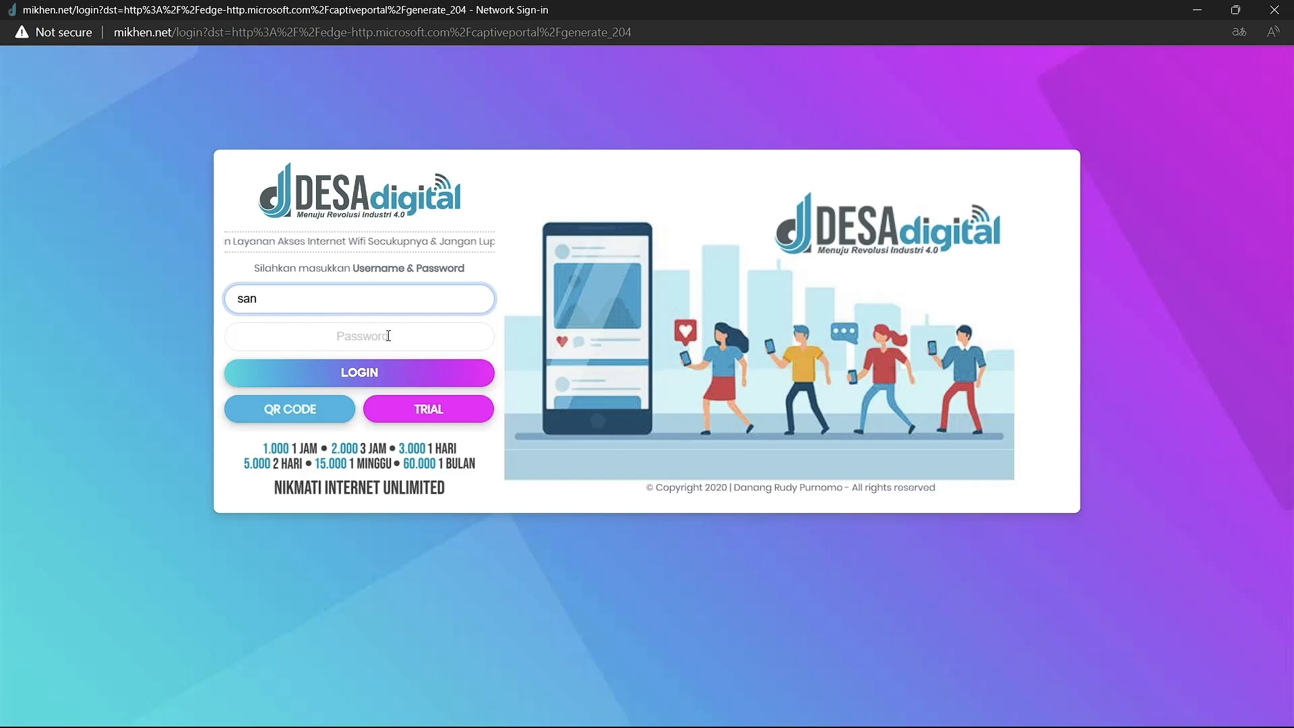
key(BackSpace)
key(BackSpace)
key(BackSpace)
text(admin)
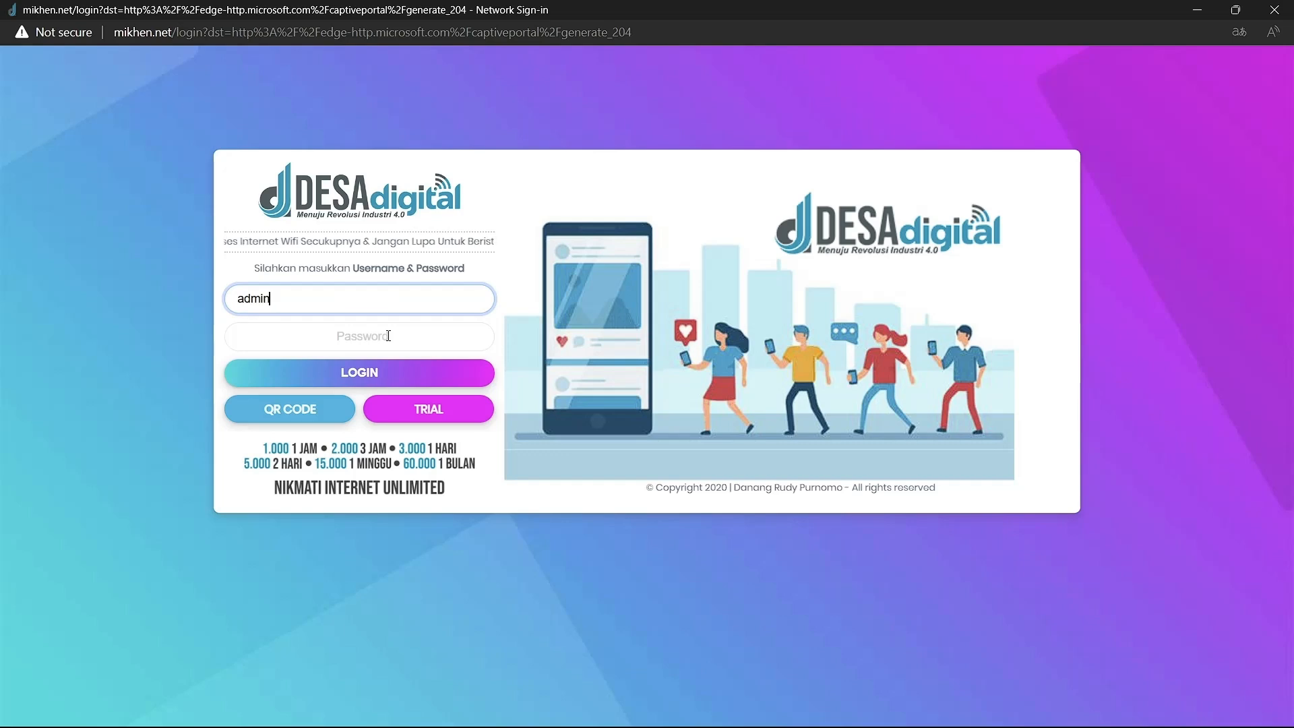
click(388, 335)
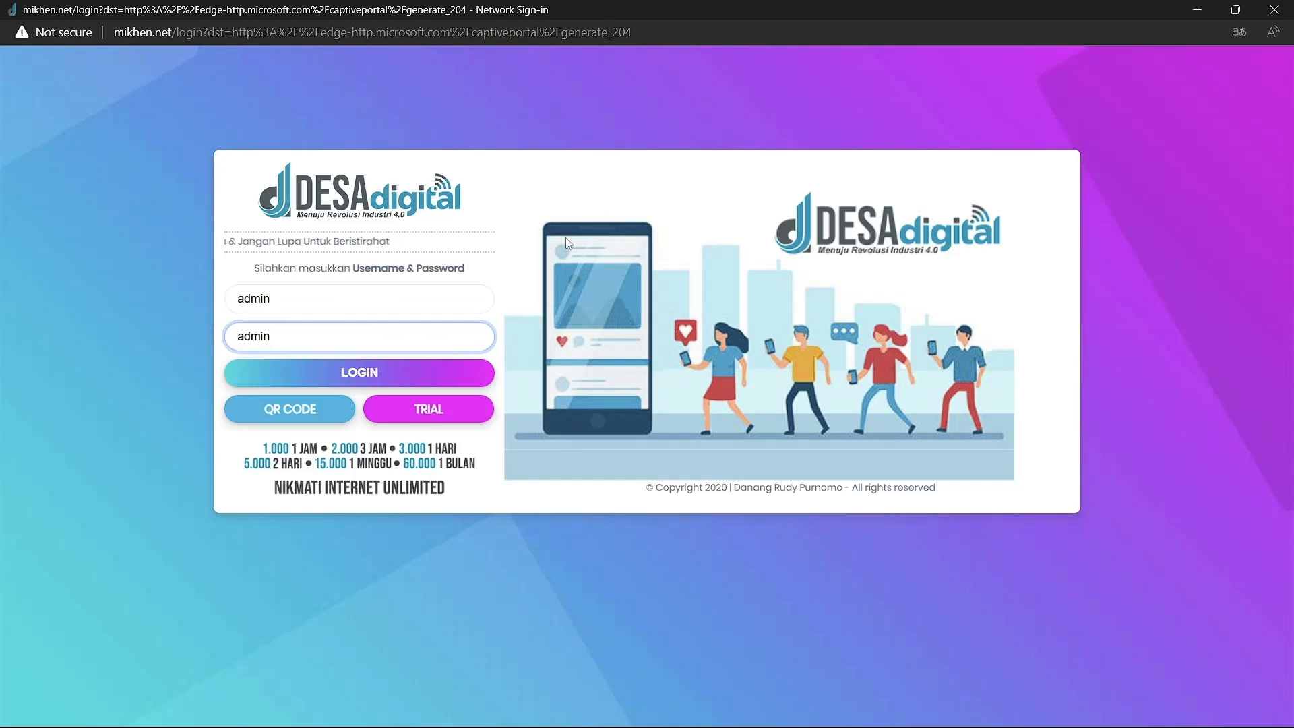
click(419, 373)
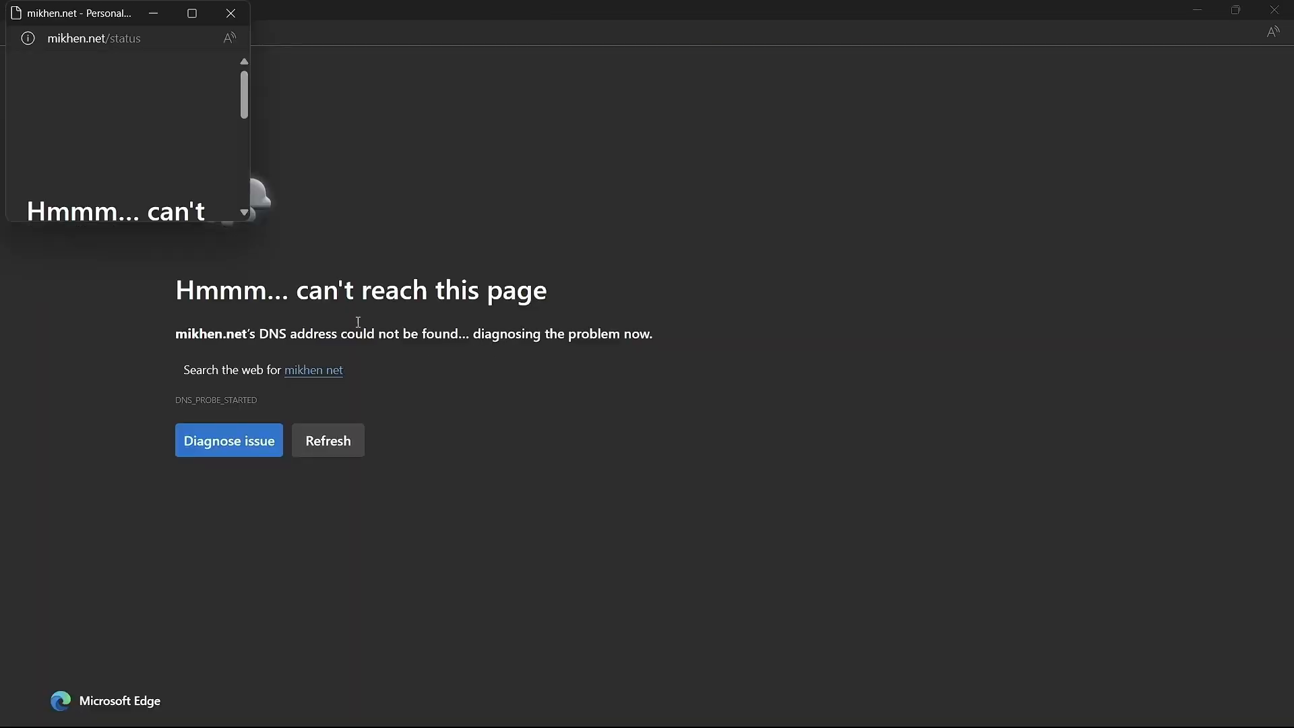
Step: Close the Edge windows and confirm the Wi-Fi shows Connected to the hotspot
click(191, 13)
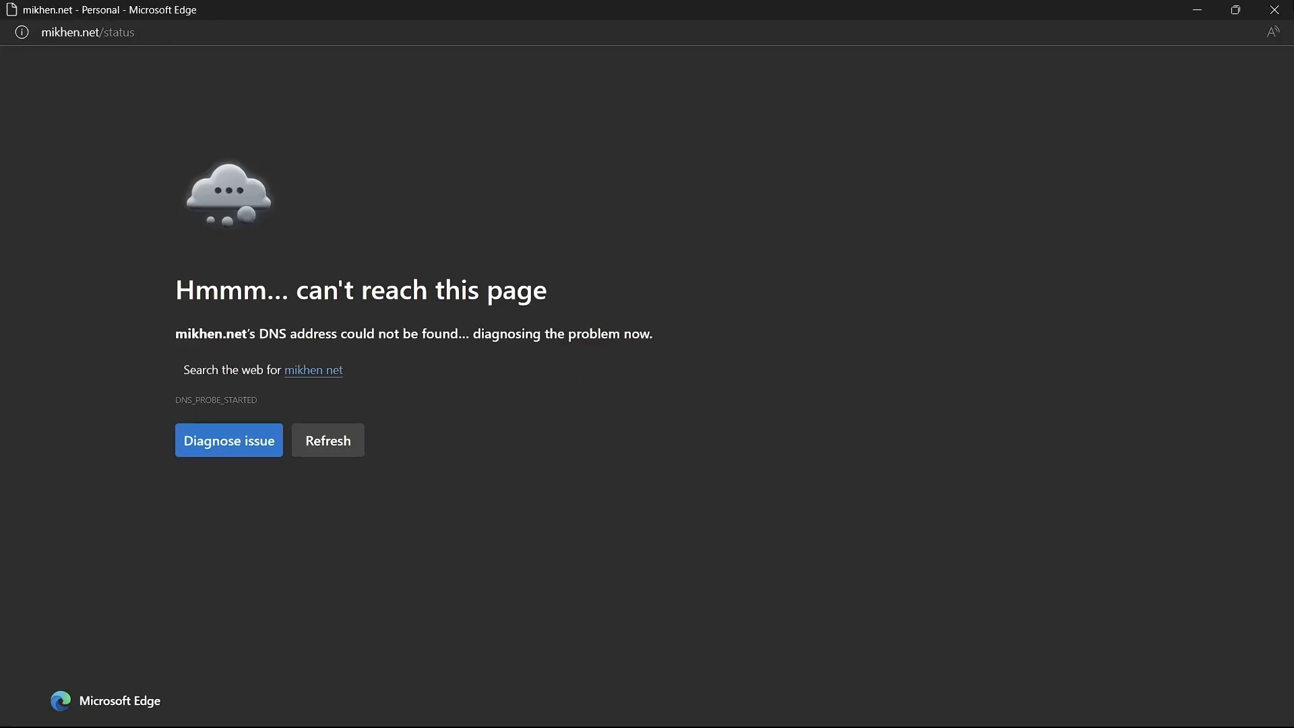
click(1282, 12)
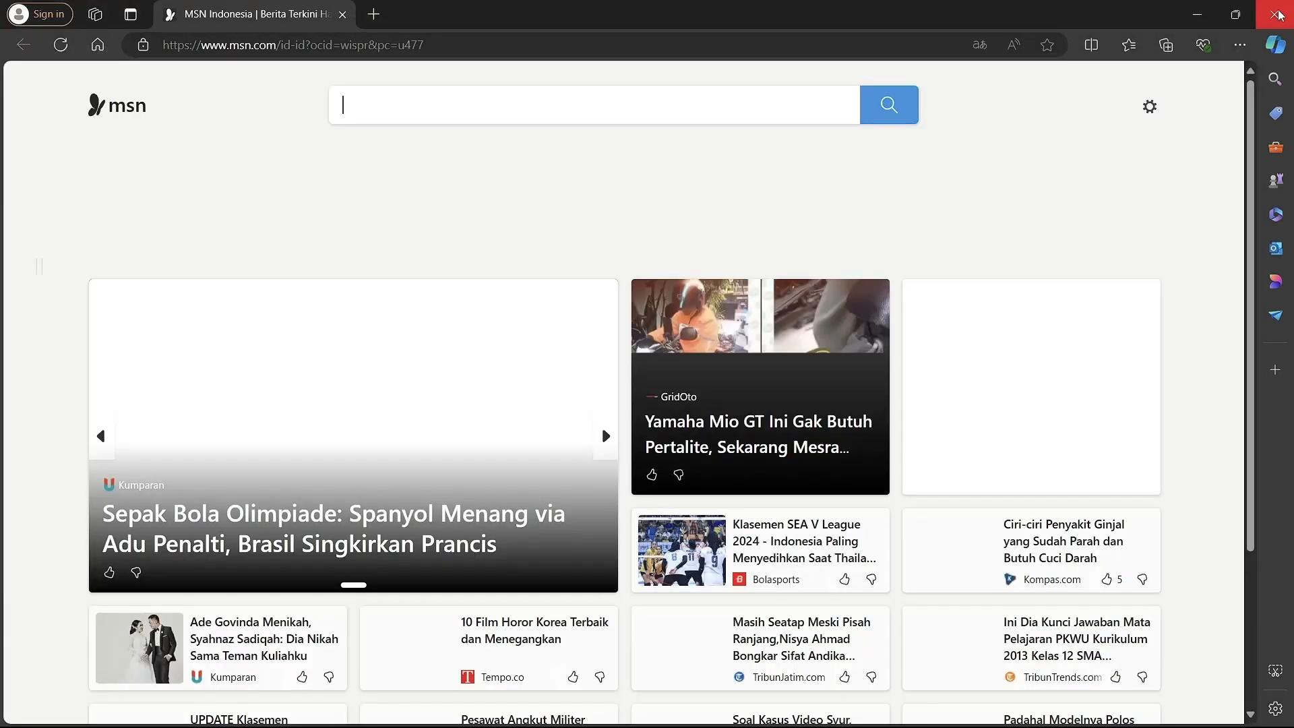
click(1282, 15)
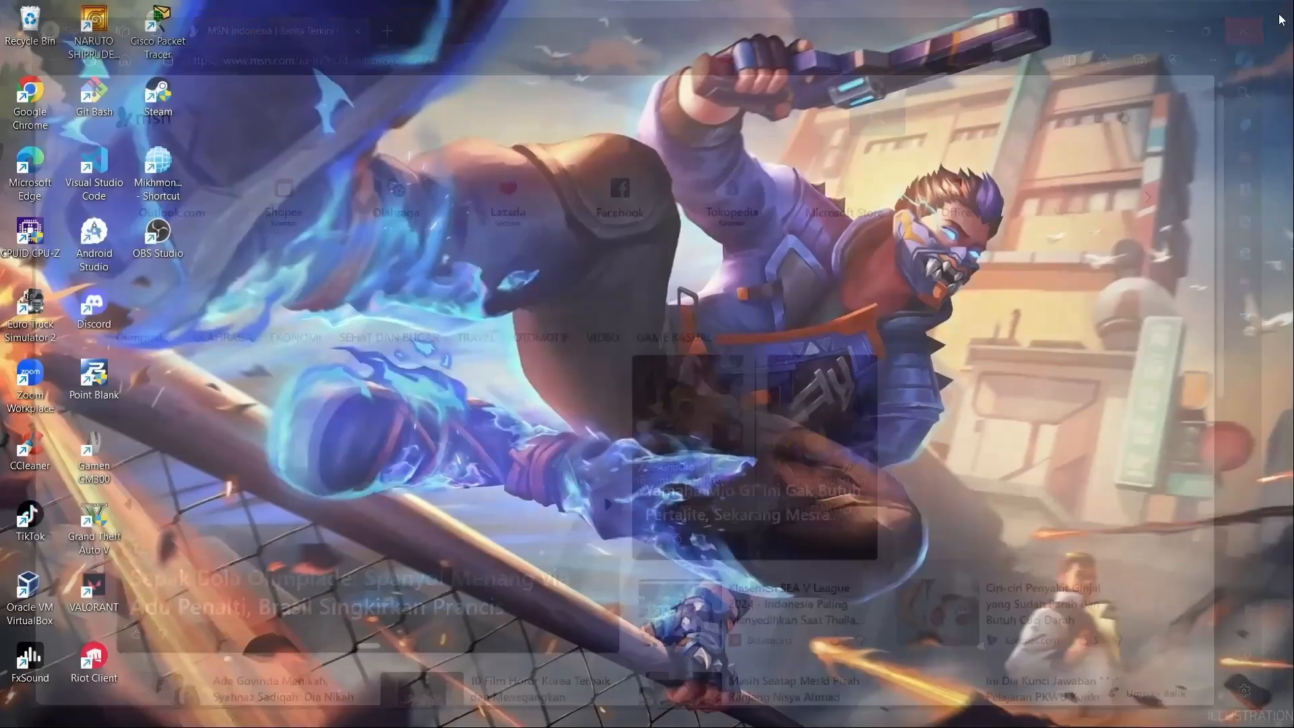
mouse_move(1095, 714)
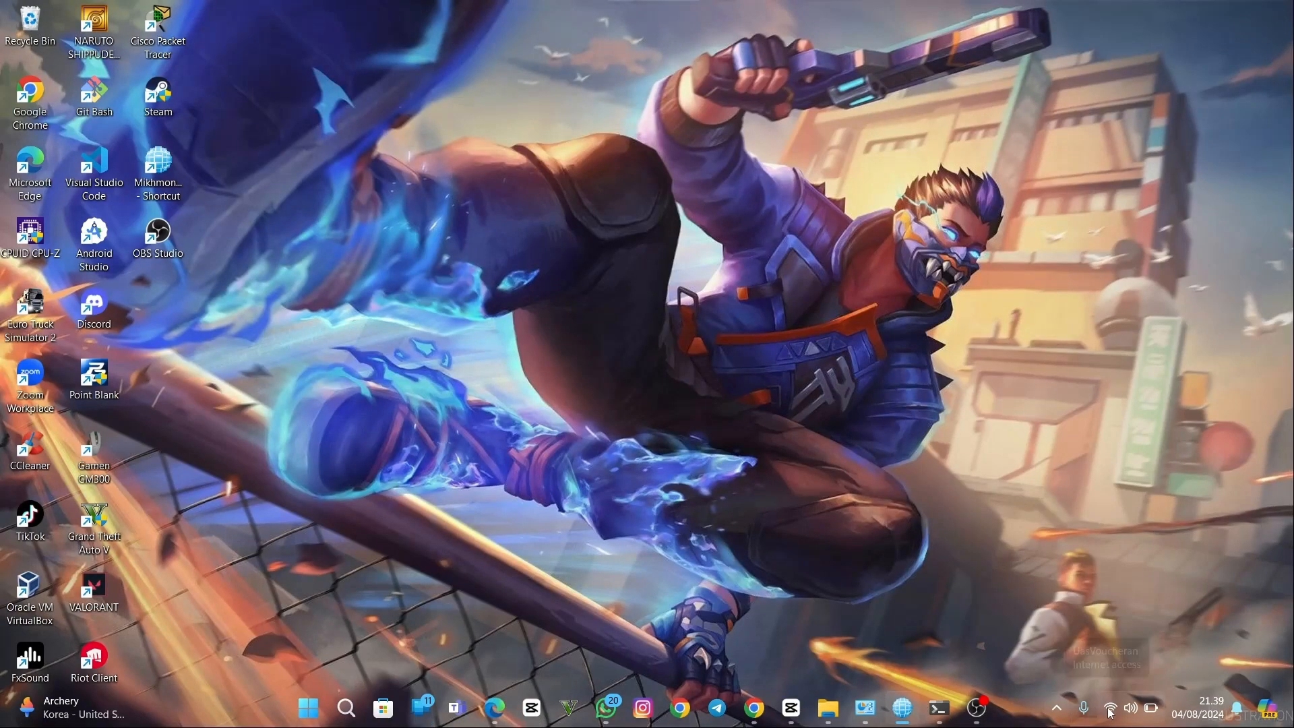
click(1110, 709)
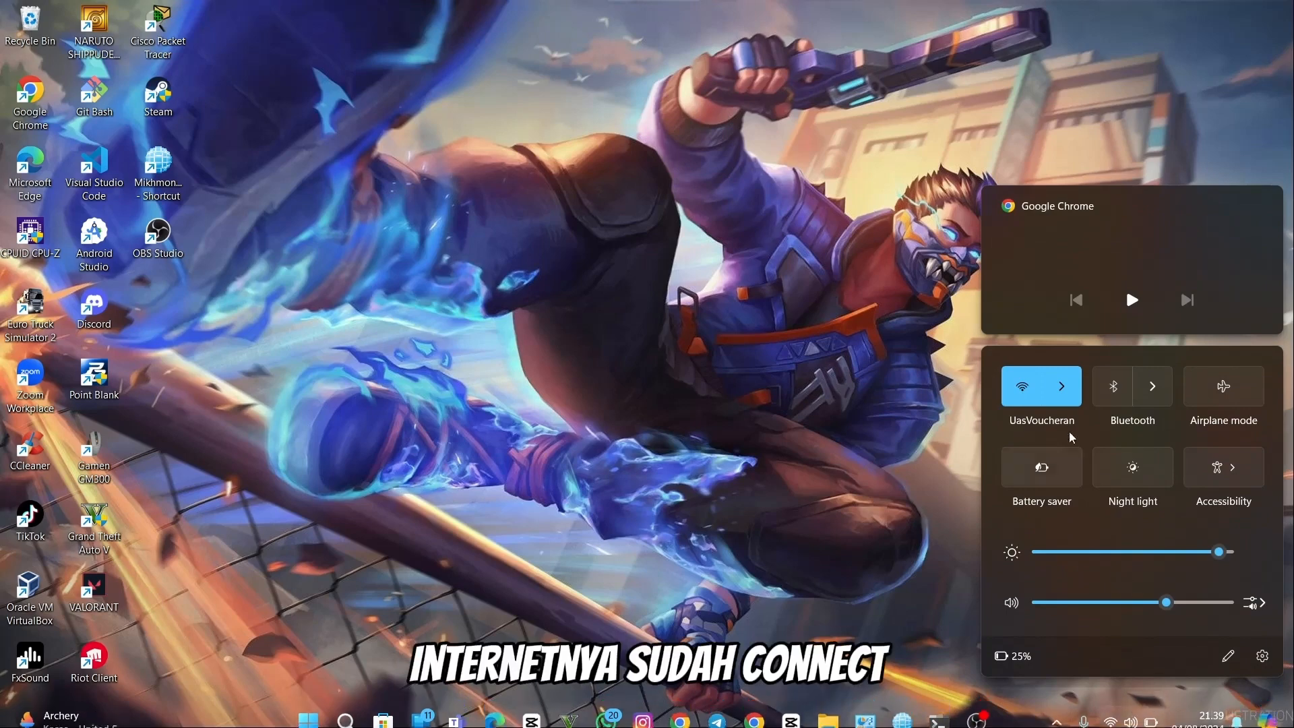
click(1061, 386)
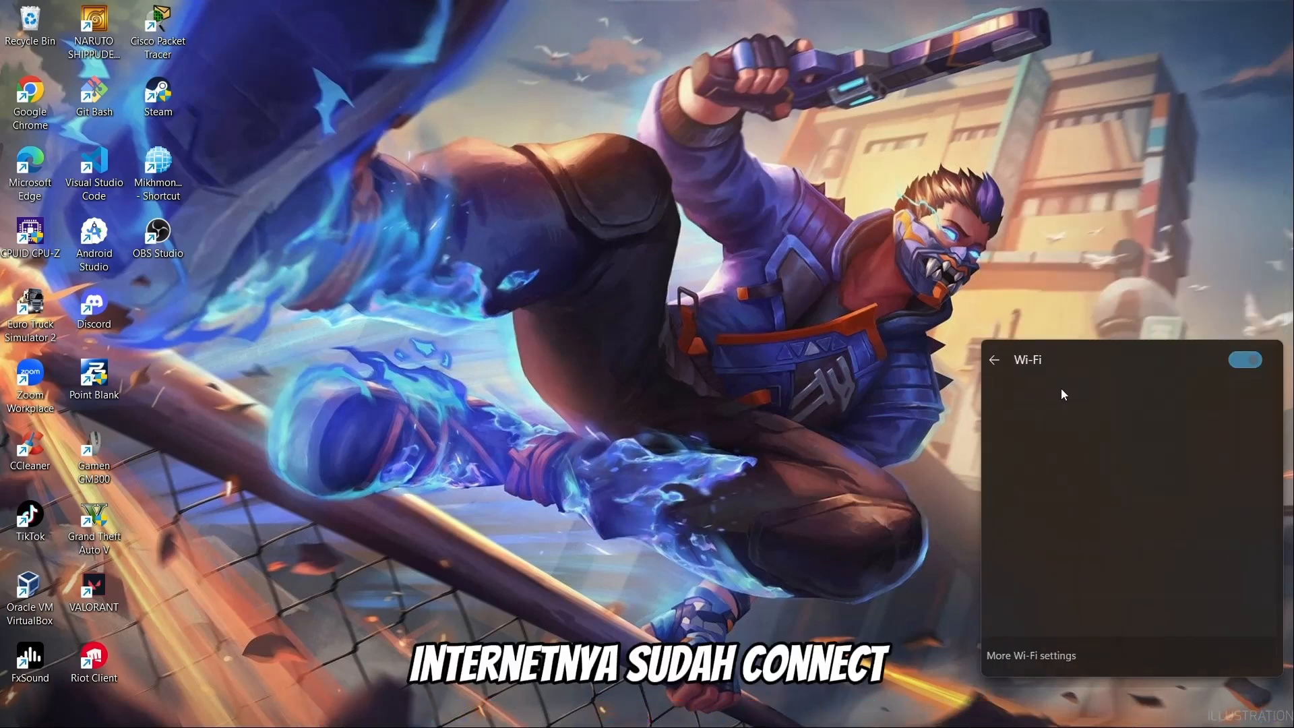
click(714, 248)
mouse_move(1011, 725)
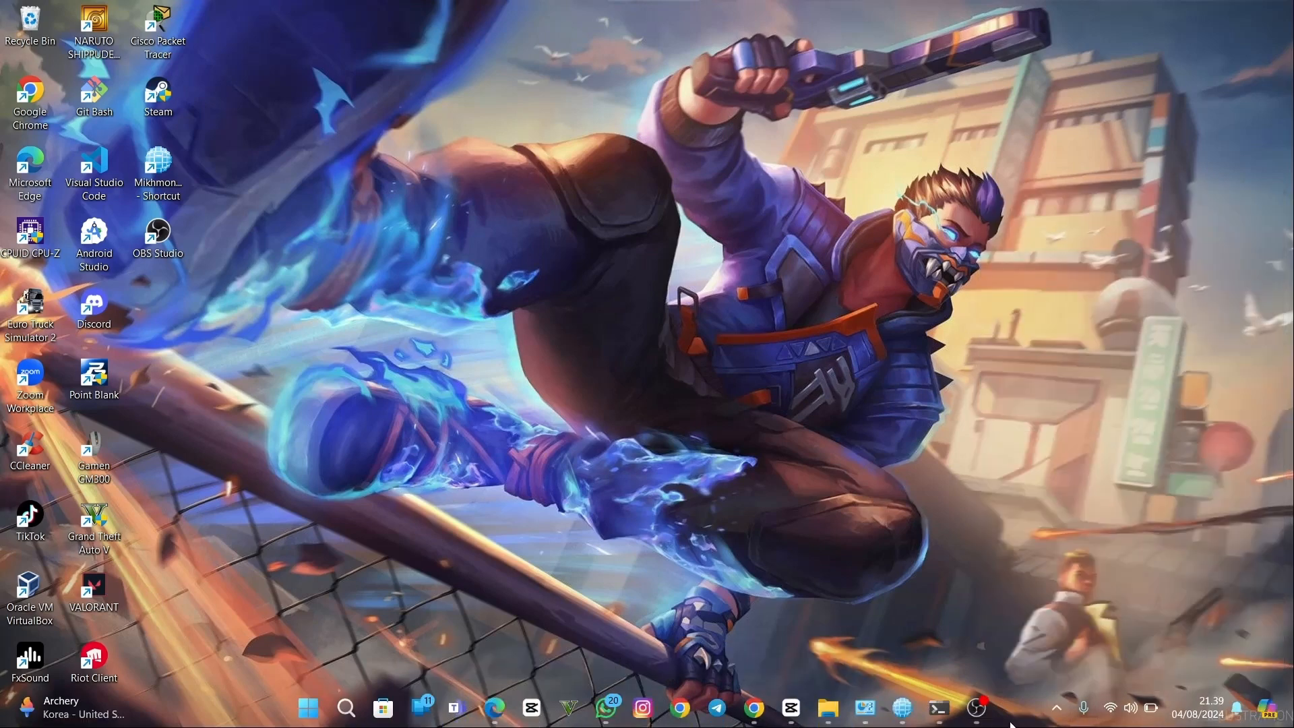
click(942, 713)
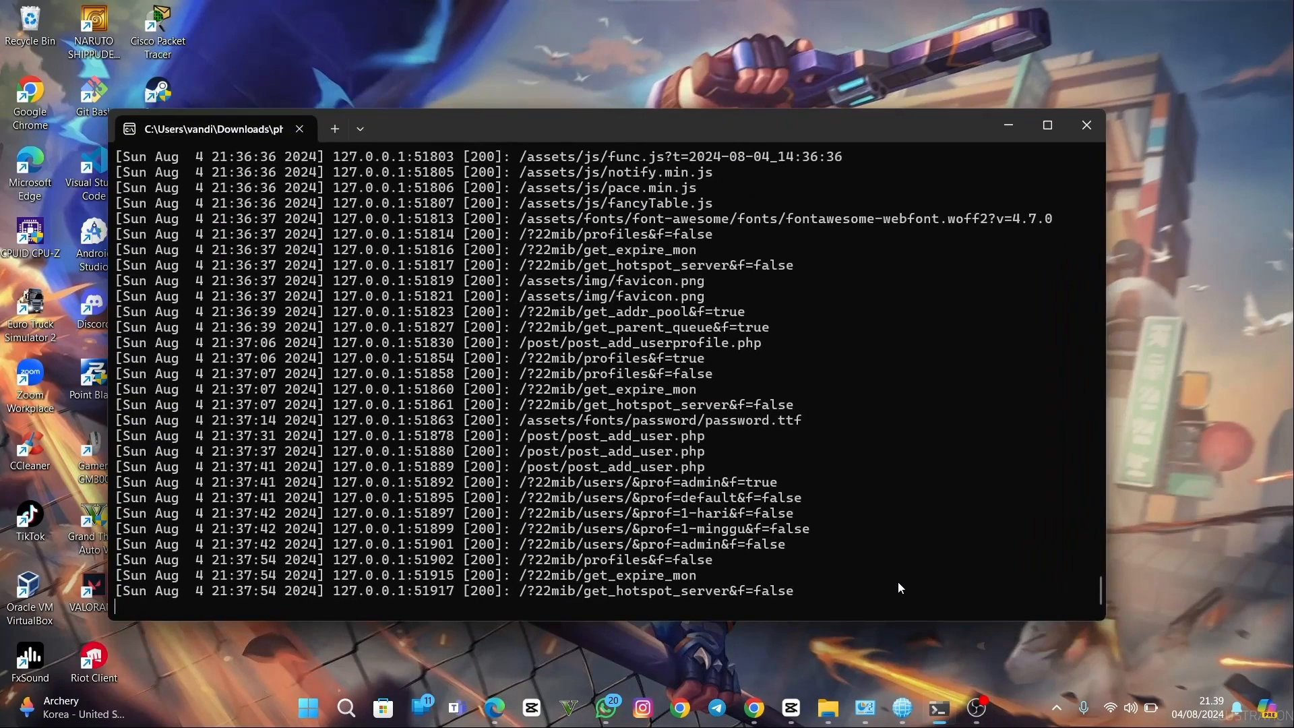
click(1009, 134)
Step: Open Command Prompt via Win+R and run ping 8.8.8.8 -t
key(super+r)
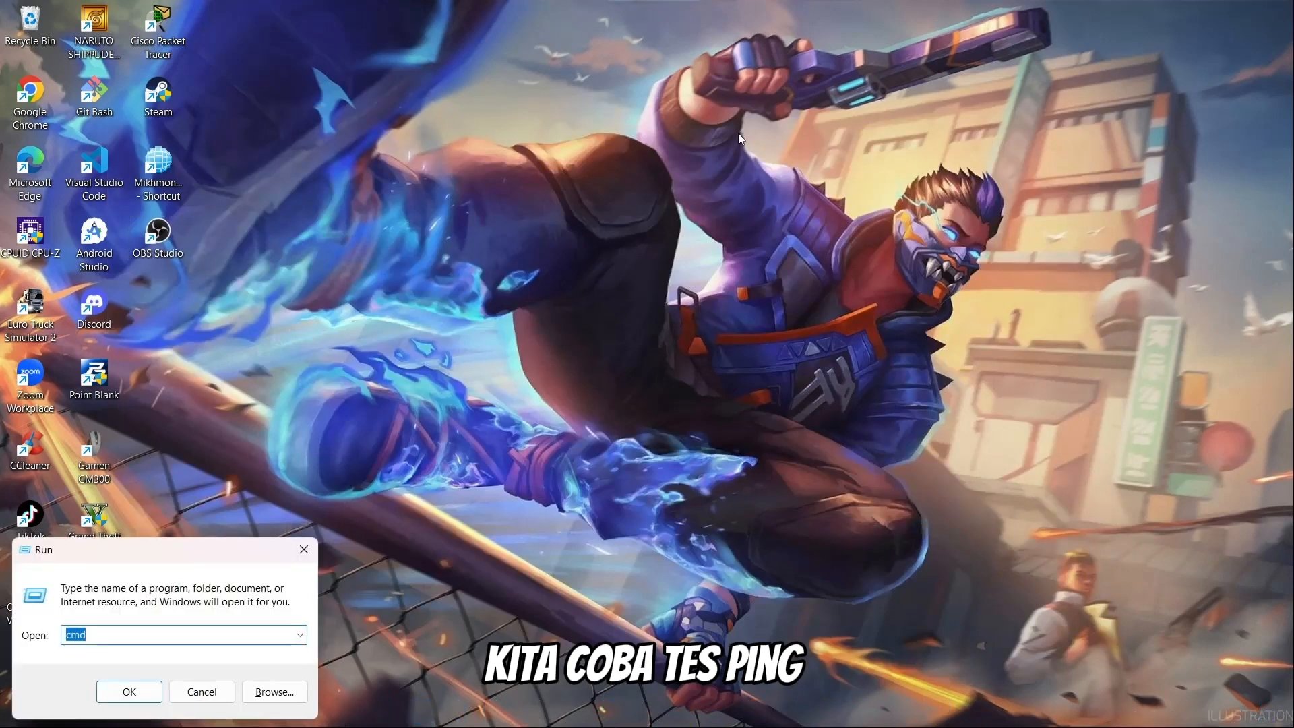
key(Return)
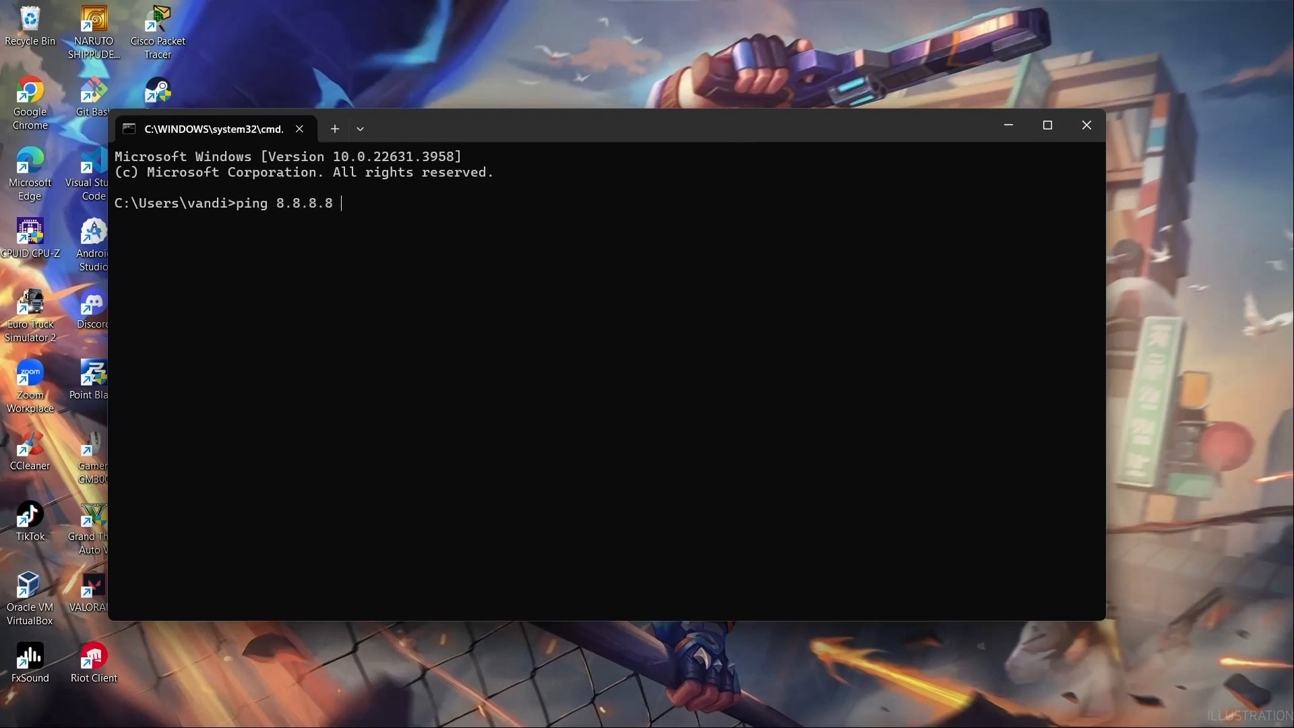
text(ping 8.8.8.8 -t)
key(Return)
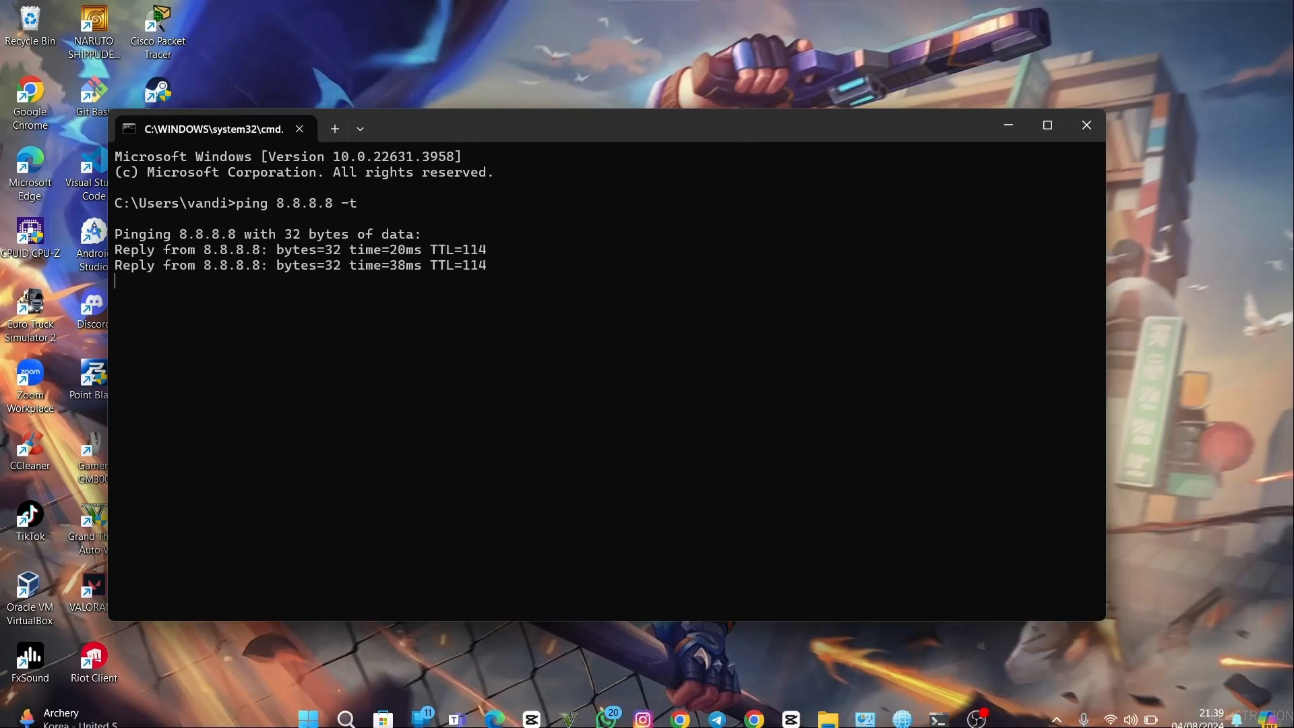
Step: Open YouTube in a new Chrome tab and play 'SEKELOMPOK ARKEOLOG TERJEBAK DI TAHUN 1357 !!', pausing its ad
mouse_move(752, 715)
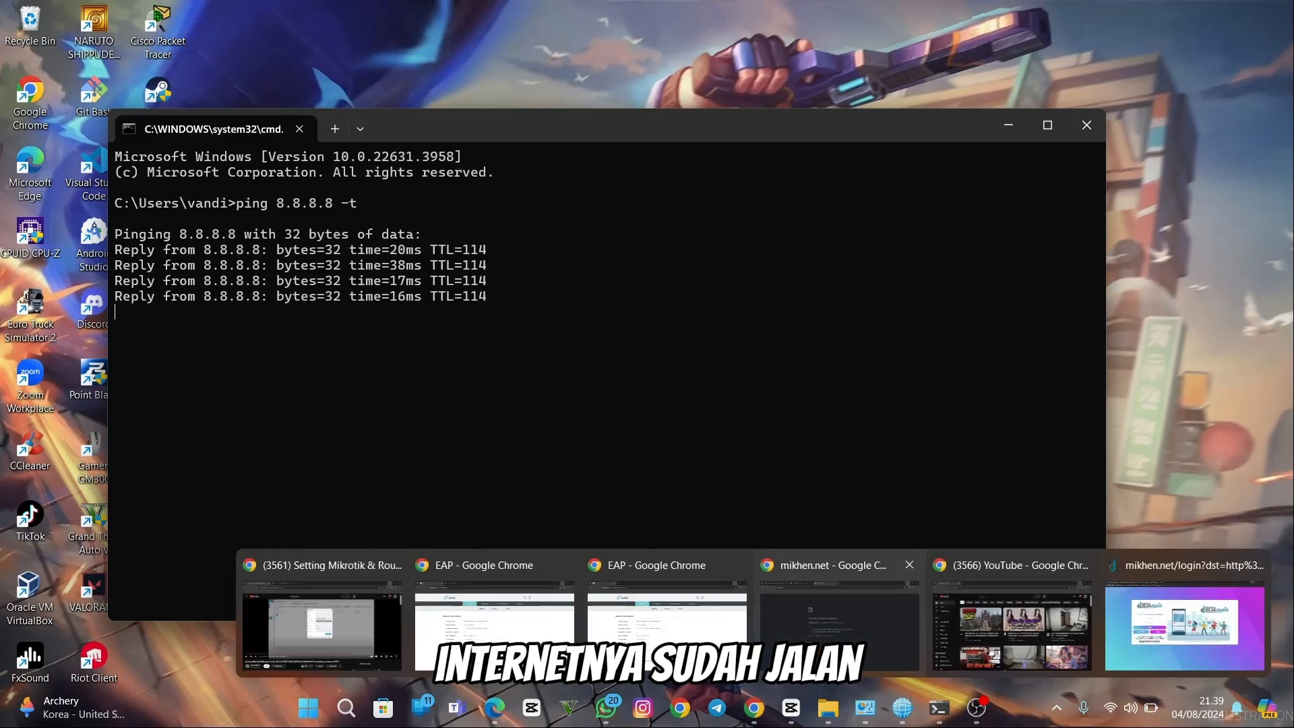
click(988, 620)
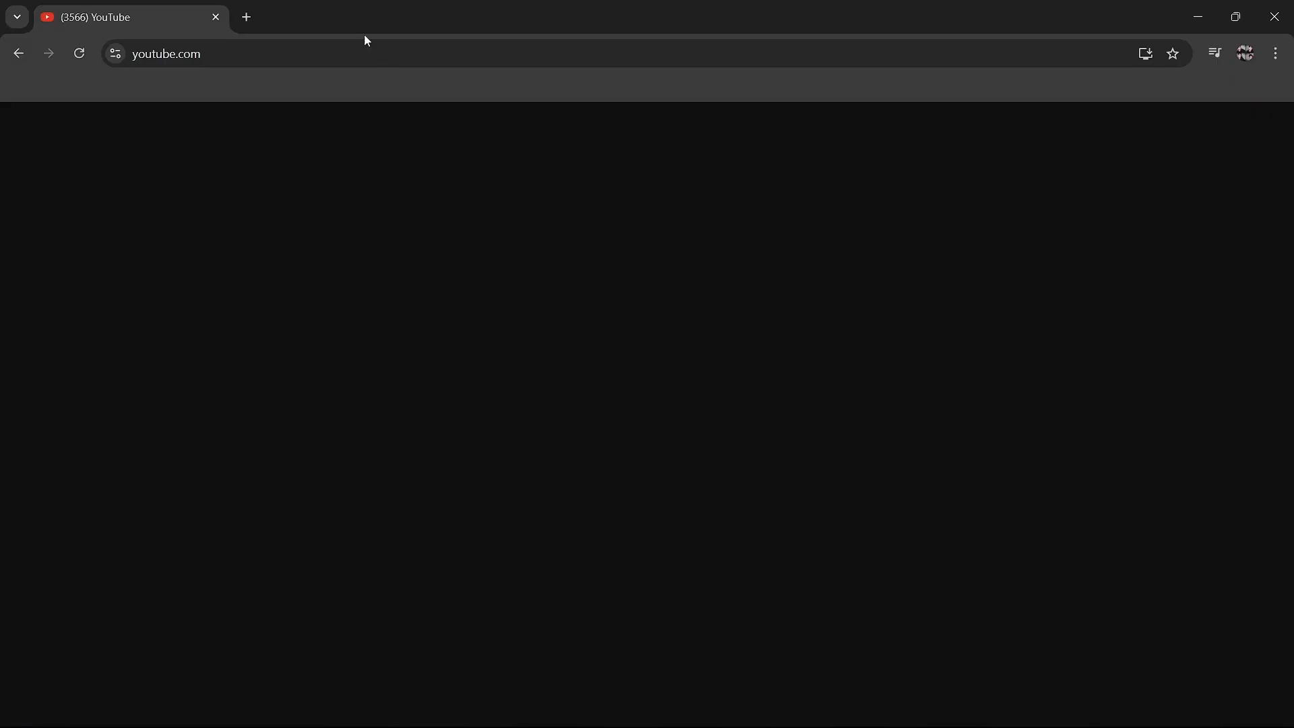
scroll(666, 407, down, 10)
scroll(669, 416, down, 5)
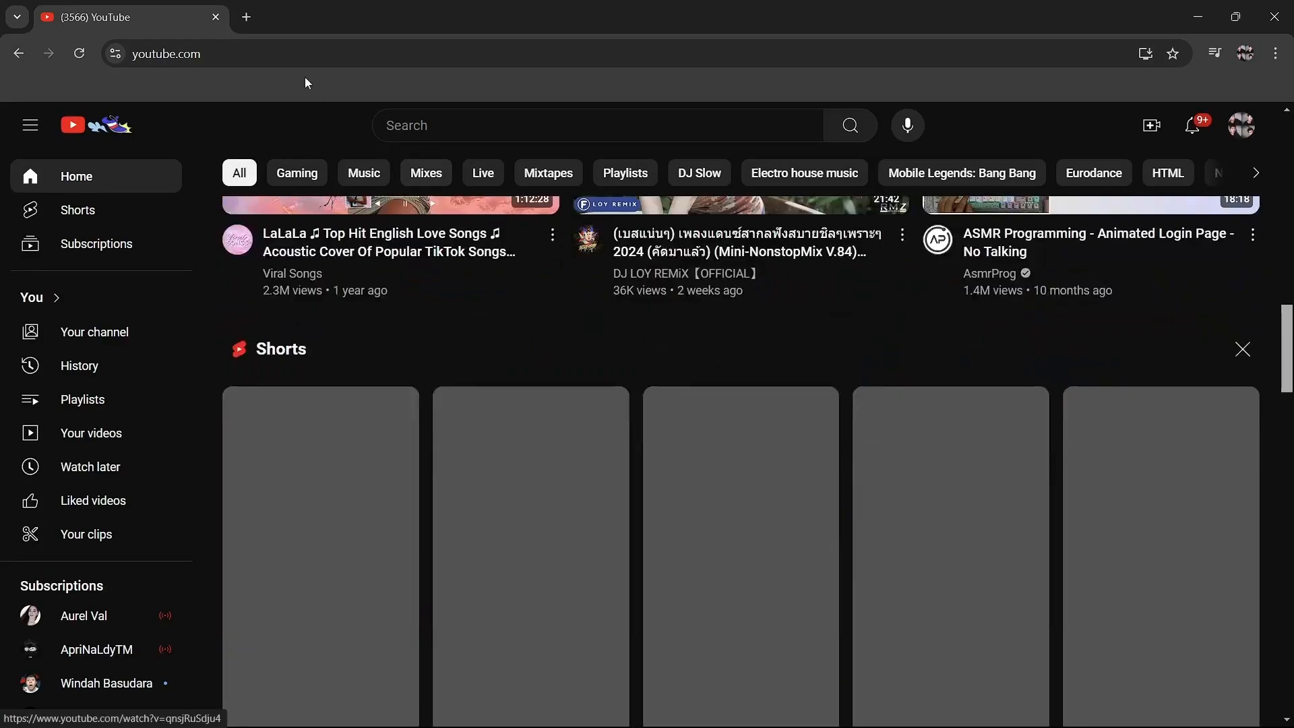
click(246, 17)
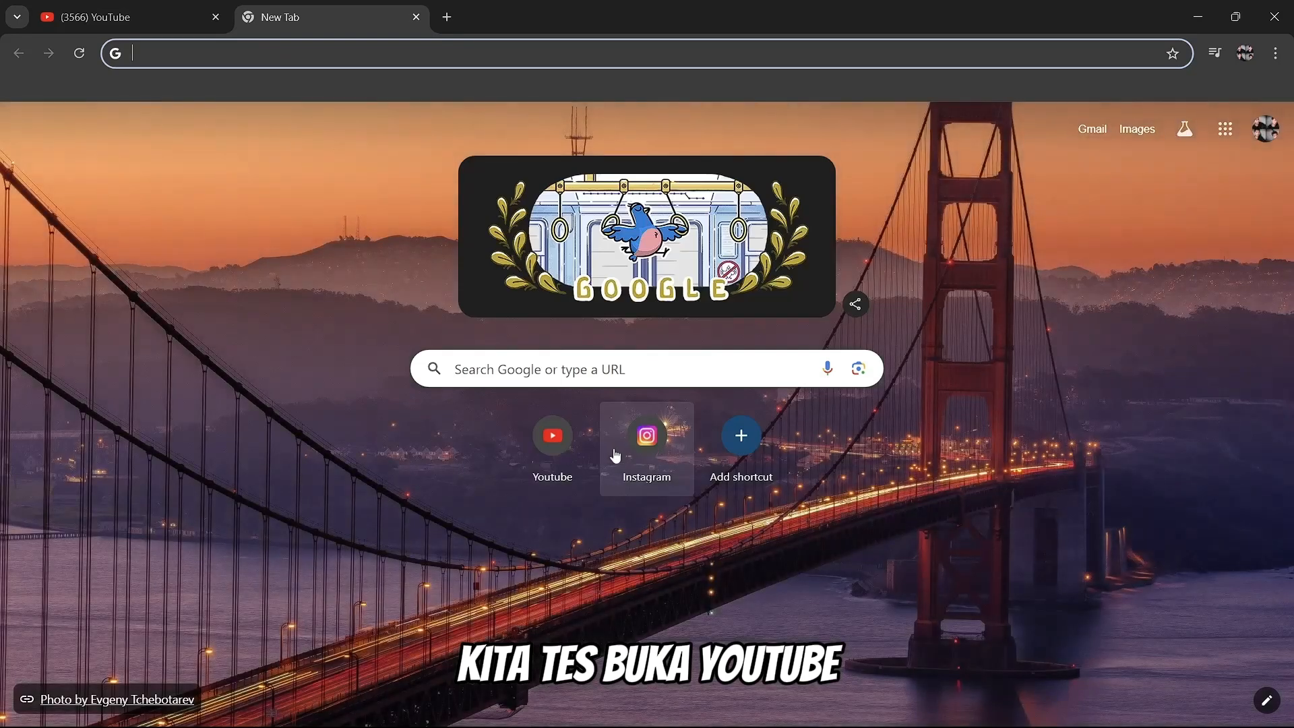
click(552, 451)
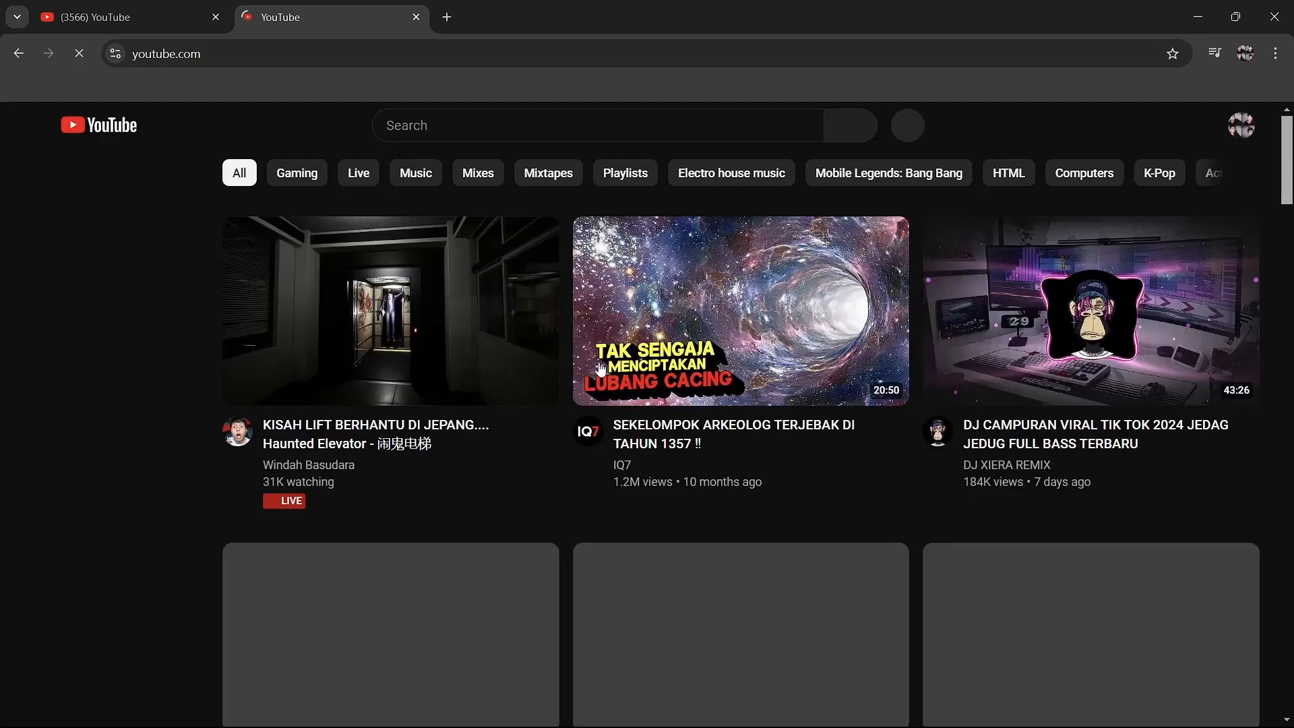
click(659, 382)
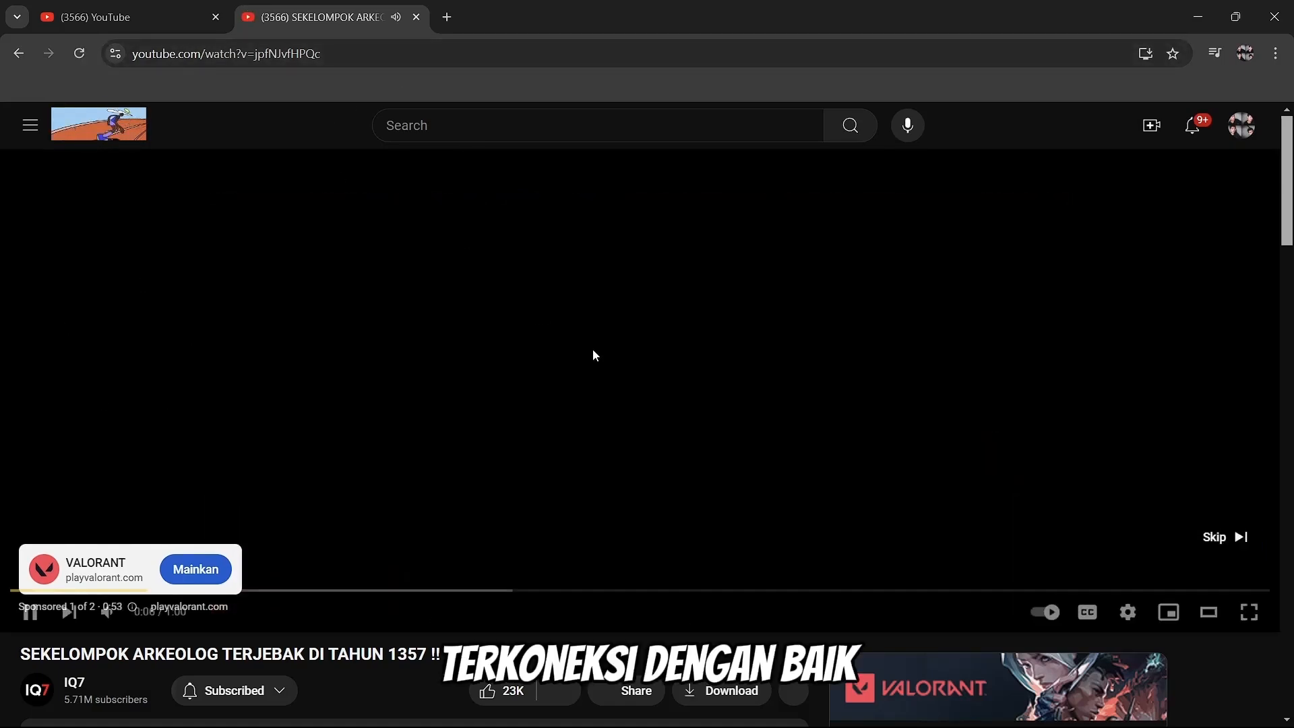
click(663, 397)
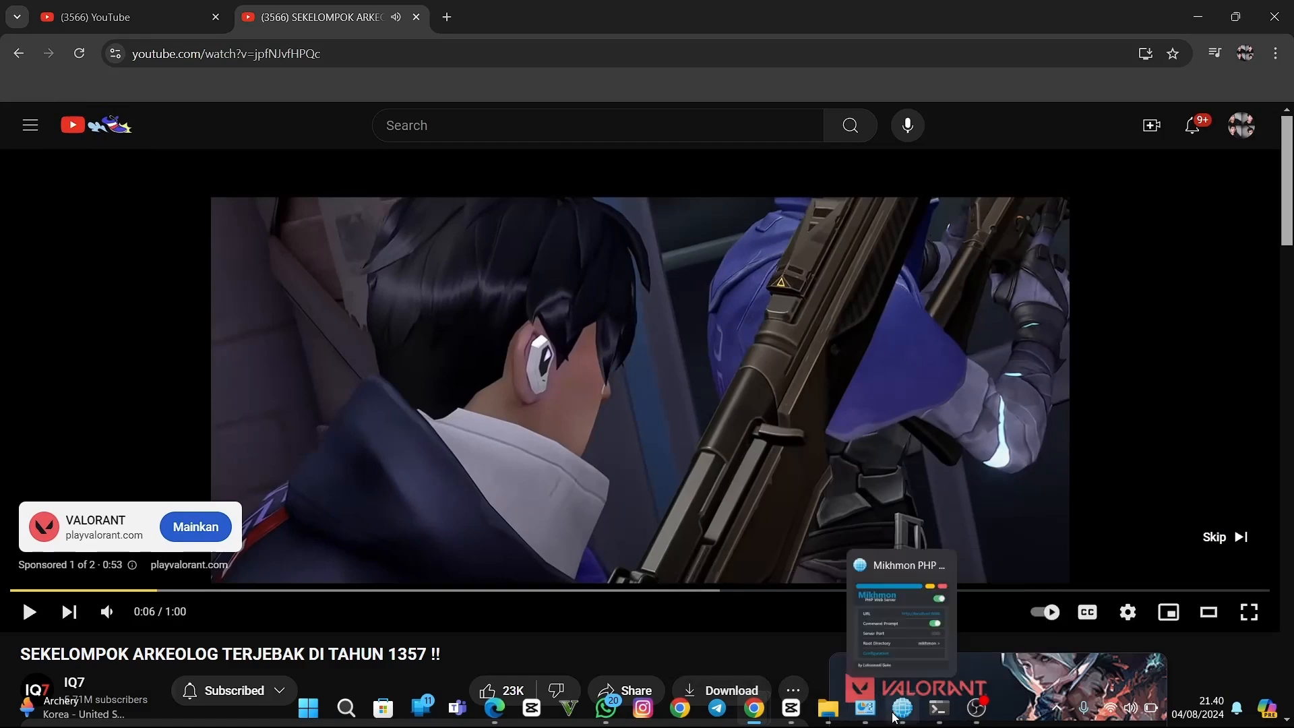
Step: Bring up the Start menu to look for WinBox
mouse_move(869, 721)
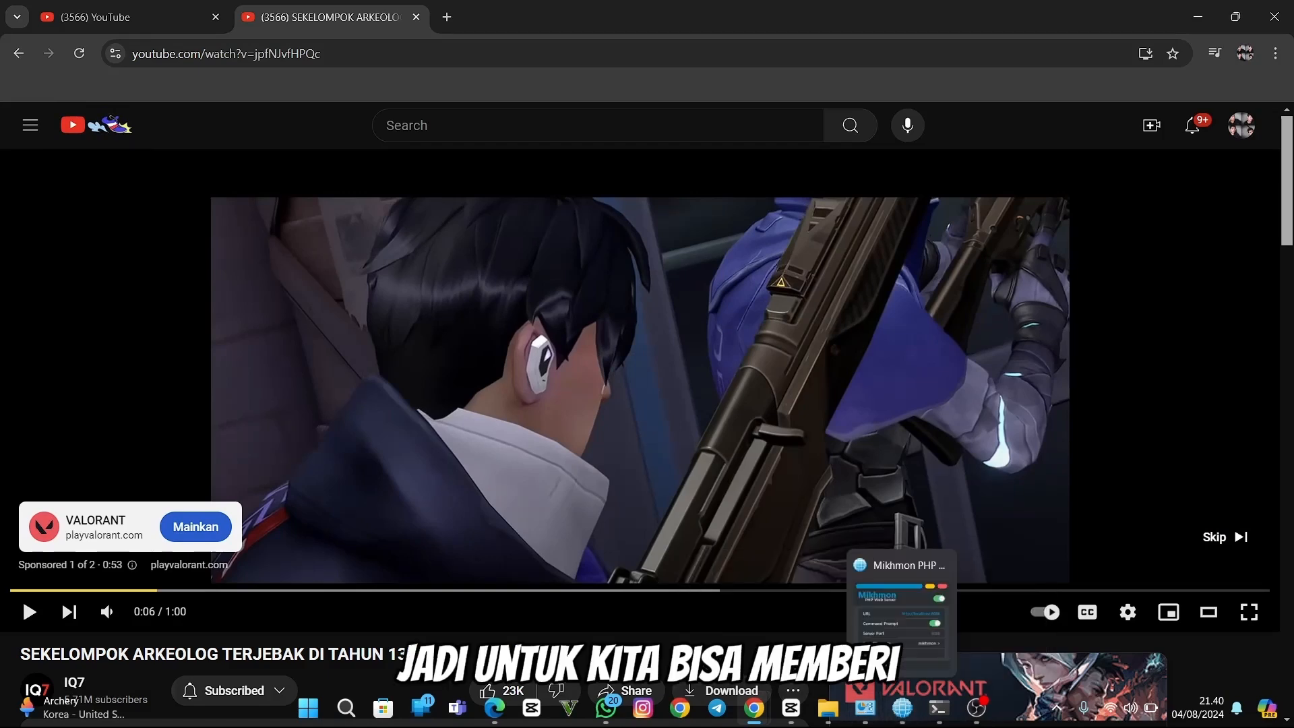
mouse_move(488, 722)
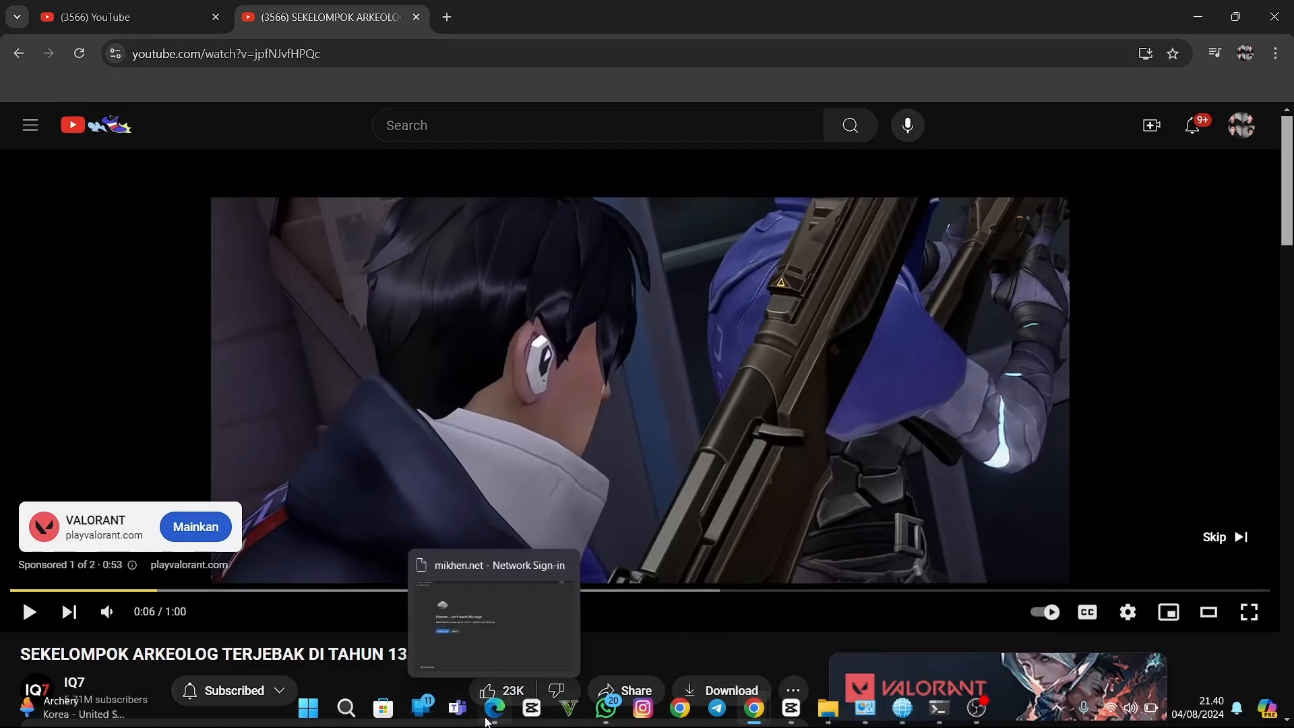
click(308, 707)
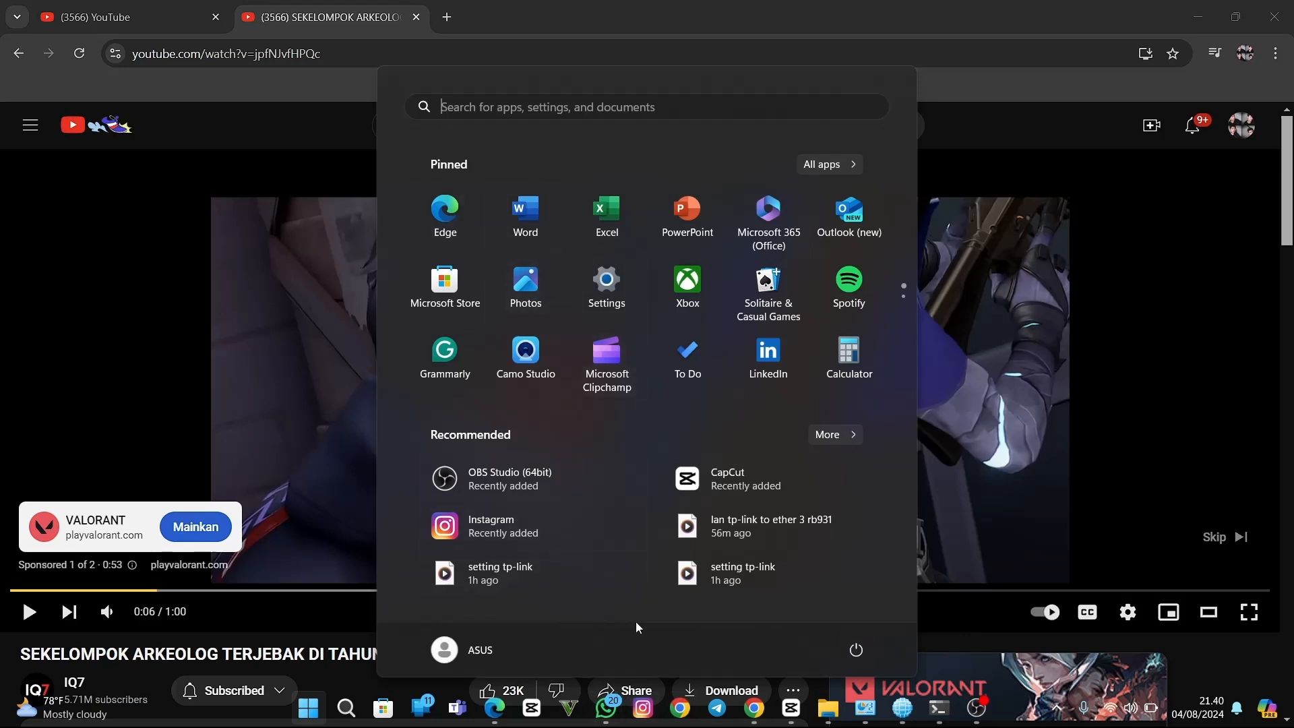
Step: Launch winbox64, connect to the hAP mini router, and show the maximized Hotspot server profiles
text(winbox)
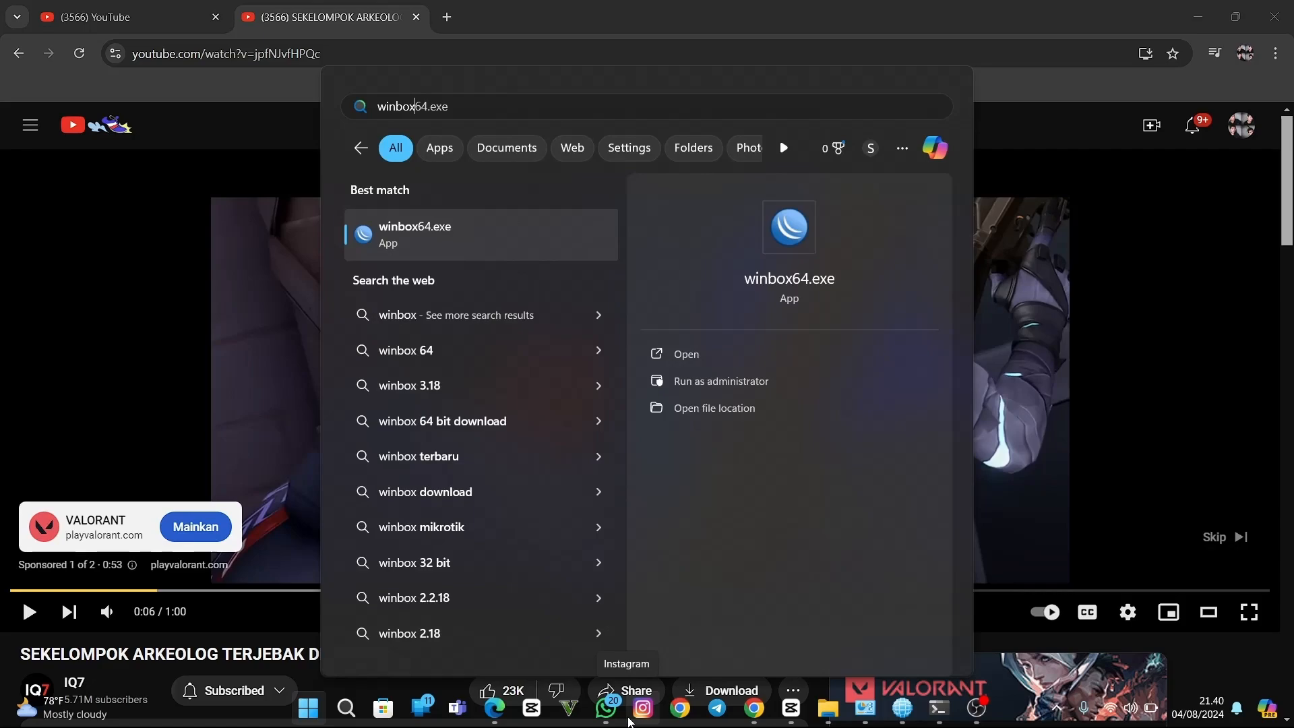
key(Return)
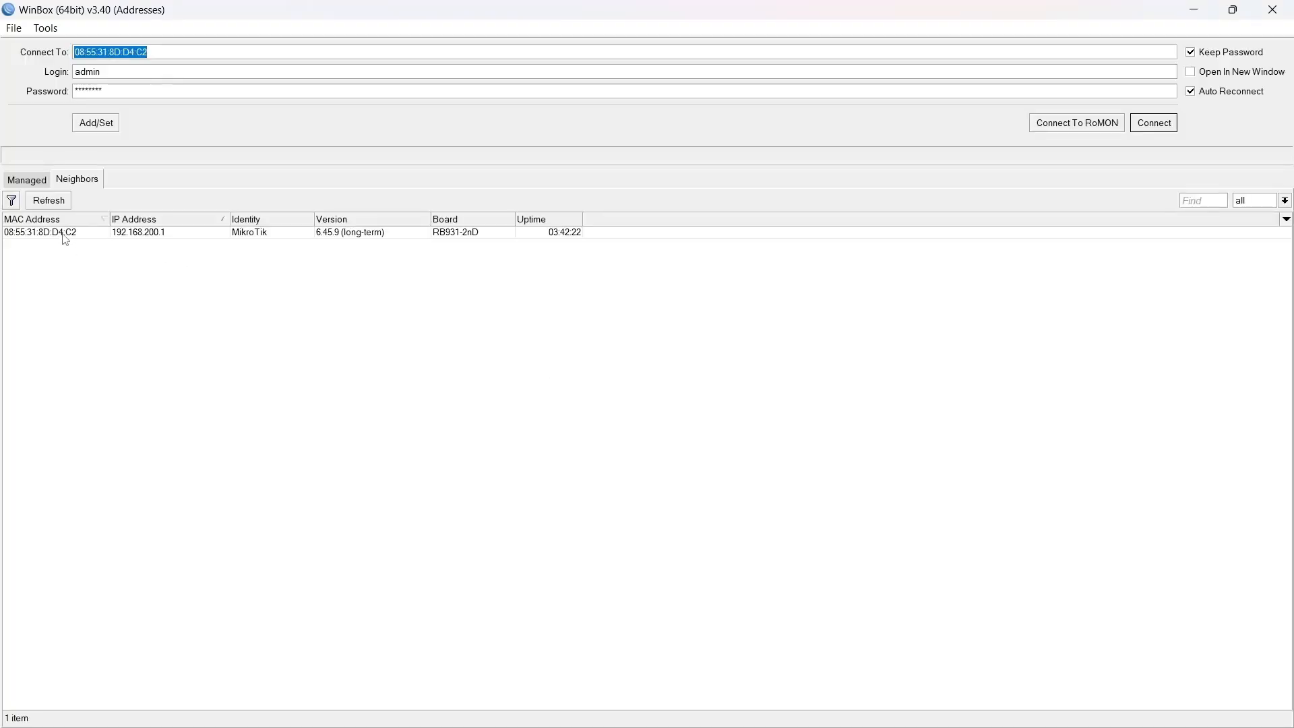
click(65, 236)
click(1146, 125)
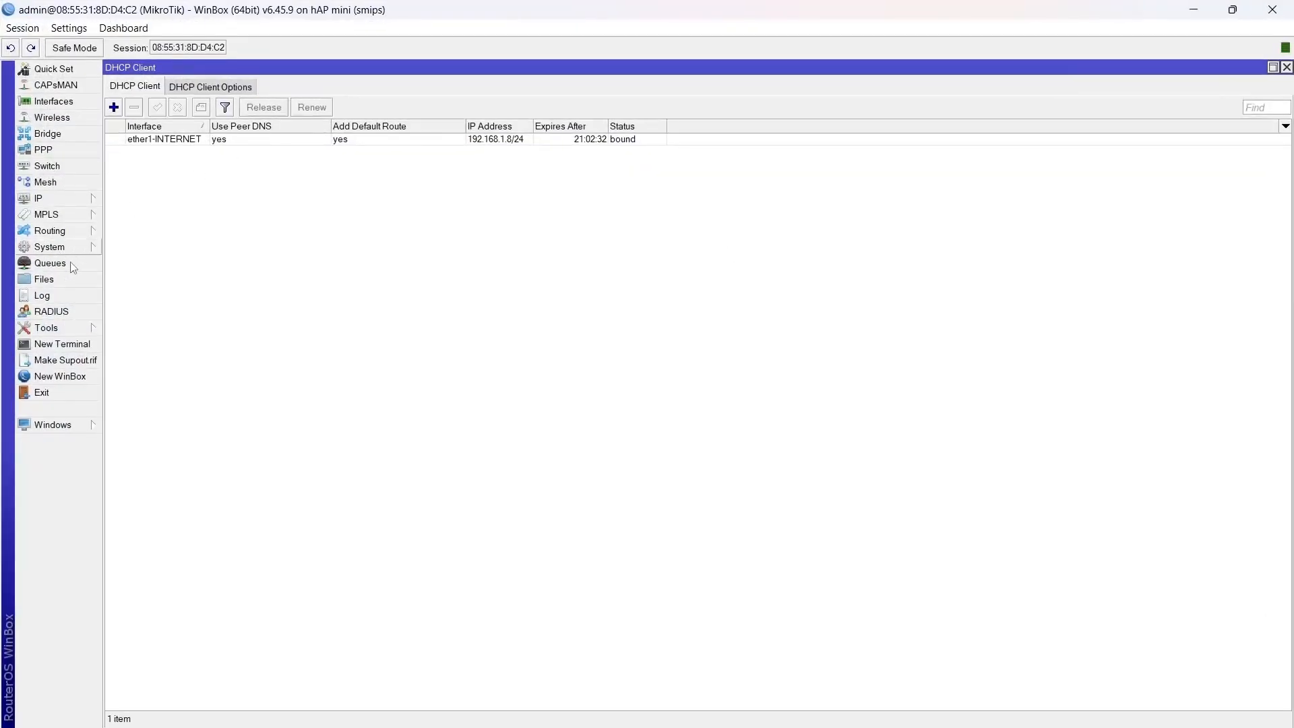
click(61, 199)
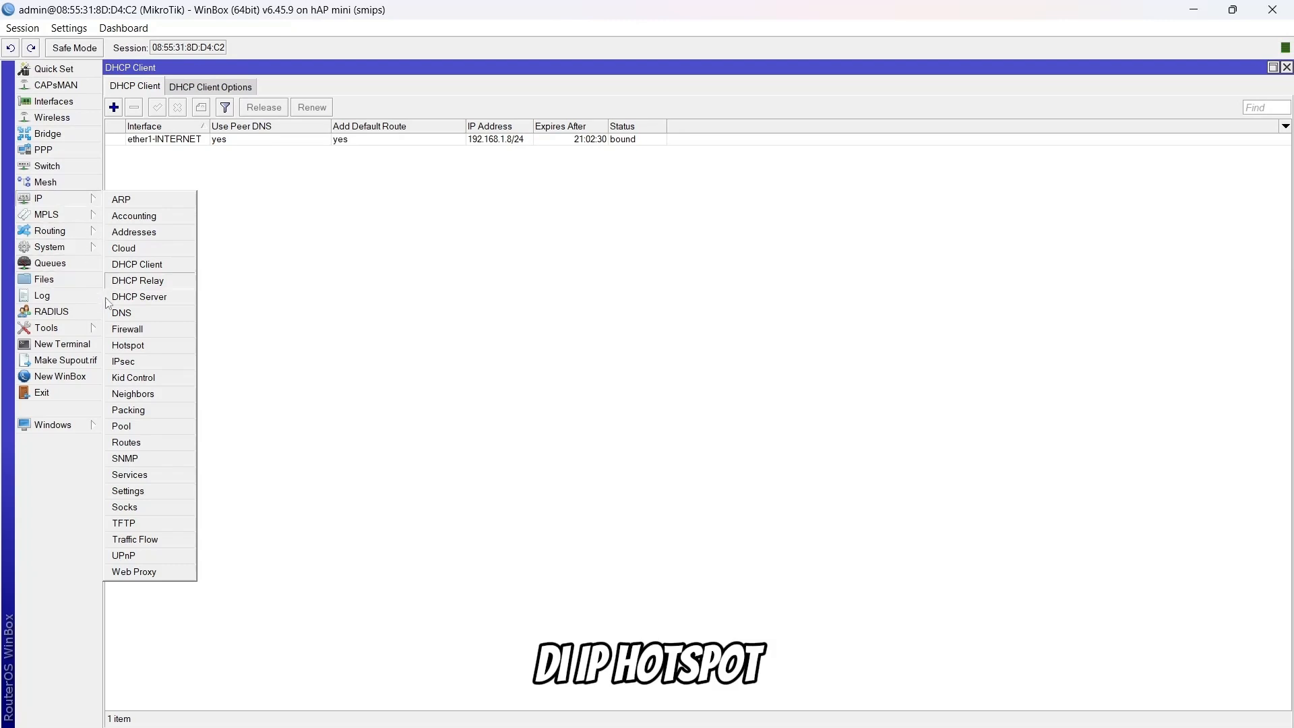
click(121, 345)
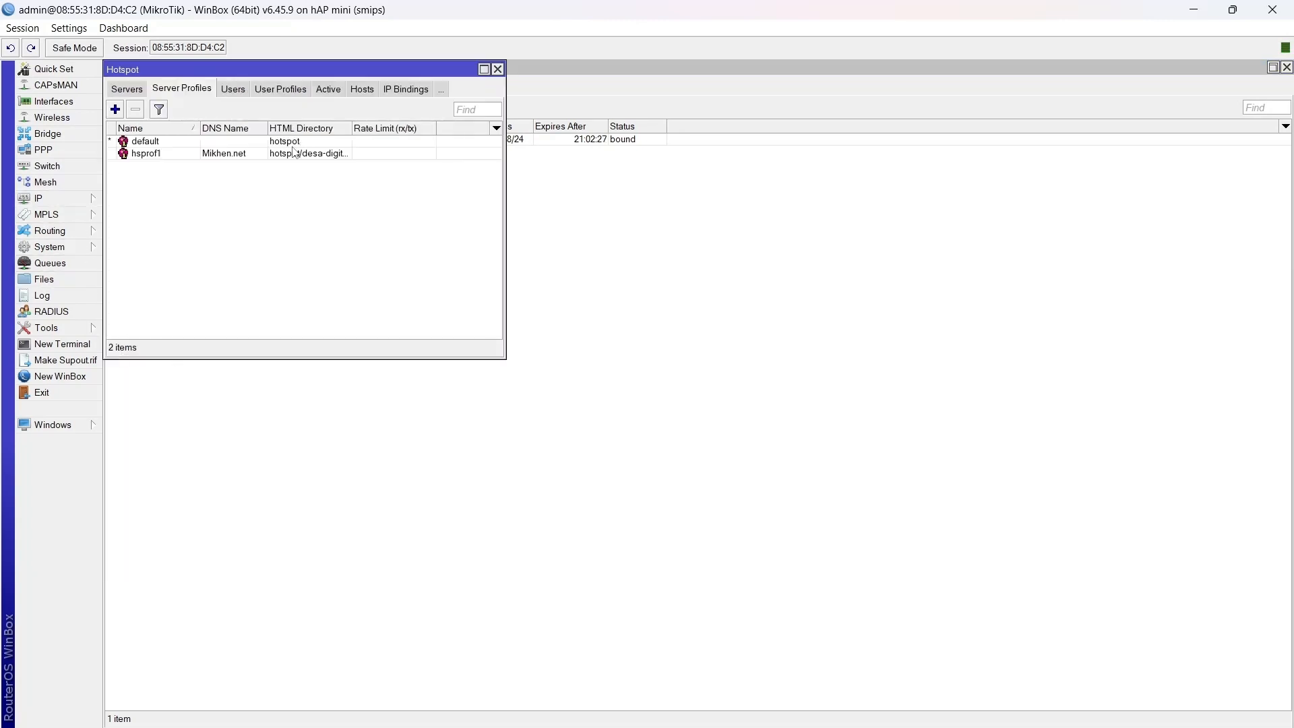
click(483, 69)
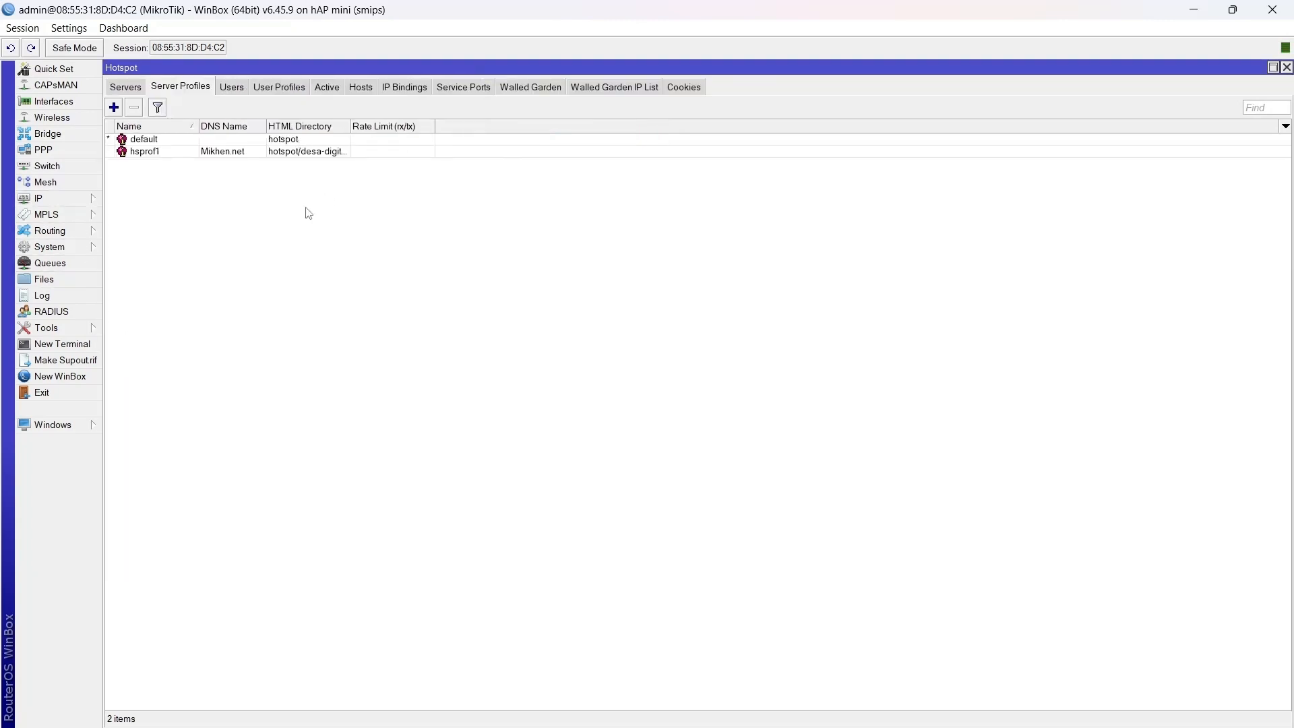
Step: Give hsprof1 a 00:10:00 trial uptime limit with 1d reset and Trial login enabled, then save
double_click(175, 153)
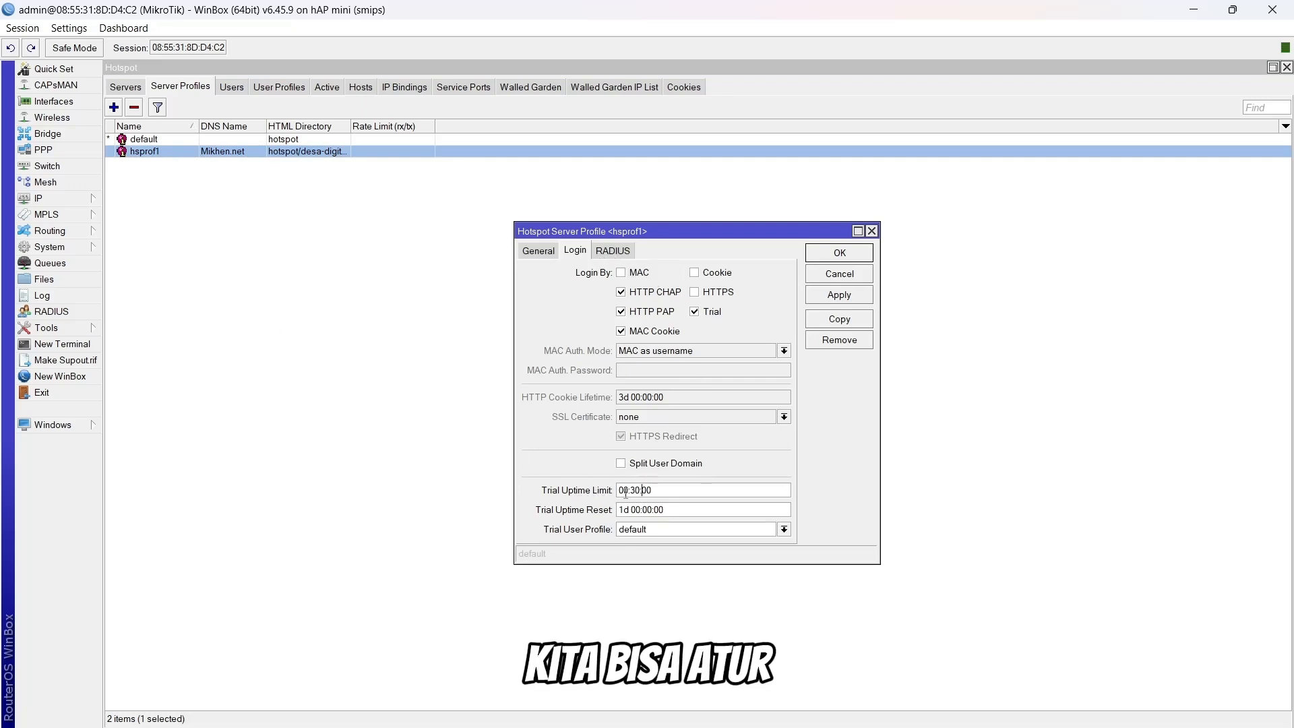
click(651, 492)
click(680, 489)
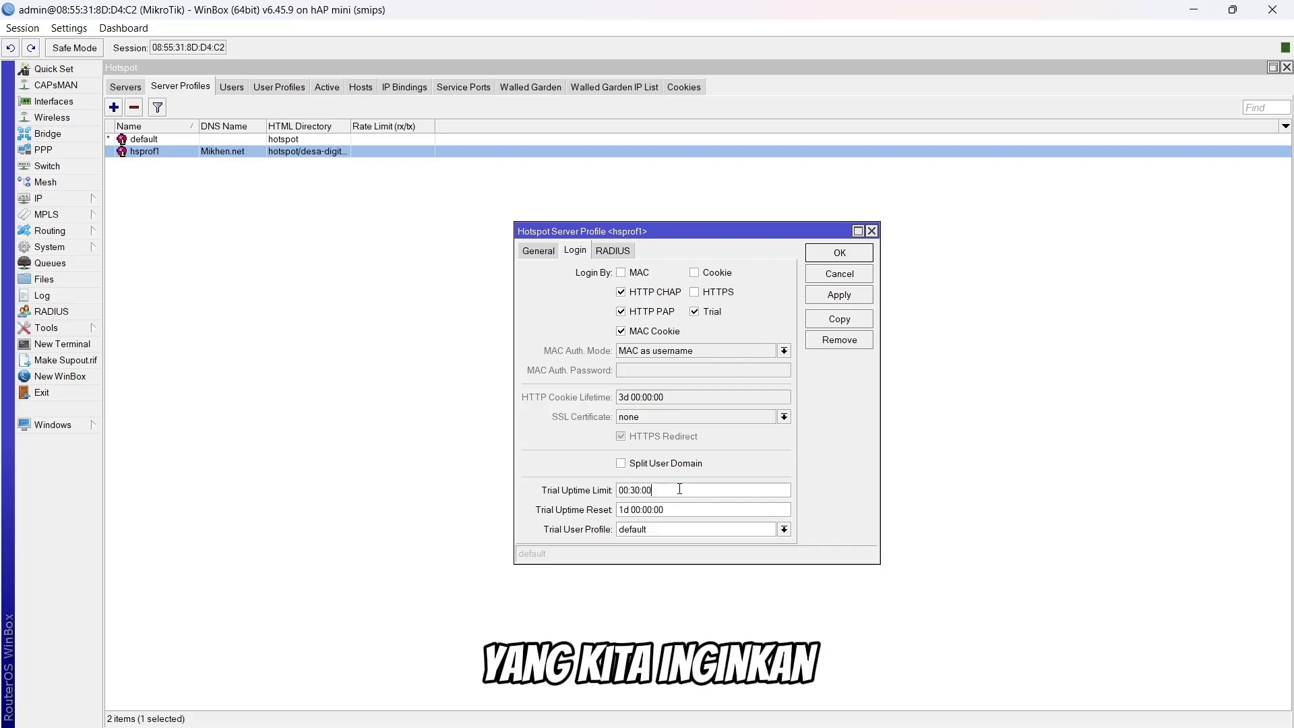
key(Left)
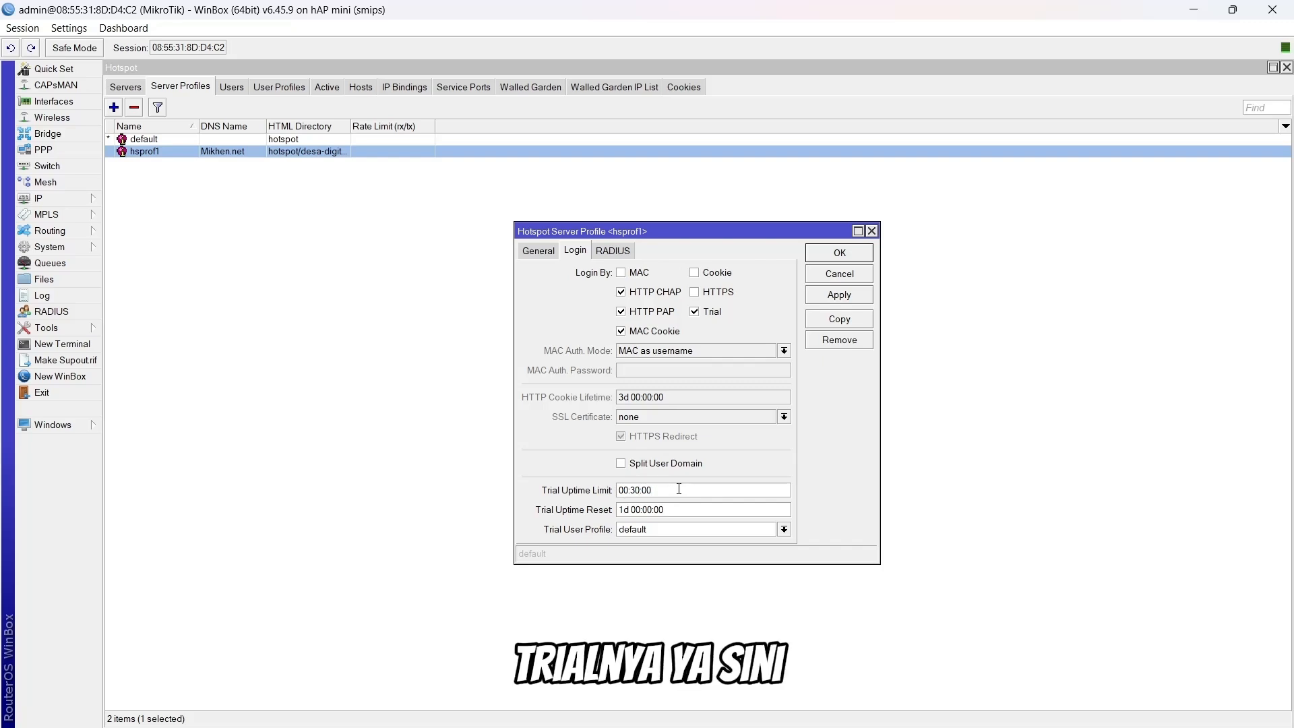
click(679, 490)
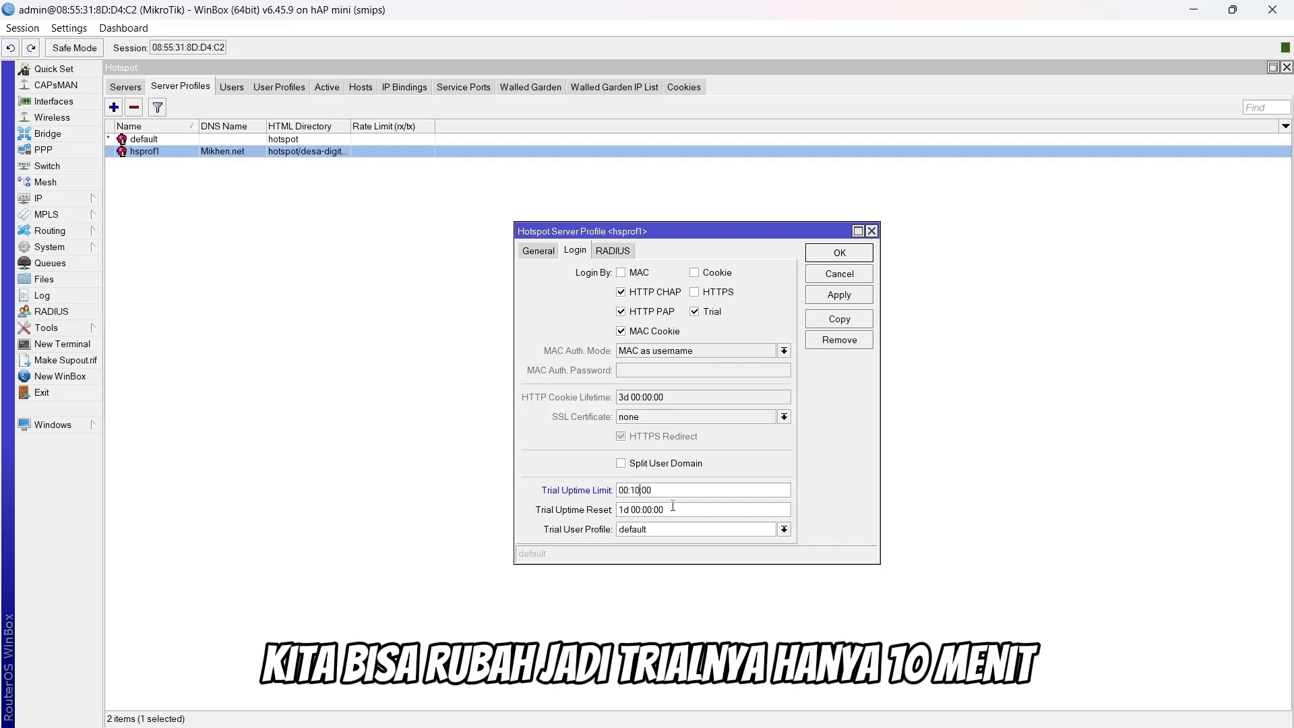
click(638, 511)
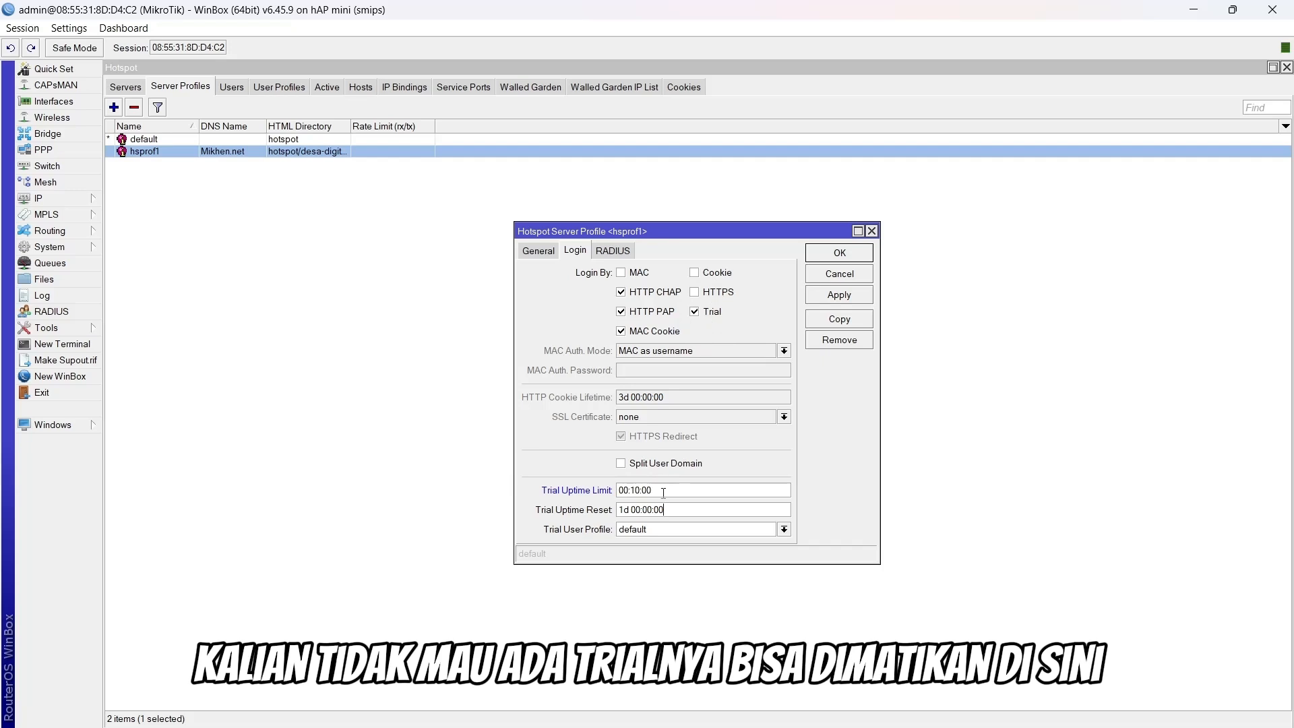
click(695, 311)
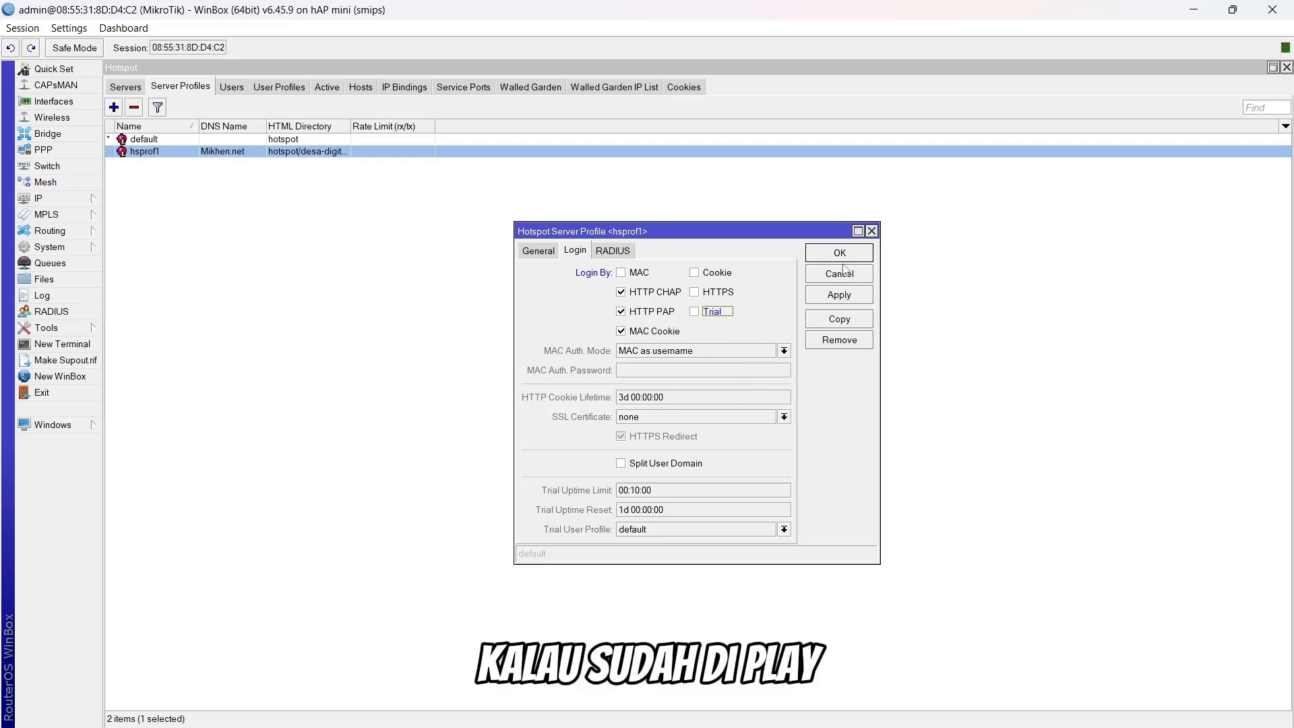
click(696, 315)
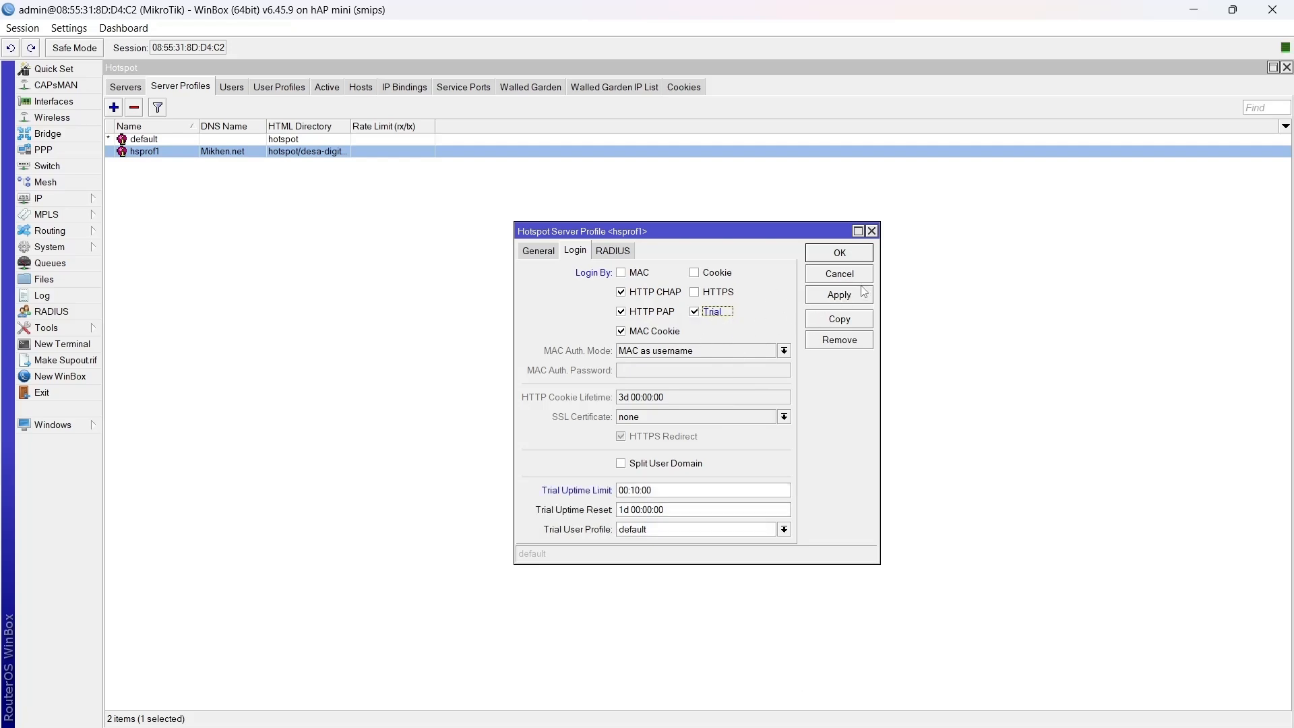
click(850, 258)
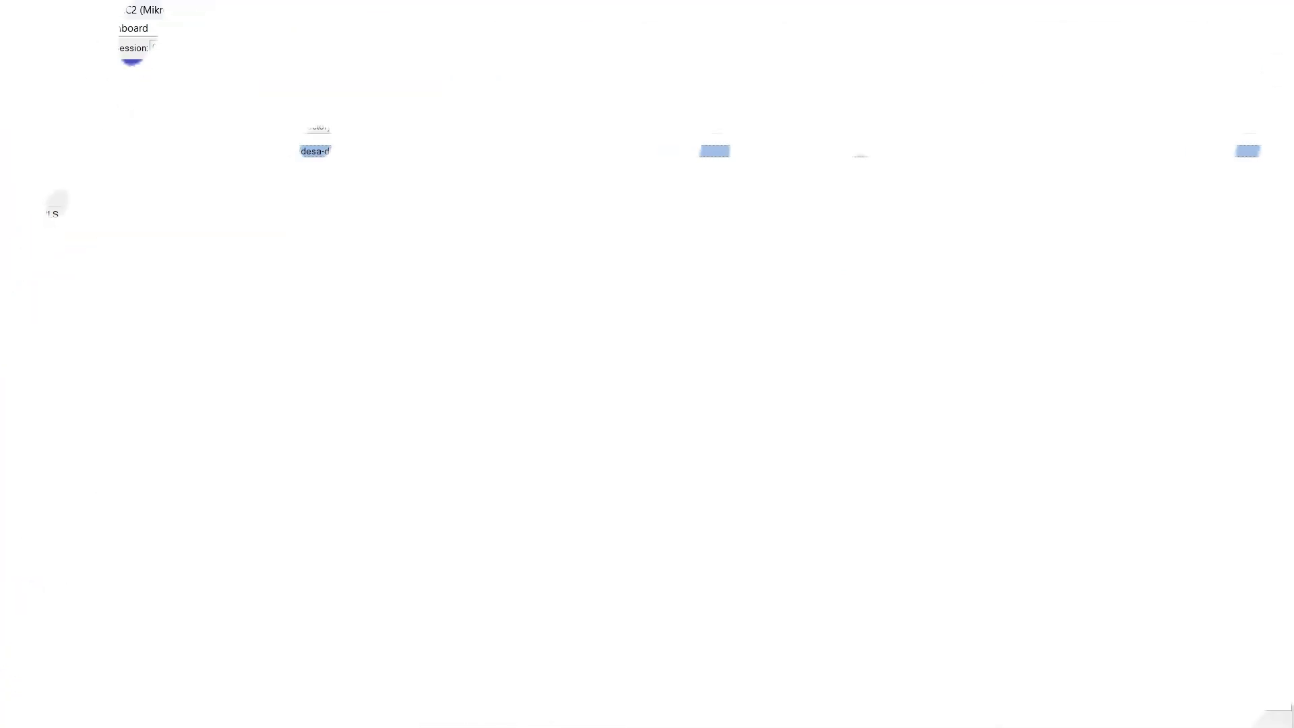